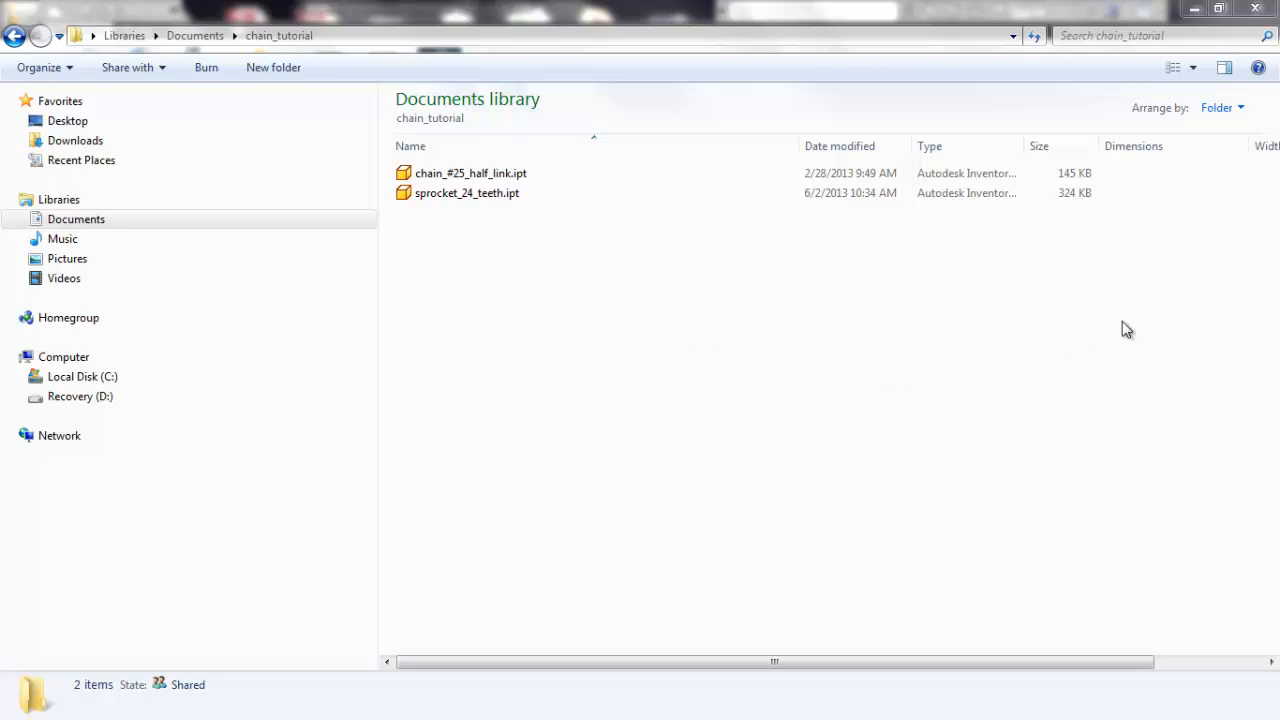
- Switch to Autodesk Inventor and start a new single-user project named chain_tutorial
left_click(1255, 8)
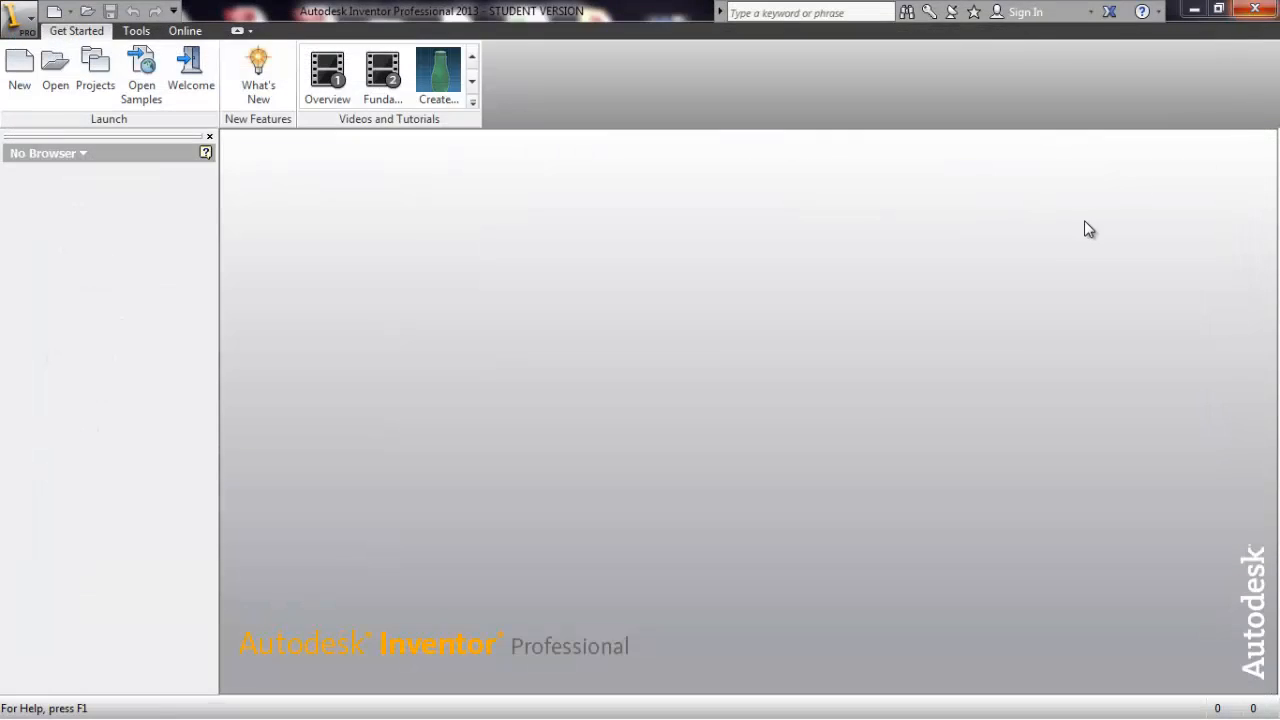
left_click(99, 88)
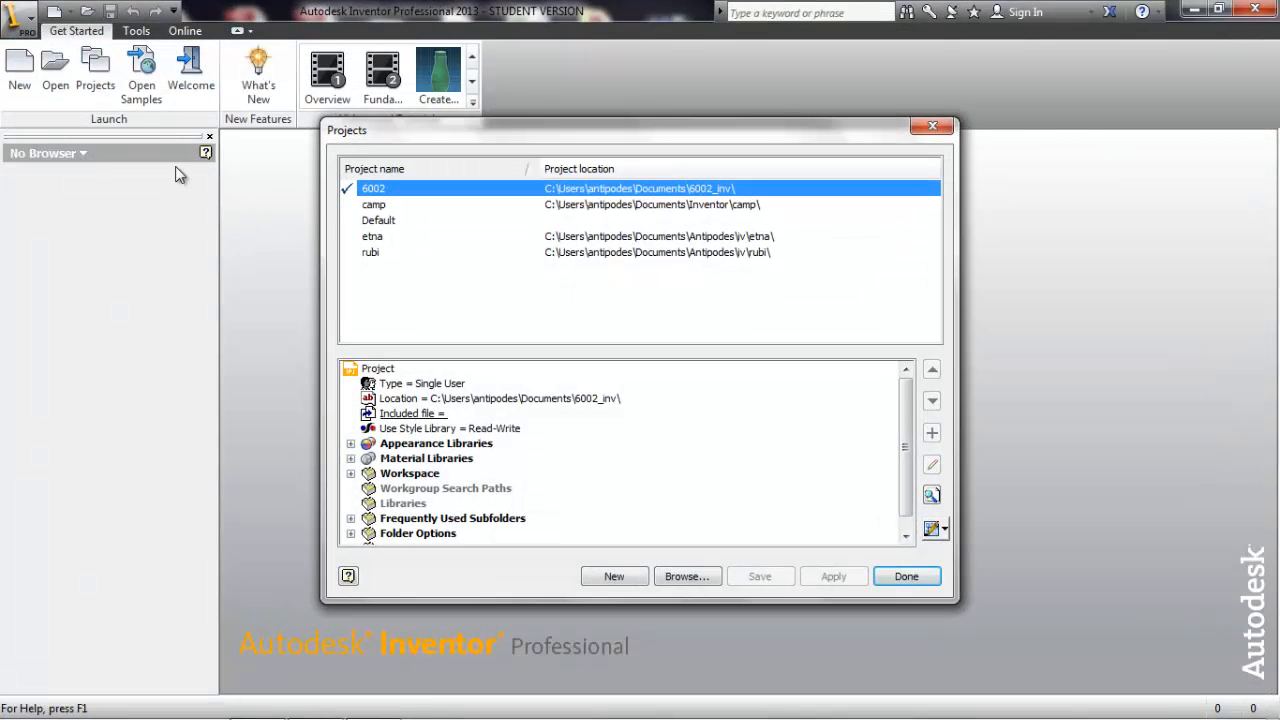
left_click(596, 578)
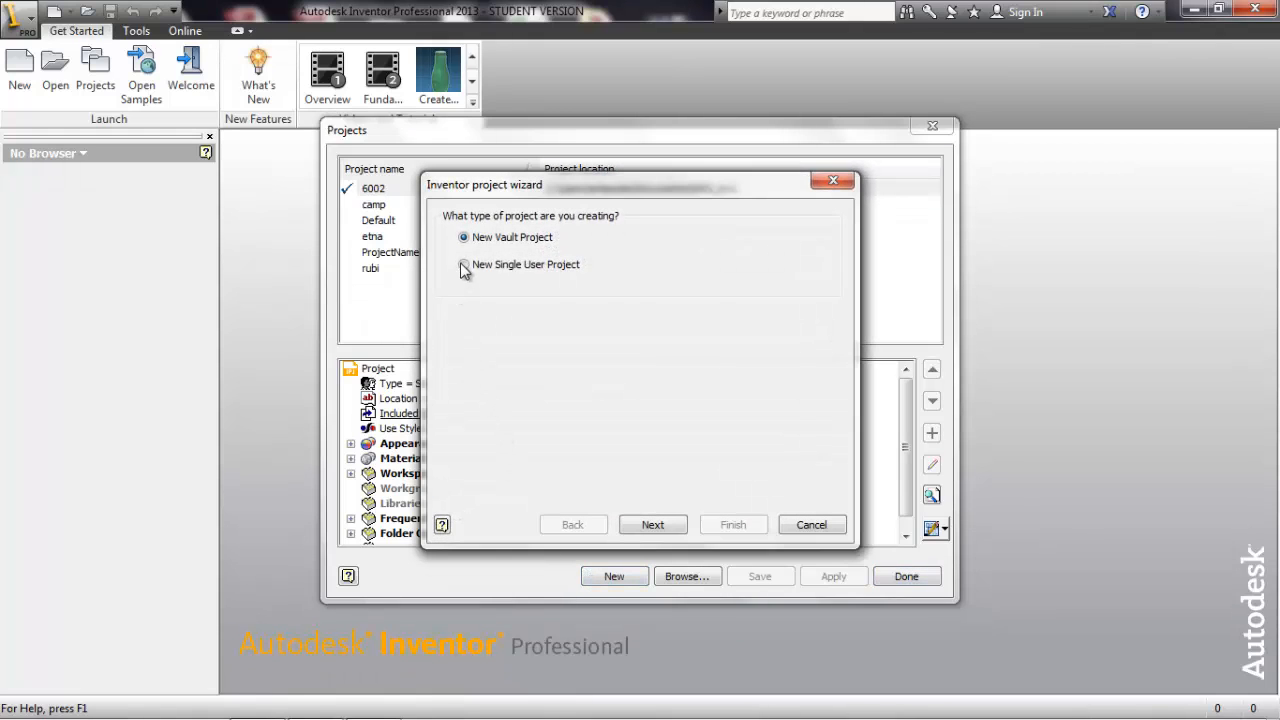
left_click(464, 266)
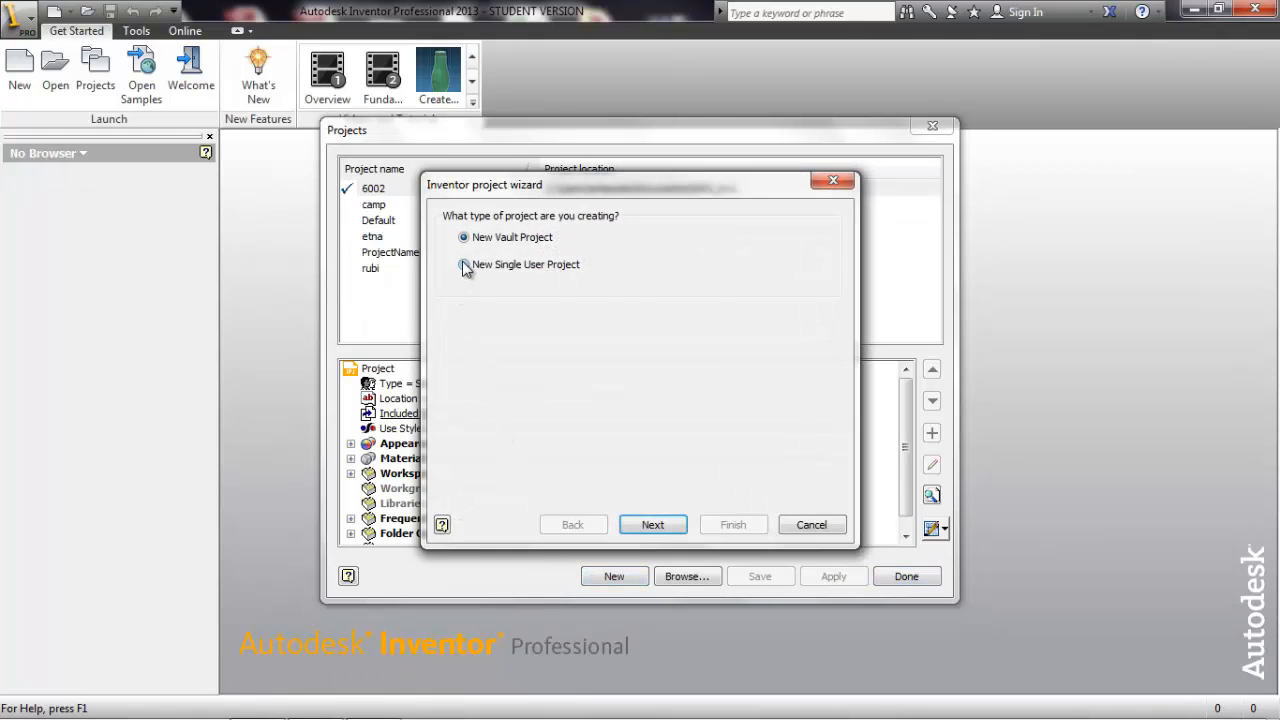
left_click(649, 525)
left_click_drag(516, 254, 420, 252)
type("c")
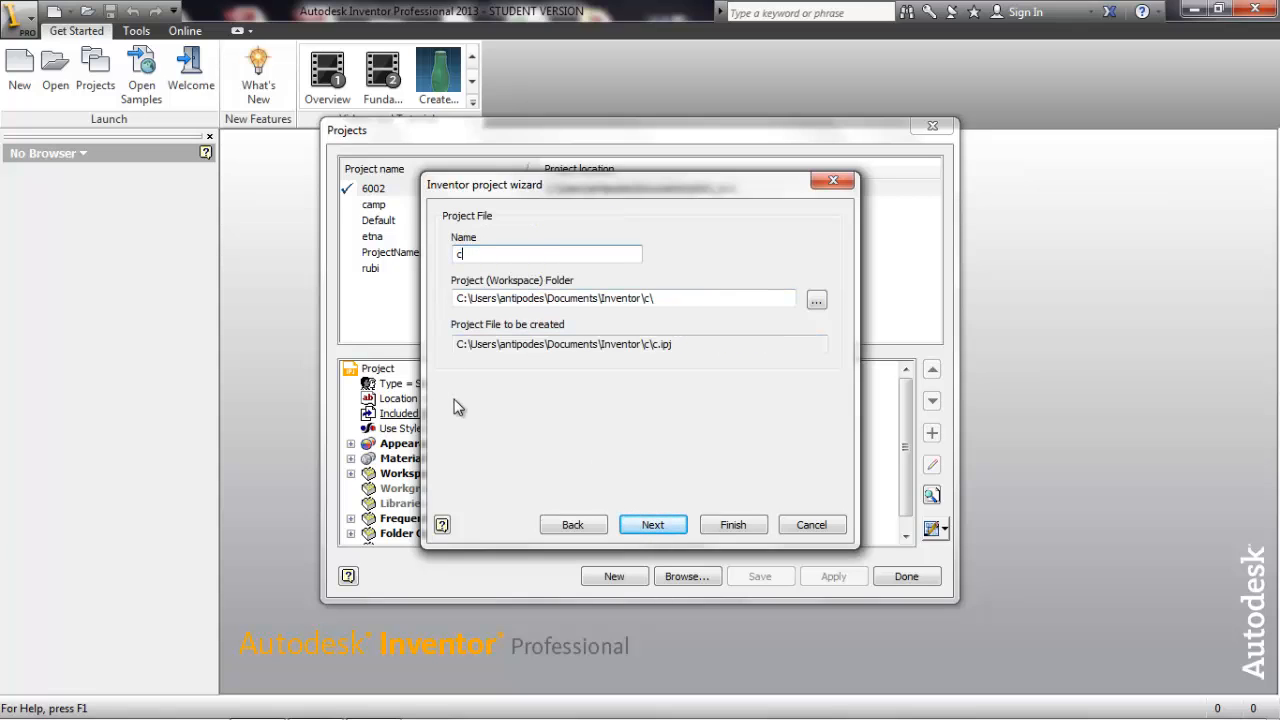
type("hain_tutorial")
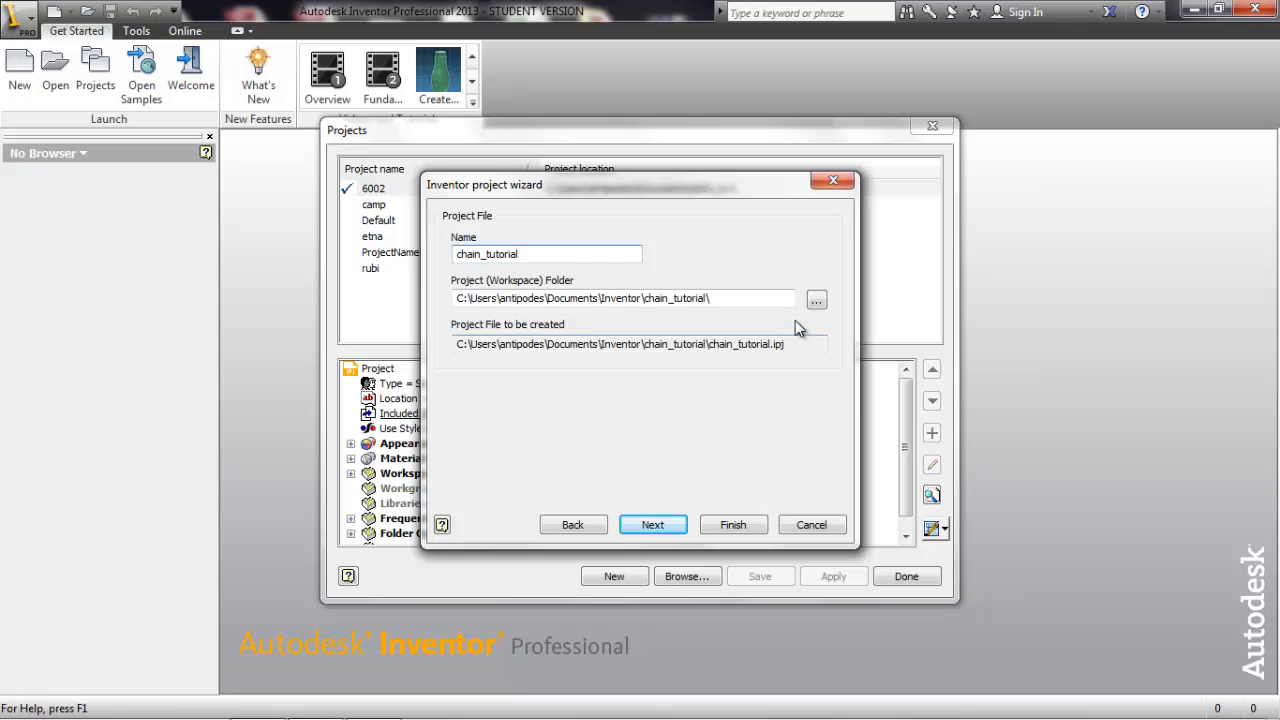
- Set the project's workspace folder to the existing chain_tutorial folder in My Documents and create the project
left_click(816, 301)
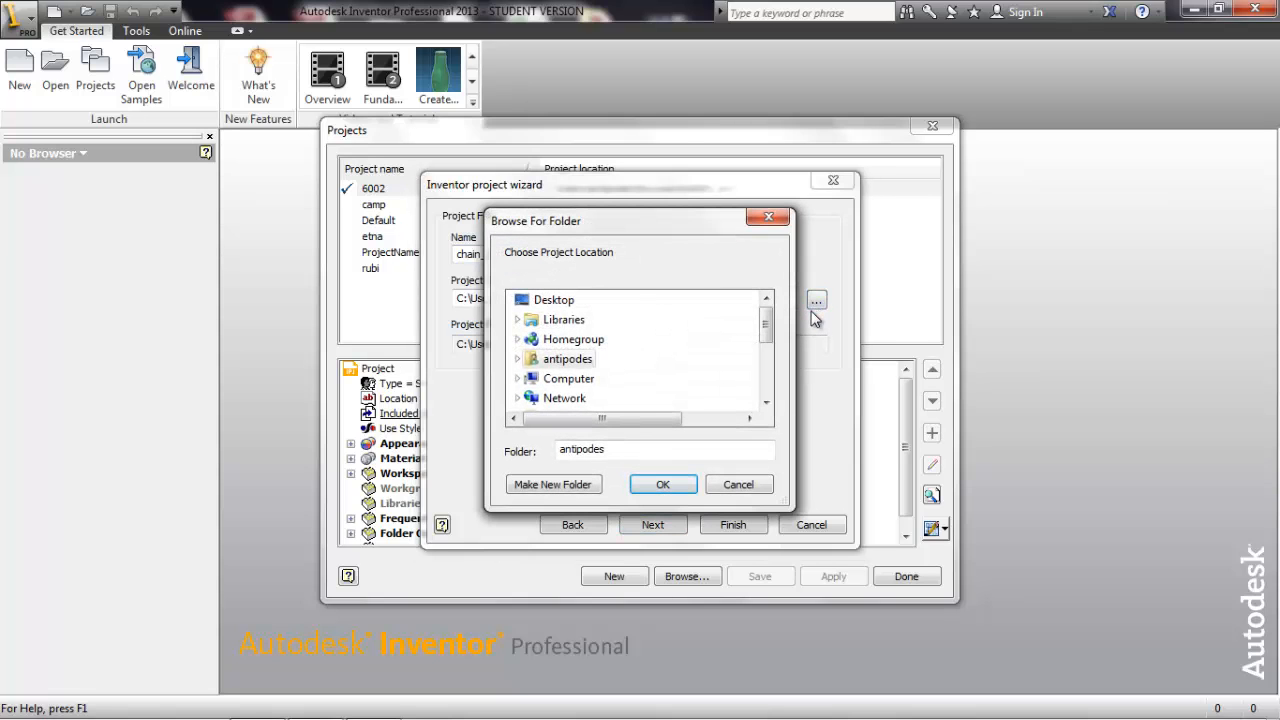
scroll(767, 358, "up", 1)
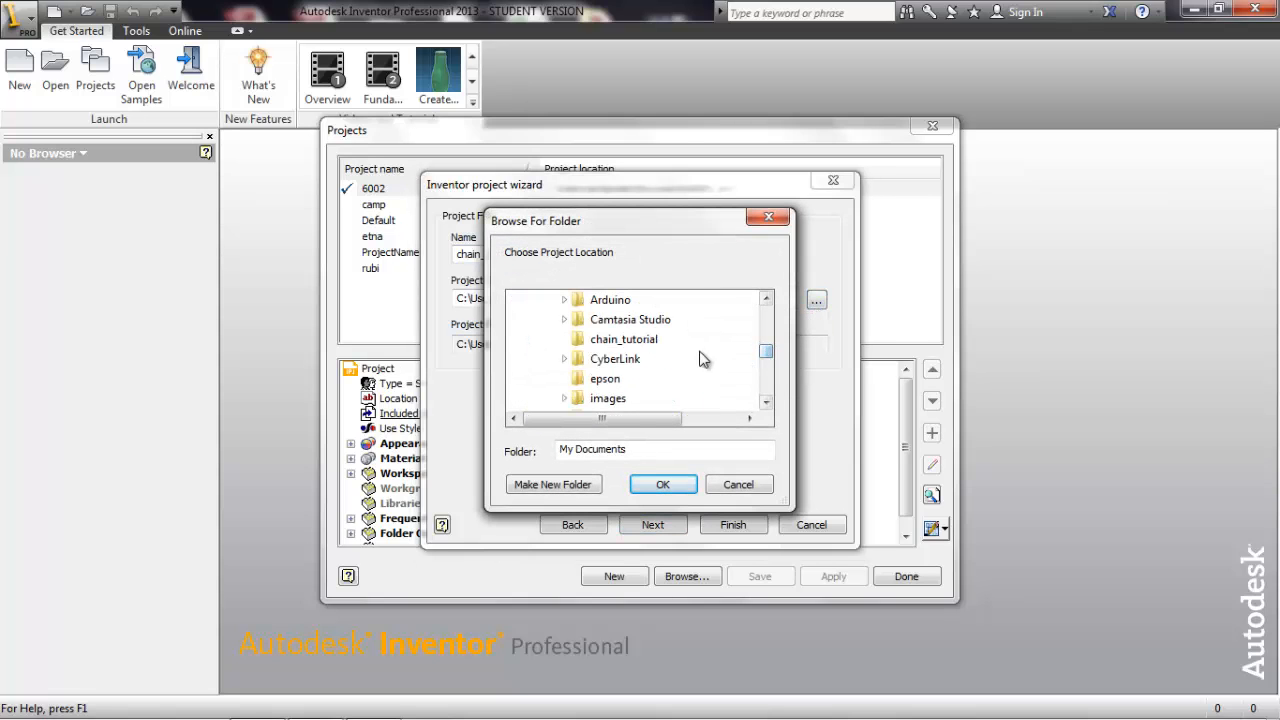
left_click(645, 342)
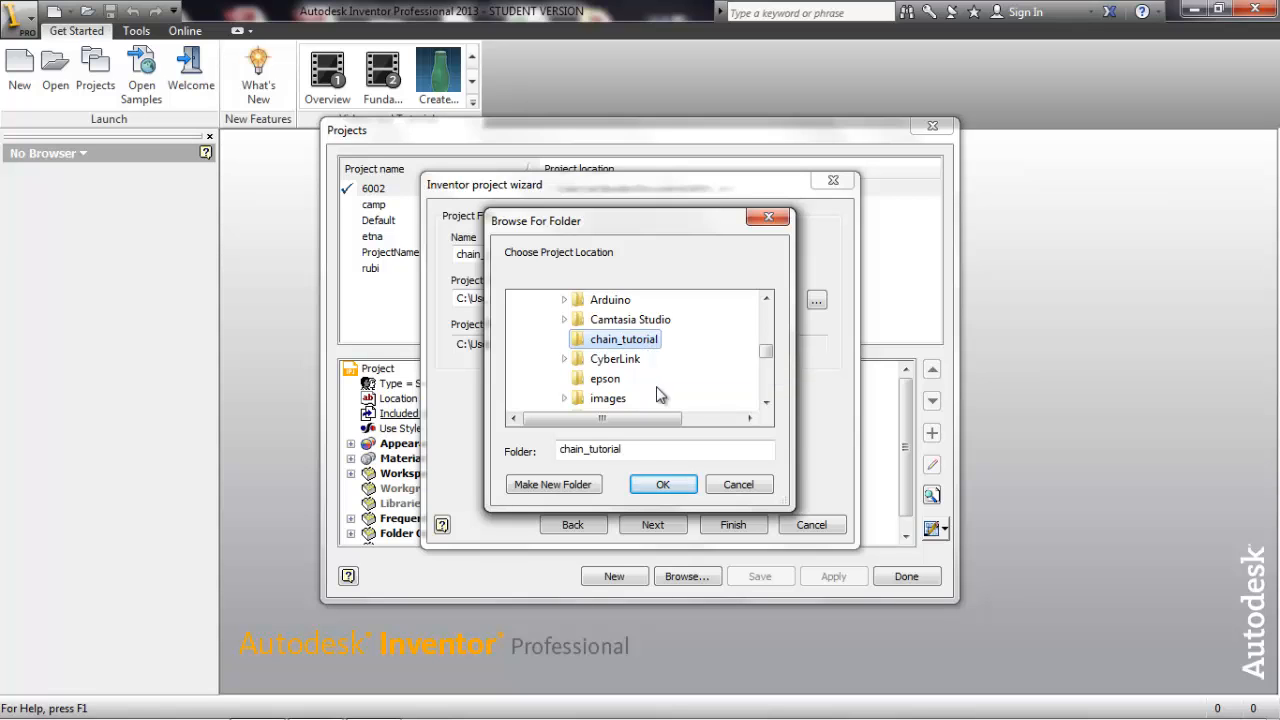
left_click(660, 485)
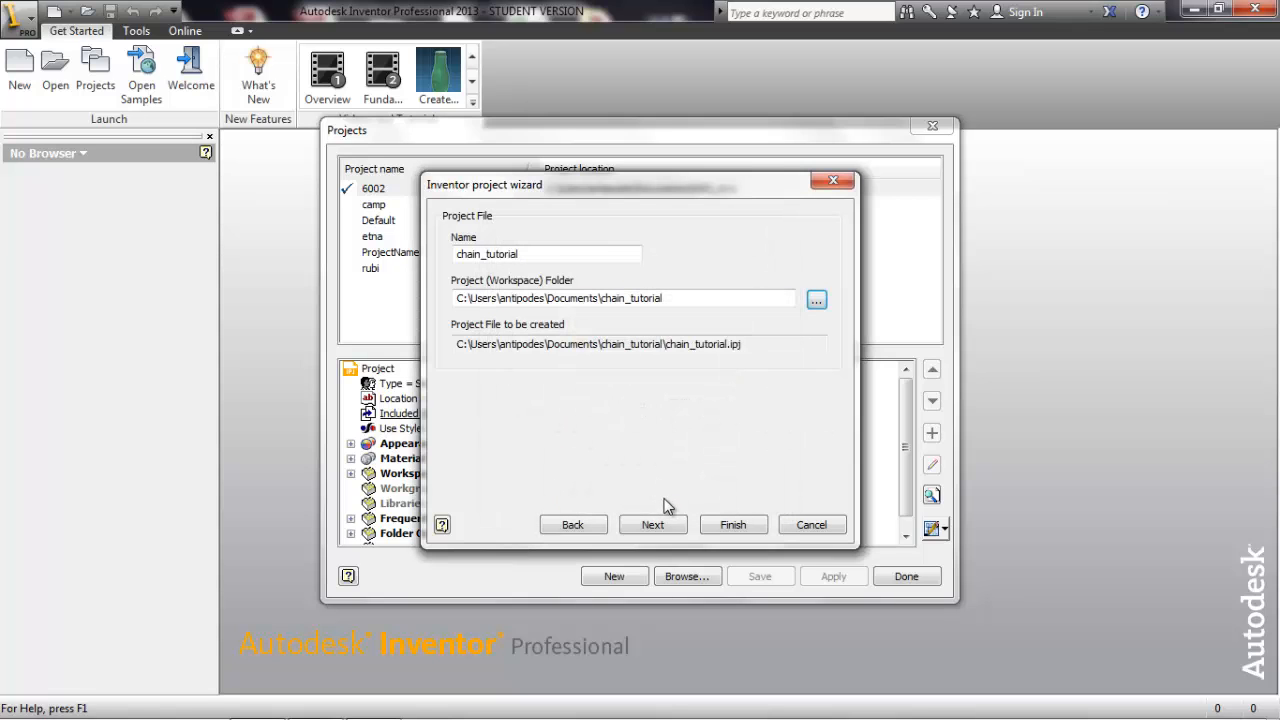
left_click(717, 529)
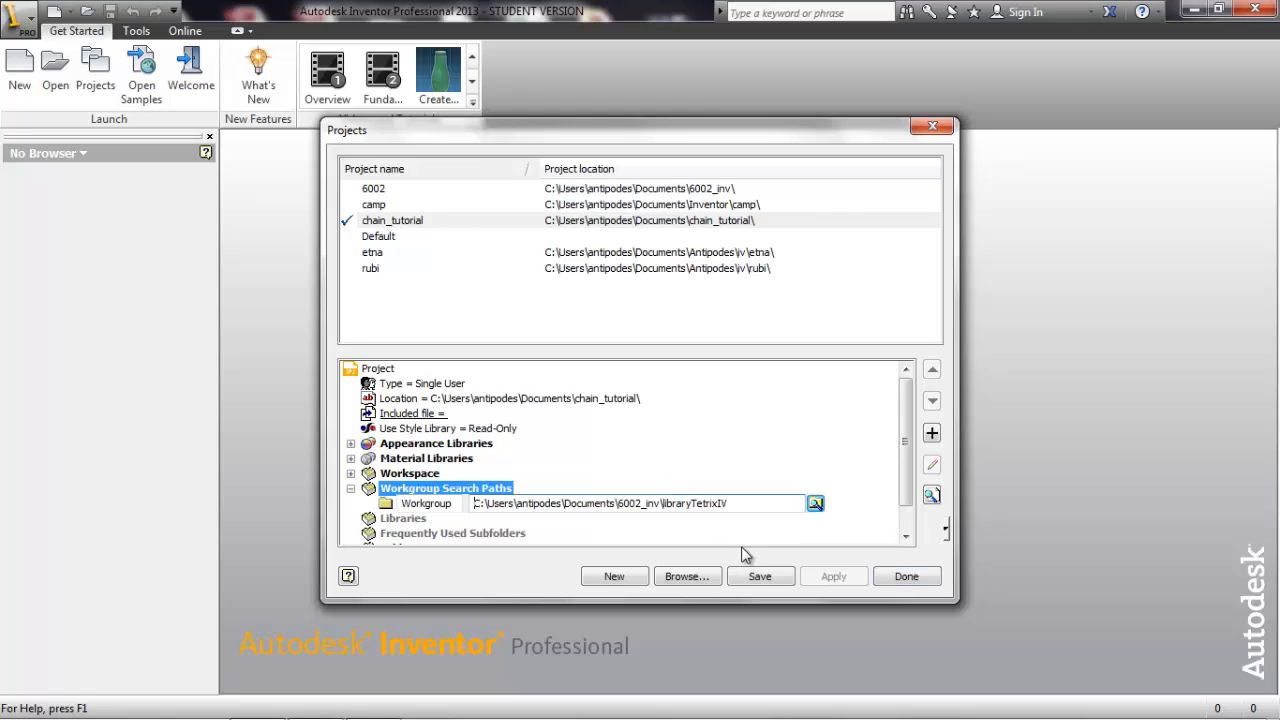
- Save the chain_tutorial project, accepting migration to the current release, and close the project manager
left_click(760, 576)
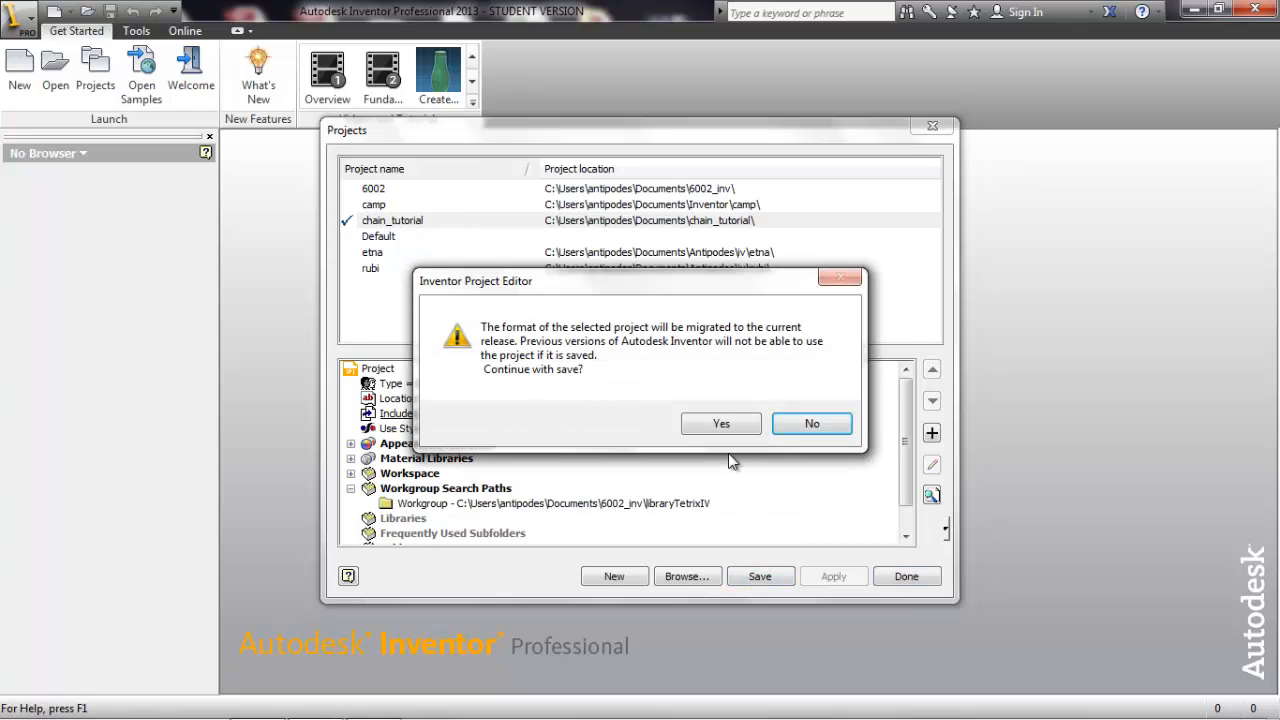
left_click(721, 424)
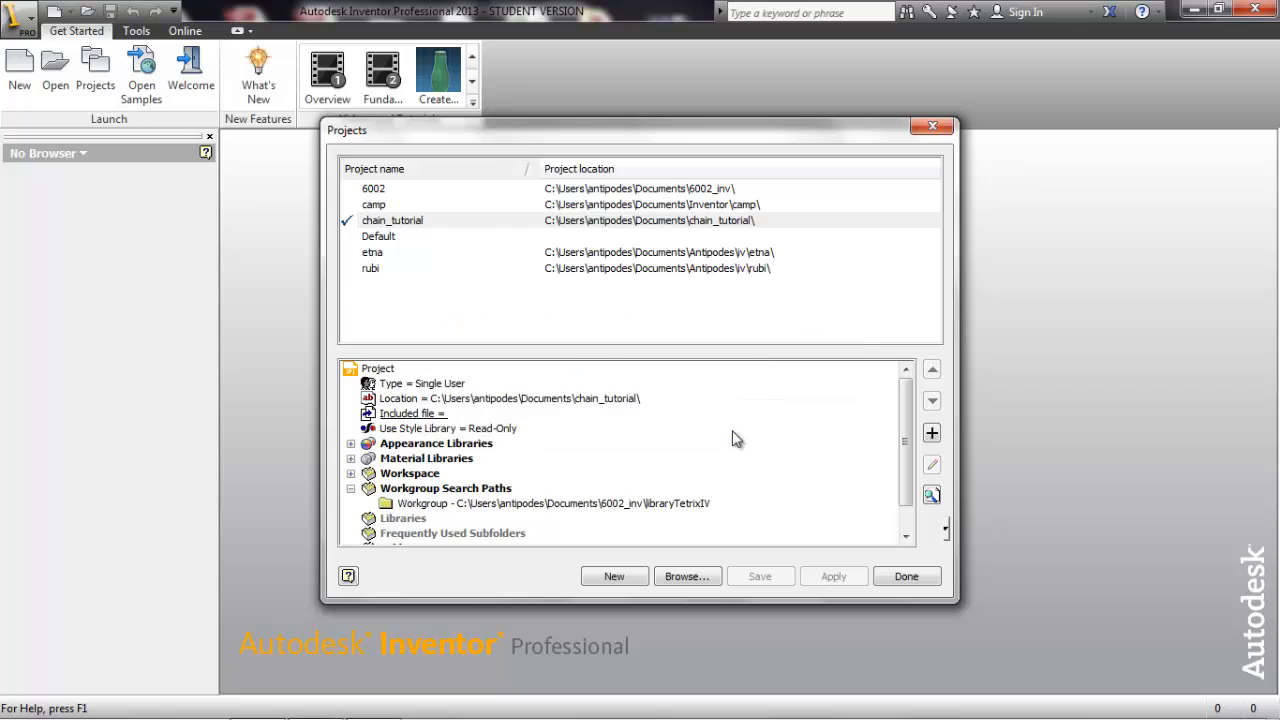
left_click(895, 580)
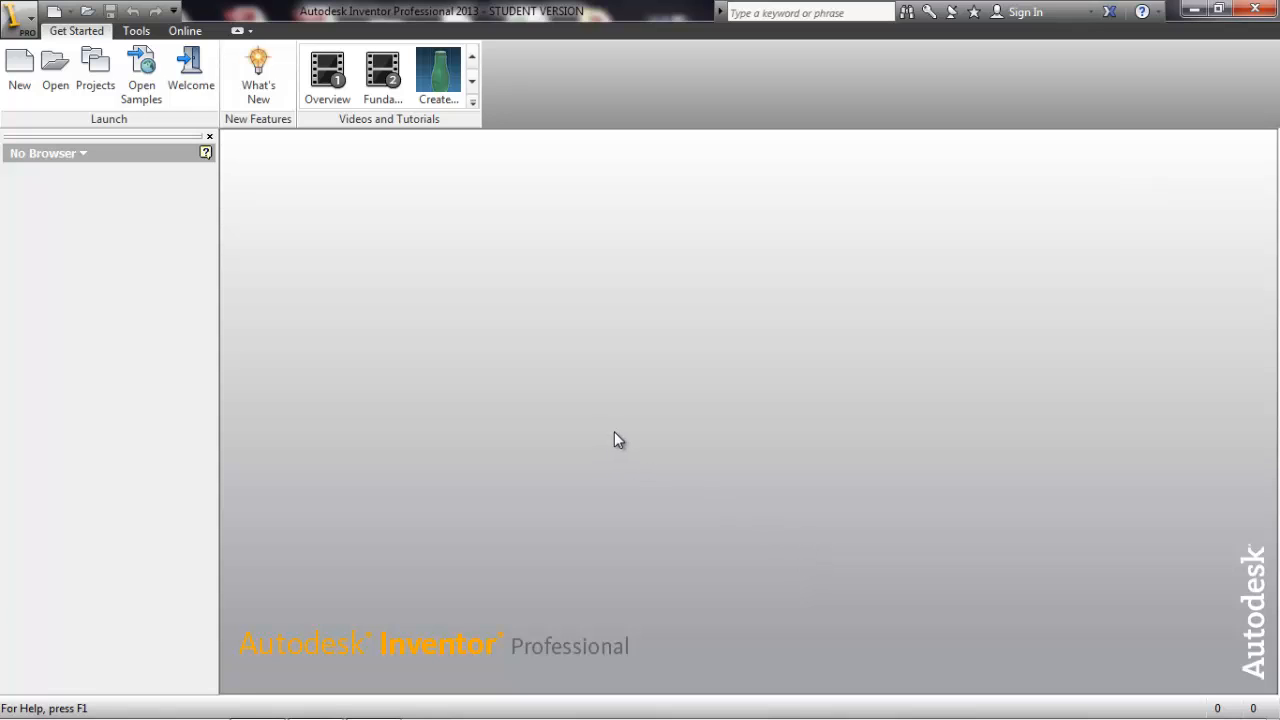
- Create a new part from the English Standard (in).ipt template
left_click(22, 80)
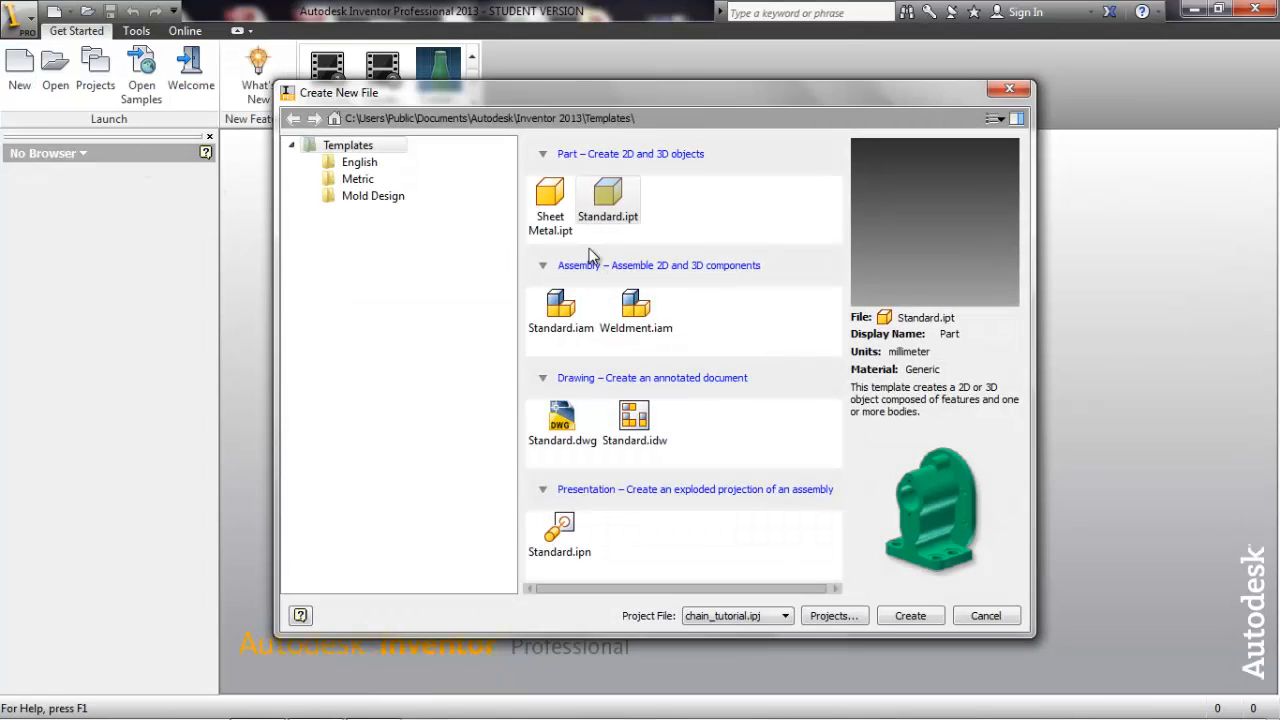
left_click(362, 166)
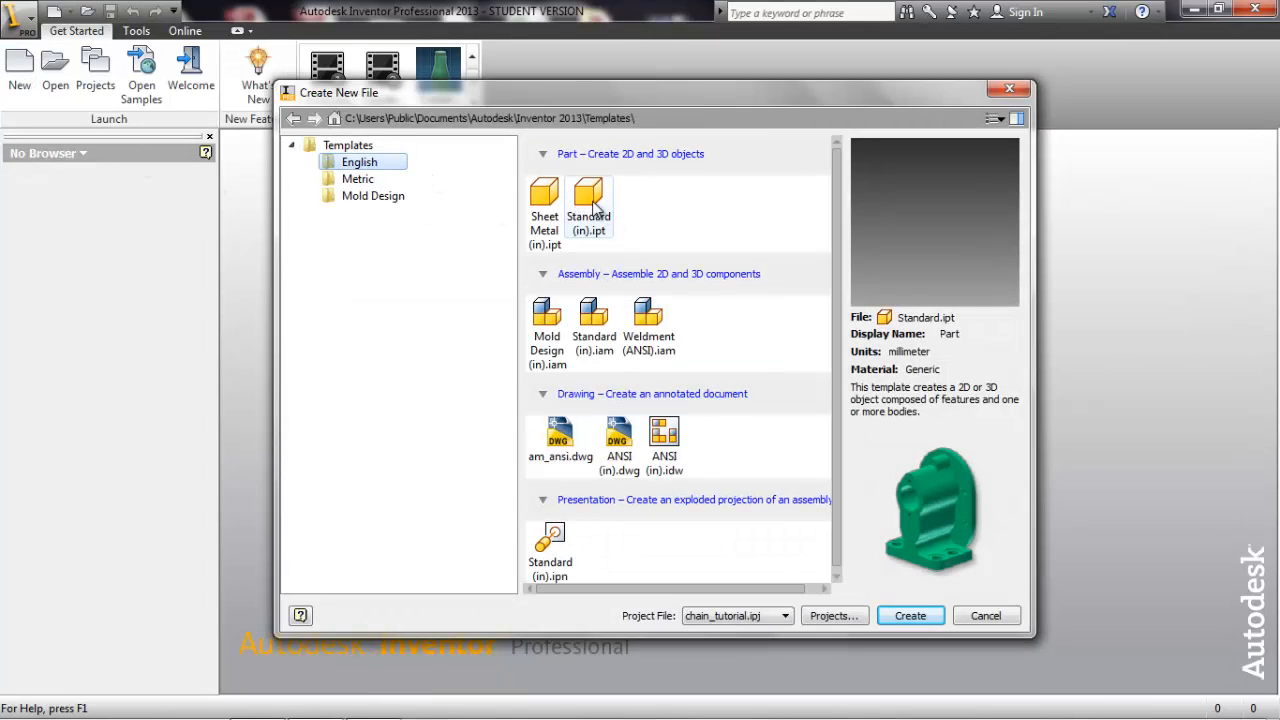
left_click(594, 206)
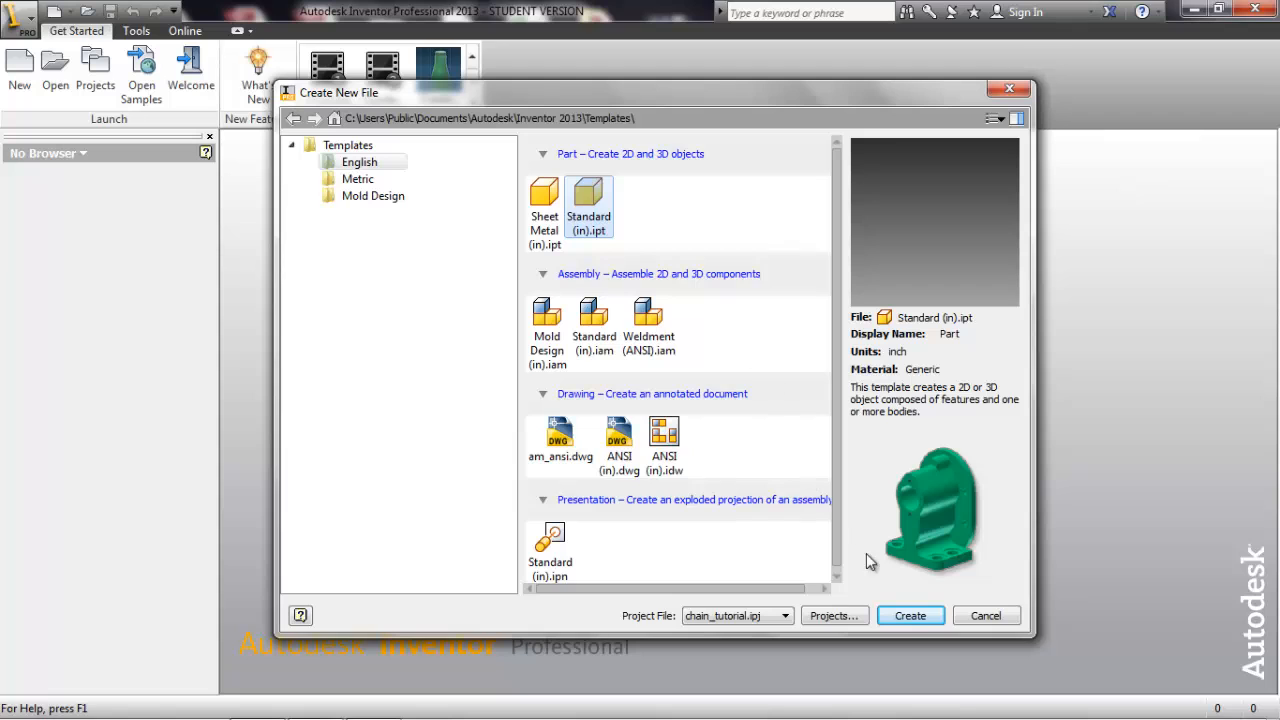
left_click(898, 614)
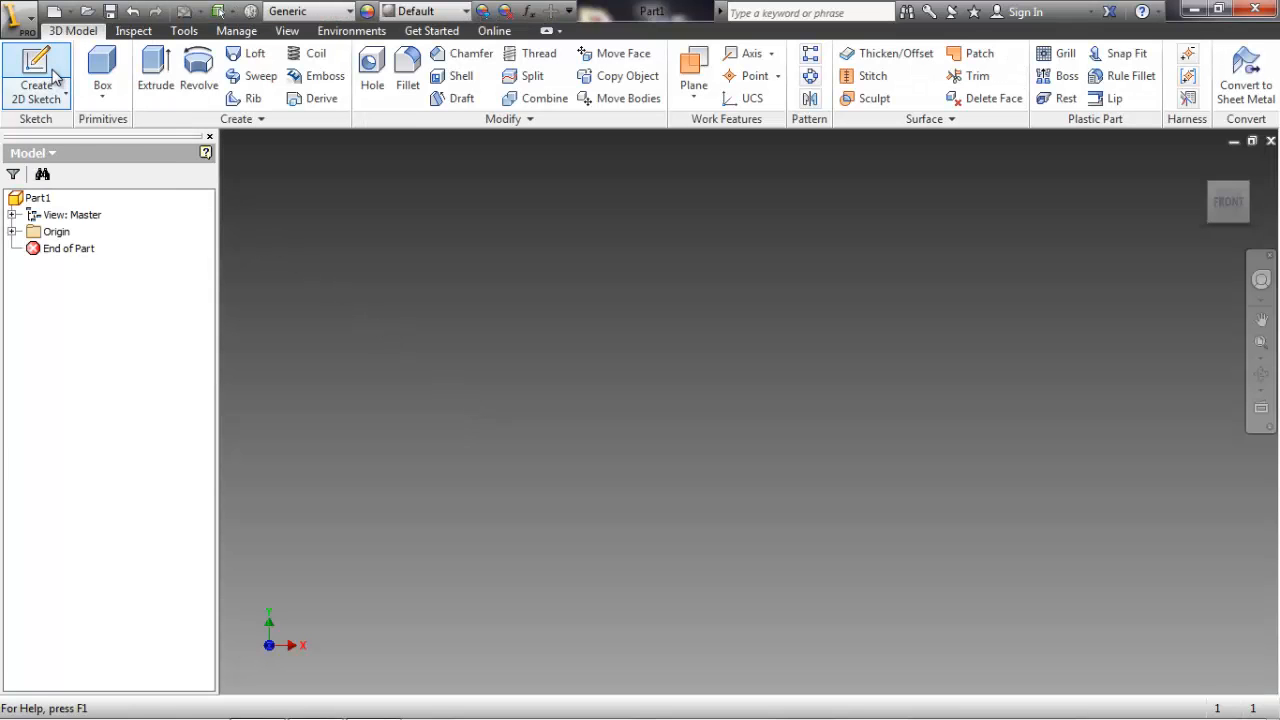
- On the YZ plane, sketch a 1 in by 1 in two-point center rectangle centred on the origin and finish the sketch
left_click(45, 75)
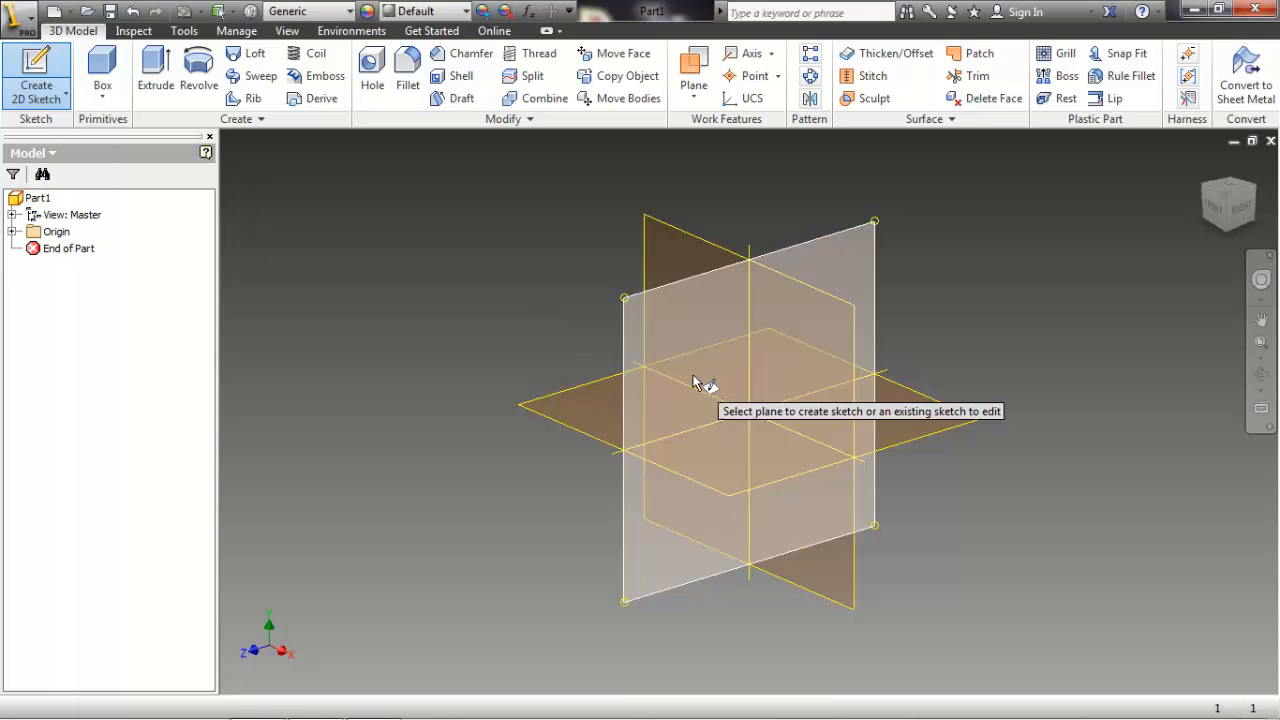
left_click(690, 376)
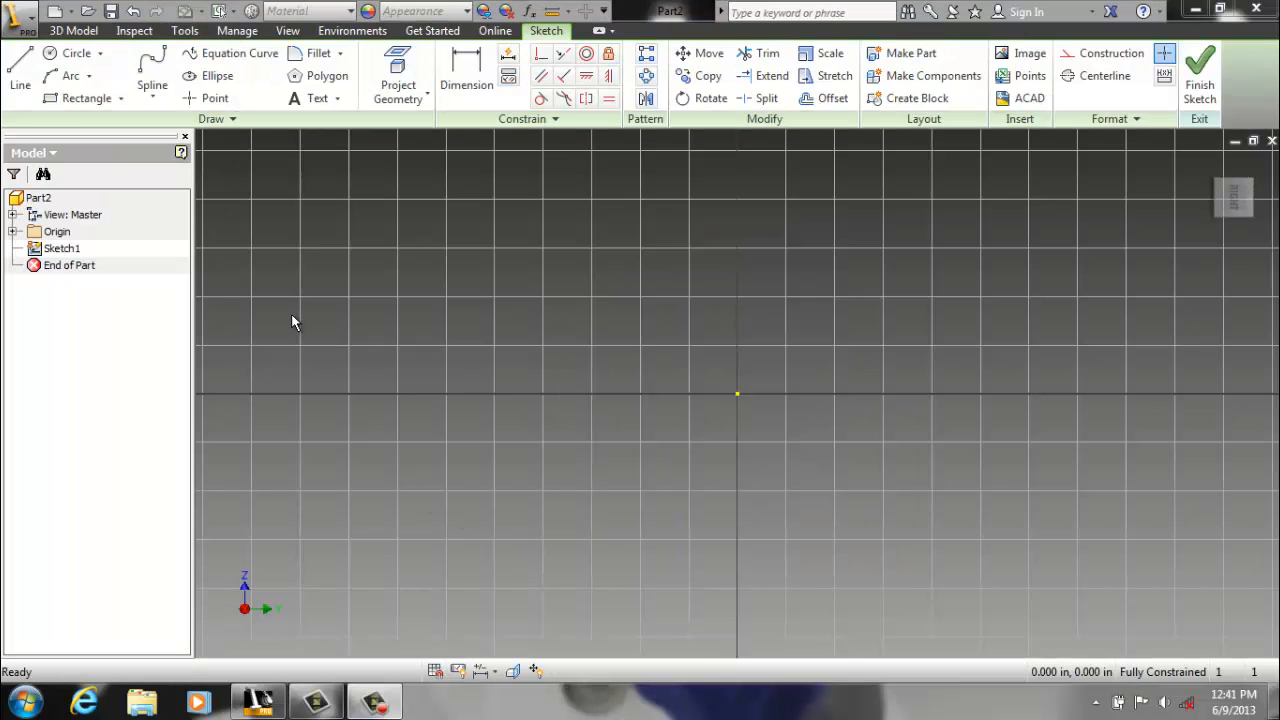
left_click(120, 99)
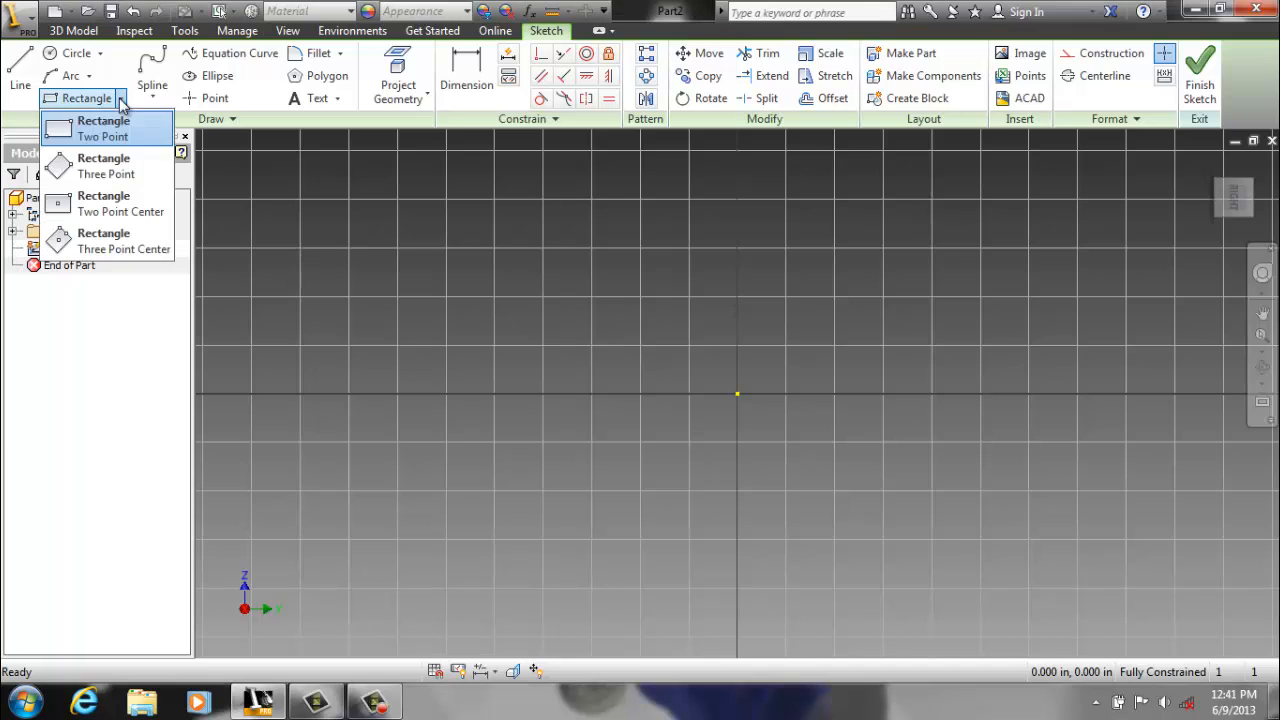
left_click(130, 219)
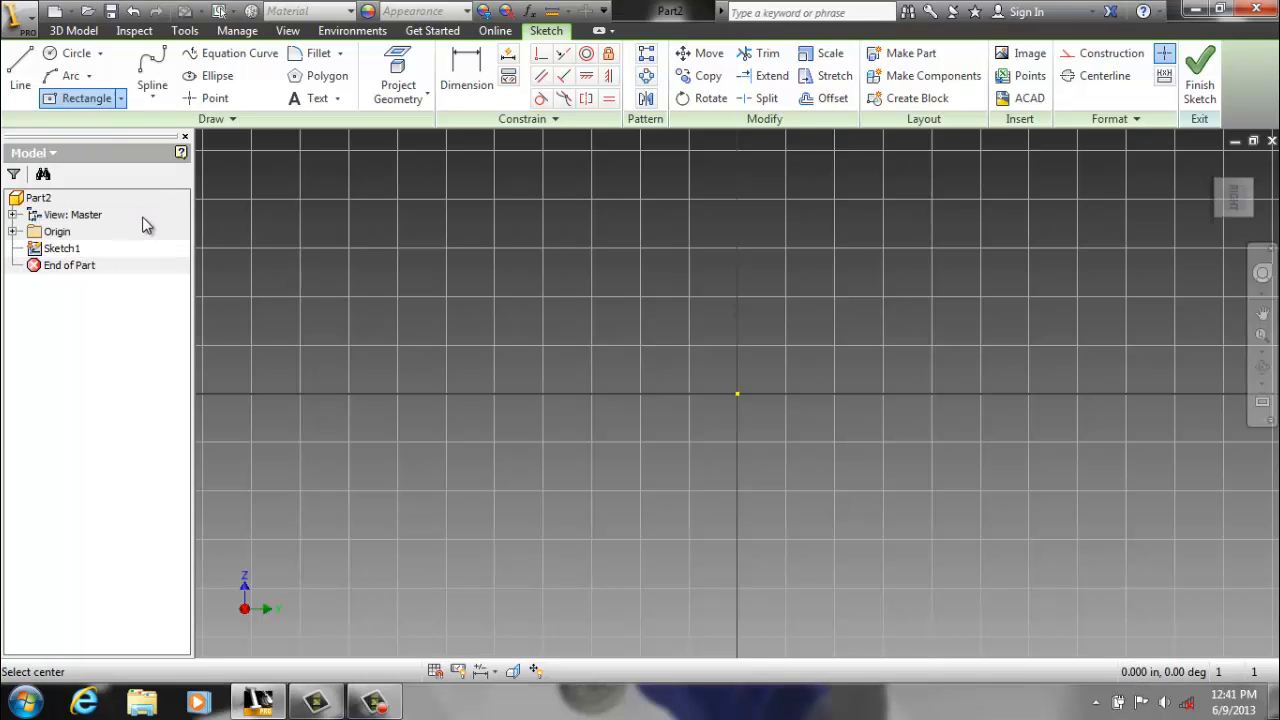
left_click(737, 394)
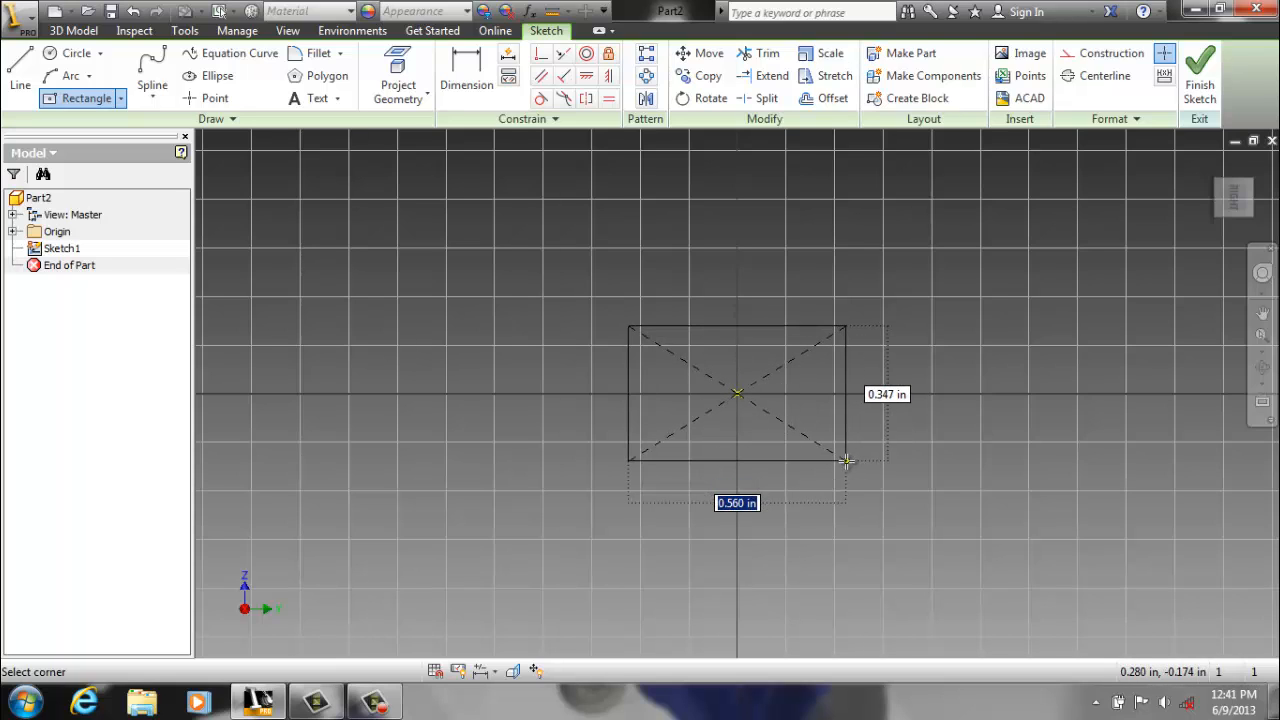
type("1")
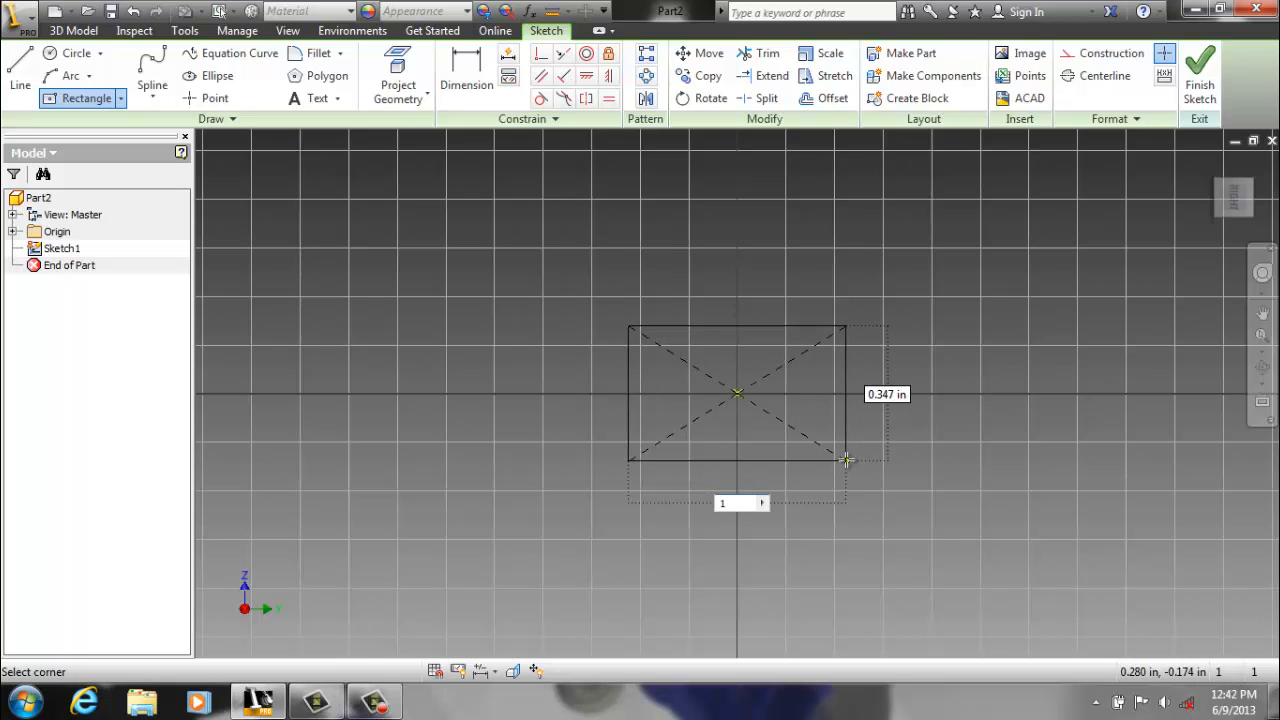
key("Tab")
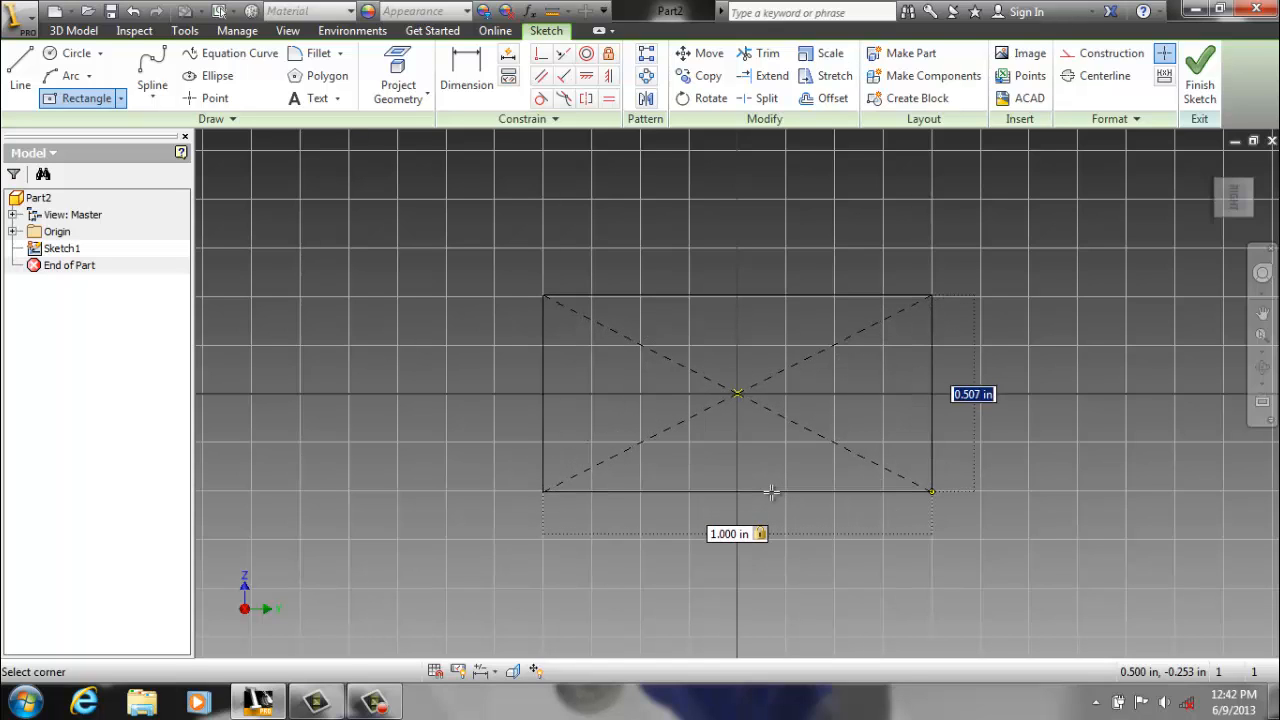
type("1")
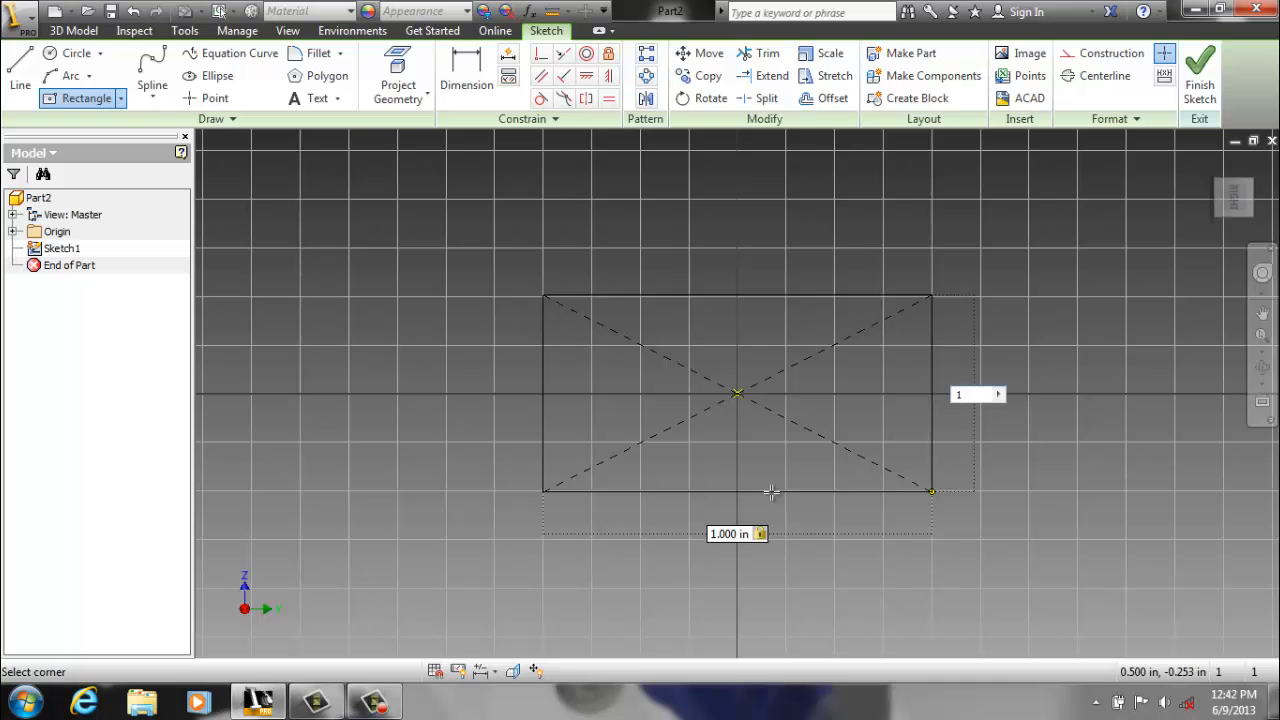
key("Return")
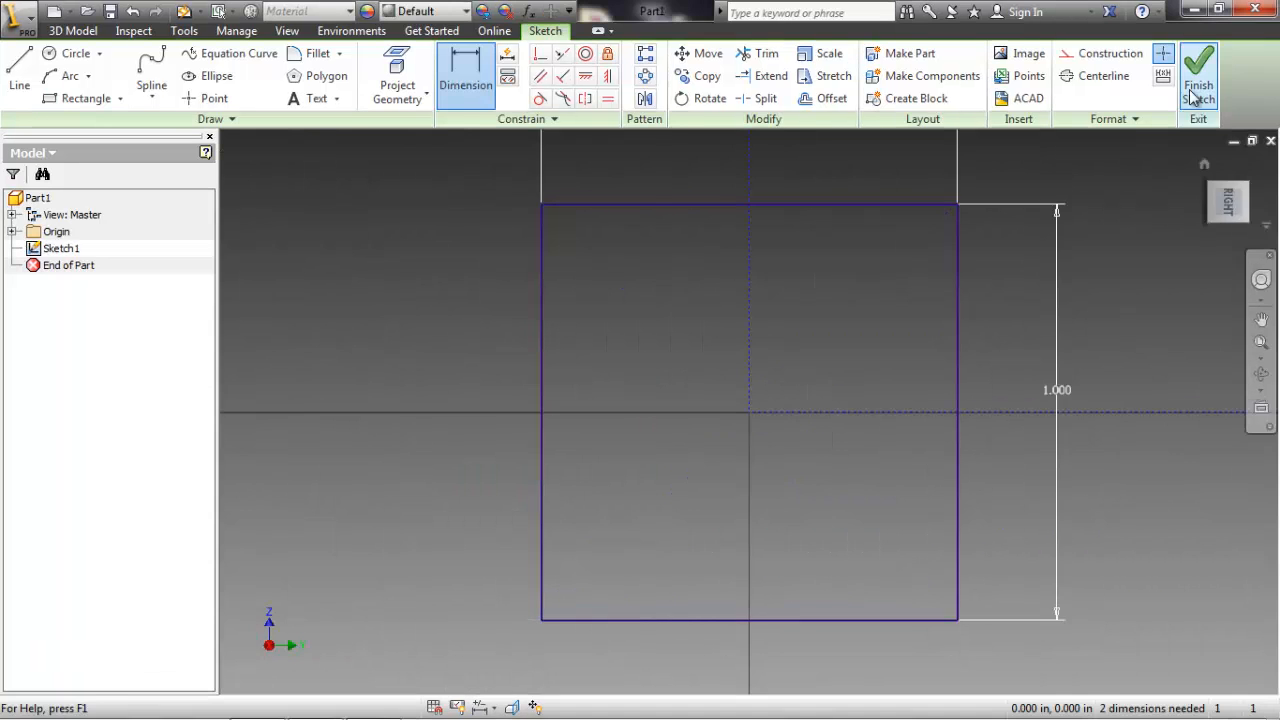
left_click(1200, 80)
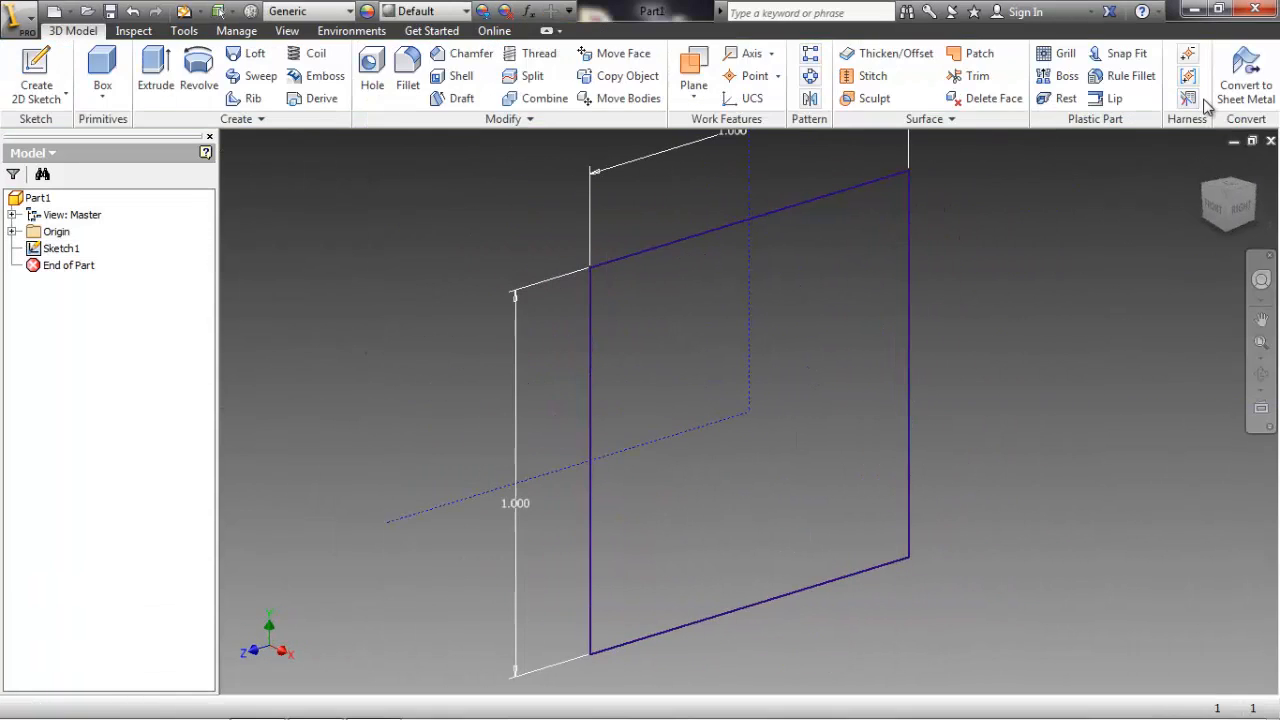
- Extrude the square profile 7 in into a solid bar
left_click(156, 66)
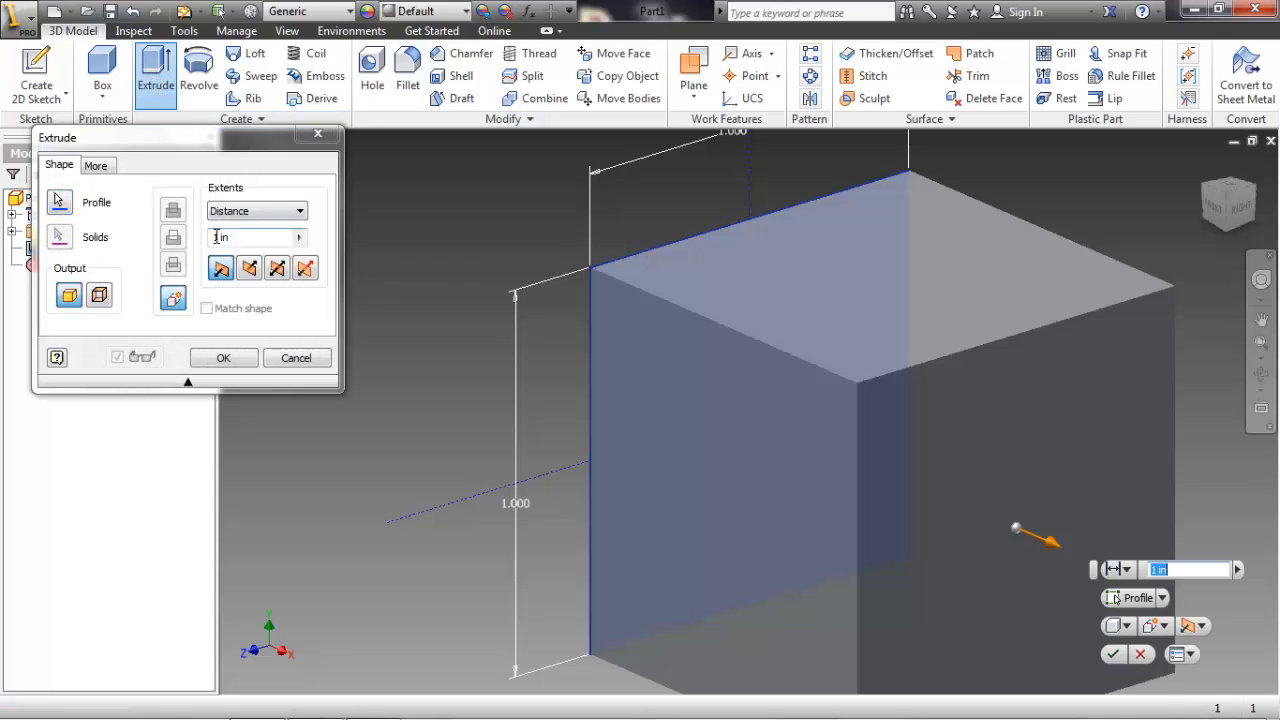
double_click(218, 237)
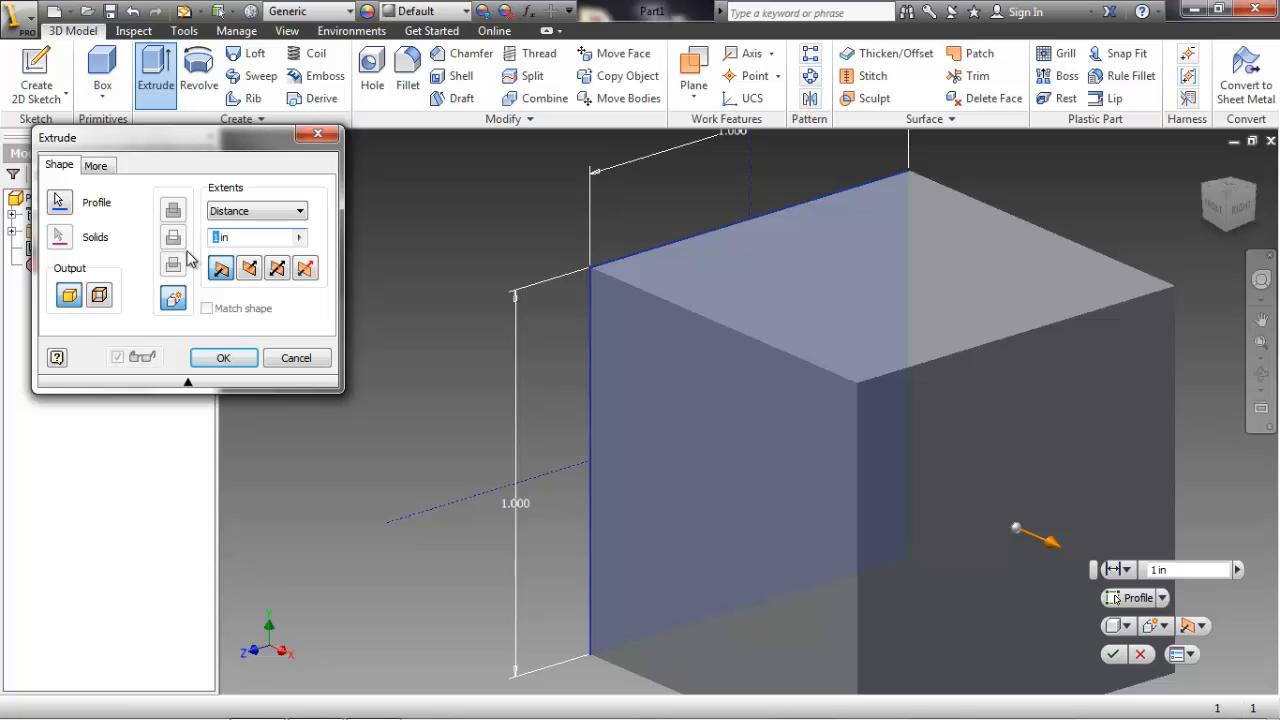
type("7")
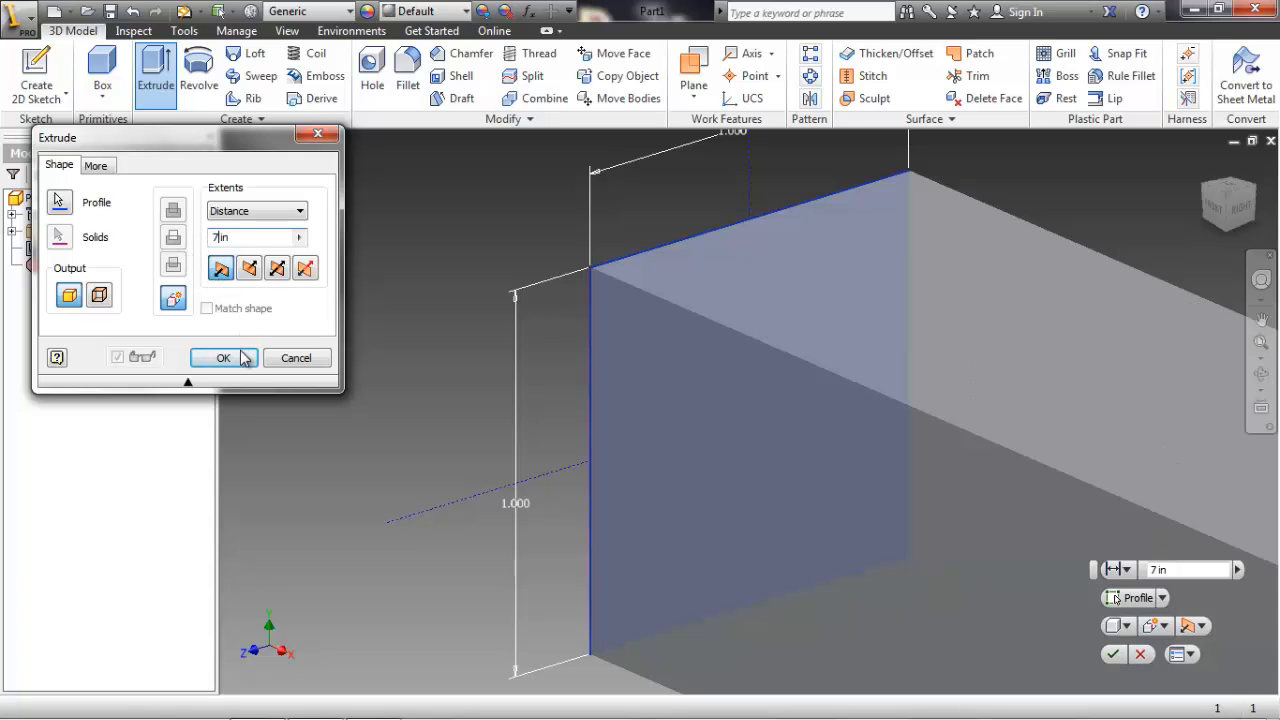
left_click(224, 358)
scroll(377, 432, "down", 4)
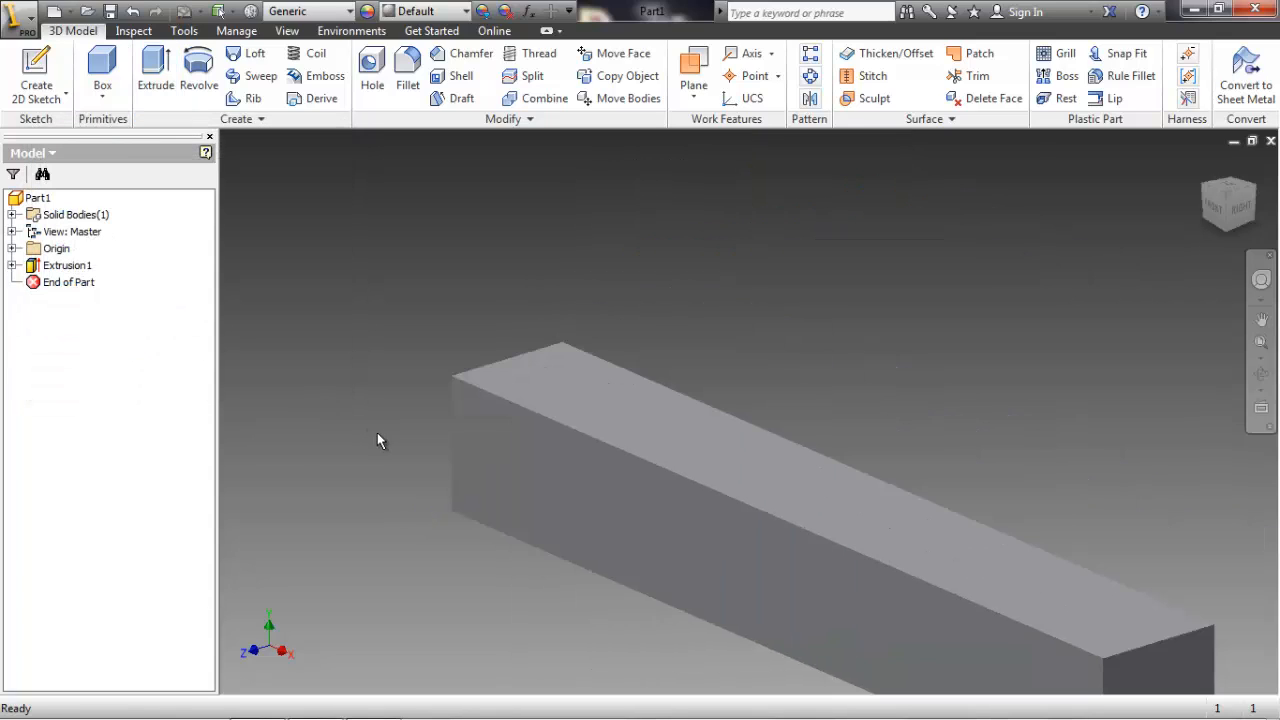
middle_click_drag(377, 432, 339, 317)
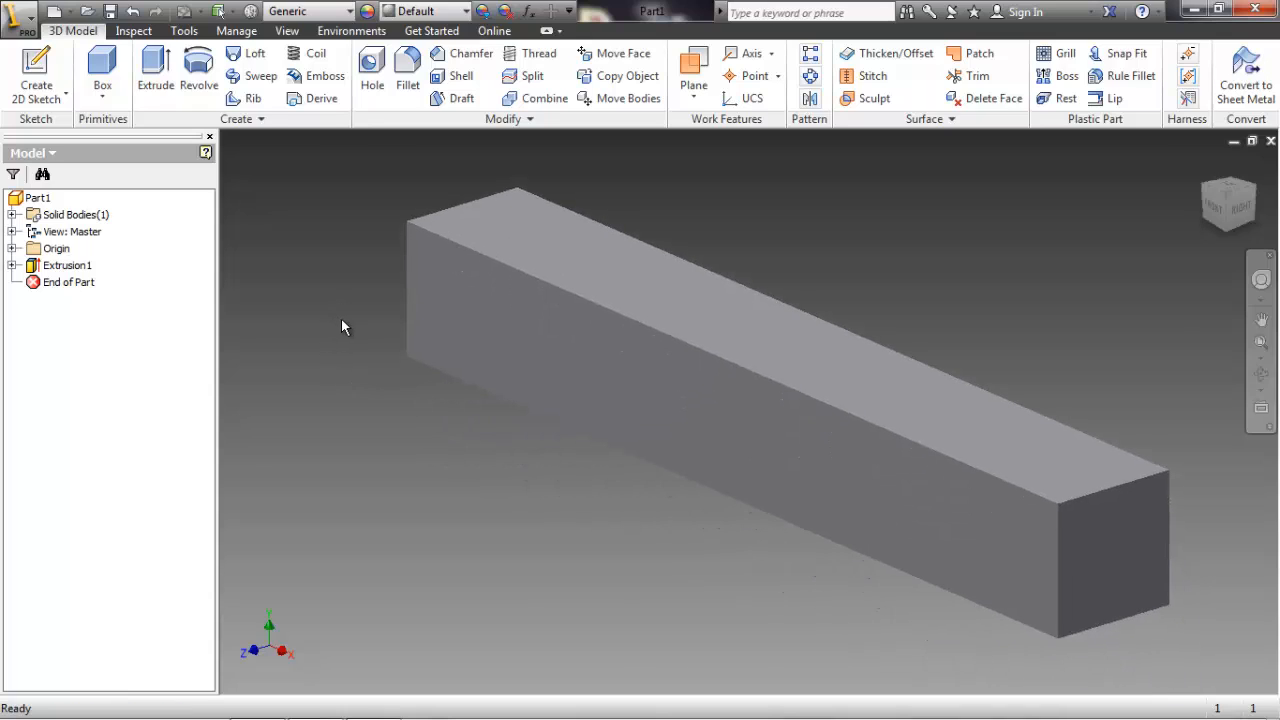
- Assign Stainless Steel from the Autodesk Material Library to the bar
left_click(348, 12)
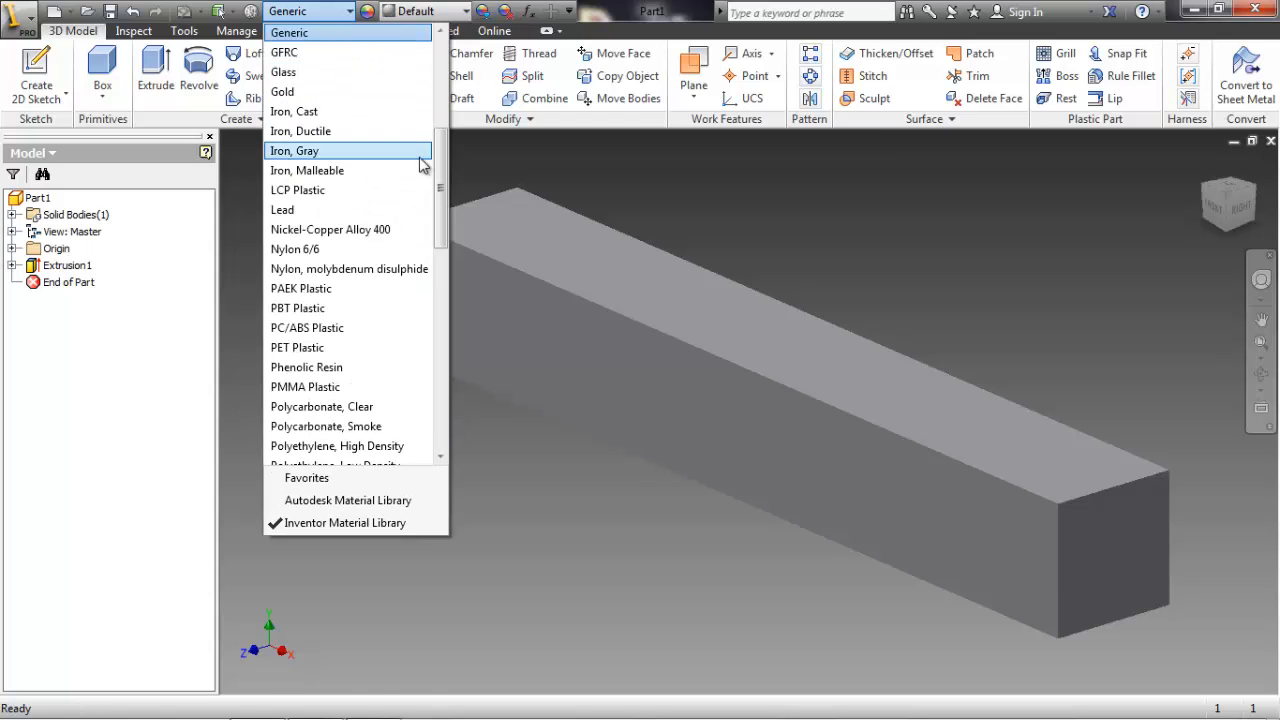
left_click(440, 456)
left_click(362, 500)
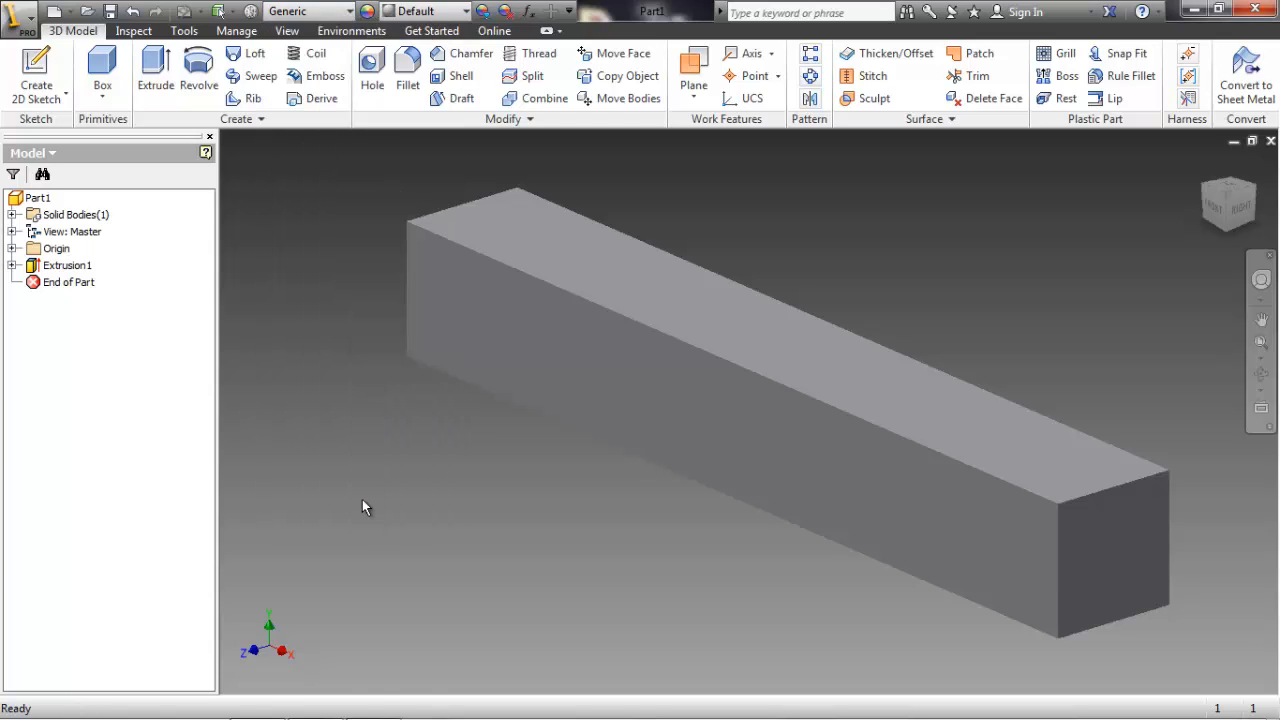
left_click(349, 12)
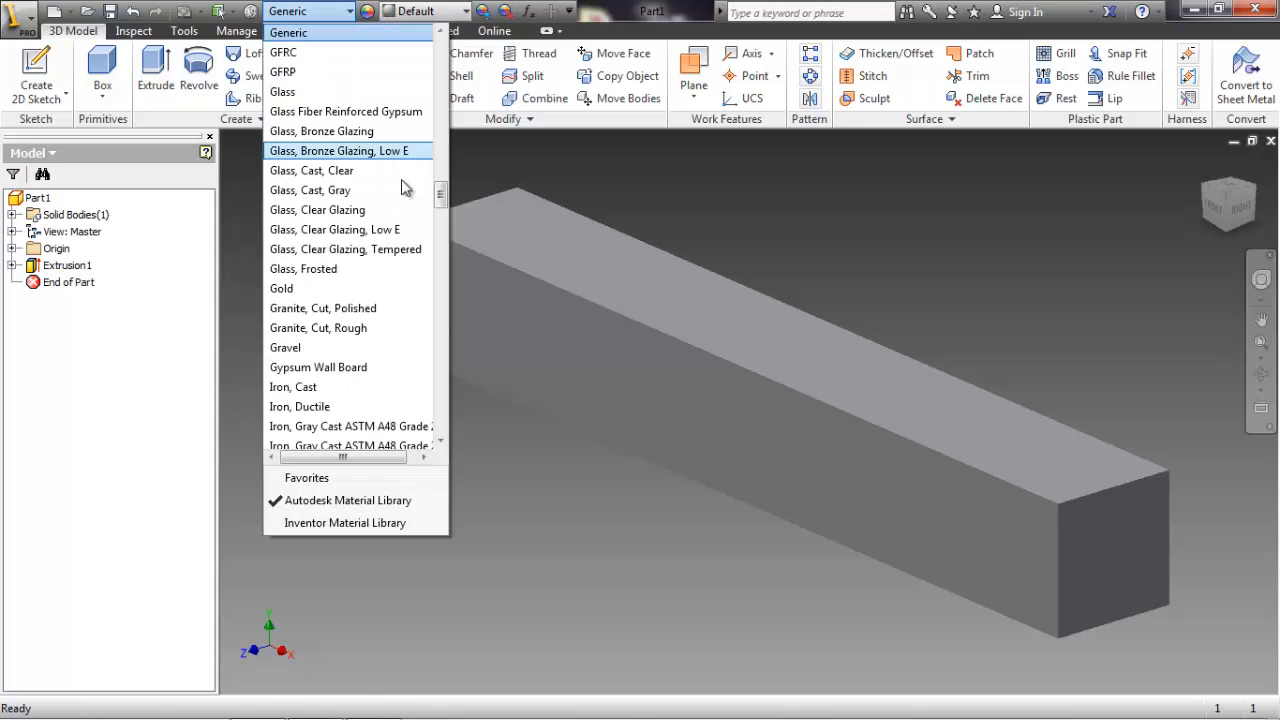
left_click_drag(439, 195, 438, 337)
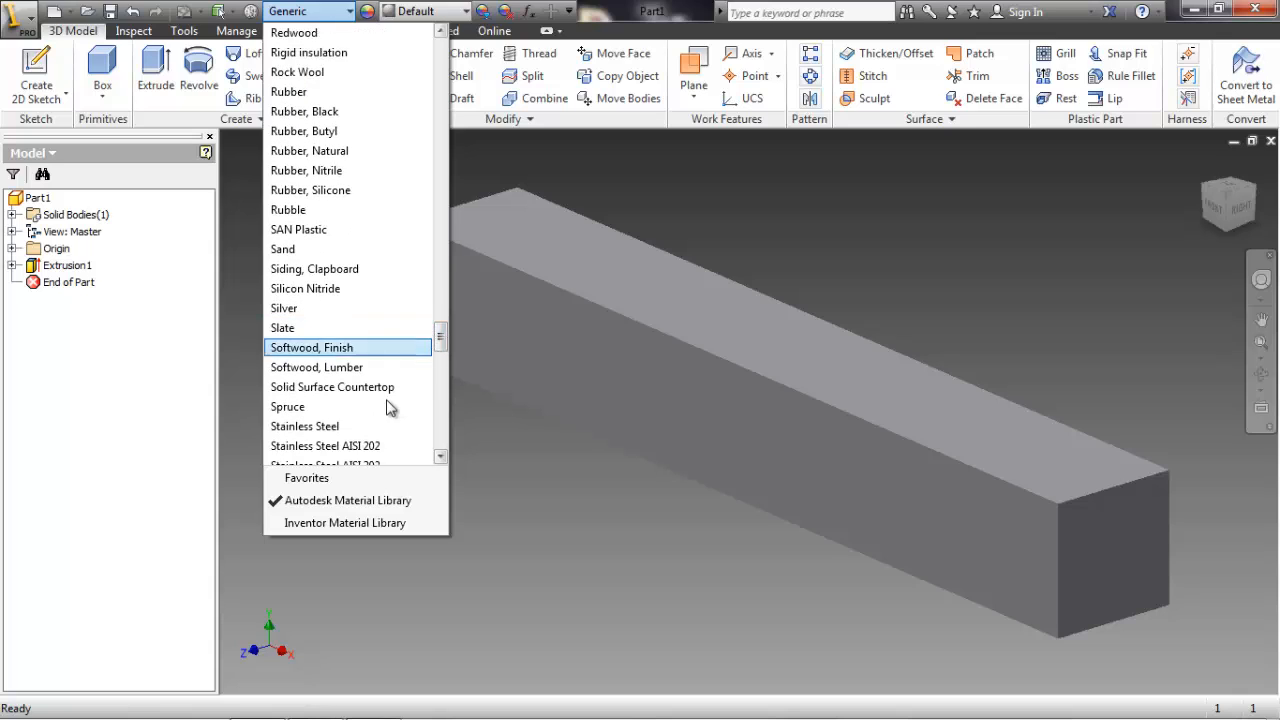
left_click(346, 430)
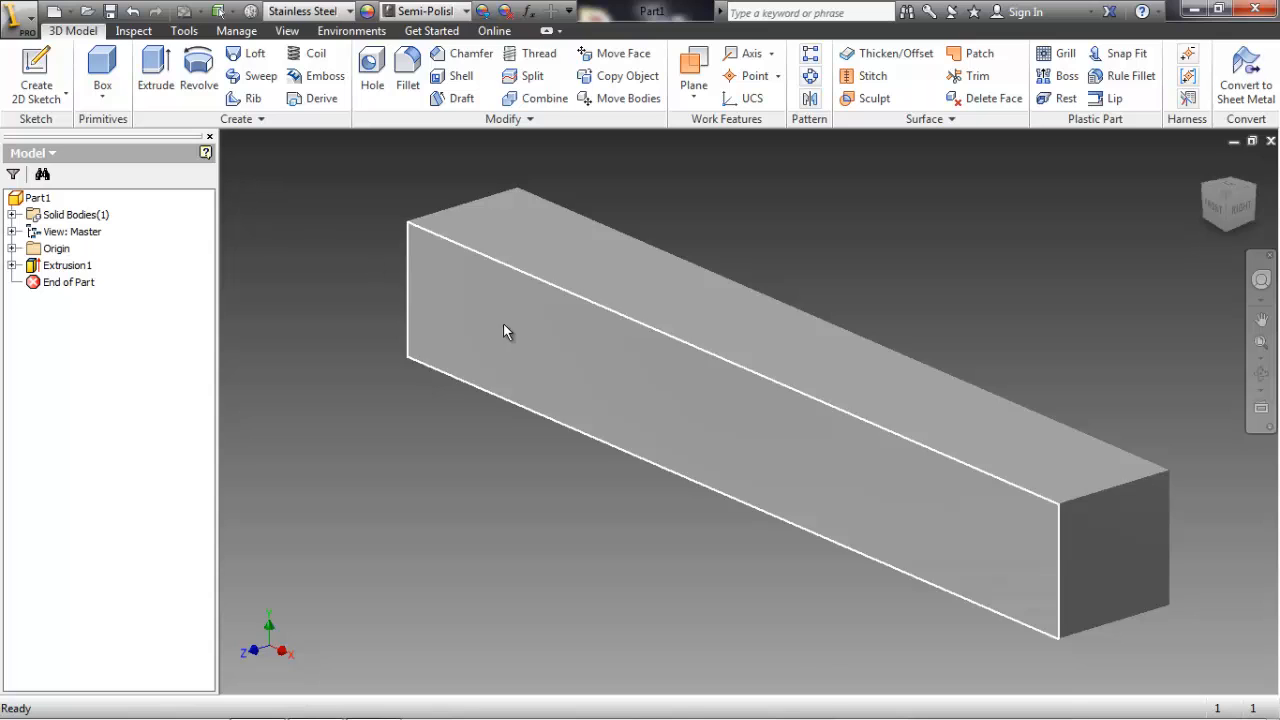
- Start a sketch on the bar's long front face and draw an 8 mm diameter circle on its horizontal midline near the left end
left_click(505, 323)
left_click(58, 68)
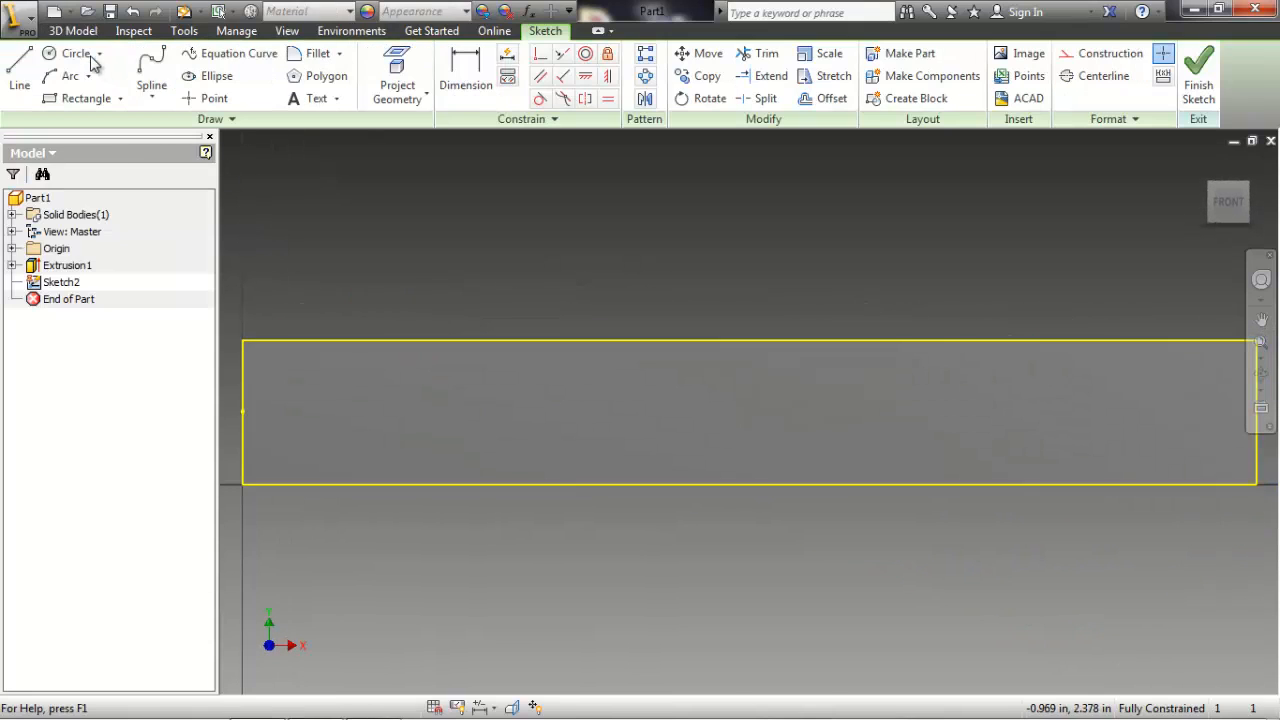
left_click(76, 54)
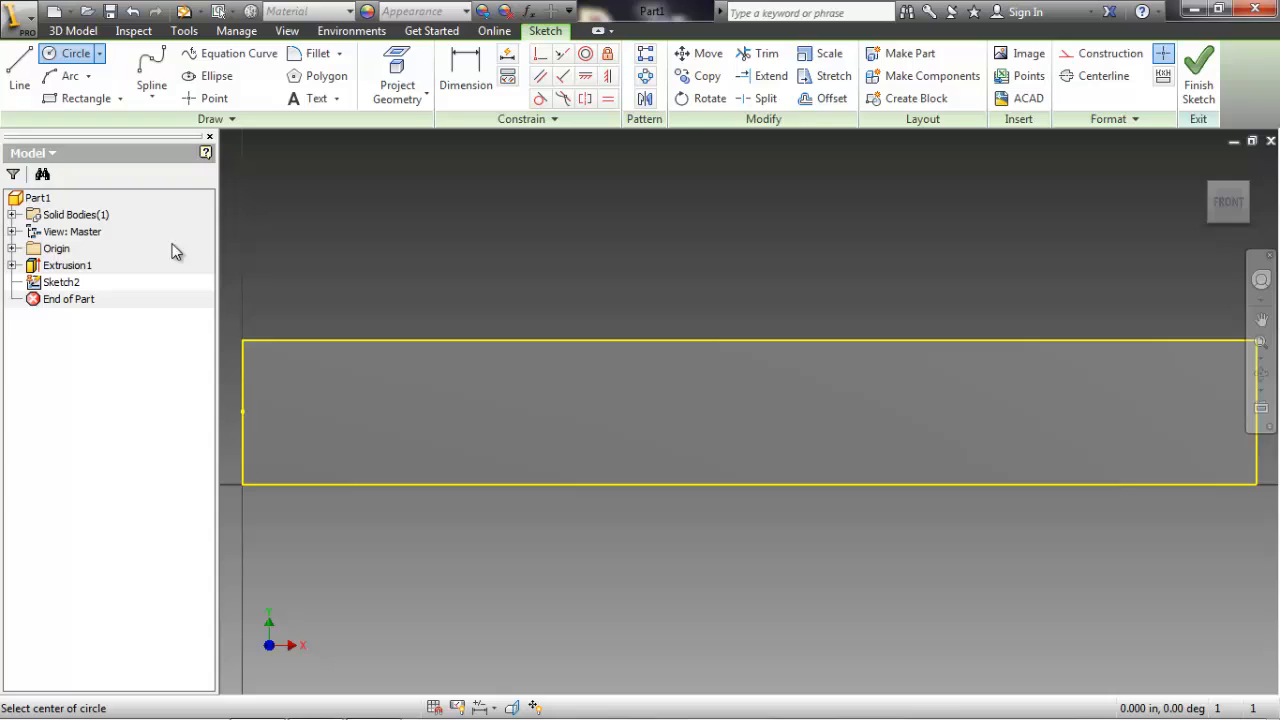
left_click(297, 413)
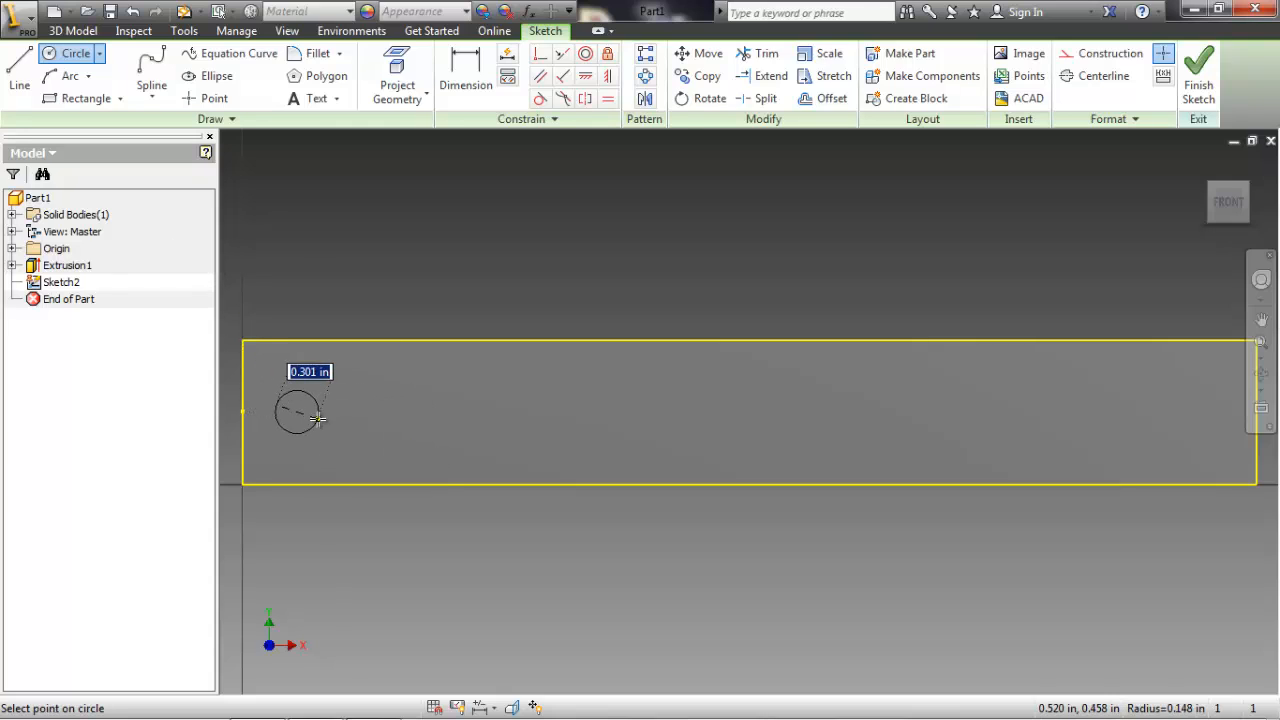
type("8mm")
key("Return")
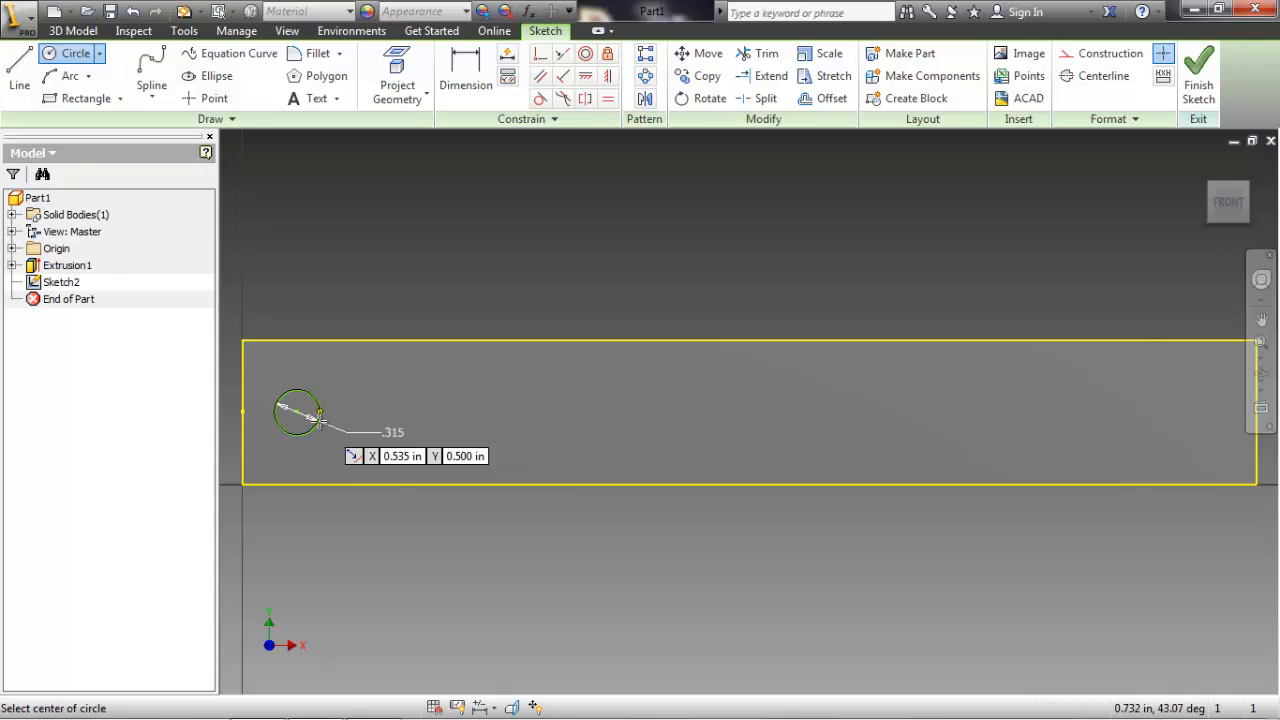
- Draw a second 8 mm diameter circle on the face's midline near the bar's right end
scroll(474, 547, "down", 2)
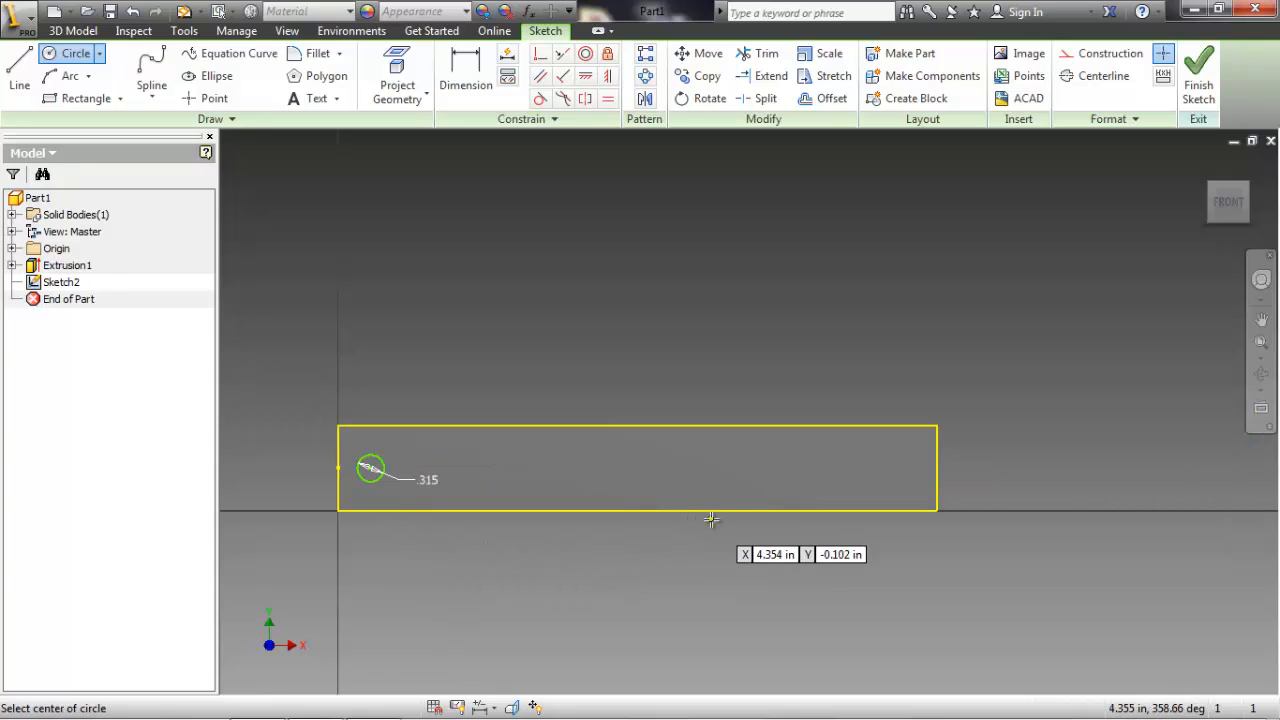
left_click(904, 467)
type("8")
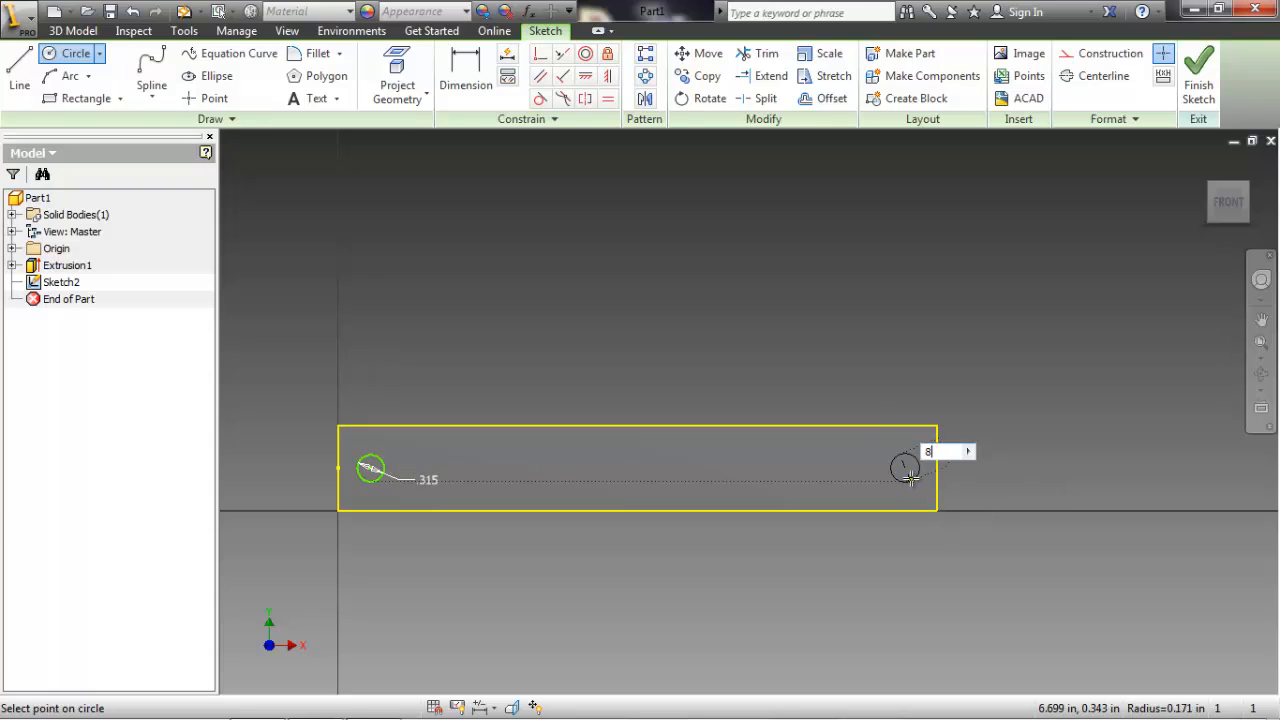
key("Return")
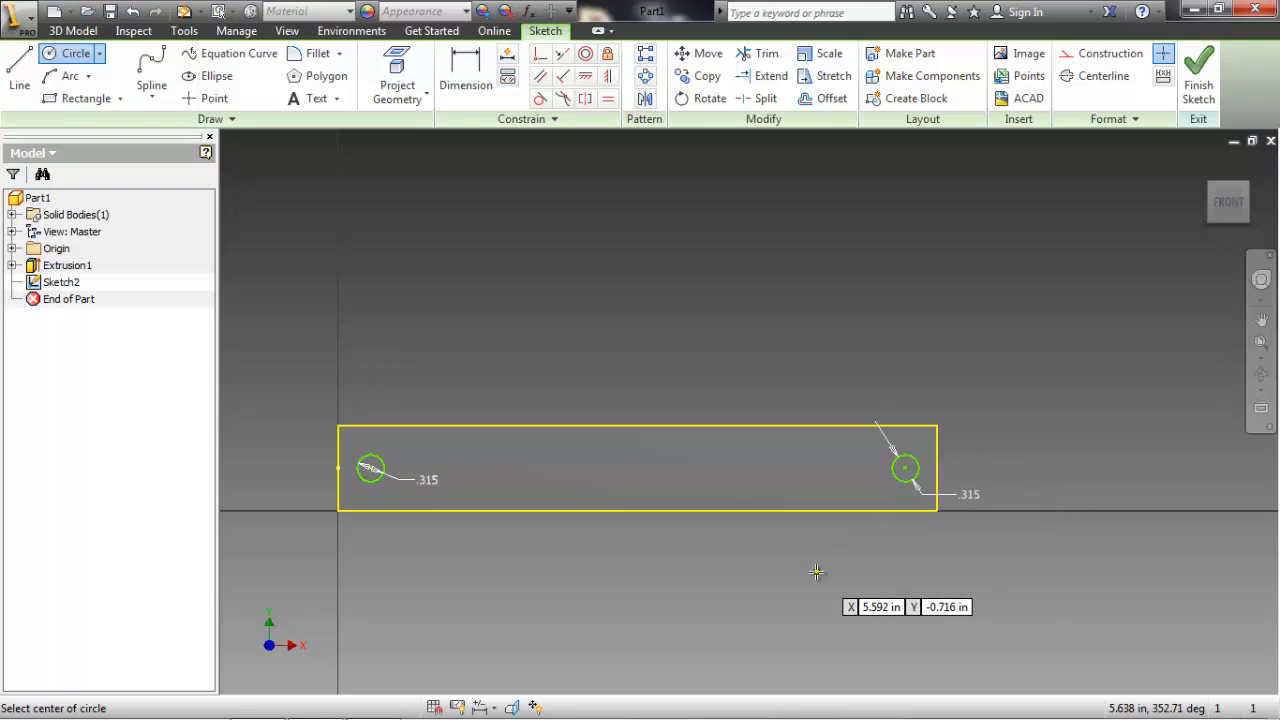
key("Escape")
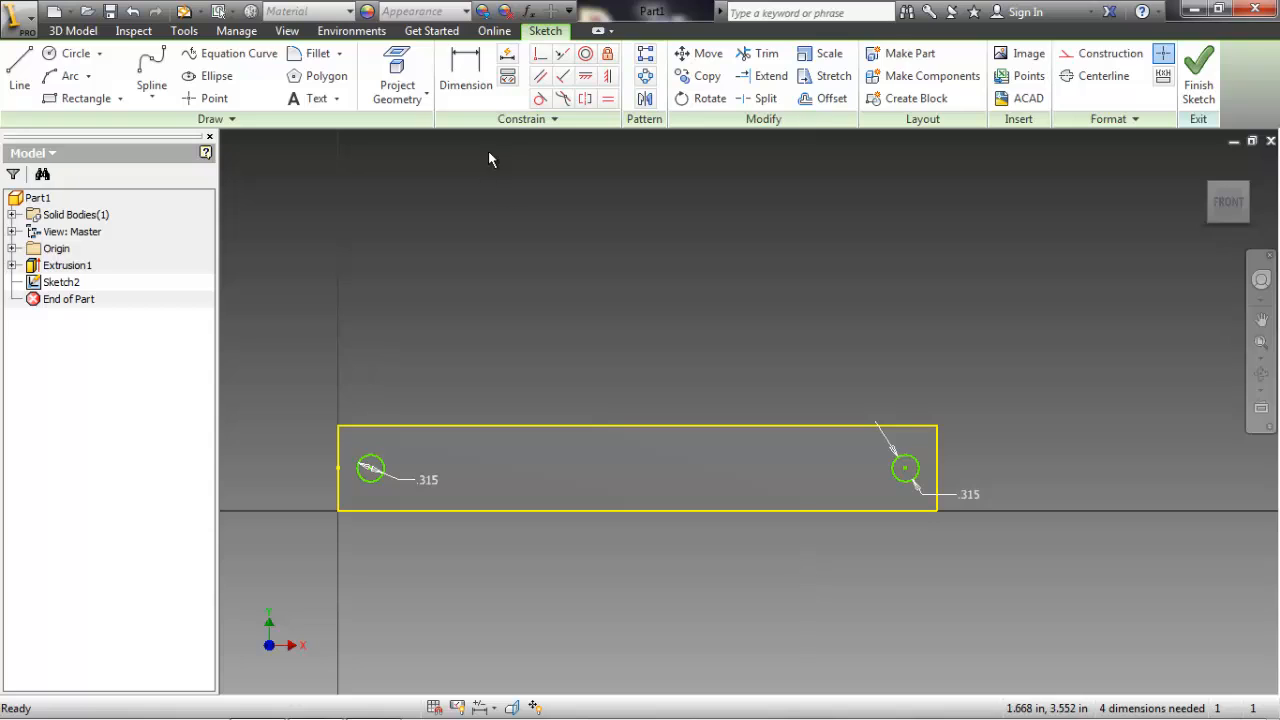
- Dimension the left circle's centre 1 in horizontally from the bar's left edge
left_click(466, 75)
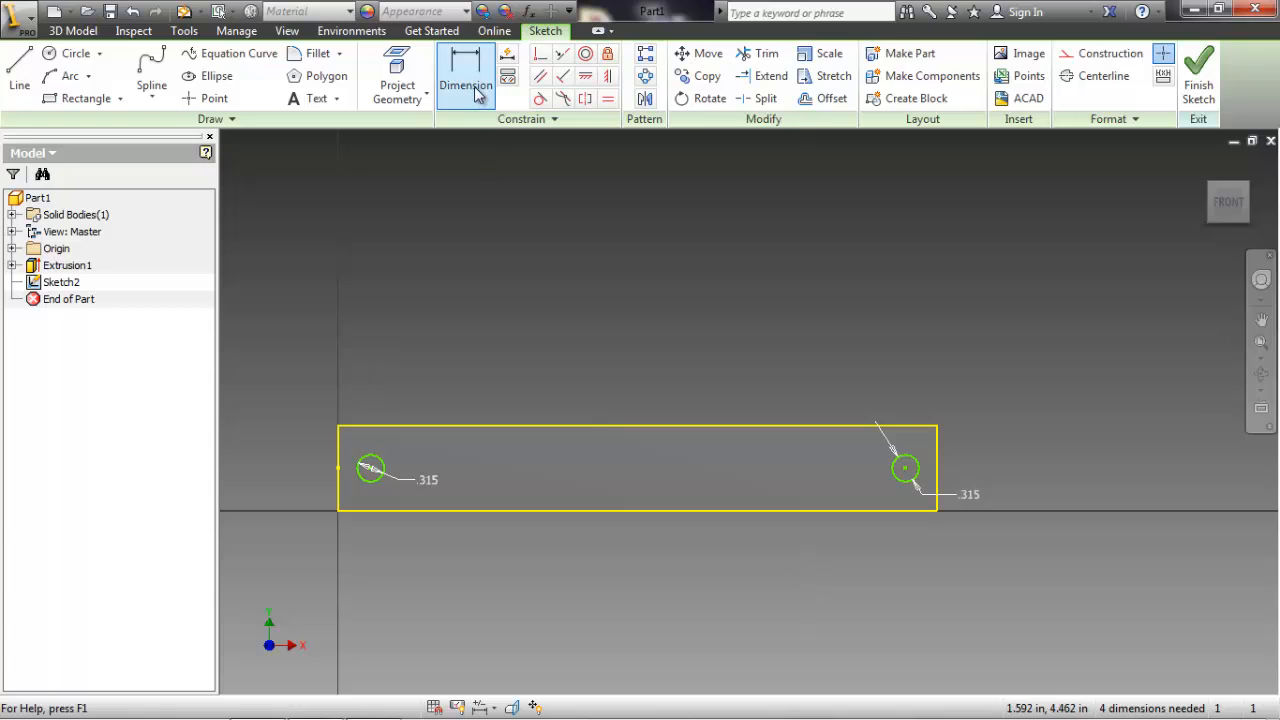
scroll(370, 475, "up", 2)
left_click(373, 468)
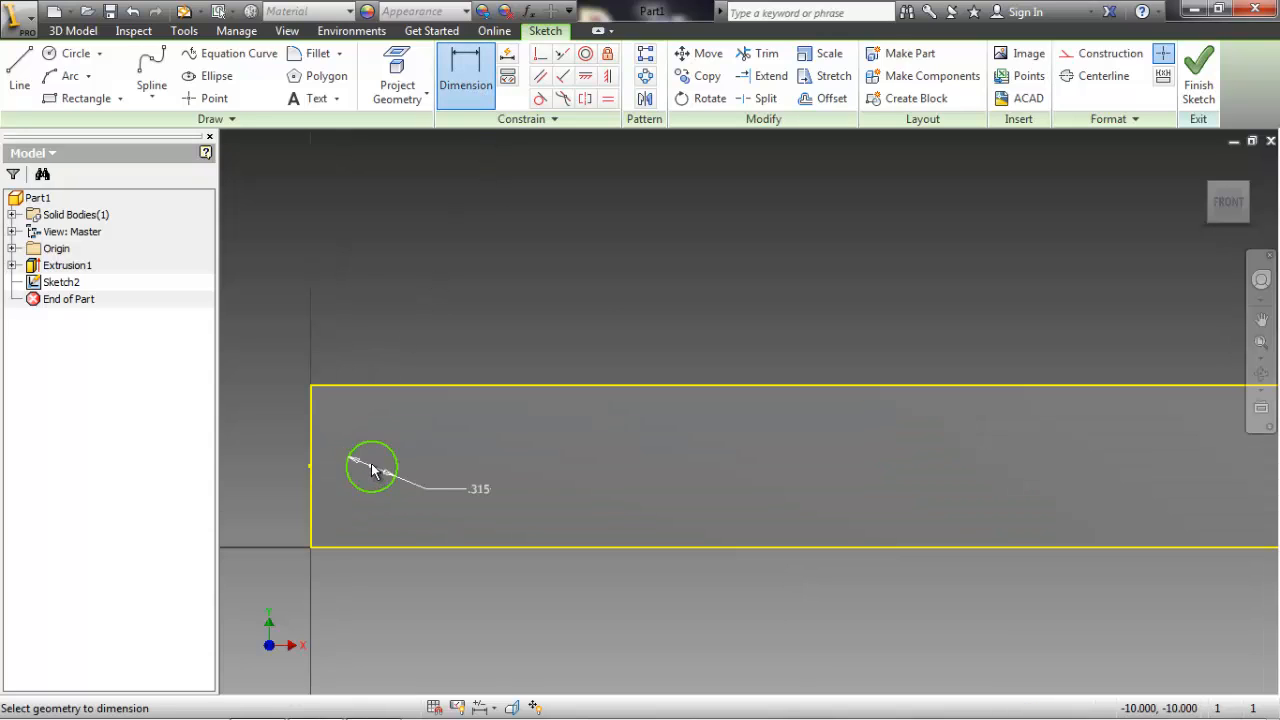
left_click(310, 468)
left_click(338, 301)
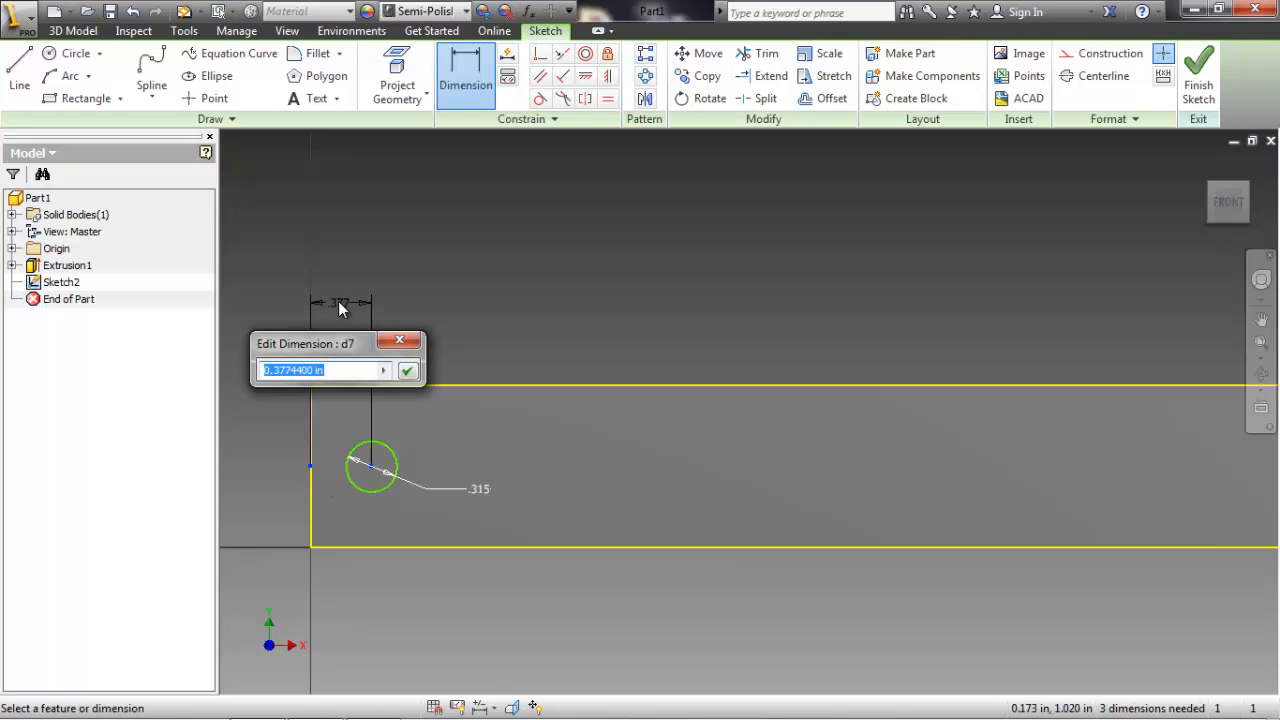
type("1")
key("Return")
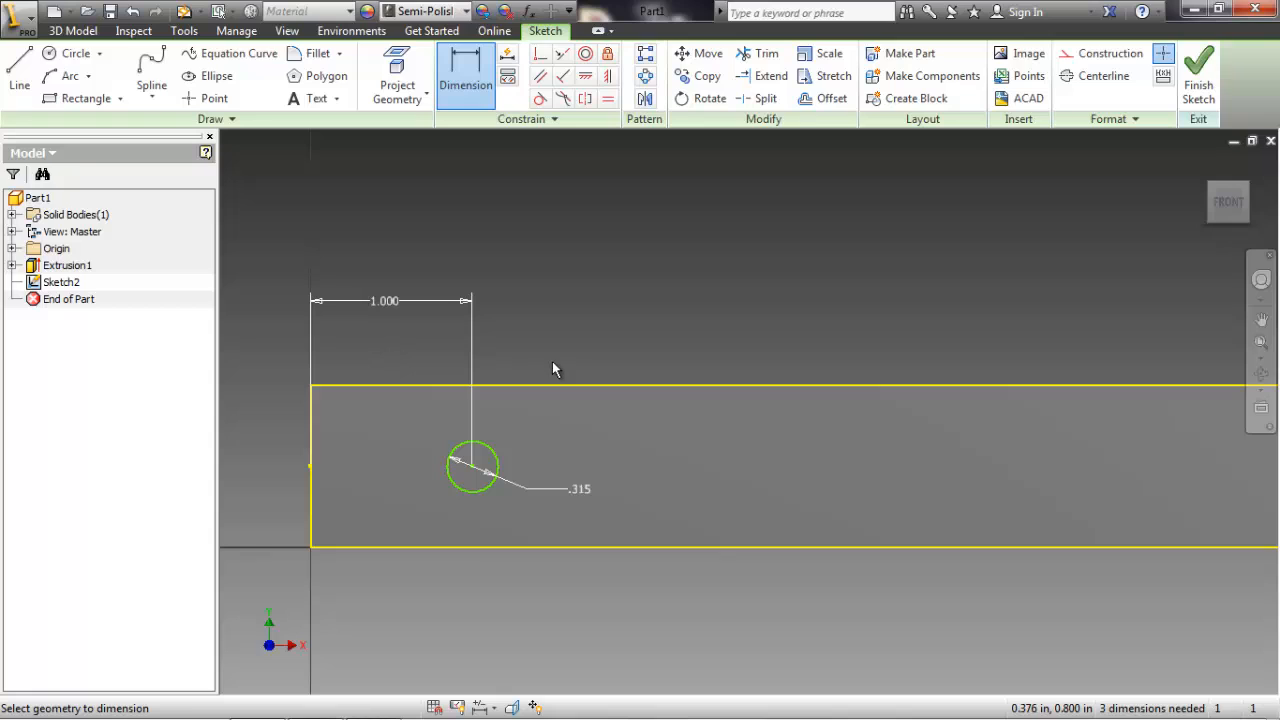
- Dimension the horizontal distance between the two circle centres as 5.125 in
scroll(566, 350, "down", 3)
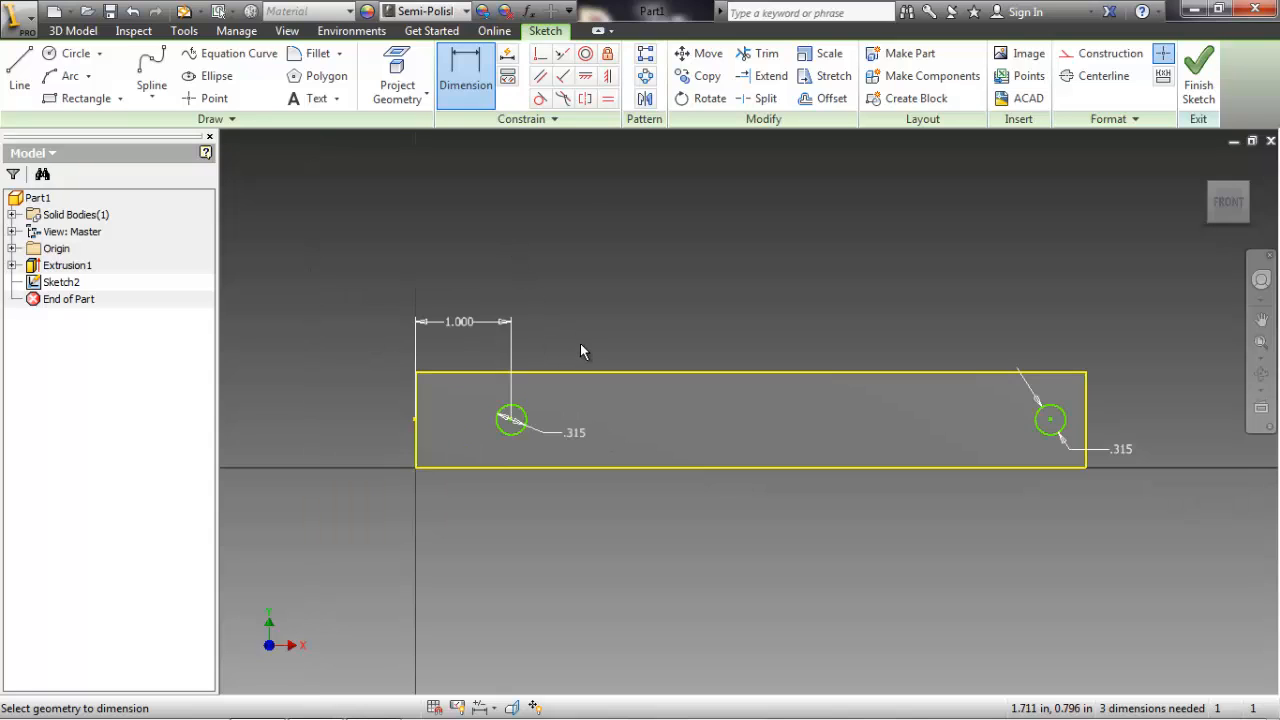
middle_click_drag(580, 343, 540, 342)
scroll(474, 415, "up", 3)
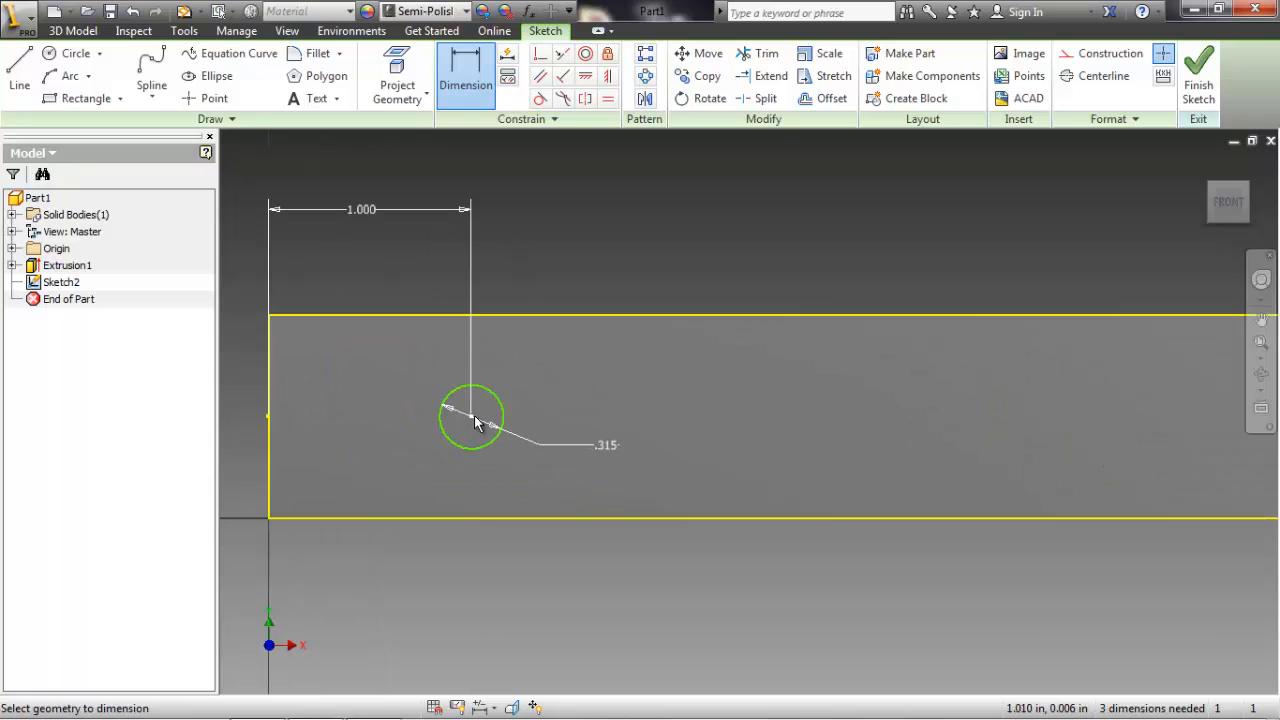
scroll(614, 428, "down", 4)
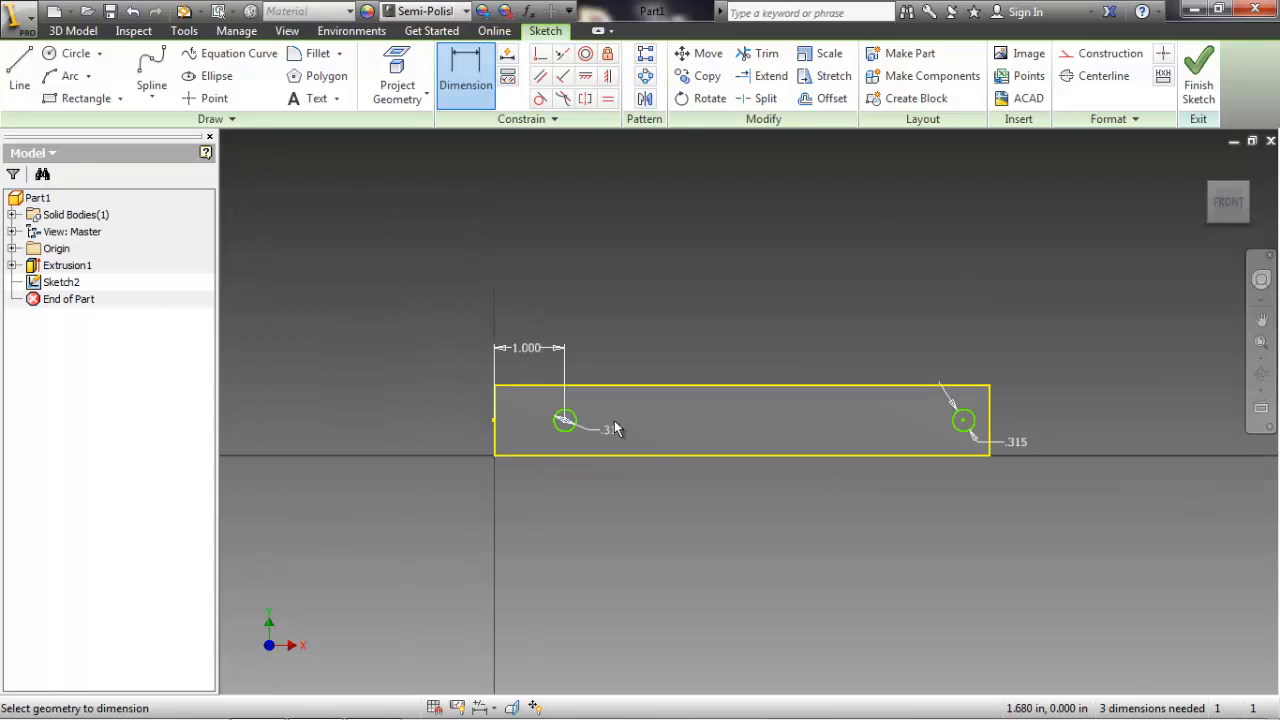
left_click(948, 432)
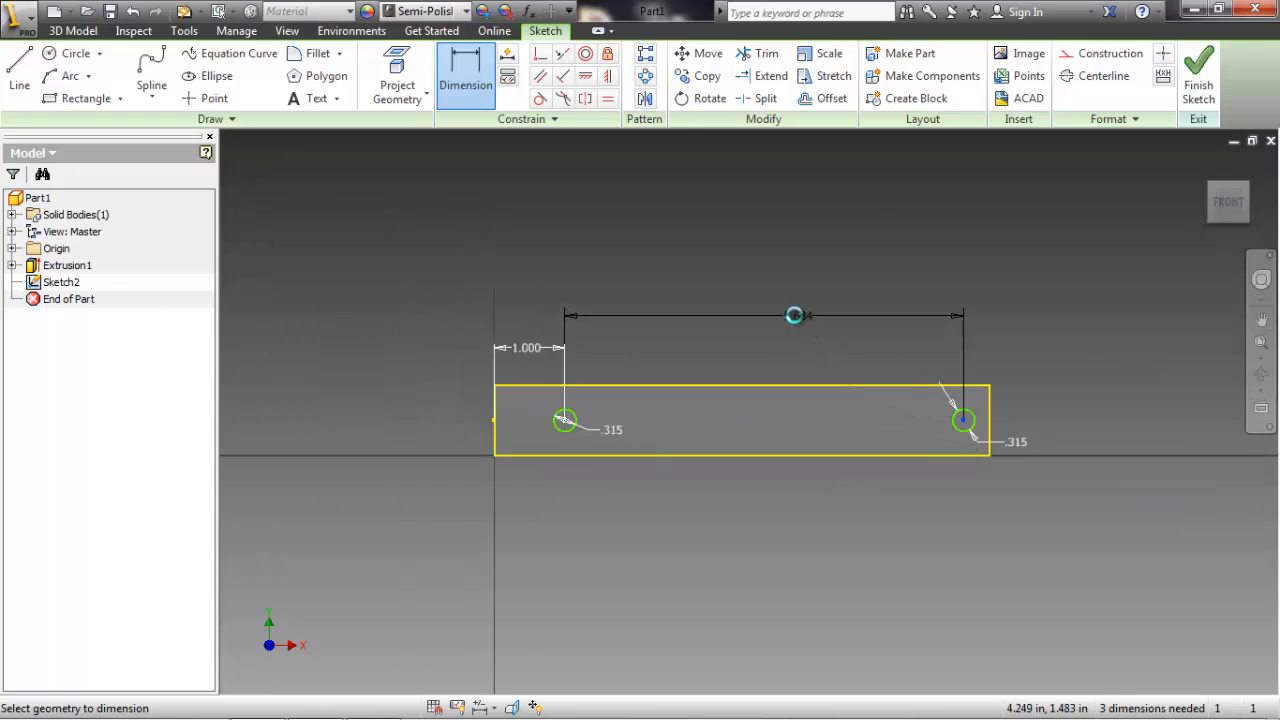
left_click(794, 318)
type("5.125")
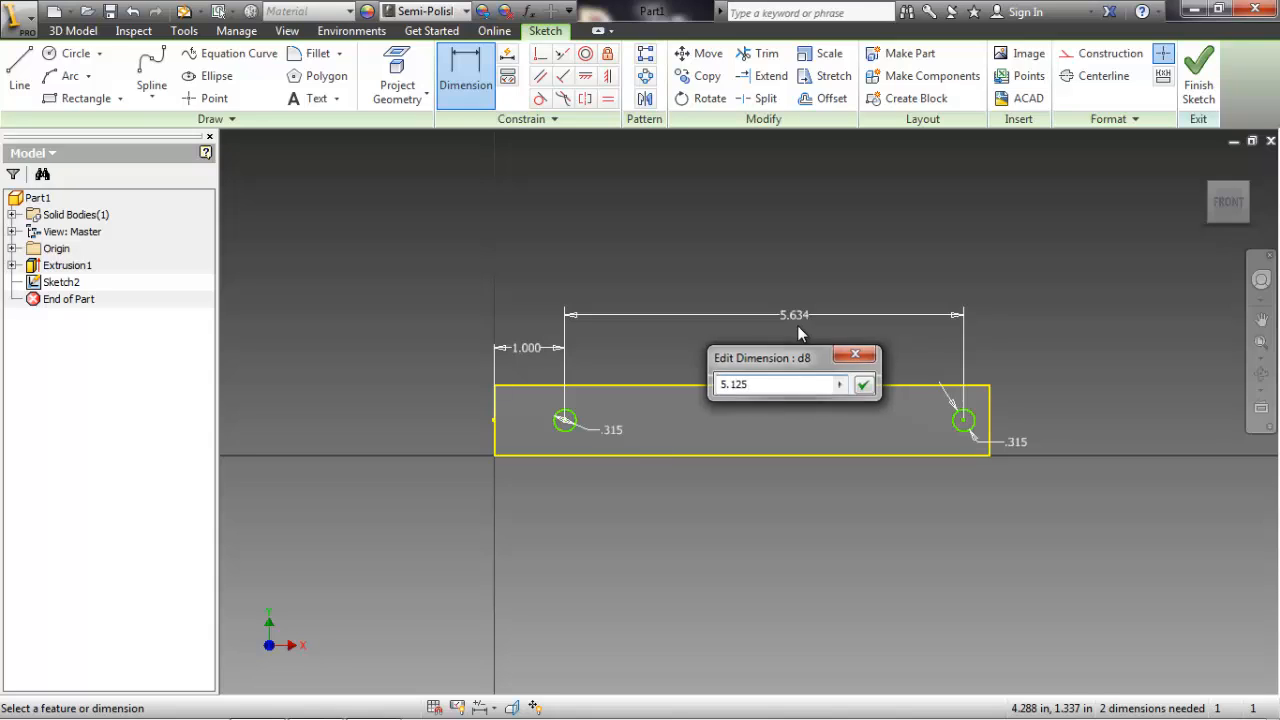
key("Return")
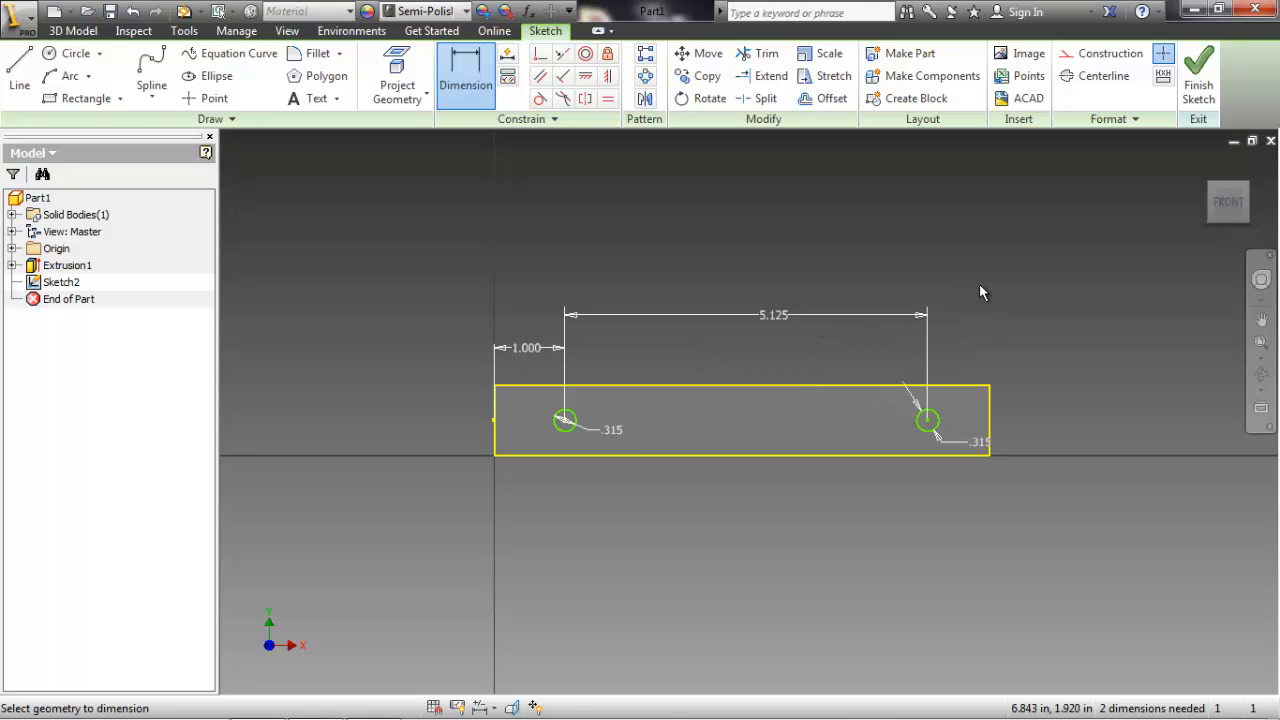
- Dimension the left circle's centre 0.5 in vertically from the bar's top edge
scroll(566, 426, "up", 3)
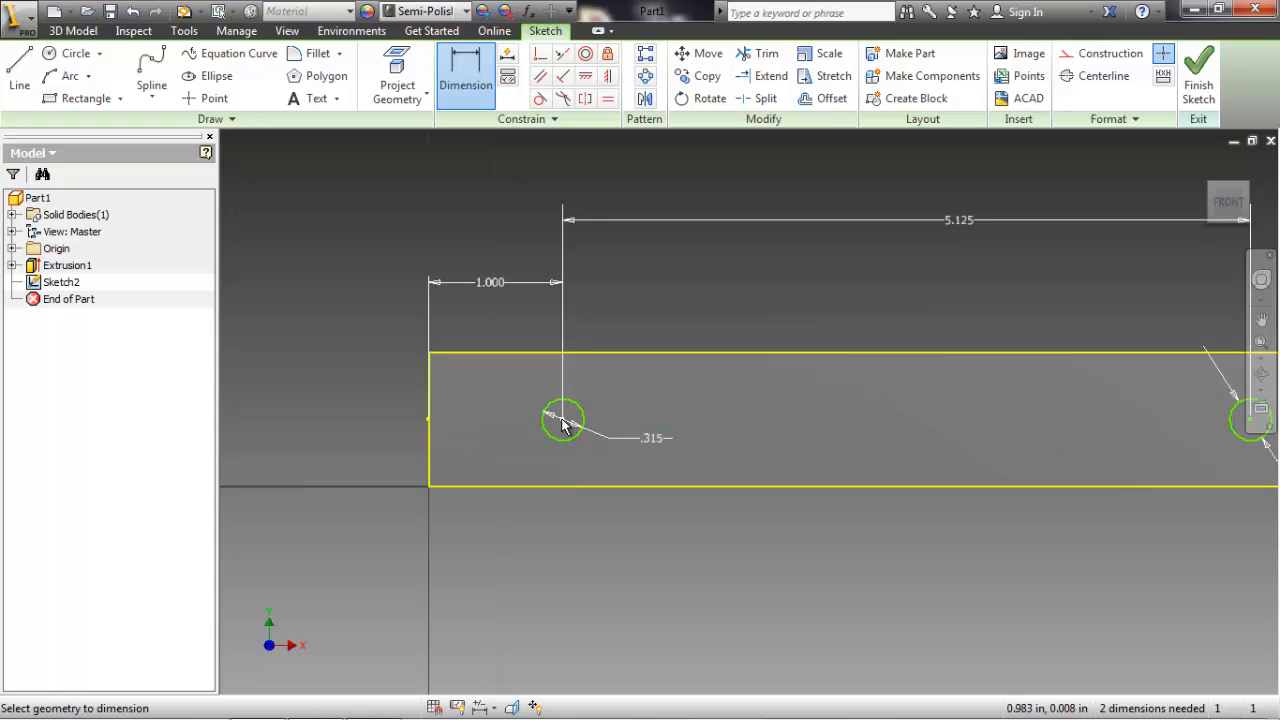
left_click(565, 354)
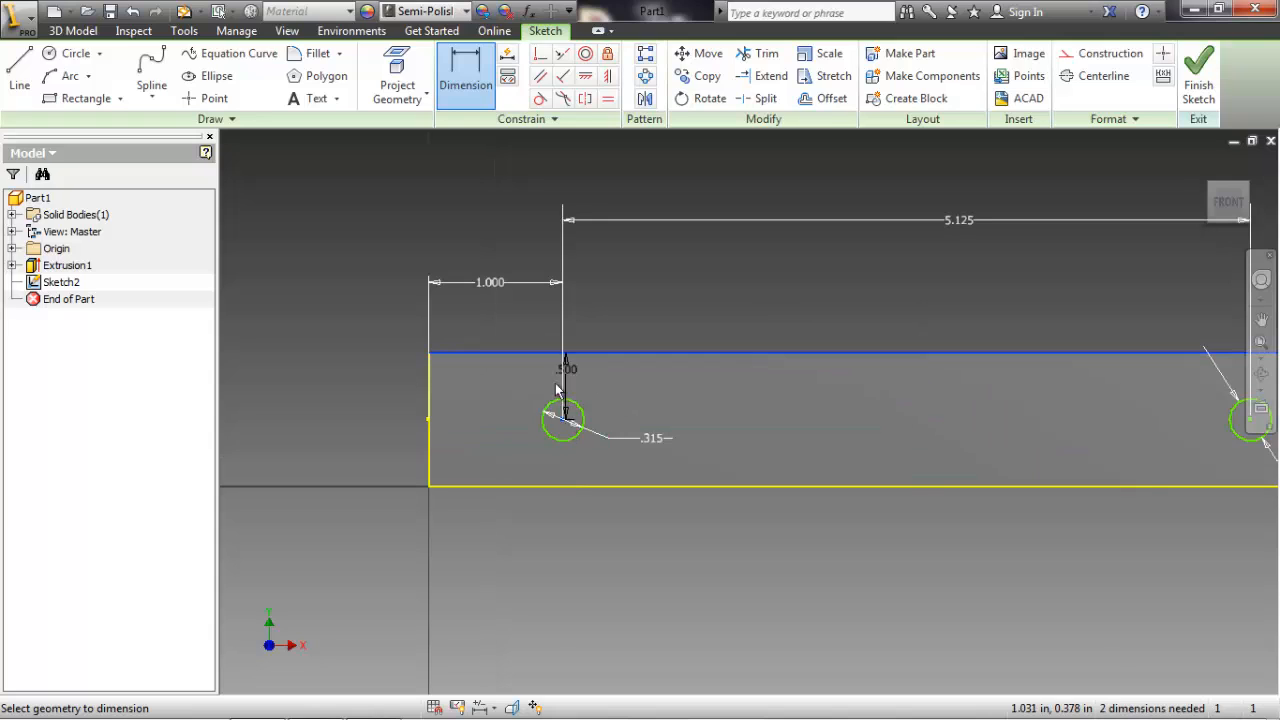
left_click(563, 418)
left_click(318, 385)
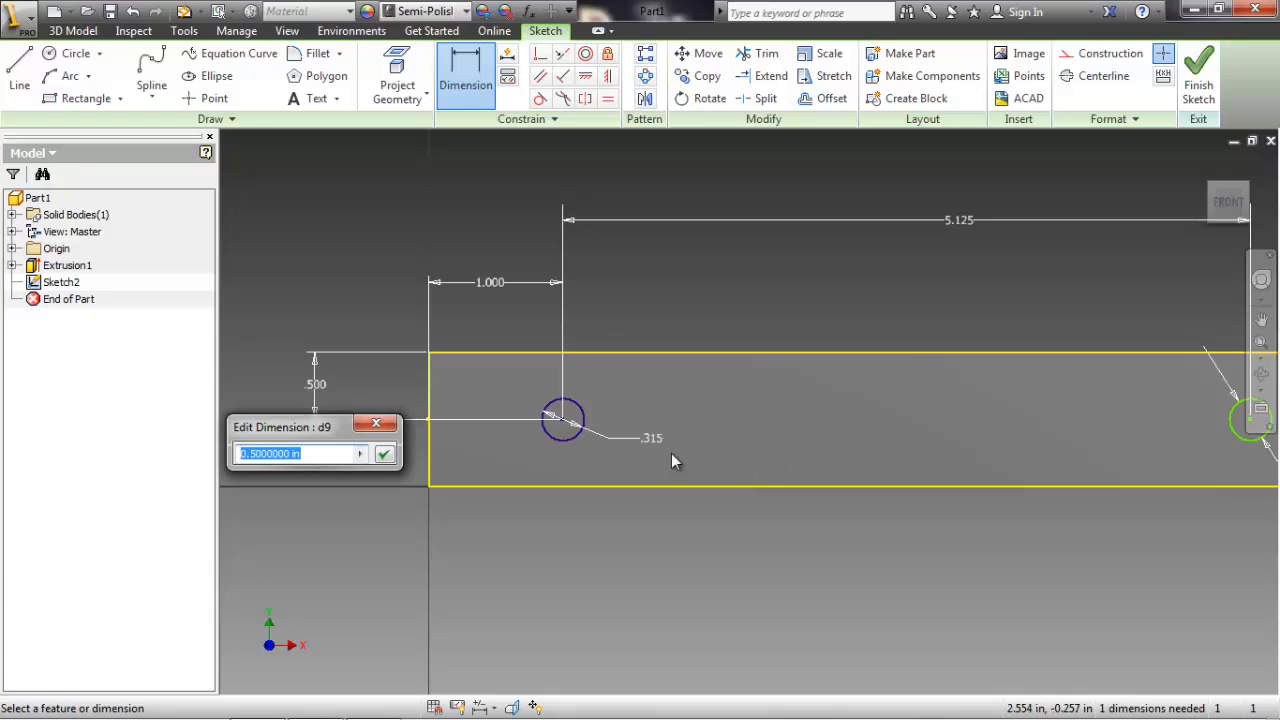
key("Return")
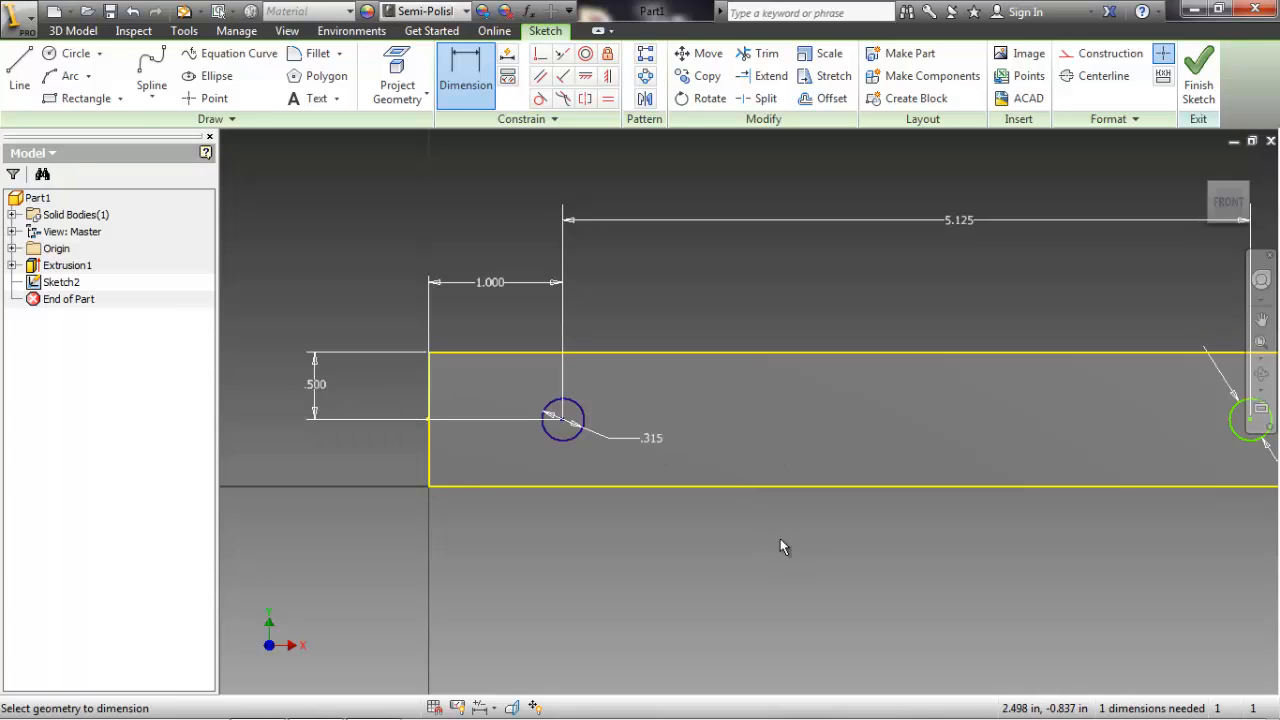
- Dimension the right circle's centre 0.5 in vertically from the bar's top edge and finish the sketch
scroll(802, 575, "up", 3)
middle_click_drag(811, 586, 543, 577)
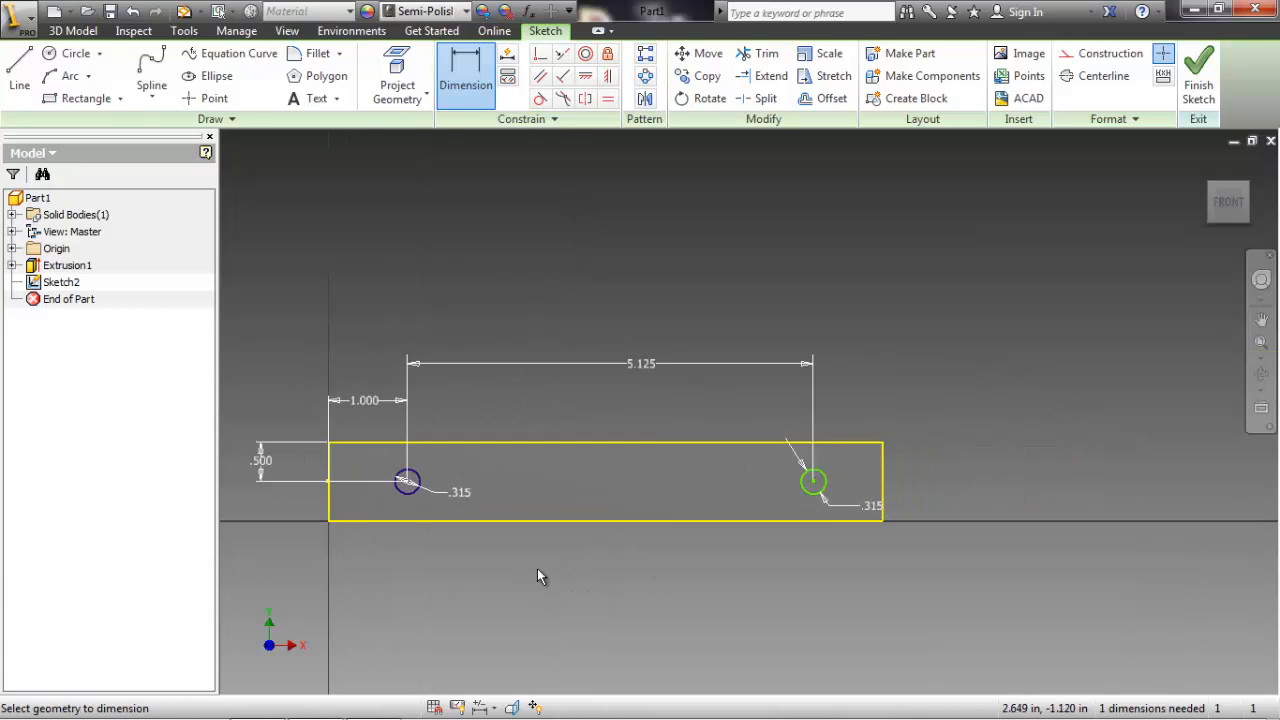
left_click(813, 489)
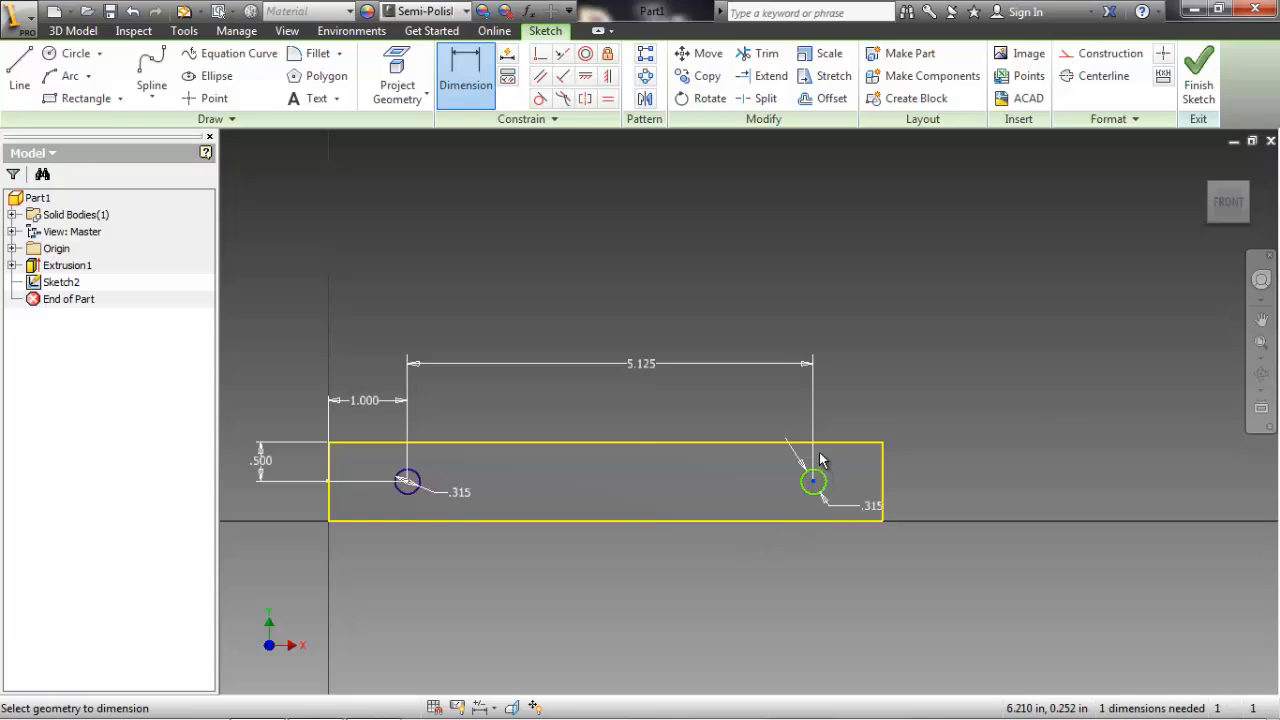
left_click(812, 443)
left_click(930, 472)
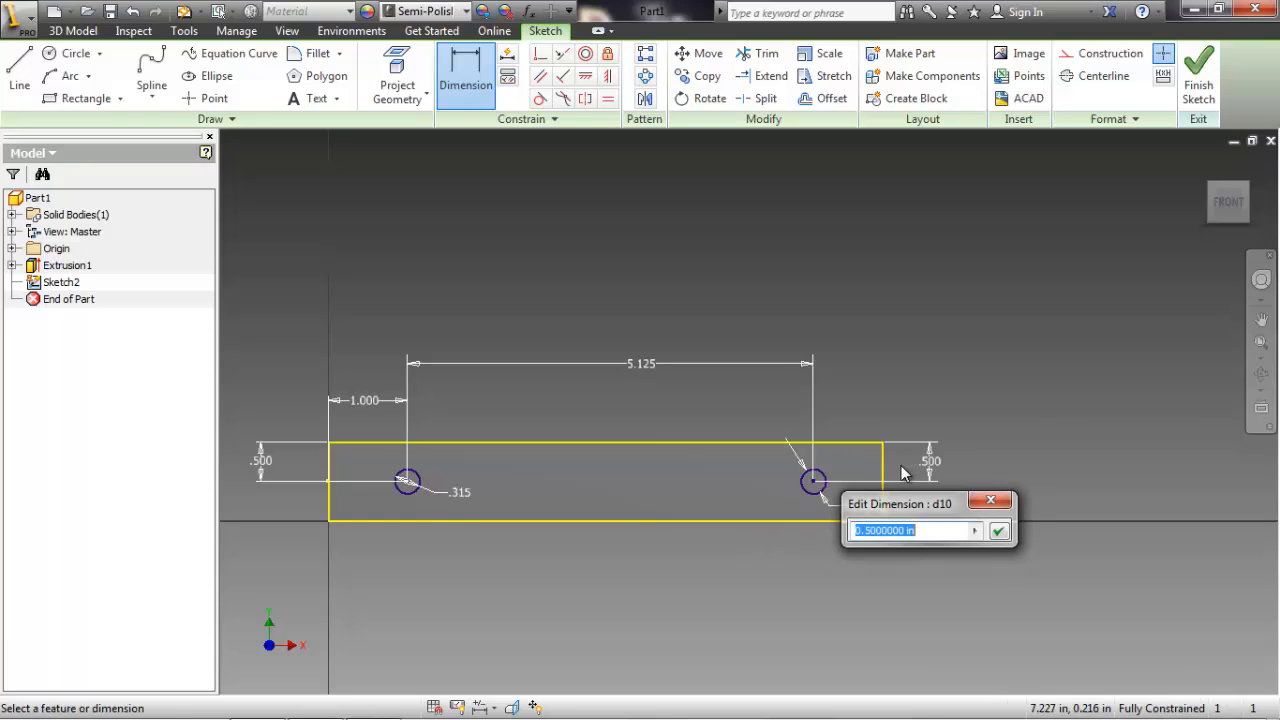
key("Return")
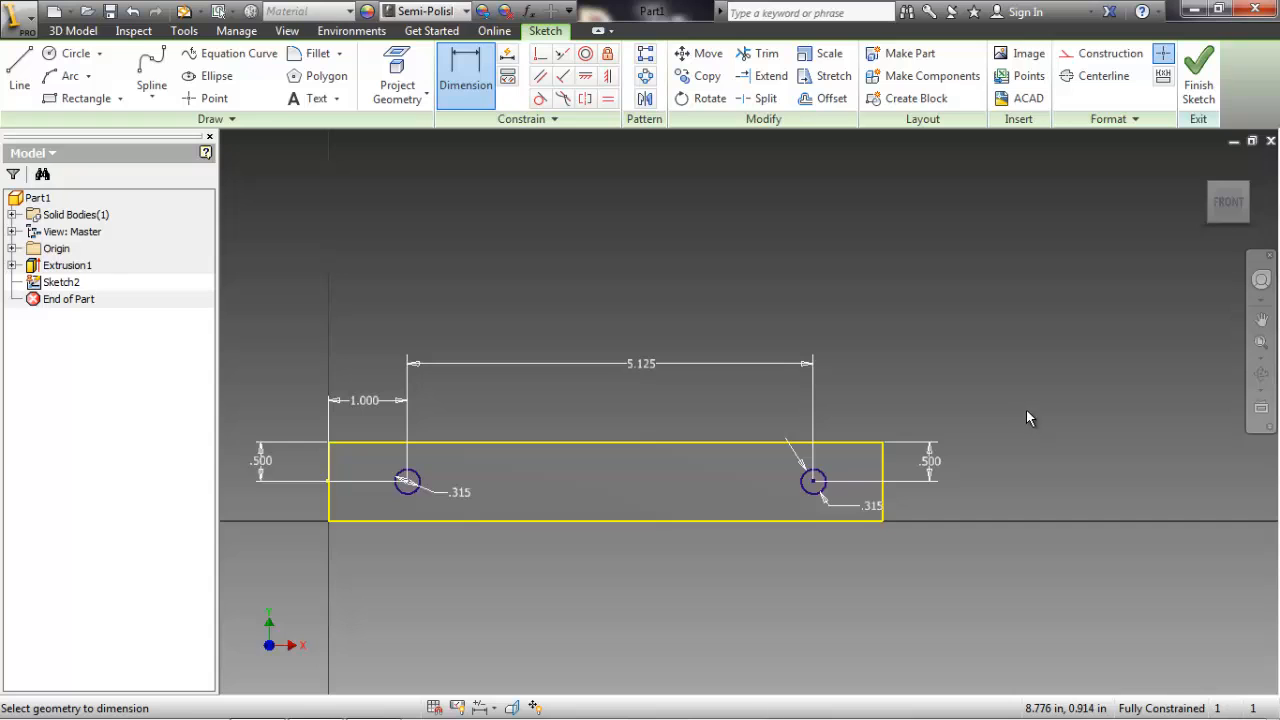
left_click(1197, 86)
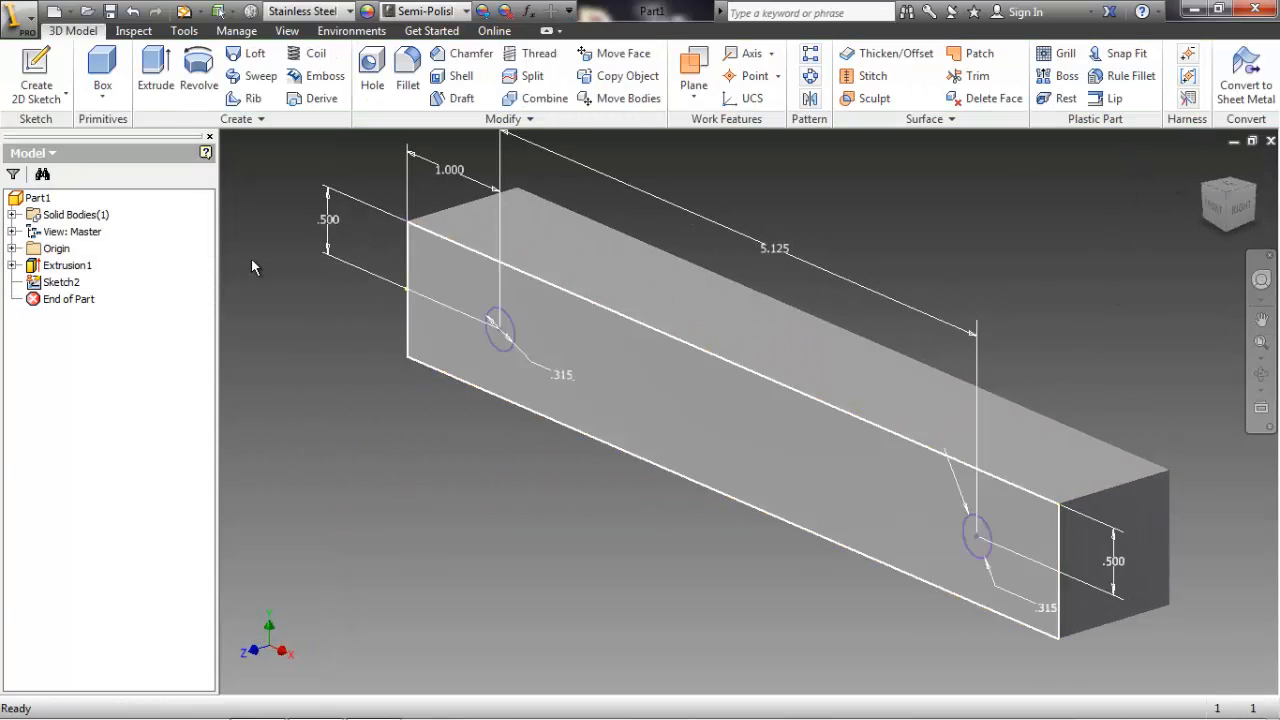
- Extrude both circle profiles 0.5 in outward from the bar's front face as joined pins
left_click(155, 88)
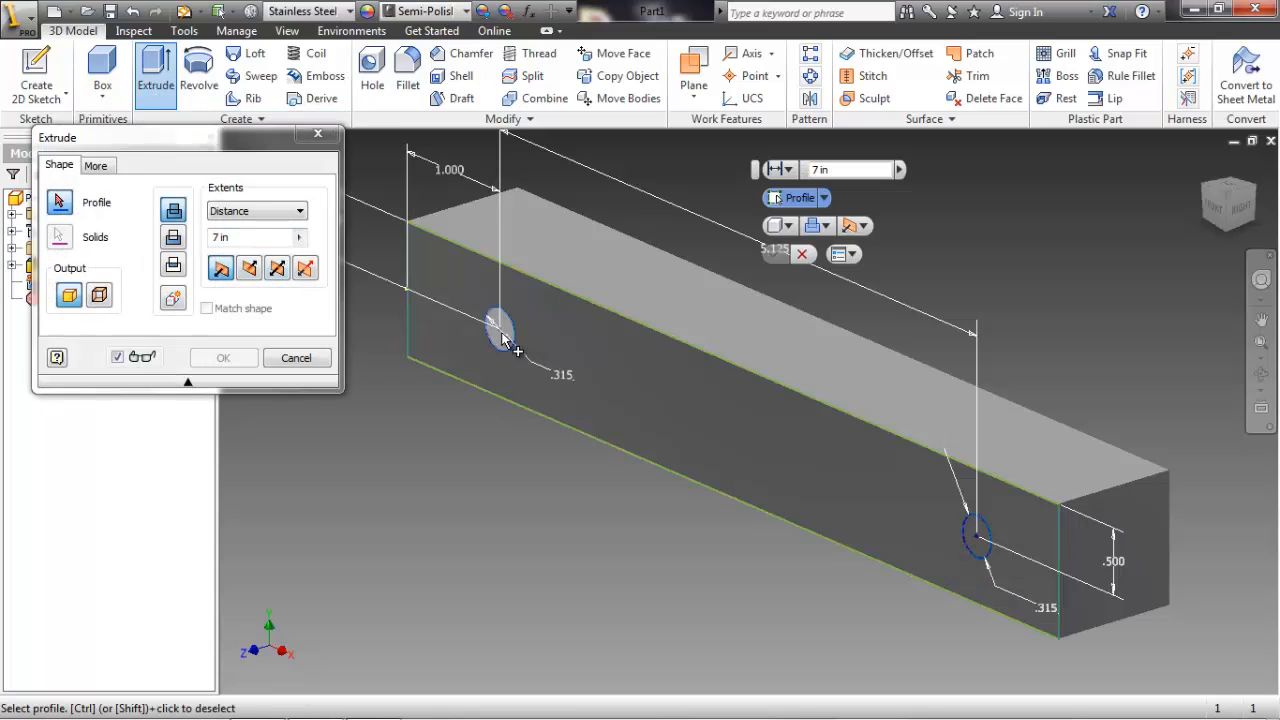
left_click(503, 340)
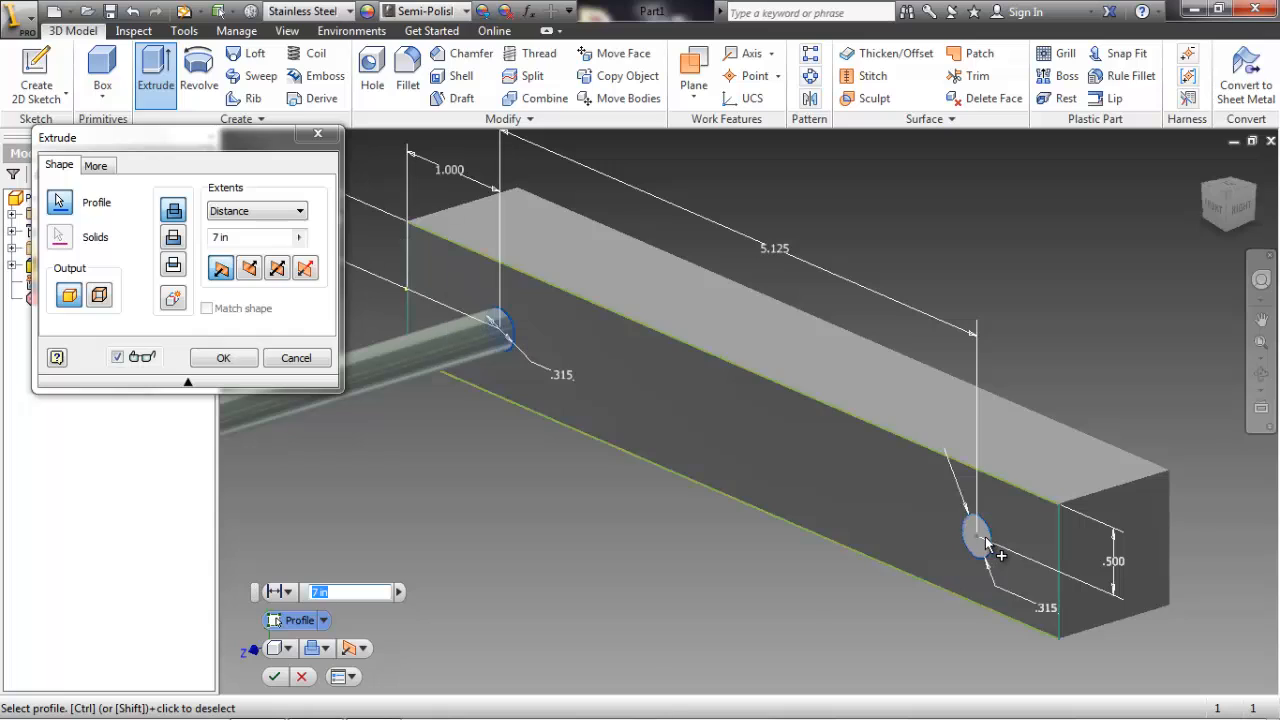
left_click(968, 545)
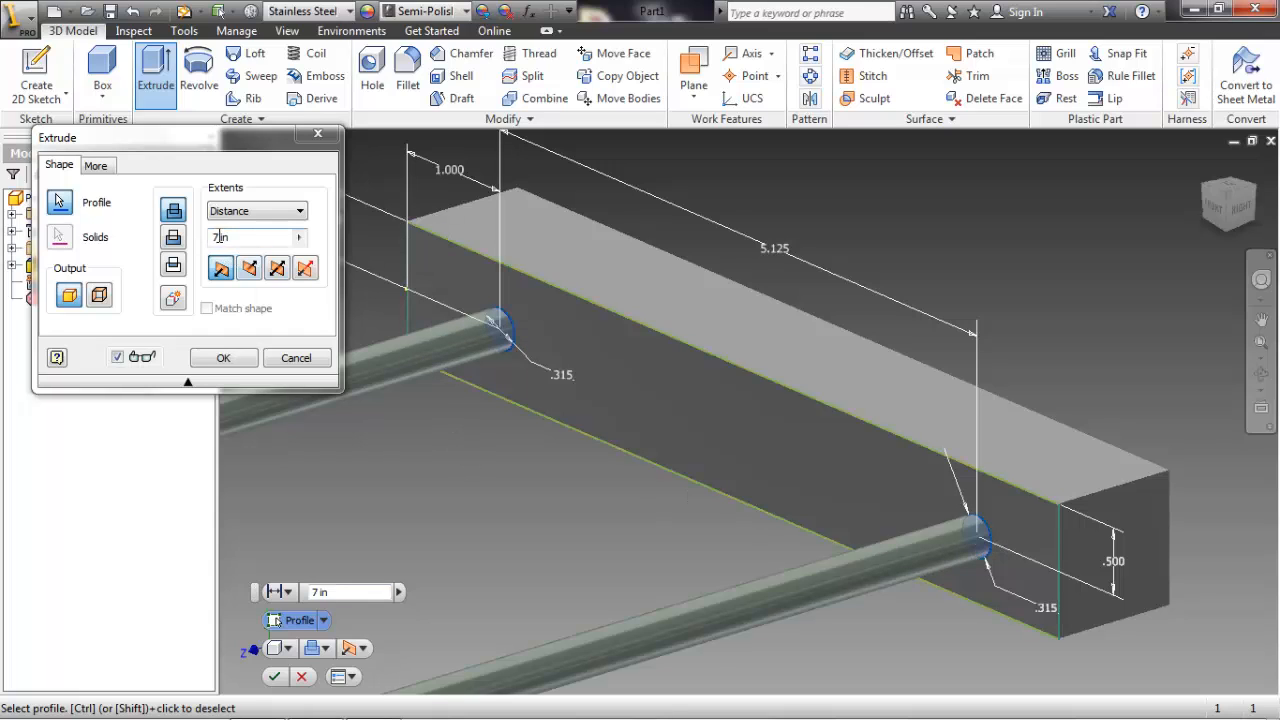
key("BackSpace")
type(".5")
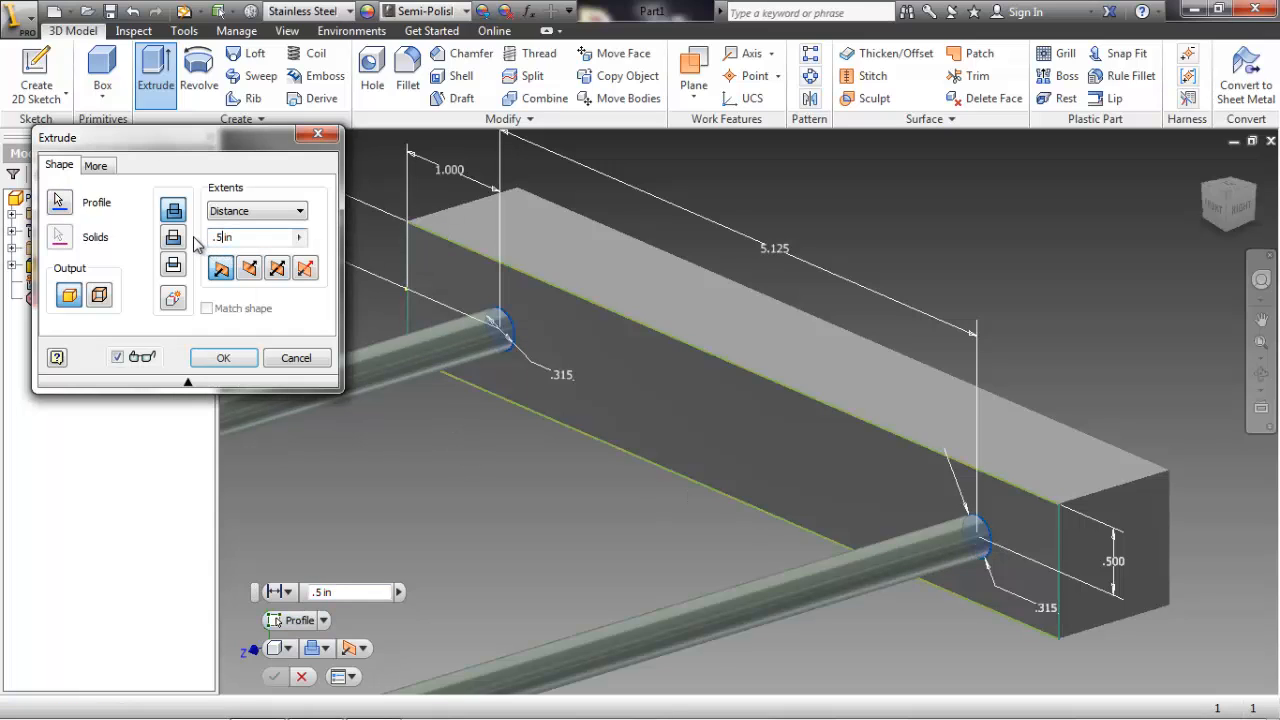
left_click(226, 358)
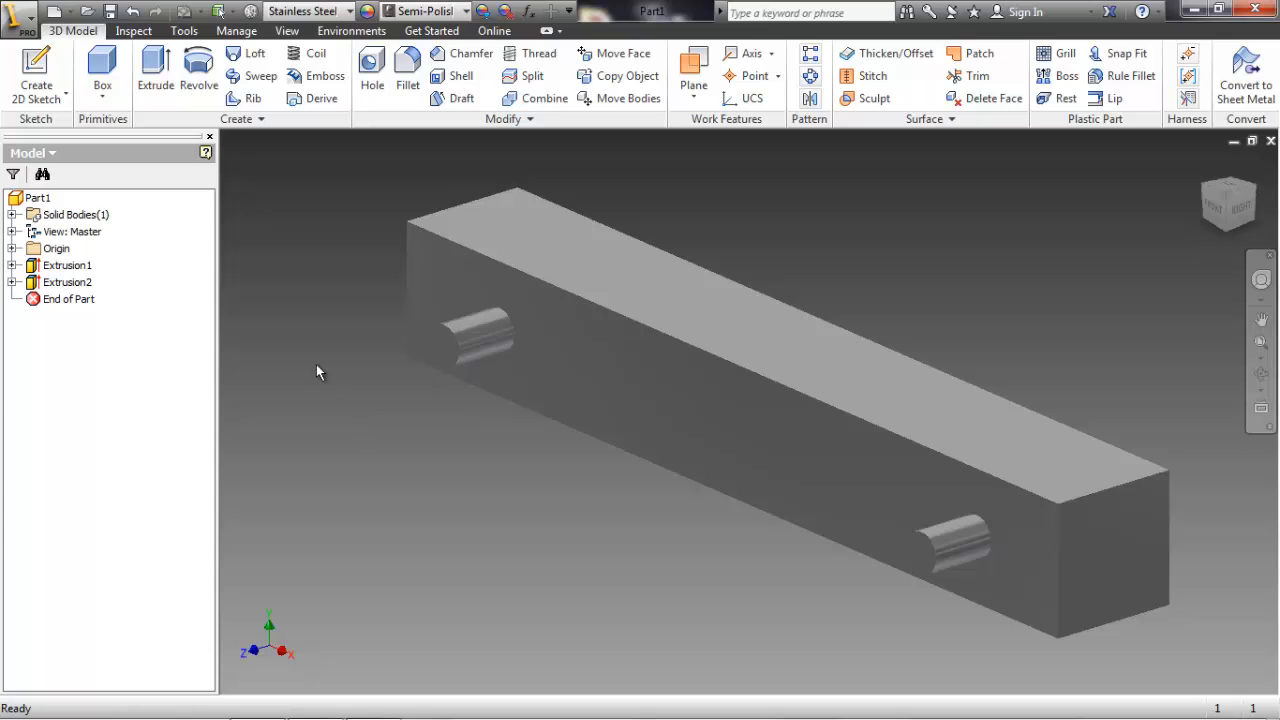
- Save the part under the name bar in the chain_tutorial folder and close it
left_click(20, 18)
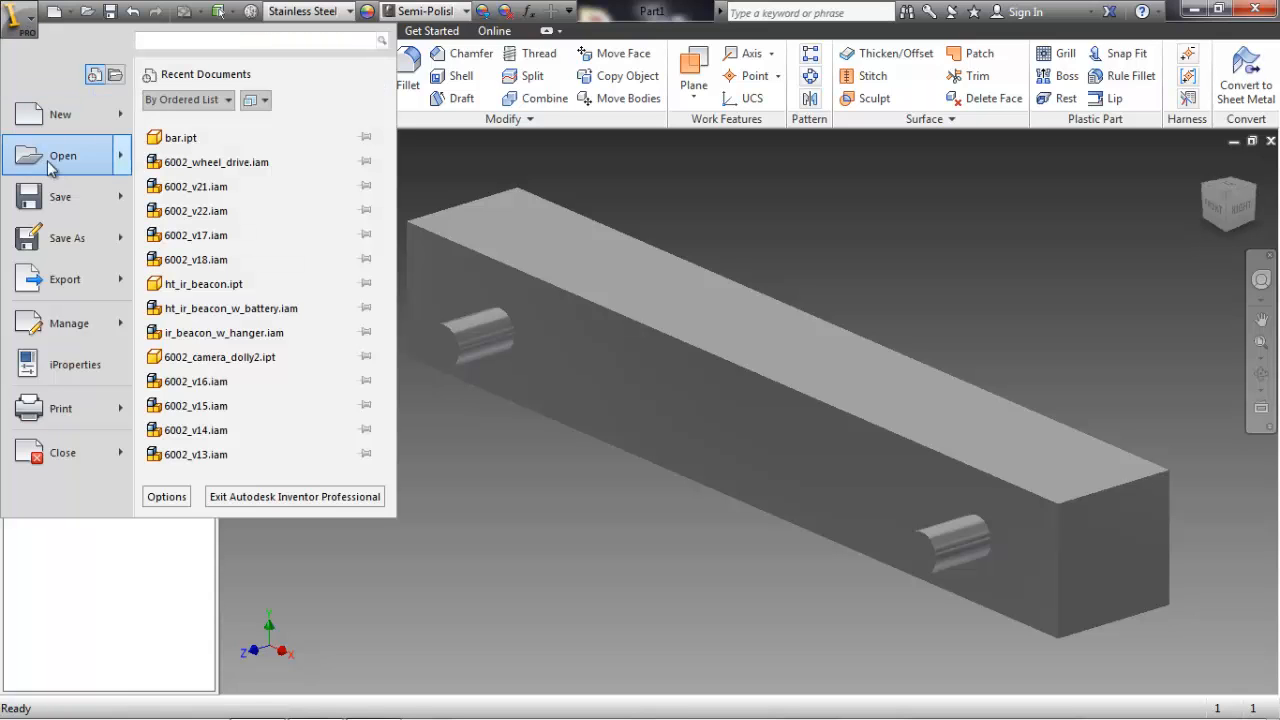
left_click(83, 240)
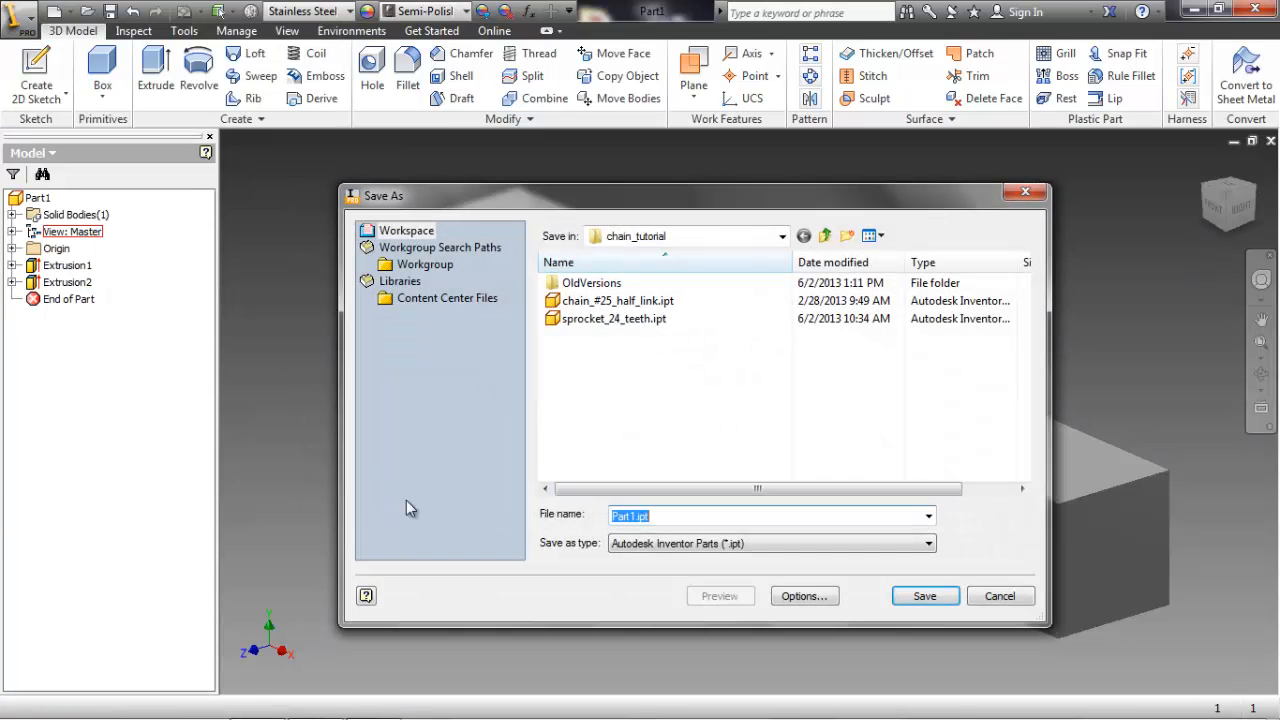
type("bar")
left_click(910, 598)
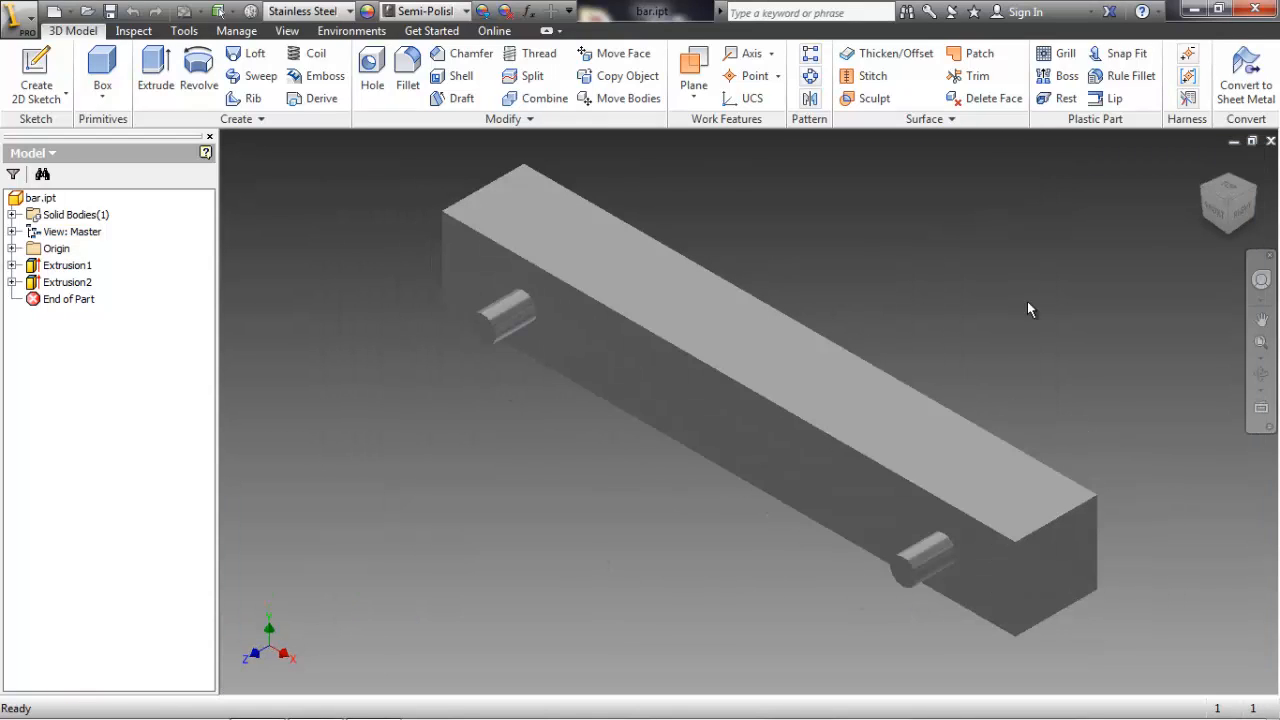
left_click(1270, 141)
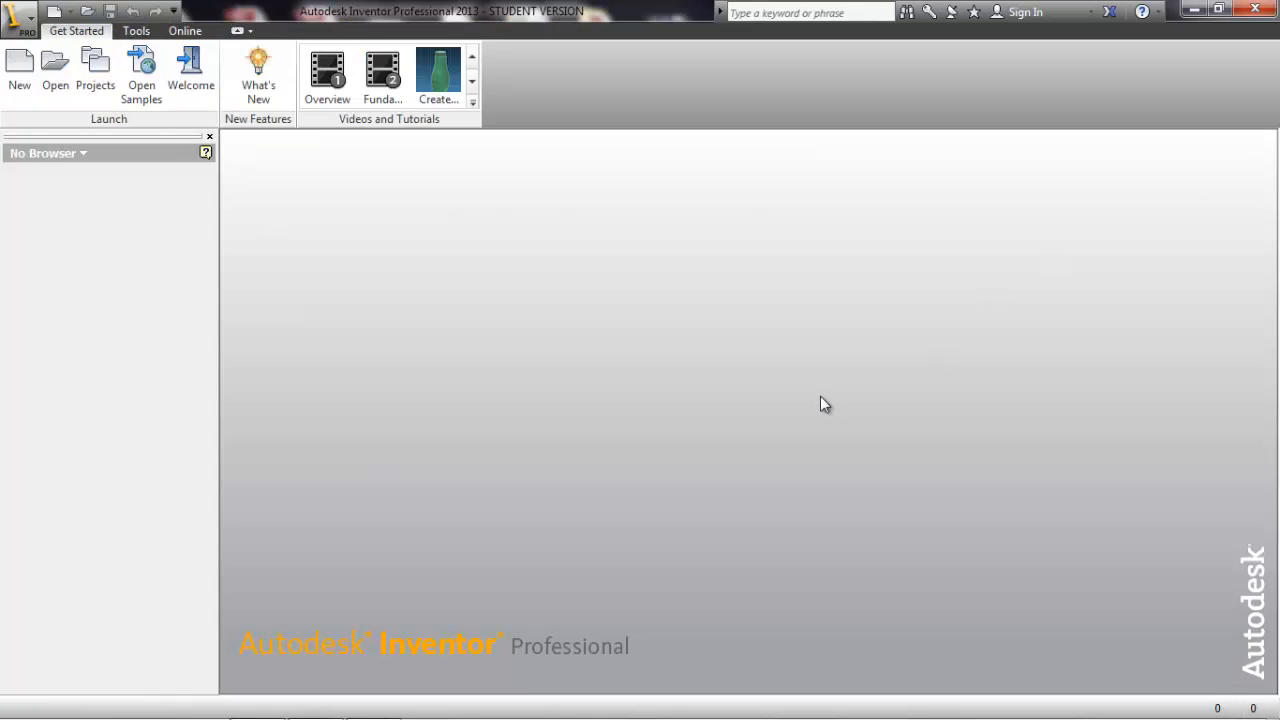
- Create a new assembly from the Standard (in).iam template and place one bar.ipt in it, accepting the educational watermark
left_click(21, 75)
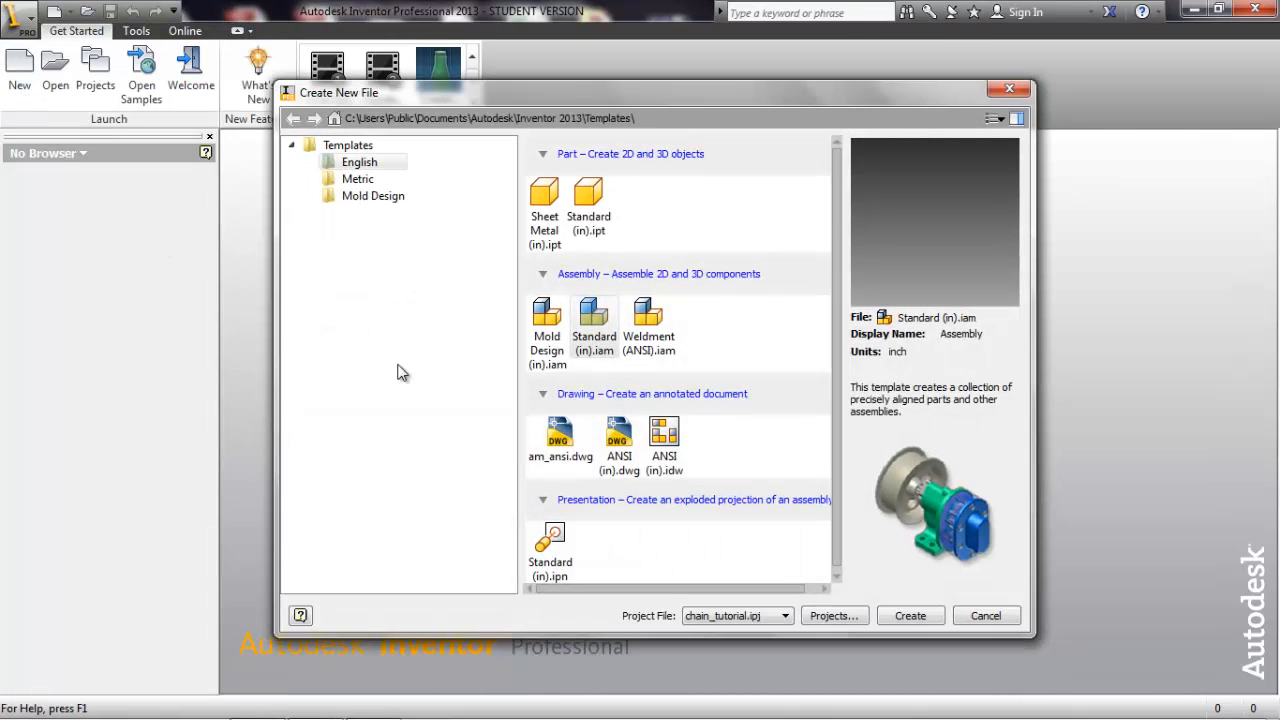
left_click(911, 616)
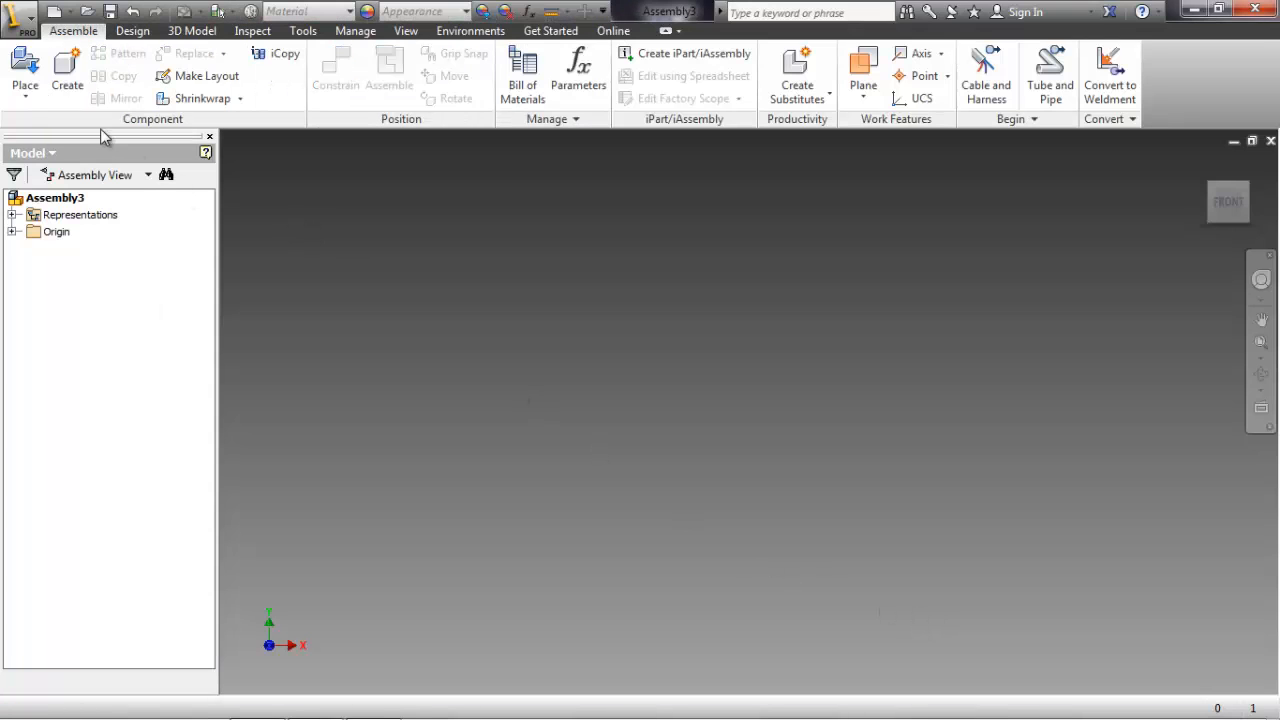
left_click(26, 68)
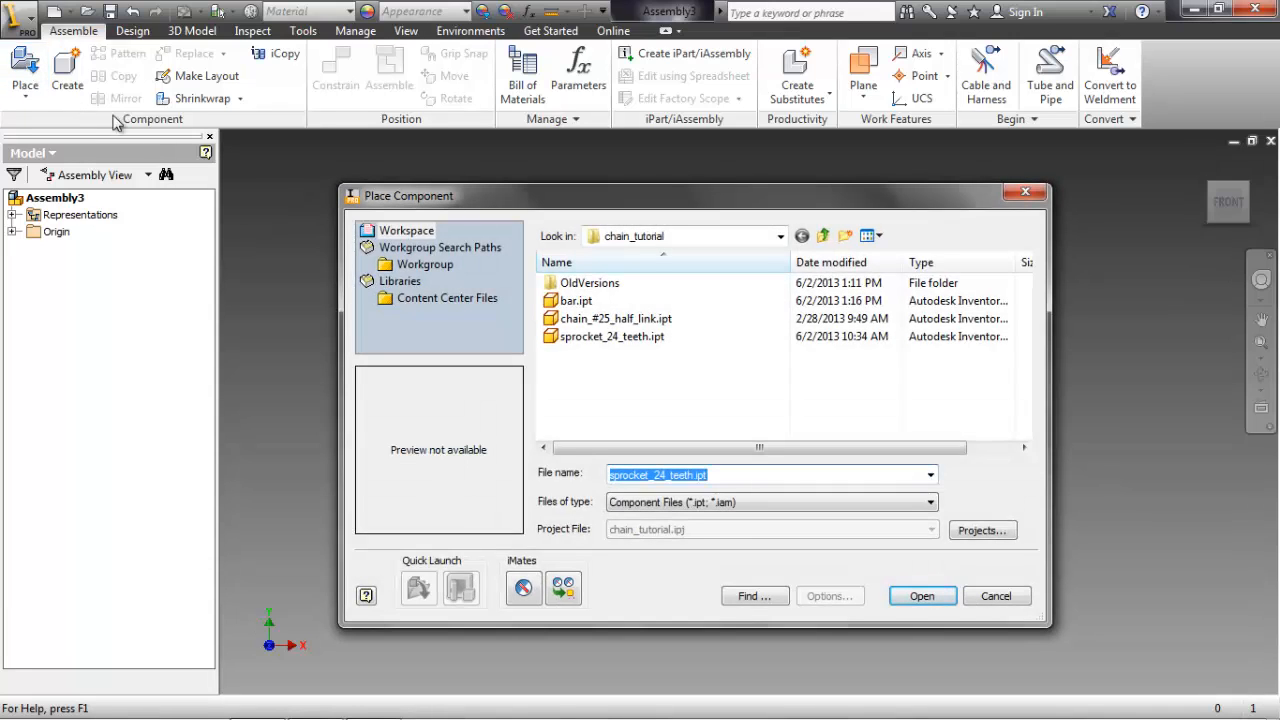
left_click(562, 302)
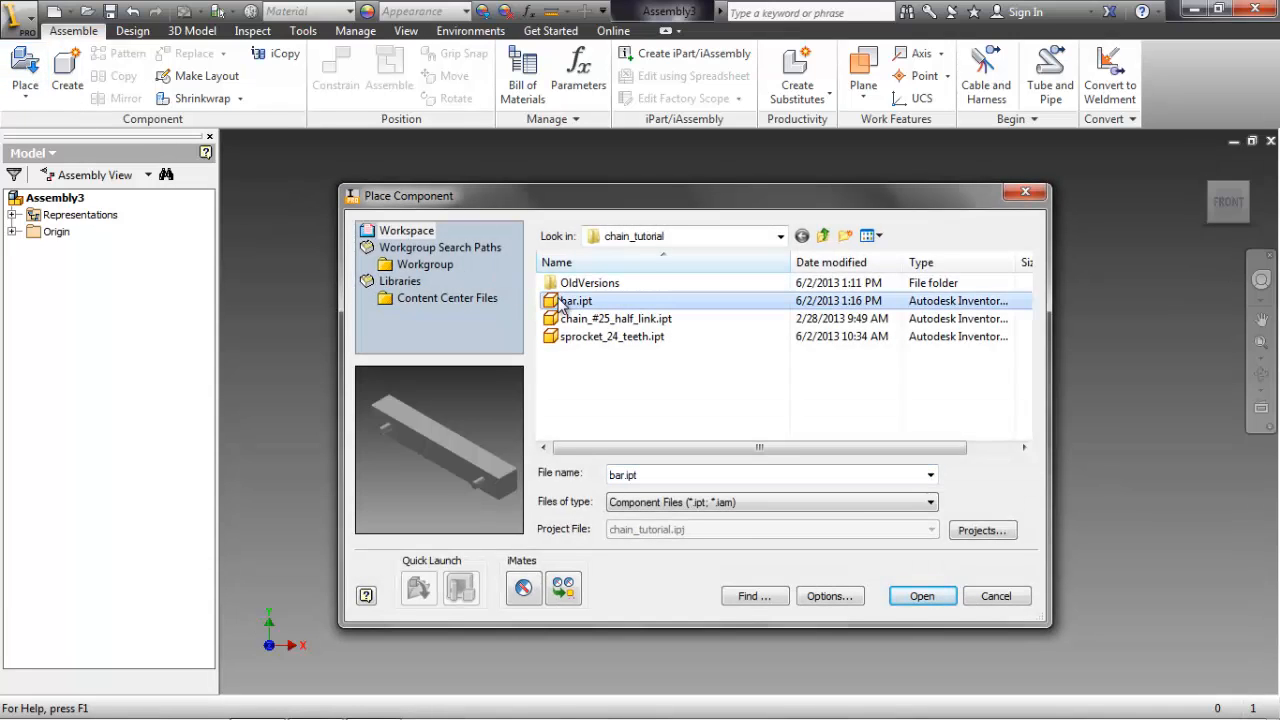
left_click(922, 596)
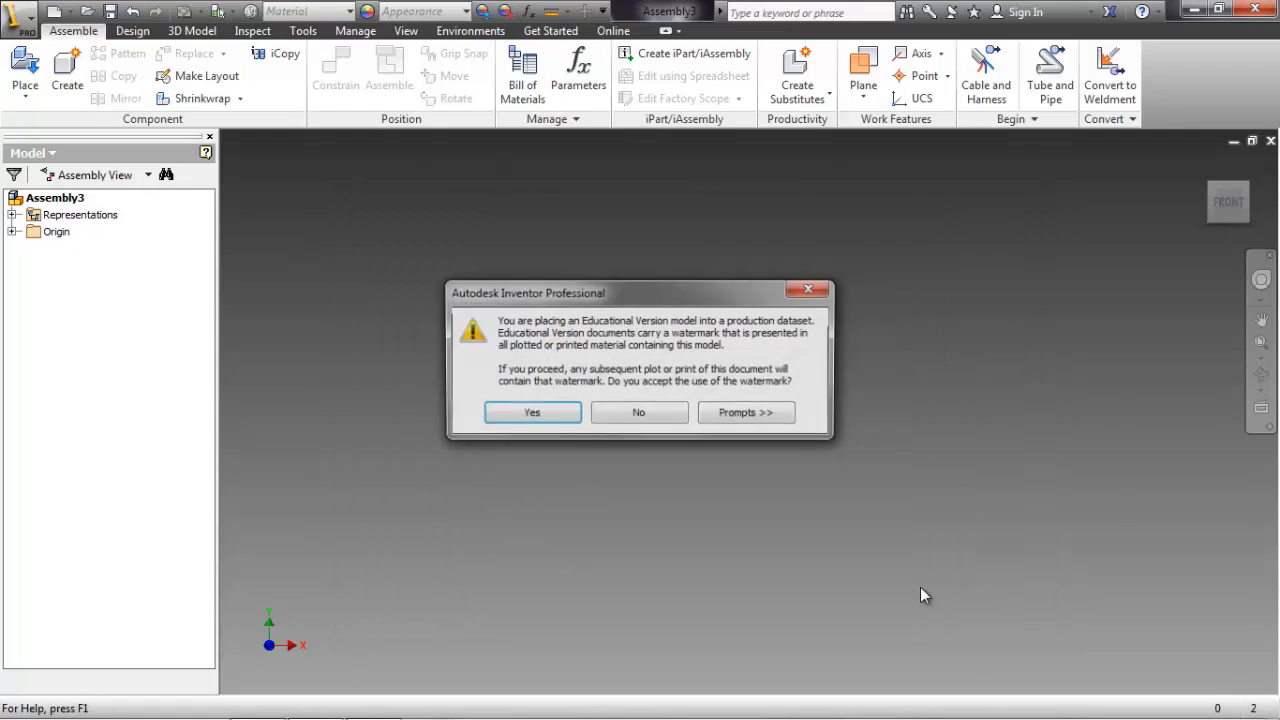
left_click(530, 414)
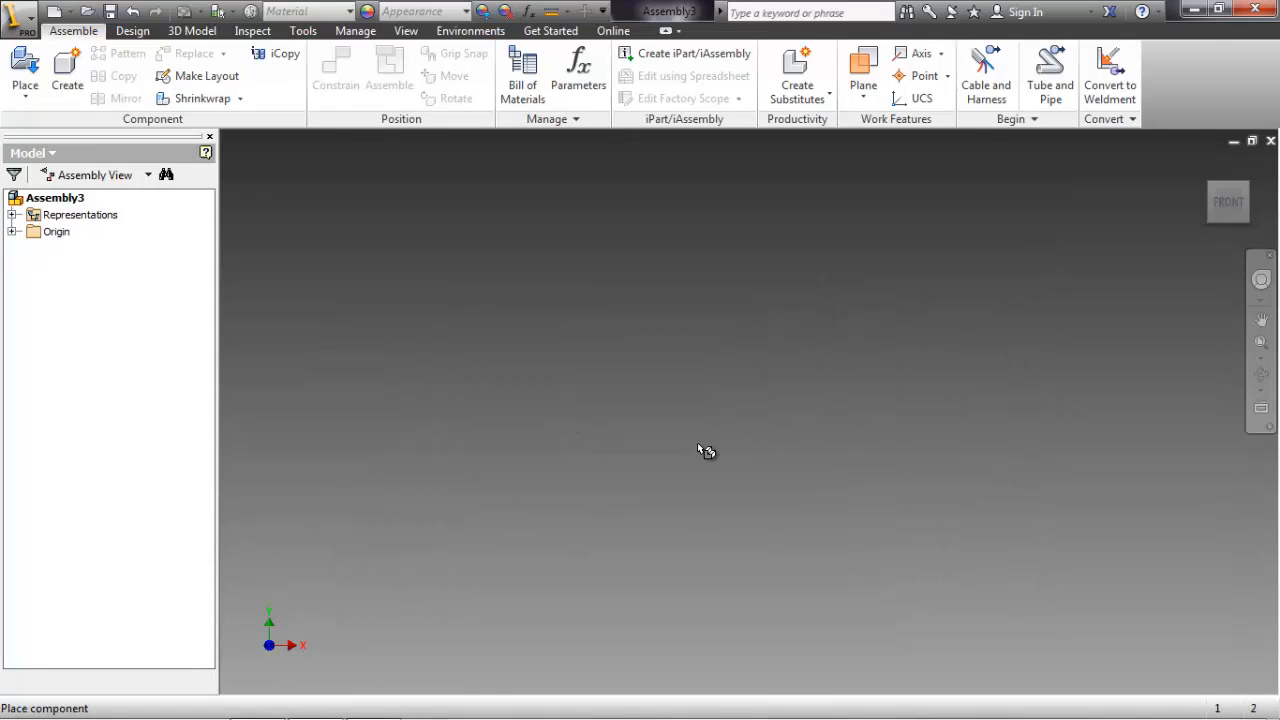
key("Escape")
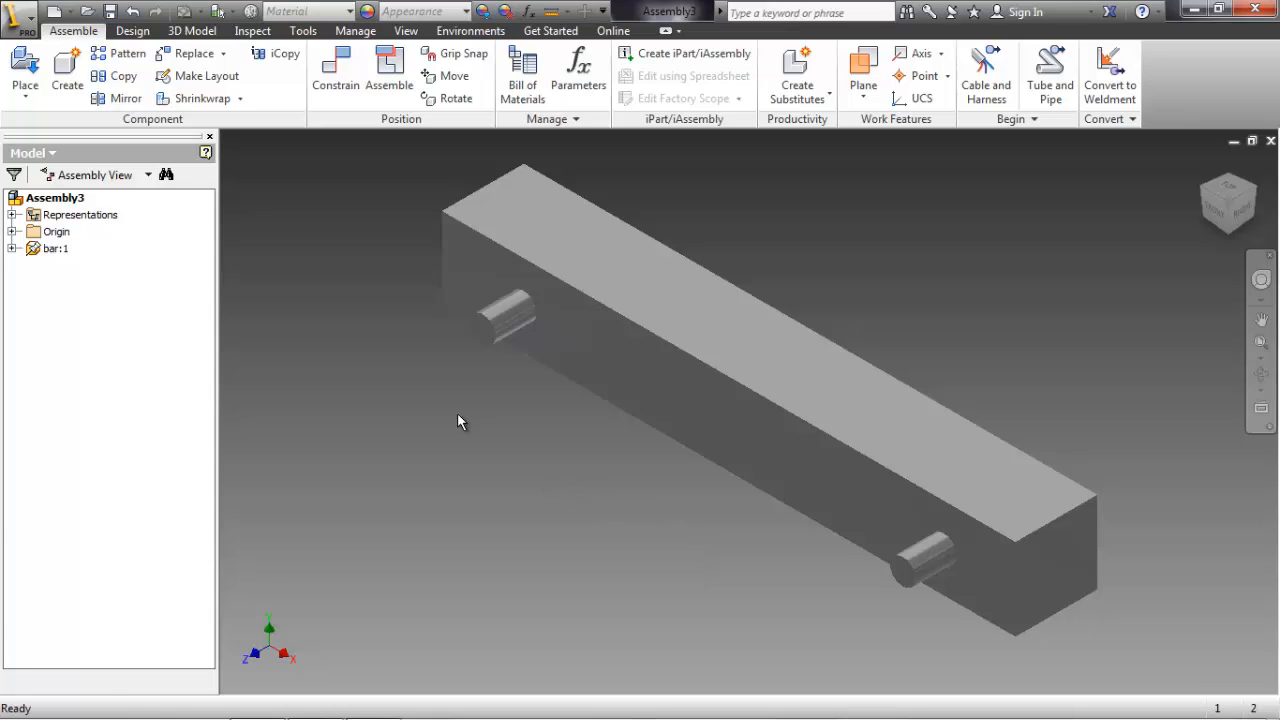
- Place two instances of sprocket_24_teeth.ipt in front of the bar, accepting the educational watermark
left_click(24, 70)
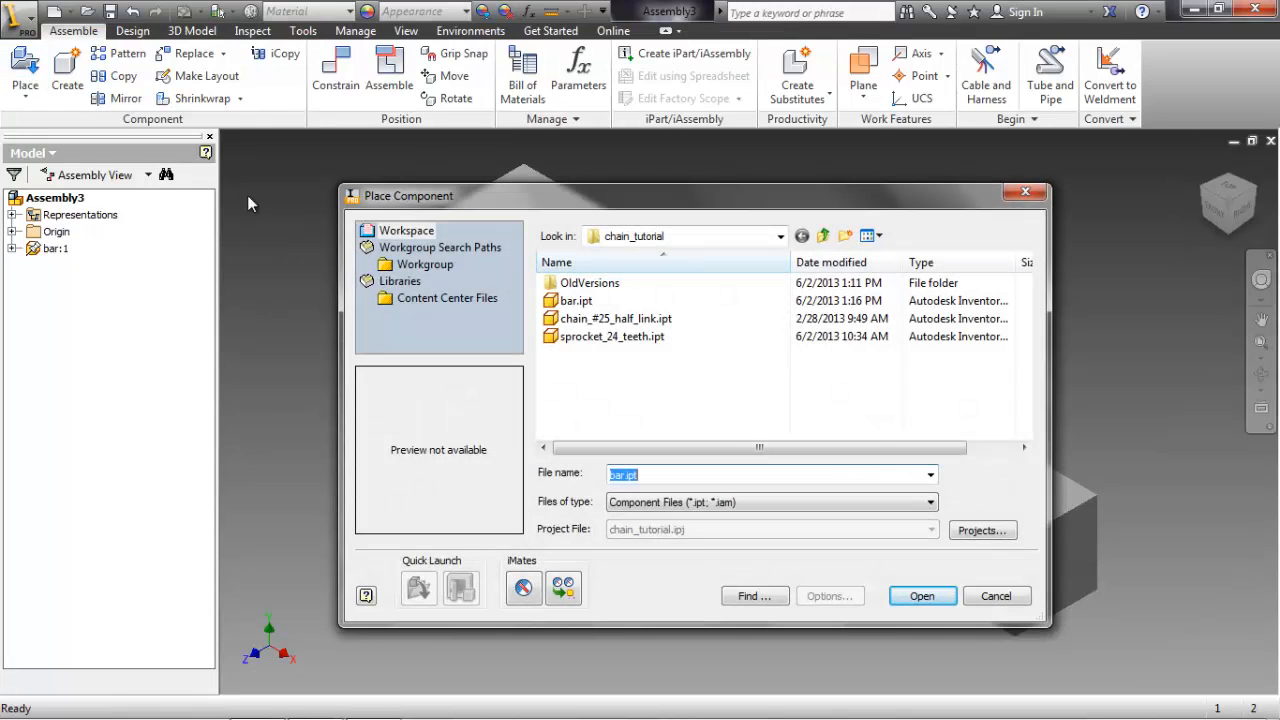
left_click(605, 337)
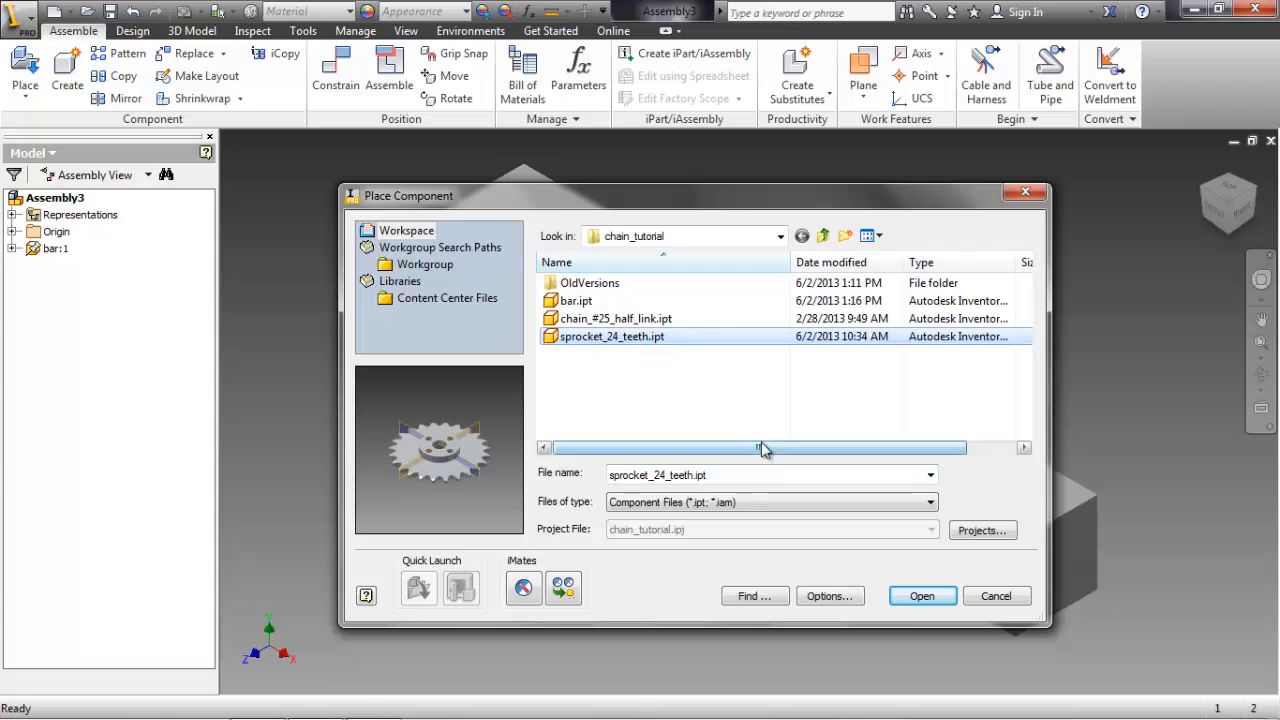
left_click(916, 596)
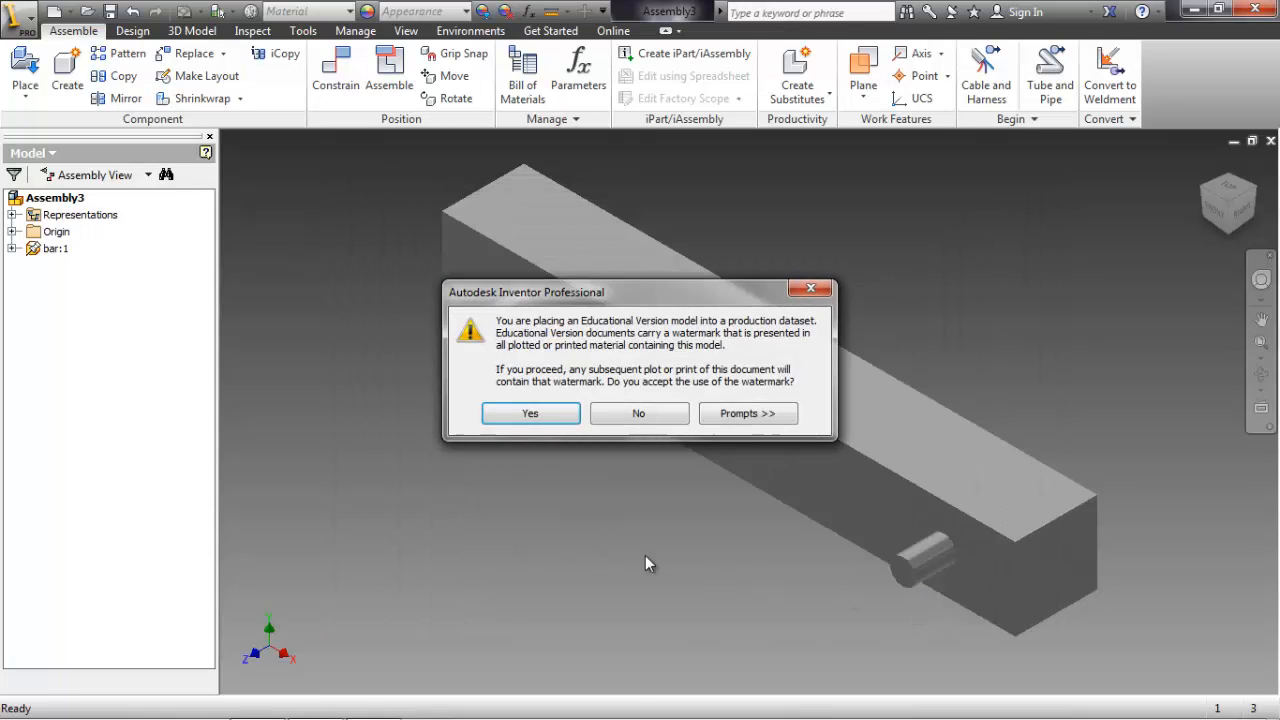
left_click(550, 417)
left_click(380, 438)
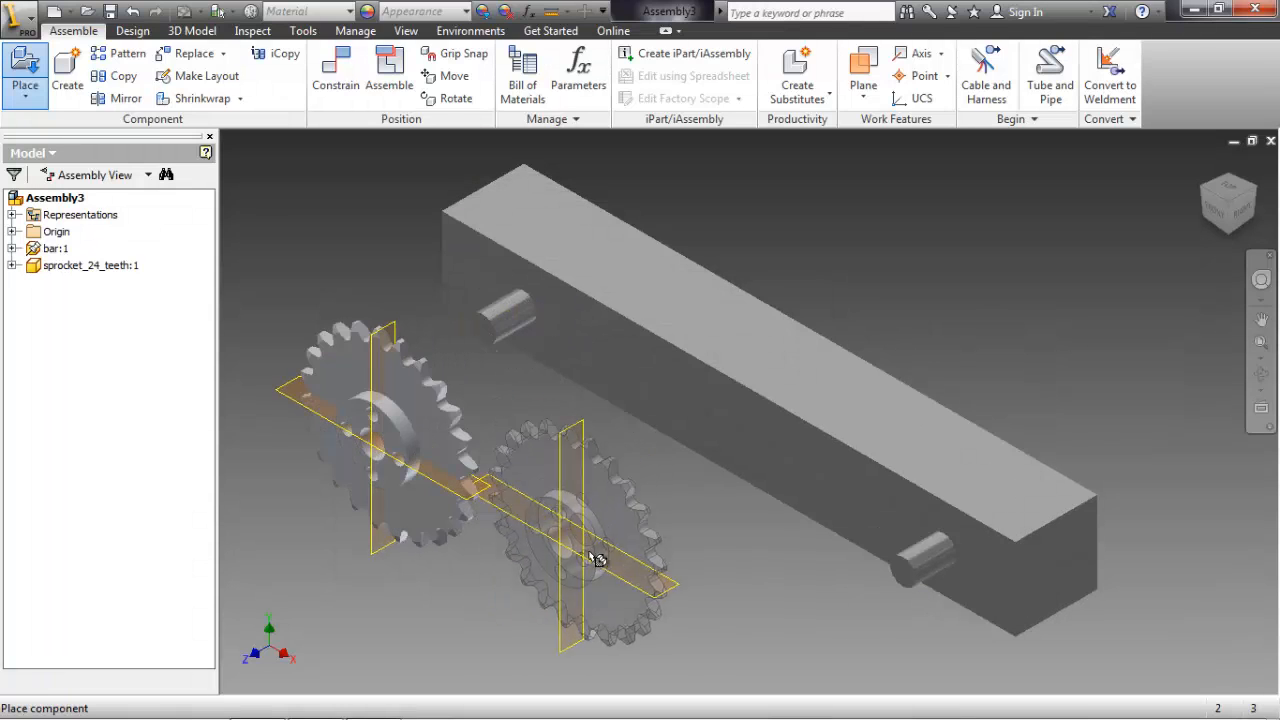
left_click(652, 582)
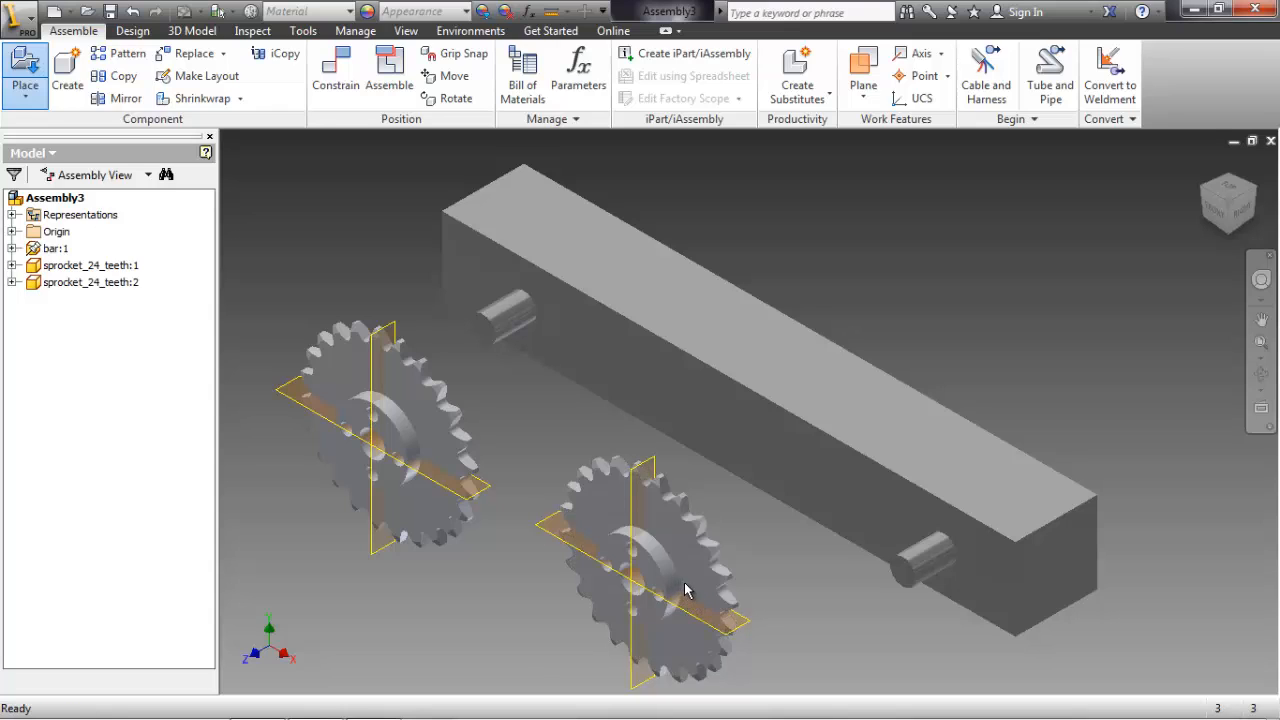
key("Escape")
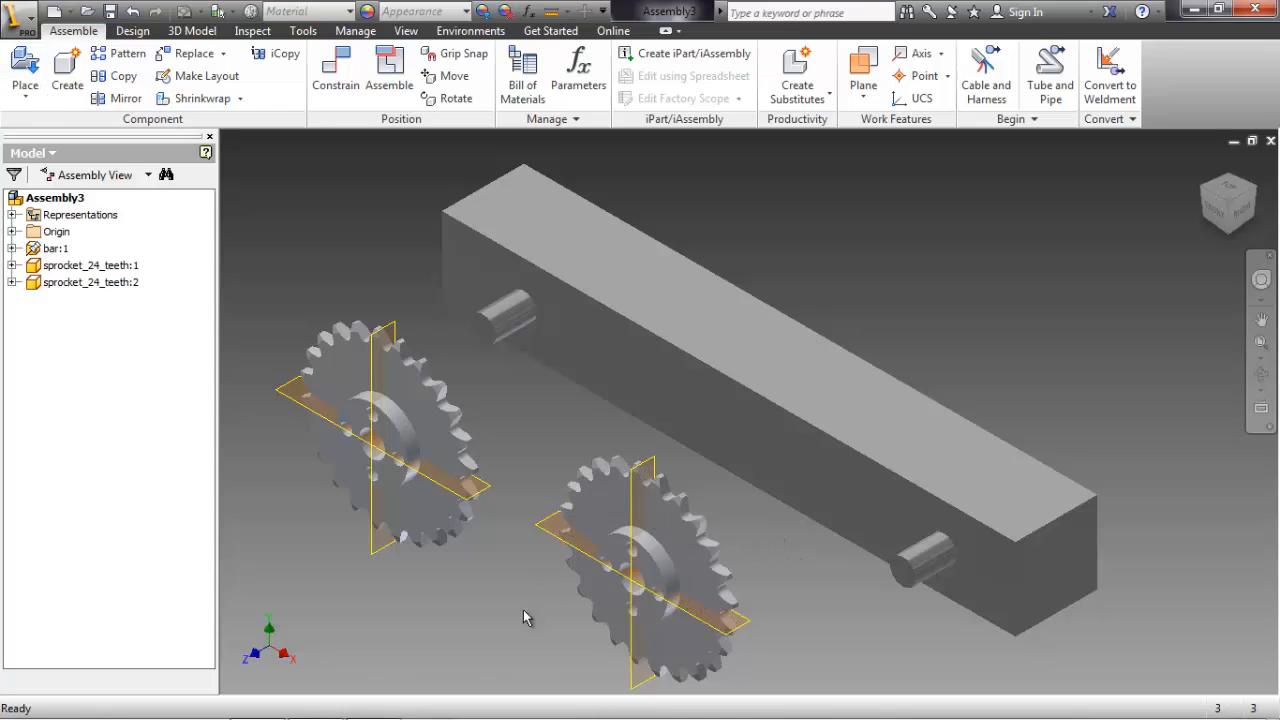
- Apply an opposed Insert constraint with 0 in offset between the first sprocket's bore edge and the base edge of the bar's left pin
right_click(459, 621)
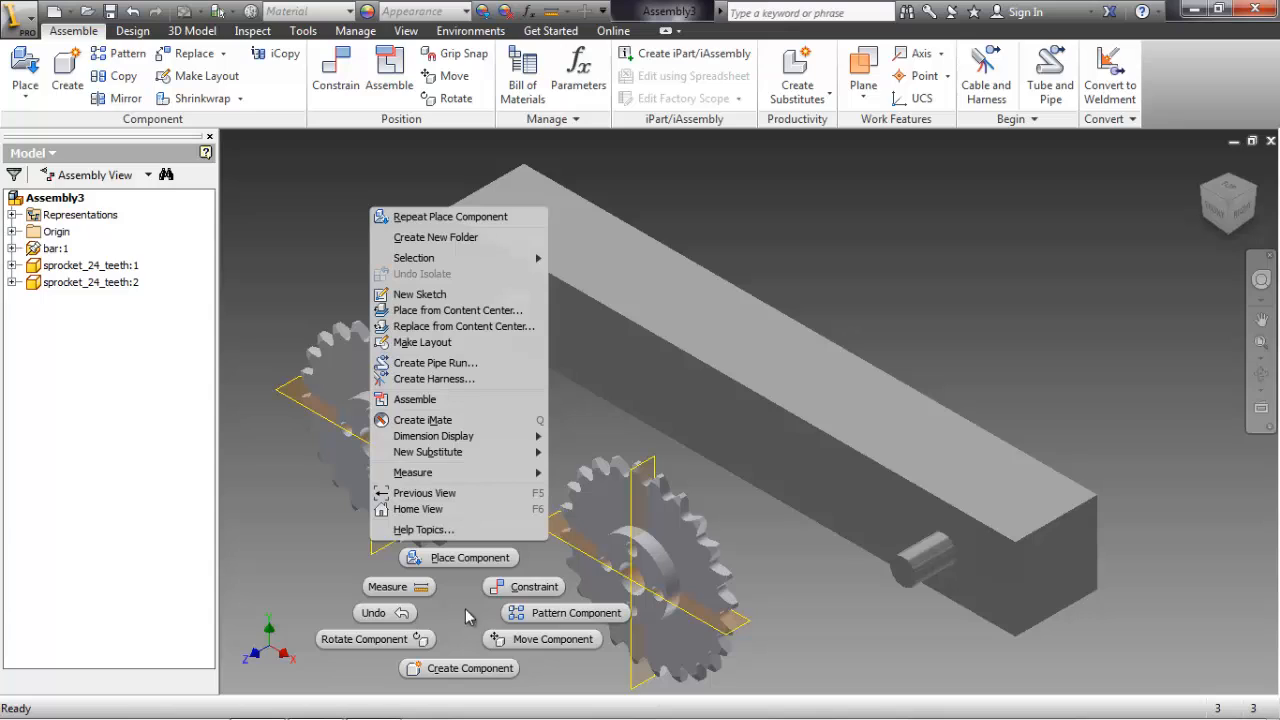
left_click(515, 593)
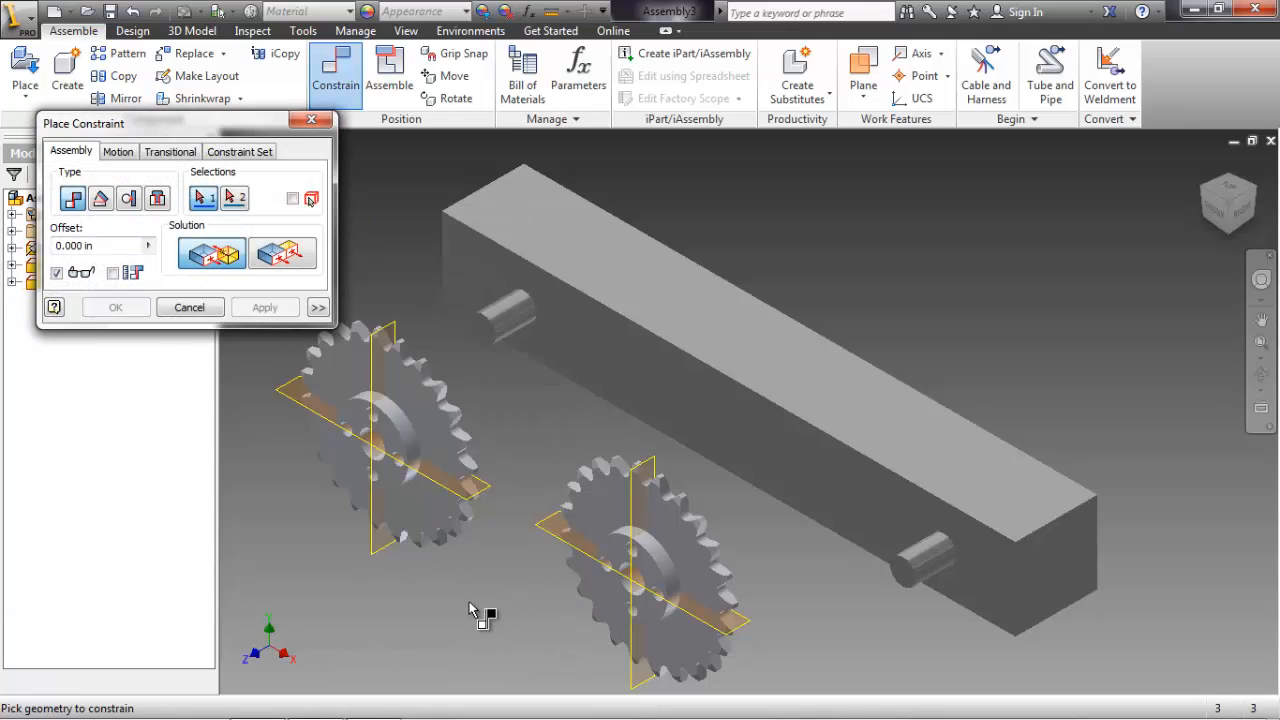
left_click(158, 199)
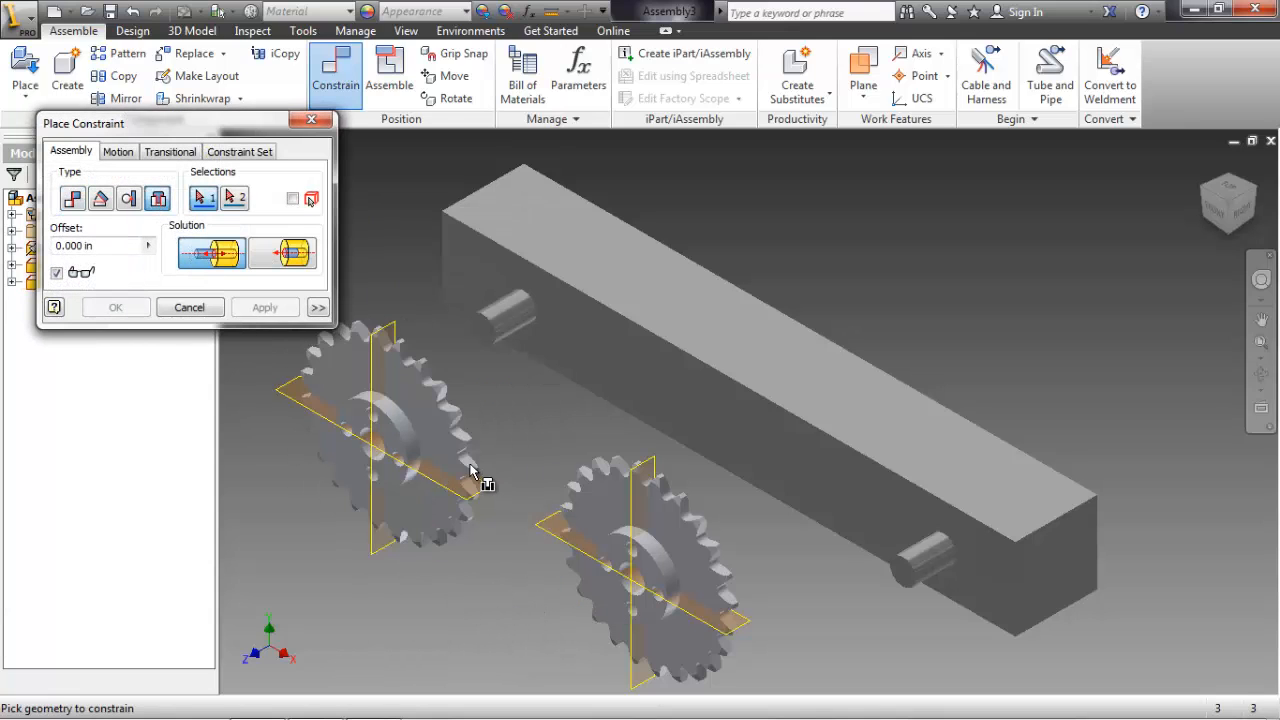
left_click(383, 446)
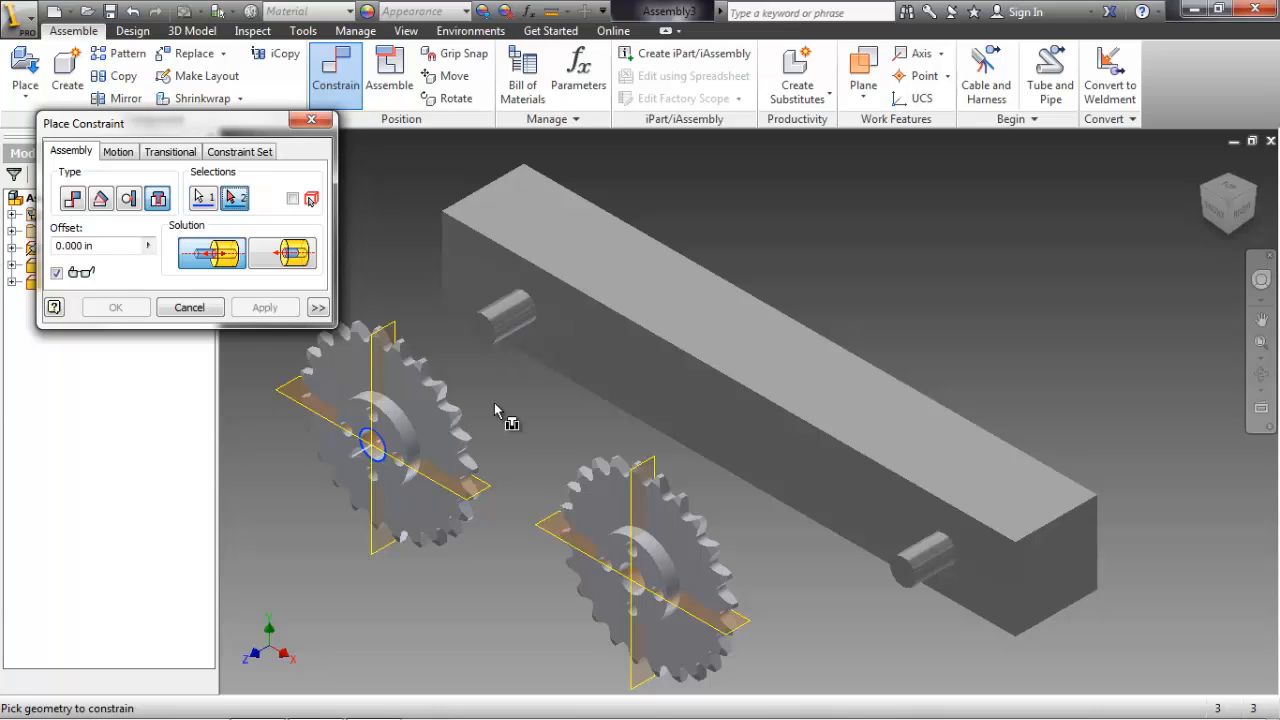
left_click(536, 316)
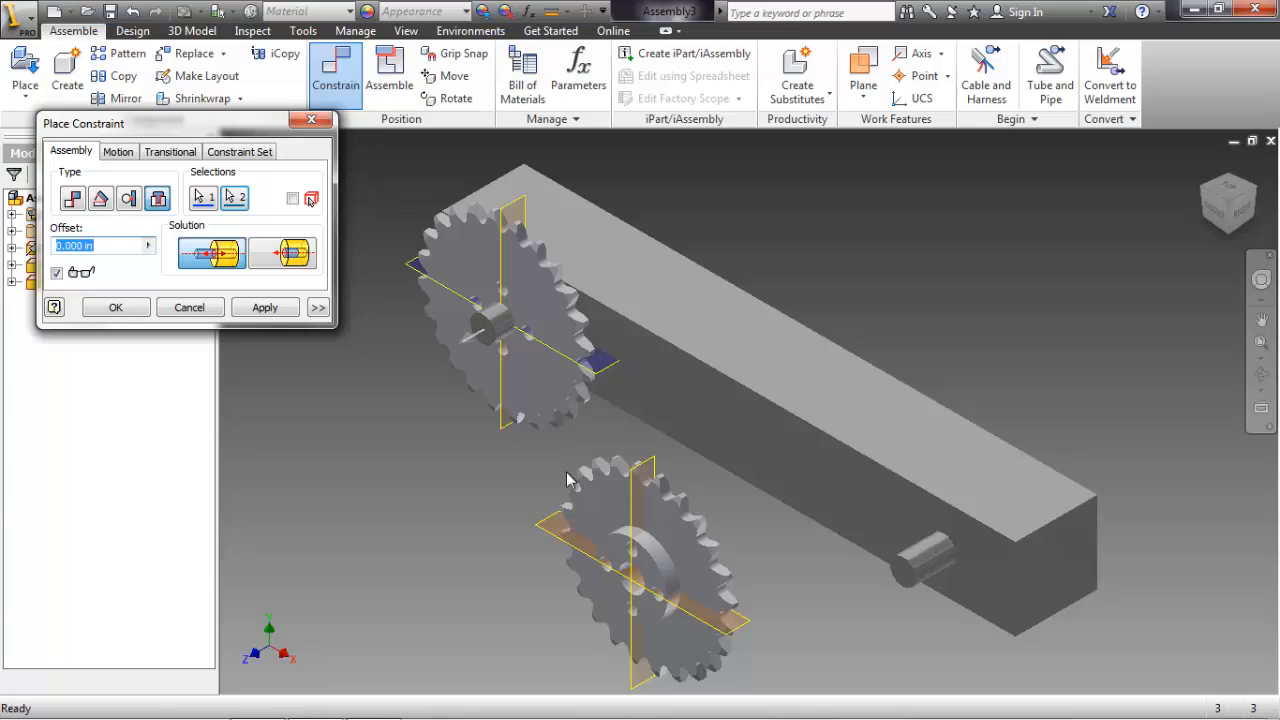
left_click(285, 312)
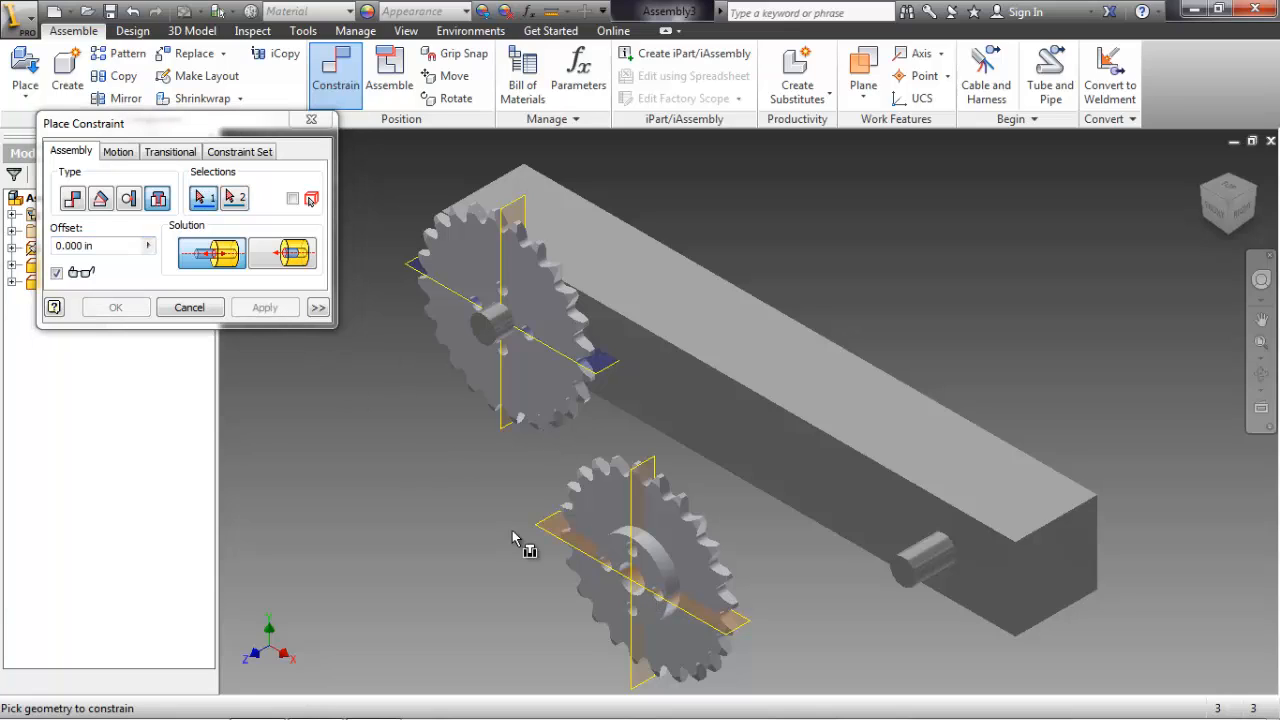
- Apply an opposed Insert constraint with 0 in offset between the second sprocket's bore edge and the base edge of the right pin
left_click(645, 584)
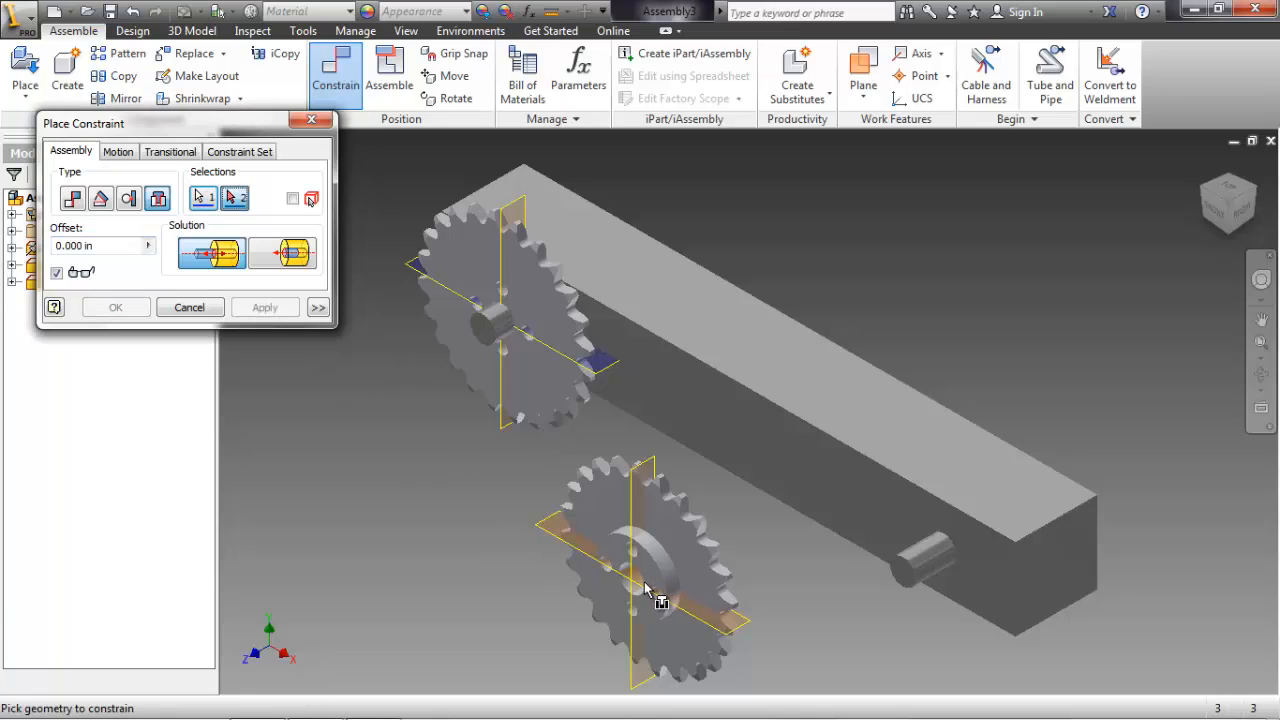
left_click(956, 560)
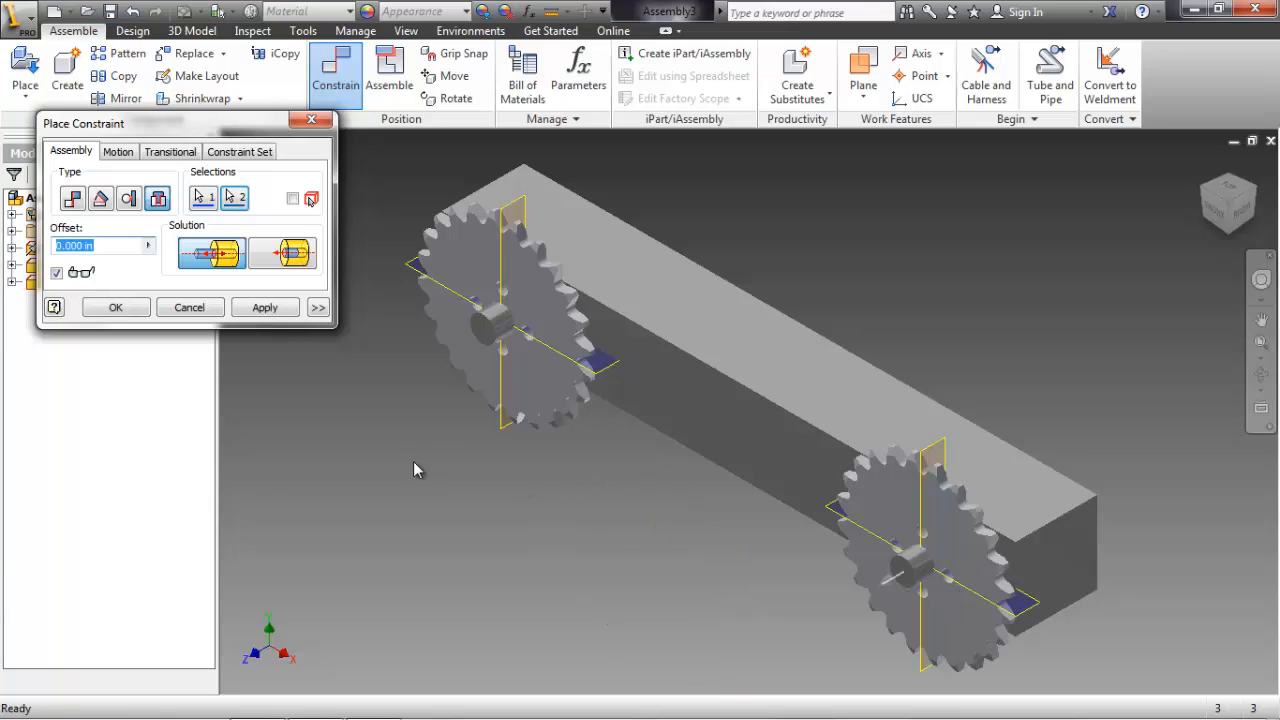
left_click(262, 308)
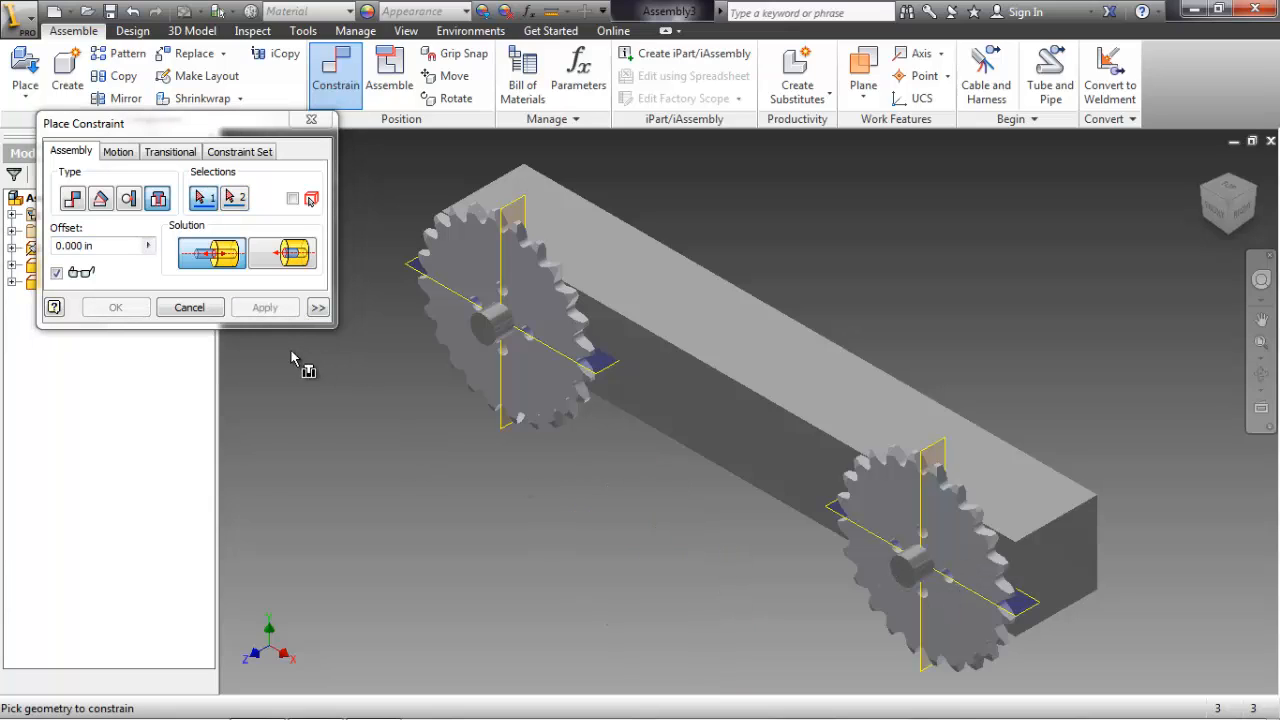
left_click(216, 309)
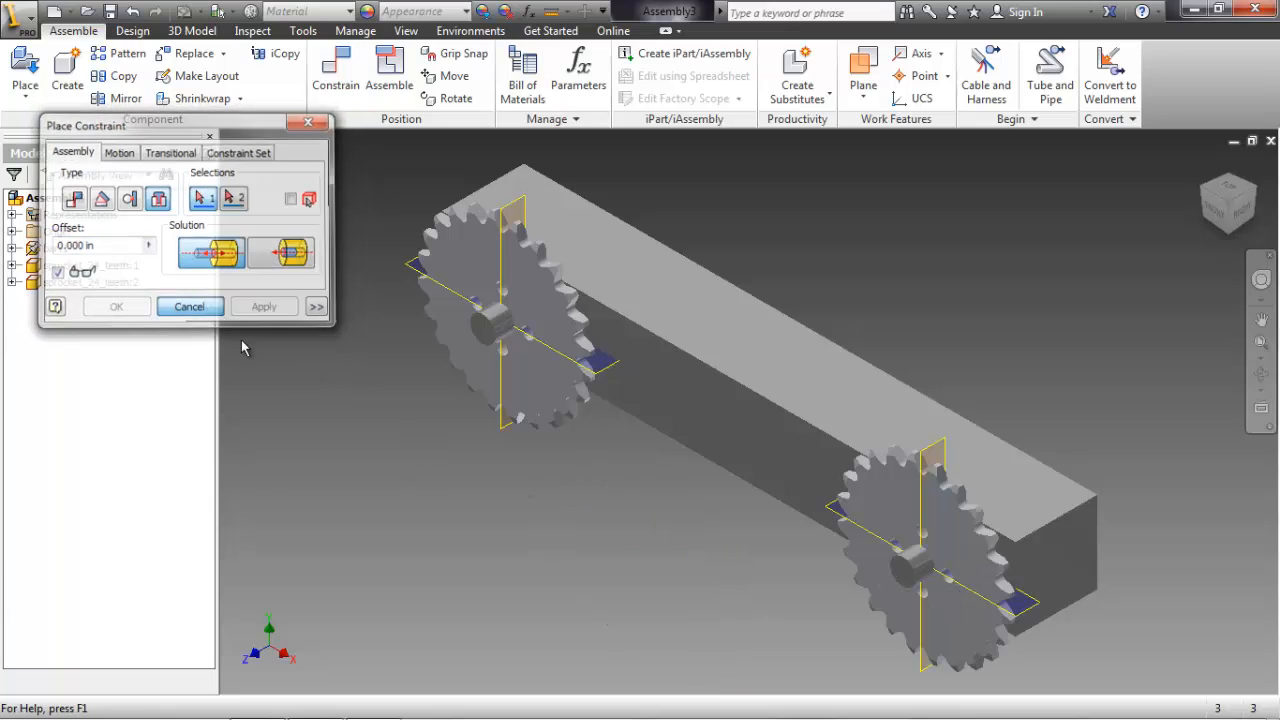
- Apply a 0° Angle constraint between the right sprocket's horizontal work plane and the bar's end face, using the pin axis as explicit reference vector
right_click(459, 598)
left_click(520, 566)
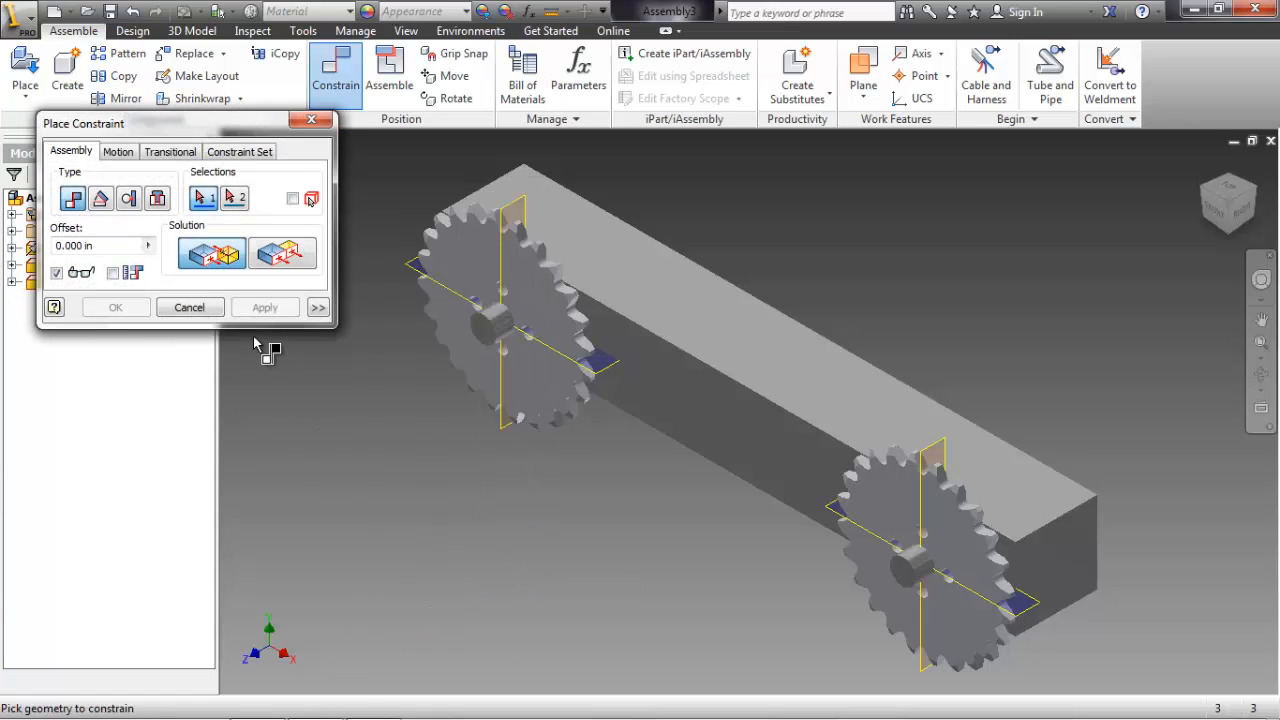
left_click(100, 198)
left_click(263, 199)
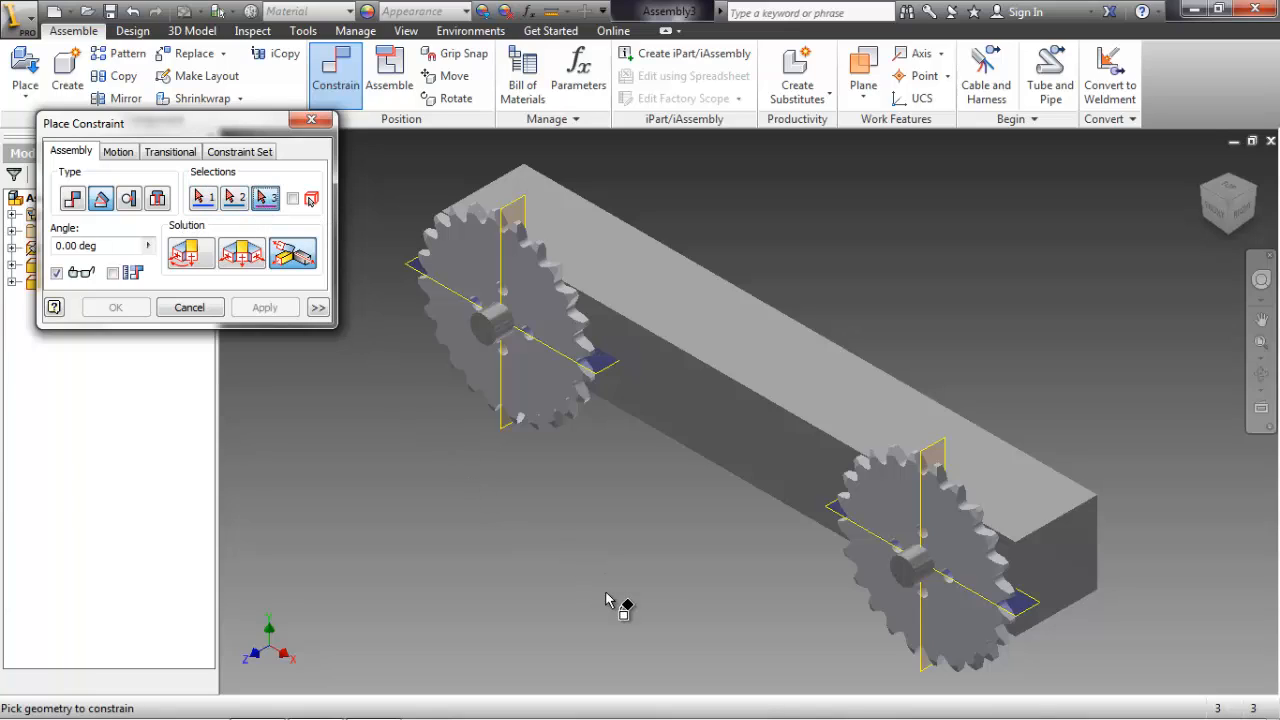
left_click(932, 572)
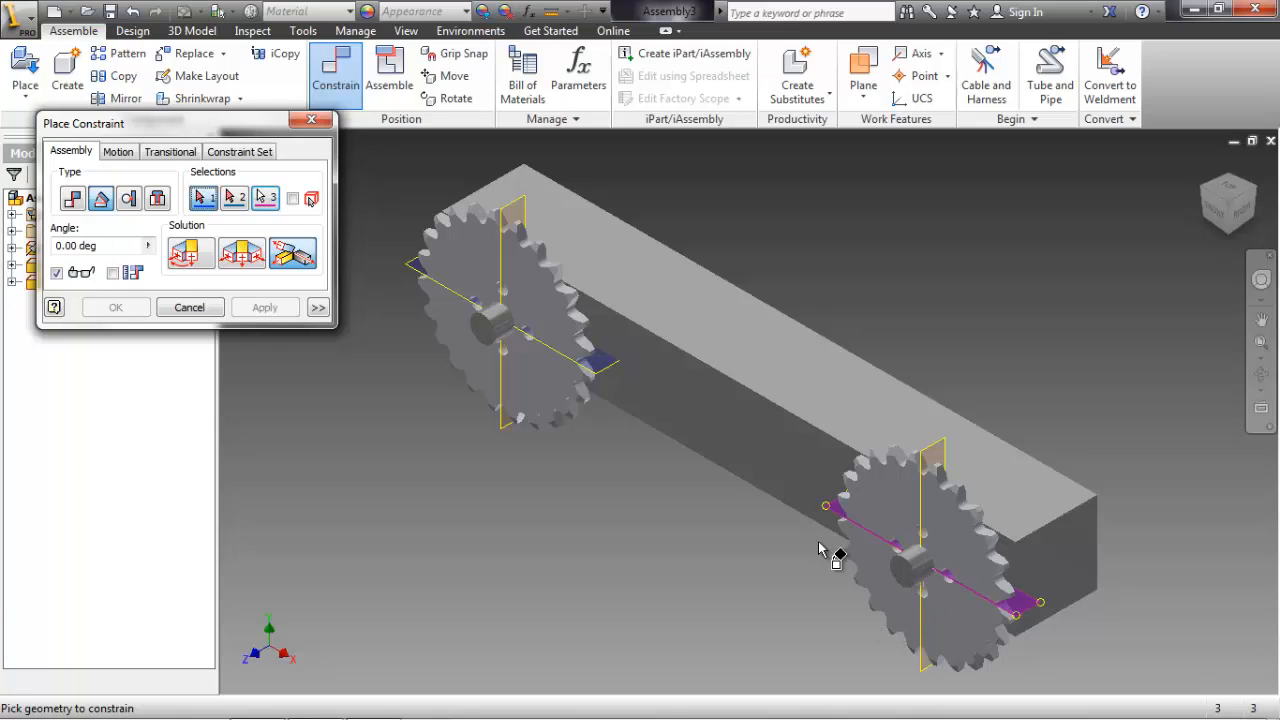
left_click(265, 198)
left_click(918, 573)
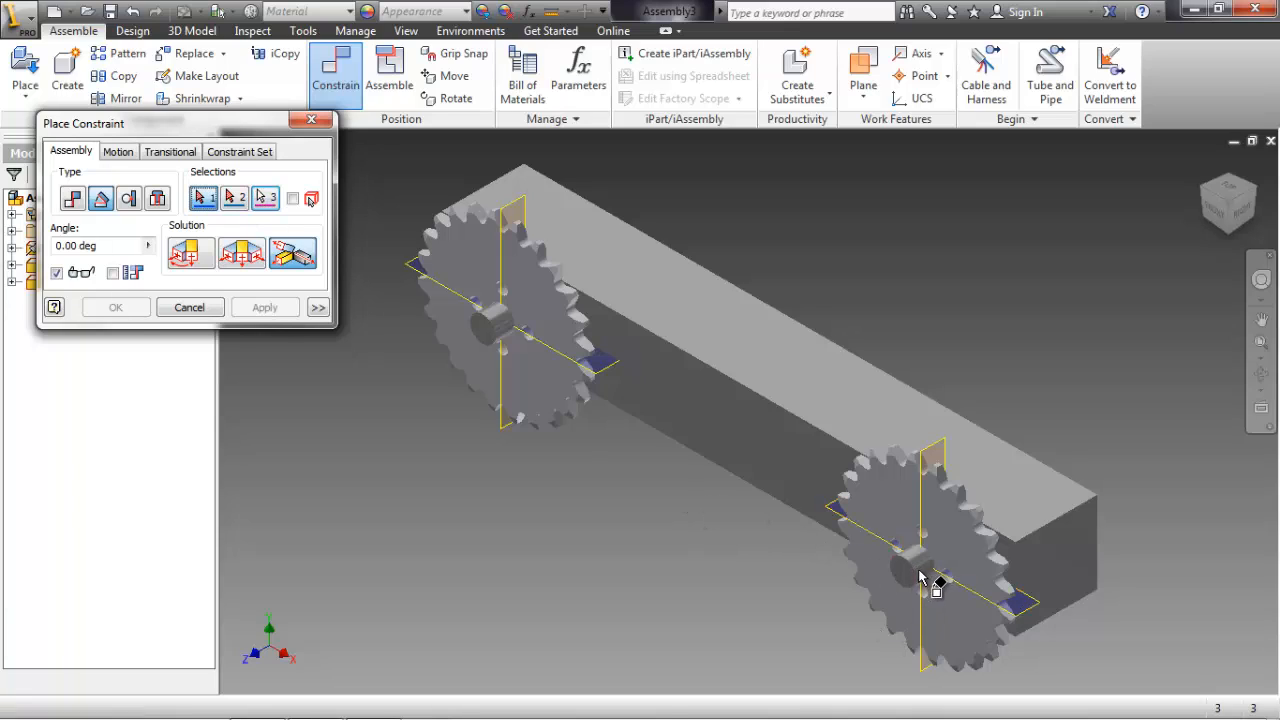
left_click(836, 512)
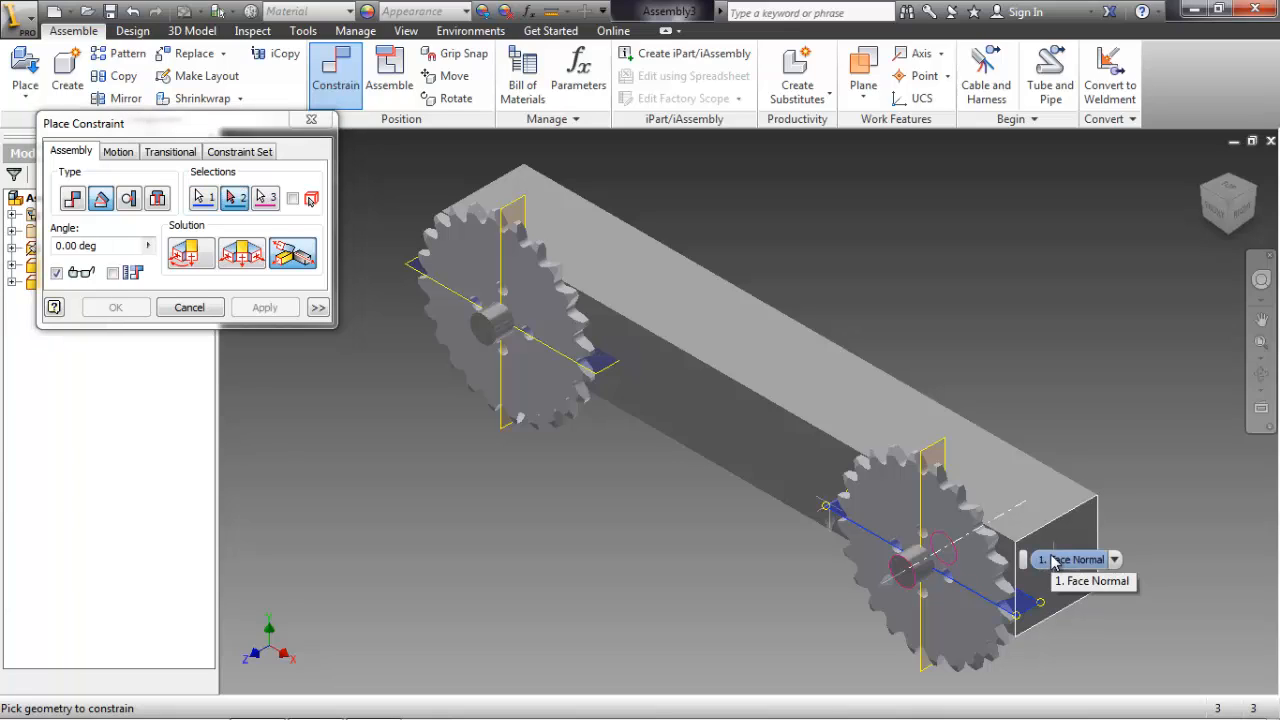
left_click(1053, 562)
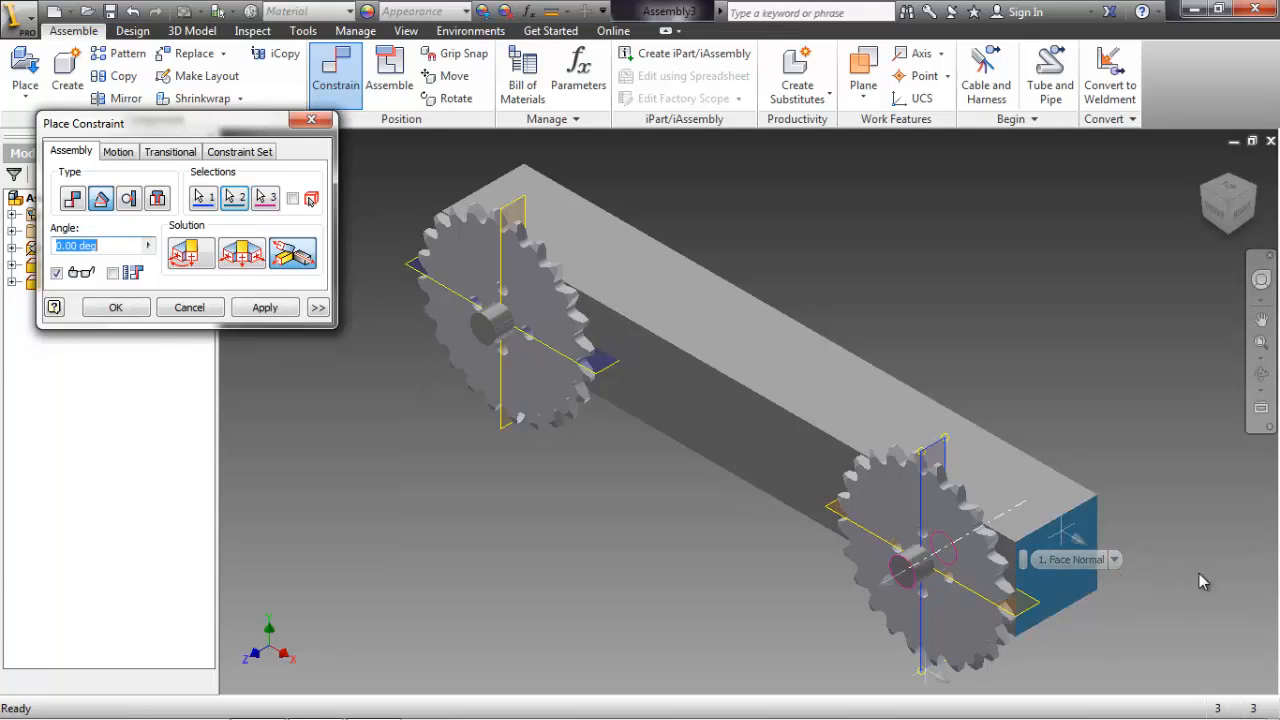
left_click(268, 306)
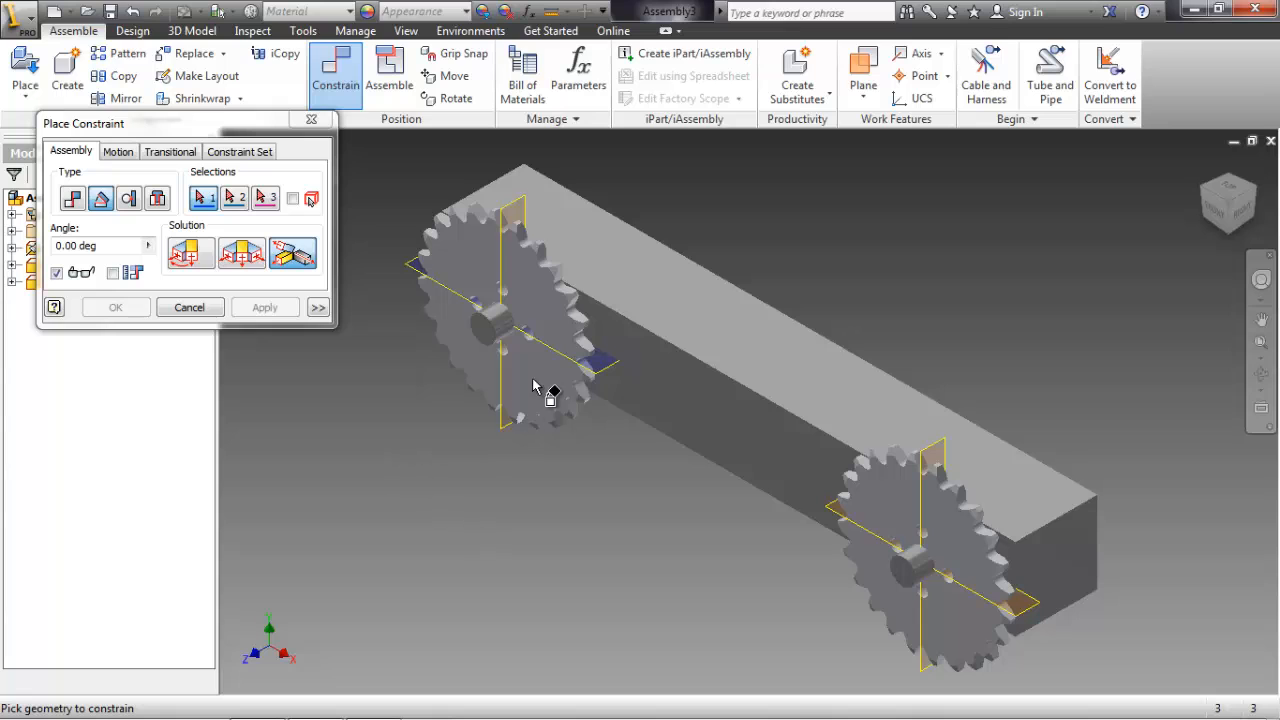
left_click(189, 307)
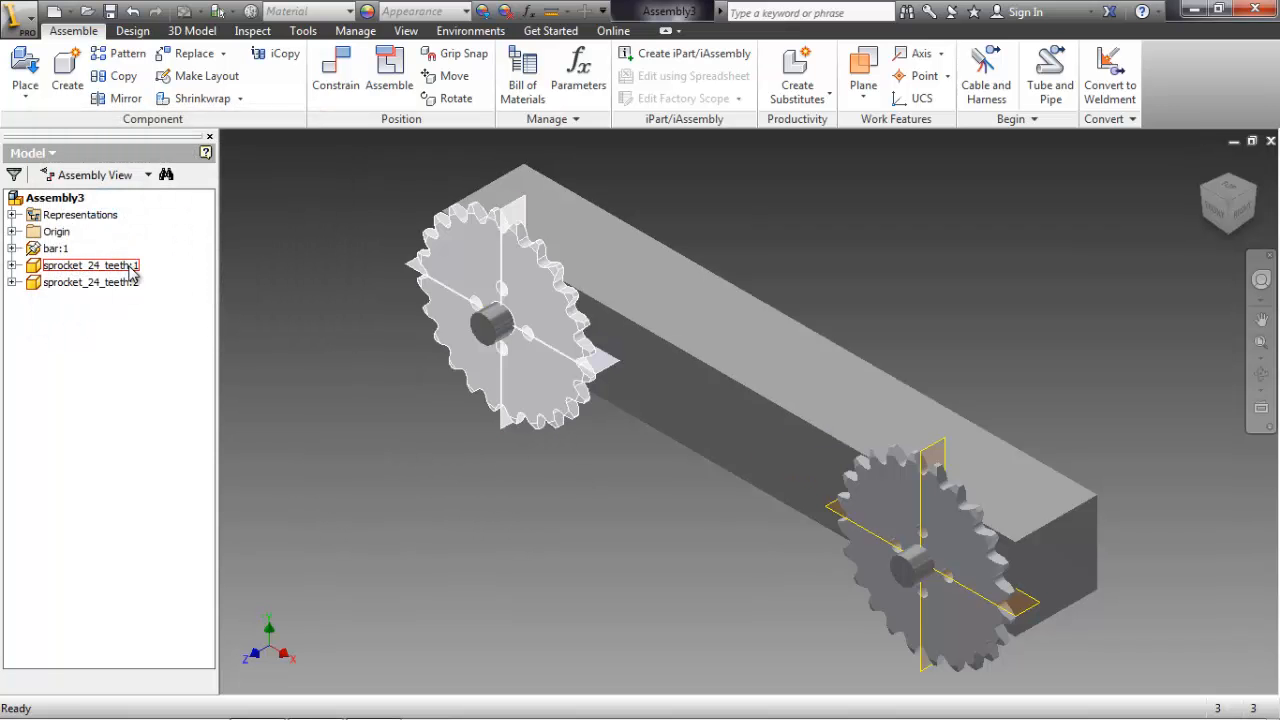
- Hide both 24-tooth sprockets in the assembly, leaving only the bar displayed
right_click(128, 266)
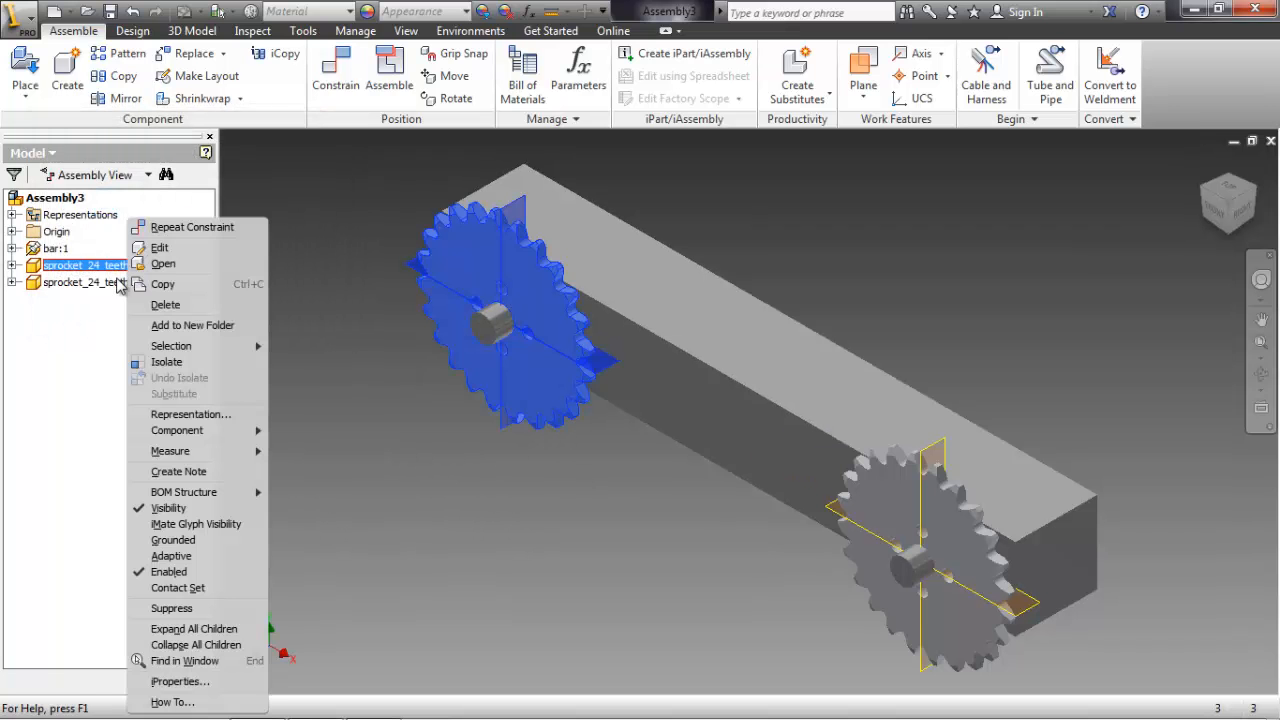
left_click(168, 508)
right_click(110, 284)
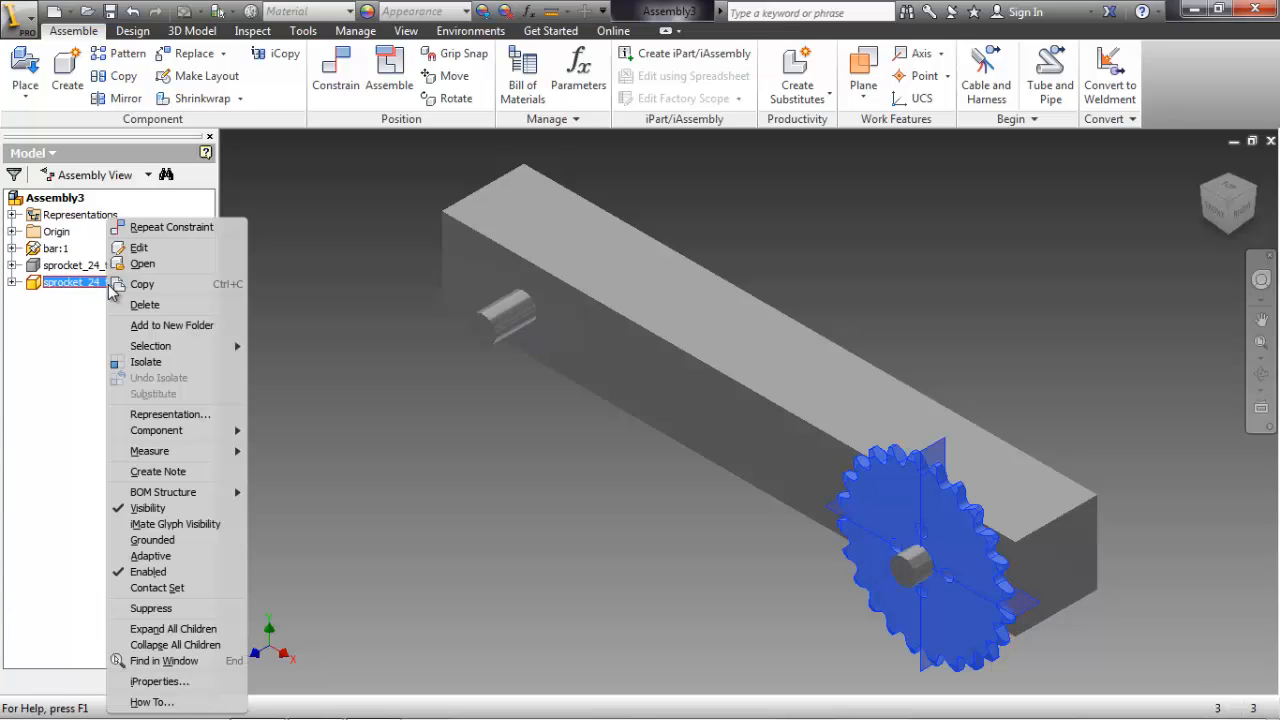
left_click(150, 510)
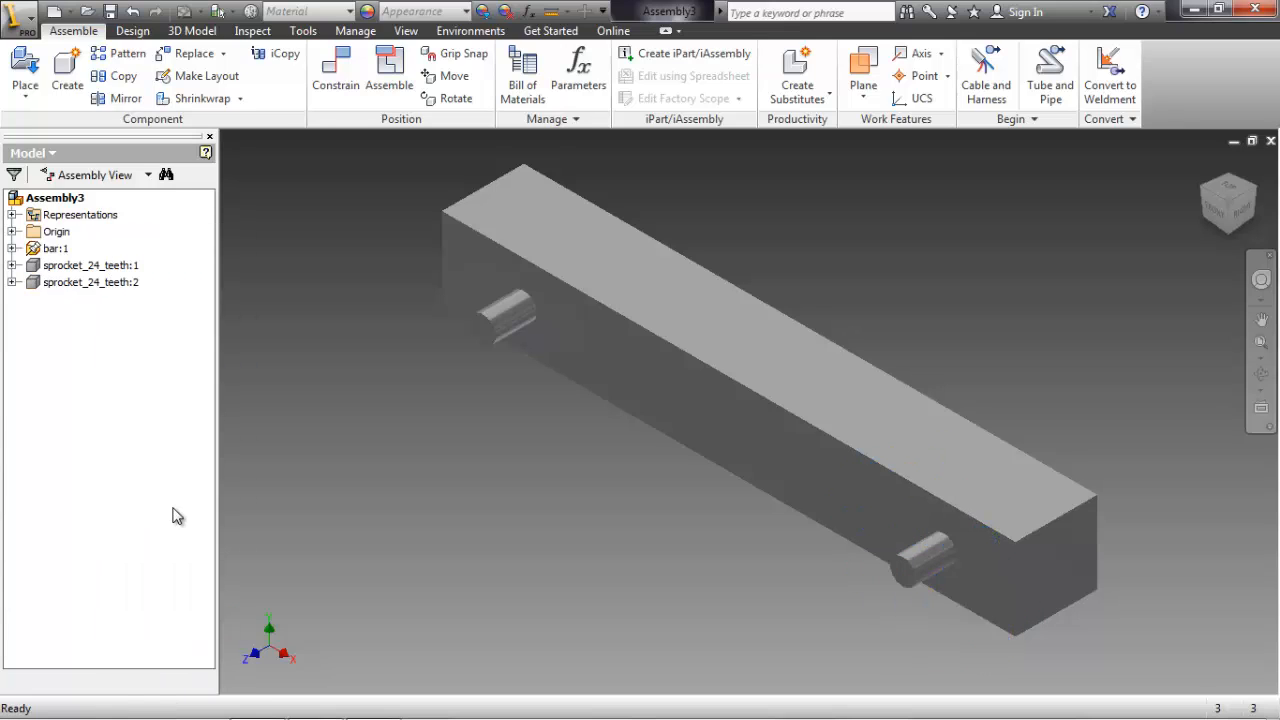
- Save the assembly as chain_tutorial in the chain_tutorial workspace folder
left_click(28, 18)
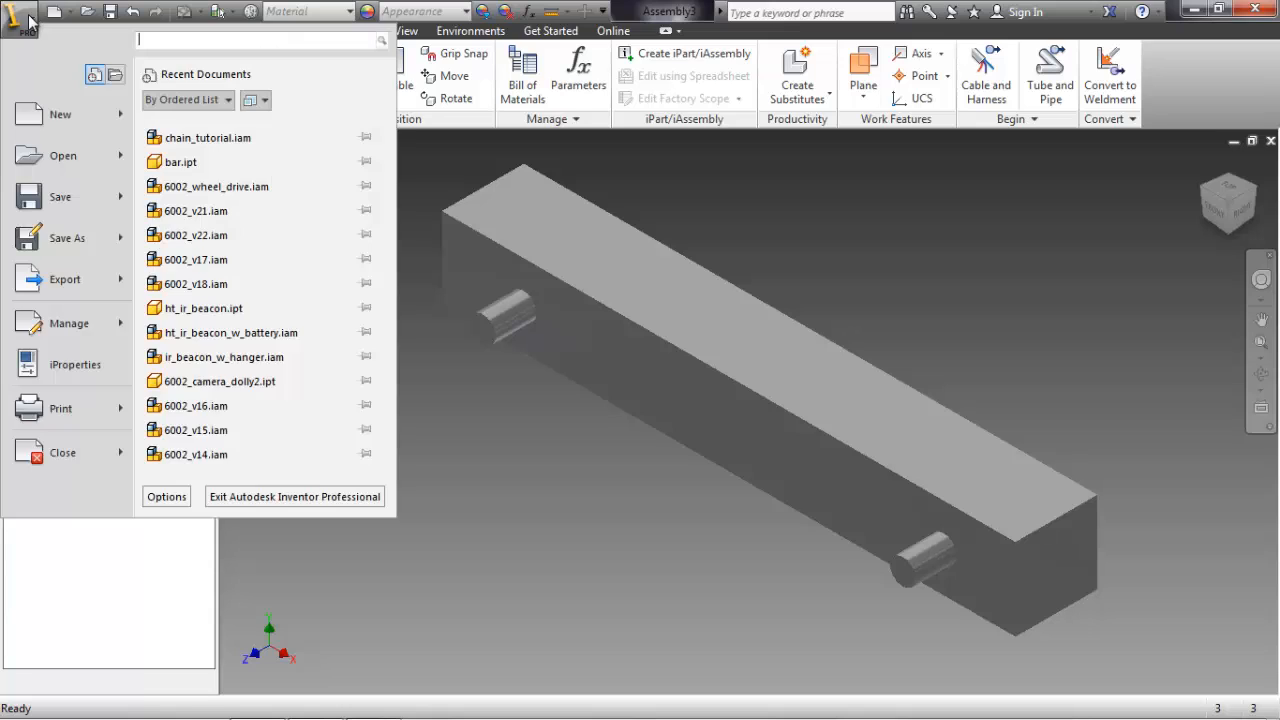
left_click(108, 238)
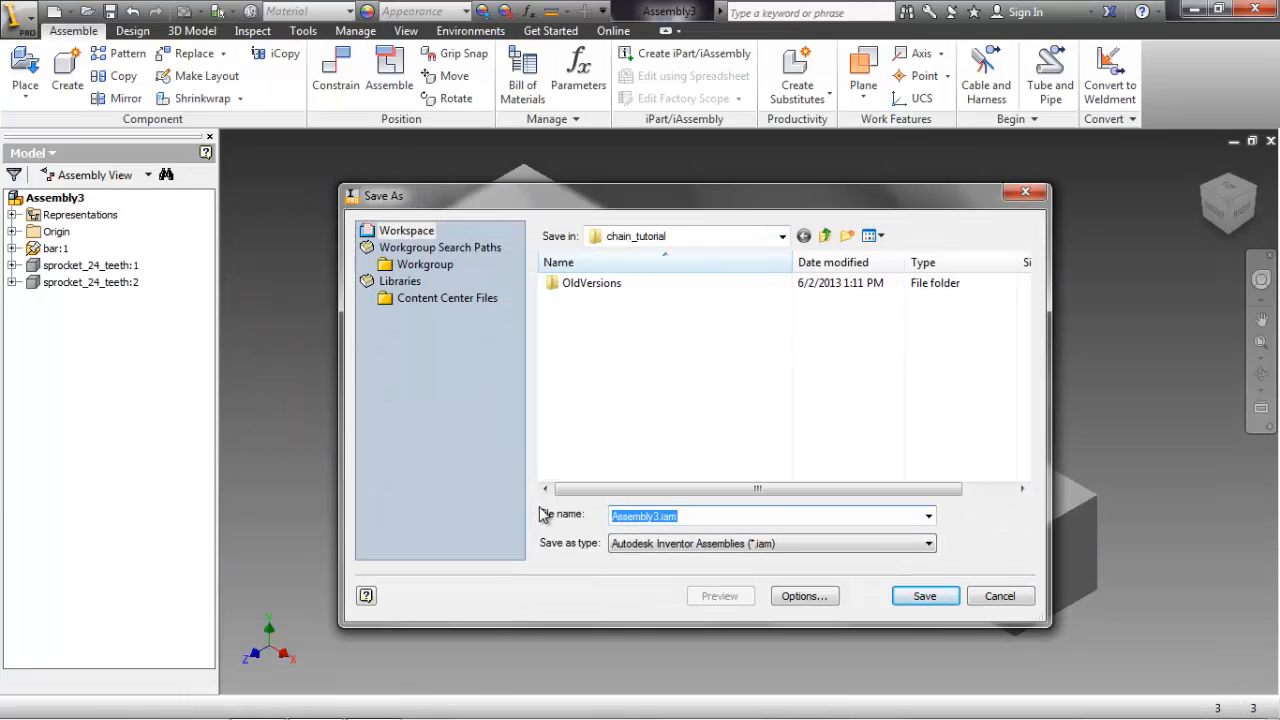
type("cha")
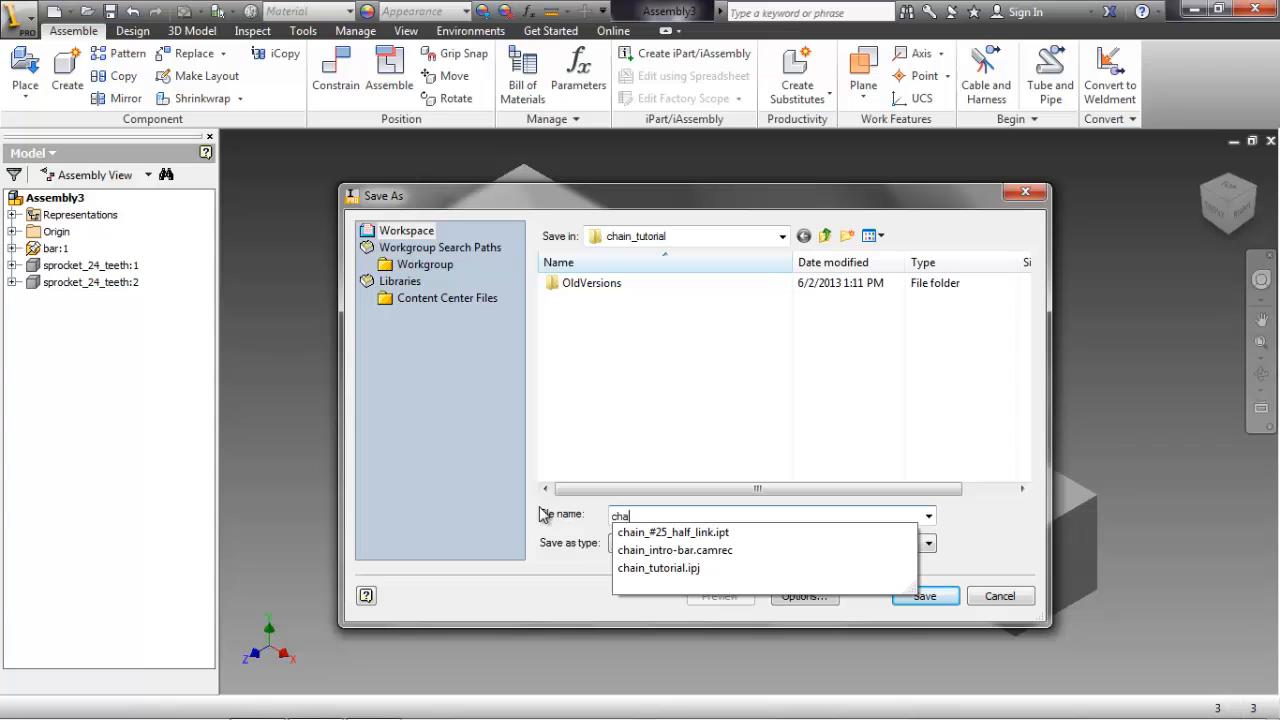
type("in_tutorial")
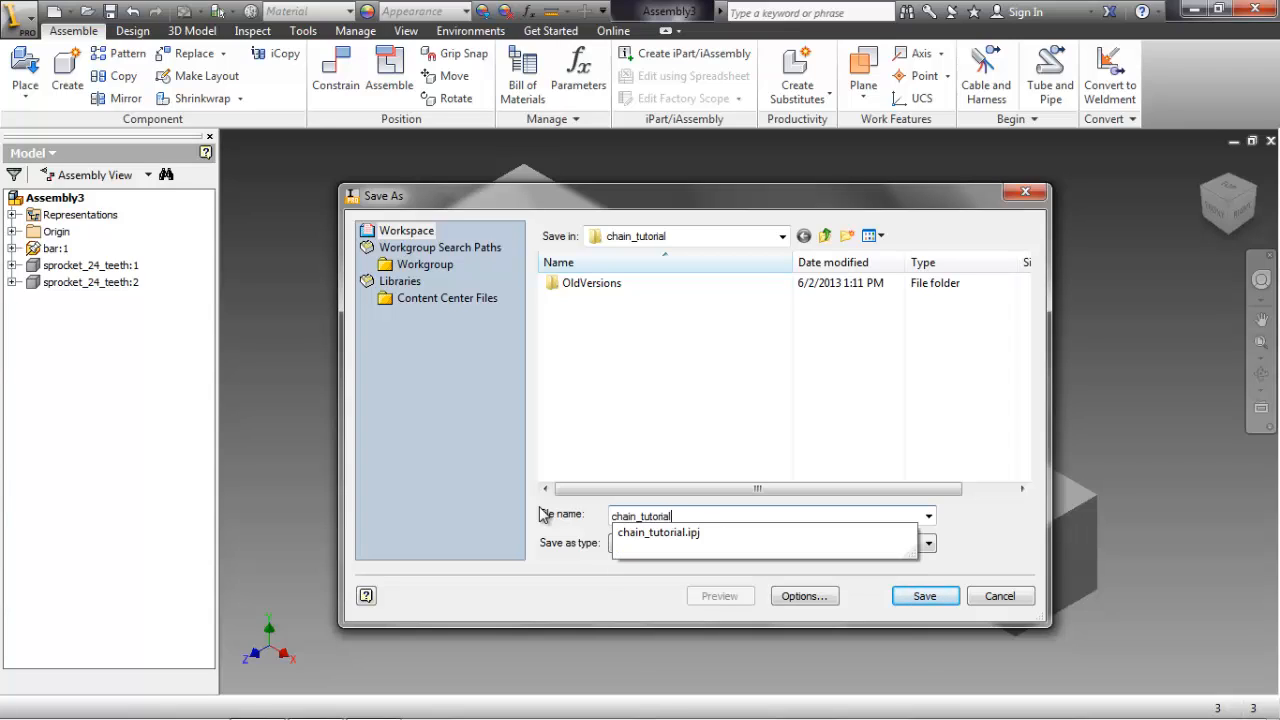
left_click(925, 596)
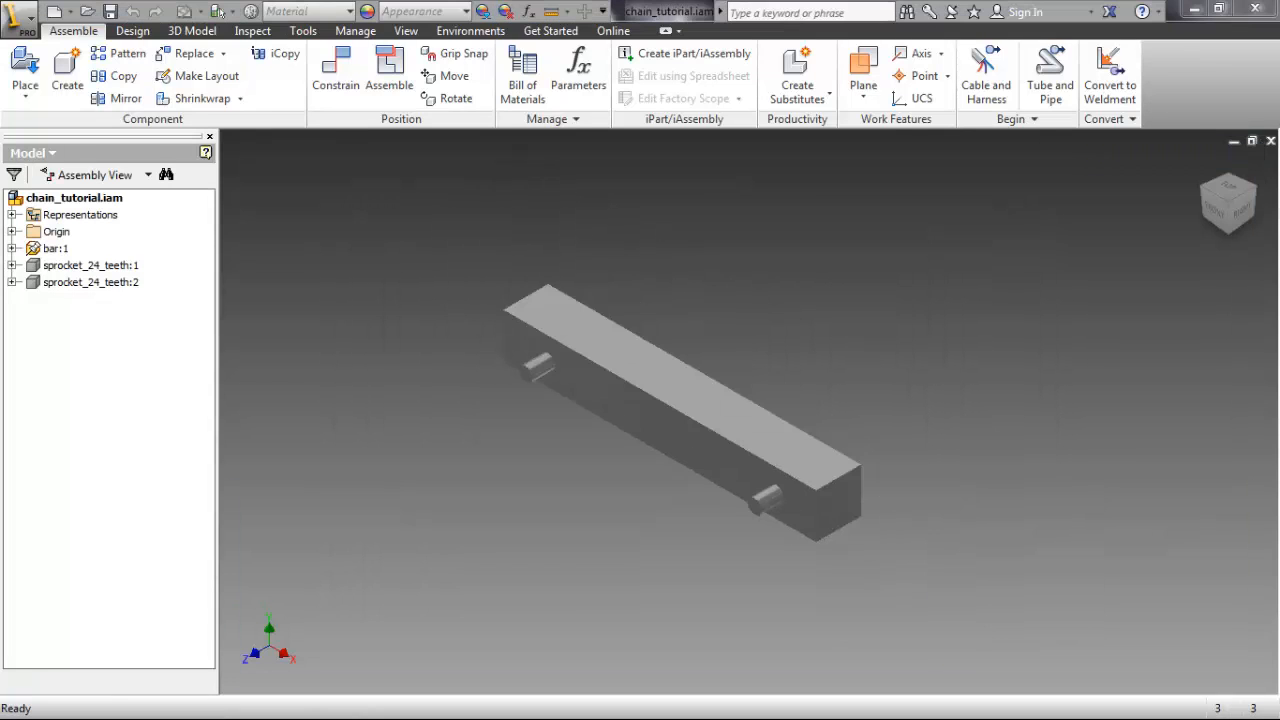
- Open sprocket_24_teeth.ipt and save it under the new name sprocket_24_teeth_hidden.ipt in the same folder
left_click(18, 16)
left_click(60, 156)
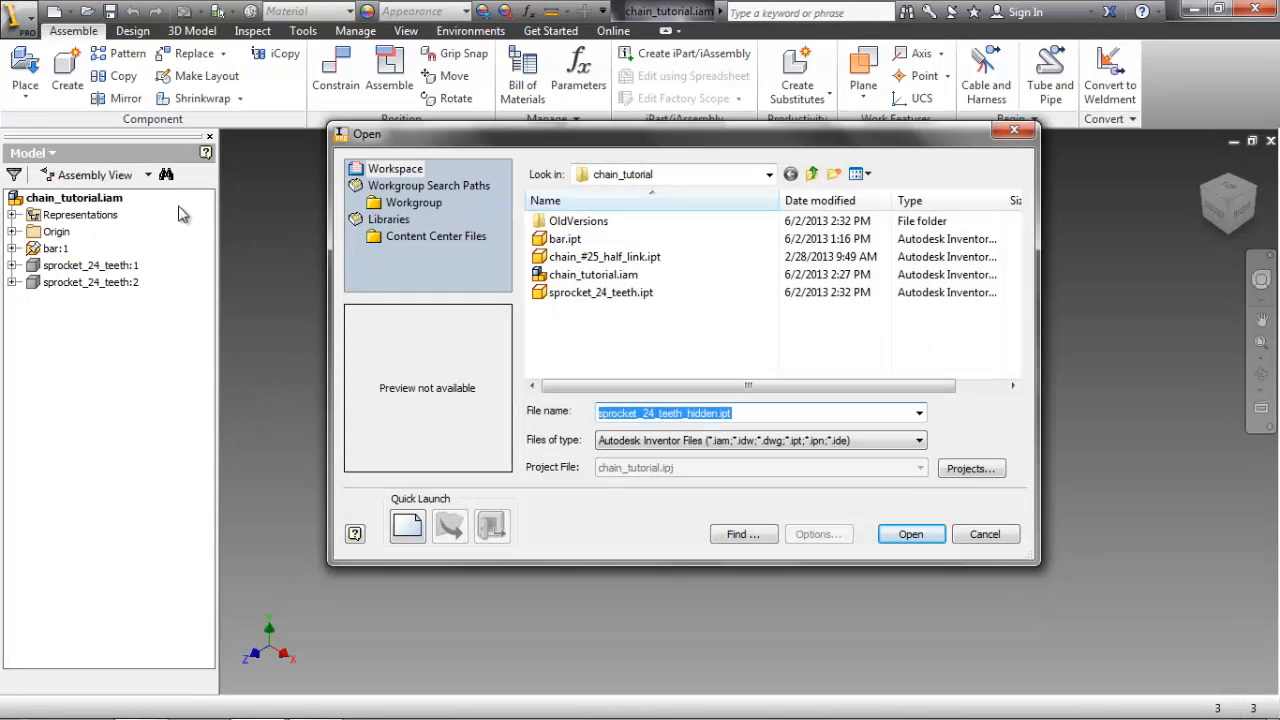
left_click(548, 294)
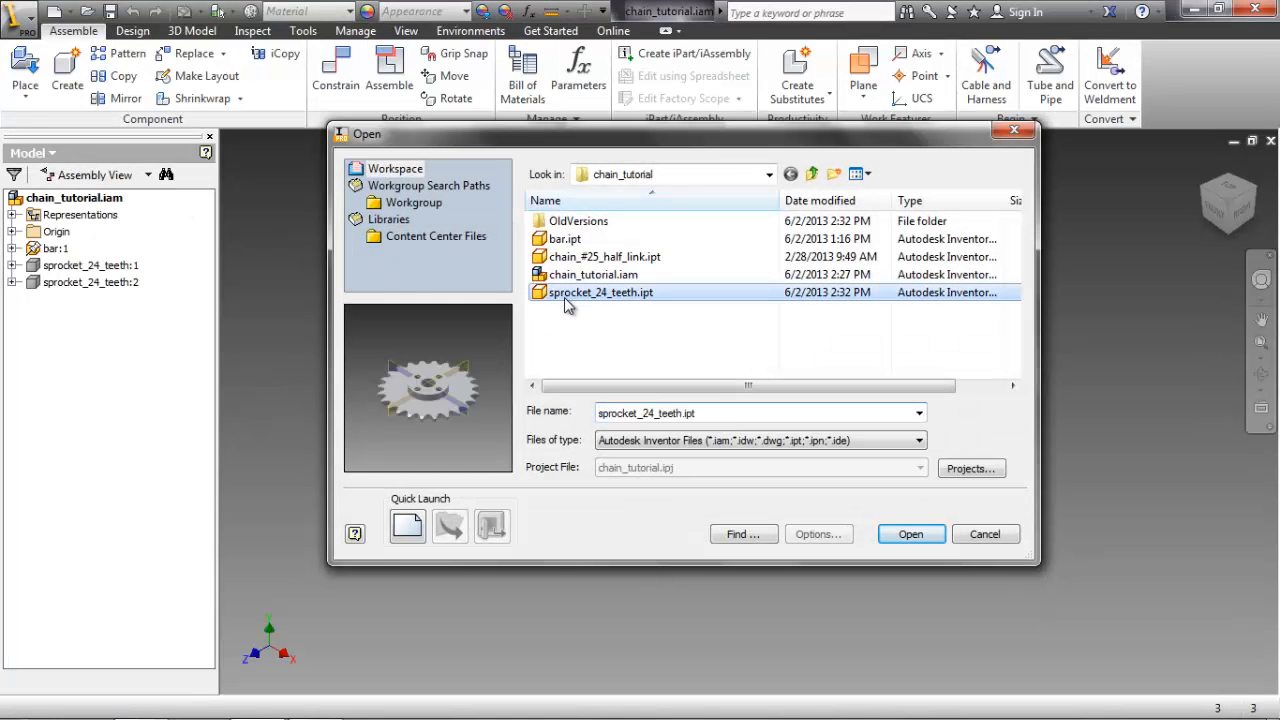
left_click(900, 535)
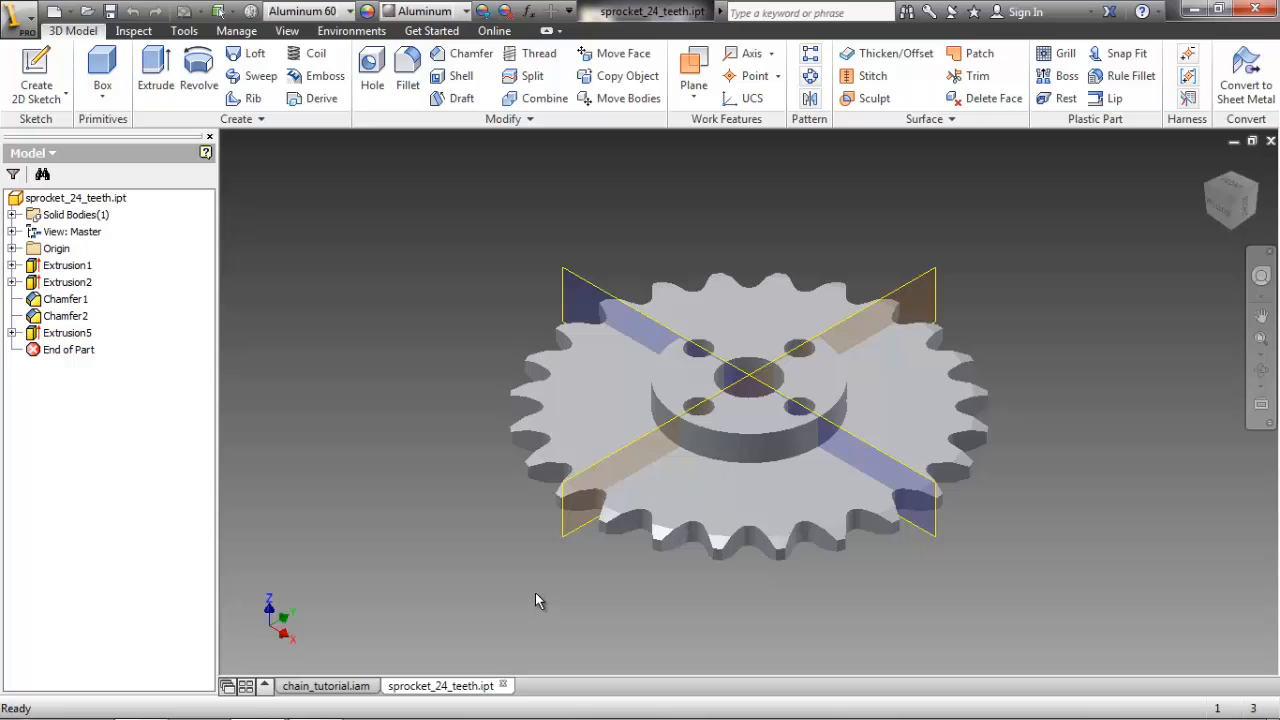
left_click(18, 17)
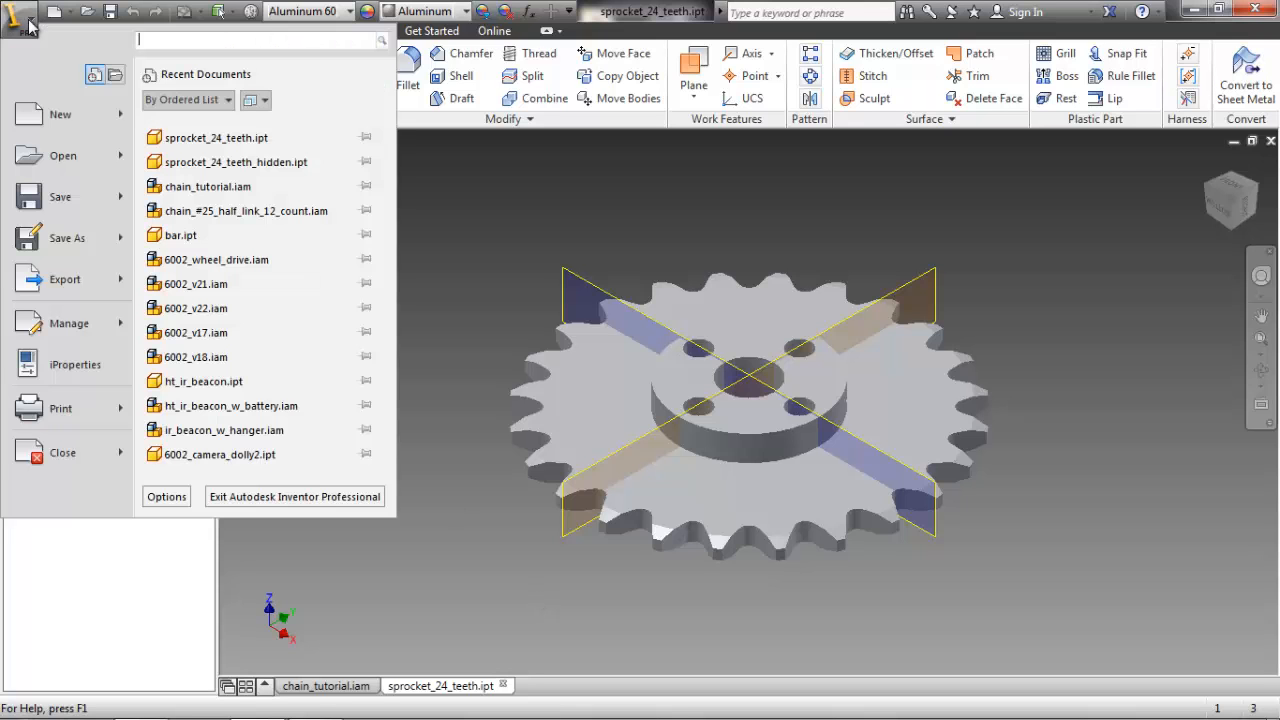
left_click(73, 235)
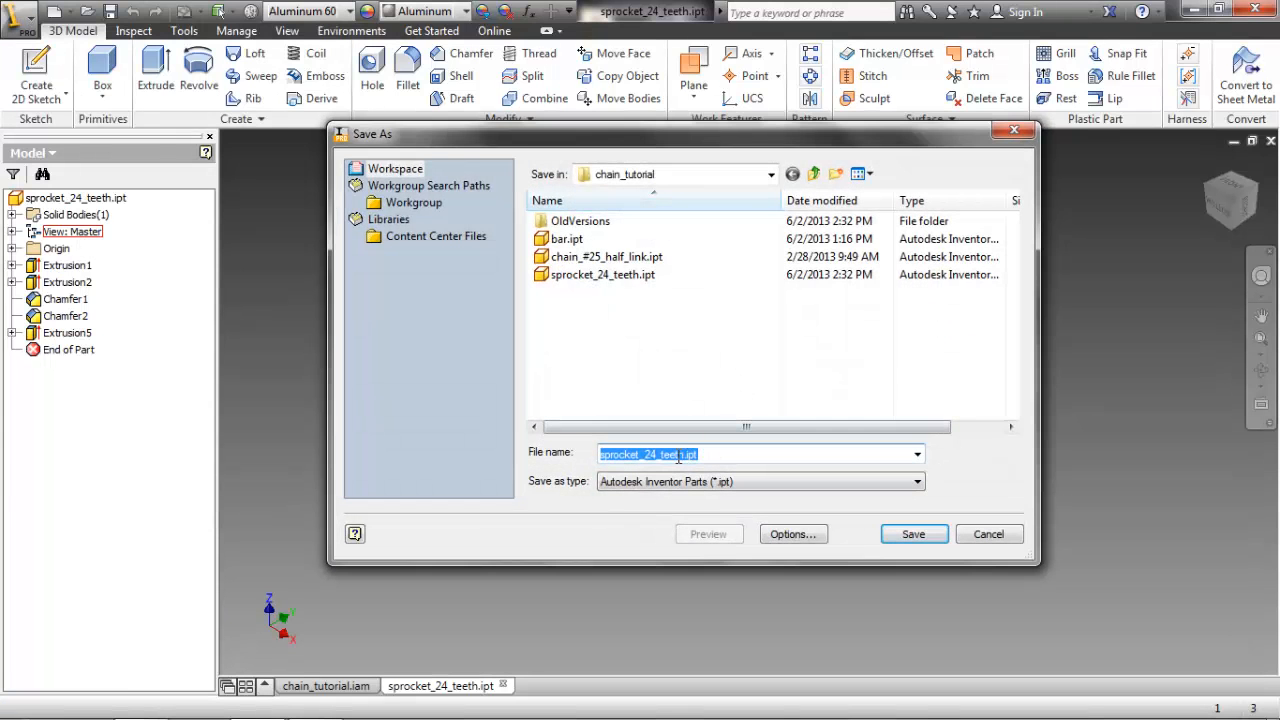
left_click(685, 455)
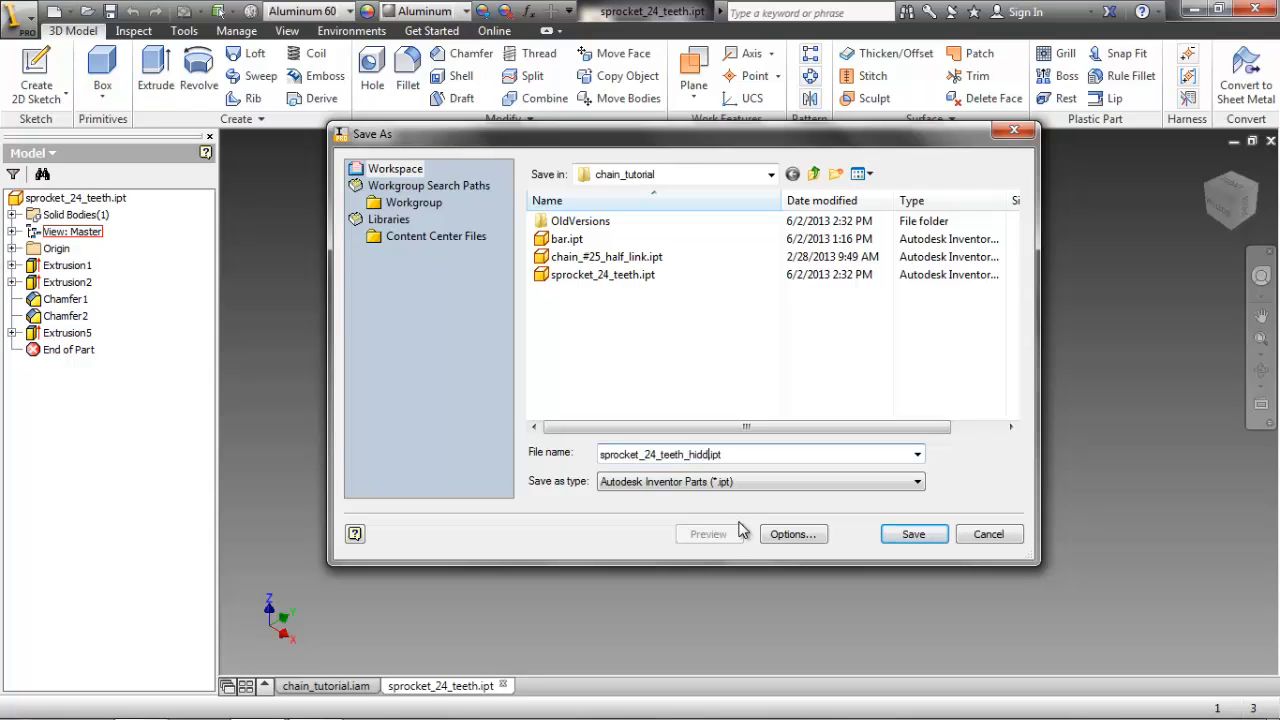
left_click(913, 534)
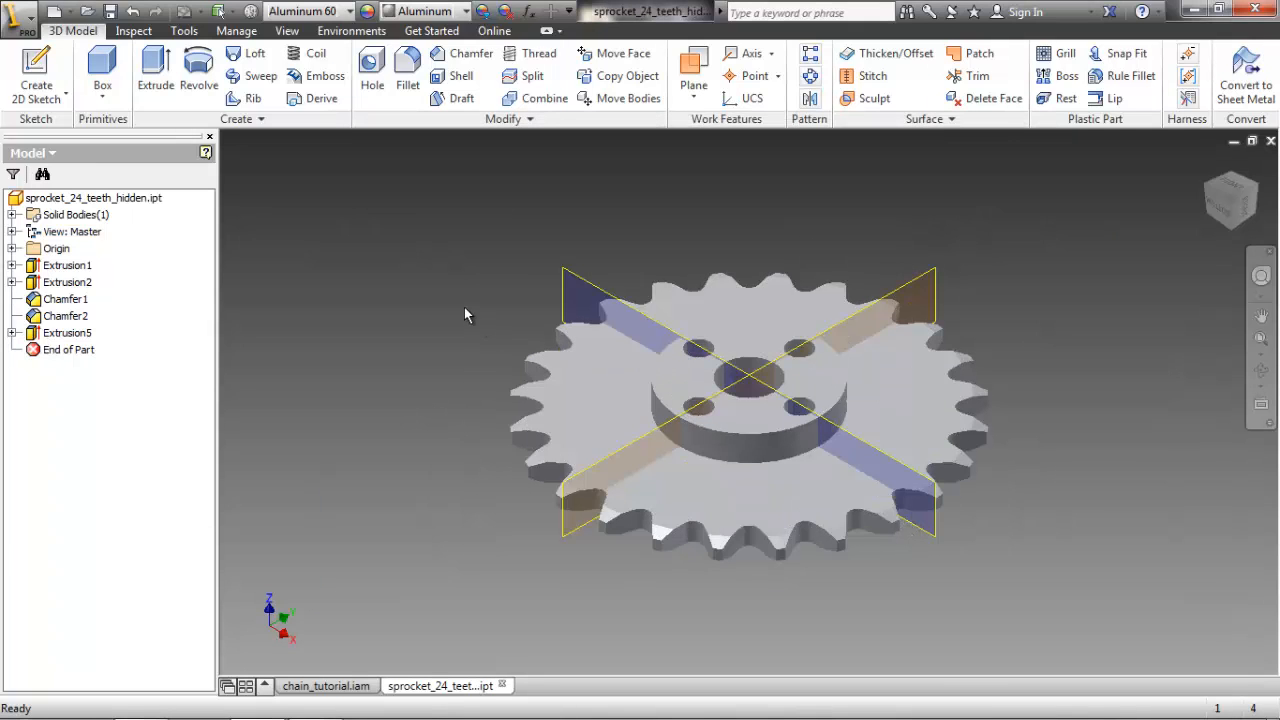
- Assign the Gold material from the Autodesk Material Library to the hidden sprocket part, then close the part with its changes saved
left_click(350, 11)
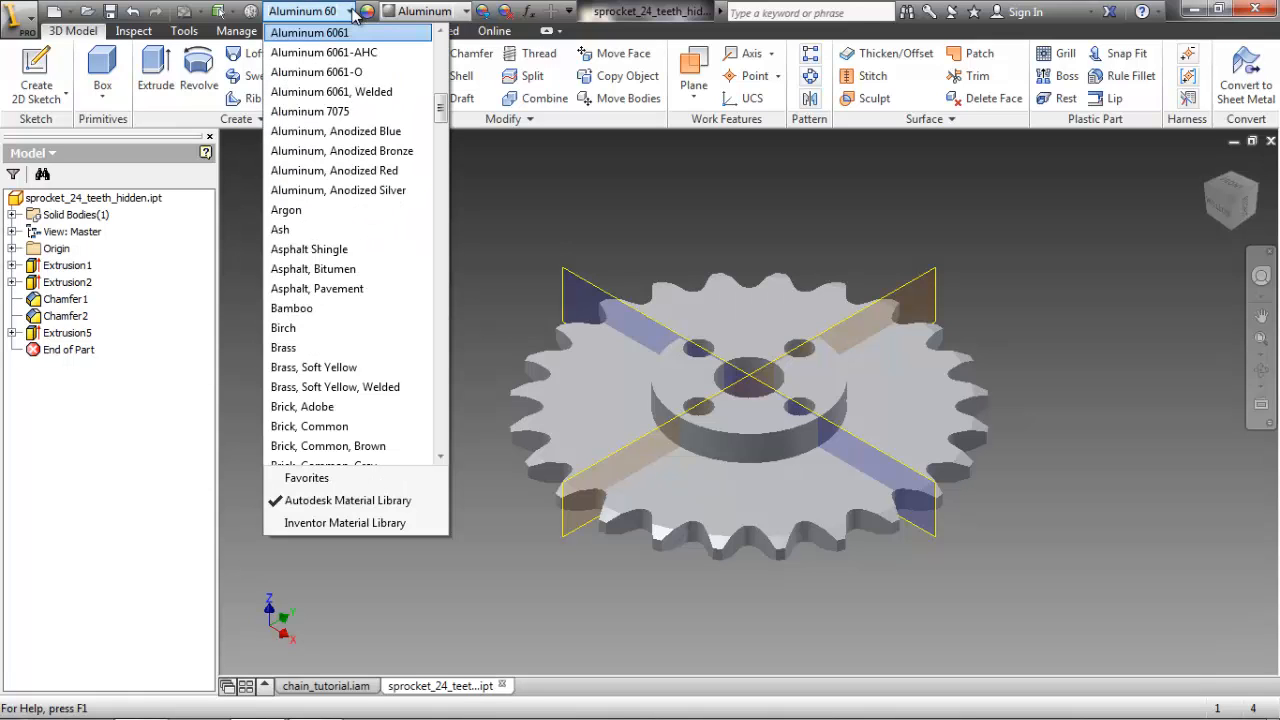
left_click_drag(441, 108, 441, 203)
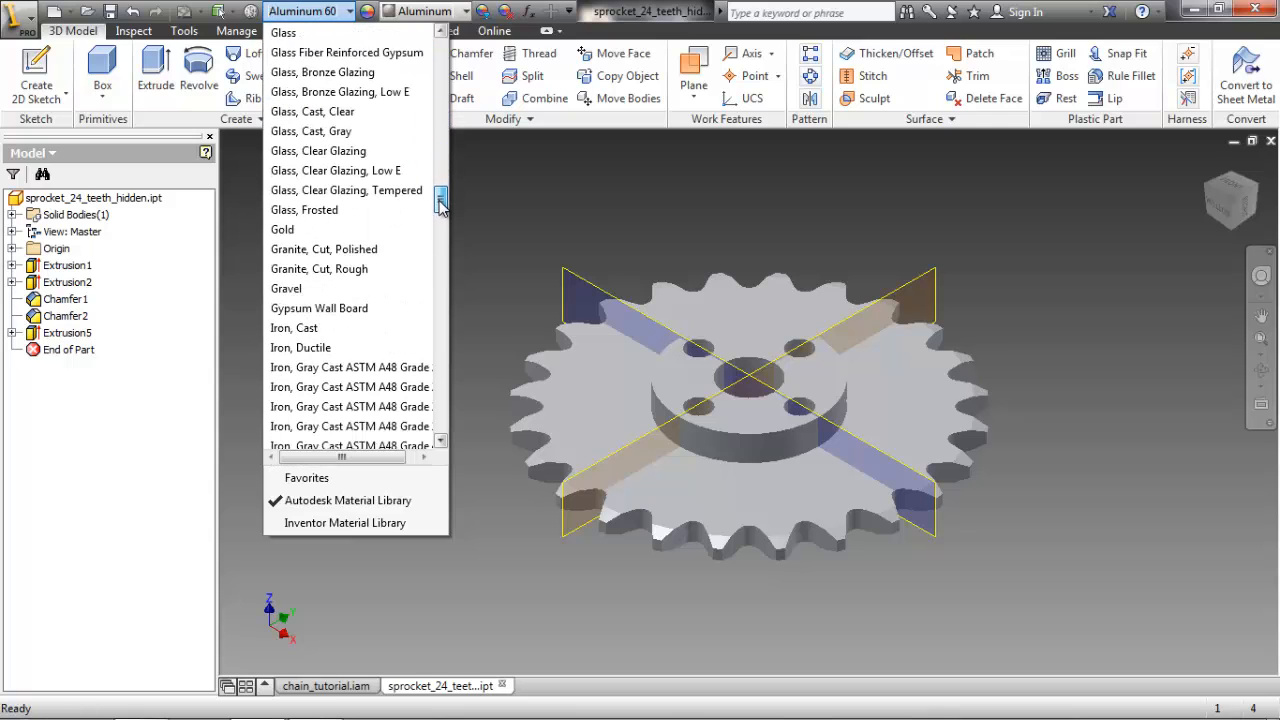
left_click(306, 230)
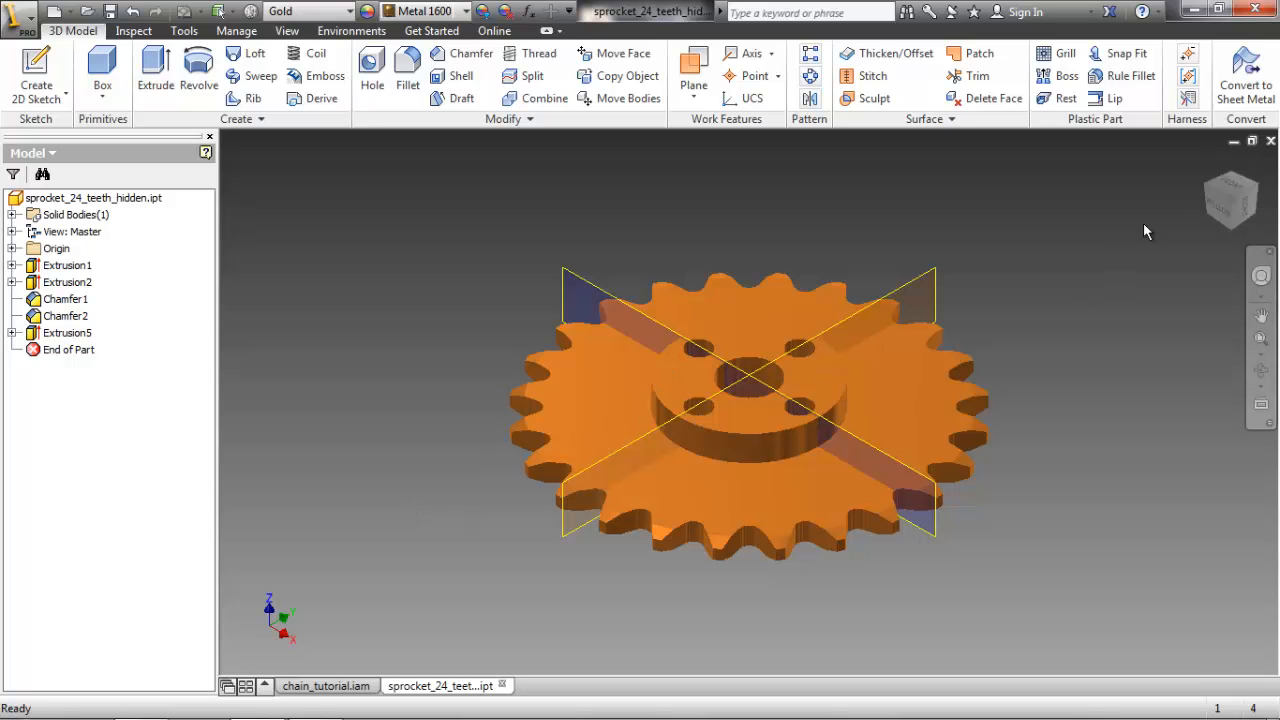
left_click(1270, 141)
left_click(510, 404)
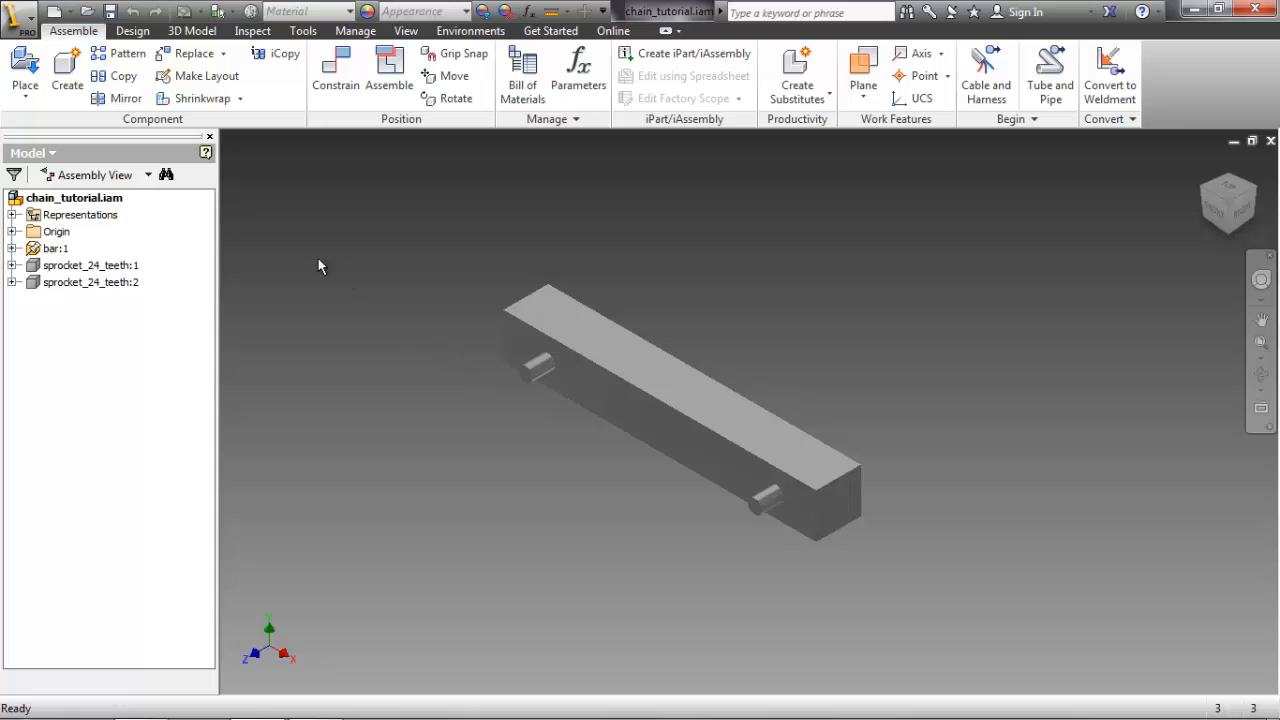
- Create a new assembly from the English Standard (in).iam template
left_click(28, 18)
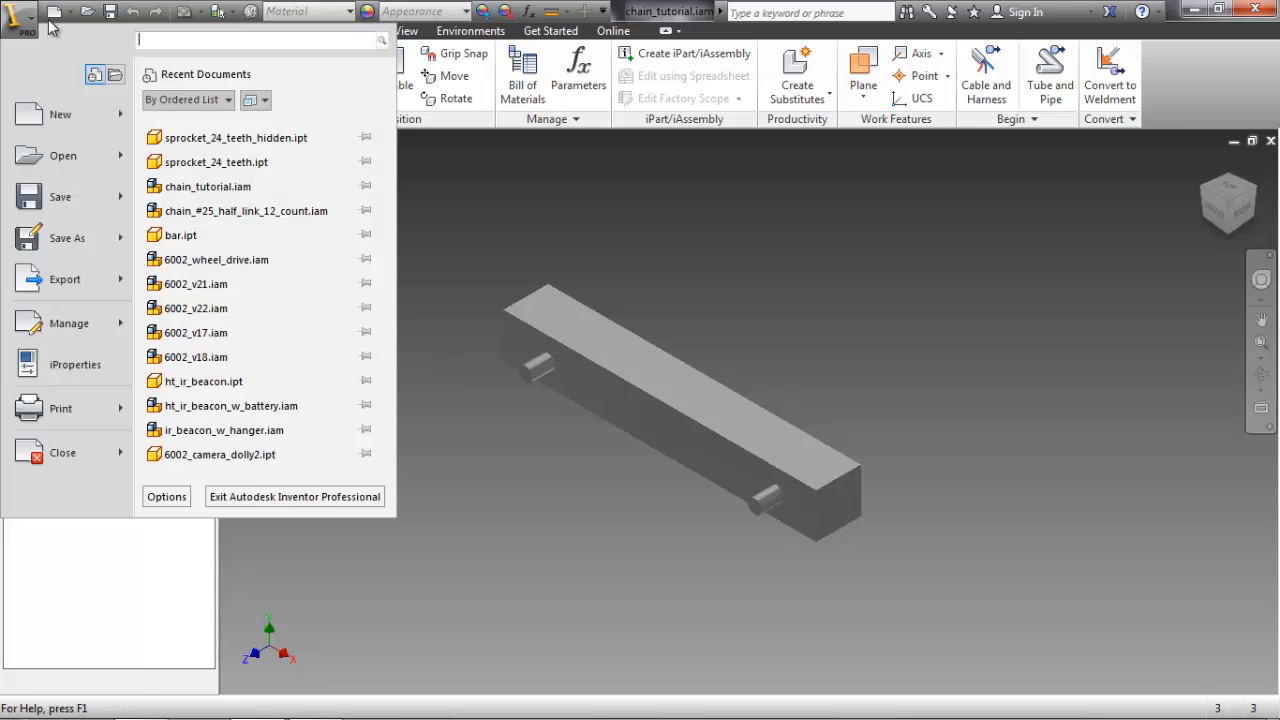
left_click(58, 114)
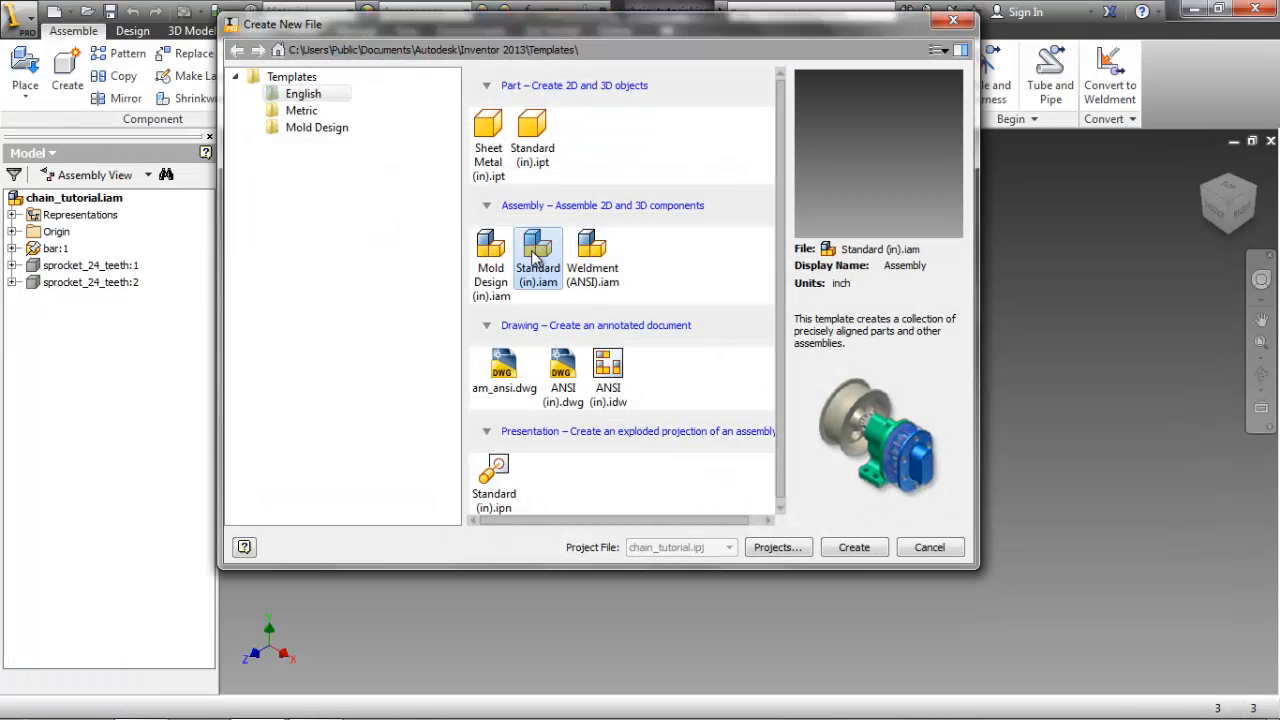
left_click(851, 548)
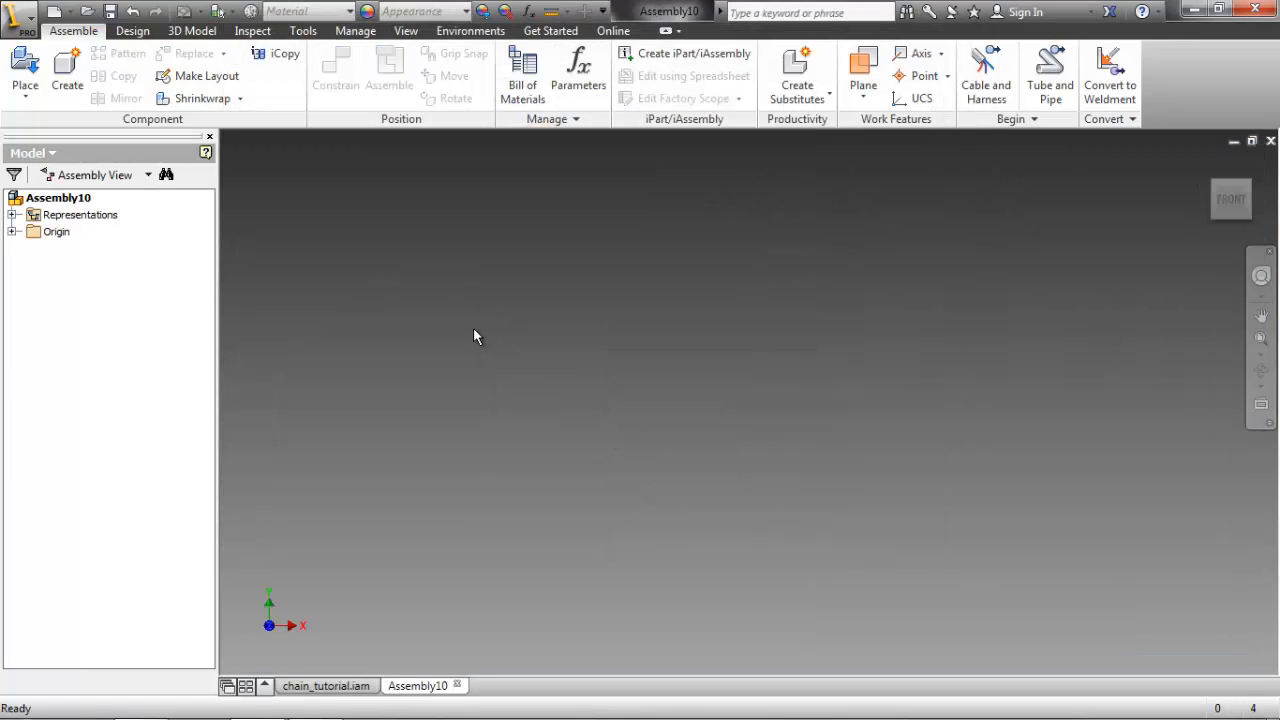
- Place one instance of sprocket_24_teeth_hidden.ipt in the new assembly, accepting the educational watermark
left_click(25, 70)
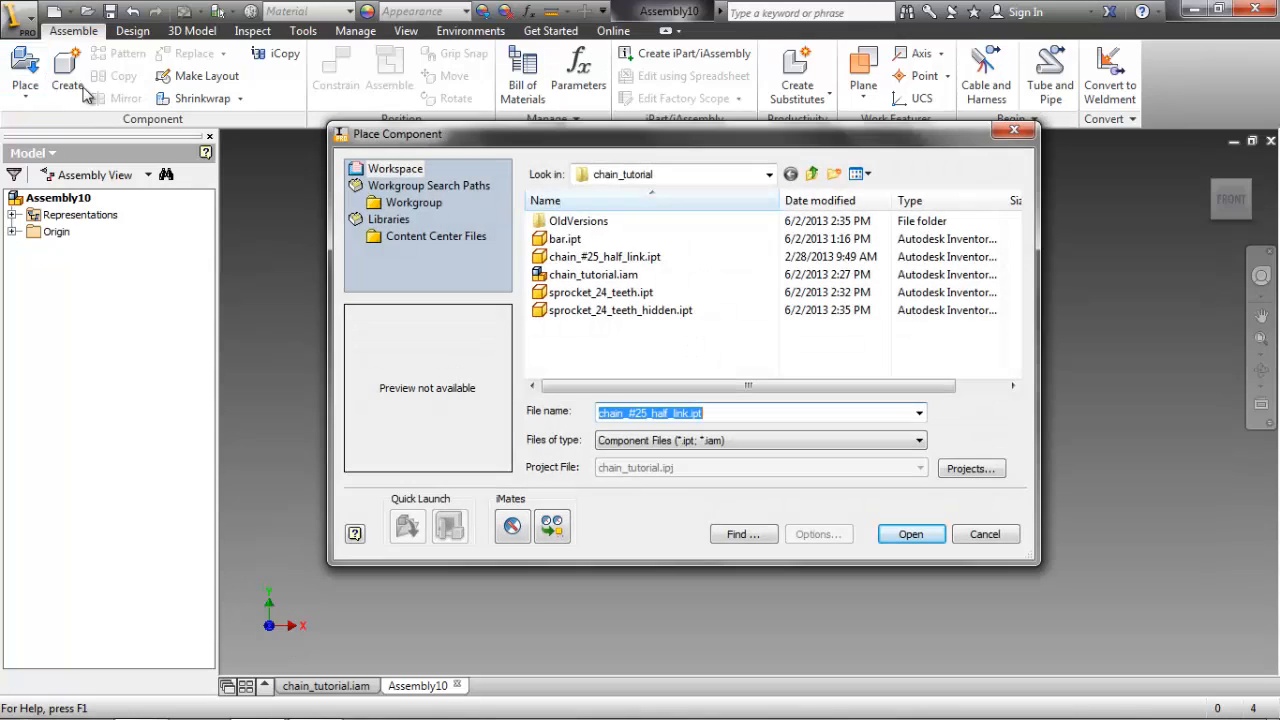
left_click(580, 311)
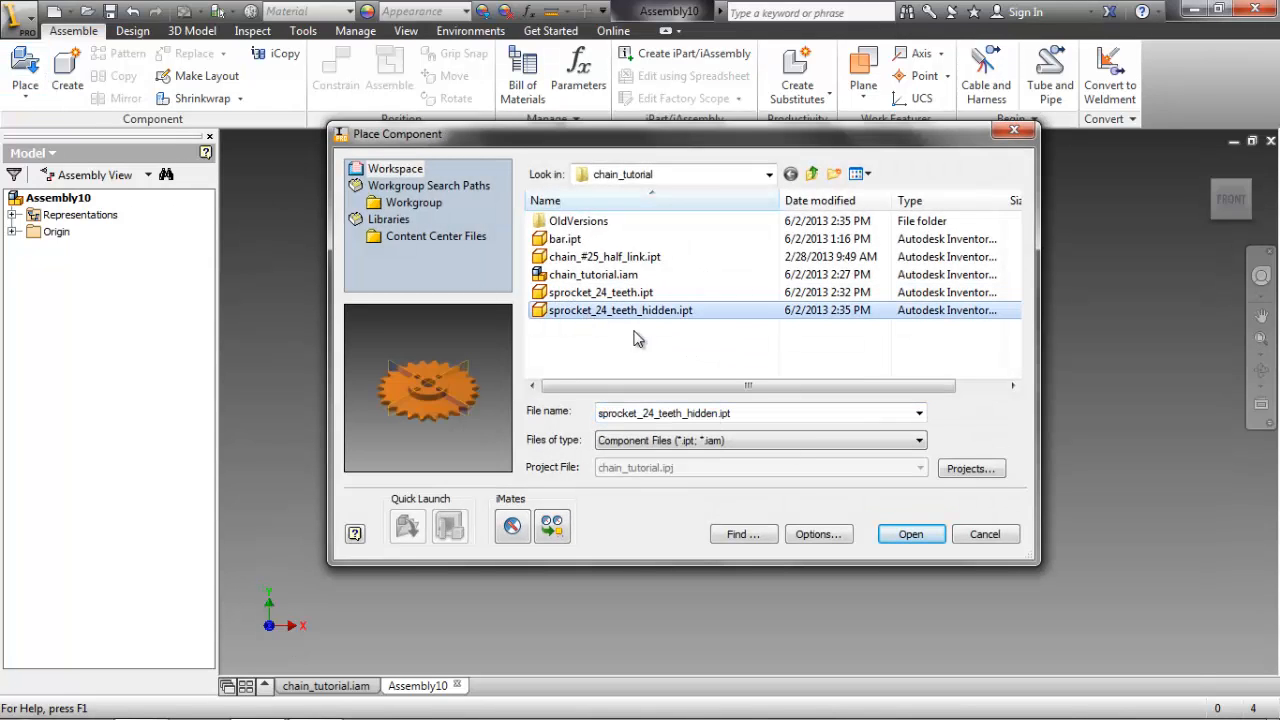
left_click(910, 534)
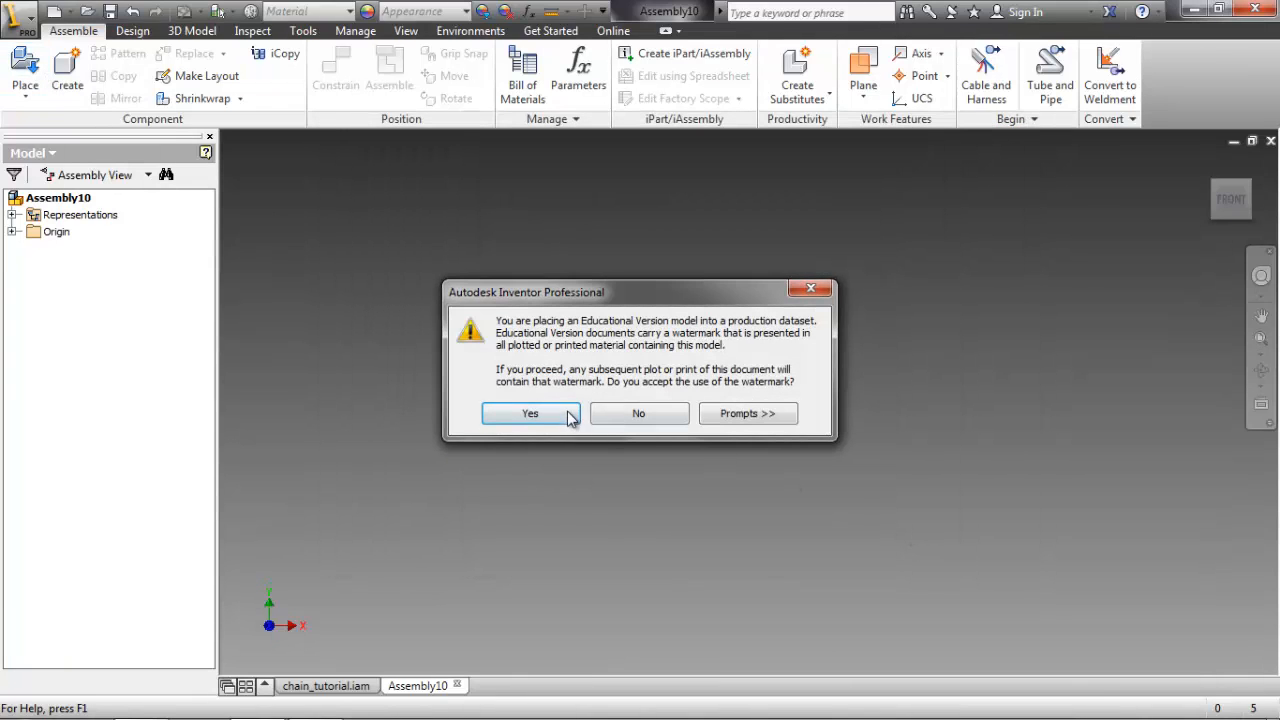
left_click(568, 416)
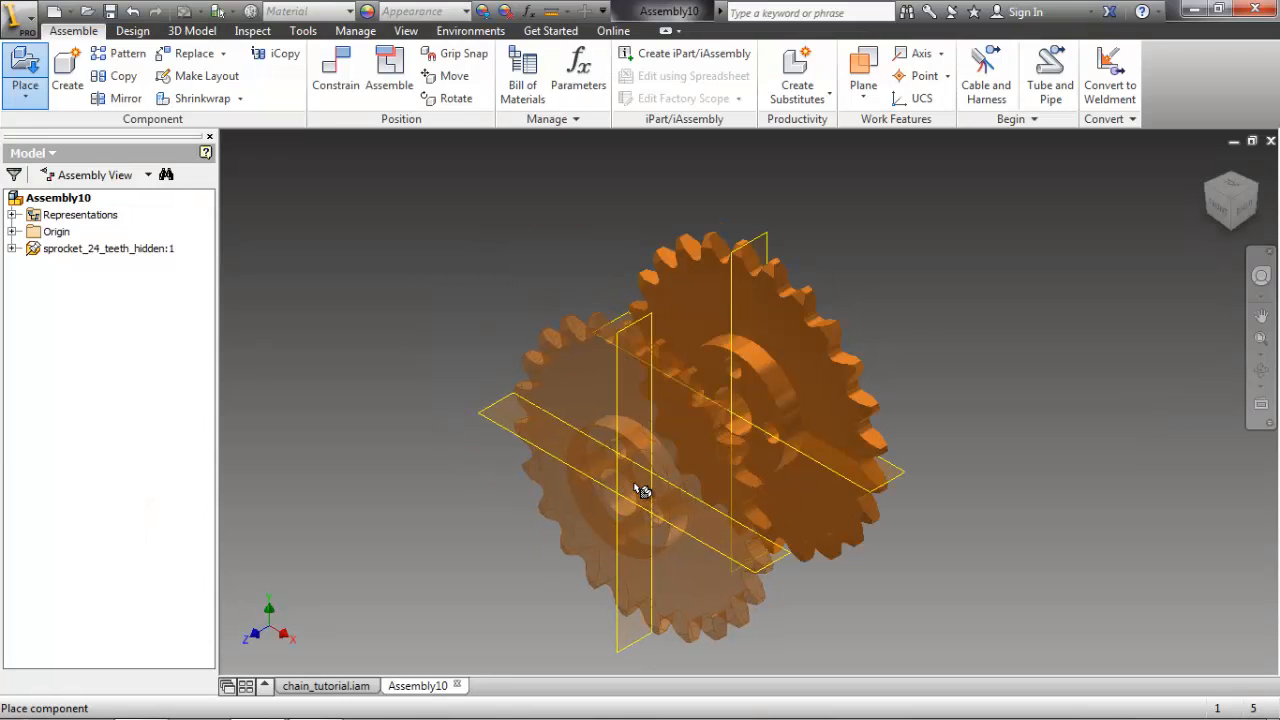
key("Escape")
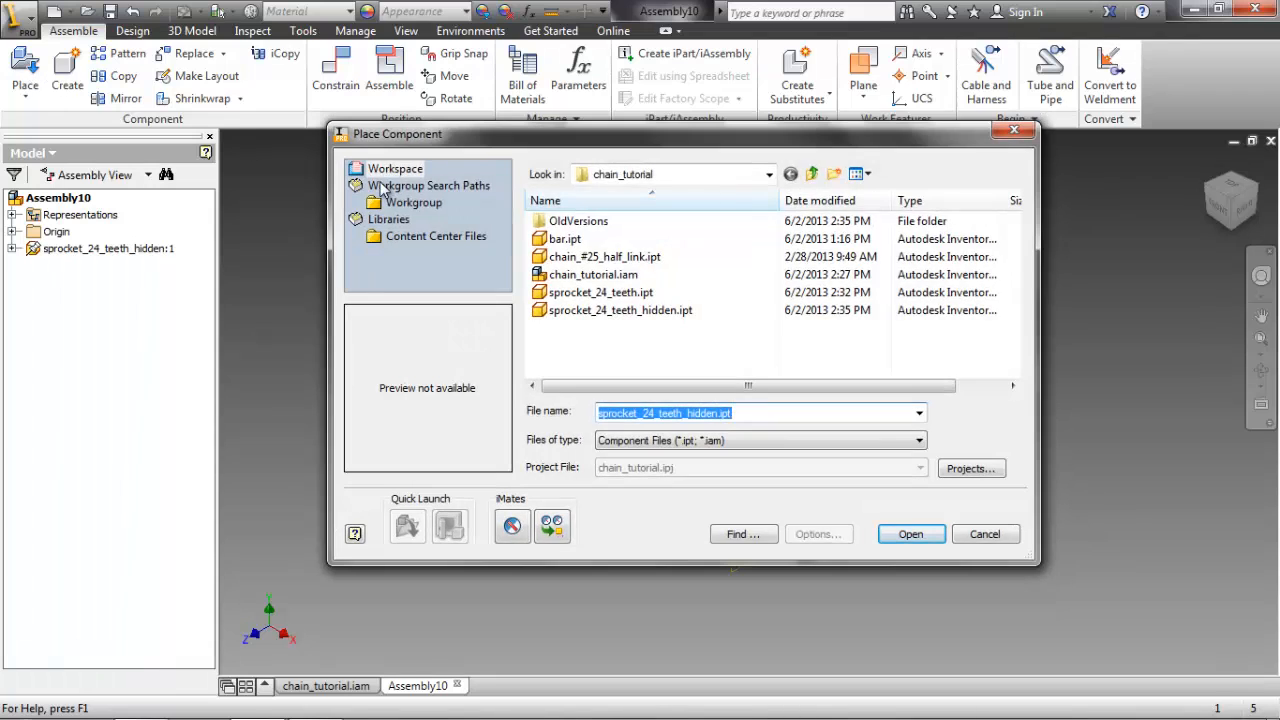
- Place one instance of chain_#25_half_link.ipt in the assembly, beside the lower part of the sprocket
left_click(618, 258)
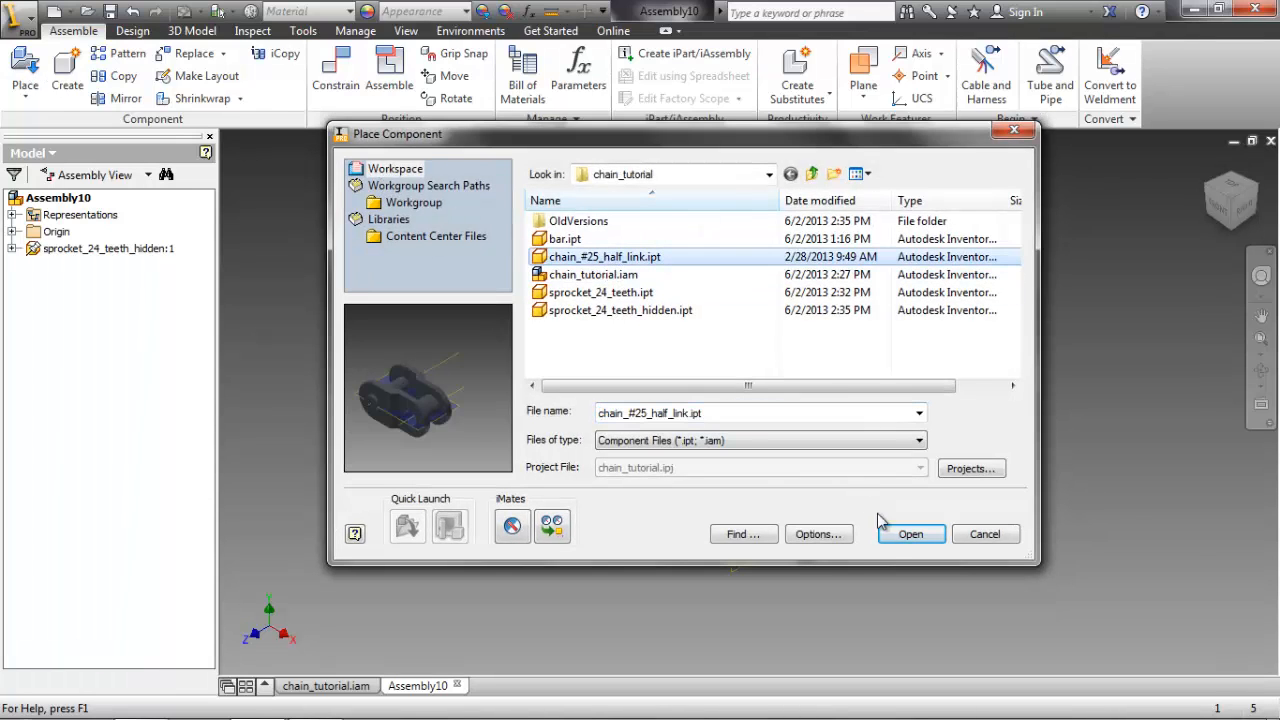
left_click(900, 537)
left_click(530, 413)
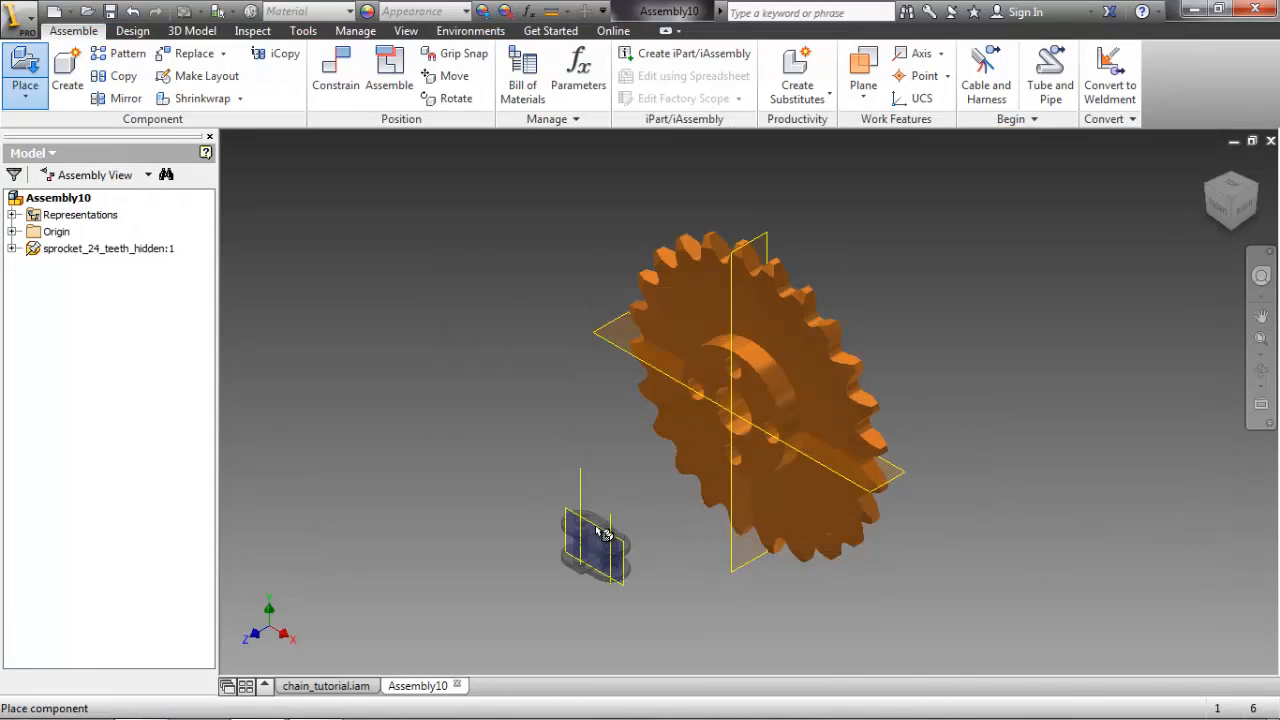
left_click(597, 533)
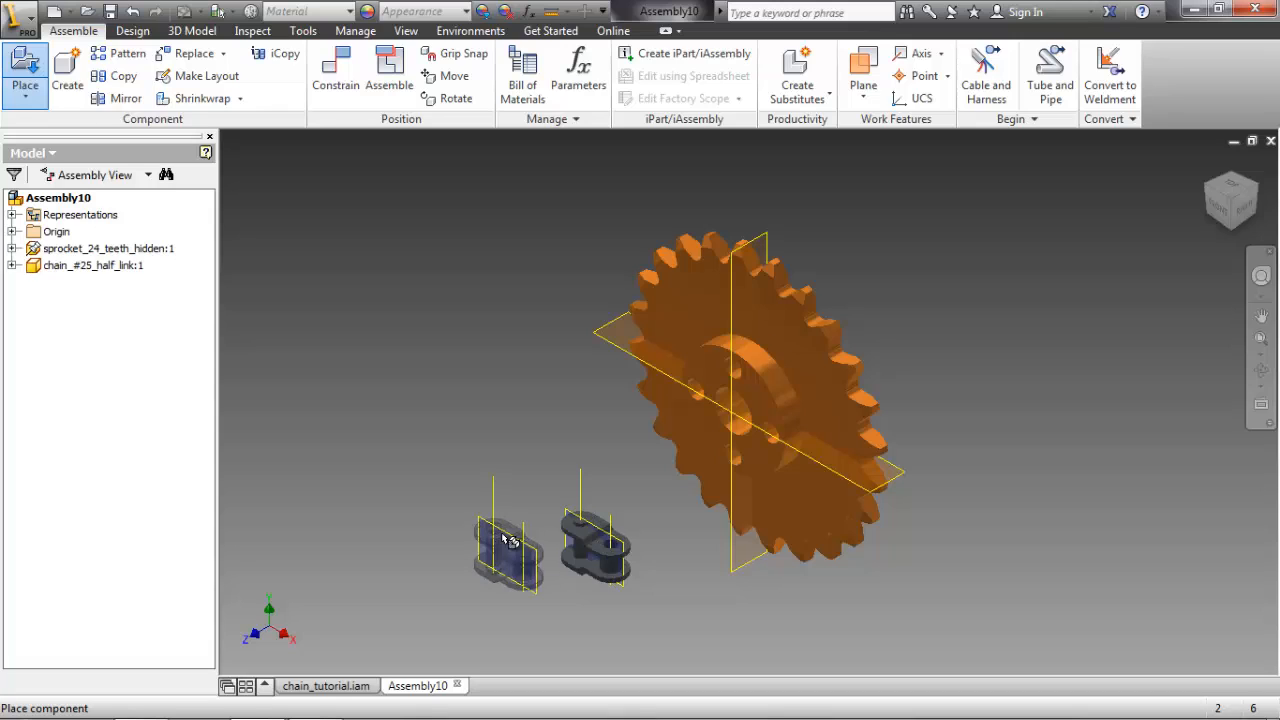
key("Escape")
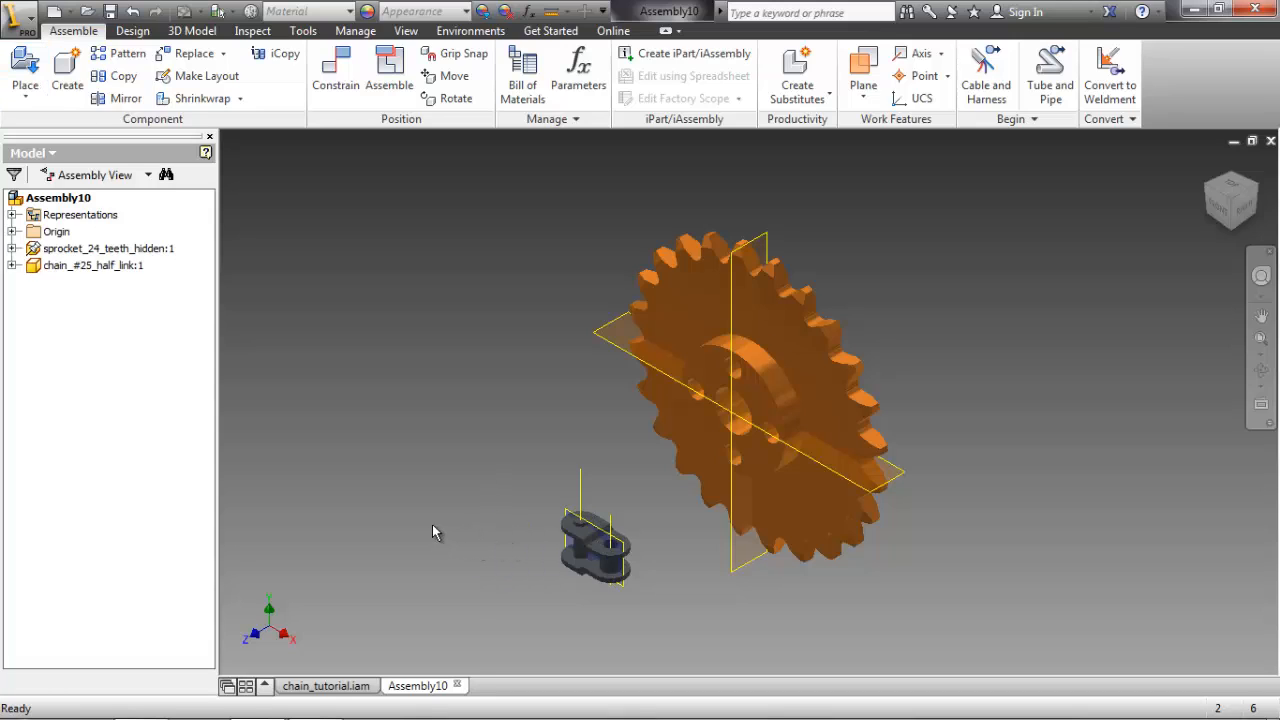
- Apply an opposed Insert constraint with 0.000 in offset between the link roller's circular edge and a tooth-valley edge at the bottom of the sprocket
right_click(431, 524)
left_click(480, 500)
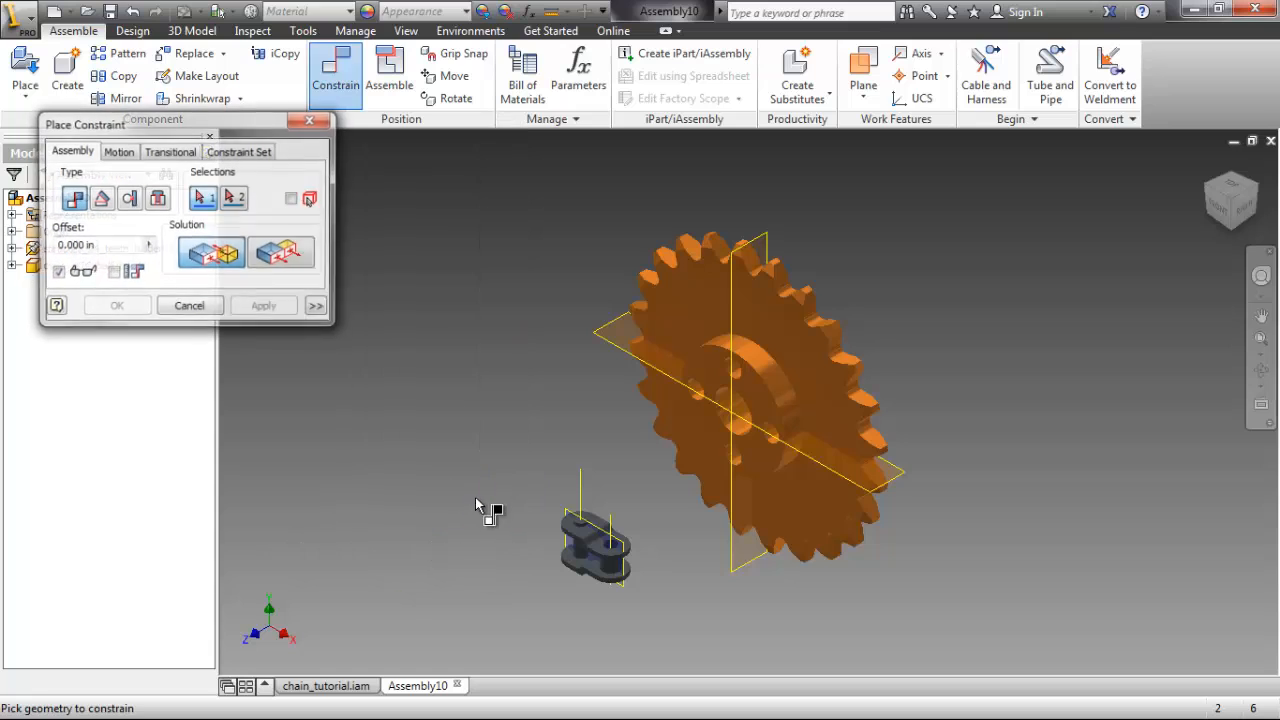
left_click(153, 204)
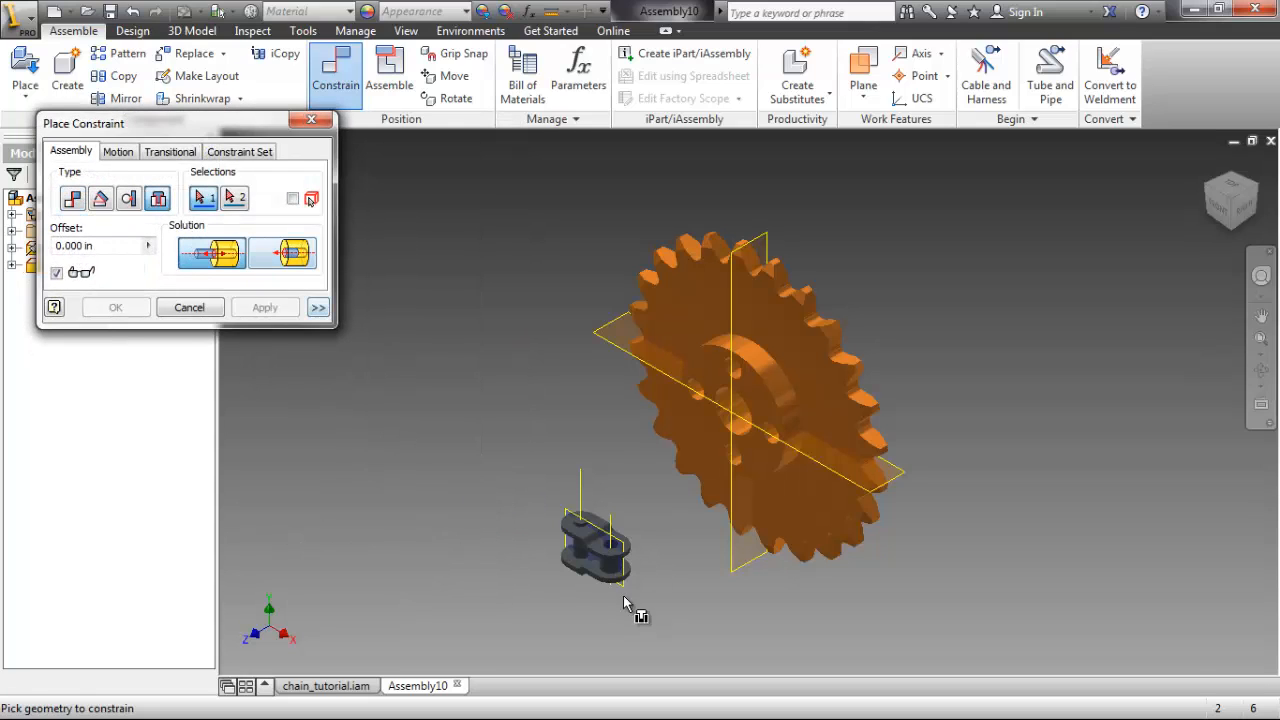
scroll(618, 594, "up", 5)
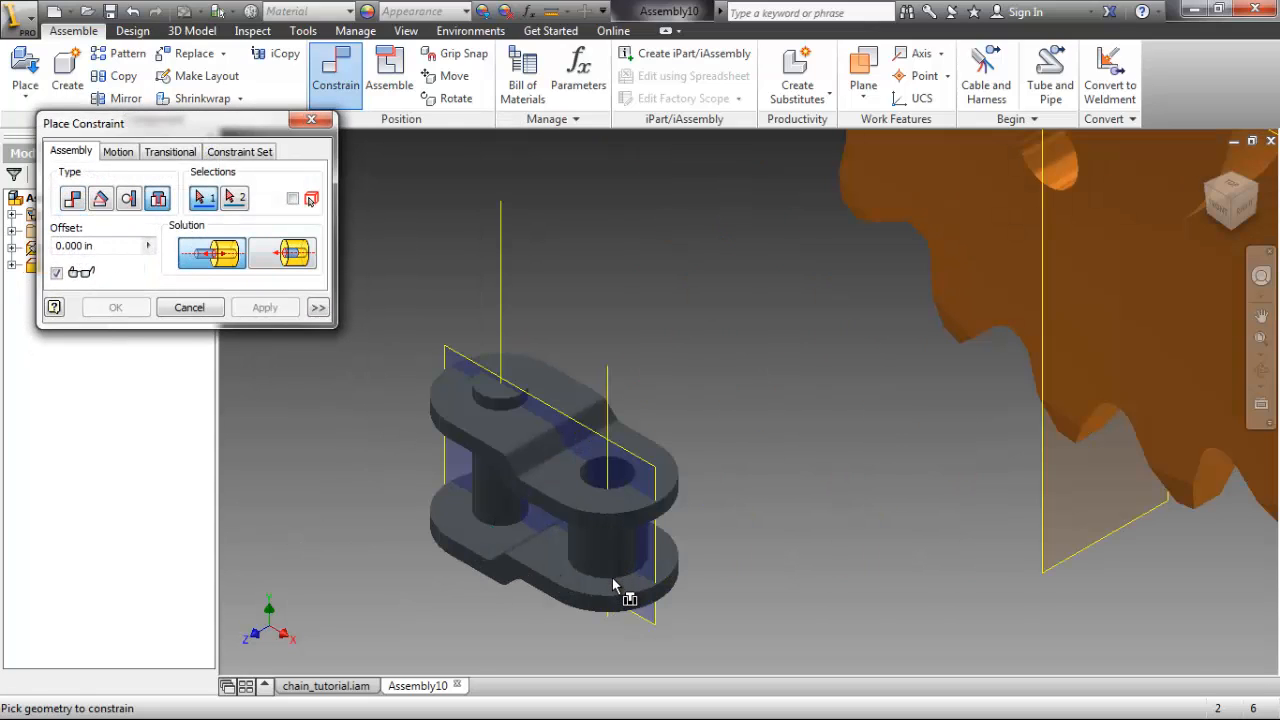
left_click(614, 585)
scroll(880, 586, "down", 4)
scroll(962, 529, "up", 4)
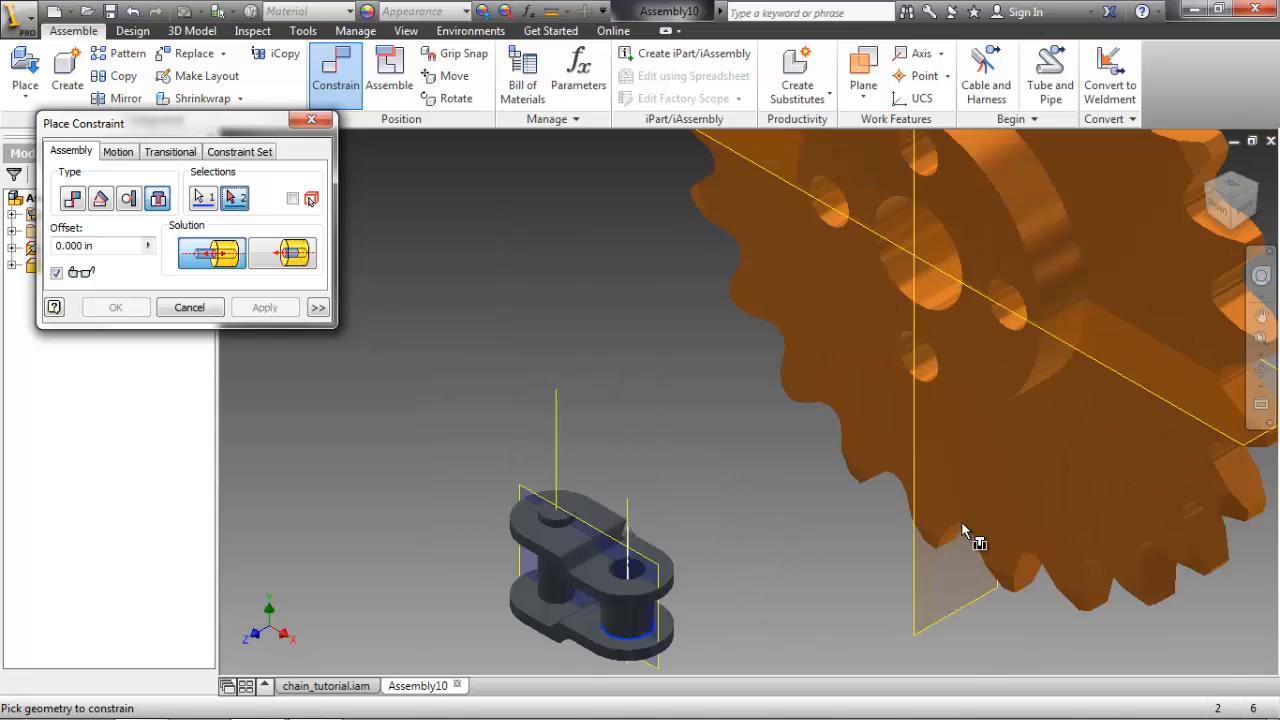
scroll(960, 525, "up", 3)
left_click(958, 522)
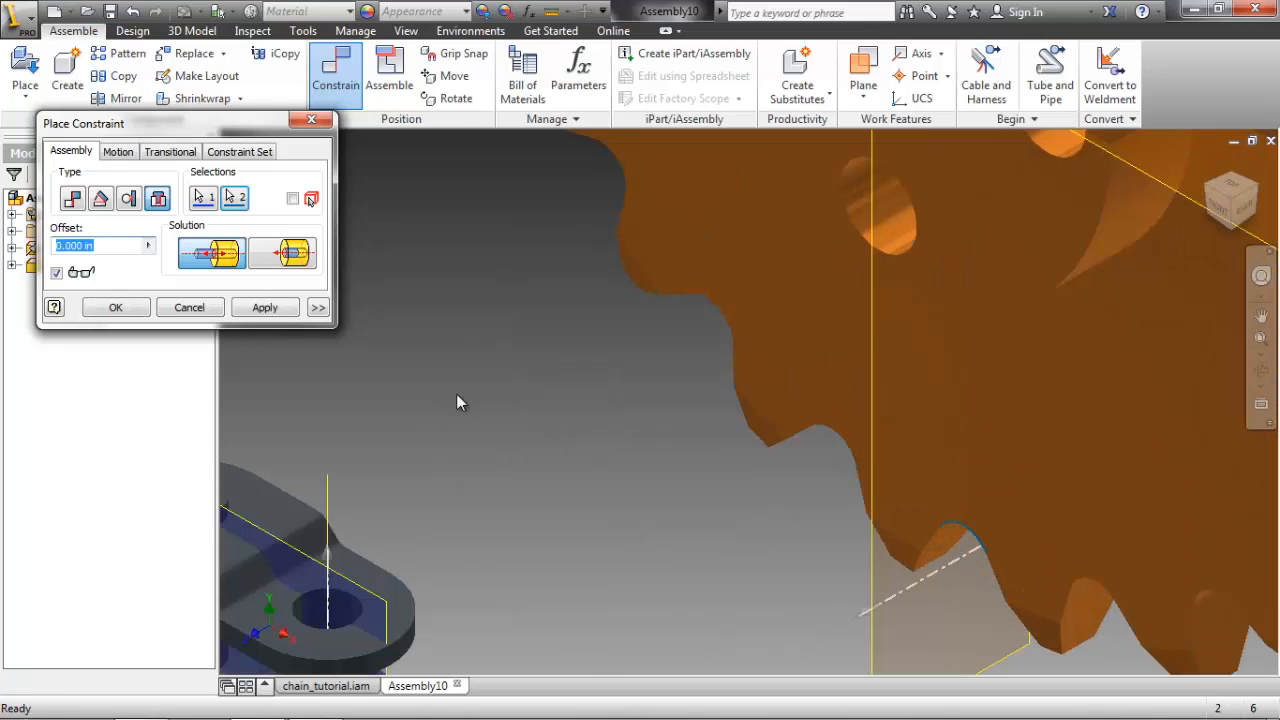
left_click(288, 311)
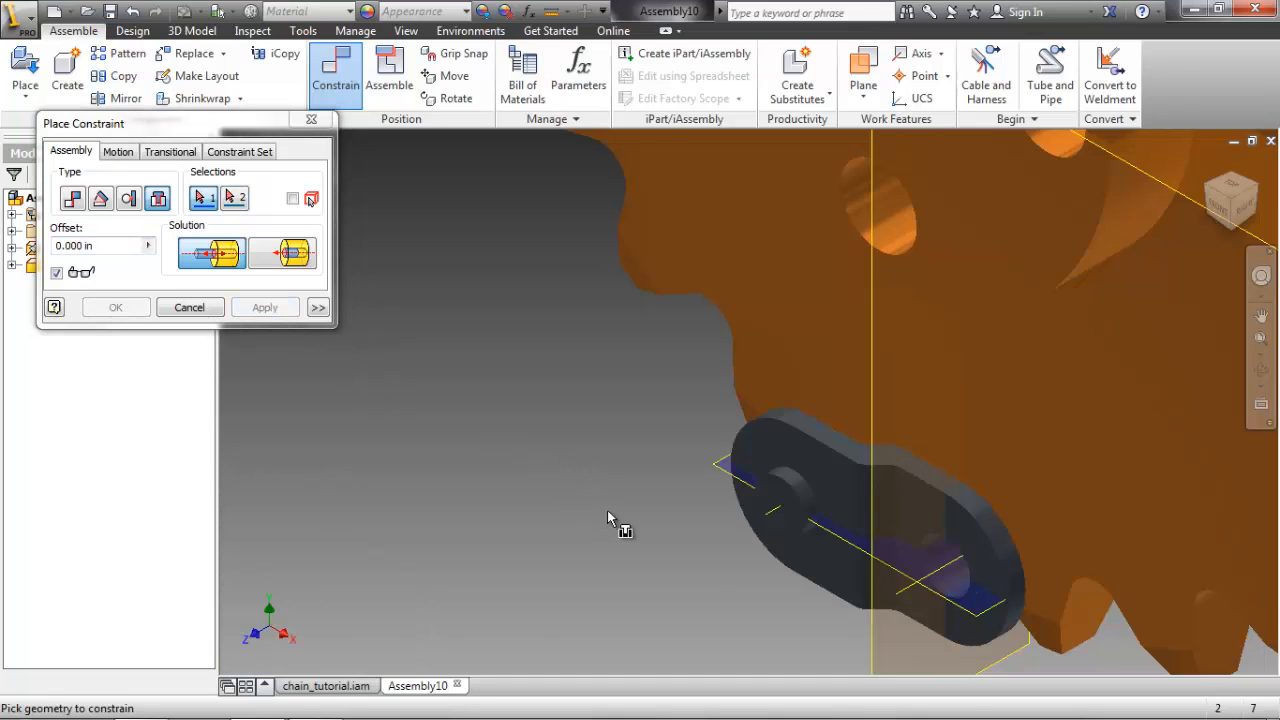
- Mate the axis of the link's other pin to the axis of the adjacent sprocket tooth valley with 0.000 in offset, and finish constraining
scroll(609, 510, "down", 3)
middle_click_drag(808, 511, 737, 508)
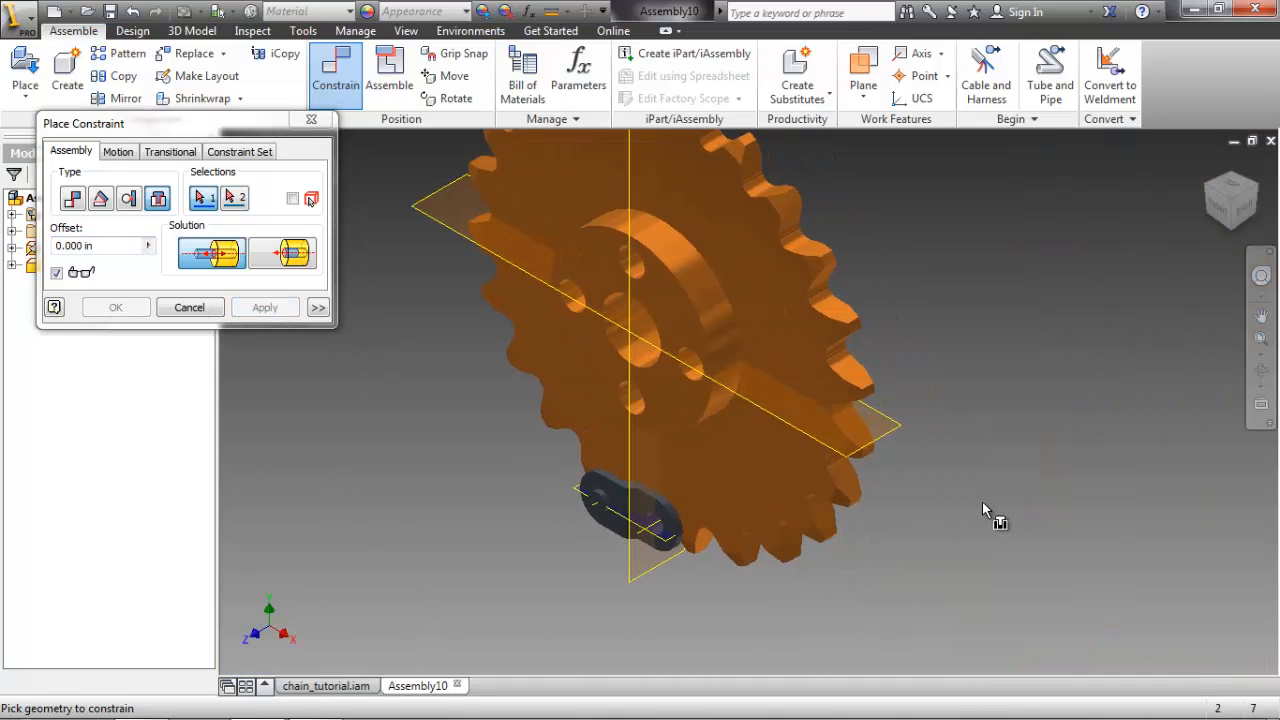
scroll(952, 506, "down", 3)
middle_click_drag(952, 506, 951, 424, "shift")
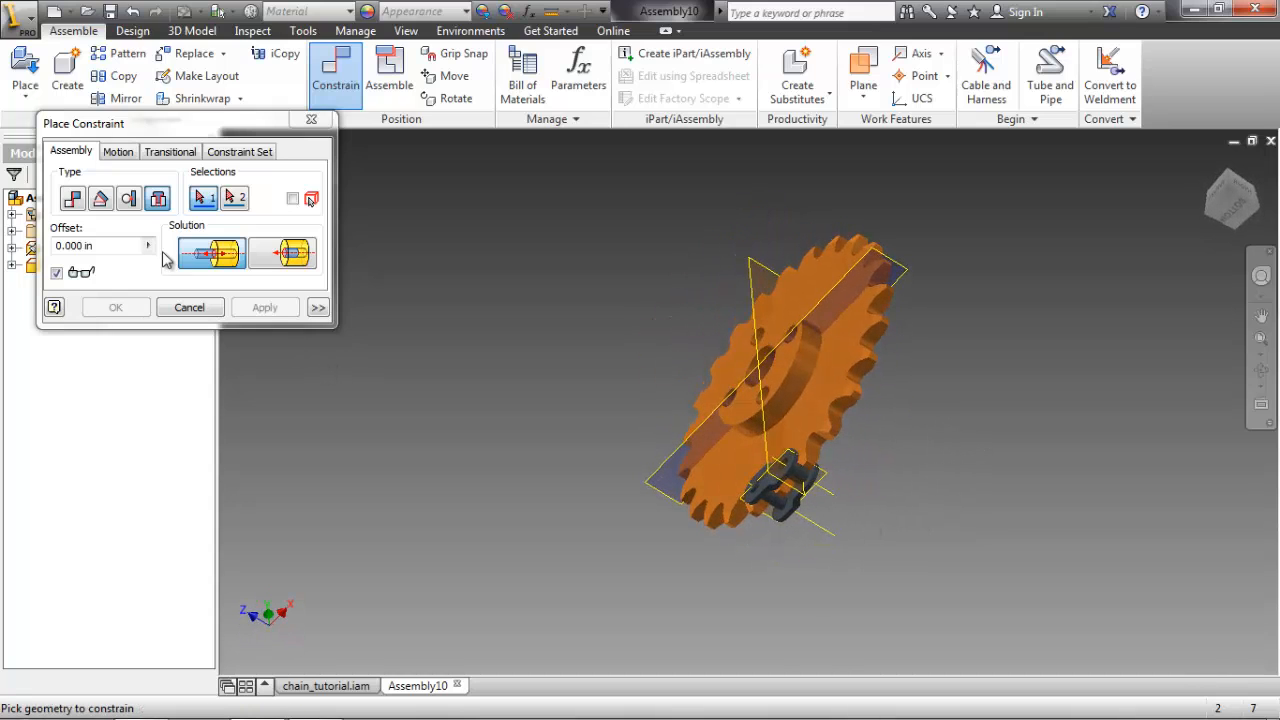
left_click(72, 198)
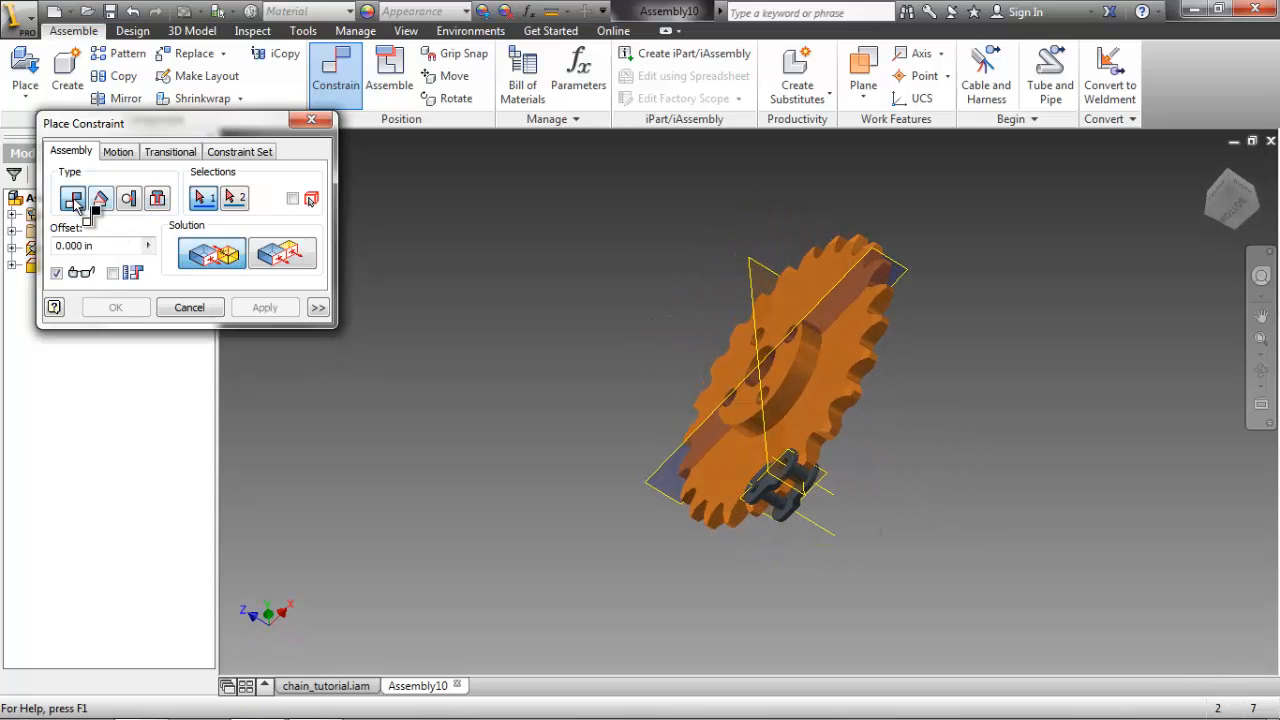
scroll(776, 513, "up", 3)
left_click(794, 503)
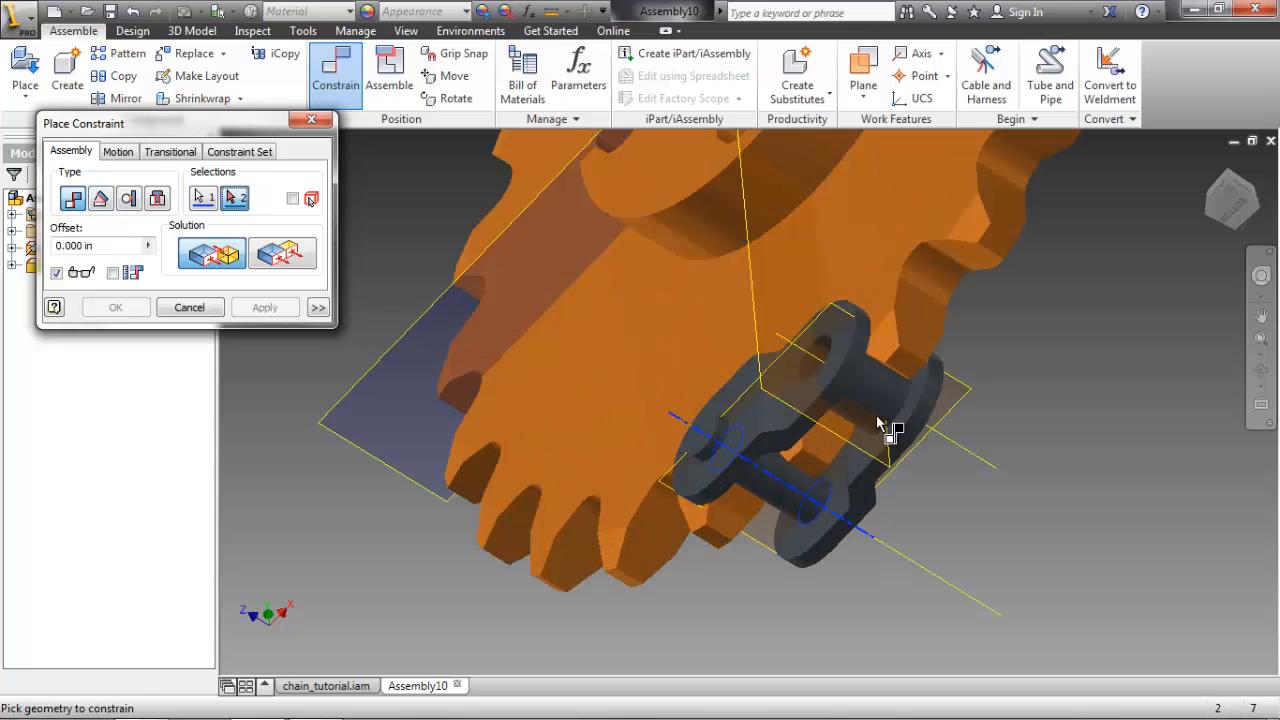
scroll(937, 278, "up", 2)
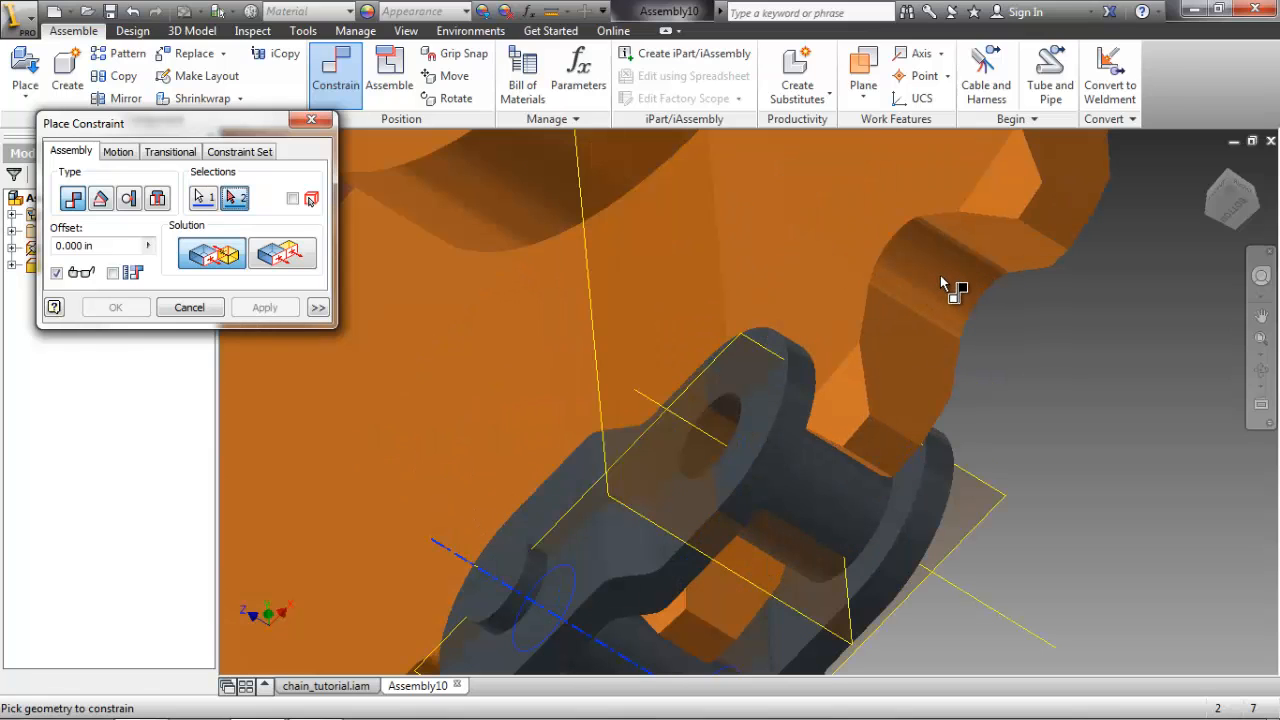
left_click(941, 283)
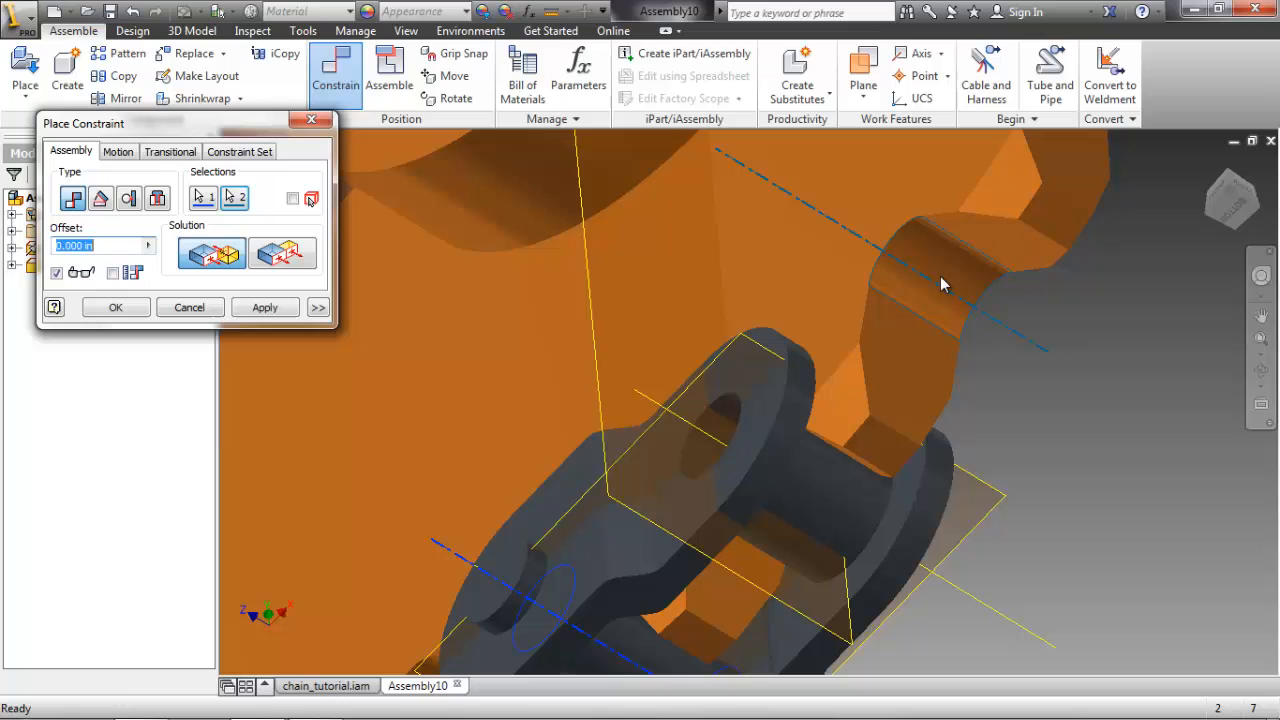
left_click(283, 314)
scroll(600, 436, "down", 4)
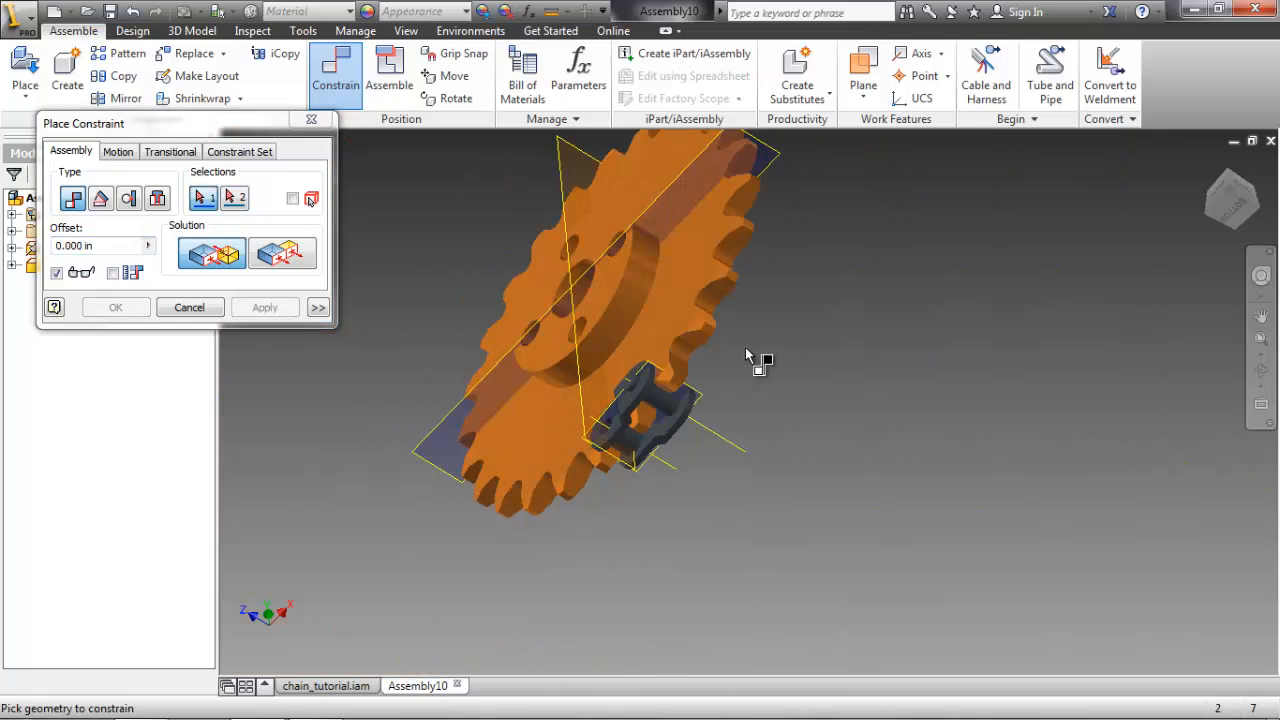
left_click(210, 307)
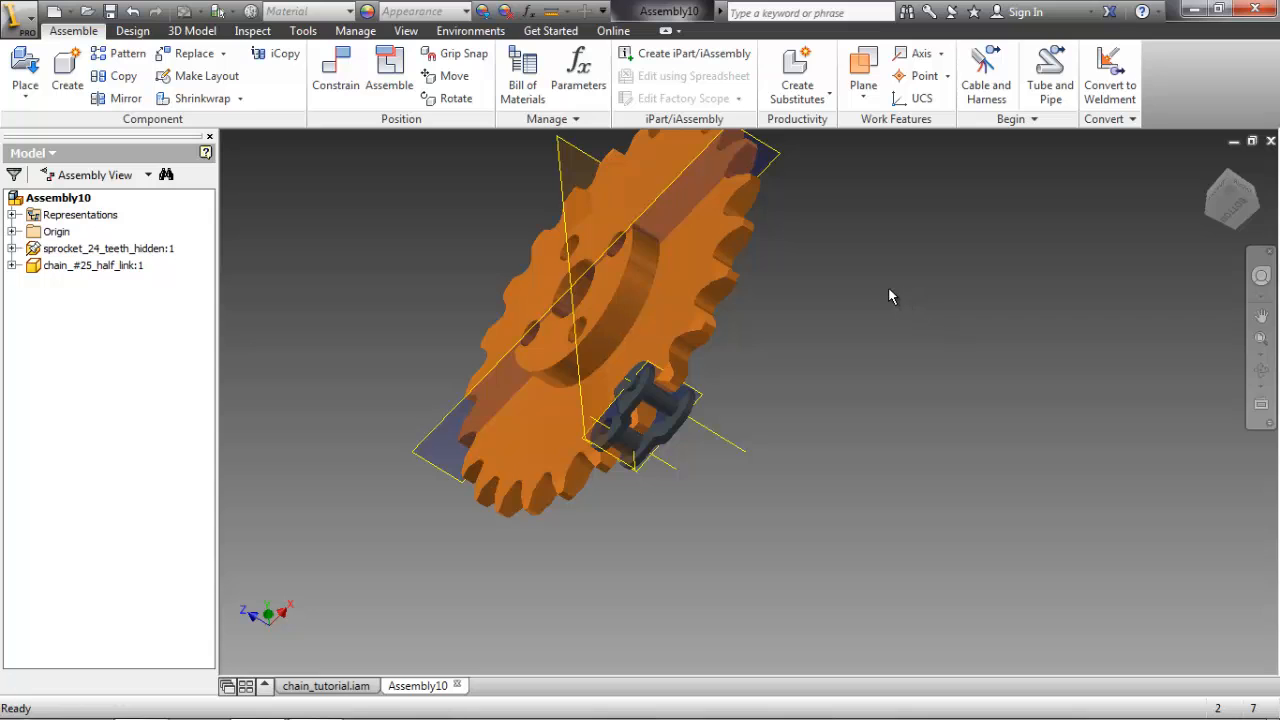
- Create a circular pattern of the chain link around the sprocket's center axis with 12 instances at an angle of 360/24 degrees
middle_click_drag(891, 297, 993, 394, "shift")
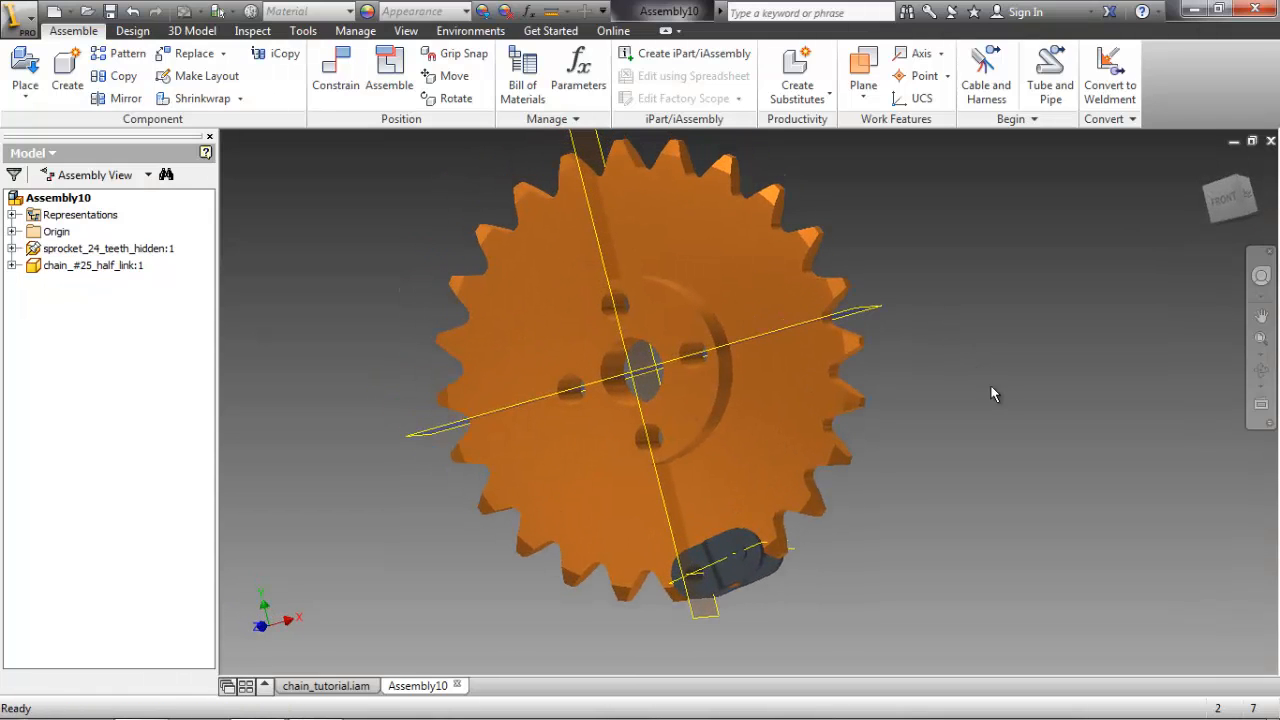
left_click(143, 58)
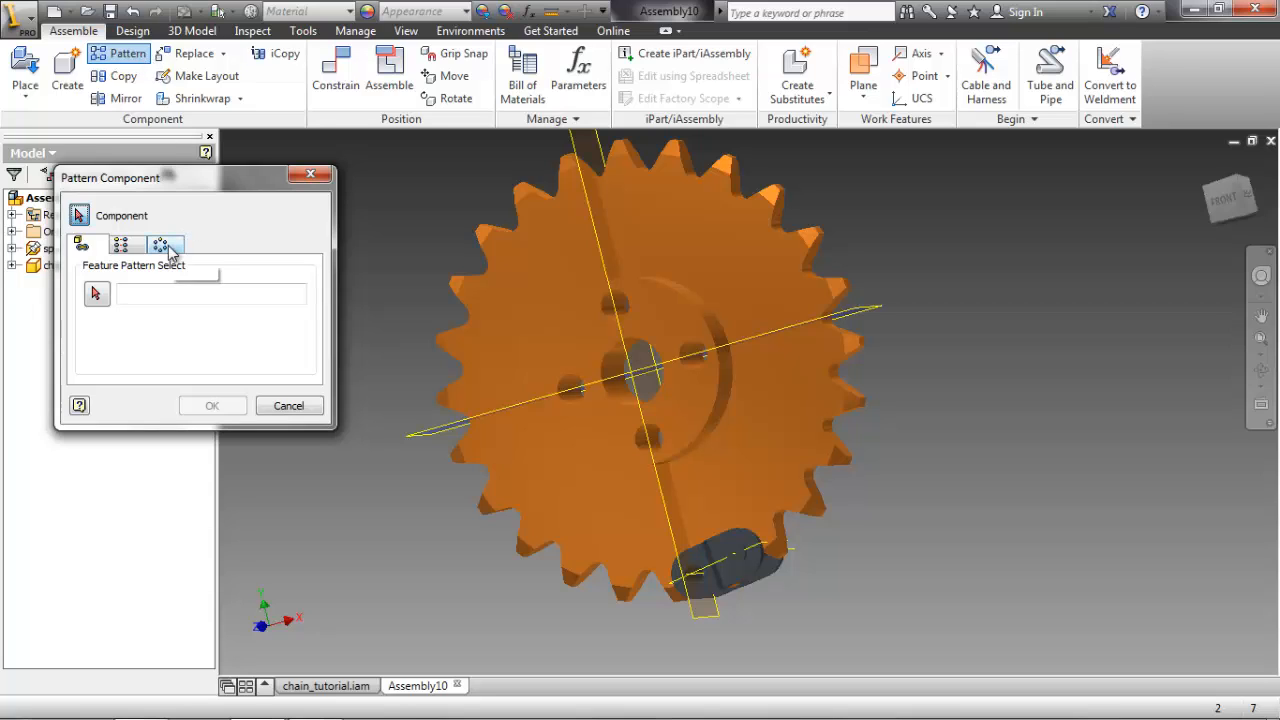
left_click(163, 246)
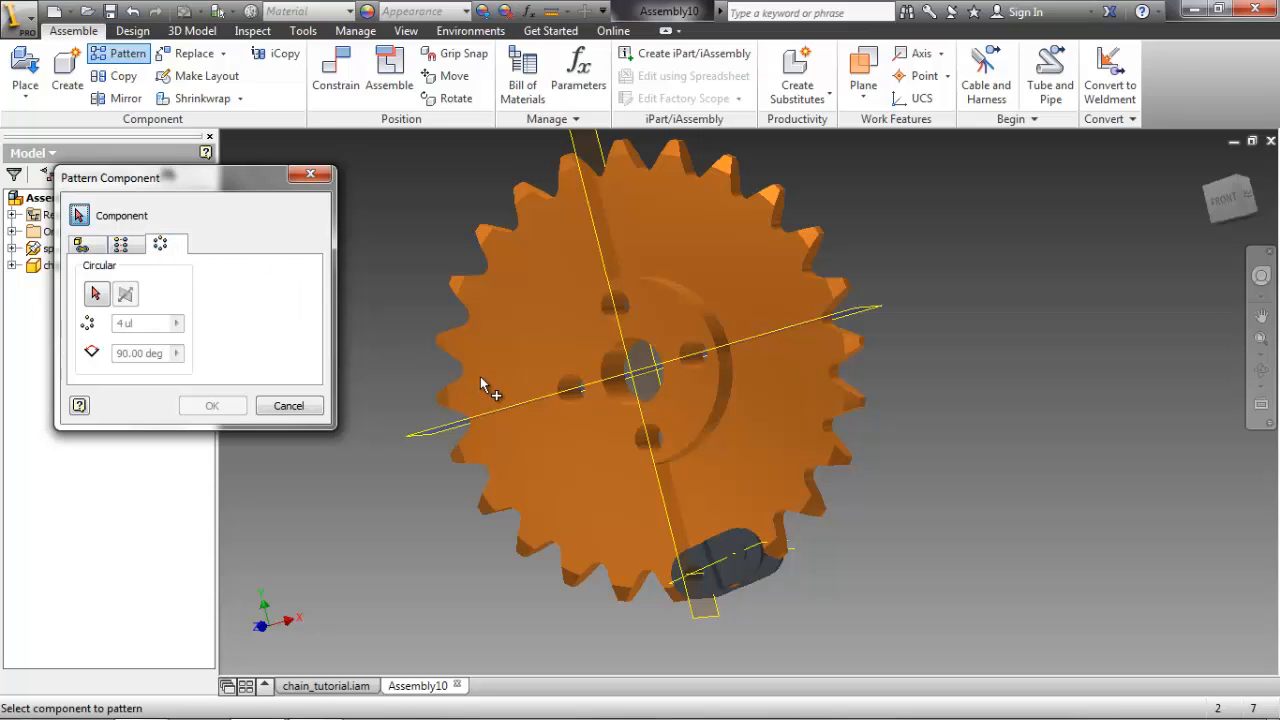
left_click(716, 549)
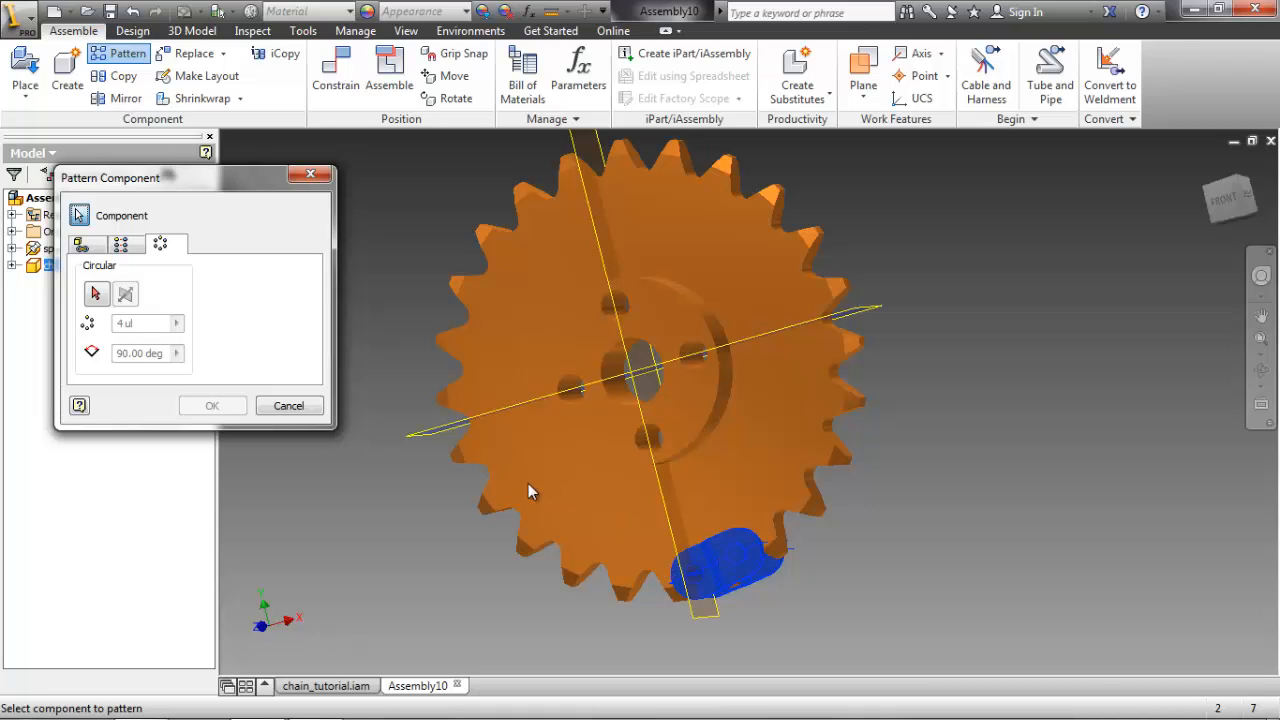
left_click(96, 294)
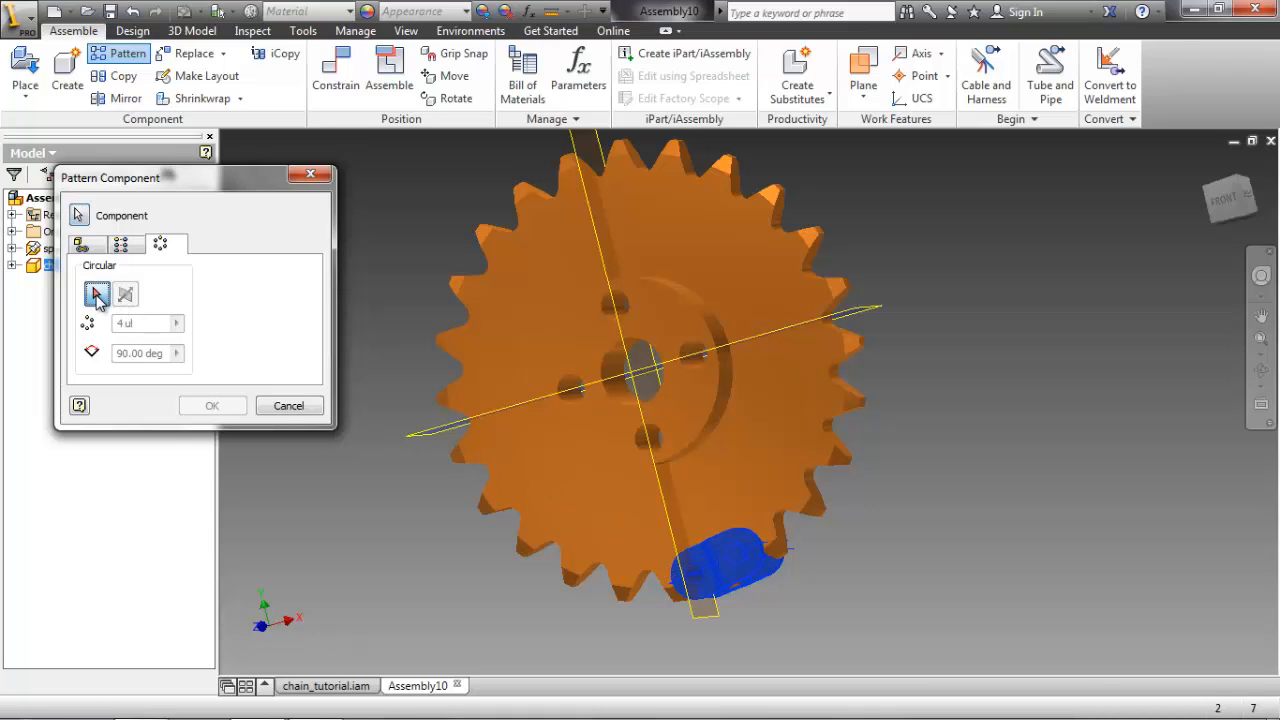
left_click(619, 397)
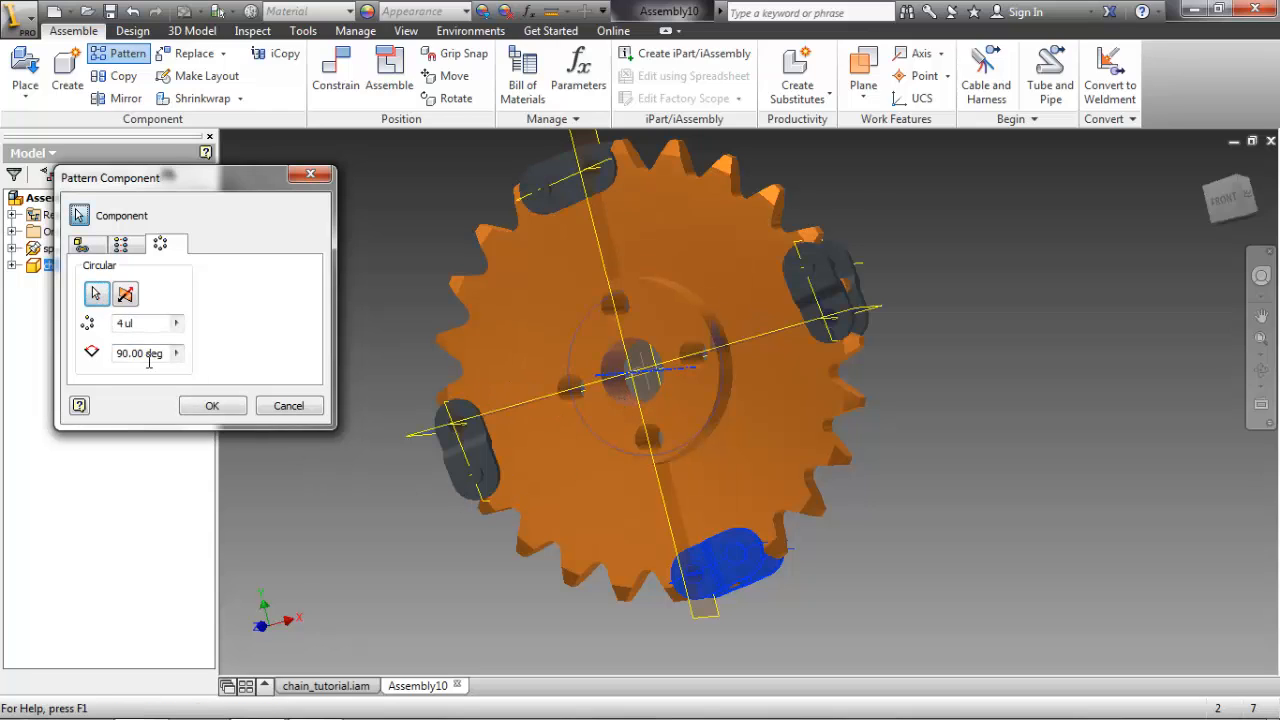
double_click(122, 323)
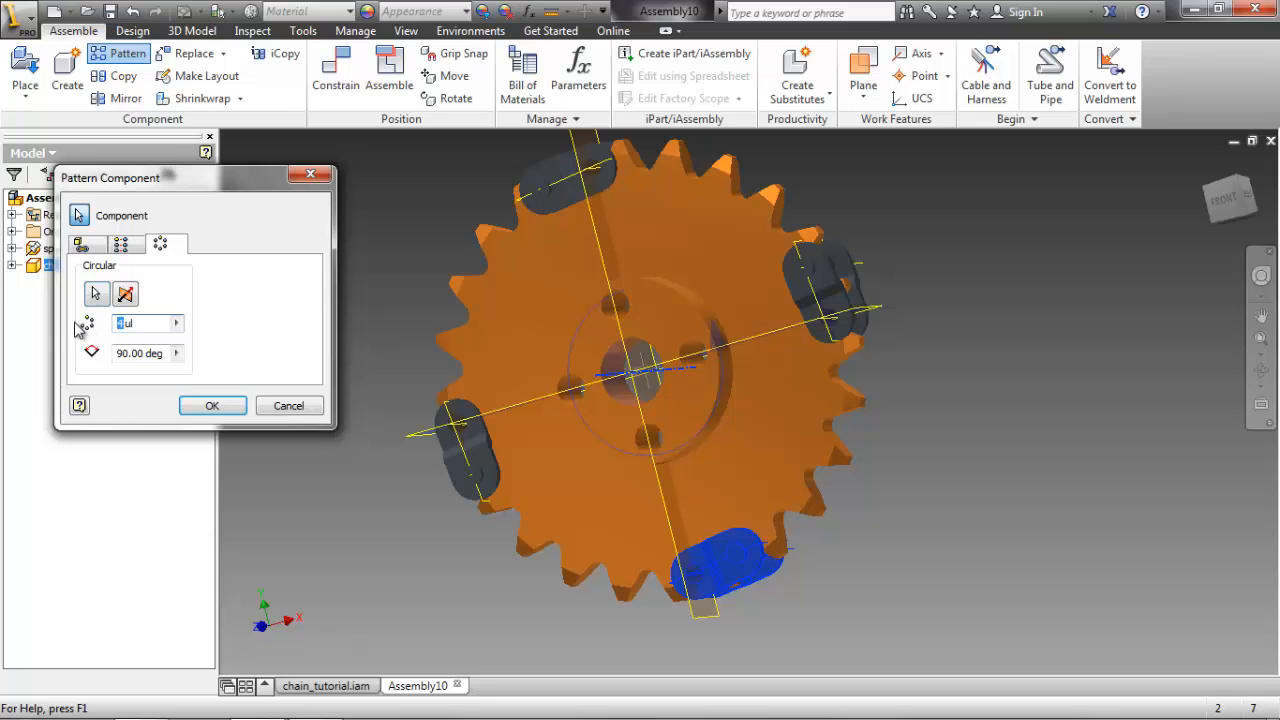
type("12")
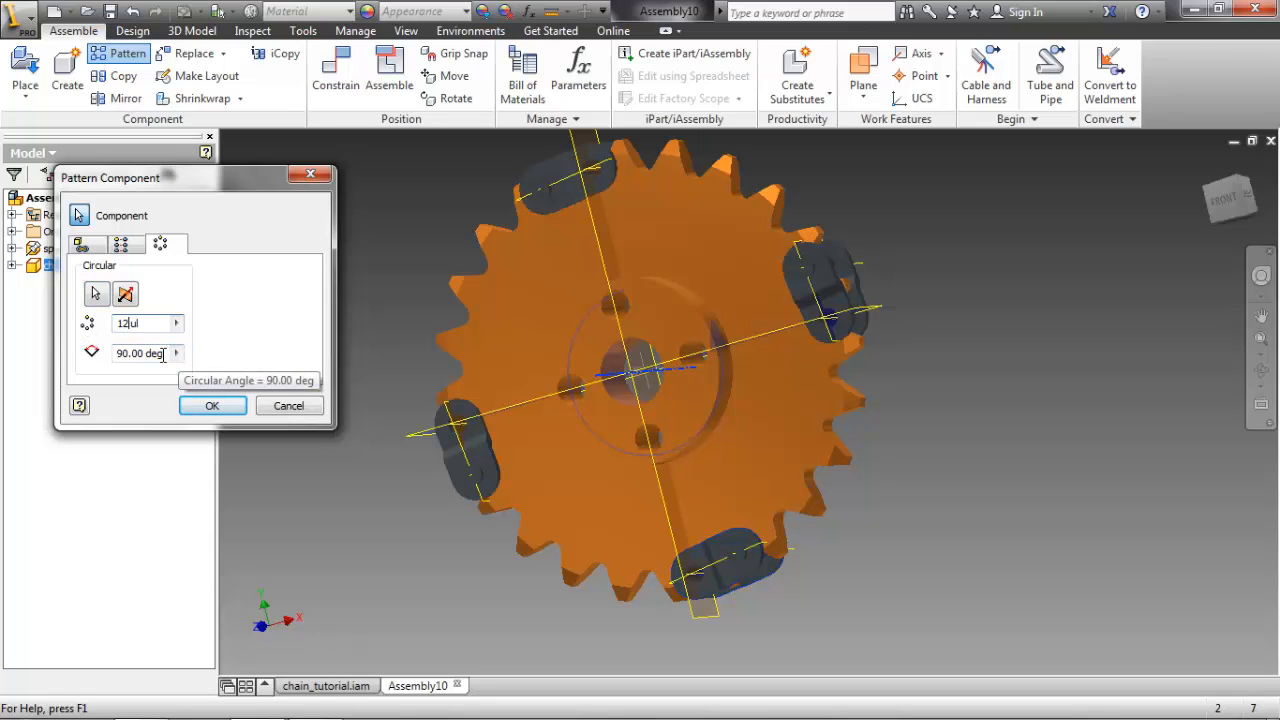
key("Tab")
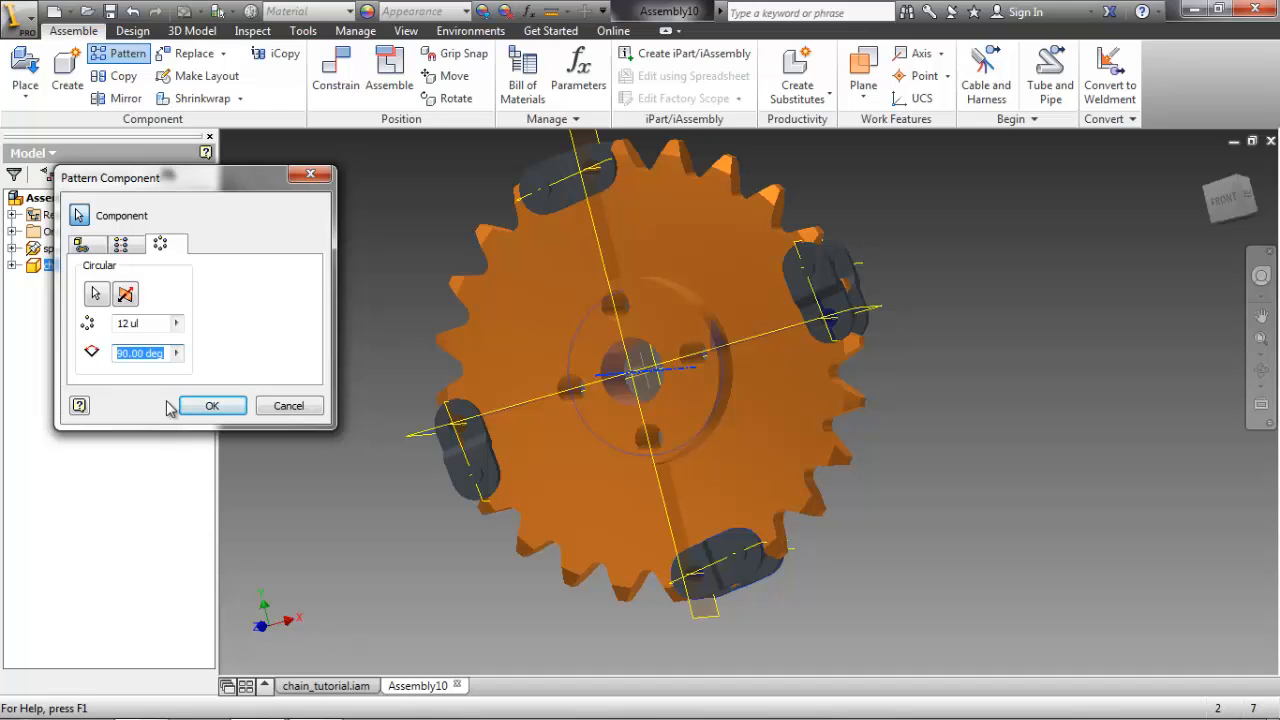
type("36")
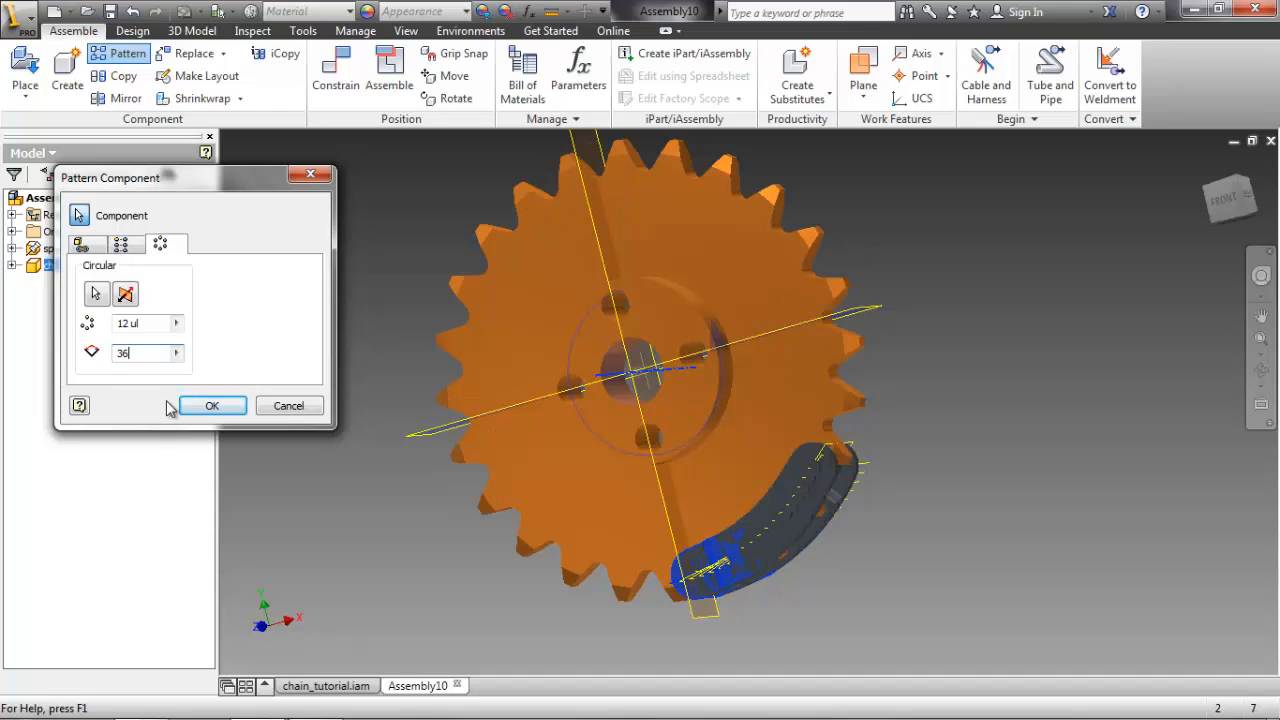
type("0/24")
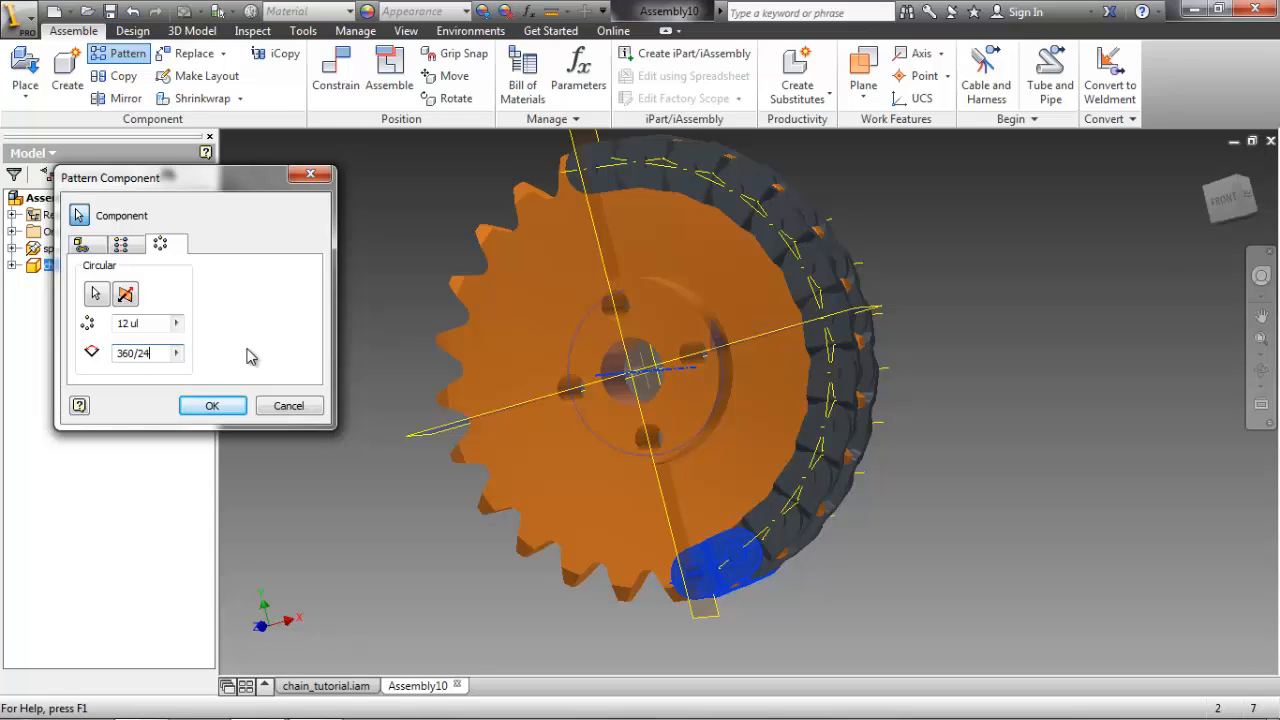
left_click(211, 406)
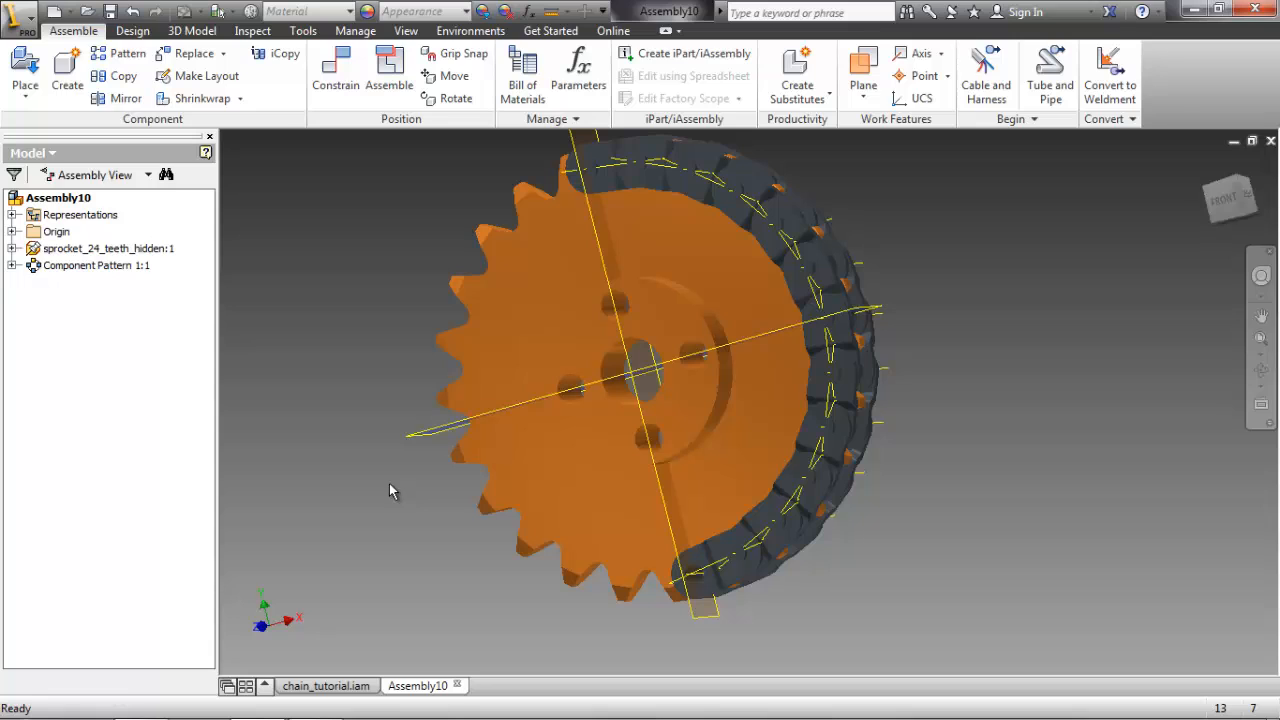
- Save the assembly as sprocket_24_teeth_12_links.iam in the chain_tutorial folder, leaving the chain link part unsaved
left_click(30, 18)
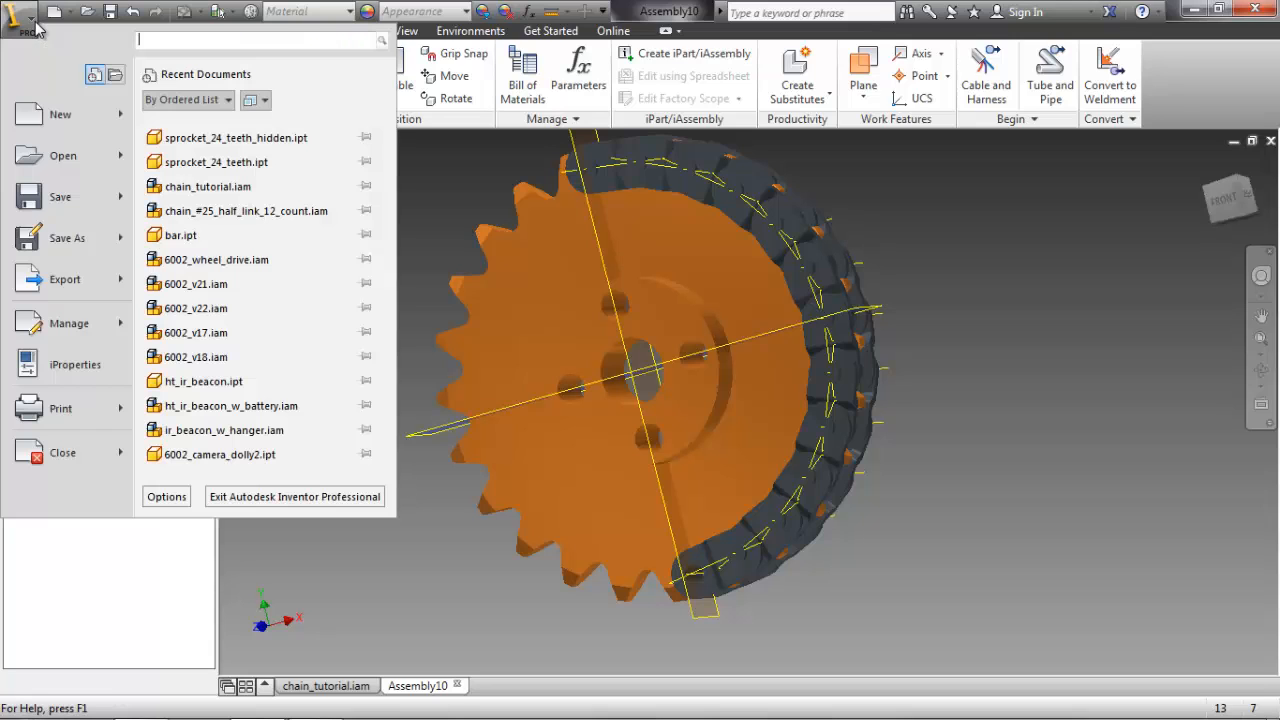
left_click(86, 241)
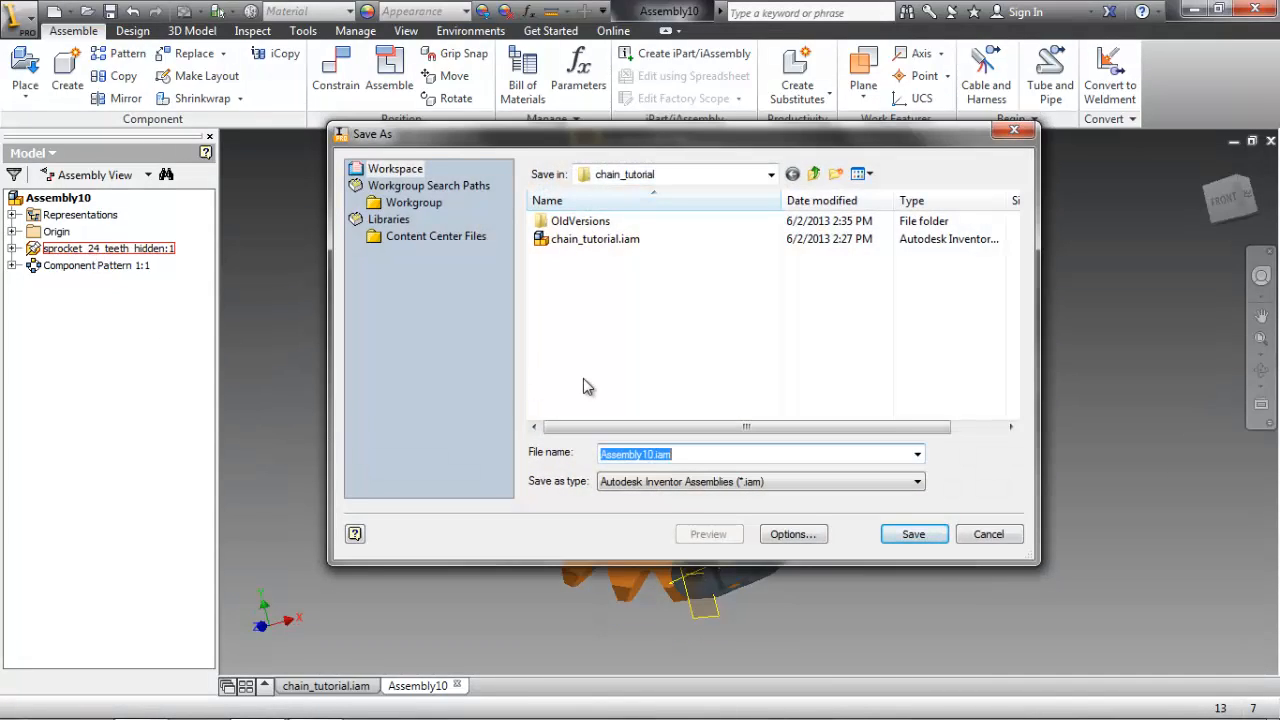
type("sprocket_24_teeth")
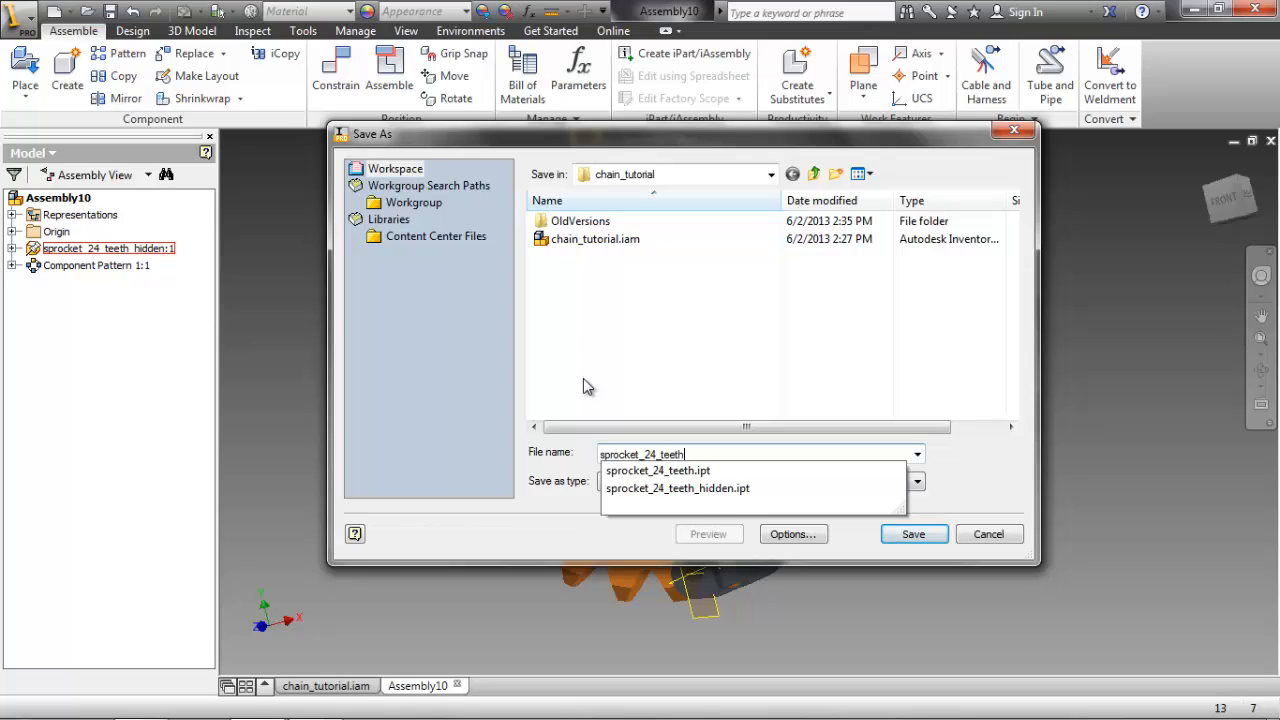
type("_12_links")
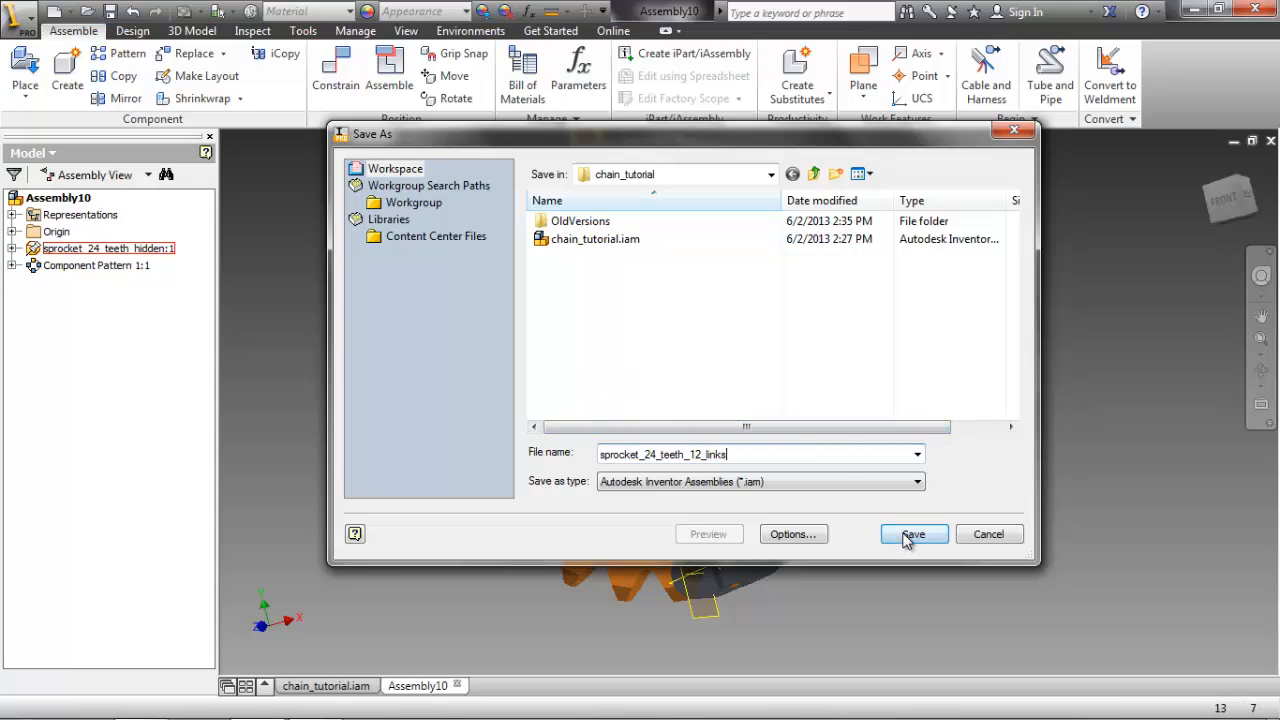
left_click(909, 534)
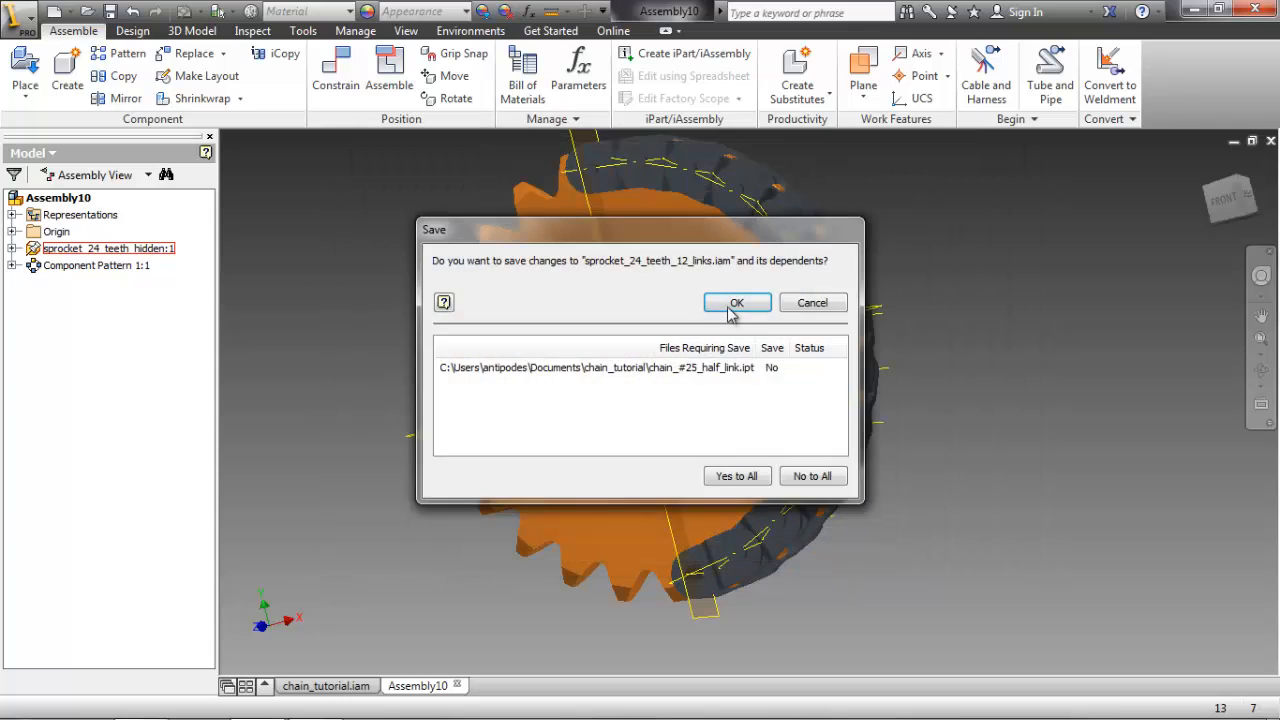
left_click(733, 303)
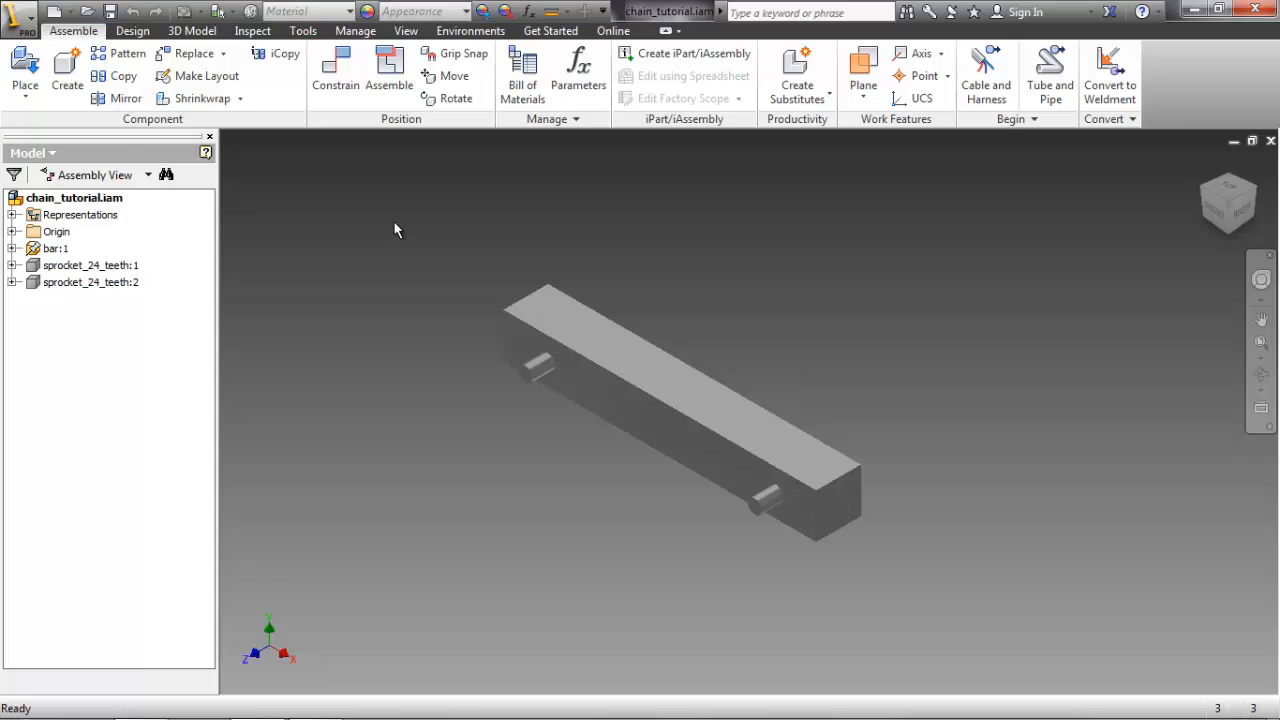
- Place two instances of sprocket_24_teeth_12_links.iam in the chain_tutorial assembly, in front of the bar
left_click(25, 65)
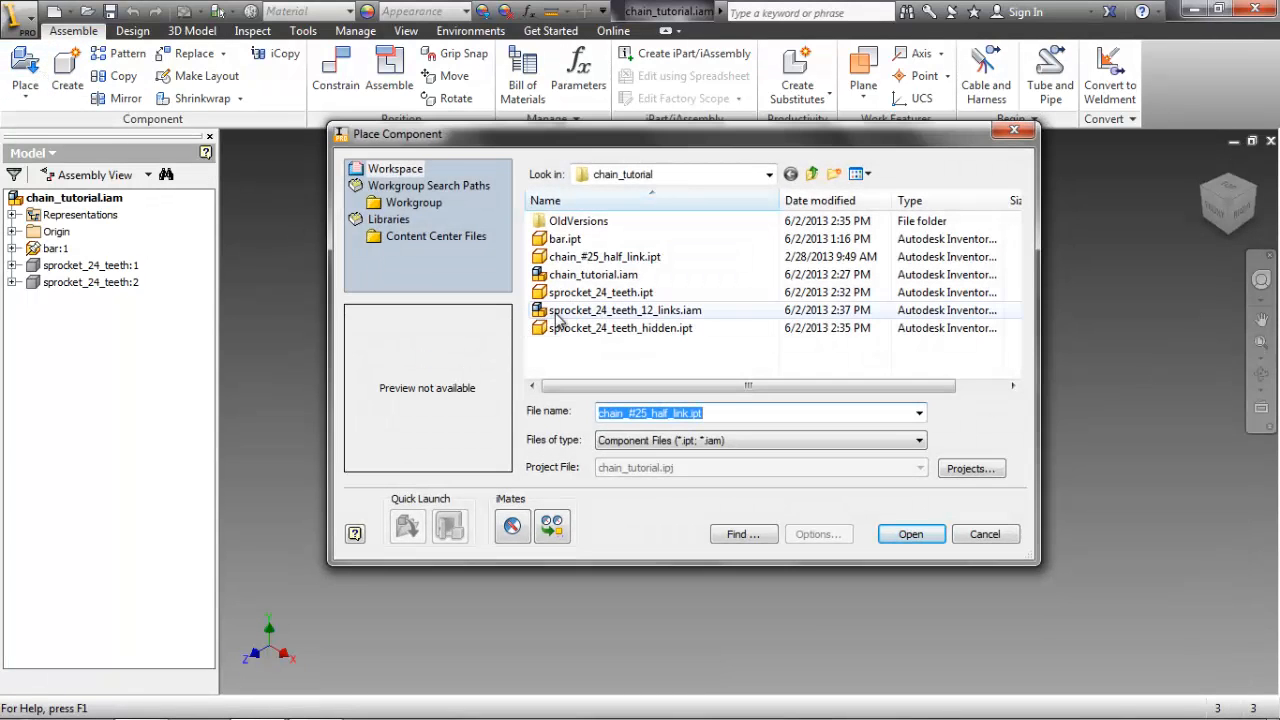
left_click(625, 310)
left_click(905, 535)
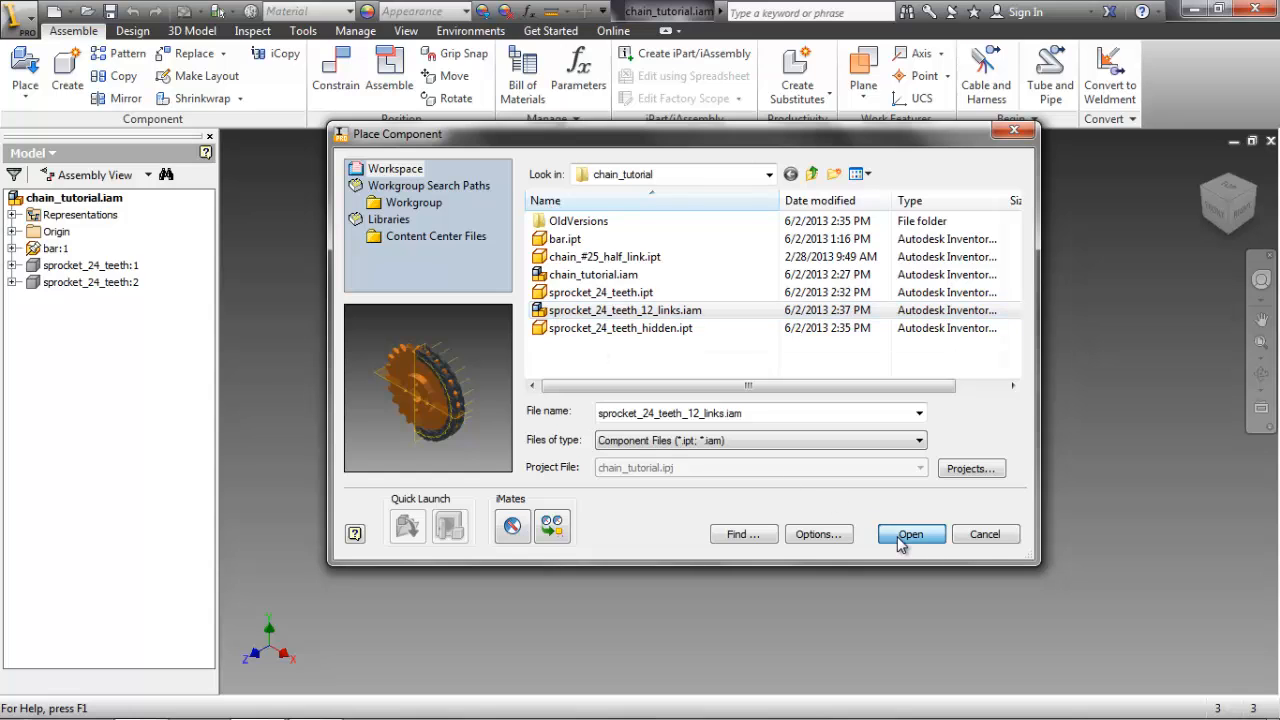
left_click(460, 510)
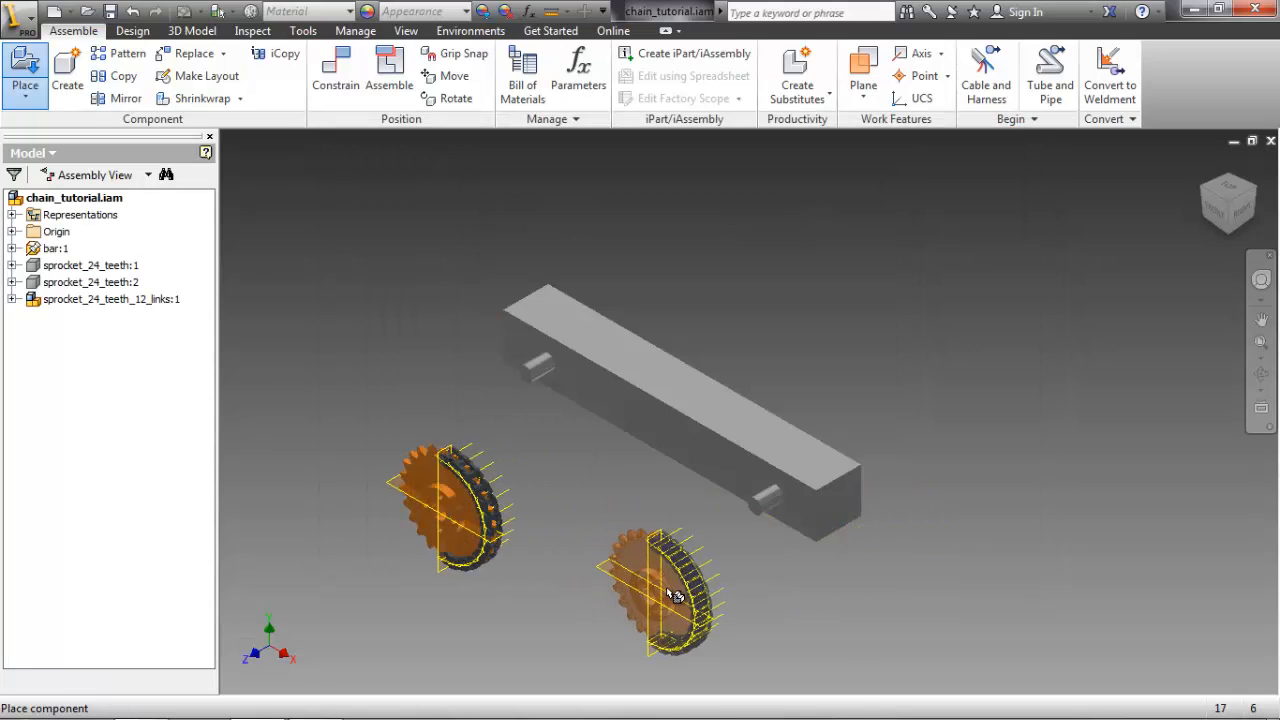
left_click(662, 590)
- Apply an opposed Insert constraint with 0.000 in offset between the first sprocket's center bore edge and the base of the bar's left shaft
right_click(557, 512)
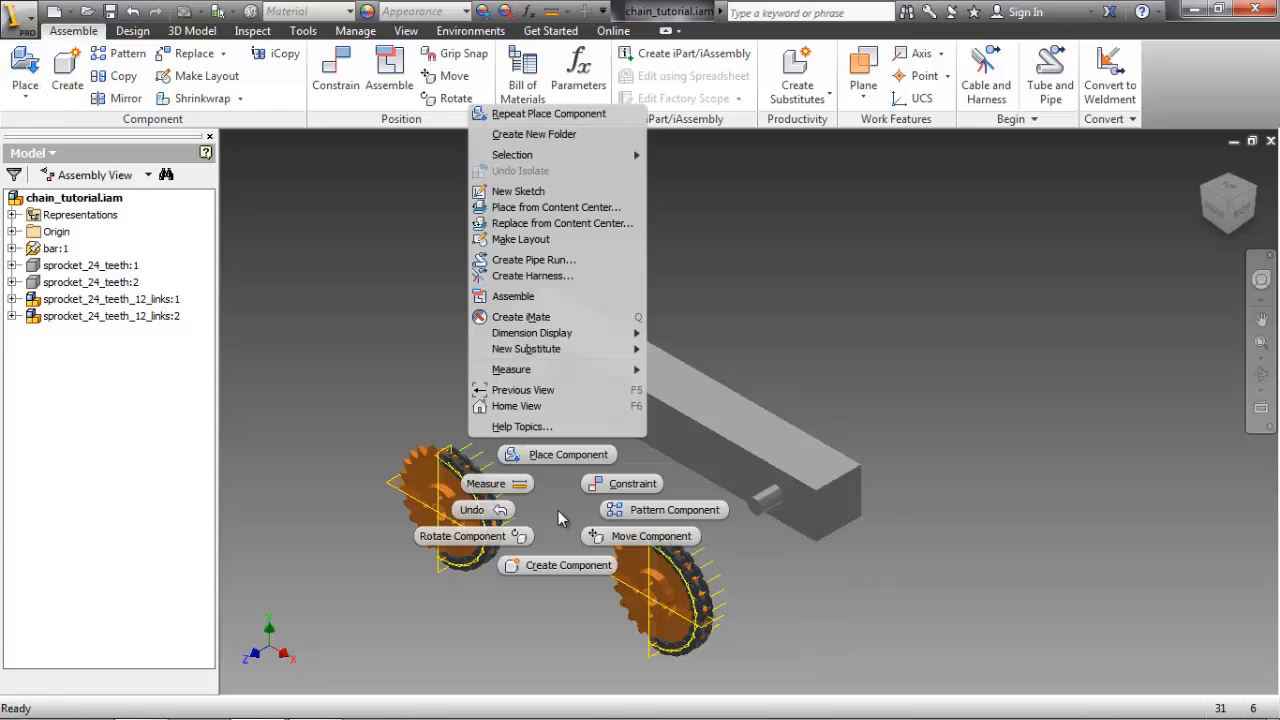
left_click(612, 484)
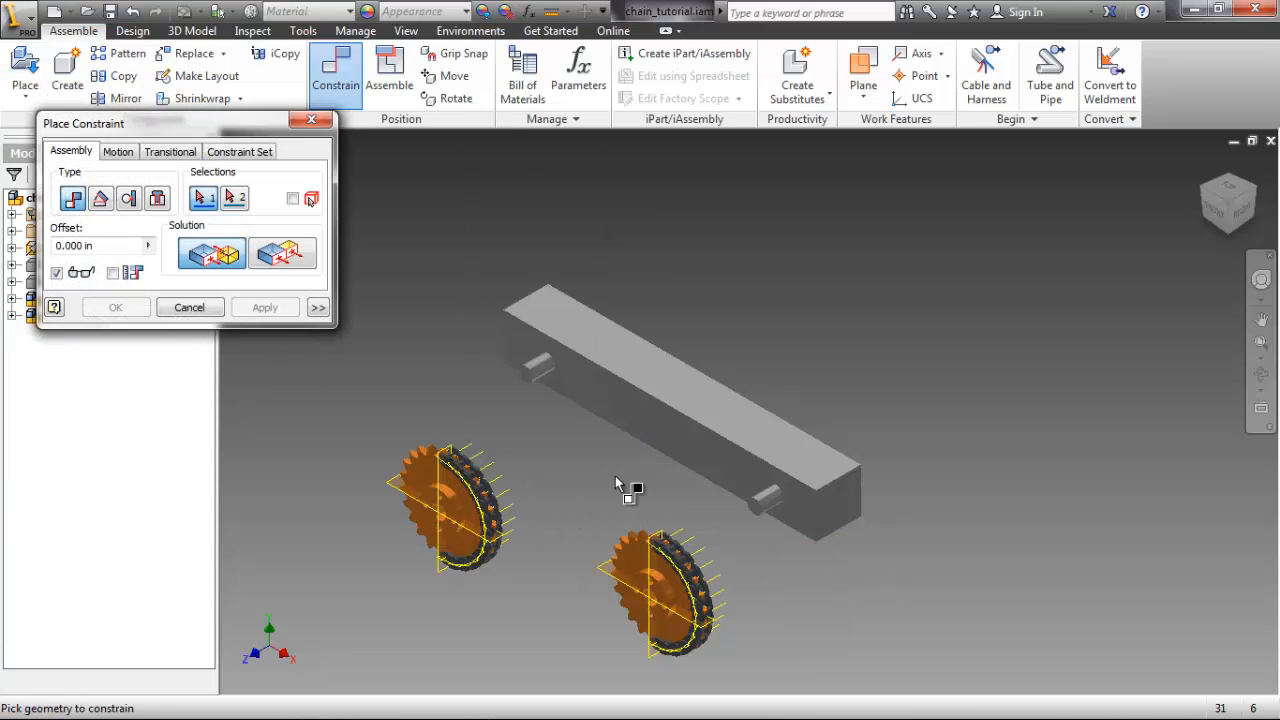
left_click(157, 199)
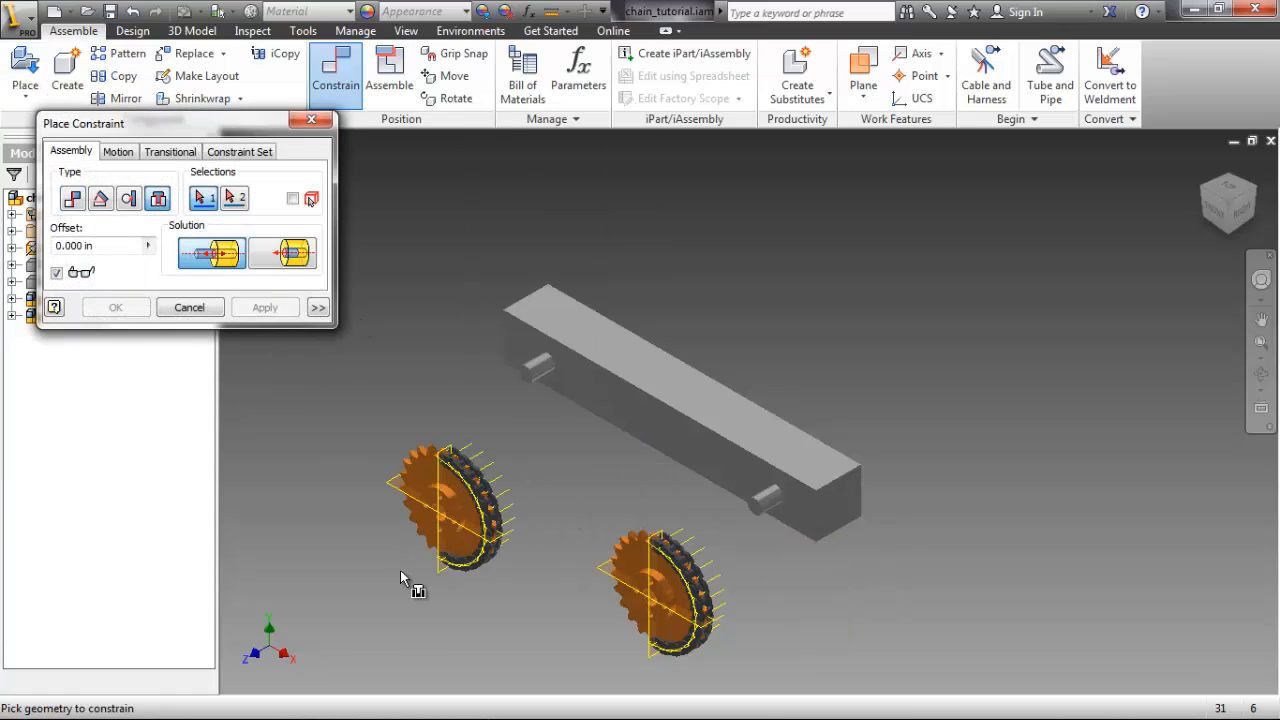
scroll(447, 523, "down", 2)
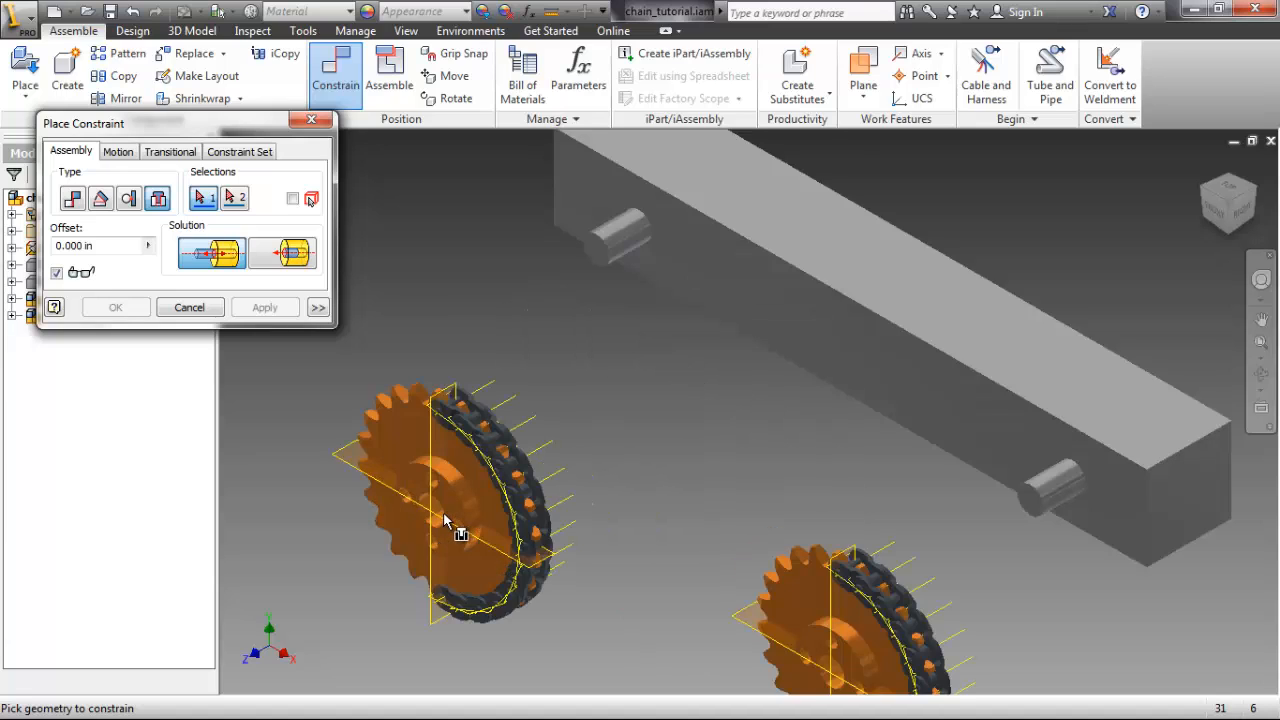
left_click(447, 521)
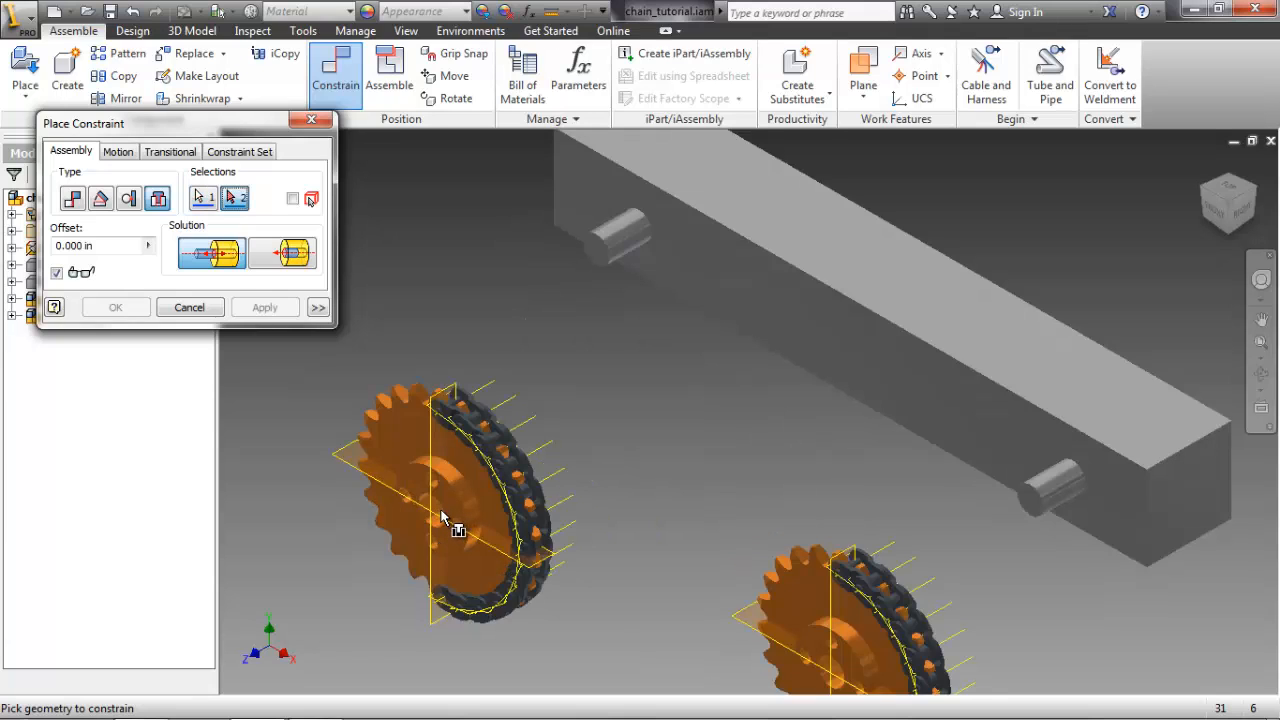
left_click(651, 228)
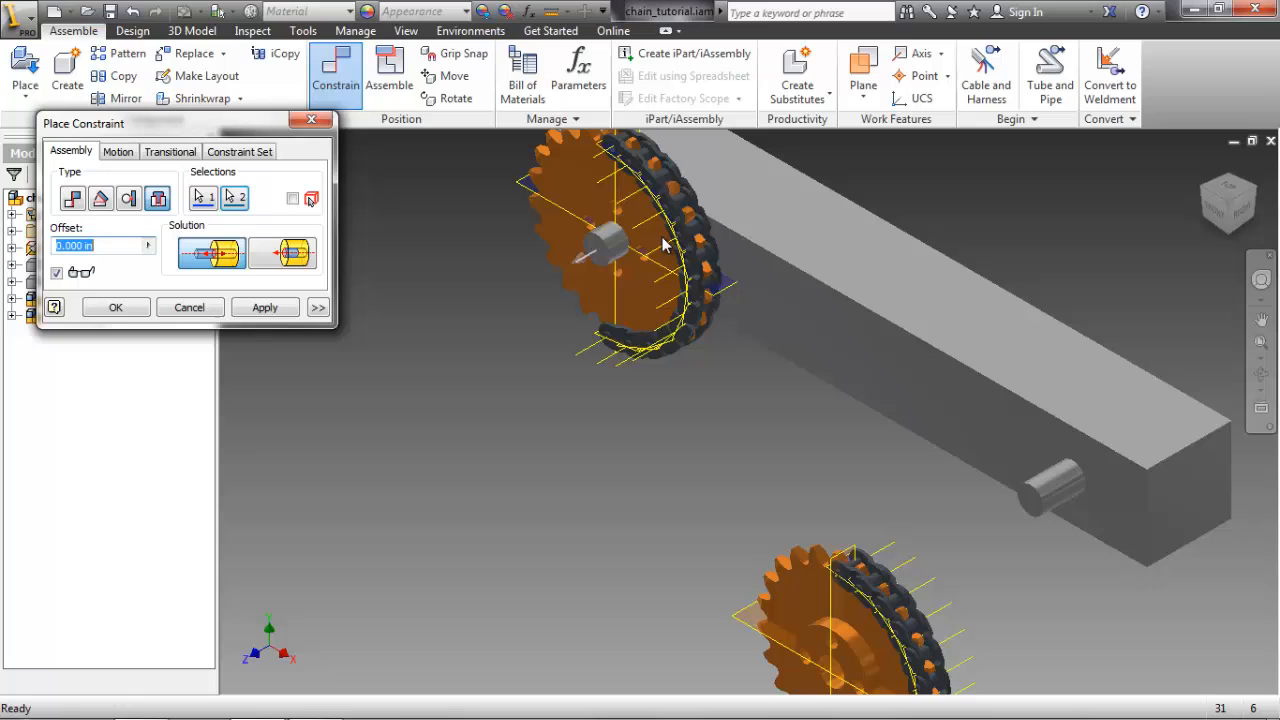
left_click(246, 312)
- Apply an opposed Insert constraint with 0.000 in offset between the second sprocket's center bore edge and the base of the bar's right shaft
middle_click_drag(724, 558, 669, 484)
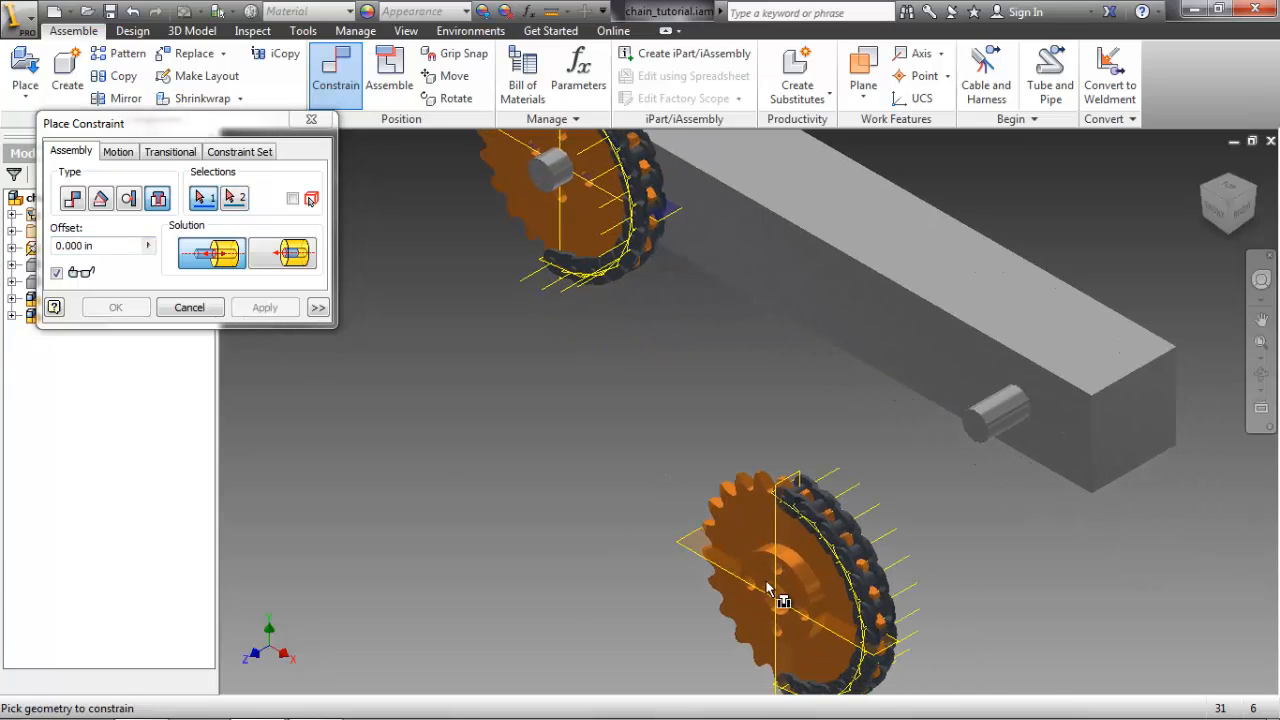
scroll(783, 594, "down", 2)
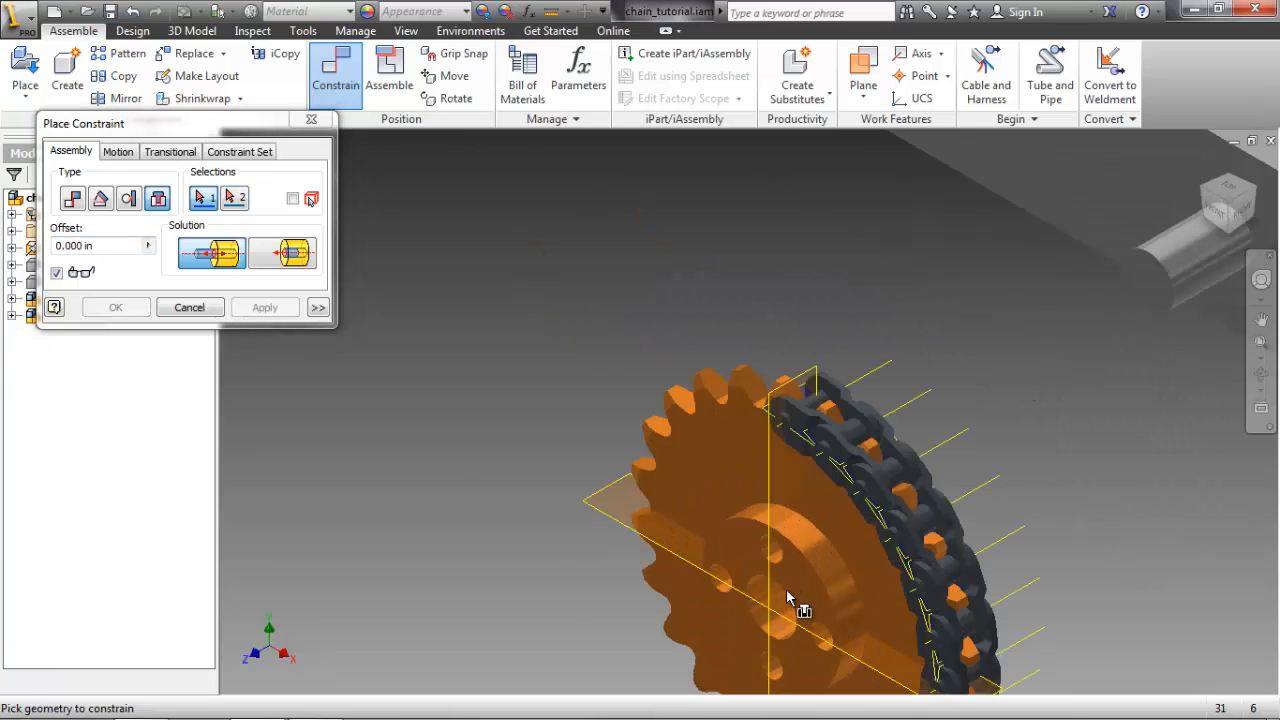
left_click(787, 597)
scroll(966, 486, "up", 2)
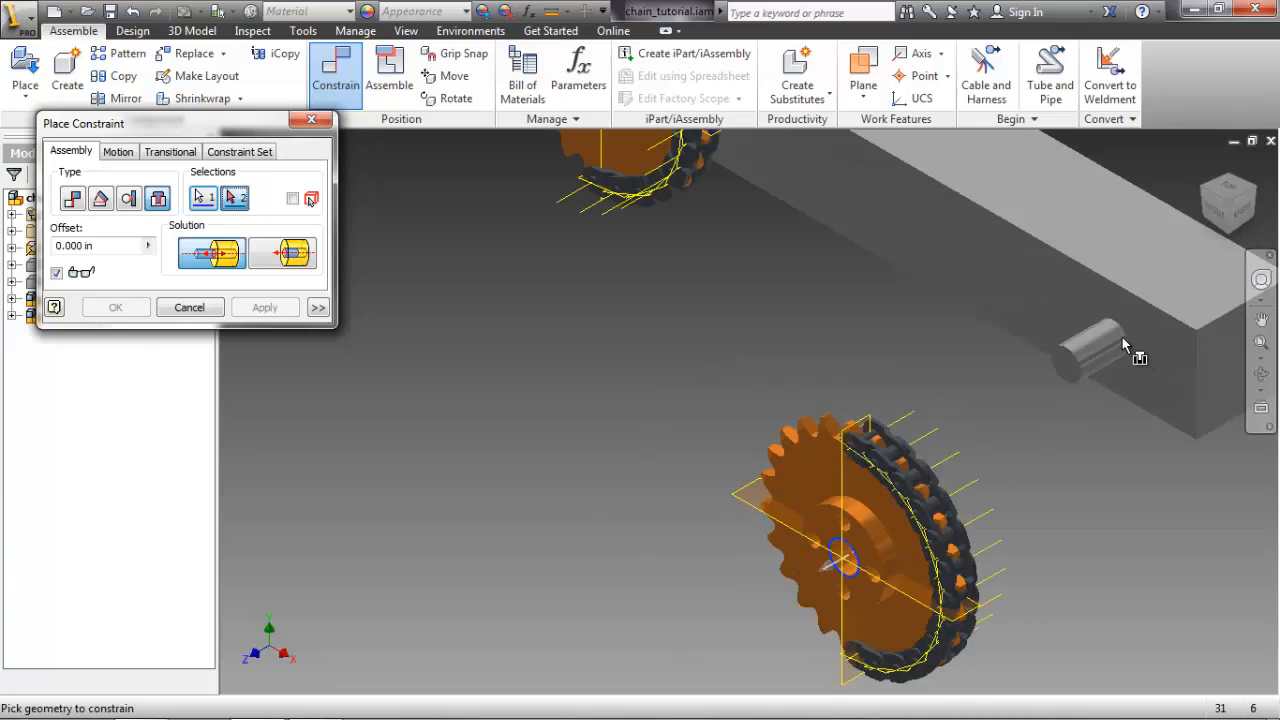
left_click(1125, 335)
left_click(264, 309)
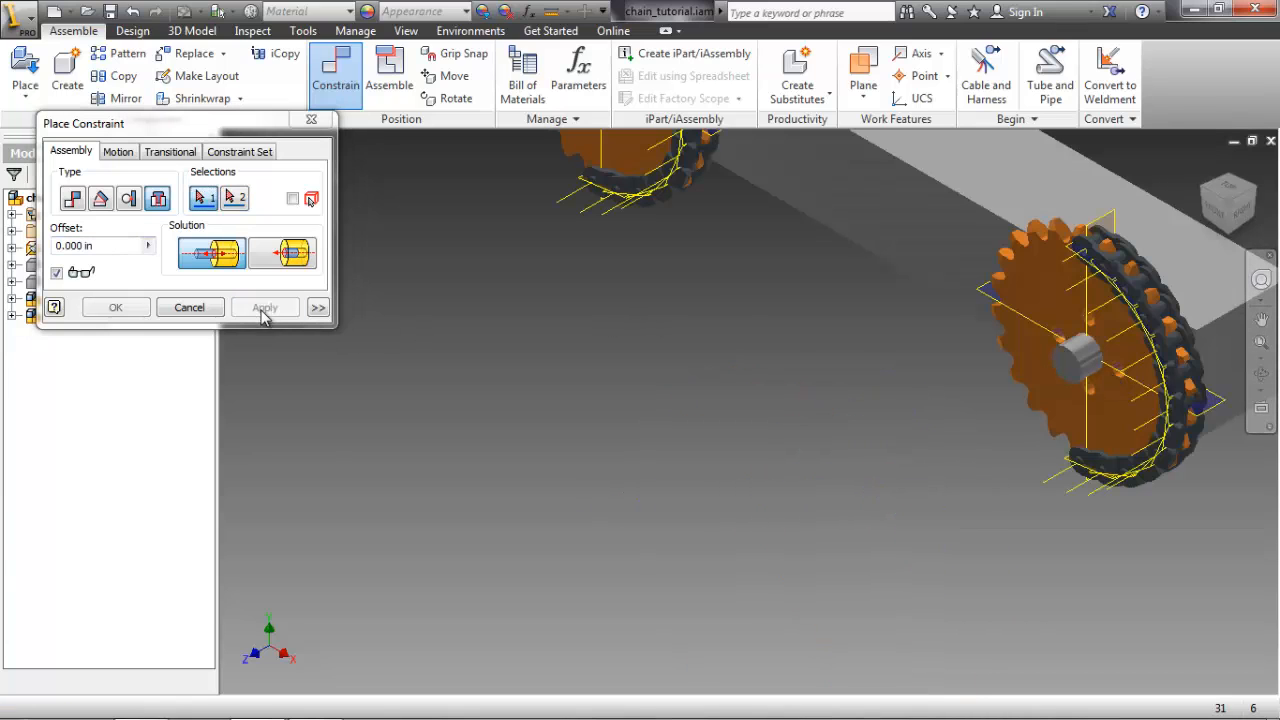
- Constrain the right sprocket's horizontal work plane at 90 degrees to the bar's end face, using the shaft axis as explicit reference vector
scroll(634, 453, "up", 4)
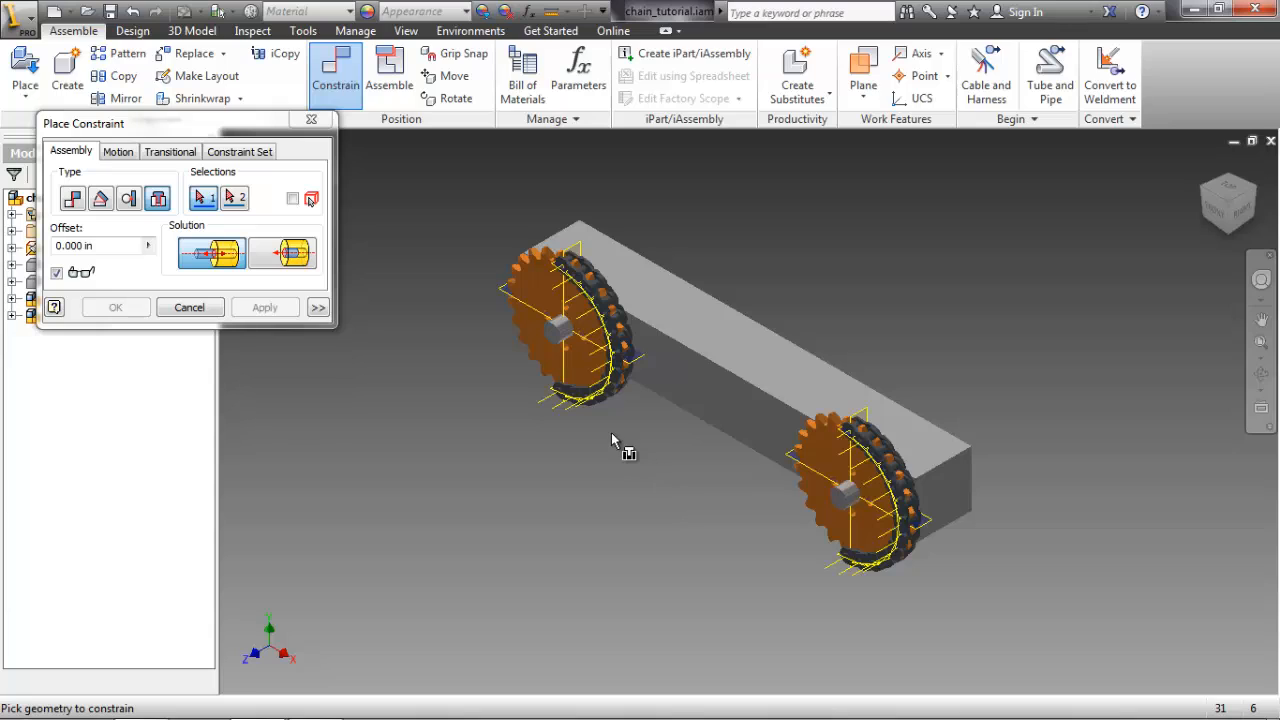
left_click(101, 199)
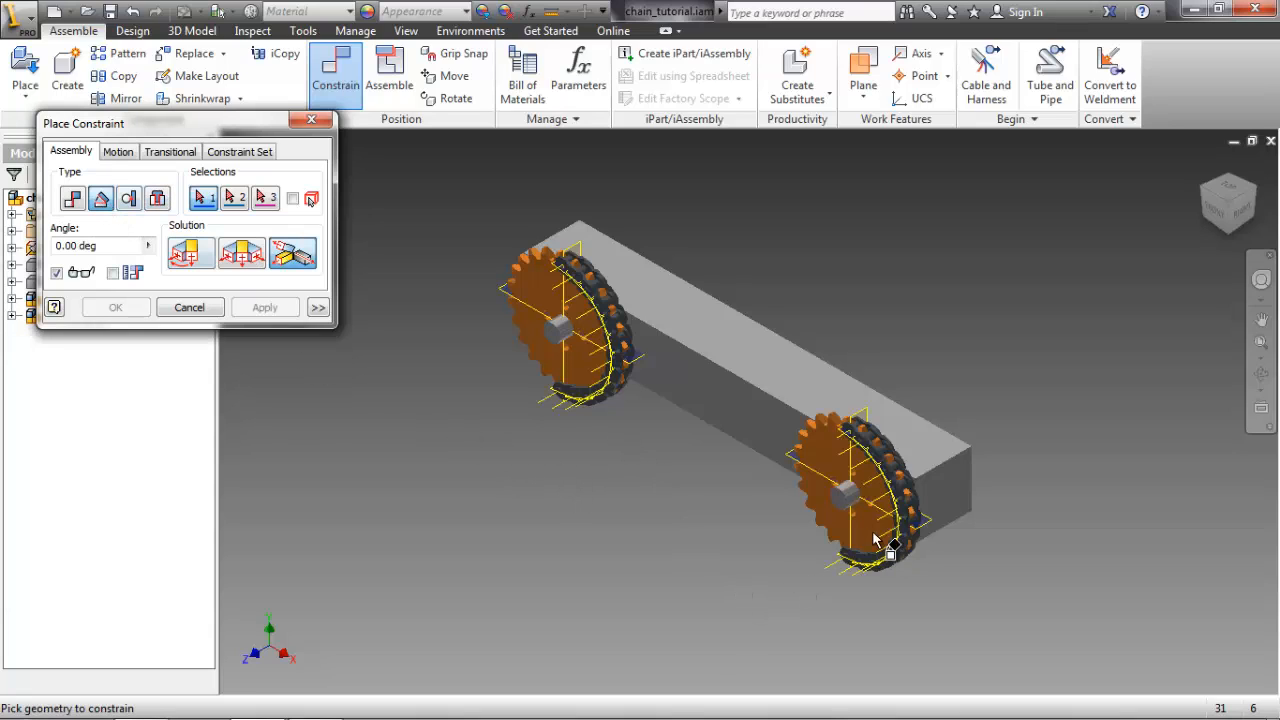
left_click(265, 198)
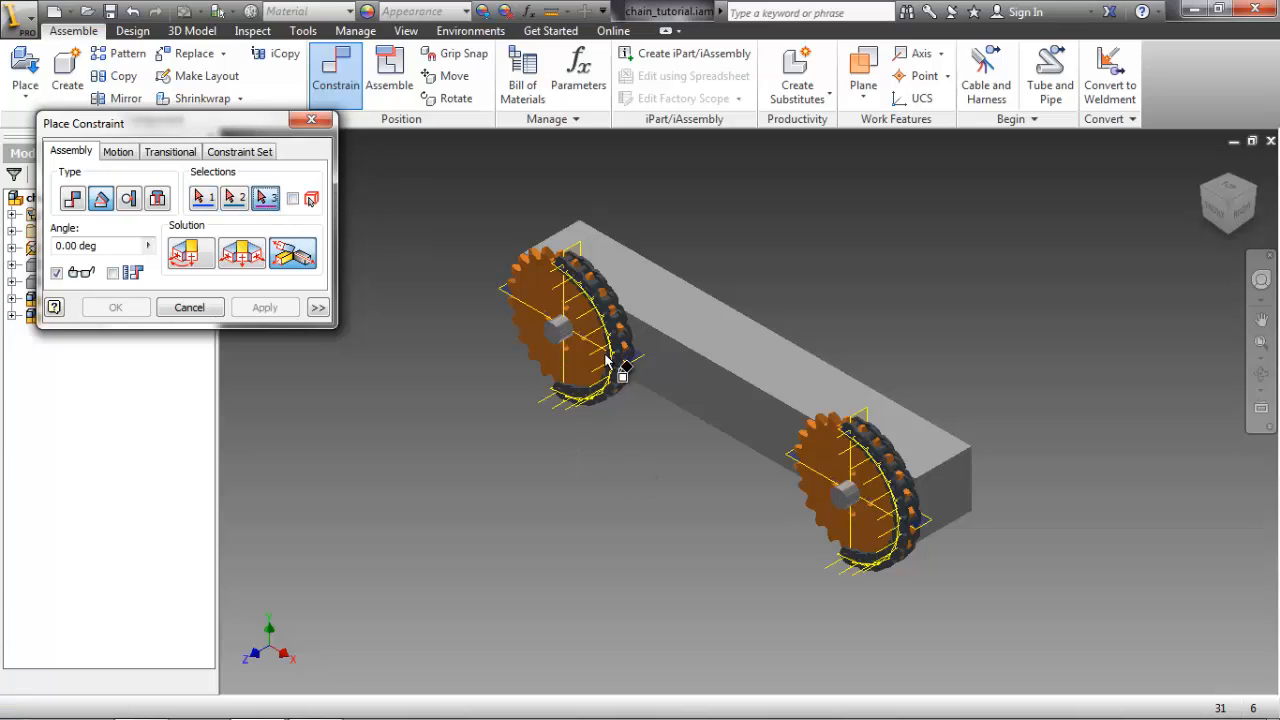
scroll(845, 497, "up", 5)
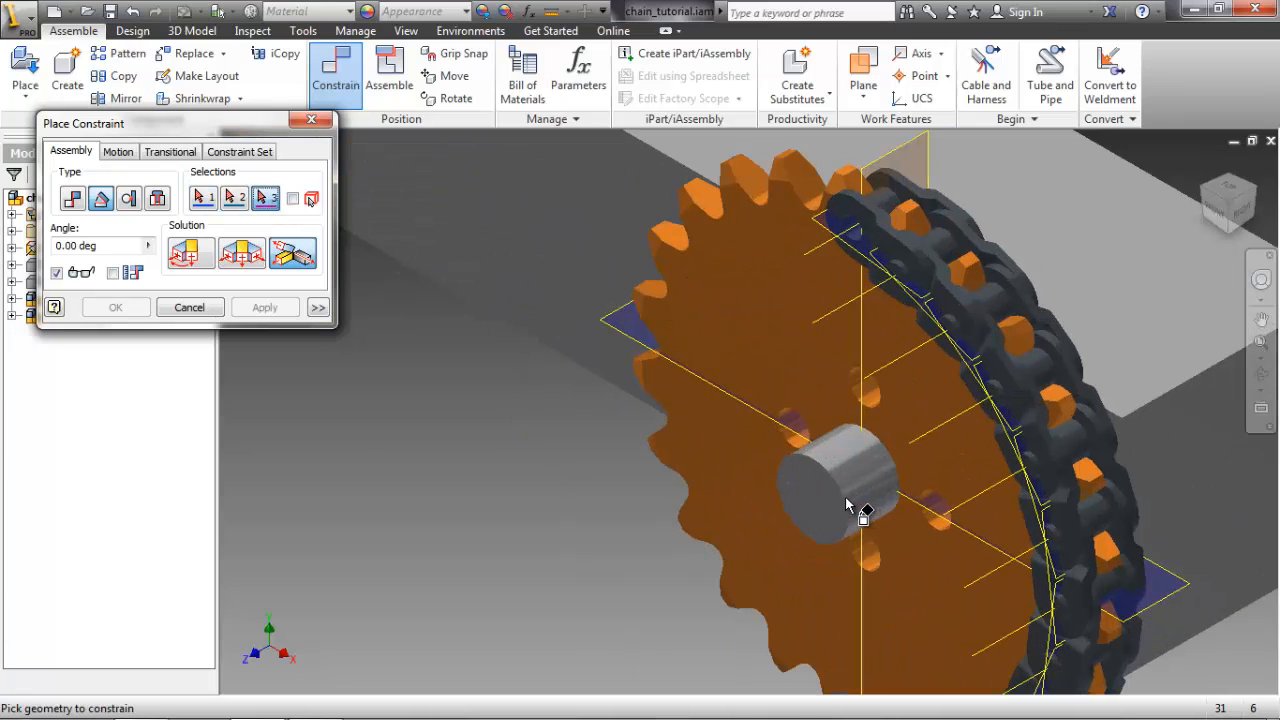
left_click(848, 502)
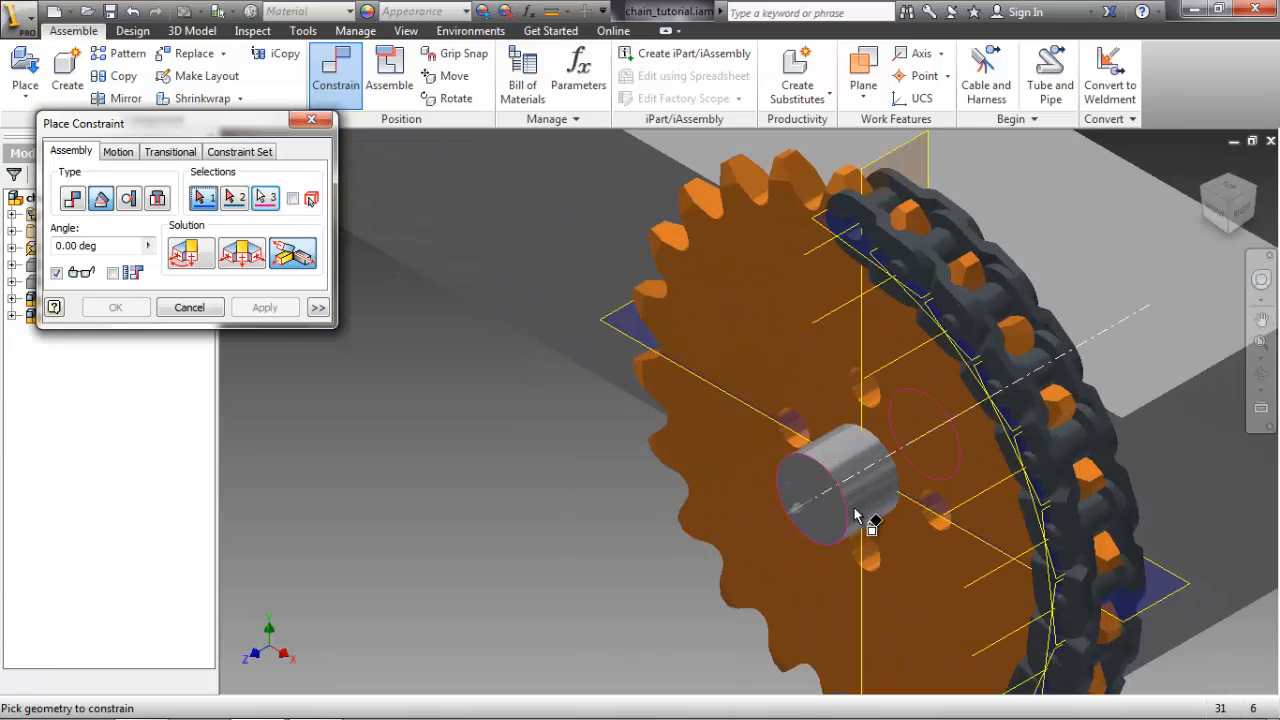
left_click(604, 330)
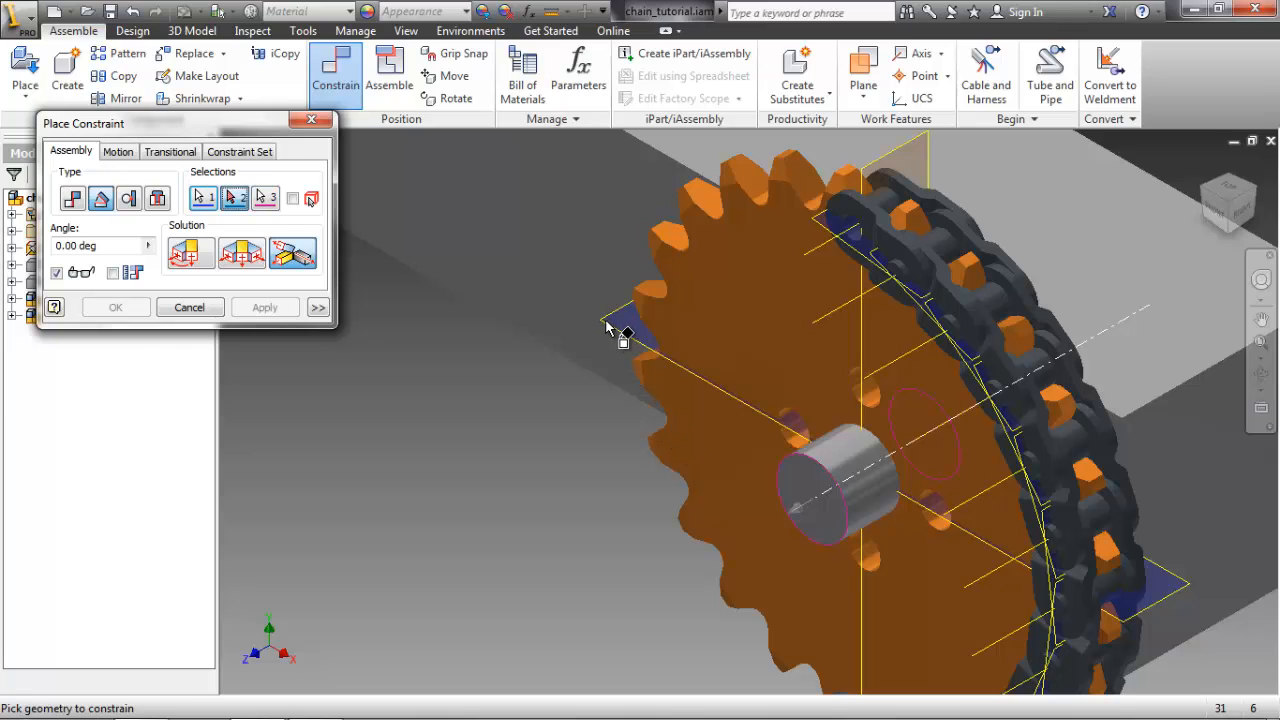
left_click(1166, 457)
scroll(1157, 560, "down", 5)
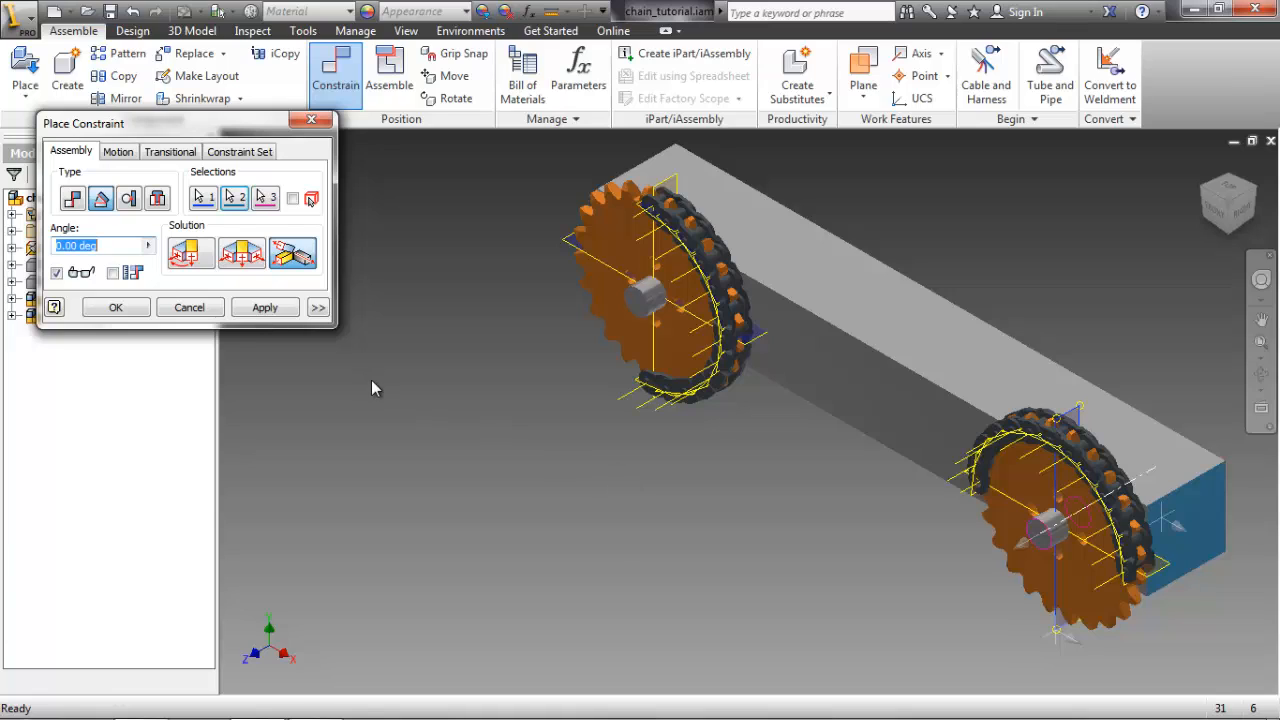
type("90")
left_click(264, 307)
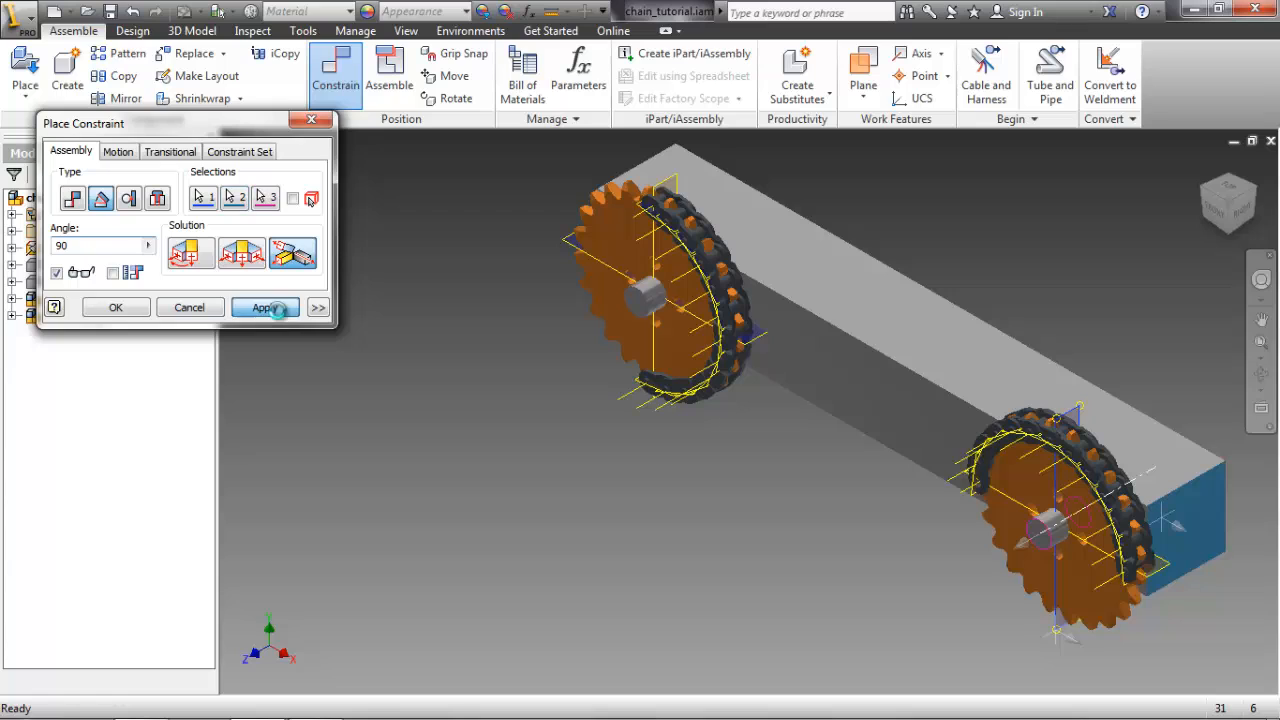
- Constrain the left sprocket's horizontal work plane at 0.00 deg to the bar's top face, using the shaft axis as reference vector, and finish constraining
middle_click_drag(689, 443, 700, 506)
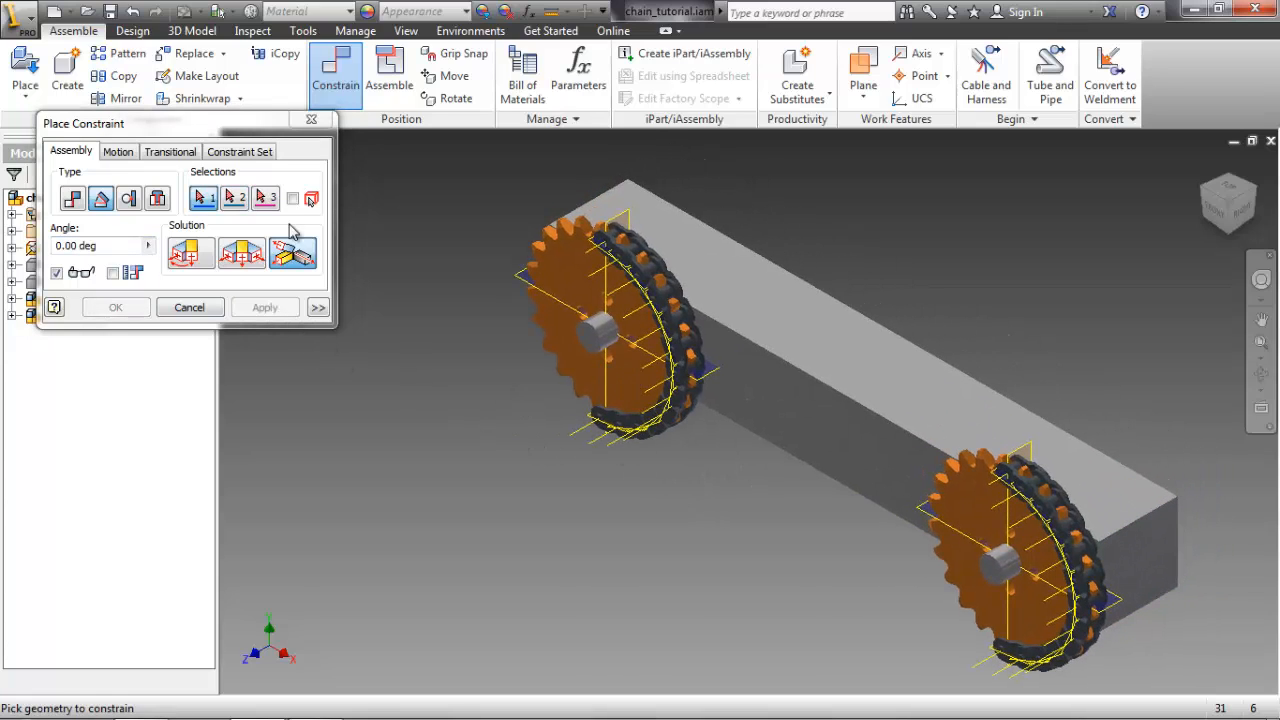
left_click(265, 197)
scroll(603, 345, "up", 5)
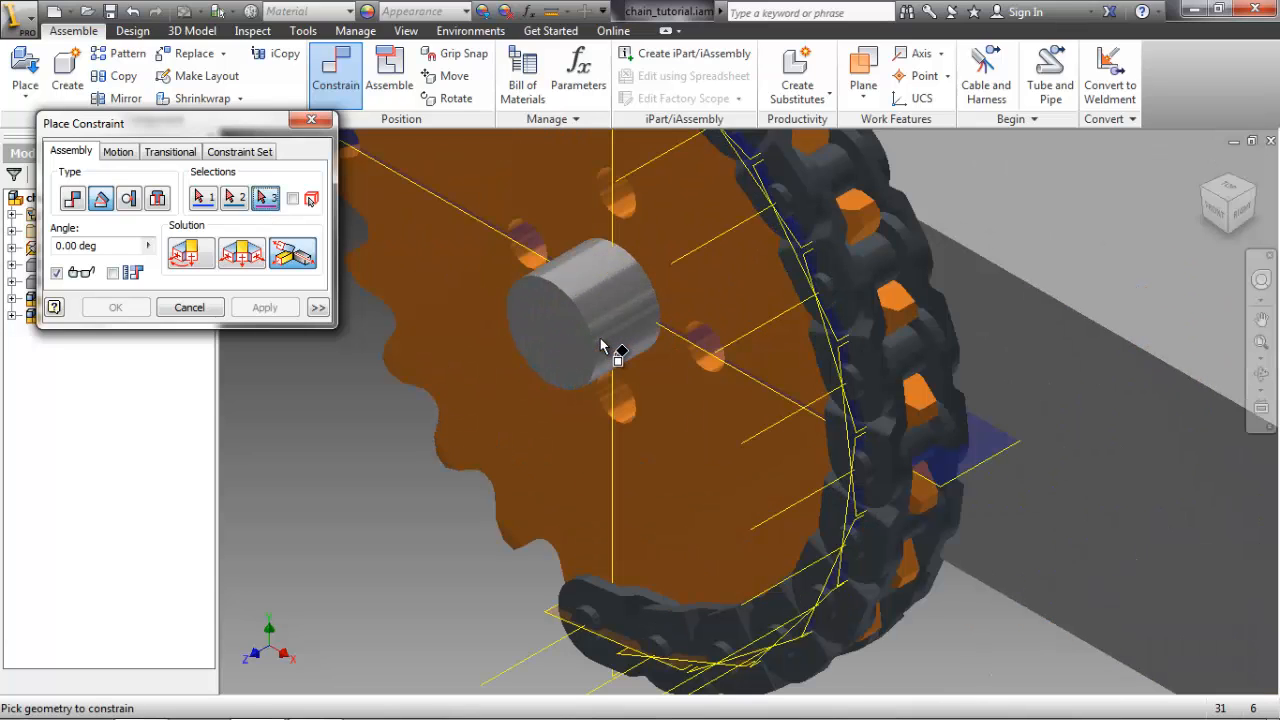
left_click(597, 341)
scroll(645, 420, "down", 3)
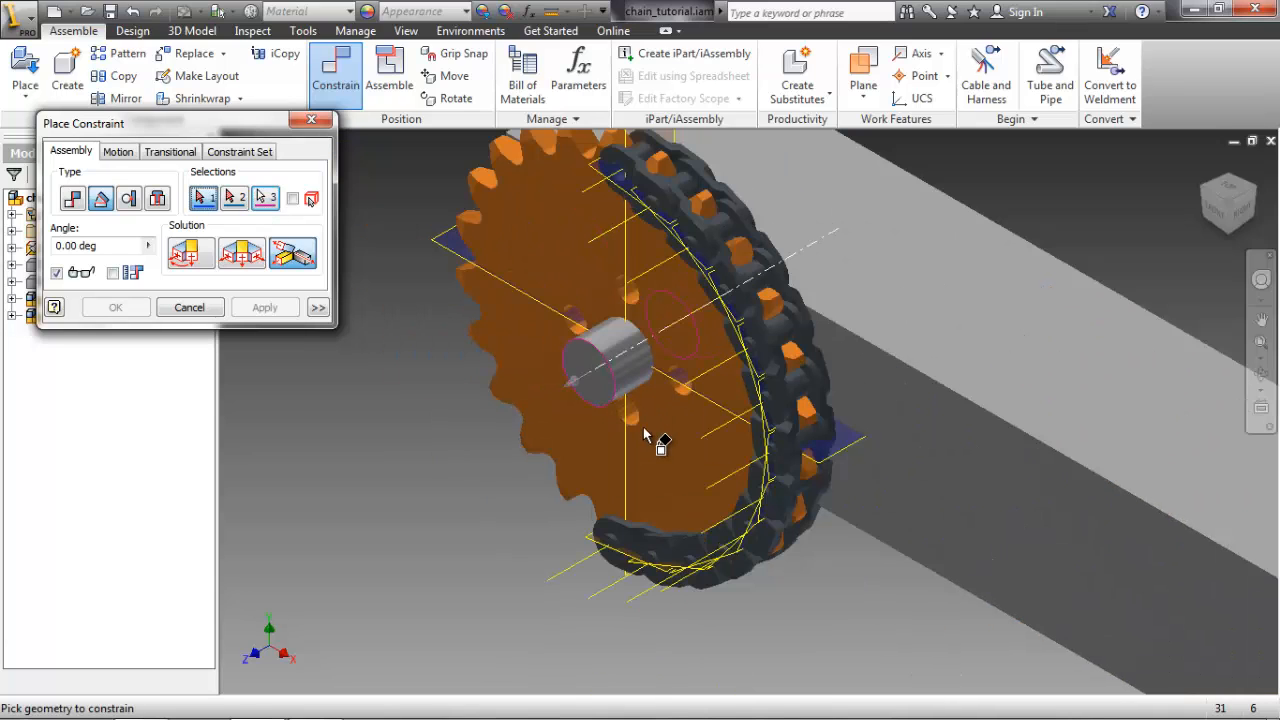
left_click(439, 249)
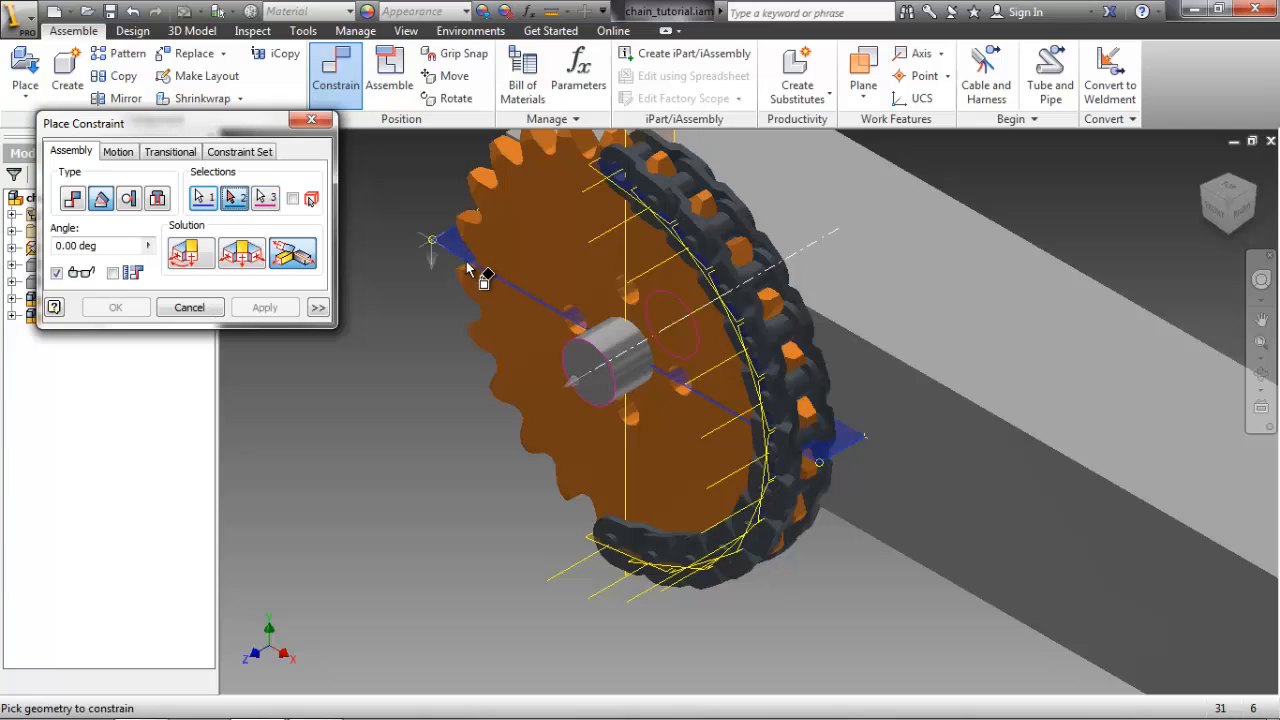
left_click(941, 334)
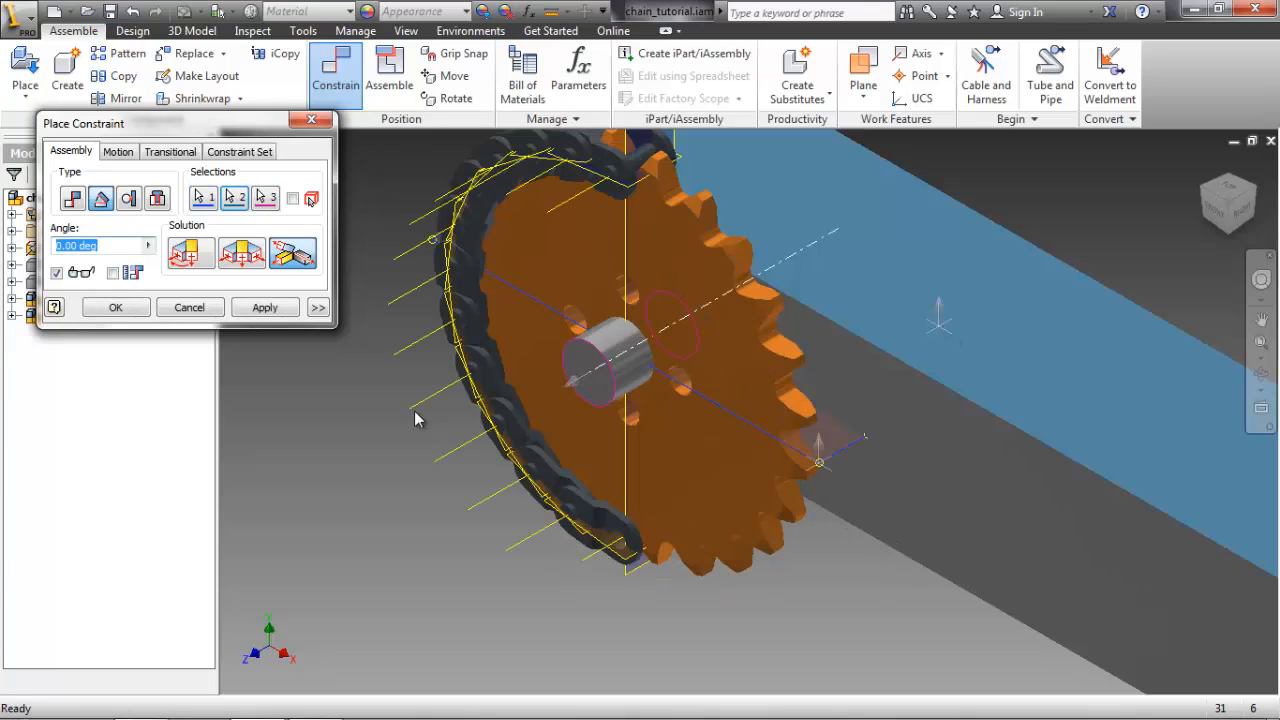
left_click(264, 307)
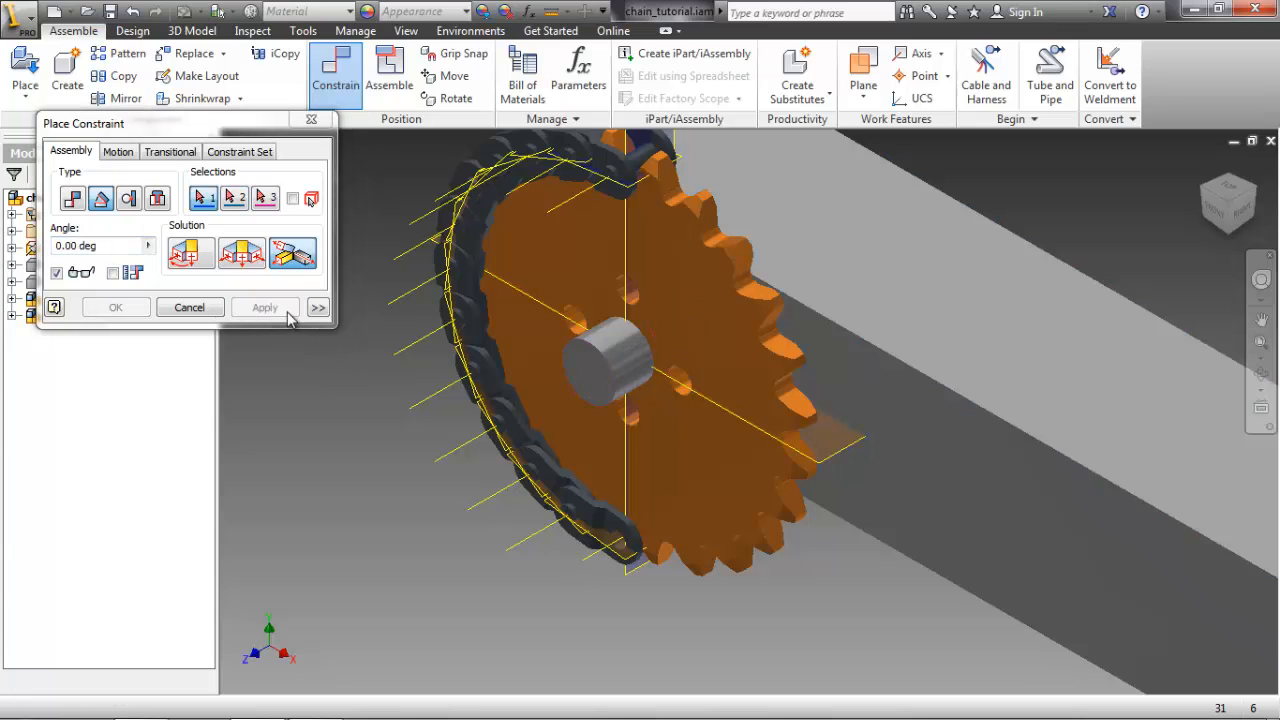
scroll(640, 462, "down", 2)
scroll(1010, 338, "down", 3)
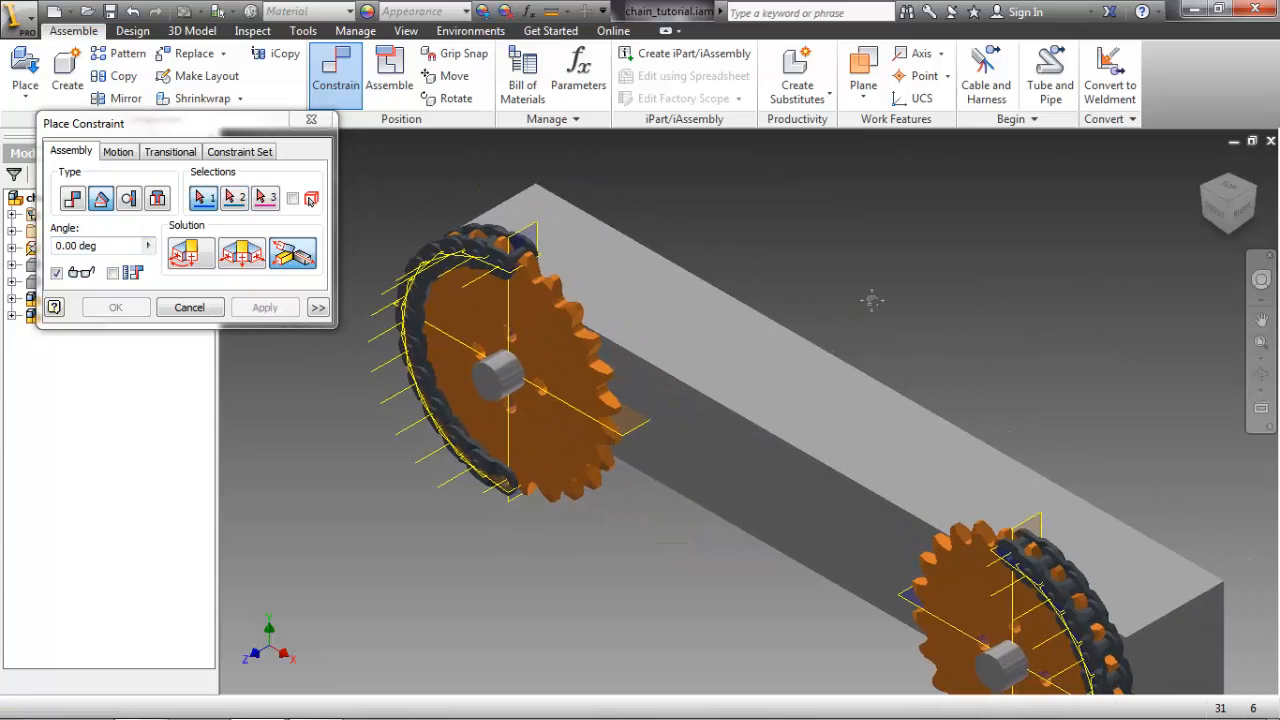
left_click(216, 308)
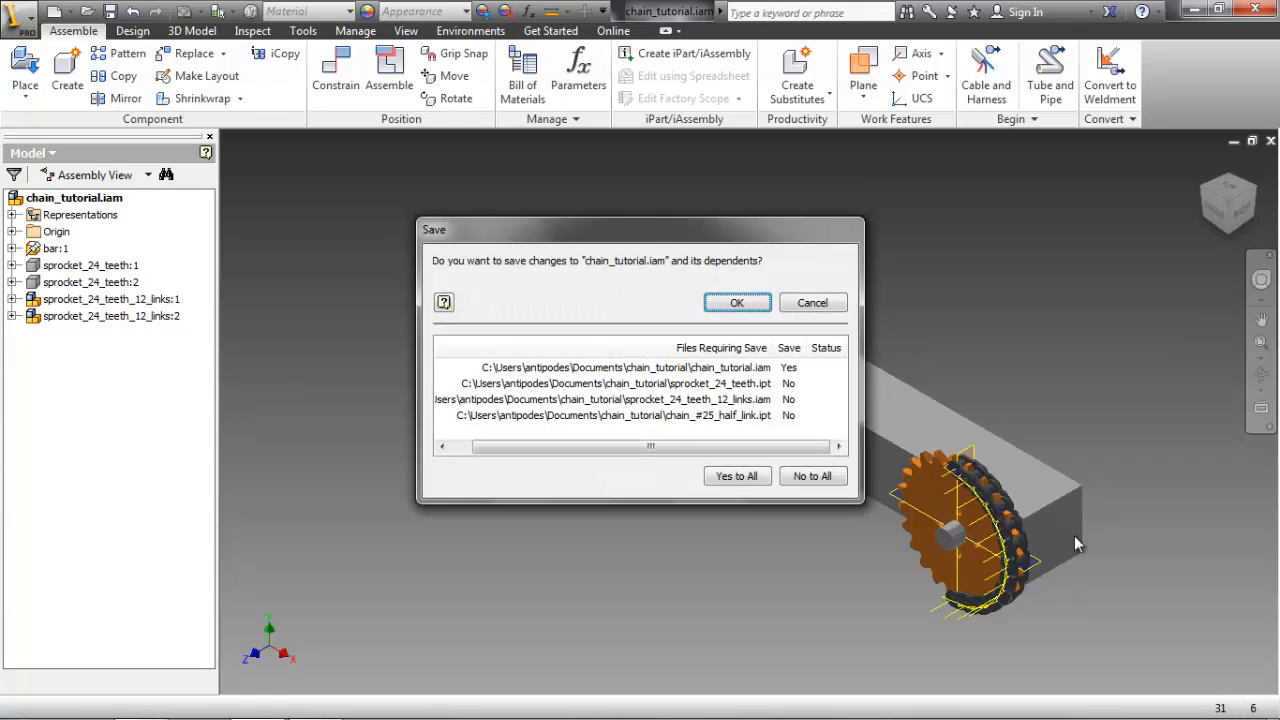
- Save chain_tutorial.iam and create a new assembly from the English Standard (in).iam template
left_click(736, 304)
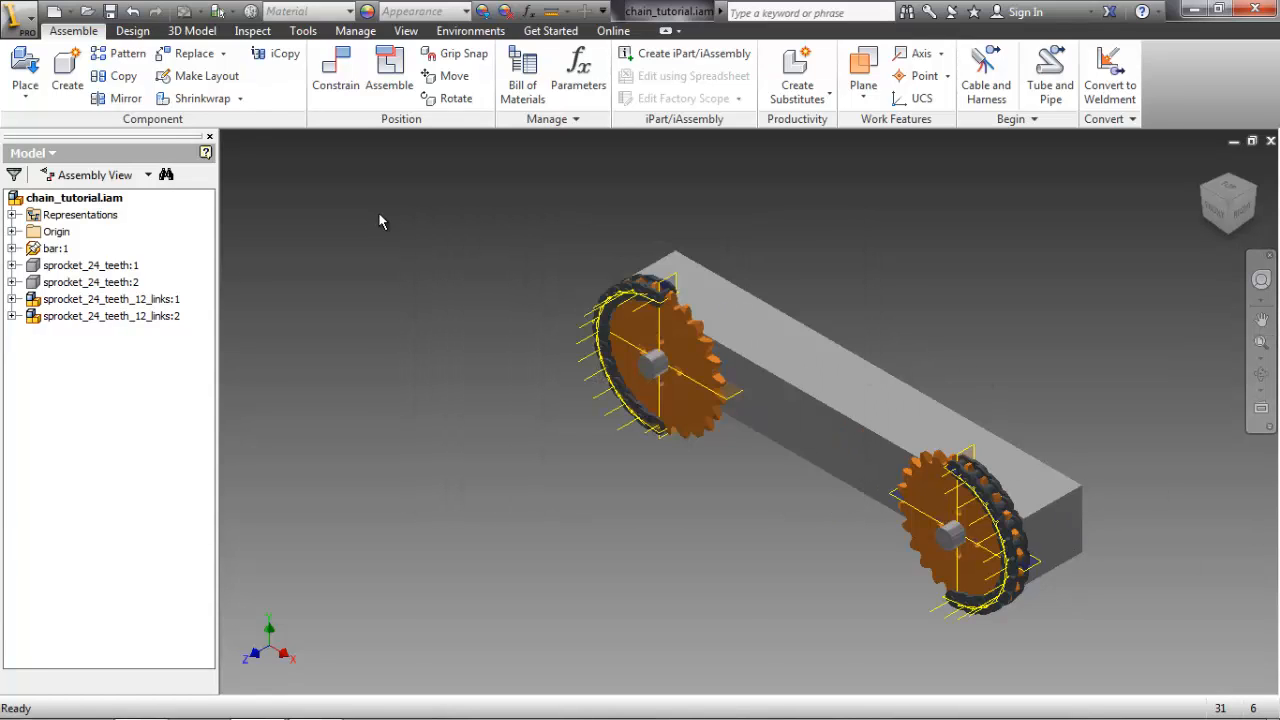
left_click(22, 20)
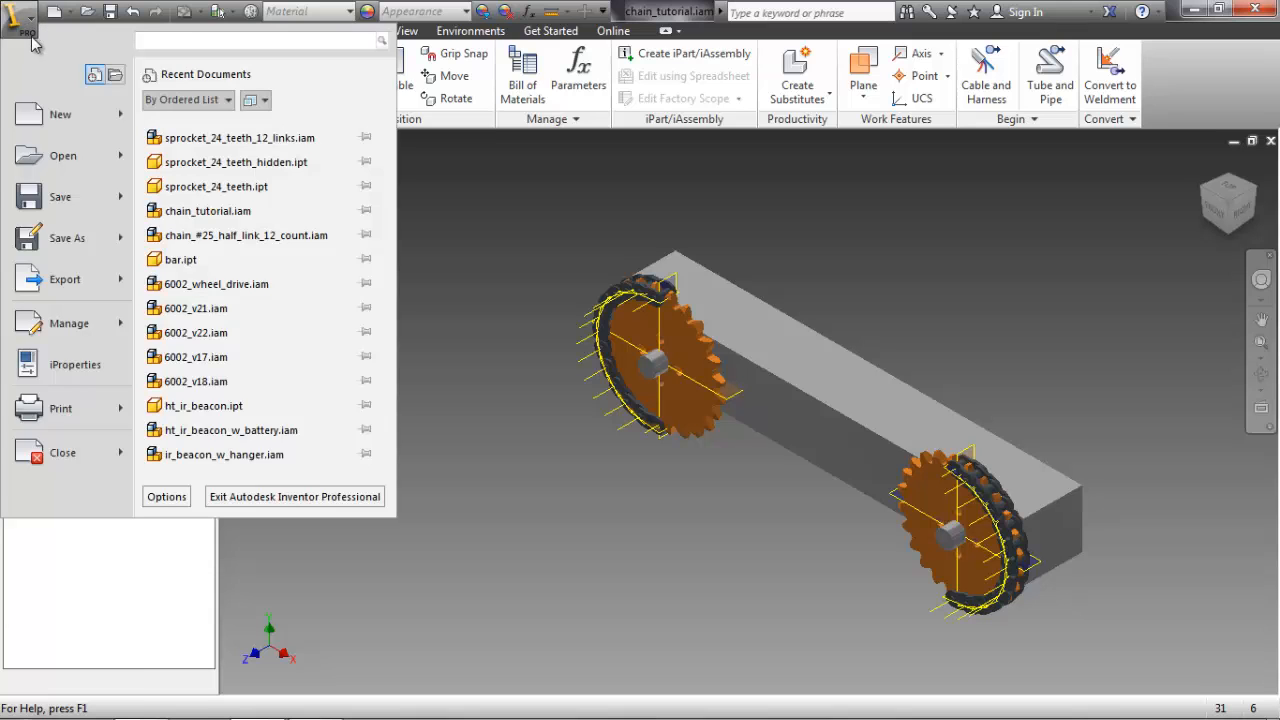
left_click(60, 116)
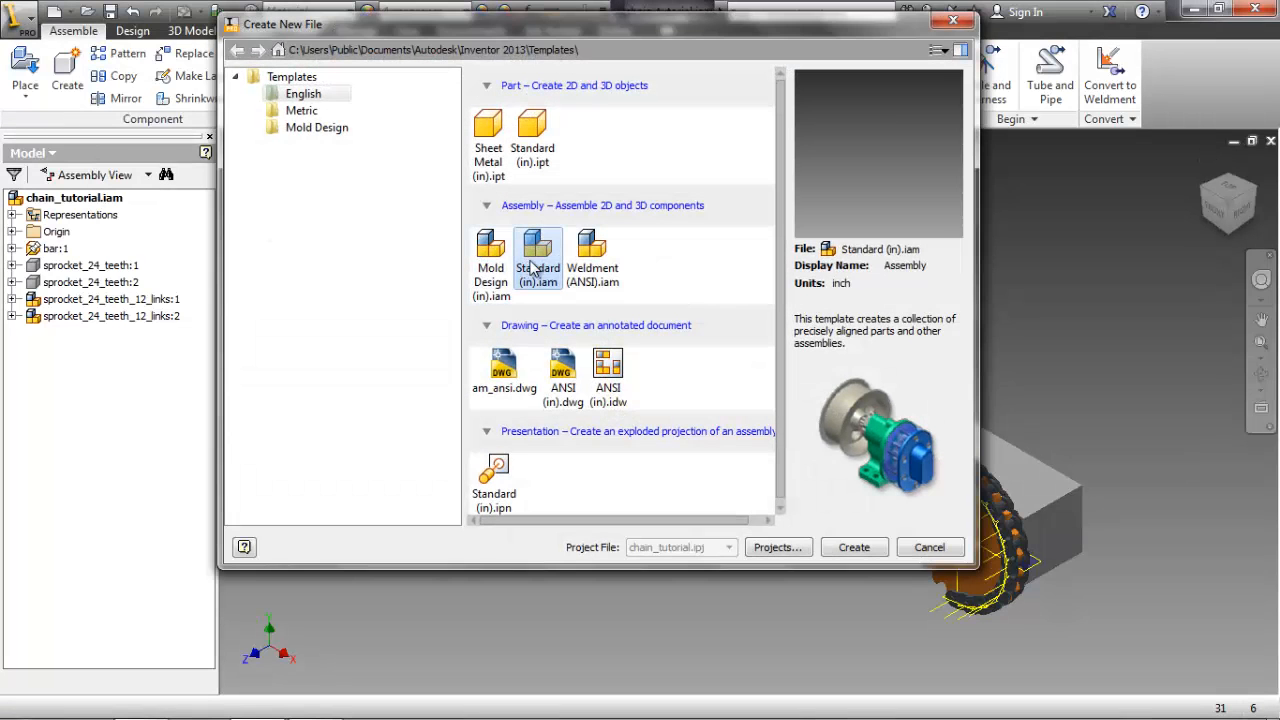
left_click(867, 546)
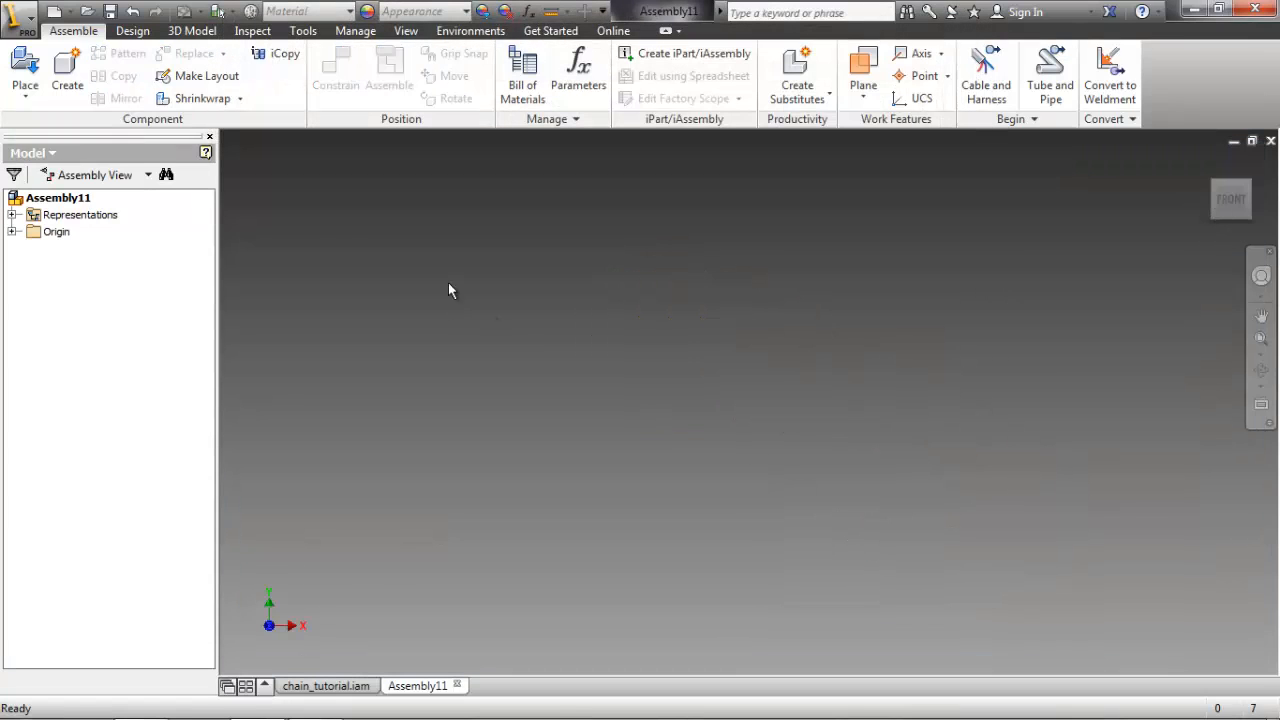
- Place one chain_#25_half_link.ipt in the new assembly, accepting the educational version watermark
left_click(25, 68)
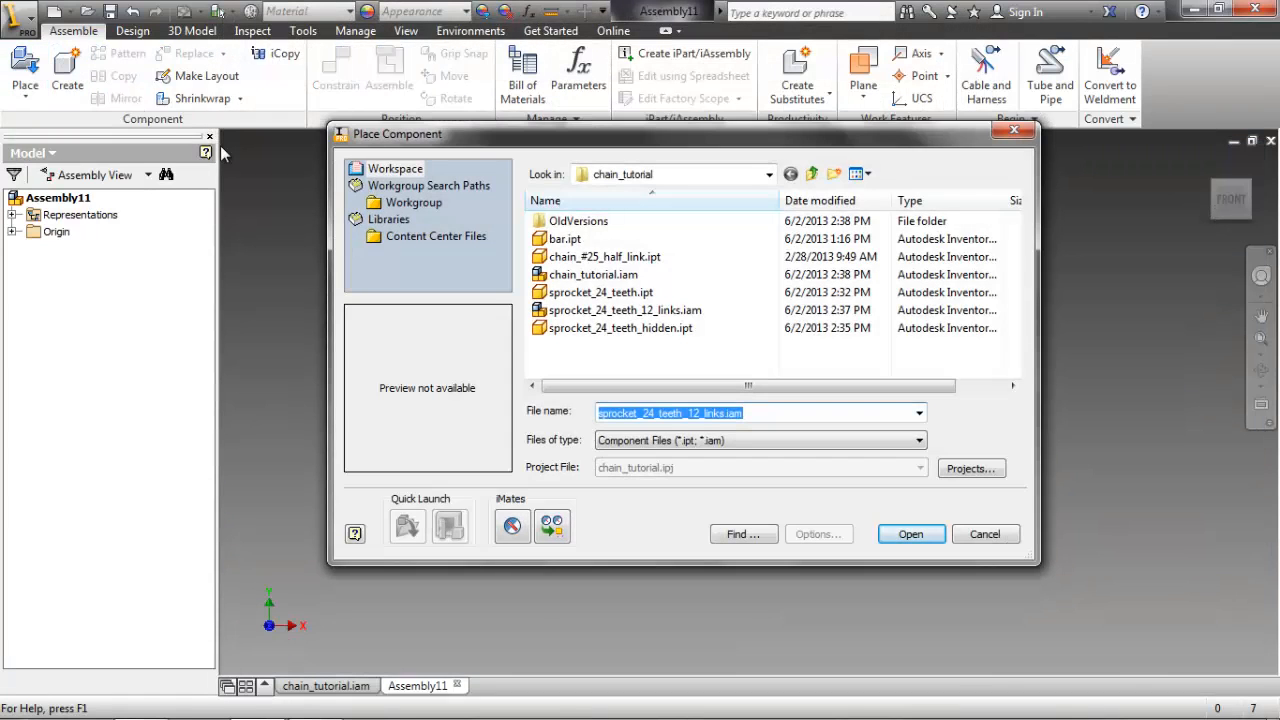
left_click(575, 257)
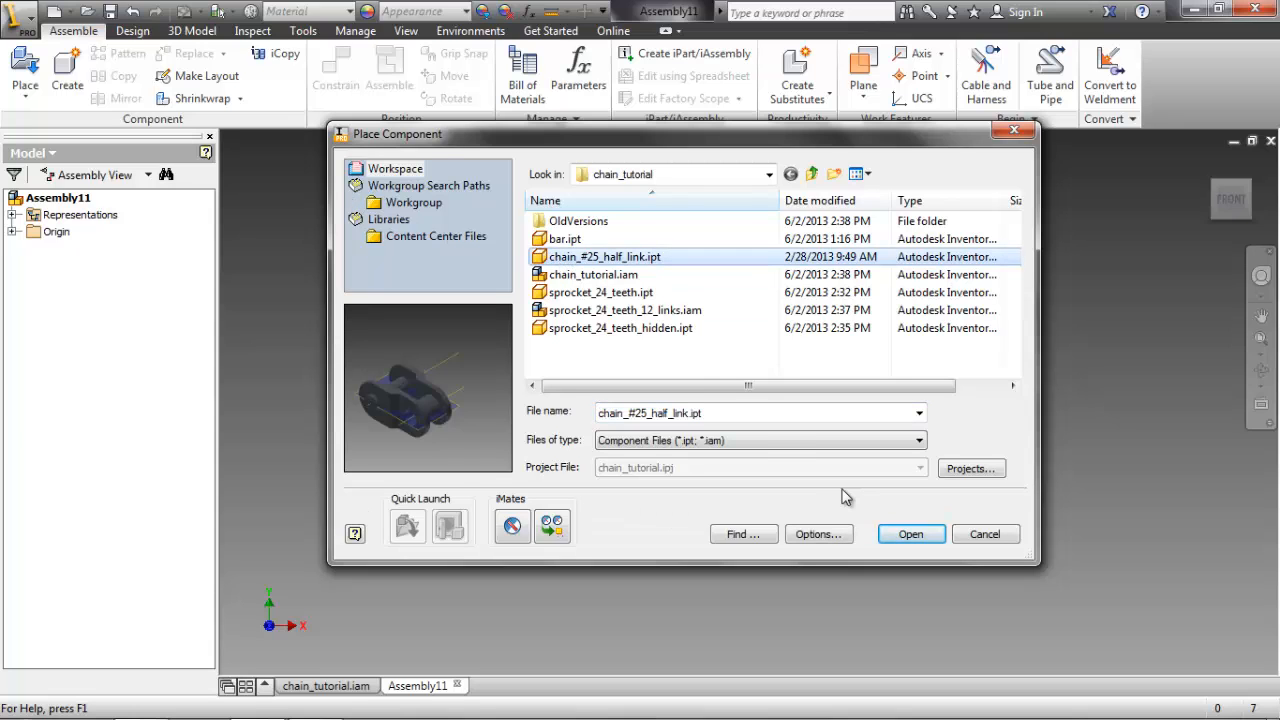
left_click(905, 535)
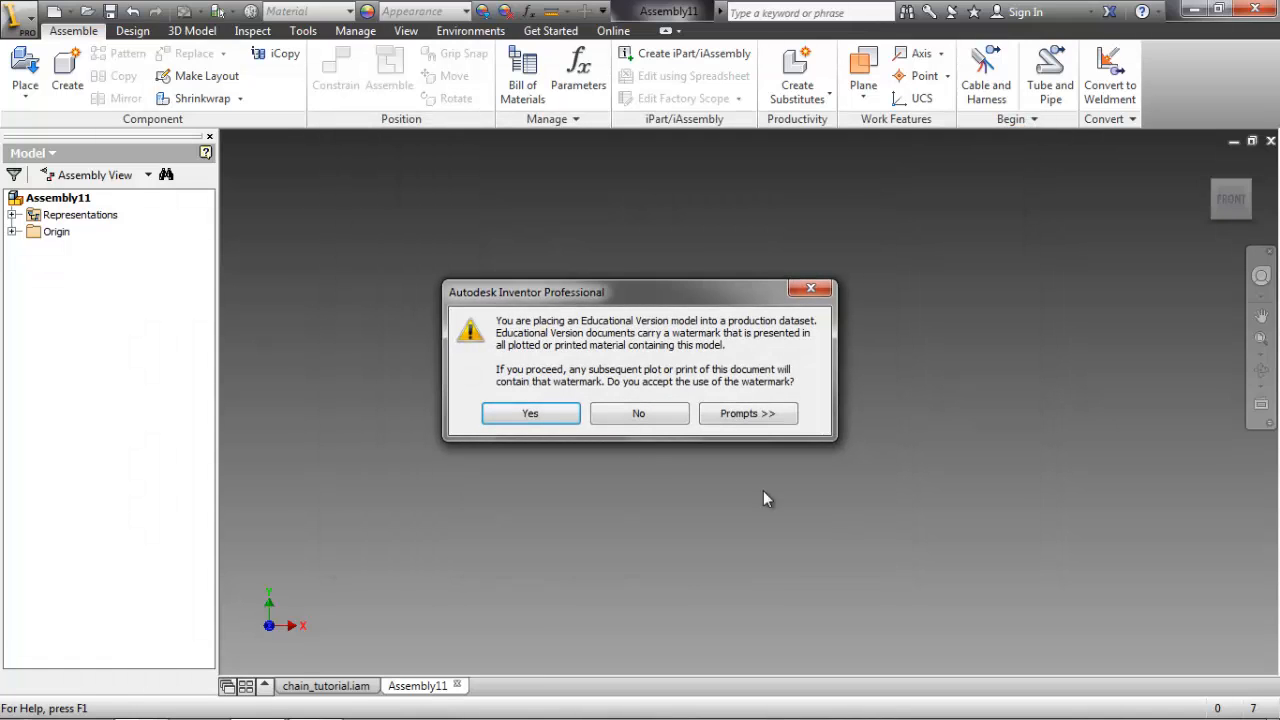
left_click(560, 418)
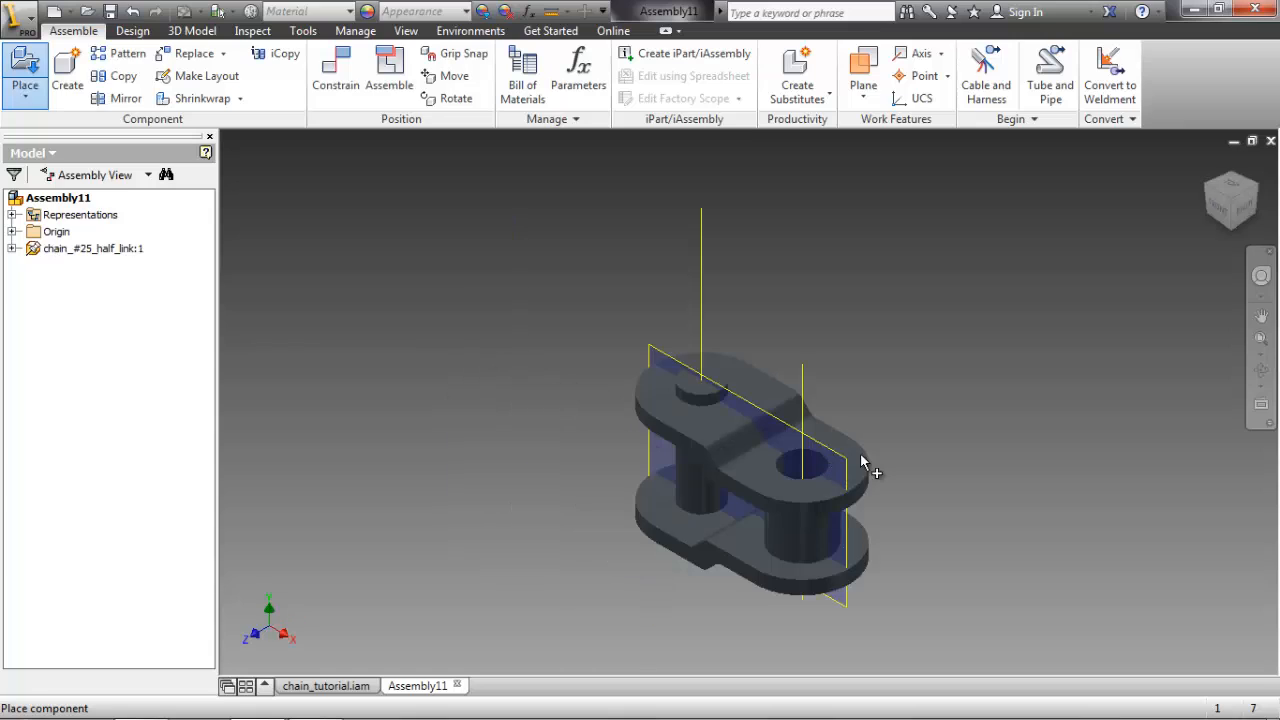
key("Escape")
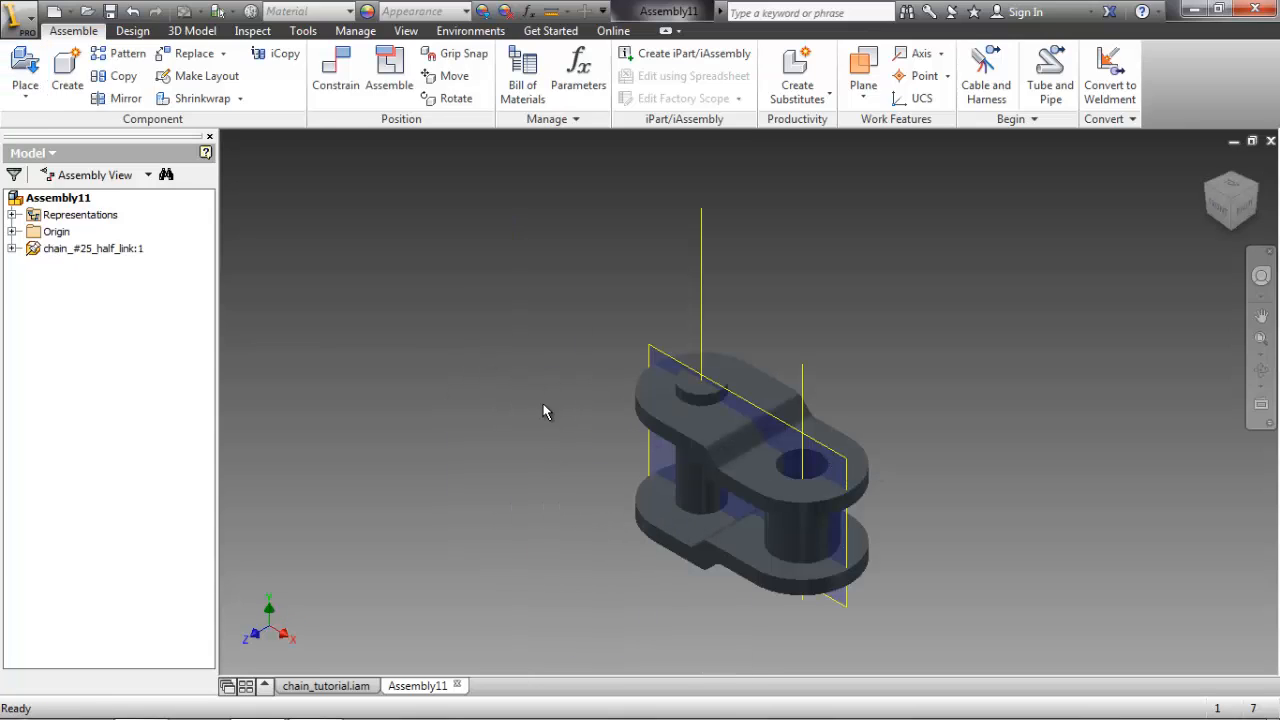
- Pattern the half link along its length as a rectangular pattern column of 20 with 0.25 in spacing
left_click(124, 54)
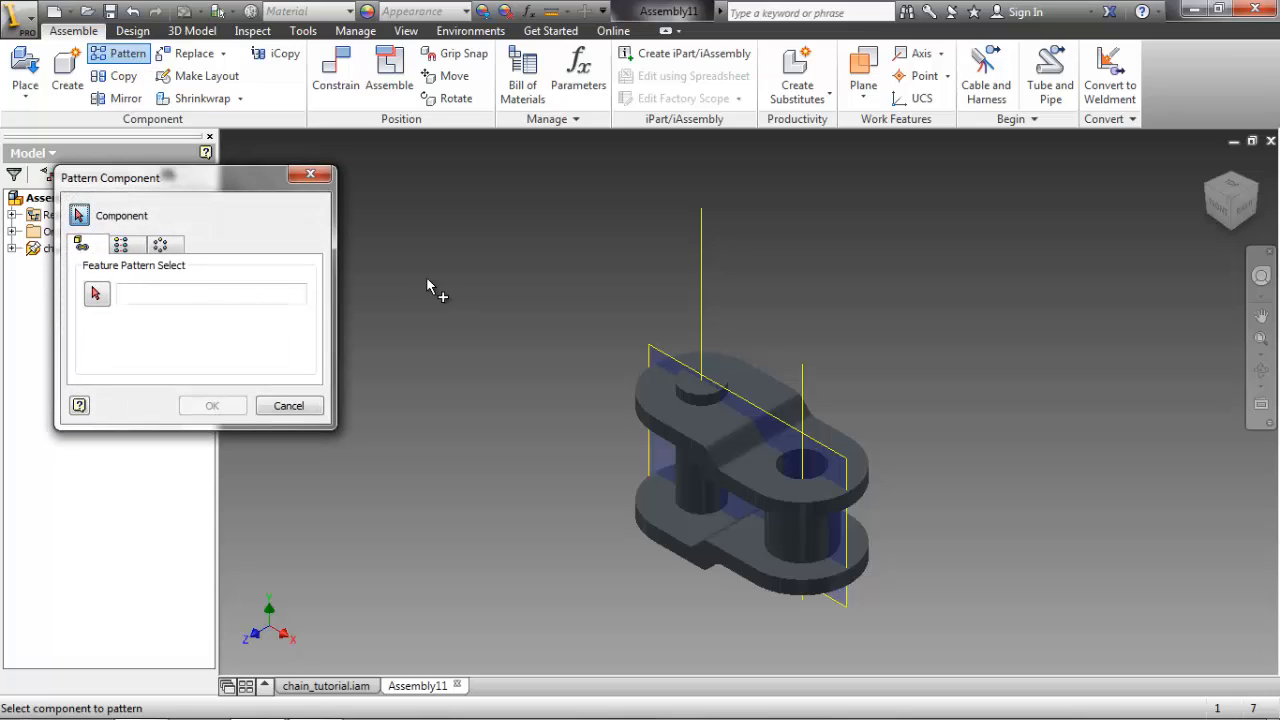
left_click(700, 432)
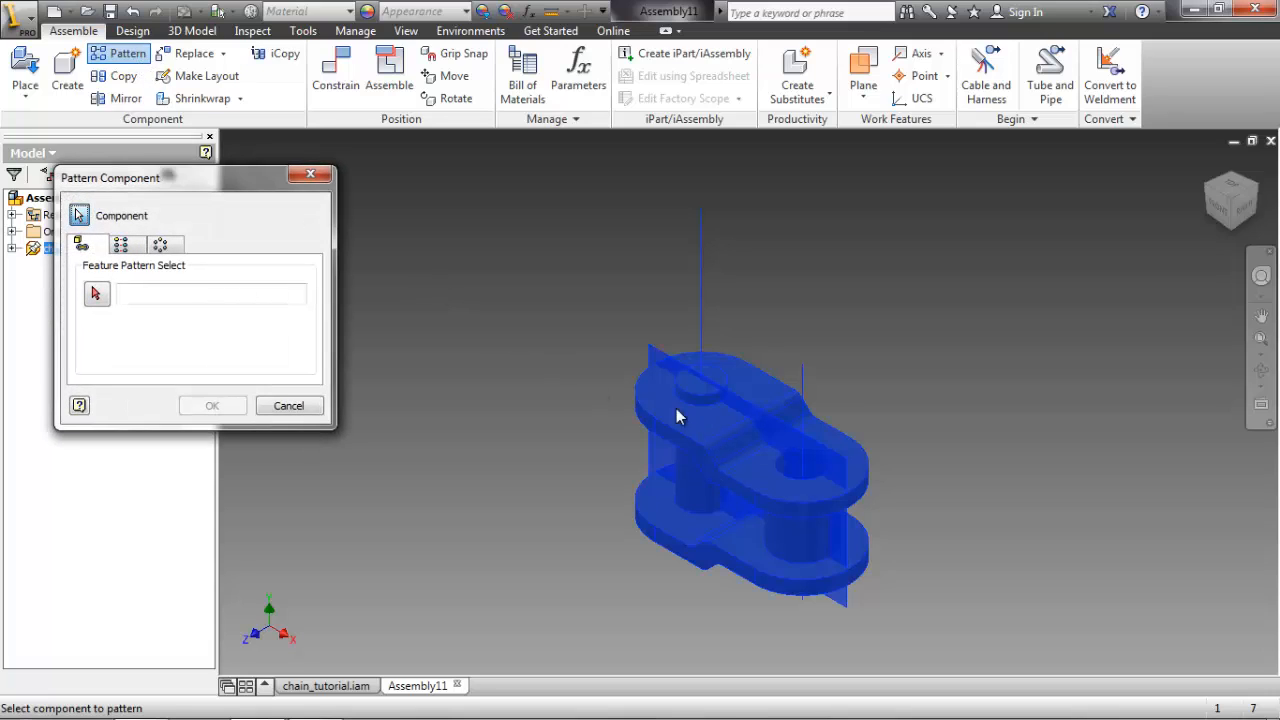
left_click(121, 245)
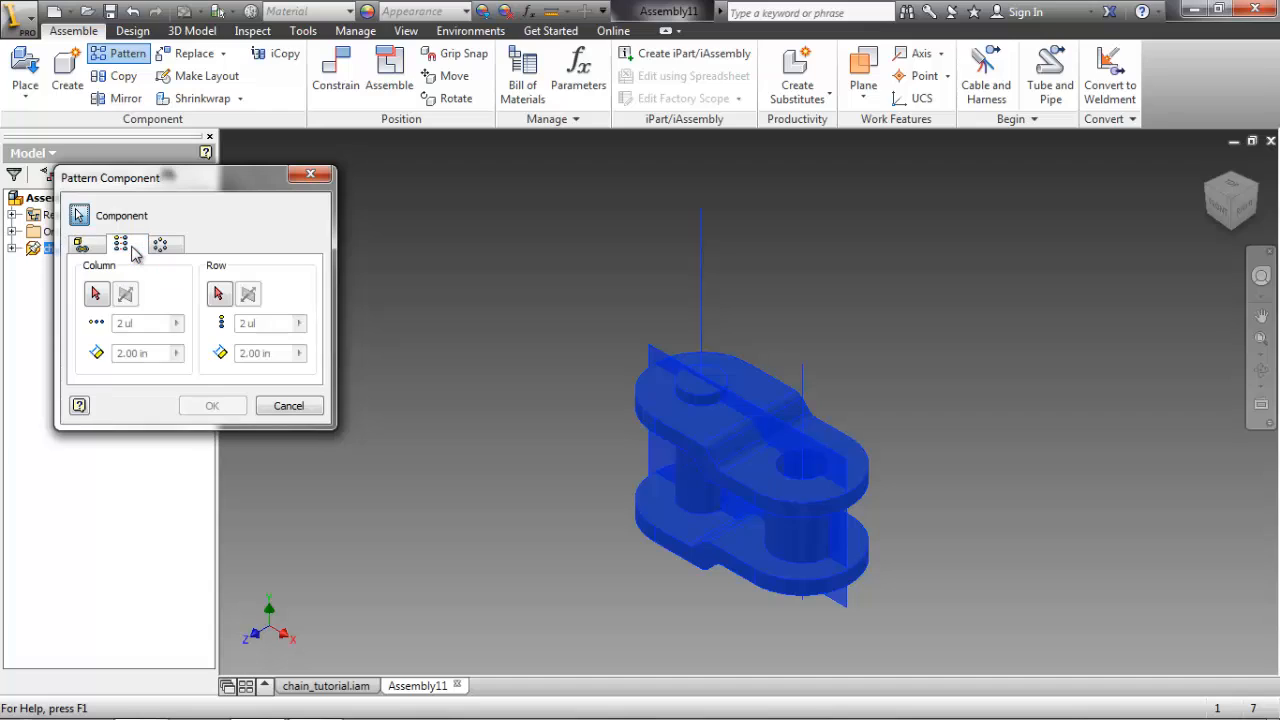
left_click(96, 293)
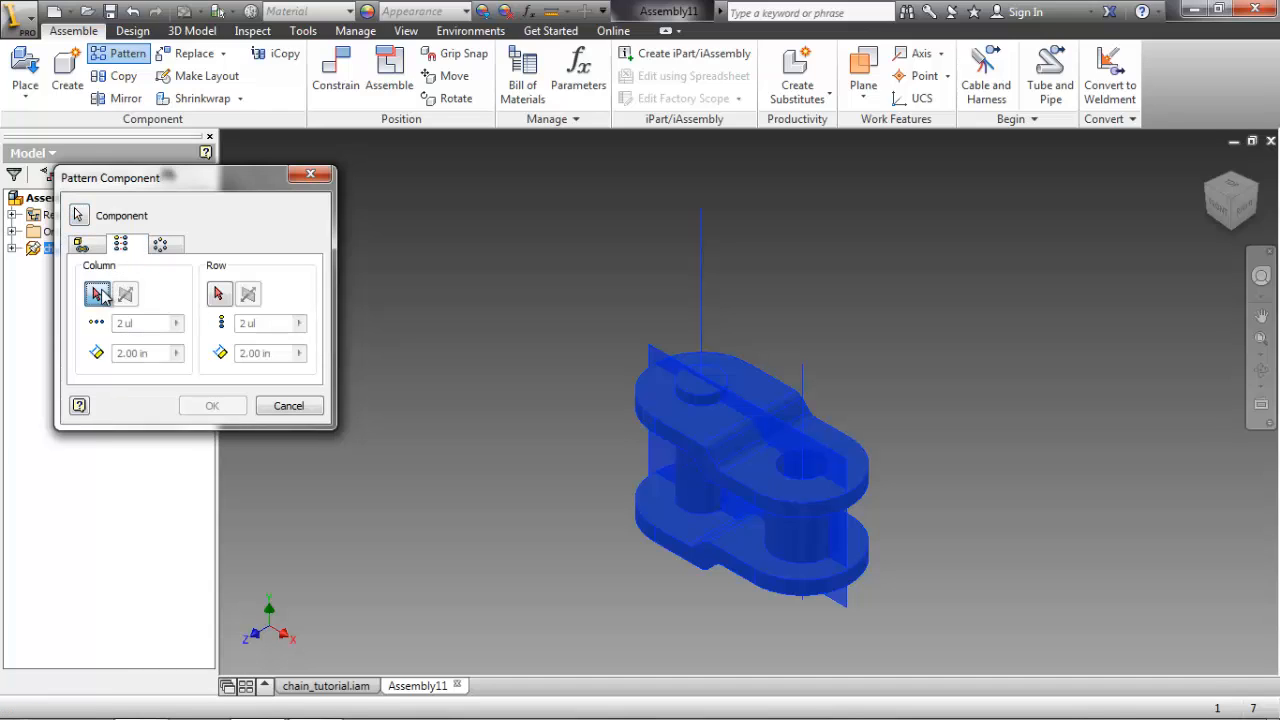
left_click(733, 485)
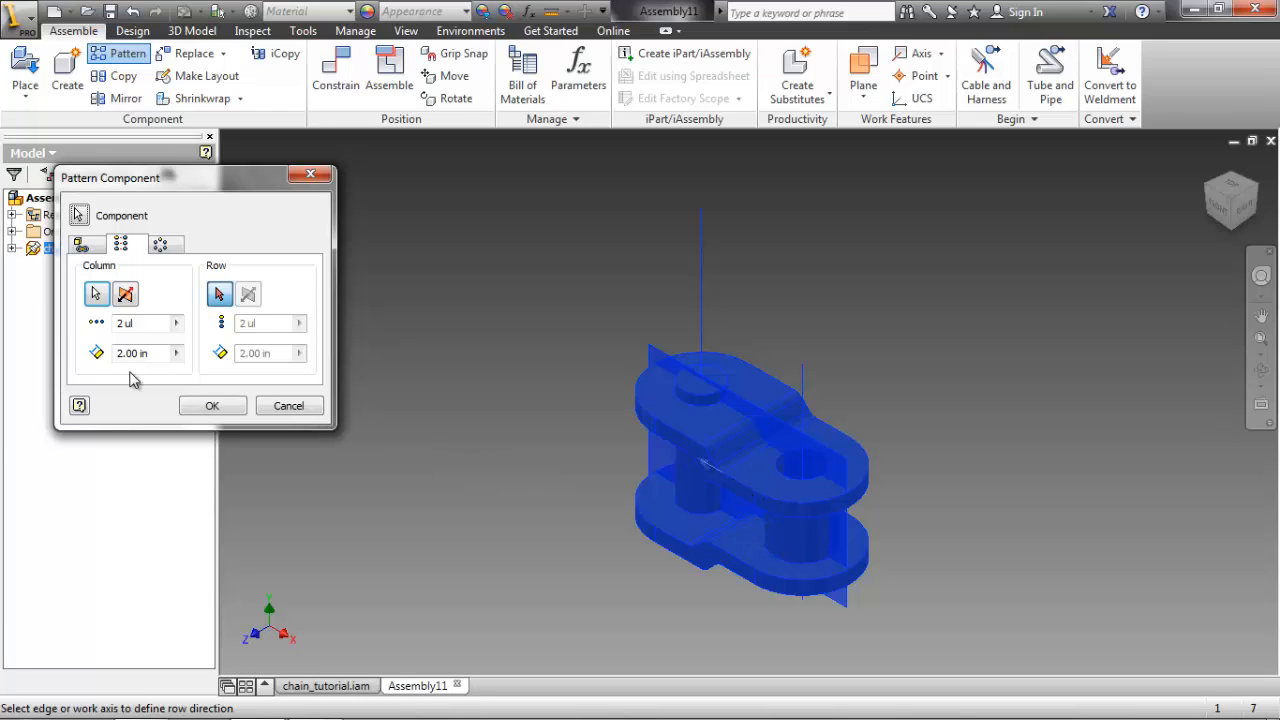
left_click(123, 323)
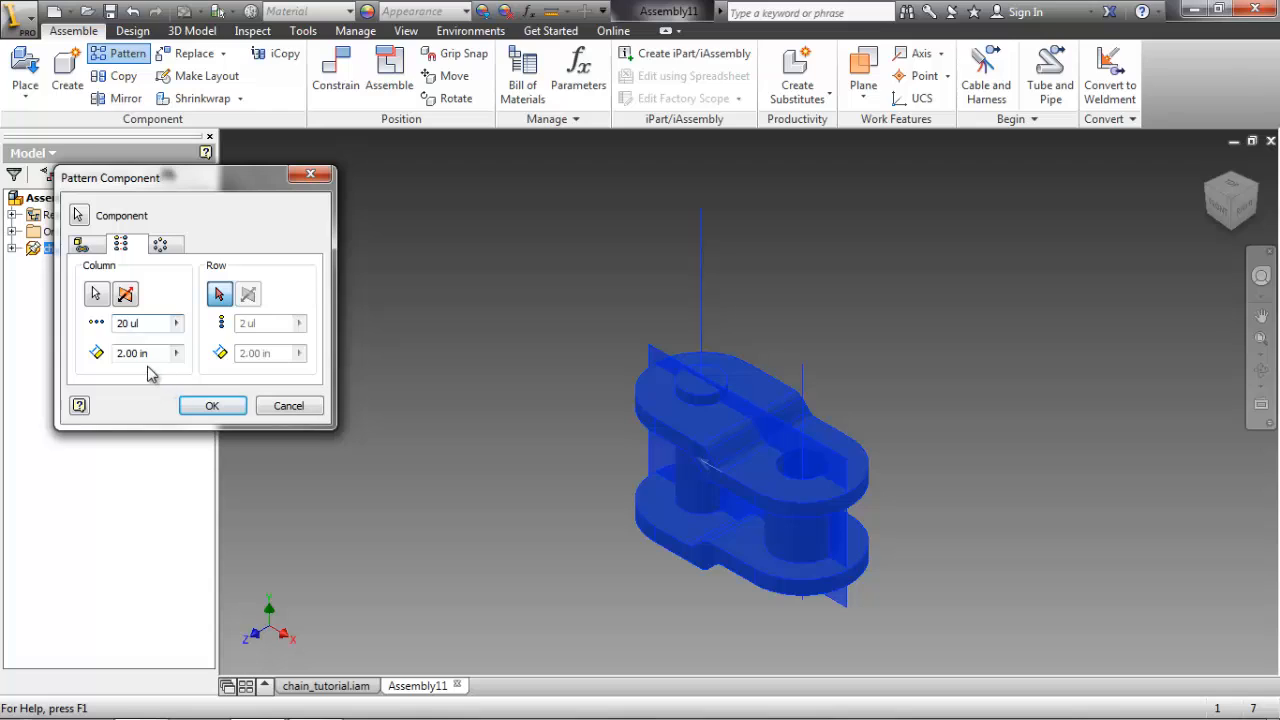
type("0")
double_click(137, 355)
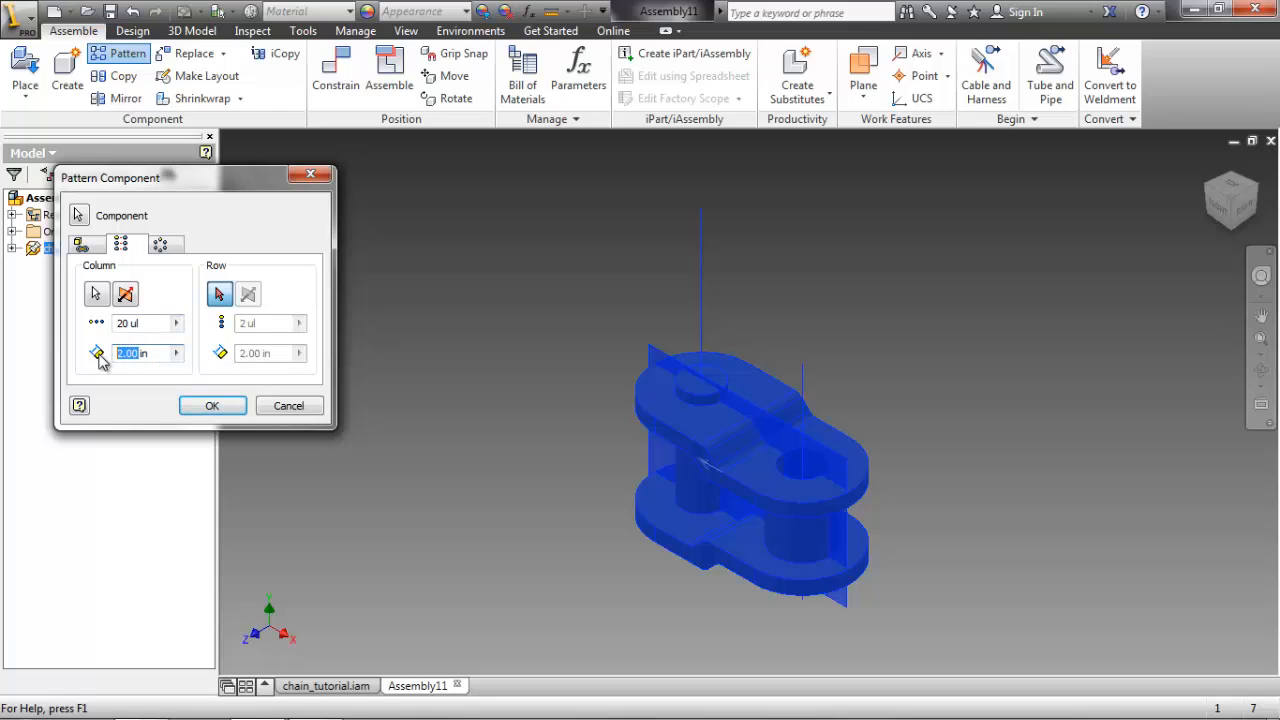
type(".25")
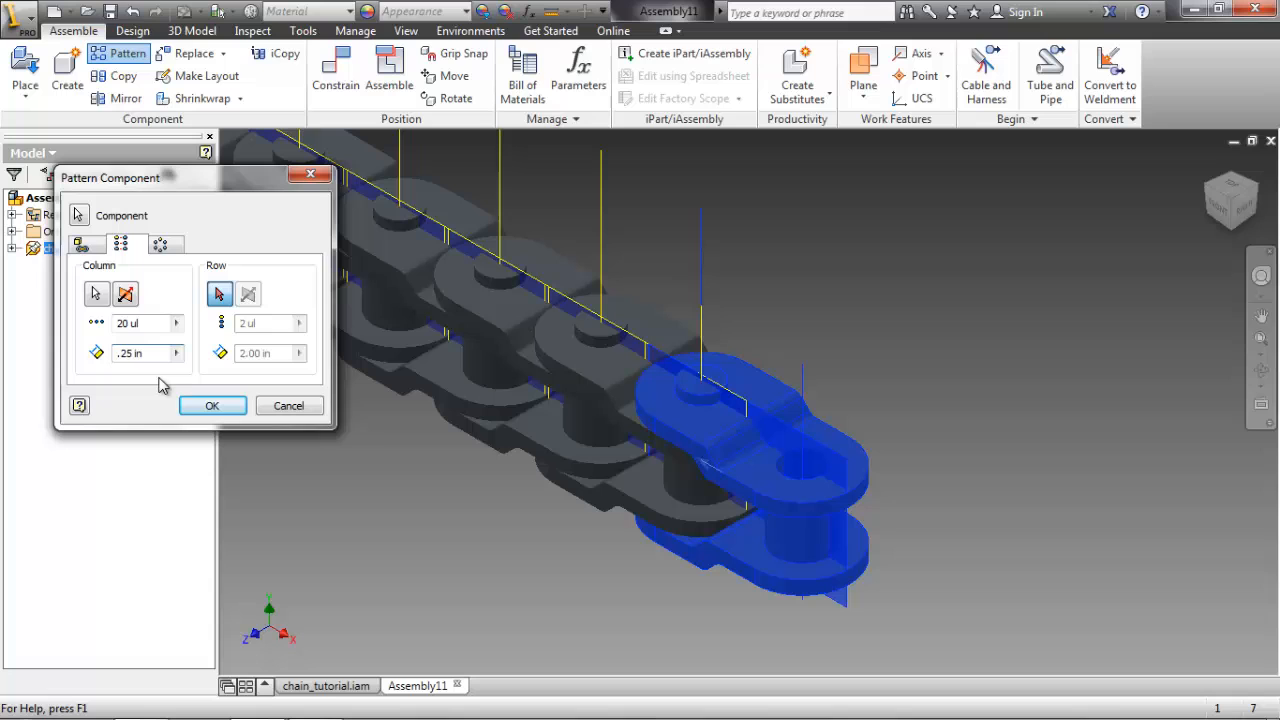
left_click(205, 407)
- Save the chain assembly with its dependents as chain_#25_half_link_20_count and close it to return to chain_tutorial.iam
scroll(471, 535, "up", 3)
middle_click_drag(471, 535, 468, 585)
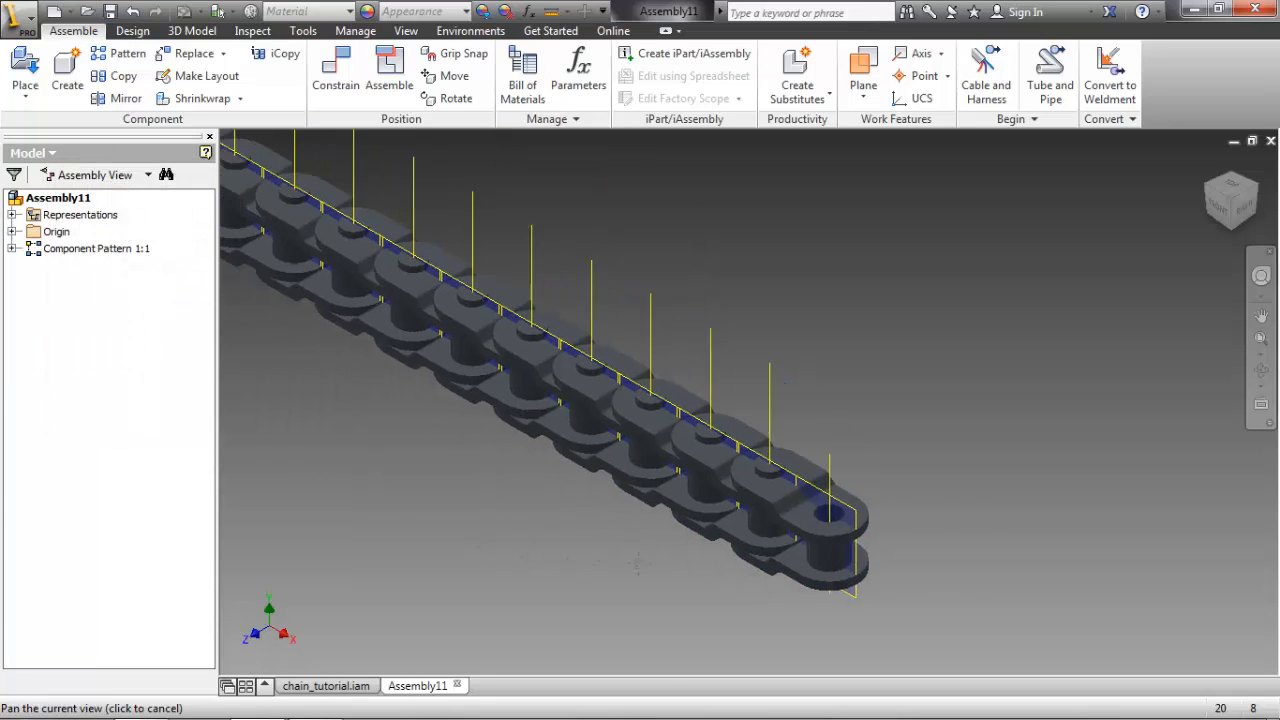
middle_click_drag(637, 563, 700, 571)
scroll(700, 571, "up", 4)
middle_click_drag(486, 519, 684, 513)
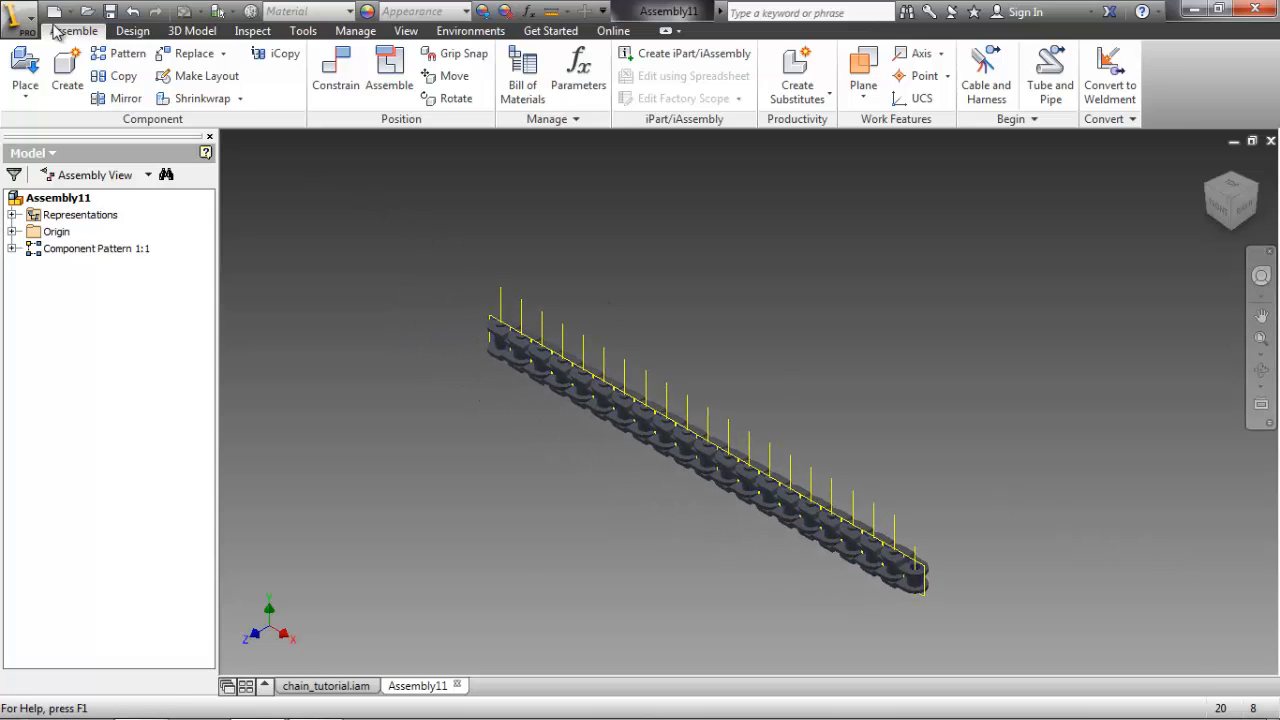
left_click(17, 17)
left_click(66, 238)
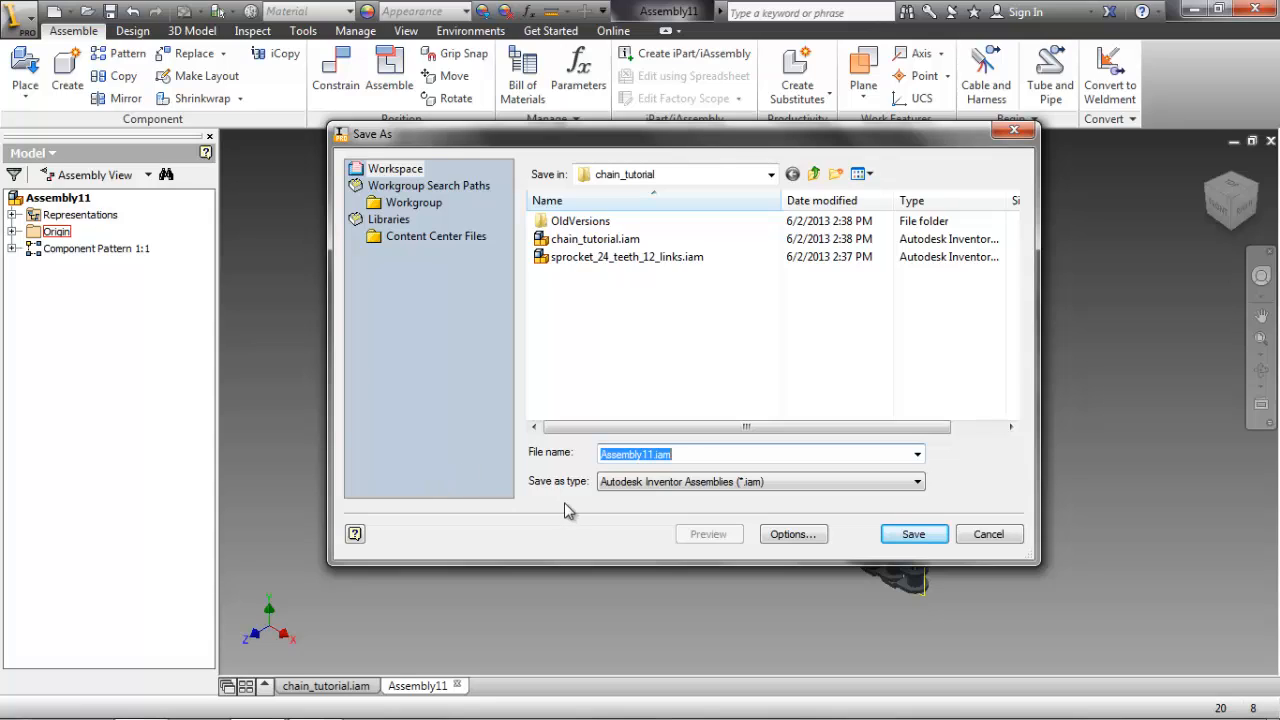
type("c")
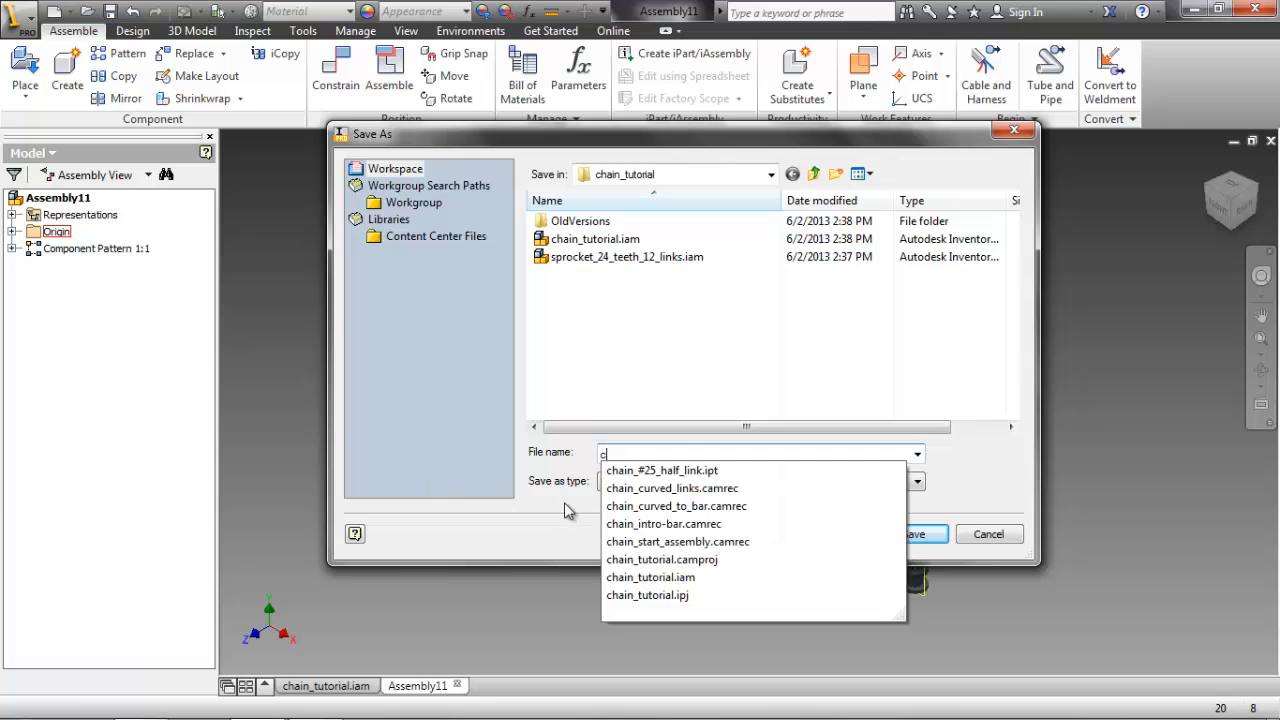
type("hain_#25_")
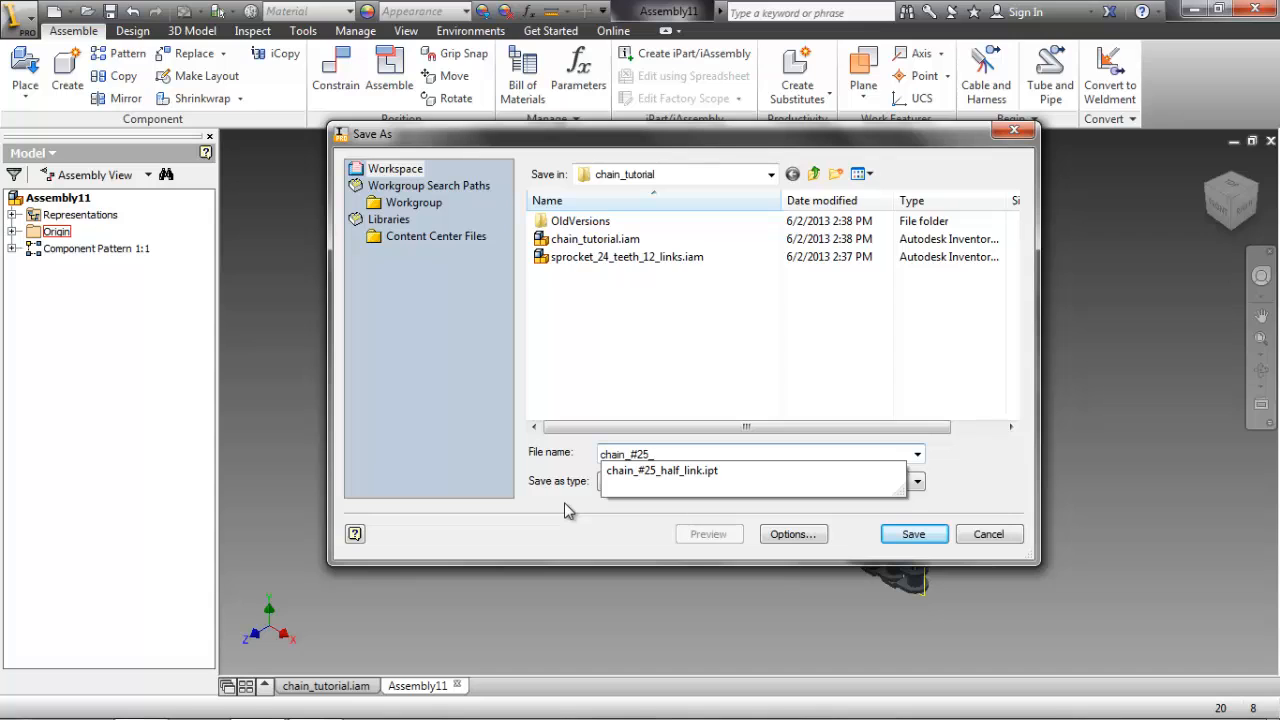
type("half_link_20_count")
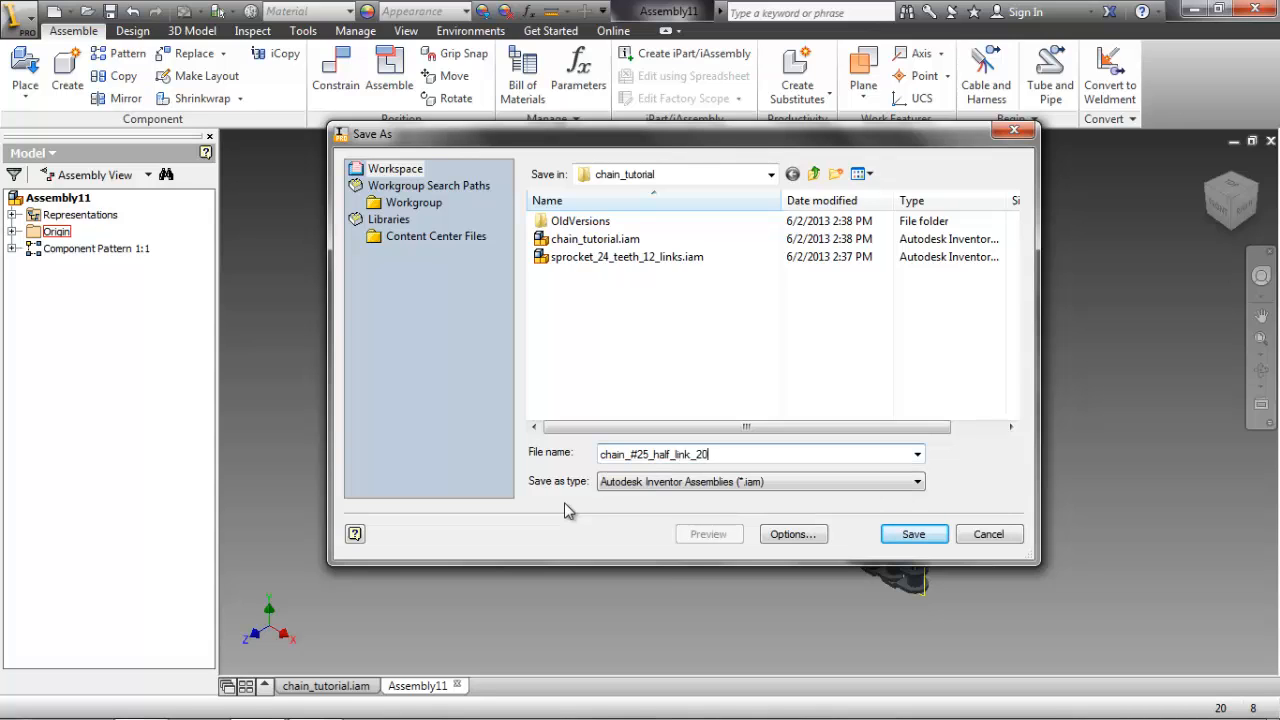
left_click(913, 534)
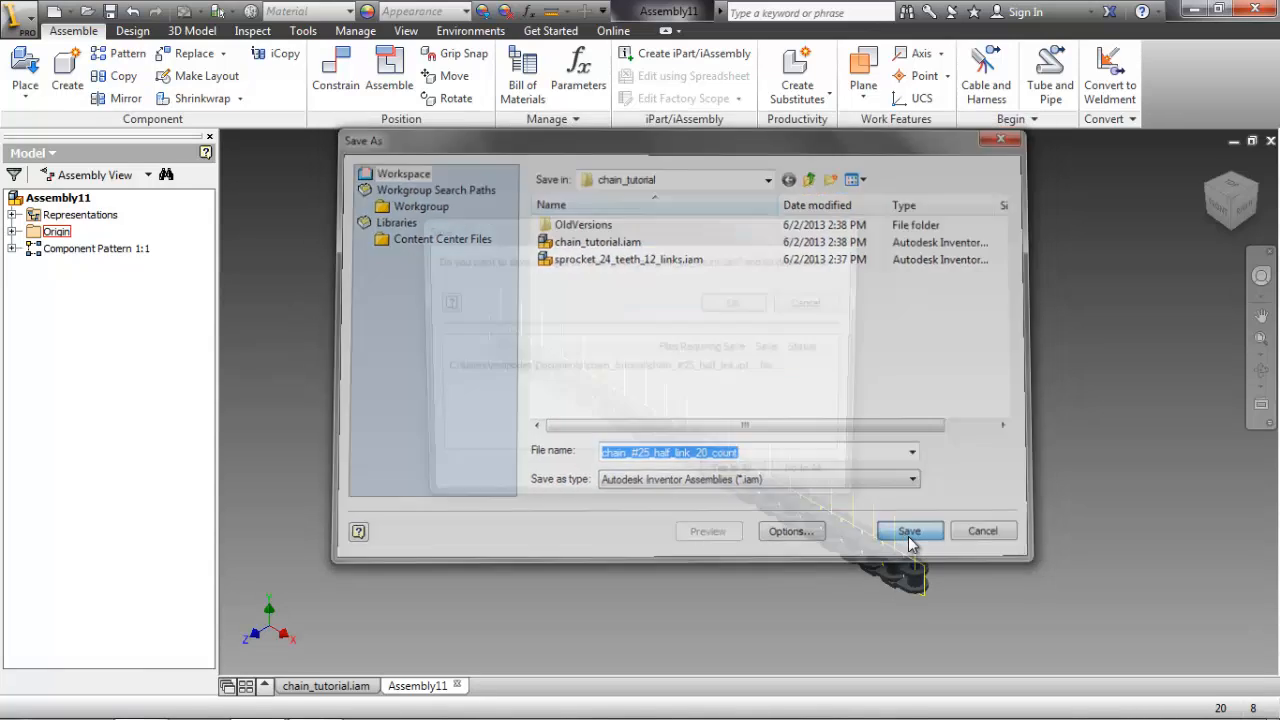
left_click(737, 303)
left_click(1270, 141)
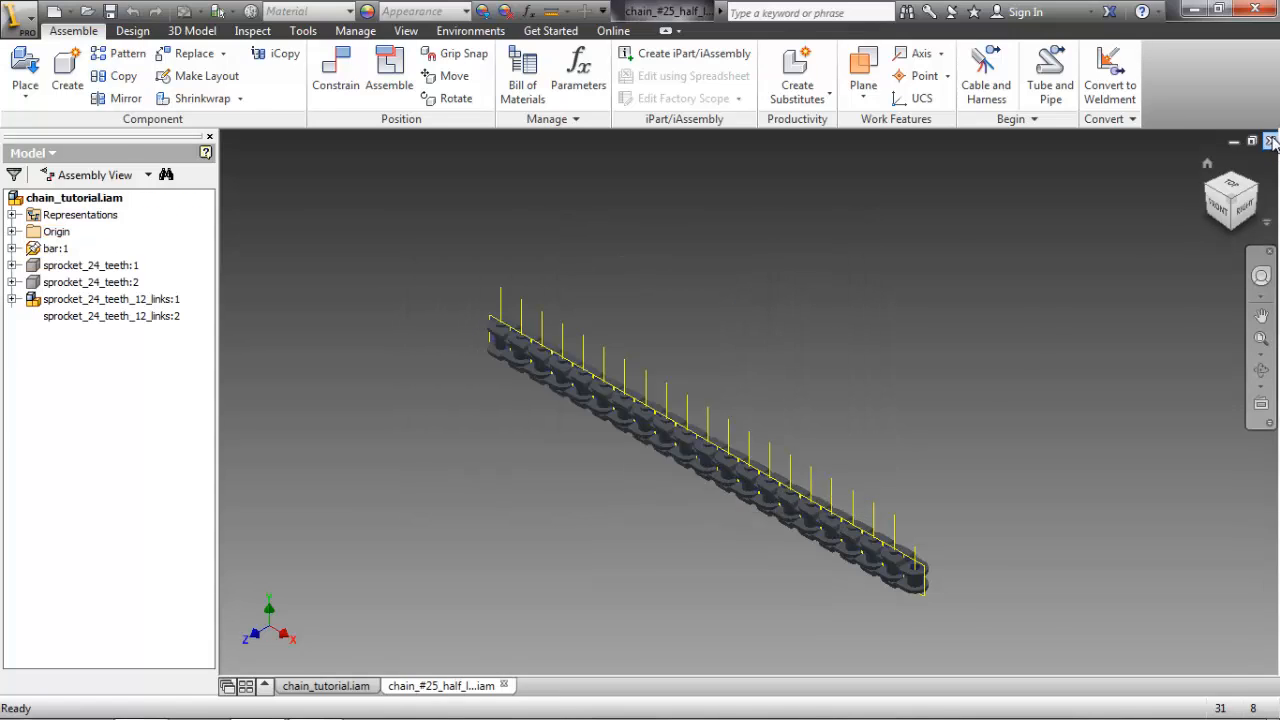
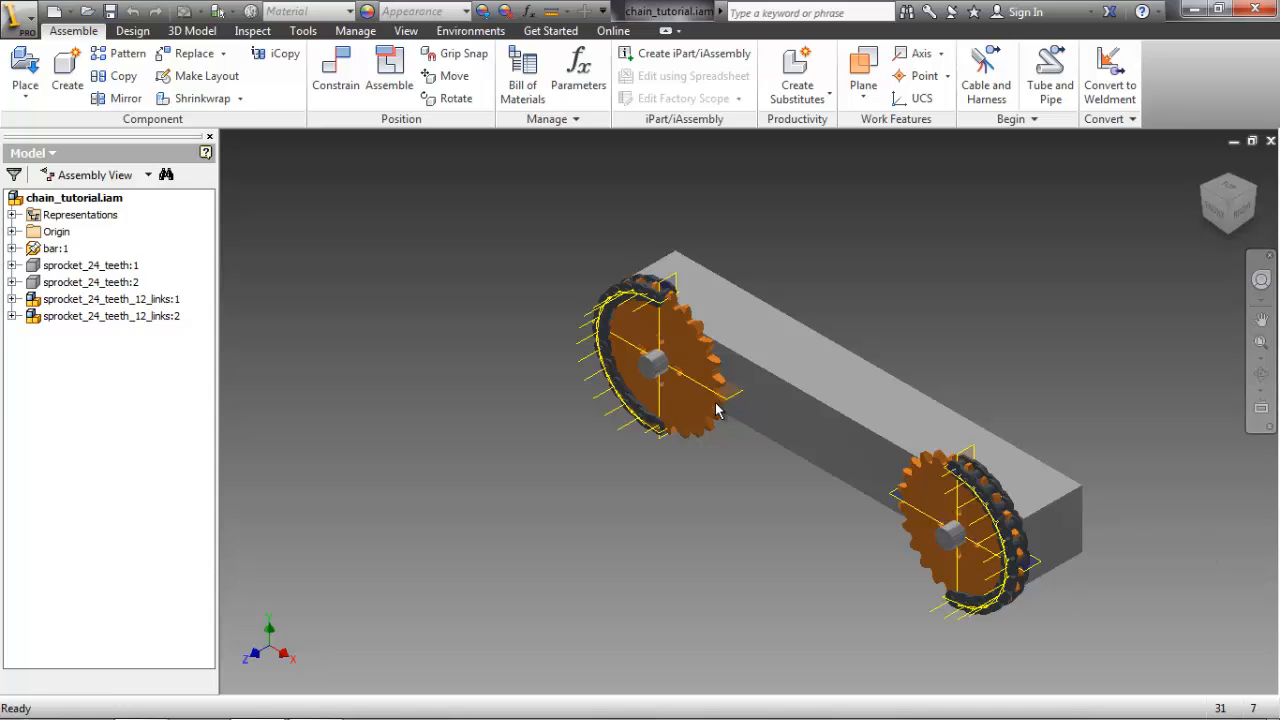
- Place two instances of chain_#25_half_link_20_count.iam beside the bar in front of the sprockets
left_click(30, 66)
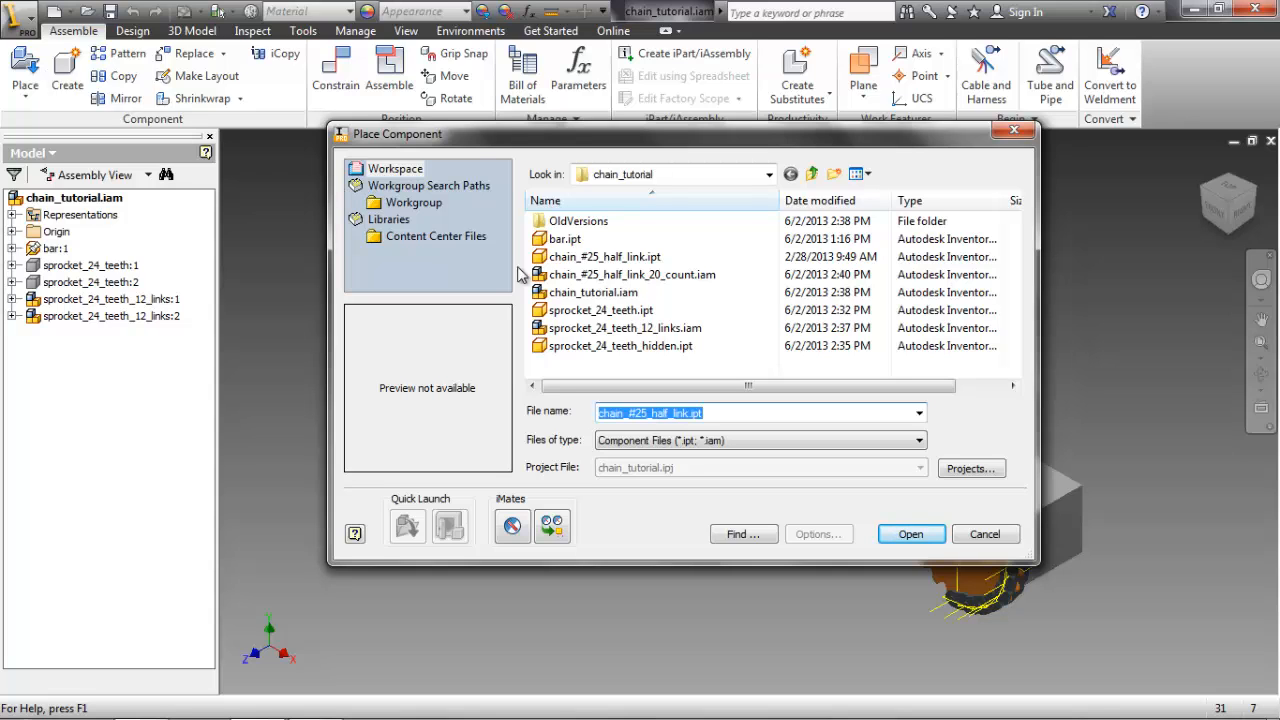
left_click(580, 275)
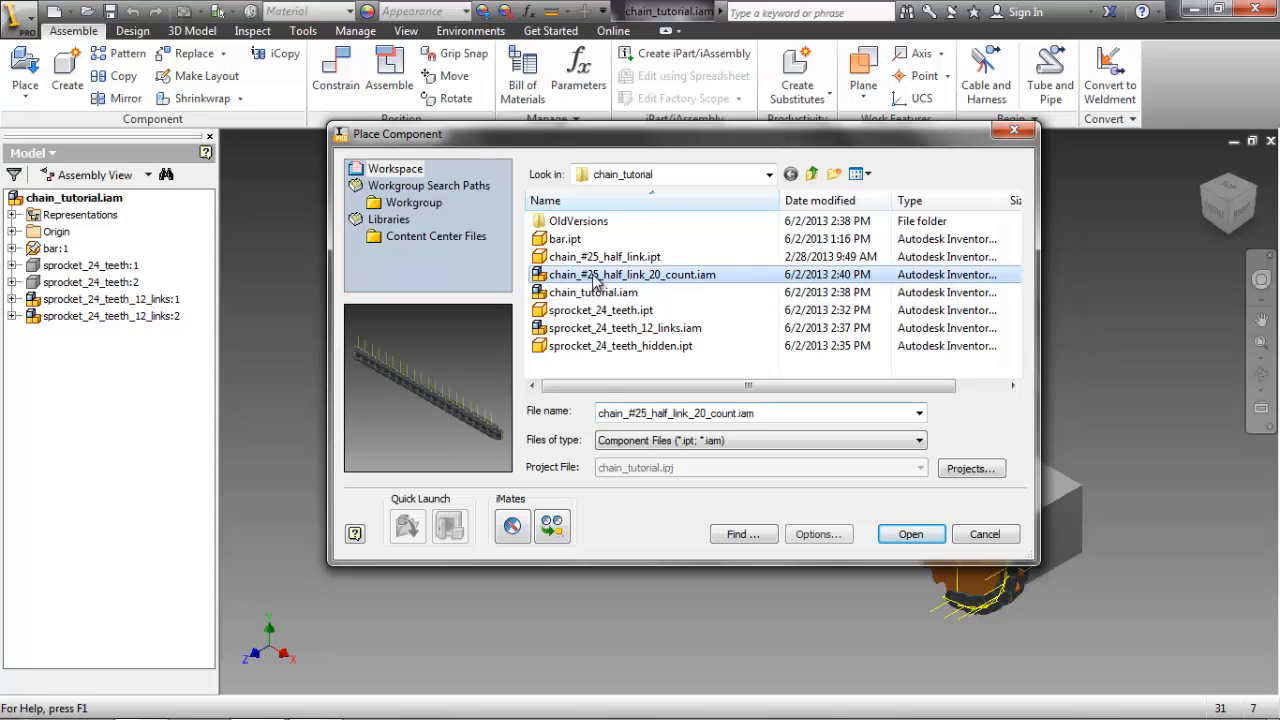
left_click(905, 533)
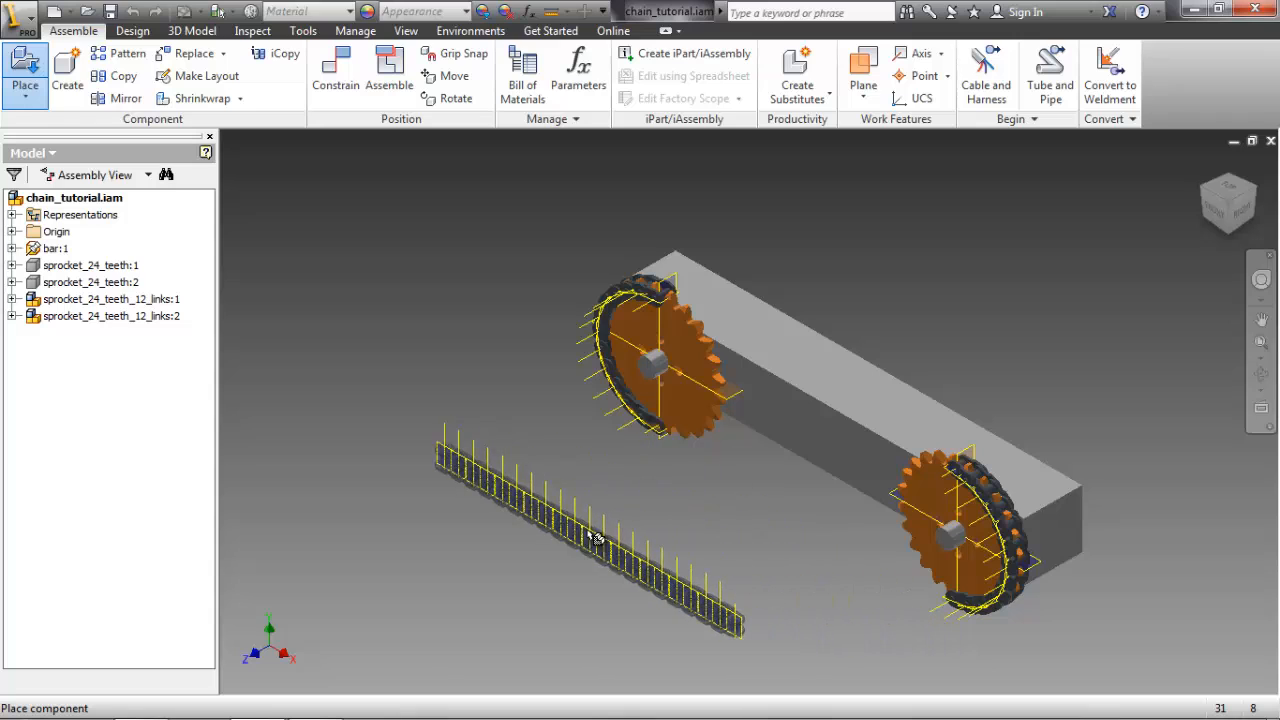
left_click(556, 531)
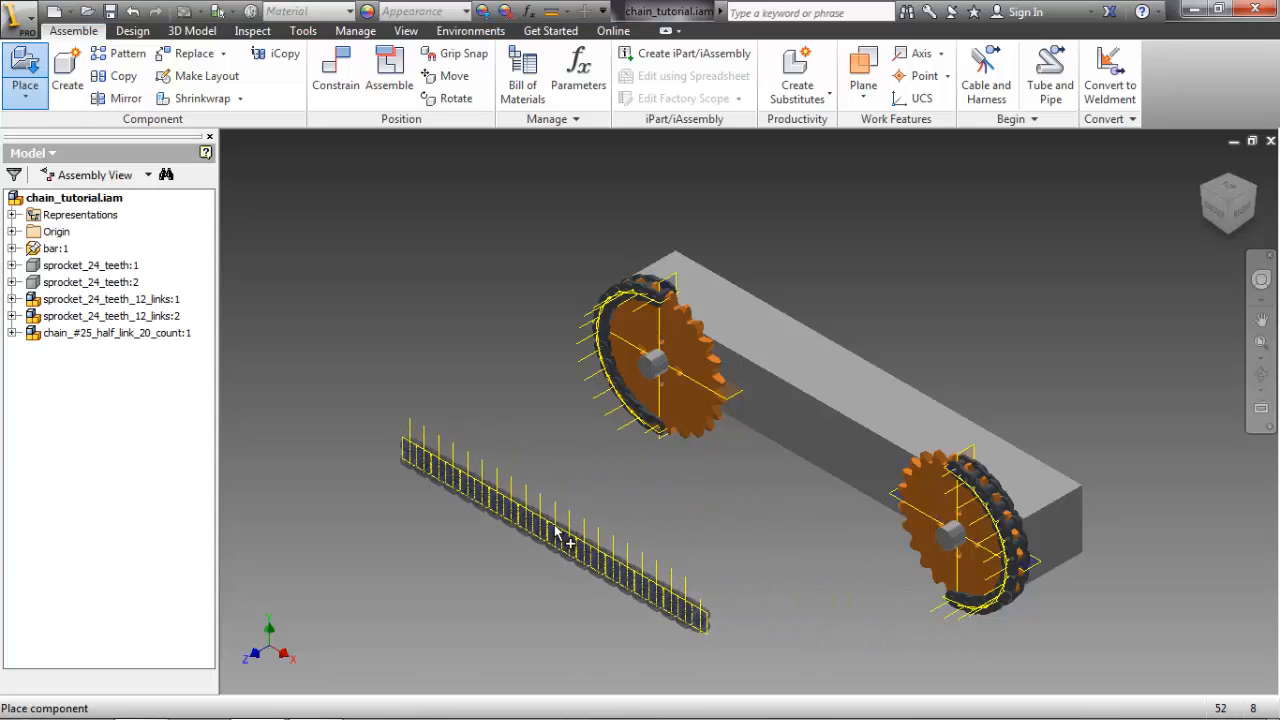
left_click(604, 488)
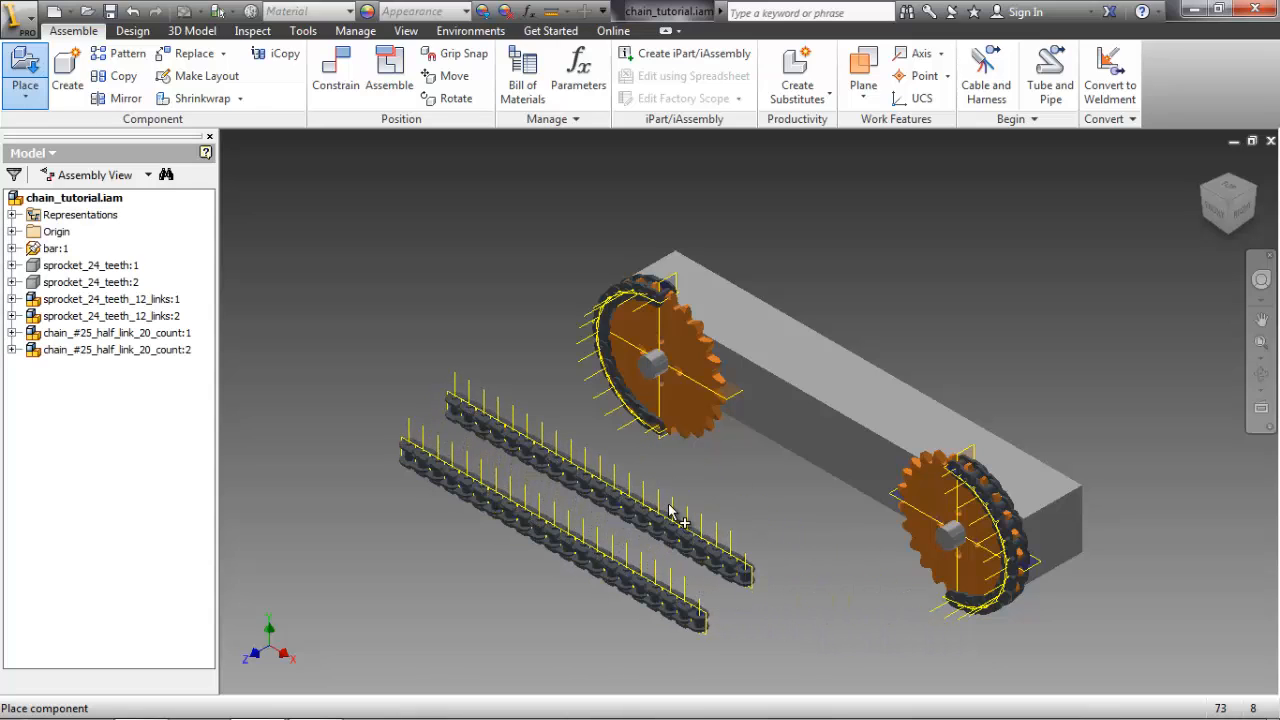
key("Escape")
- Insert-constrain the end roller of one 20-link chain run to the open upper pin hole of sprocket_24_teeth_12_links:2, with 0.000 in offset
right_click(306, 280)
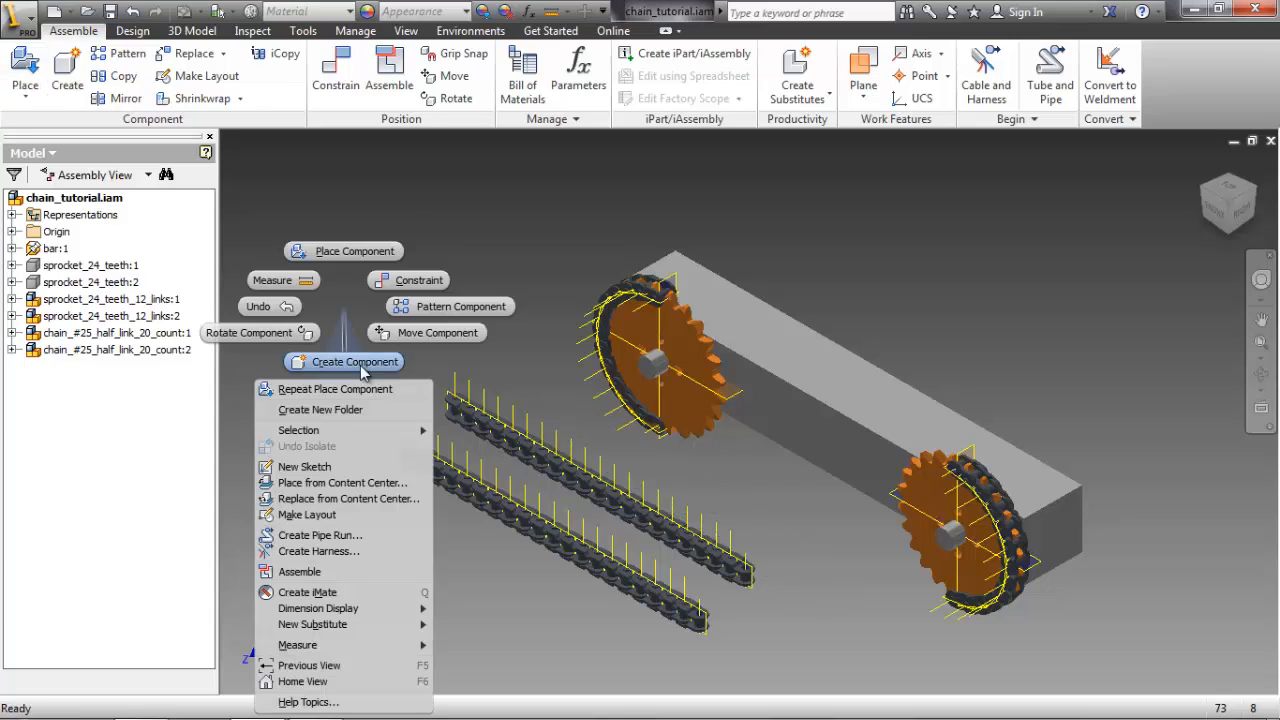
left_click(406, 278)
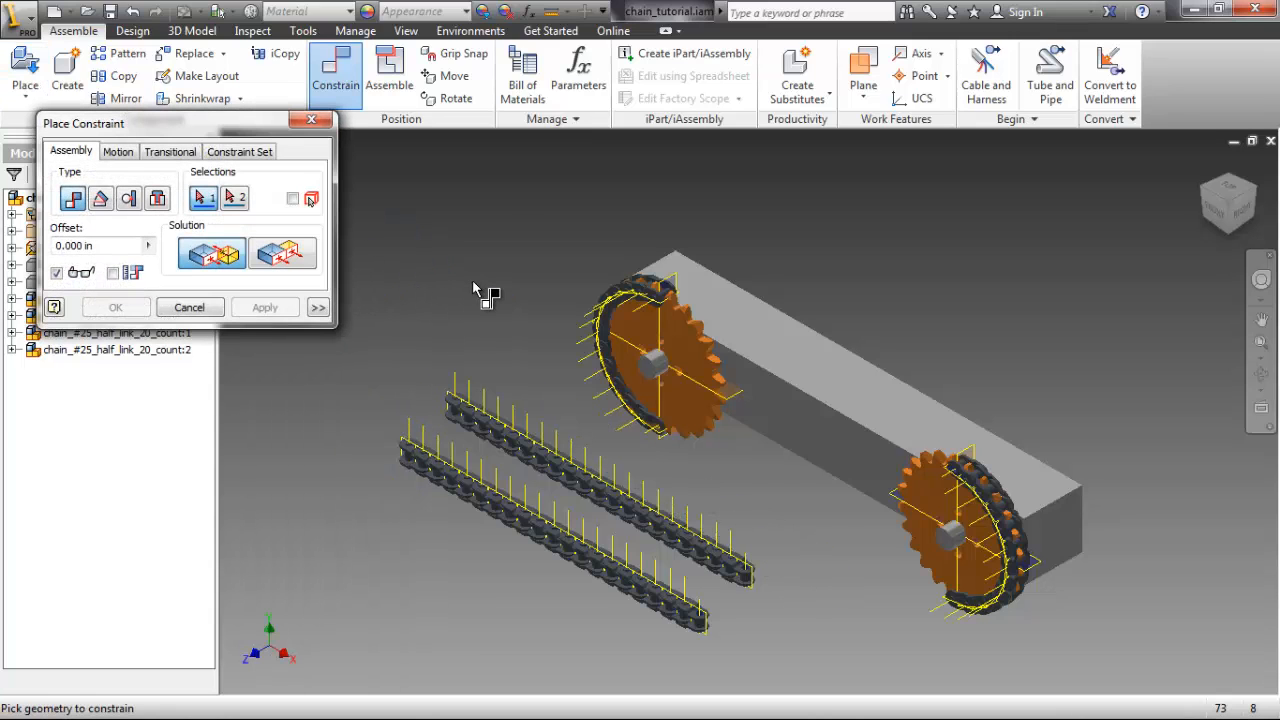
left_click(157, 199)
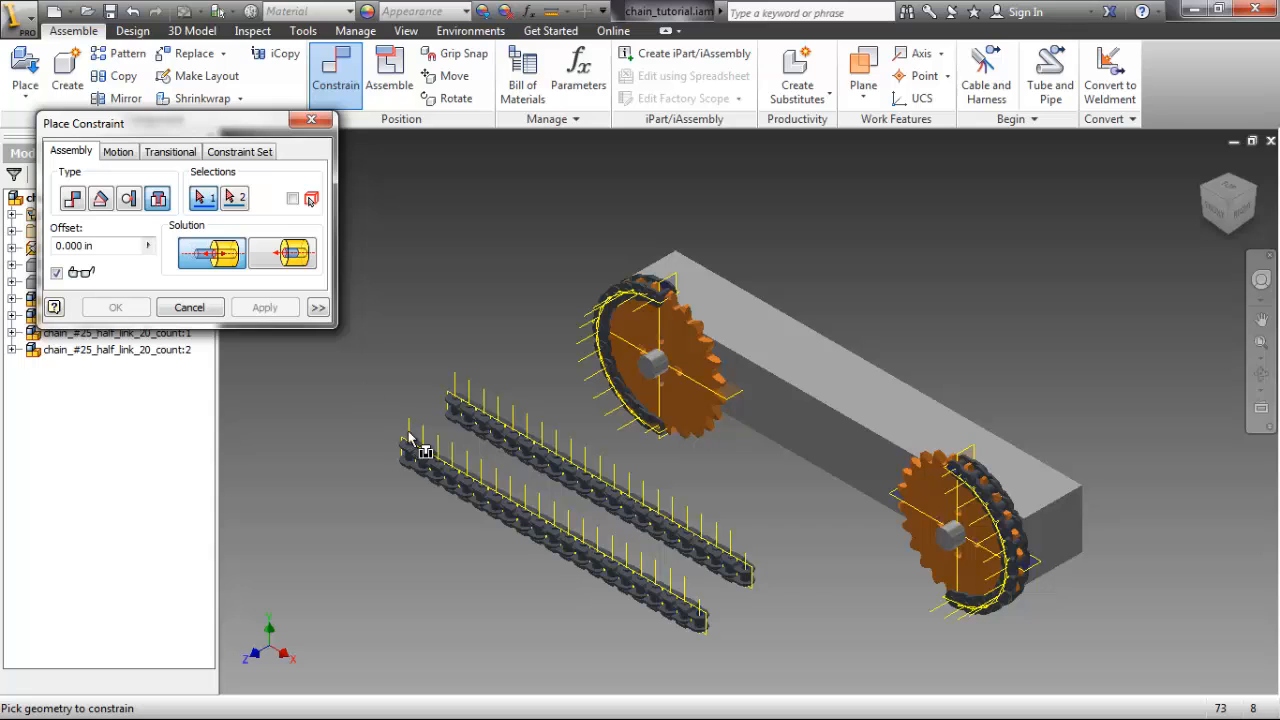
scroll(458, 422, "up", 5)
scroll(458, 422, "up", 3)
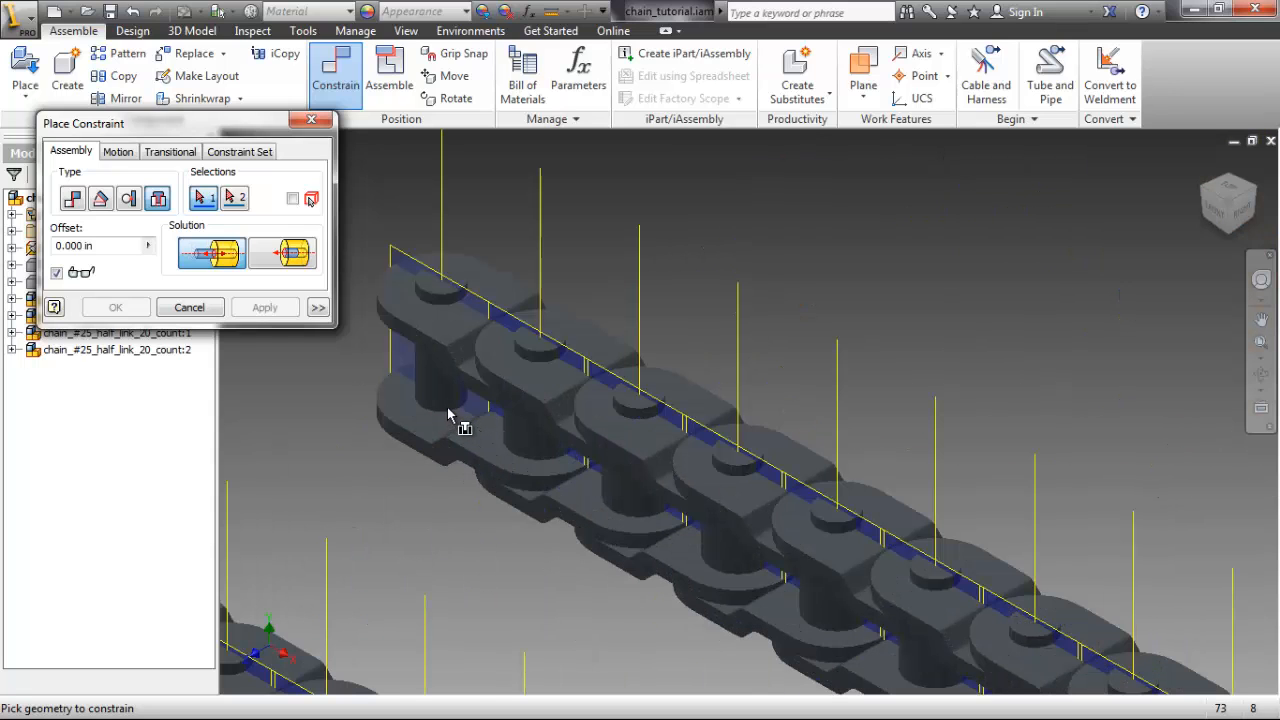
left_click(450, 418)
scroll(580, 438, "down", 8)
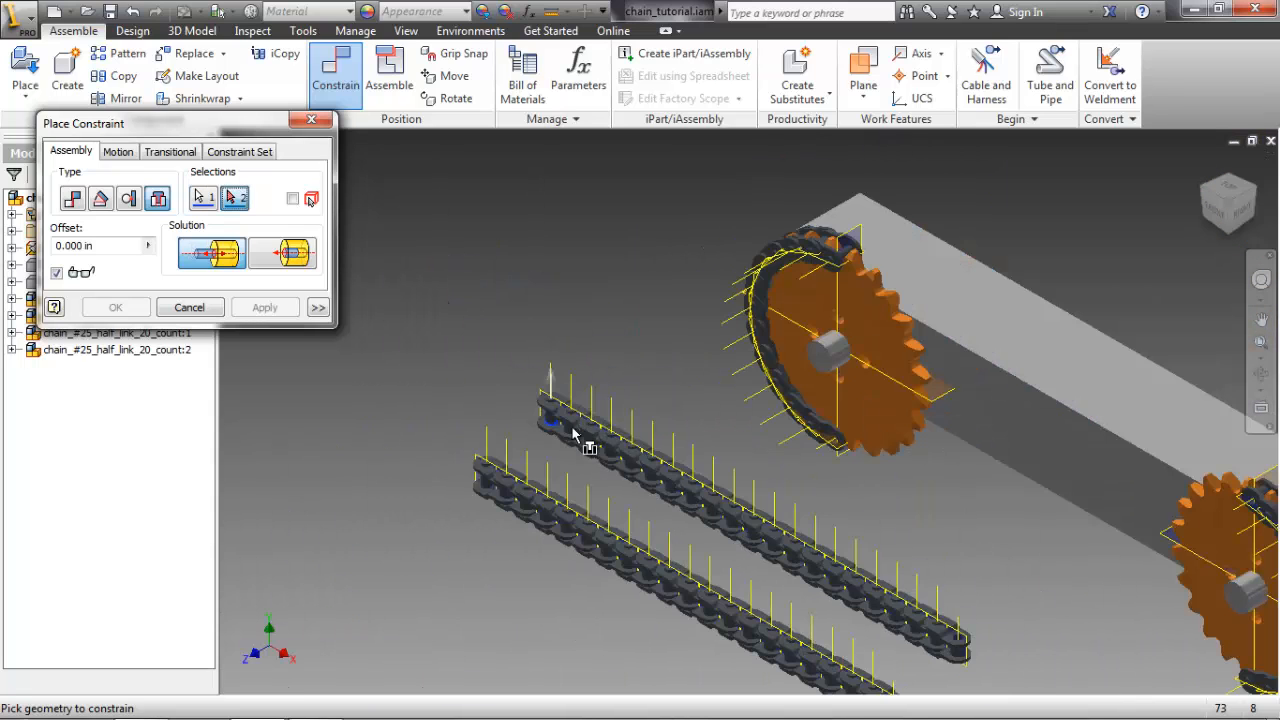
middle_click_drag(870, 509, 628, 474)
scroll(1025, 458, "up", 5)
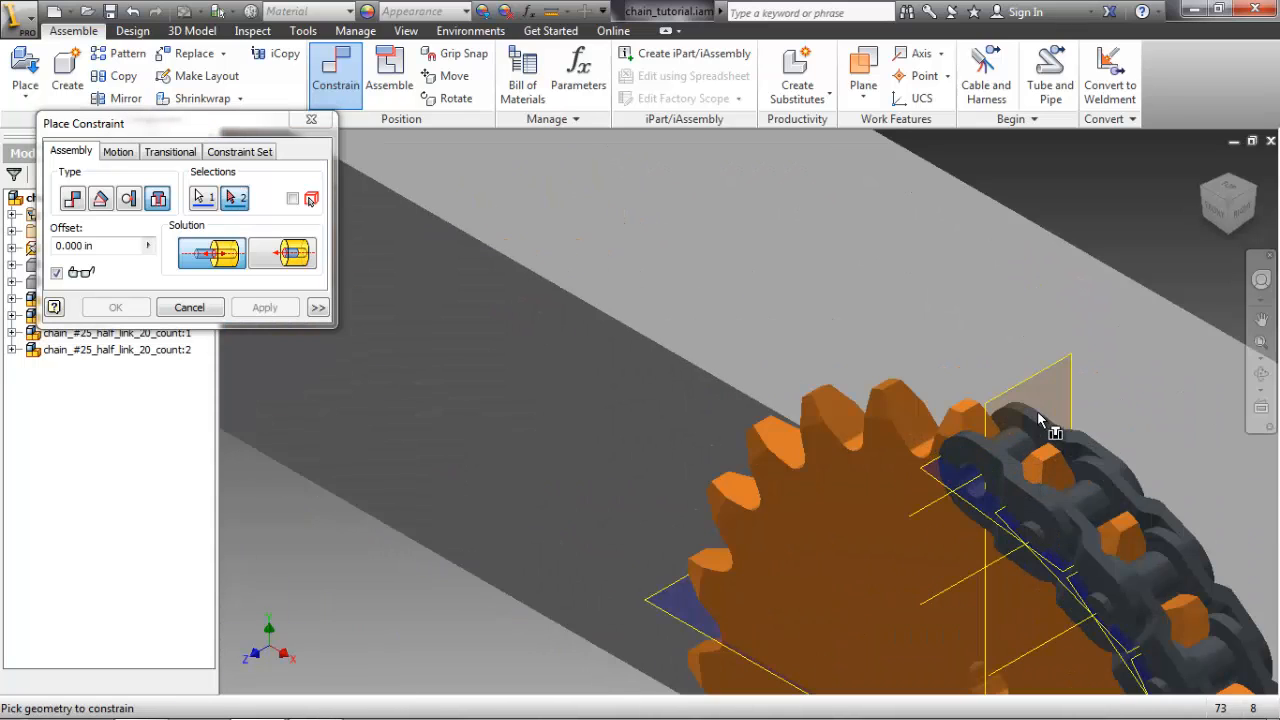
left_click(975, 470)
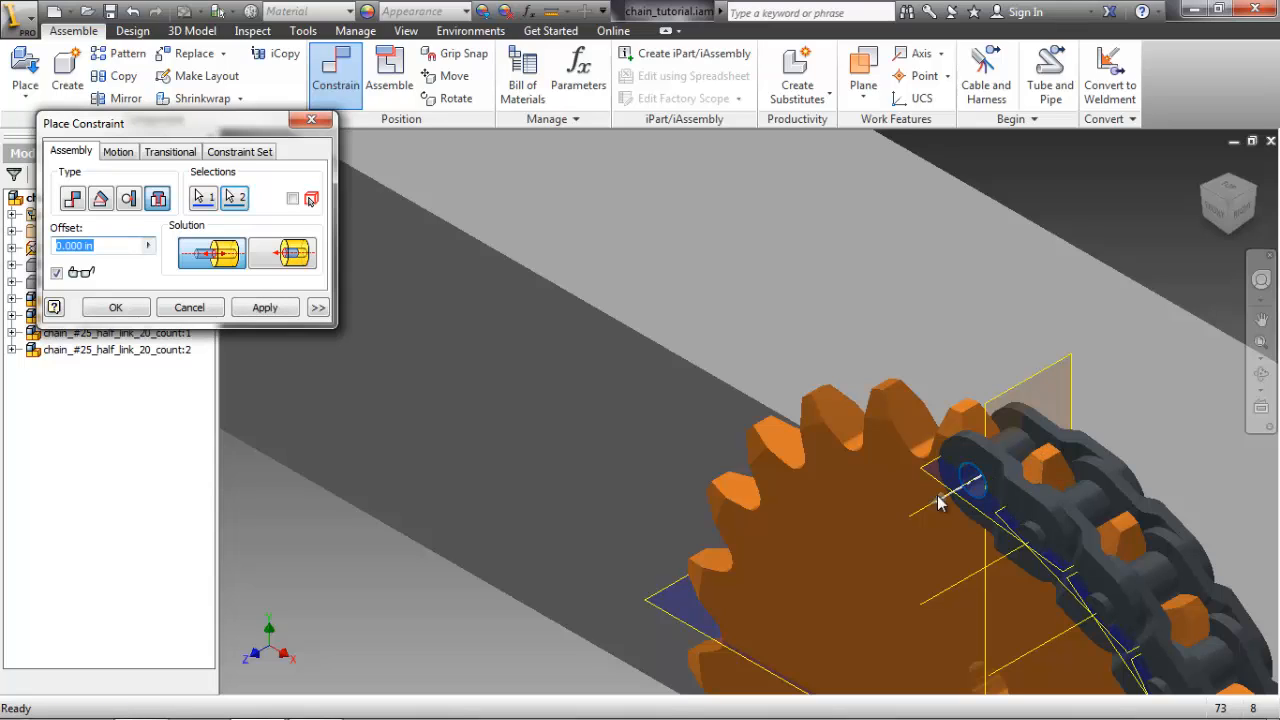
left_click(268, 305)
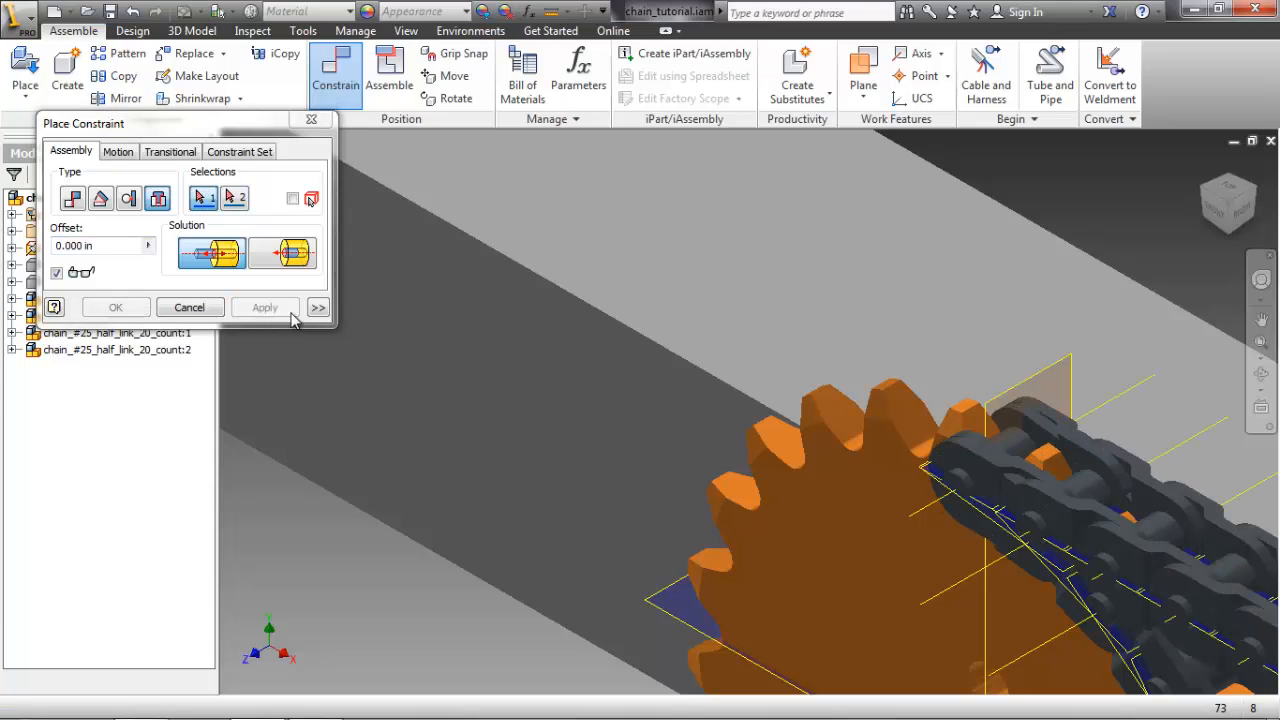
scroll(706, 517, "down", 3)
middle_click_drag(803, 560, 649, 414)
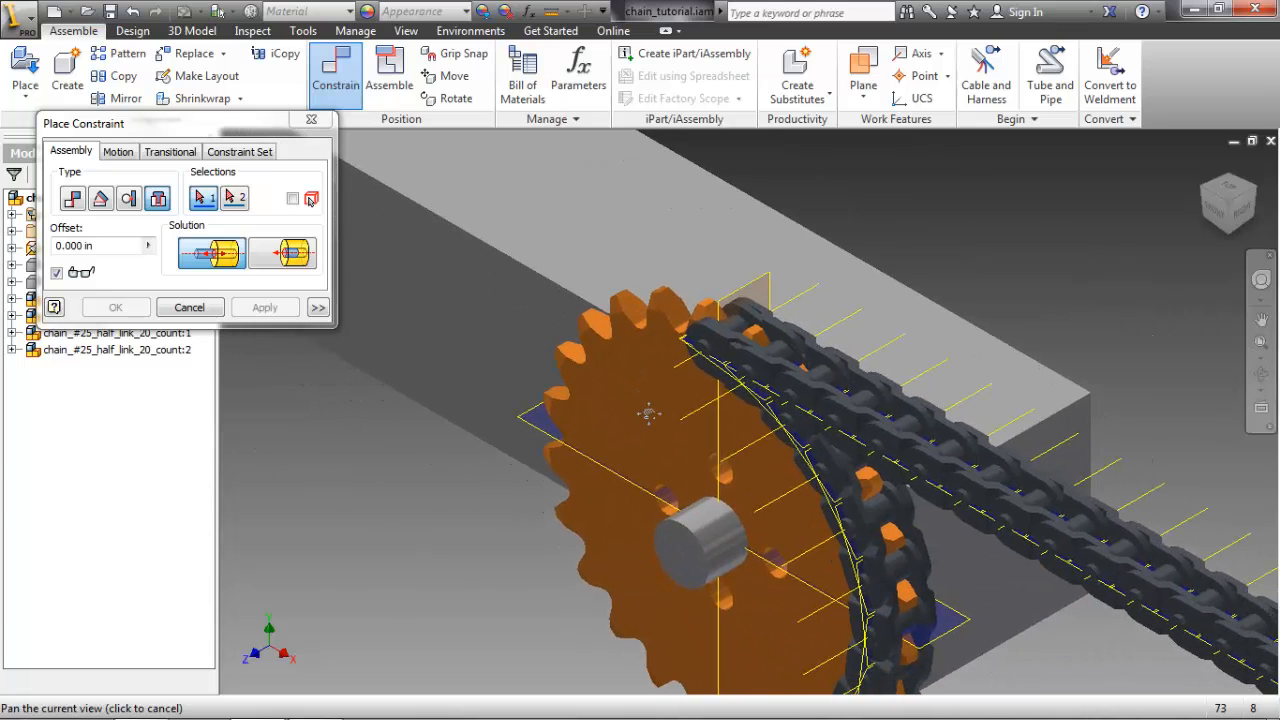
left_click(186, 307)
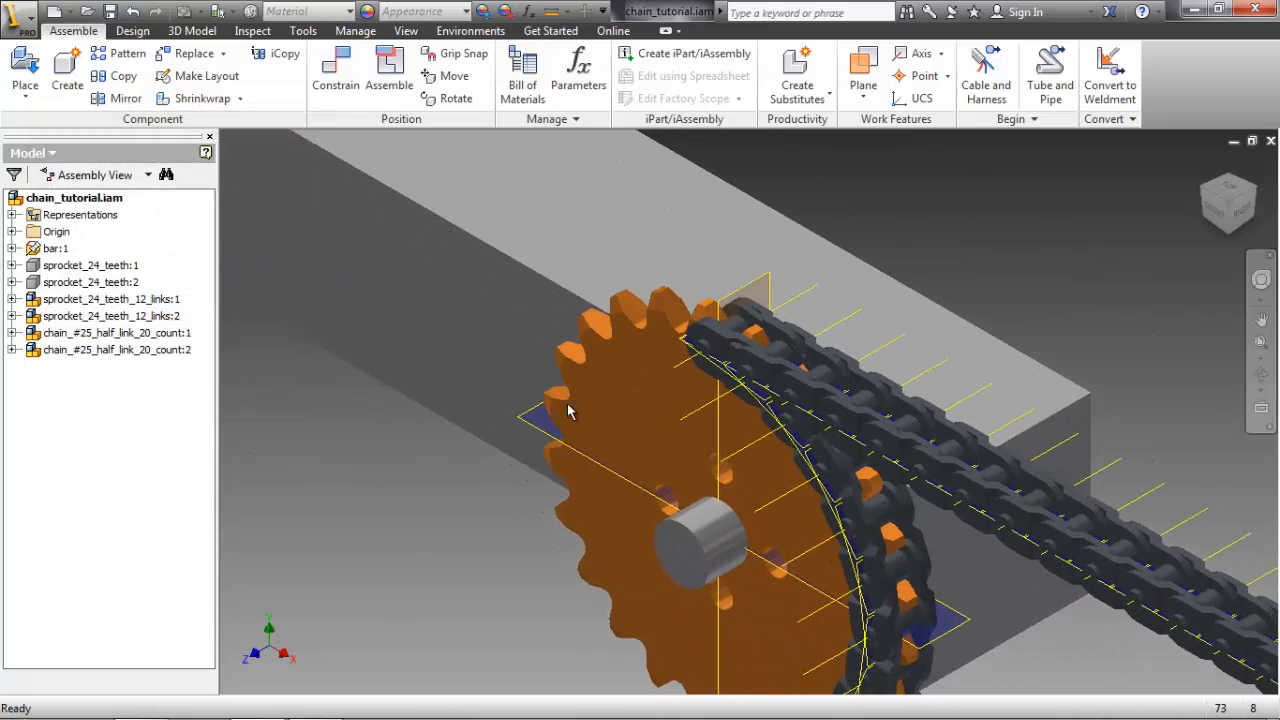
- Swing the attached chain run about its end pin so it extends above the bar toward the other sprocket
scroll(567, 410, "down", 3)
middle_click_drag(528, 323, 965, 593)
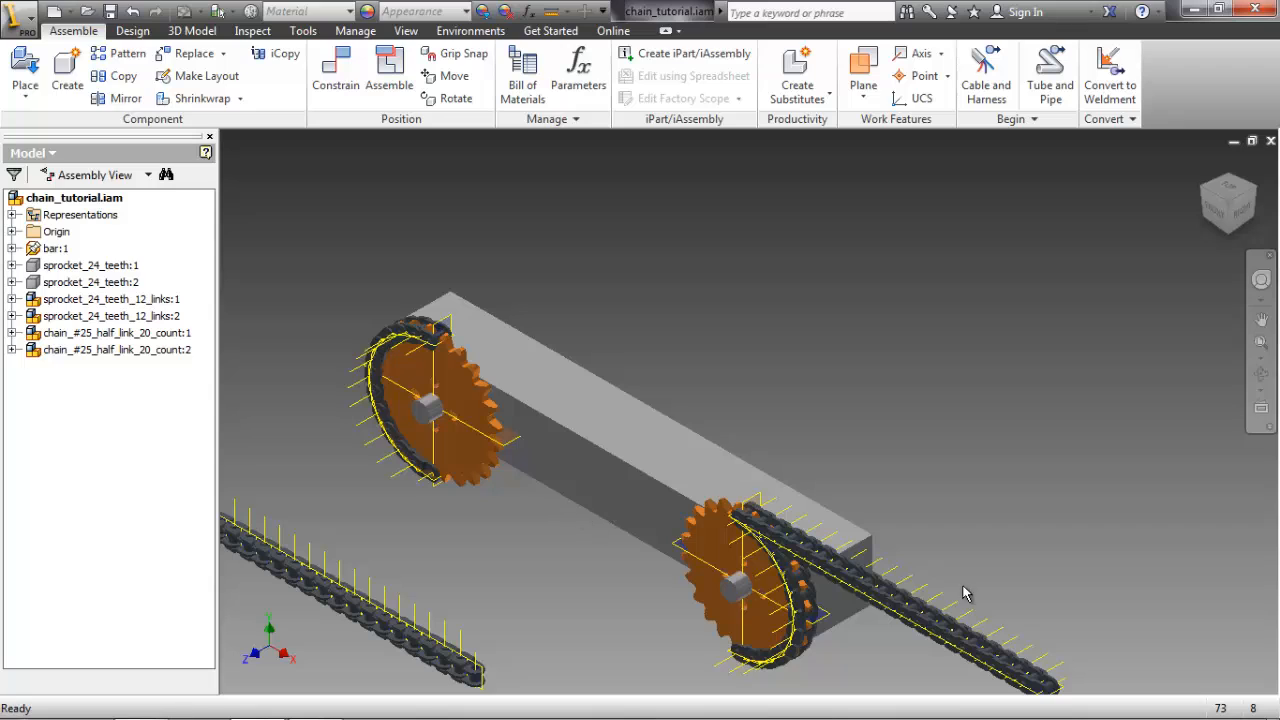
left_click_drag(940, 627, 632, 405)
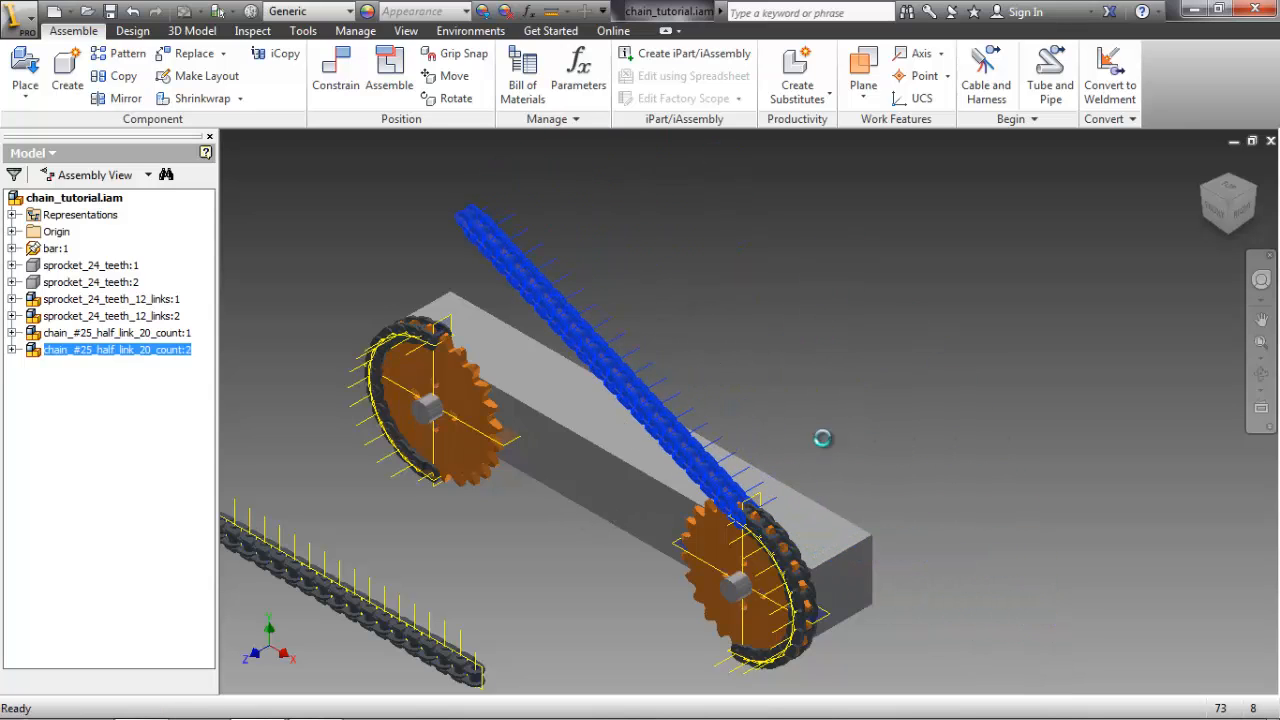
scroll(822, 438, "down", 2)
left_click(843, 415)
- Constrain the attached chain run's lengthwise plane at 0.00 deg to the bar's top face, using its end pin axis as explicit reference vector
middle_click_drag(778, 400, 859, 420)
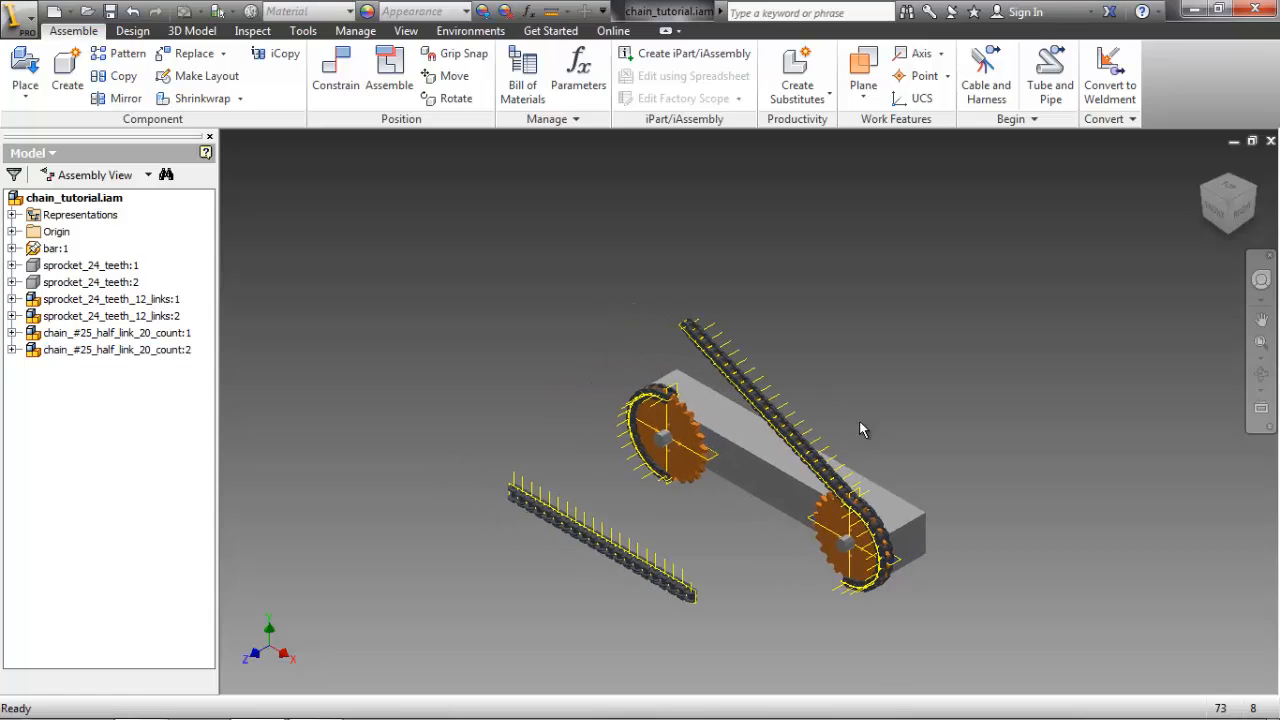
middle_click_drag(992, 479, 826, 444, "shift")
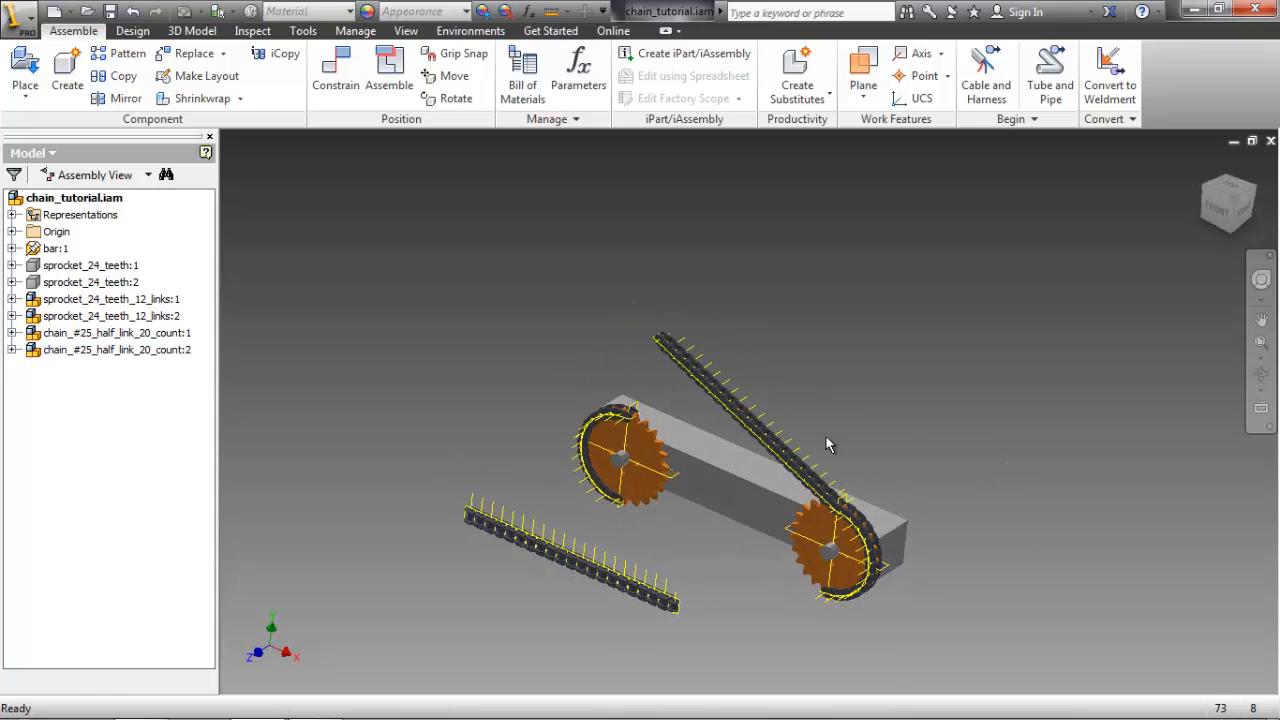
right_click(782, 380)
left_click(829, 278)
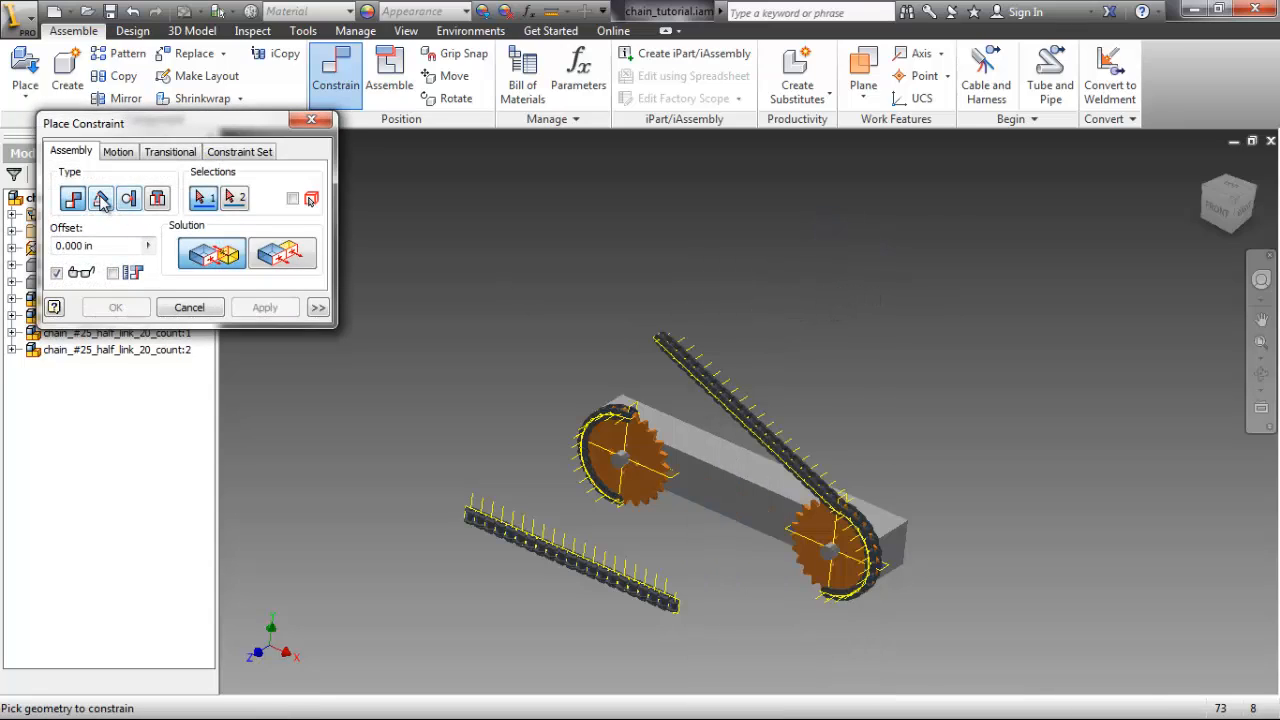
left_click(101, 198)
left_click(265, 198)
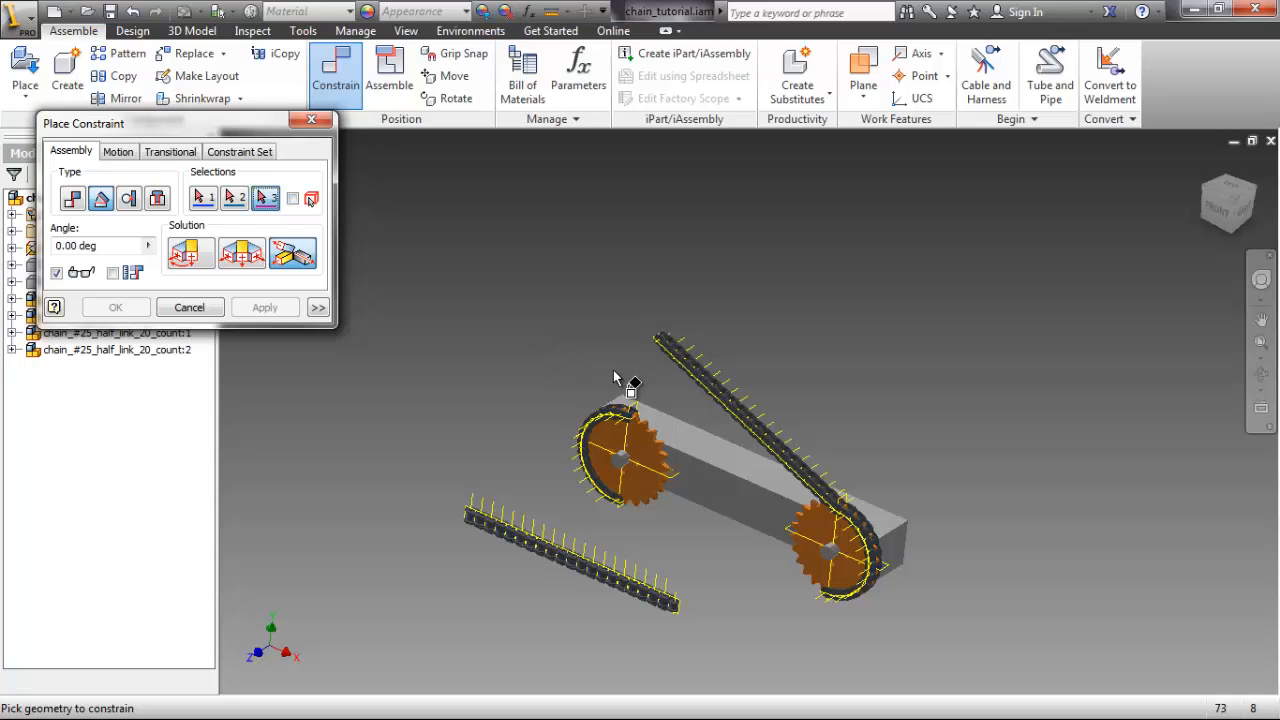
scroll(838, 510, "up", 5)
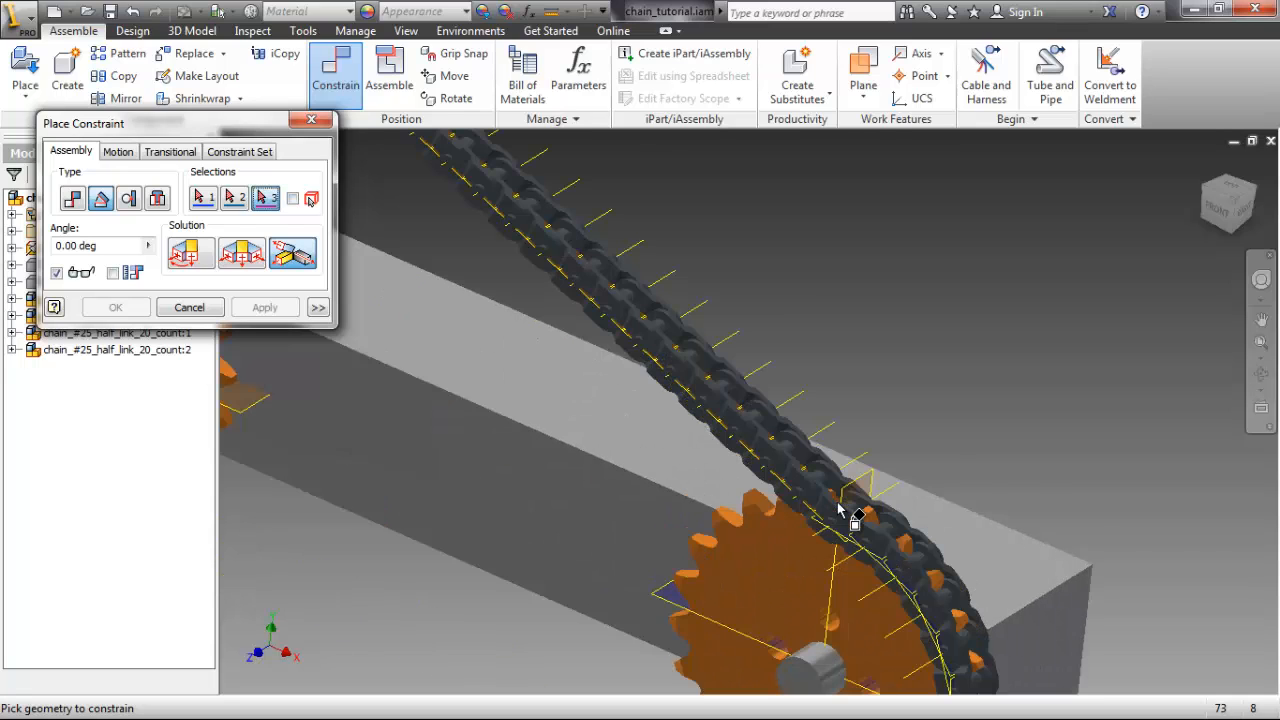
scroll(838, 510, "up", 2)
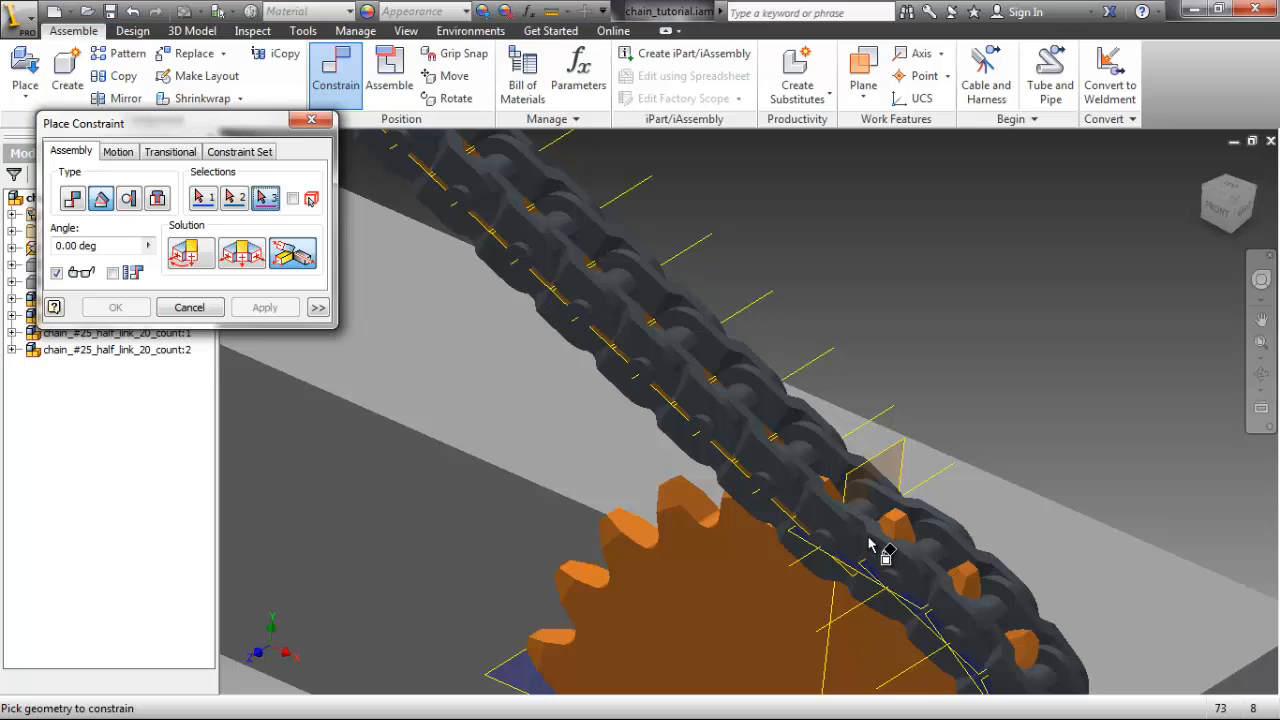
scroll(862, 535, "up", 2)
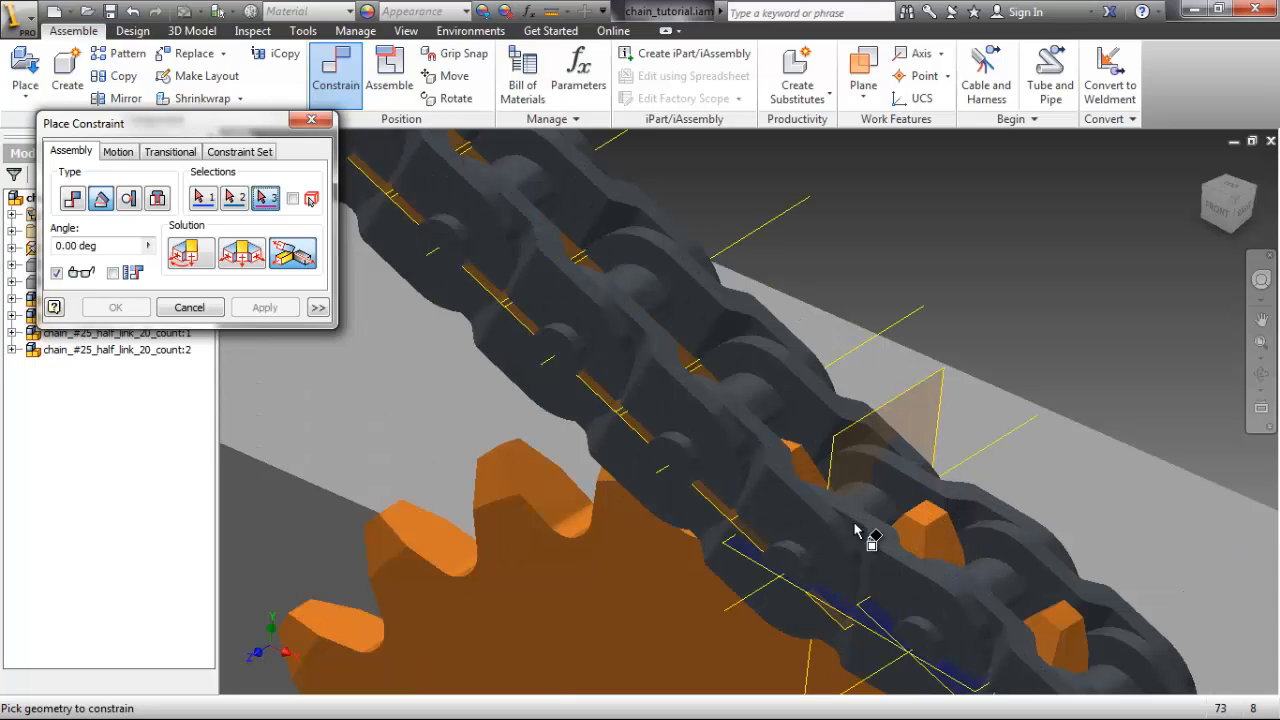
left_click(751, 594)
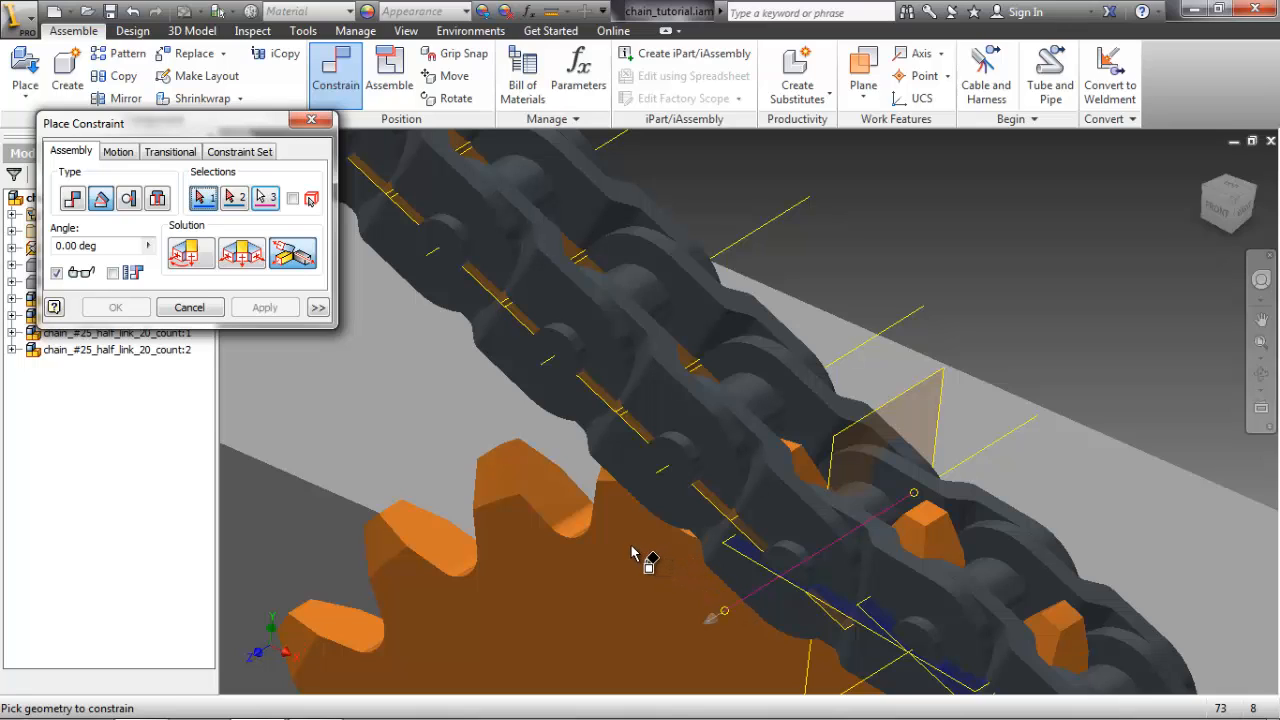
left_click(729, 519)
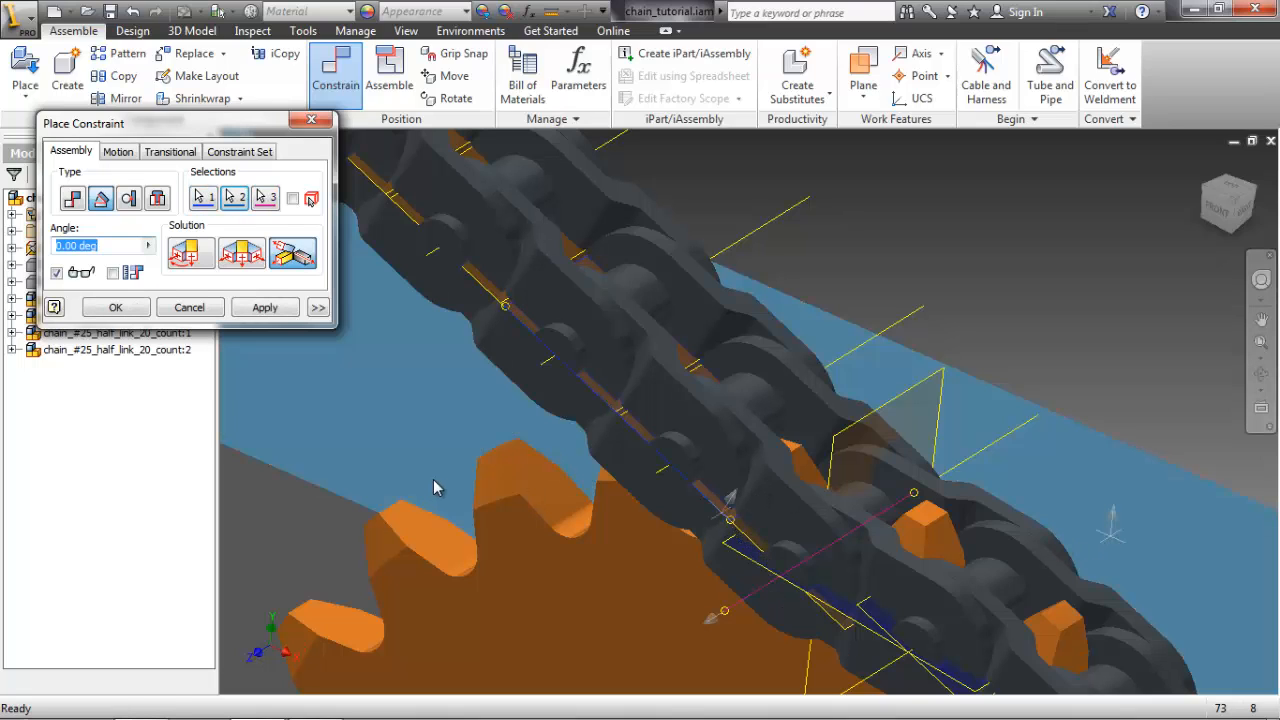
left_click(274, 309)
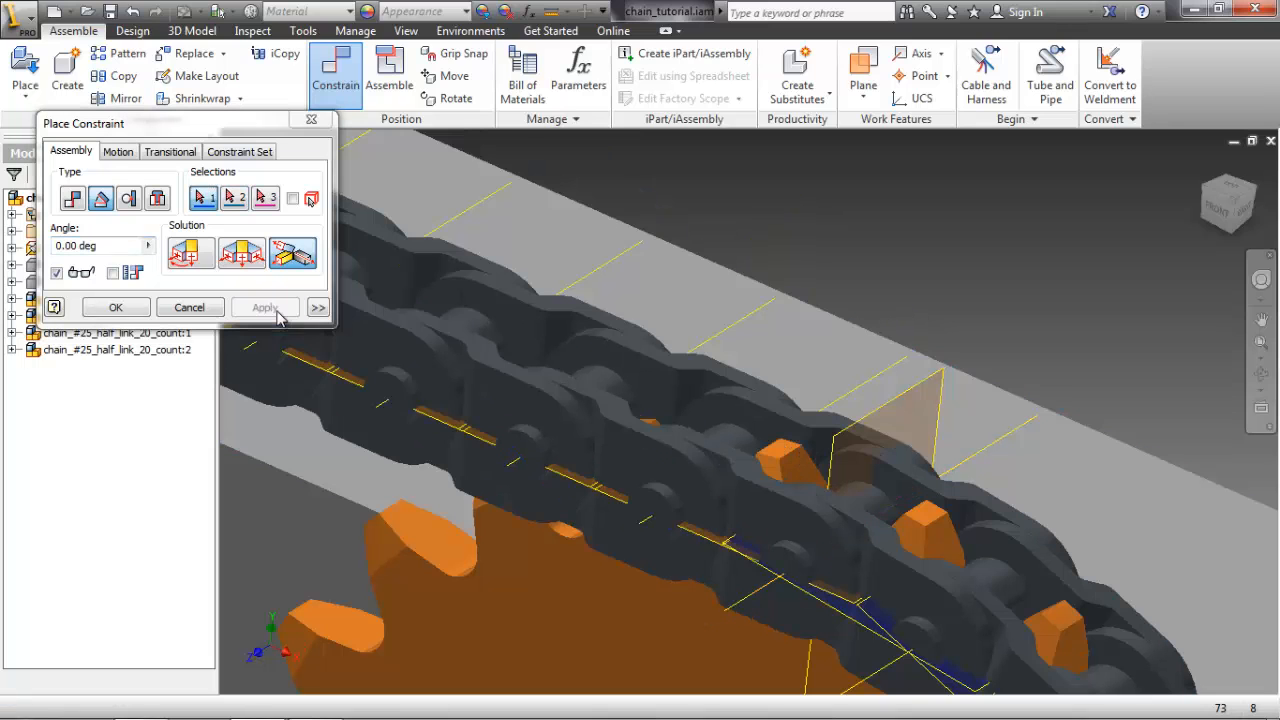
scroll(445, 463, "down", 5)
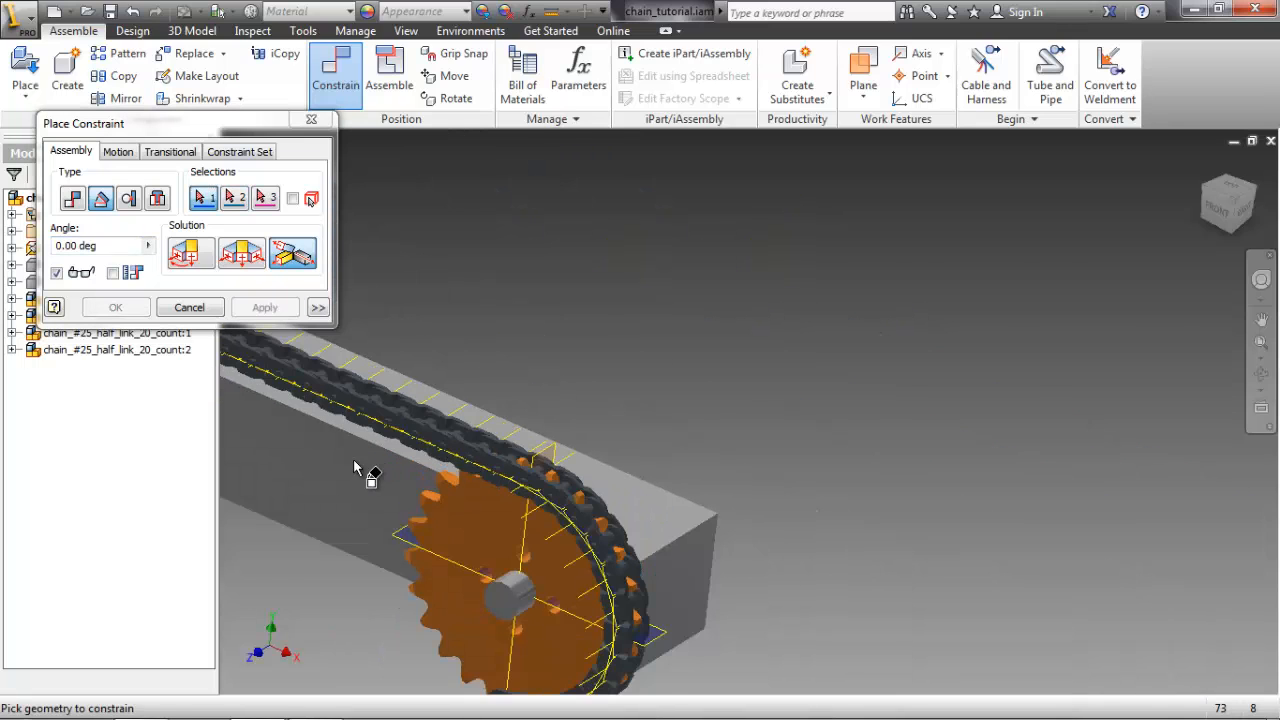
middle_click_drag(366, 471, 650, 512)
left_click(189, 307)
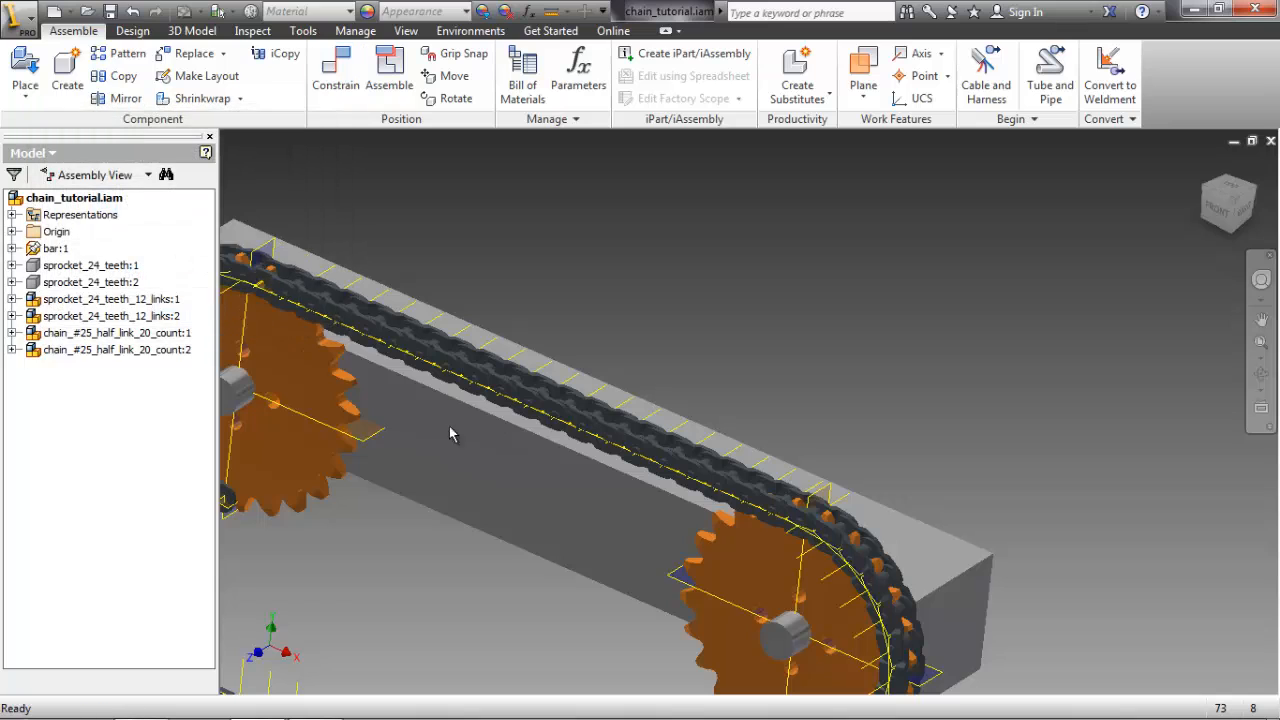
- Examine the joint where the upper chain run's free end meets the wrapped links on the other sprocket
middle_click_drag(445, 480, 640, 488)
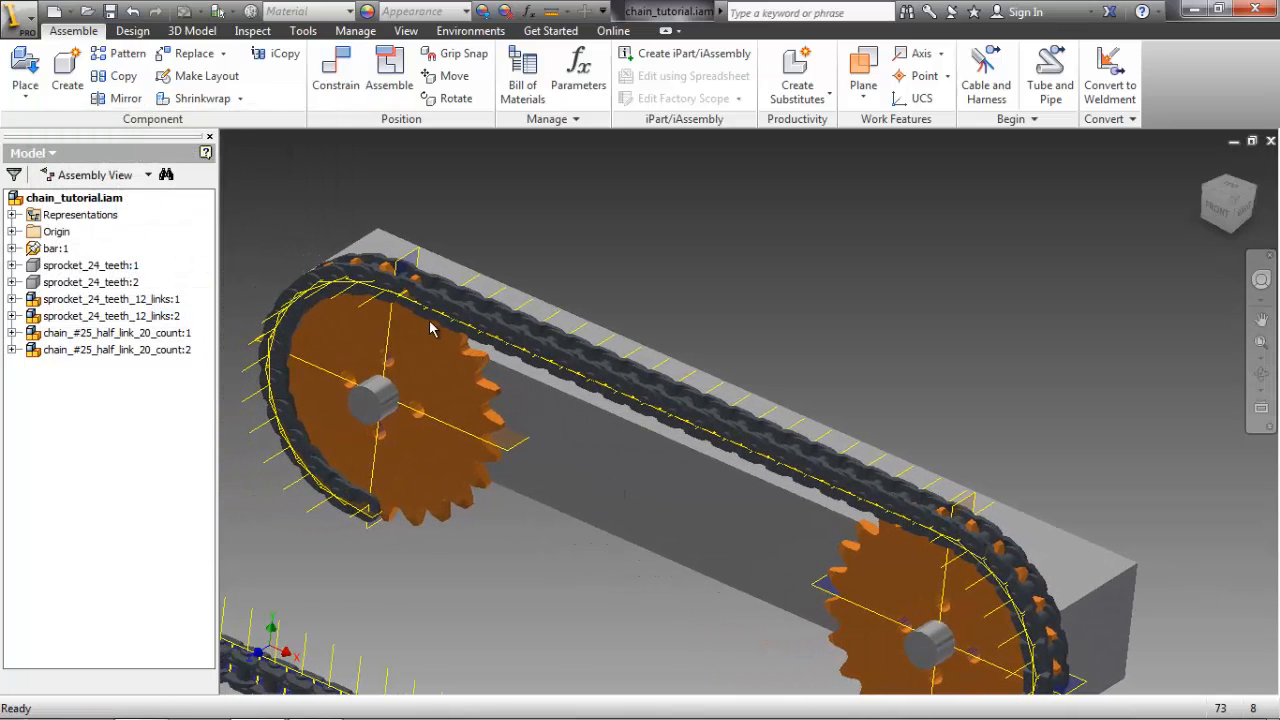
scroll(410, 290, "up", 5)
middle_click_drag(423, 282, 559, 420)
scroll(520, 402, "up", 2)
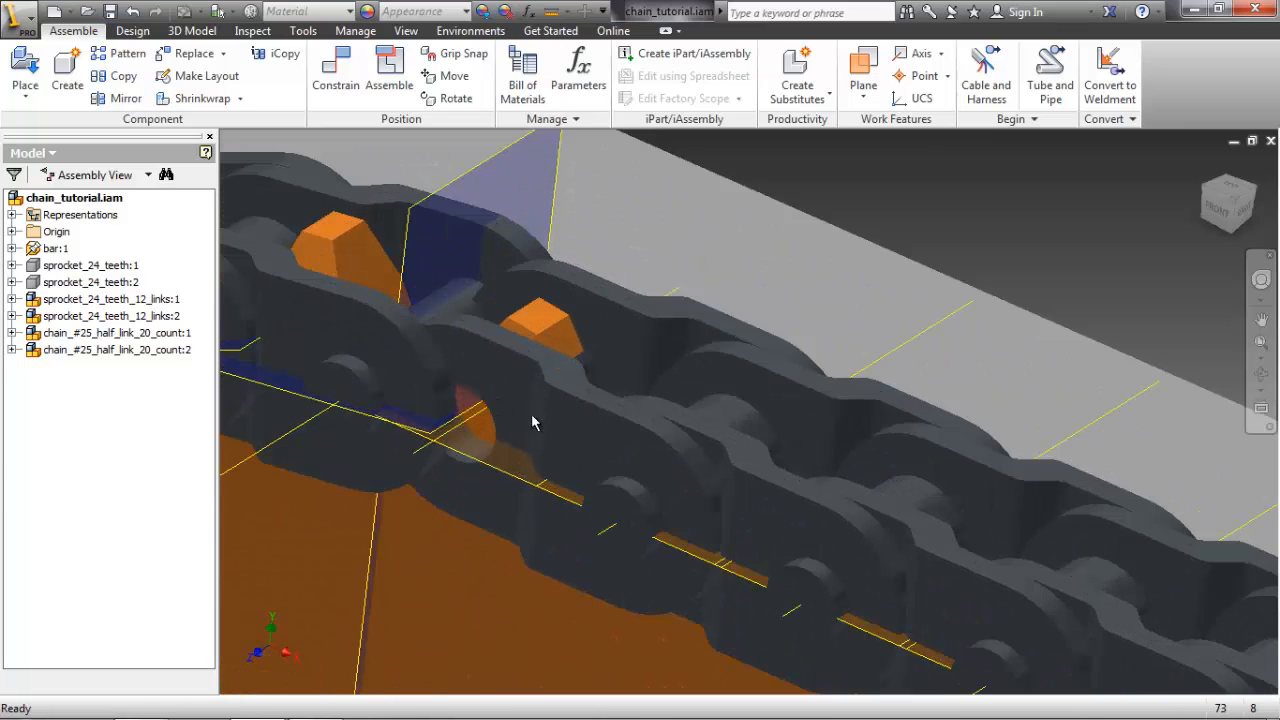
middle_click_drag(554, 370, 680, 370)
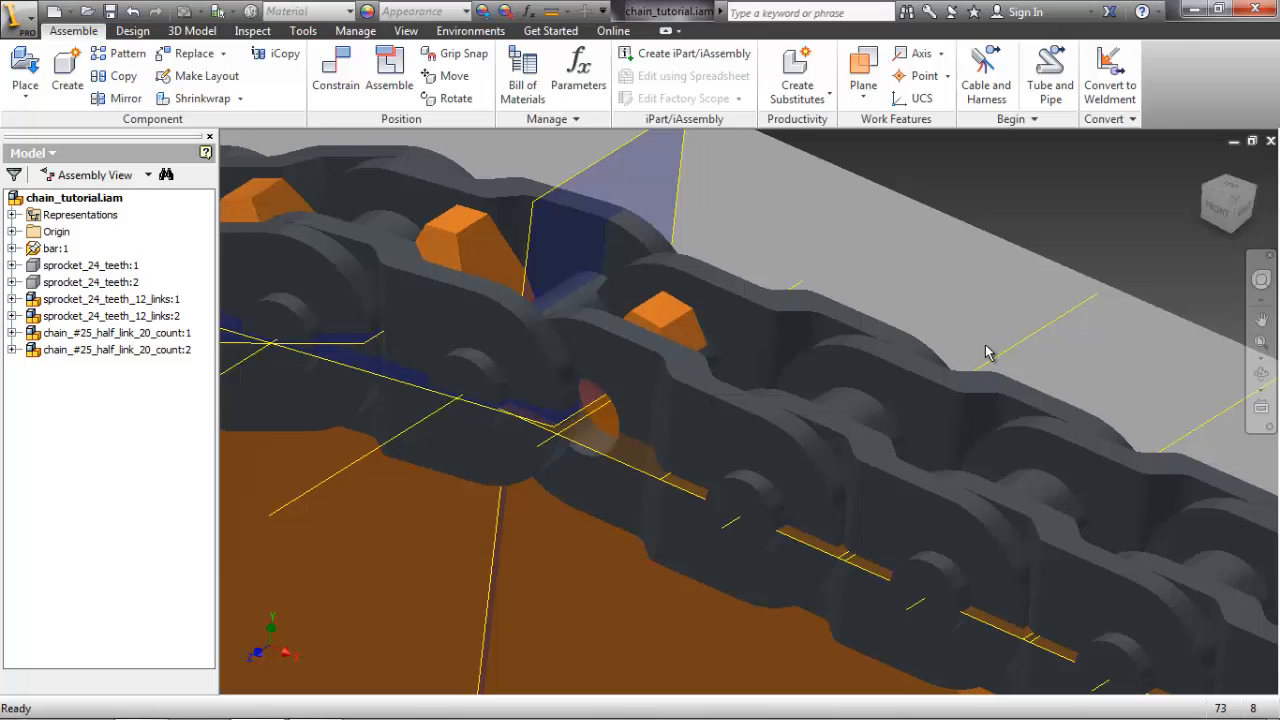
scroll(731, 462, "down", 5)
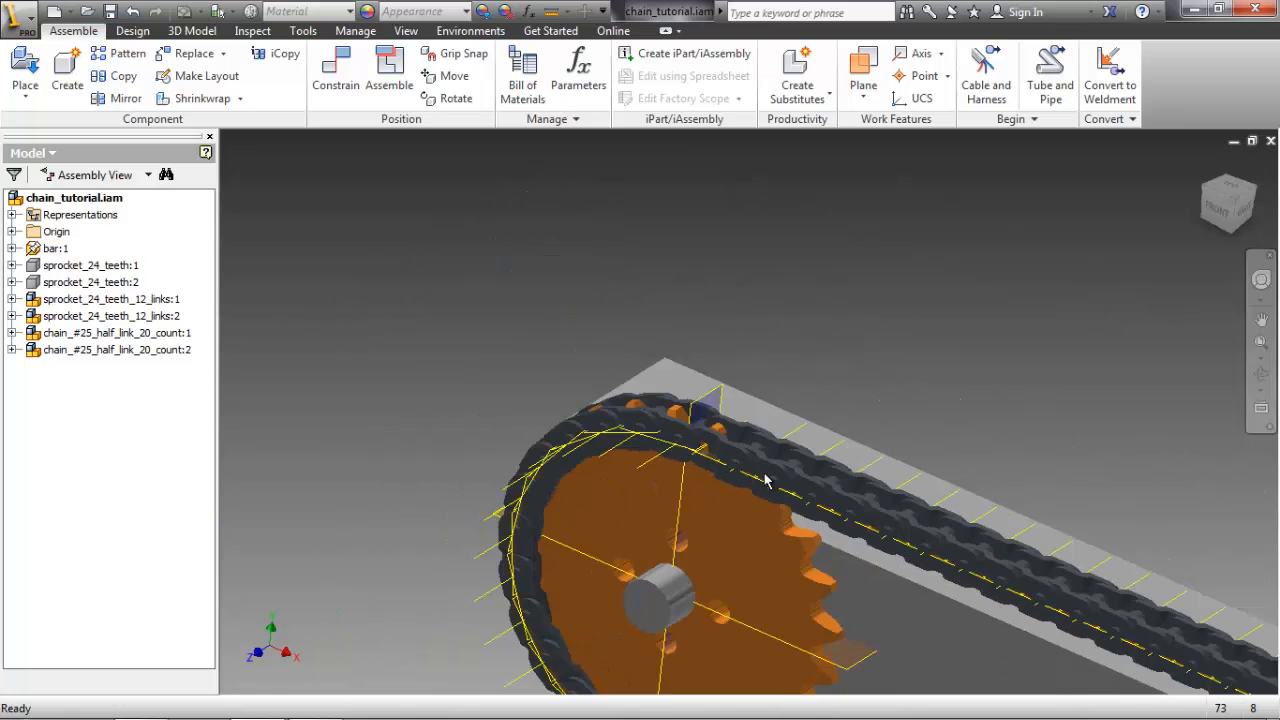
scroll(872, 511, "down", 2)
middle_click_drag(1025, 510, 902, 304)
- Delete the unattached 20-link chain run lying in front of the bar
left_click(567, 649)
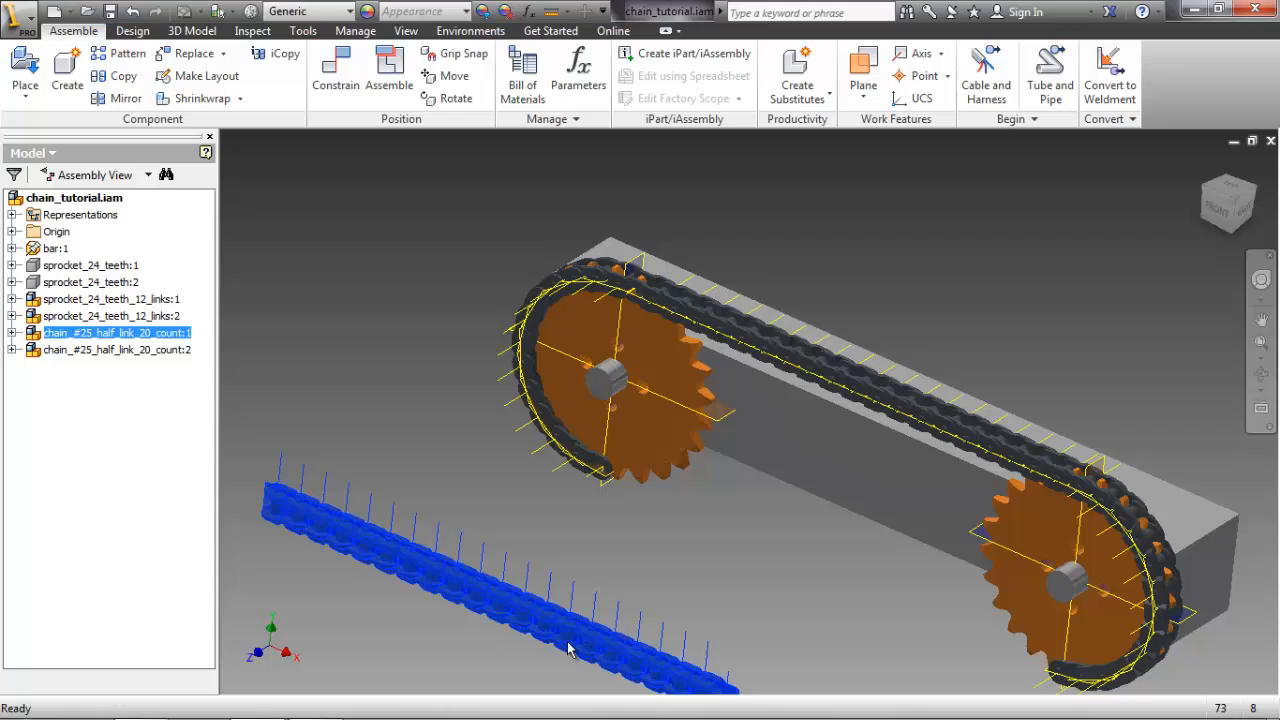
right_click(566, 641)
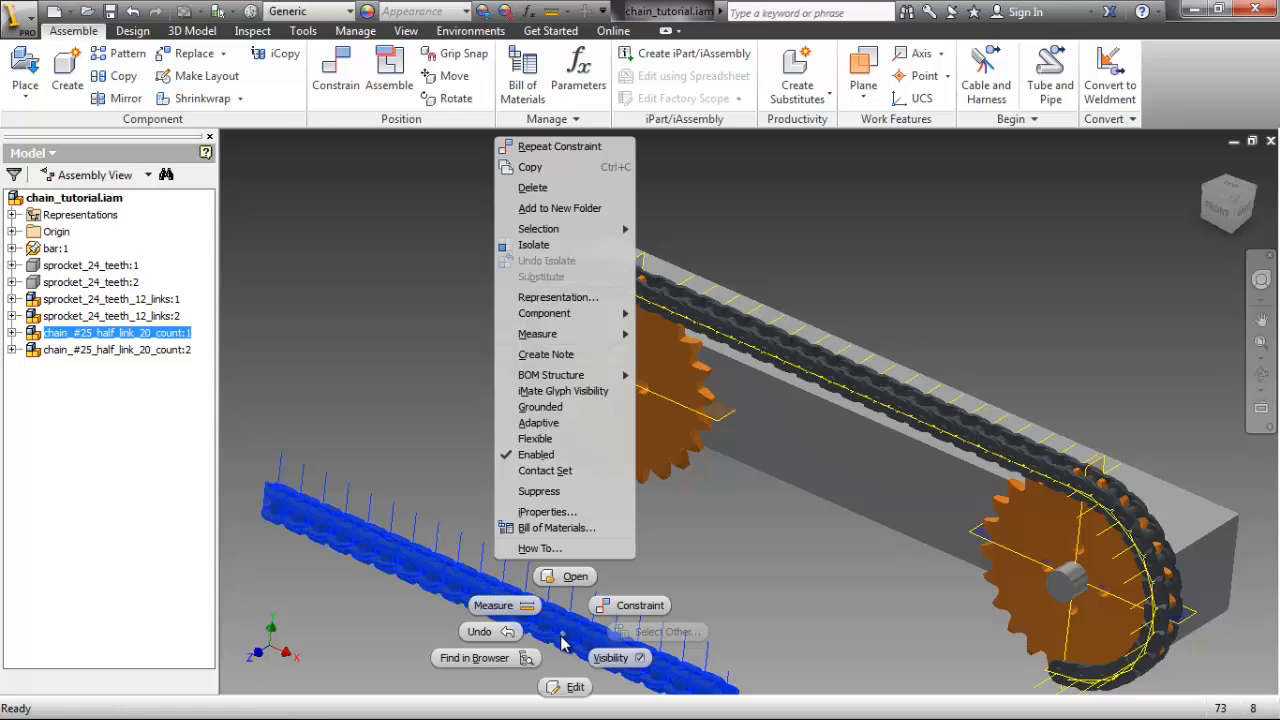
left_click(560, 190)
key("F2")
left_click_drag(858, 604, 802, 525)
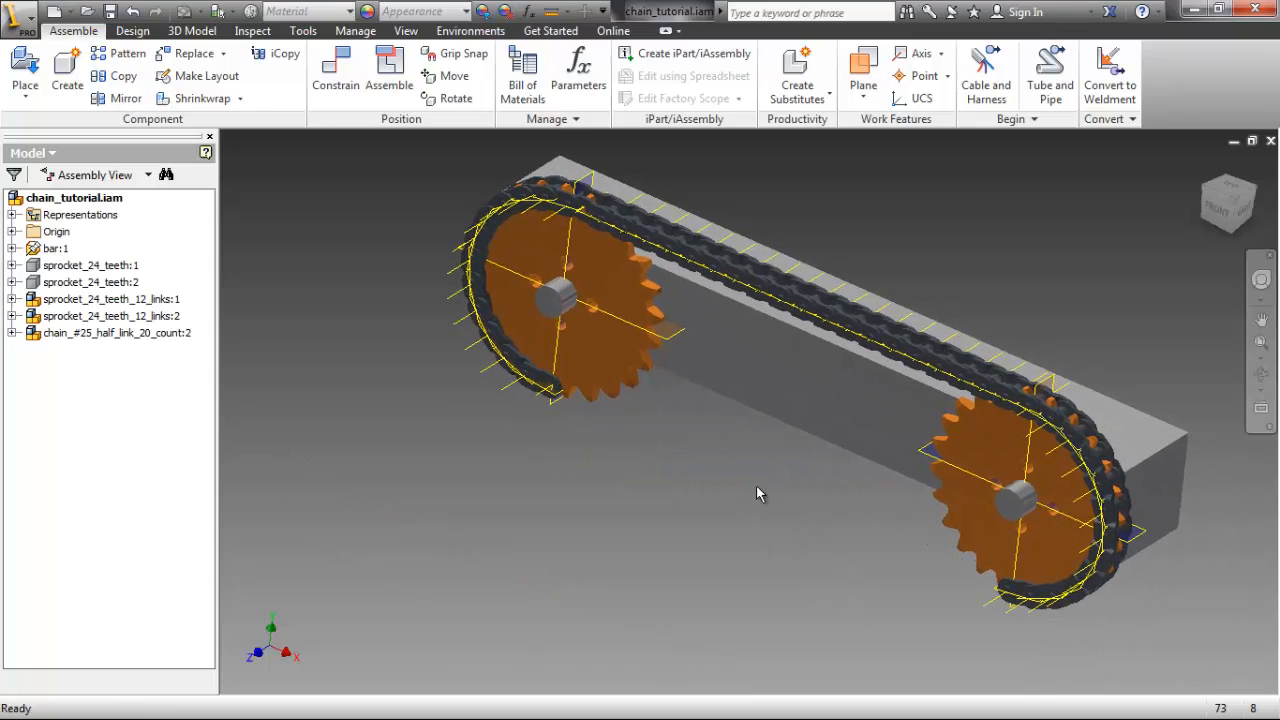
- Set the angle constraint of the first sprocket subassembly, sprocket_24_teeth_12_links:1, to 360/48 degrees
left_click(610, 353)
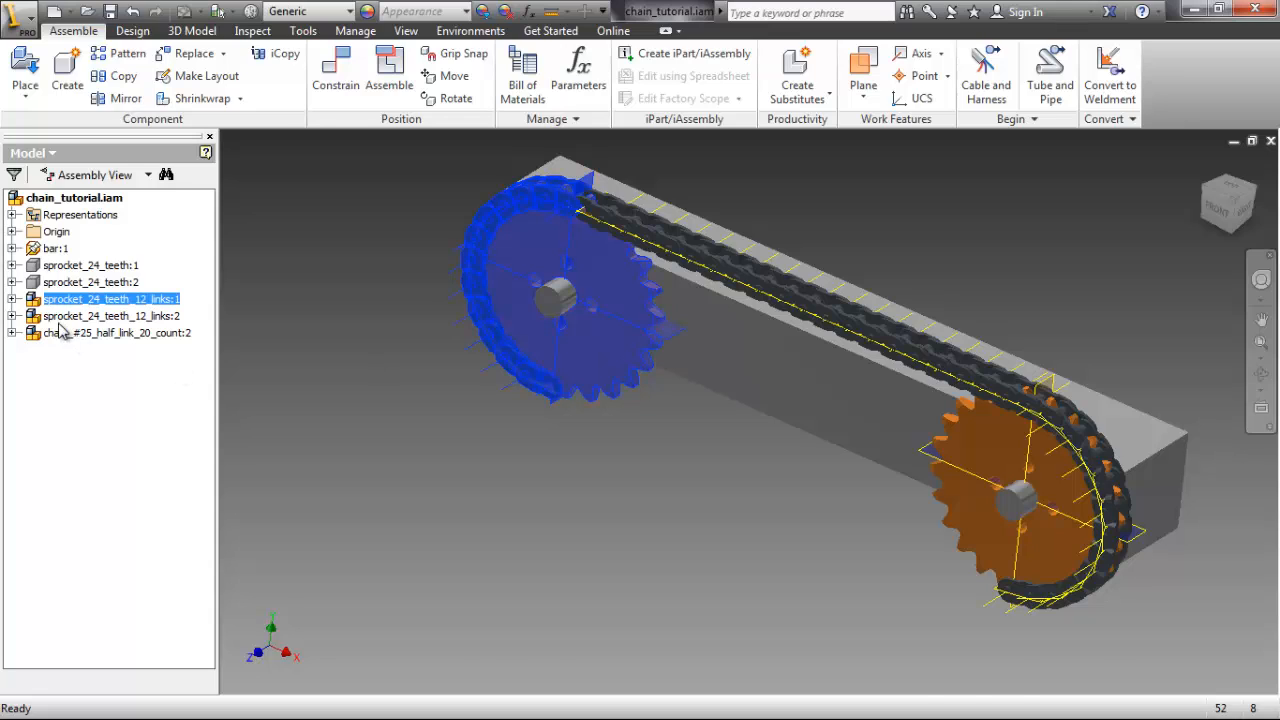
left_click(12, 299)
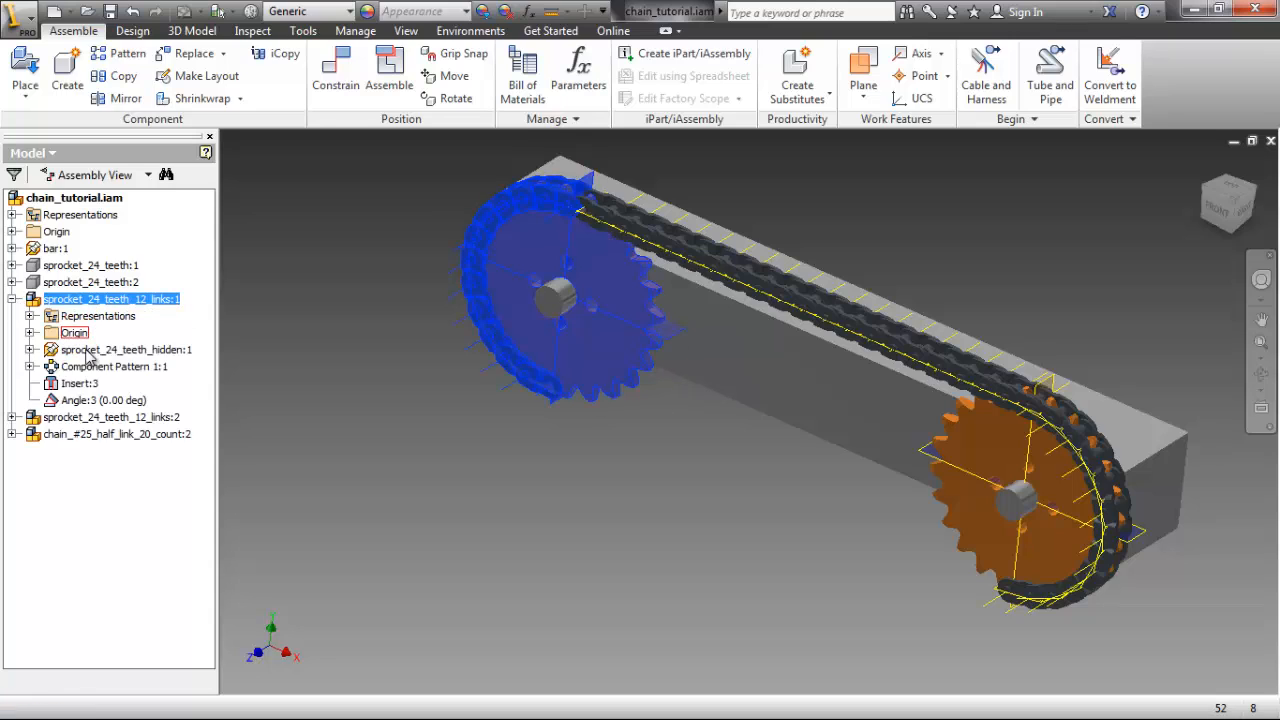
left_click(128, 401)
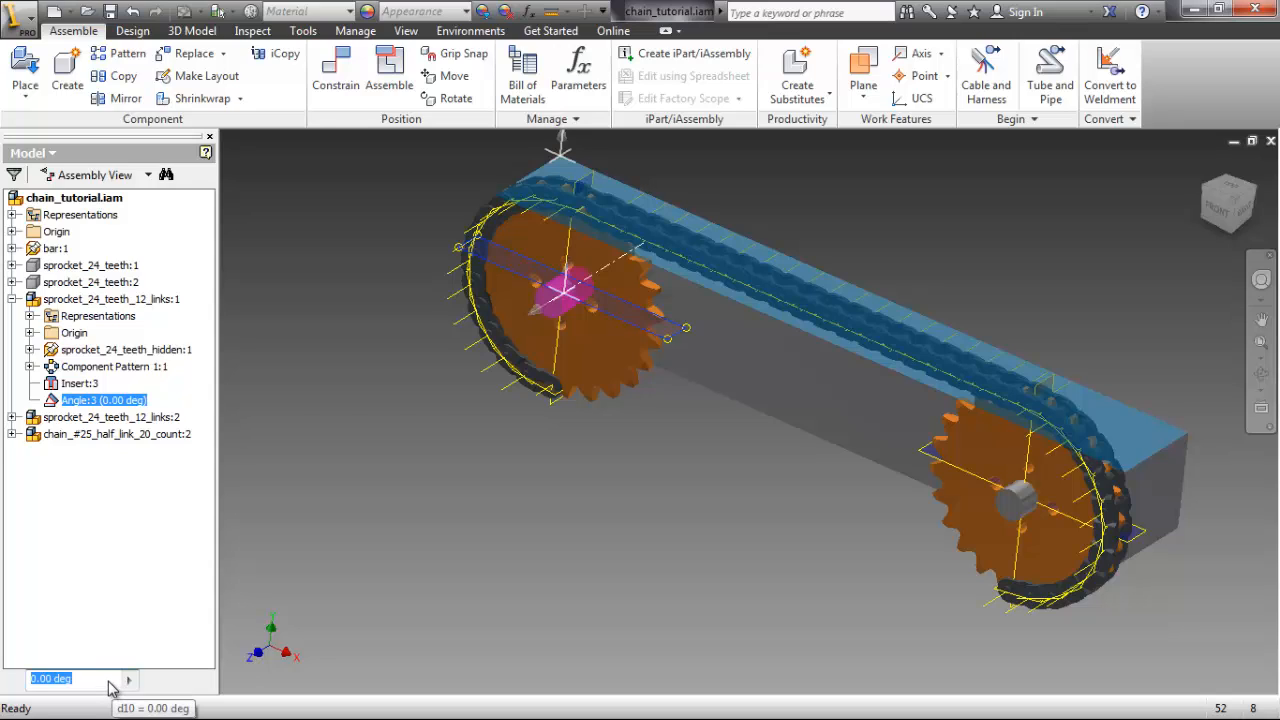
type("360/48")
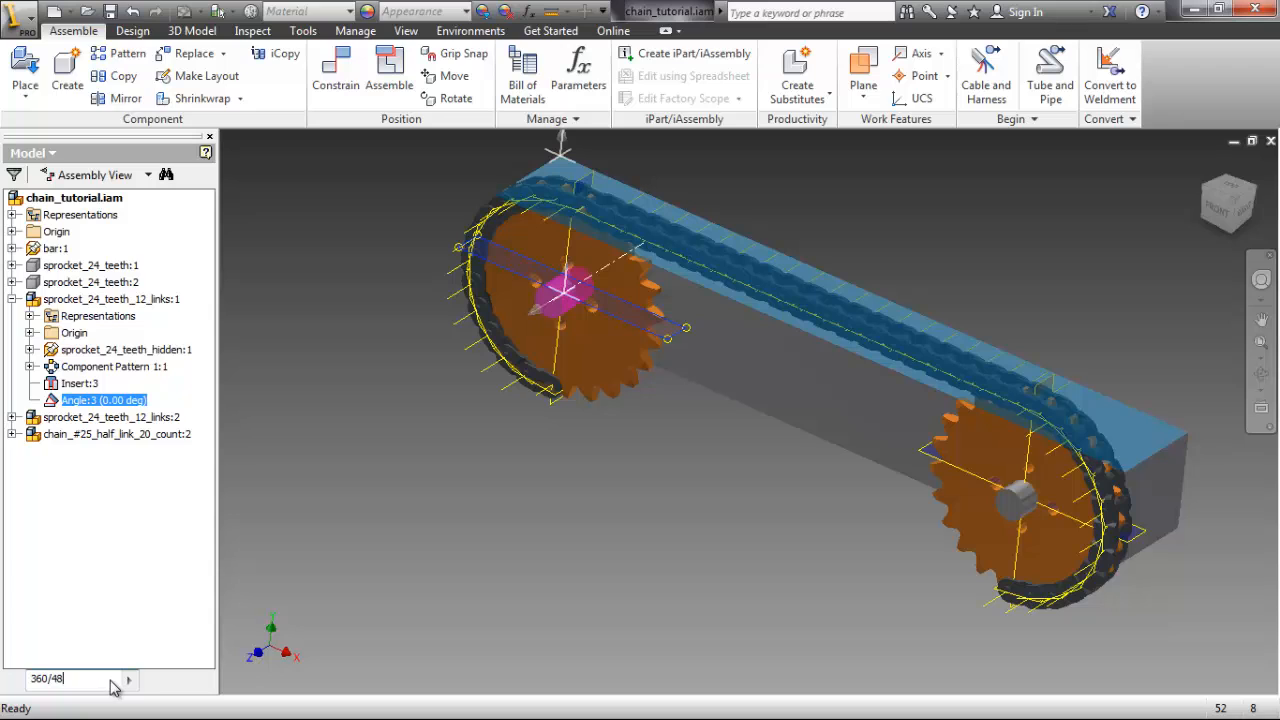
key("Return")
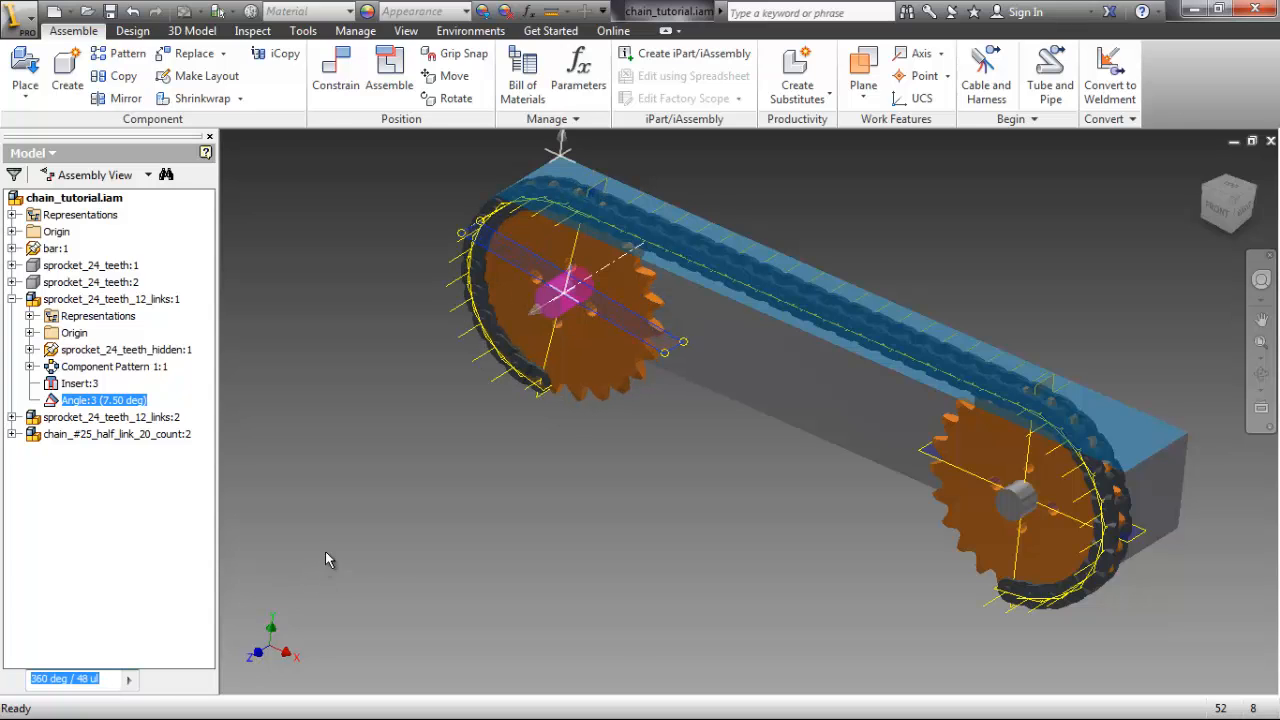
middle_click_drag(640, 473, 625, 610)
left_click(623, 612)
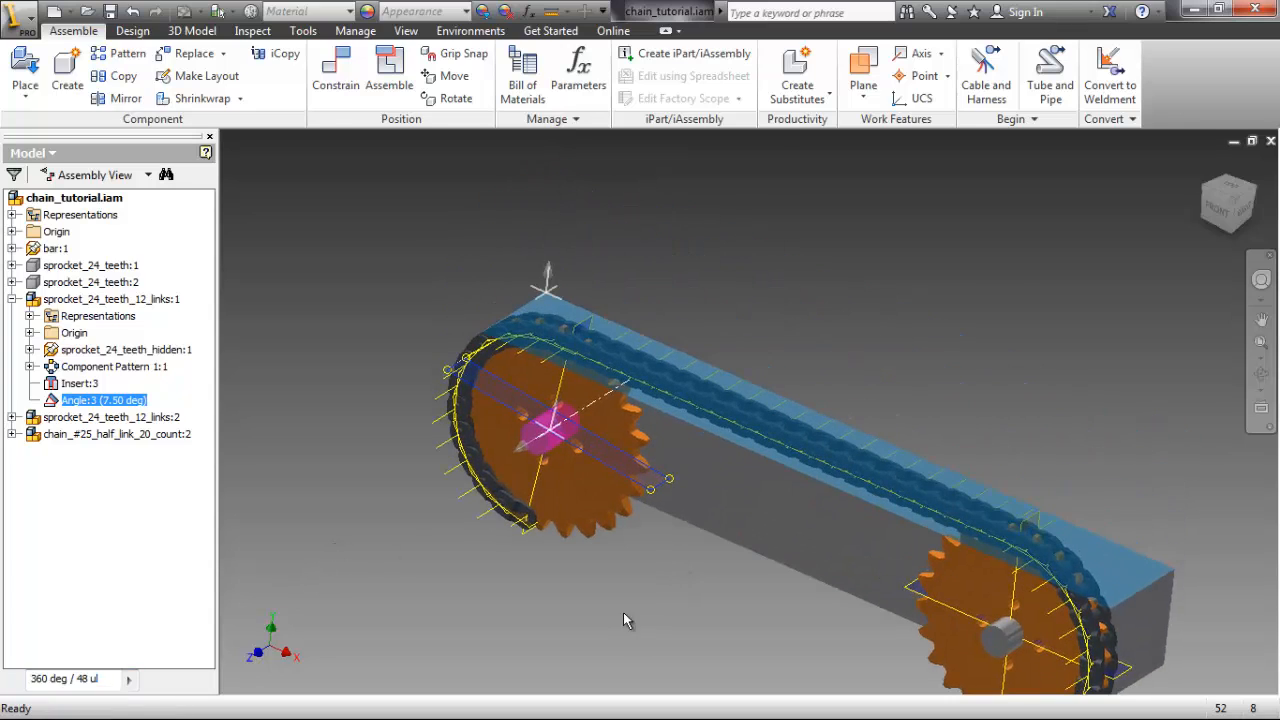
- Examine how the wrapped links on the rotated sprocket meet the upper chain run, and check the whole assembly
scroll(572, 356, "up", 5)
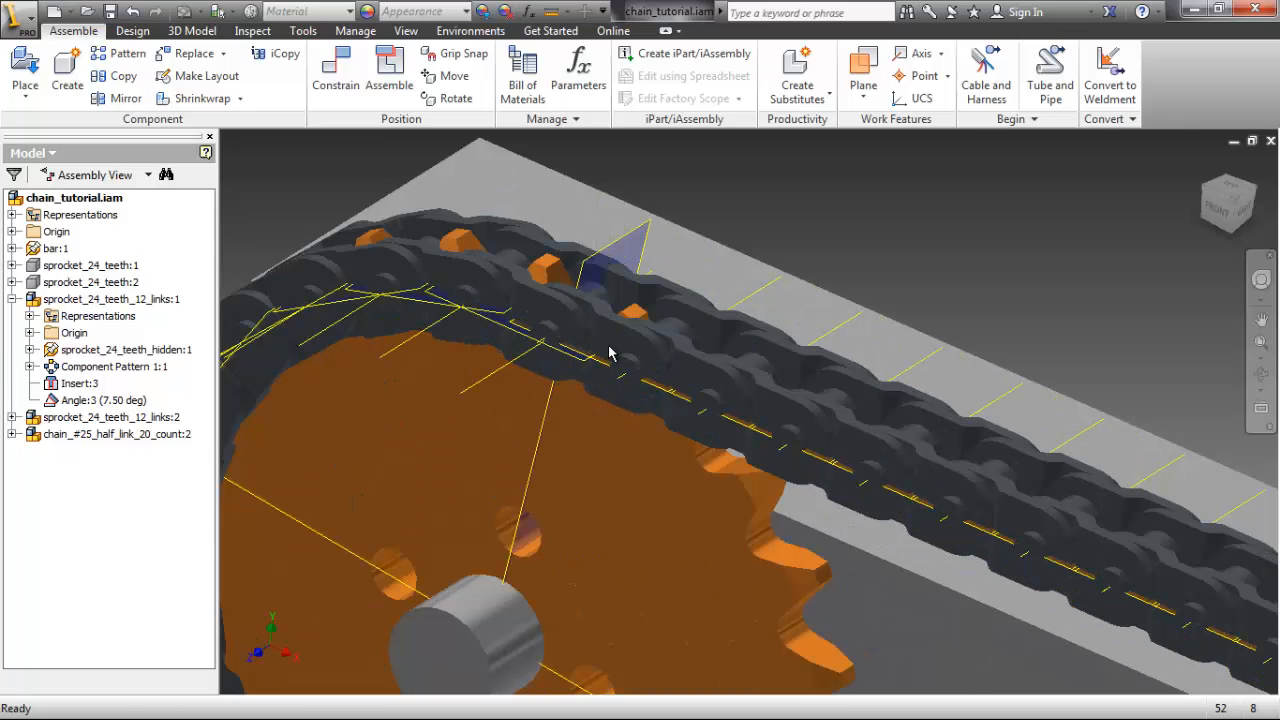
middle_click_drag(608, 368, 604, 437)
scroll(608, 432, "up", 2)
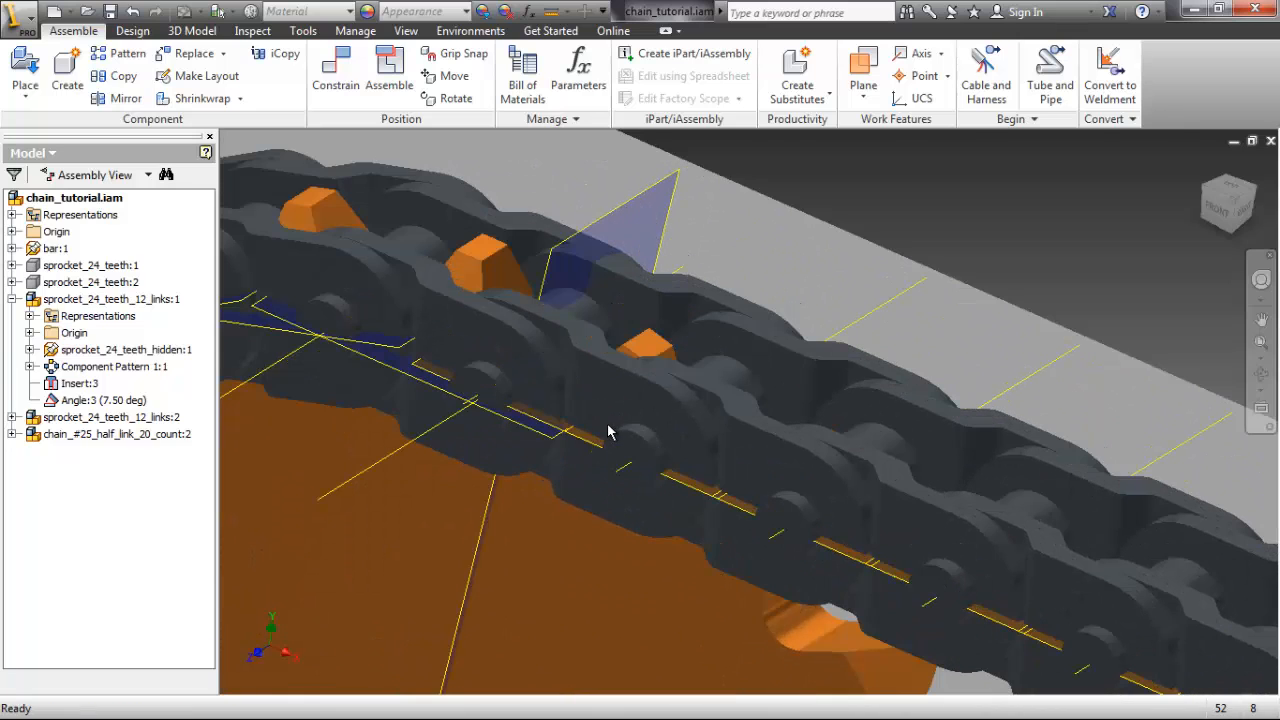
scroll(626, 497, "down", 6)
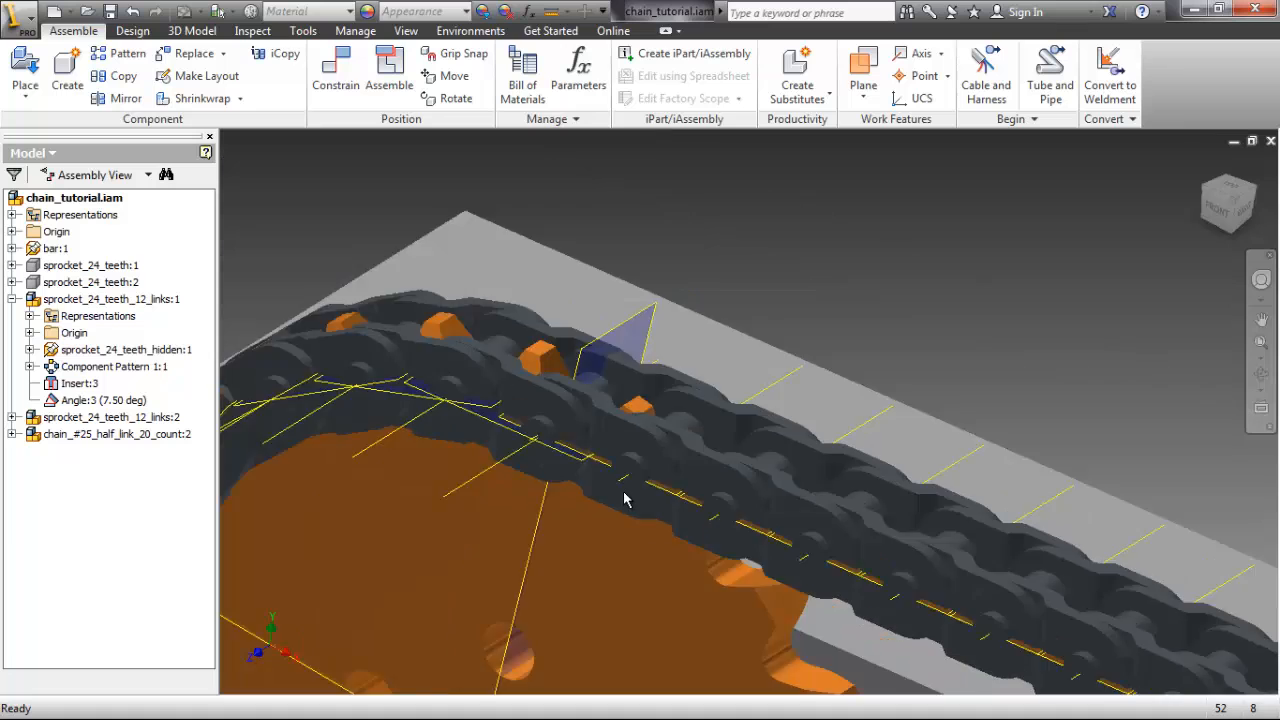
middle_click_drag(872, 493, 795, 272)
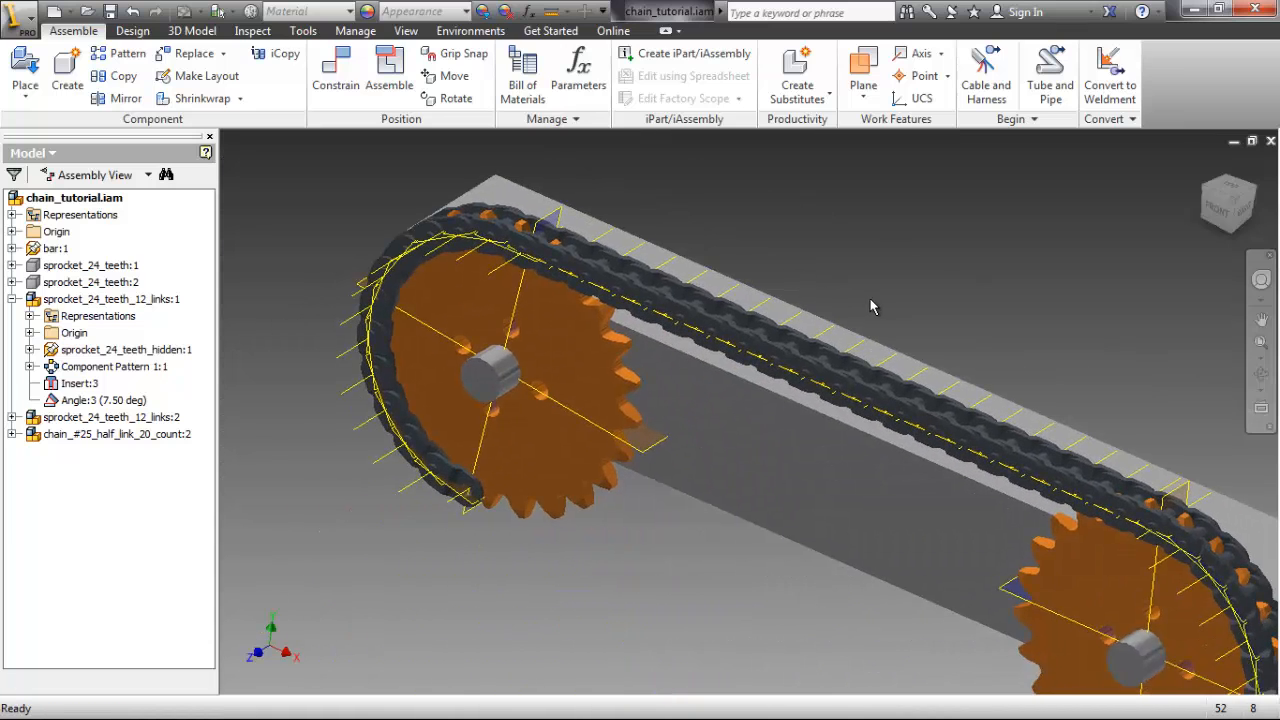
scroll(871, 303, "down", 3)
middle_click_drag(797, 517, 643, 552)
middle_click_drag(998, 577, 1000, 563)
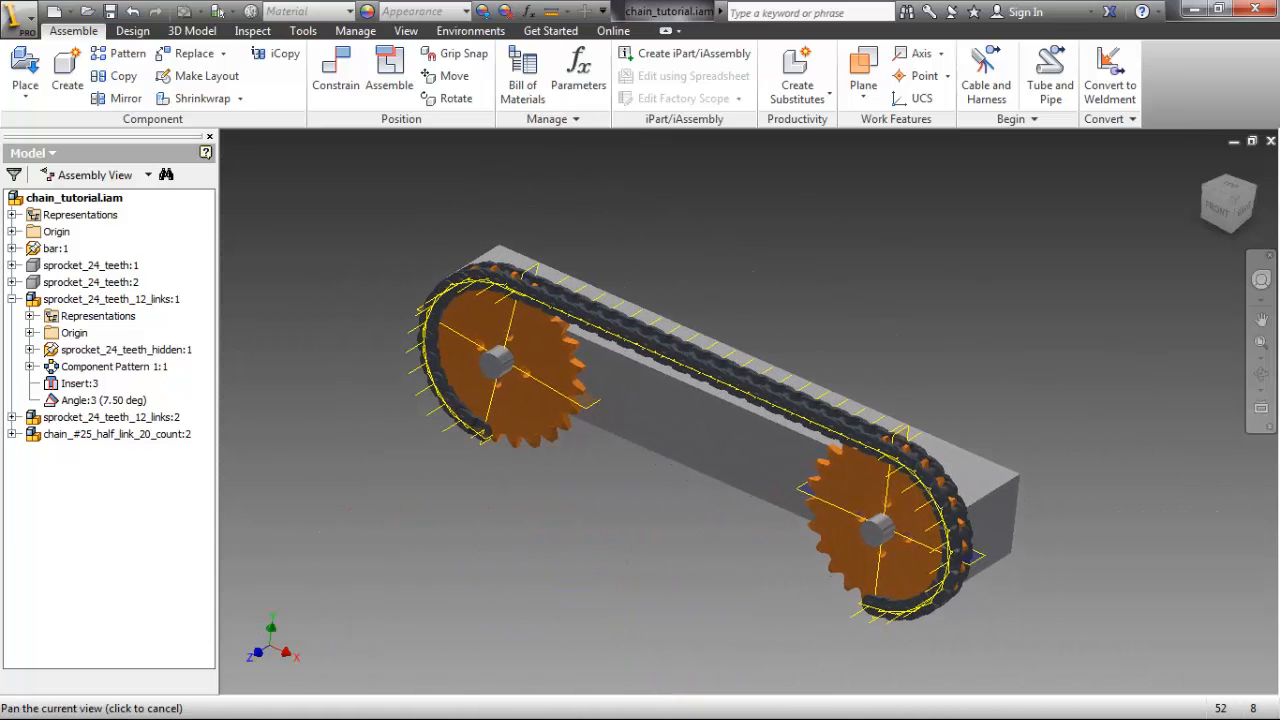
- Open chain_#25_half_link_20_count.iam and save it under the new name chain_#25_half_link_21_count.iam
left_click(20, 20)
left_click(70, 154)
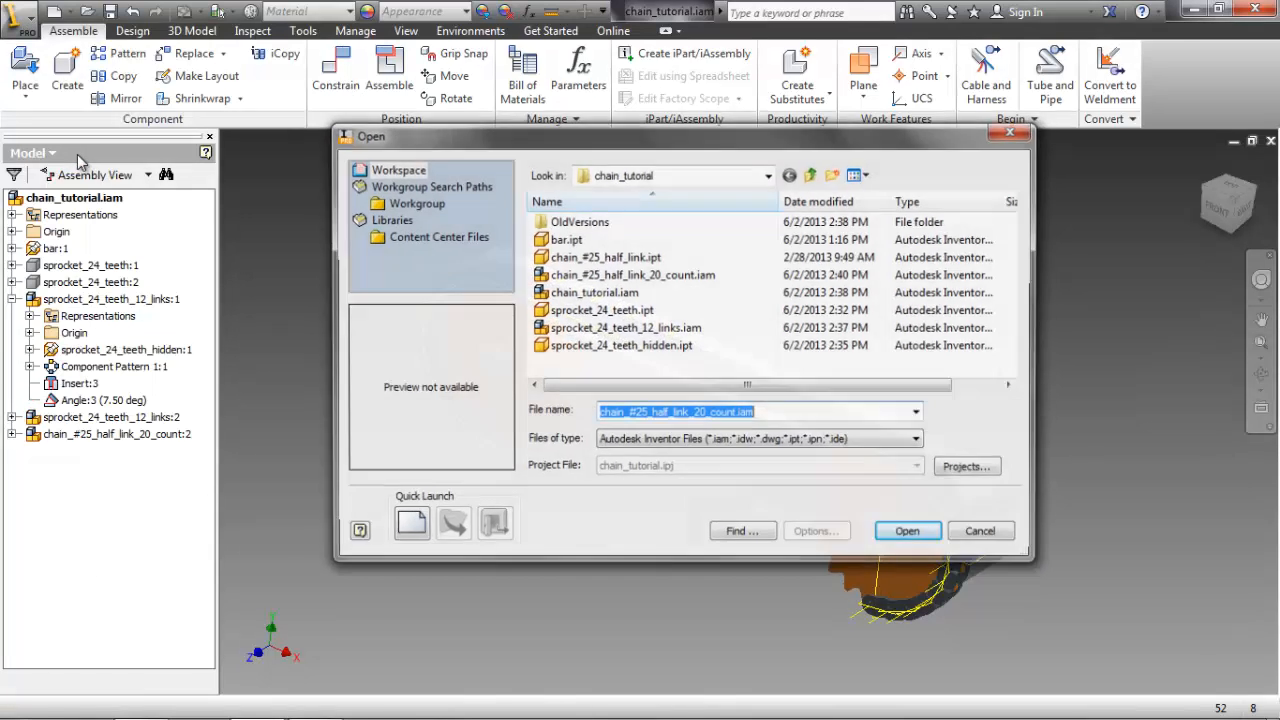
left_click(897, 538)
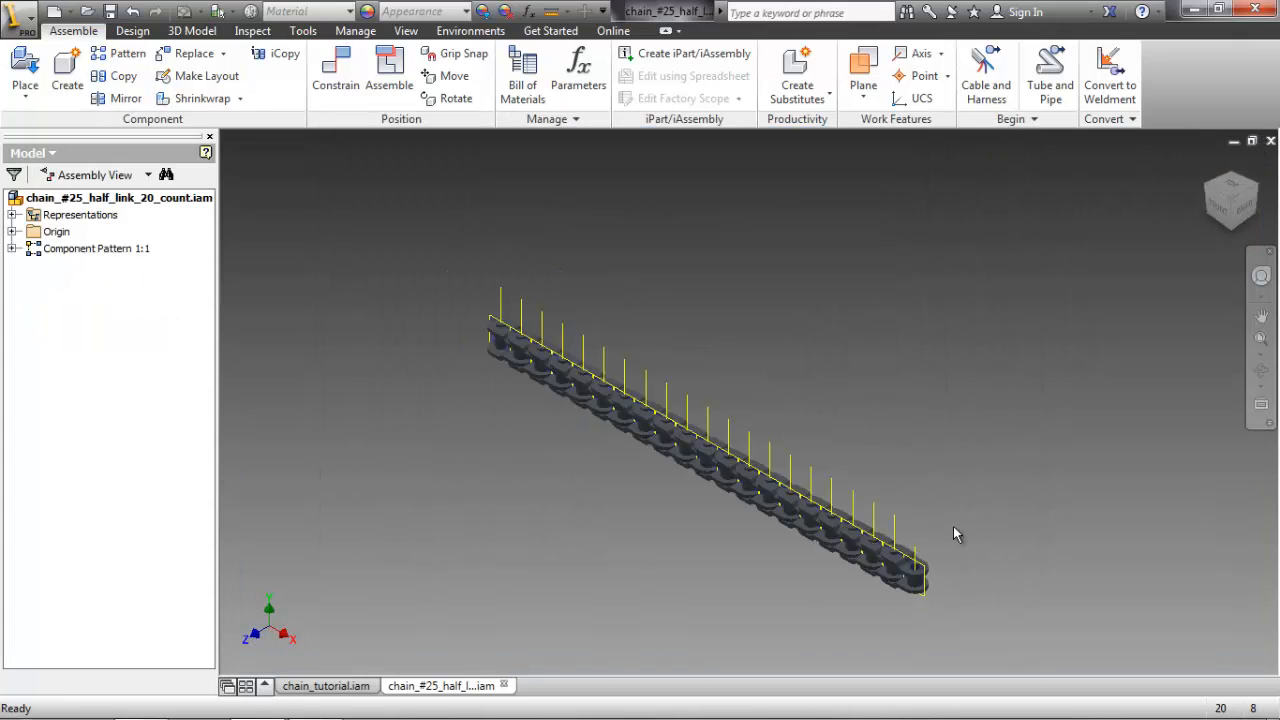
left_click(19, 16)
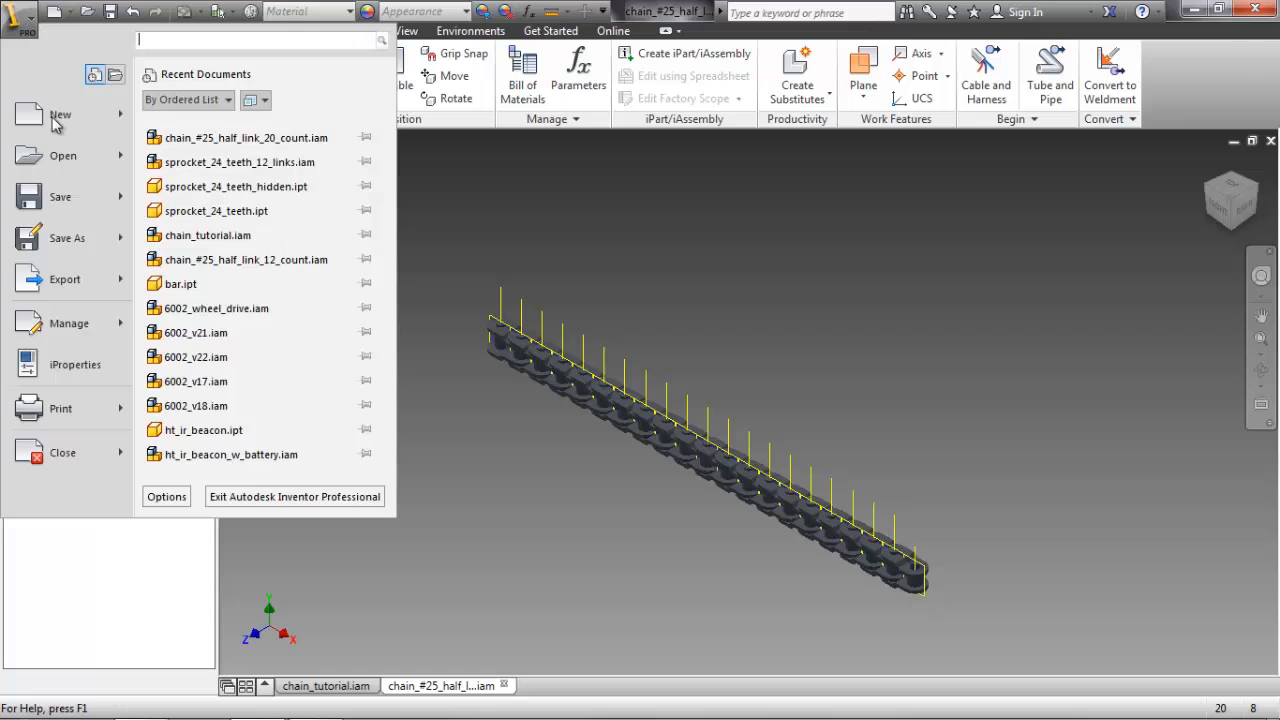
left_click(86, 244)
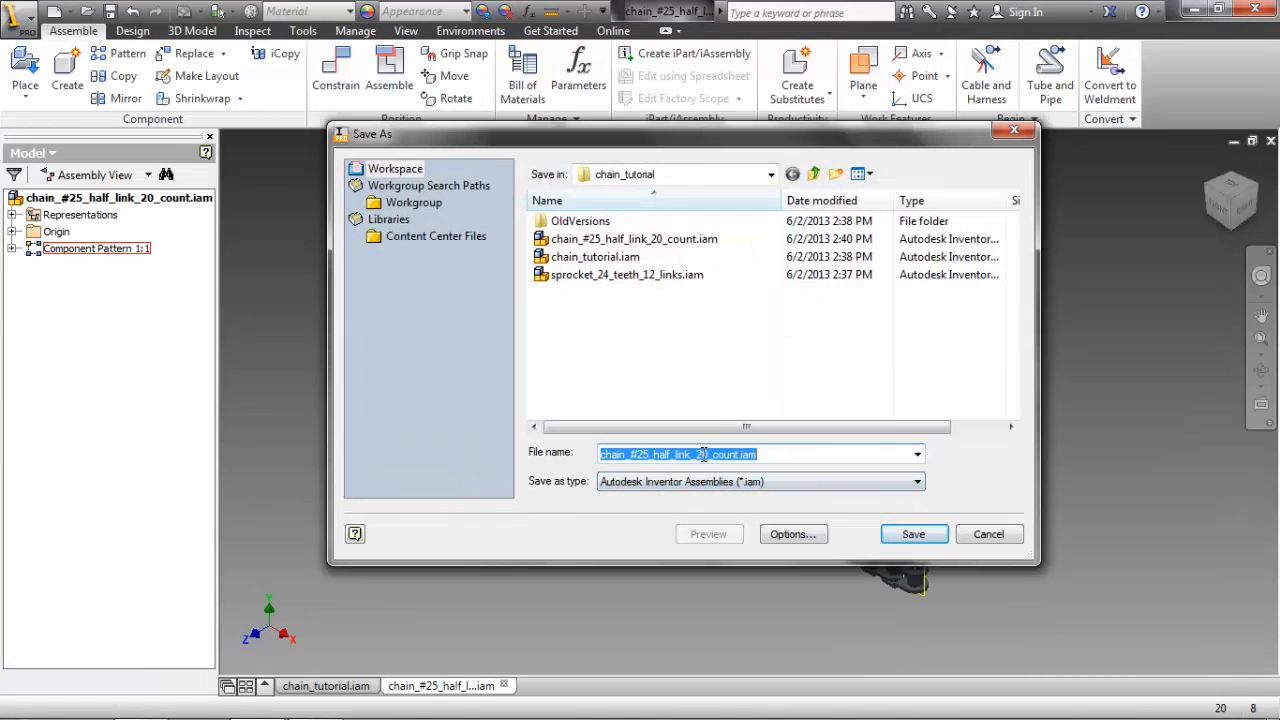
left_click(705, 454)
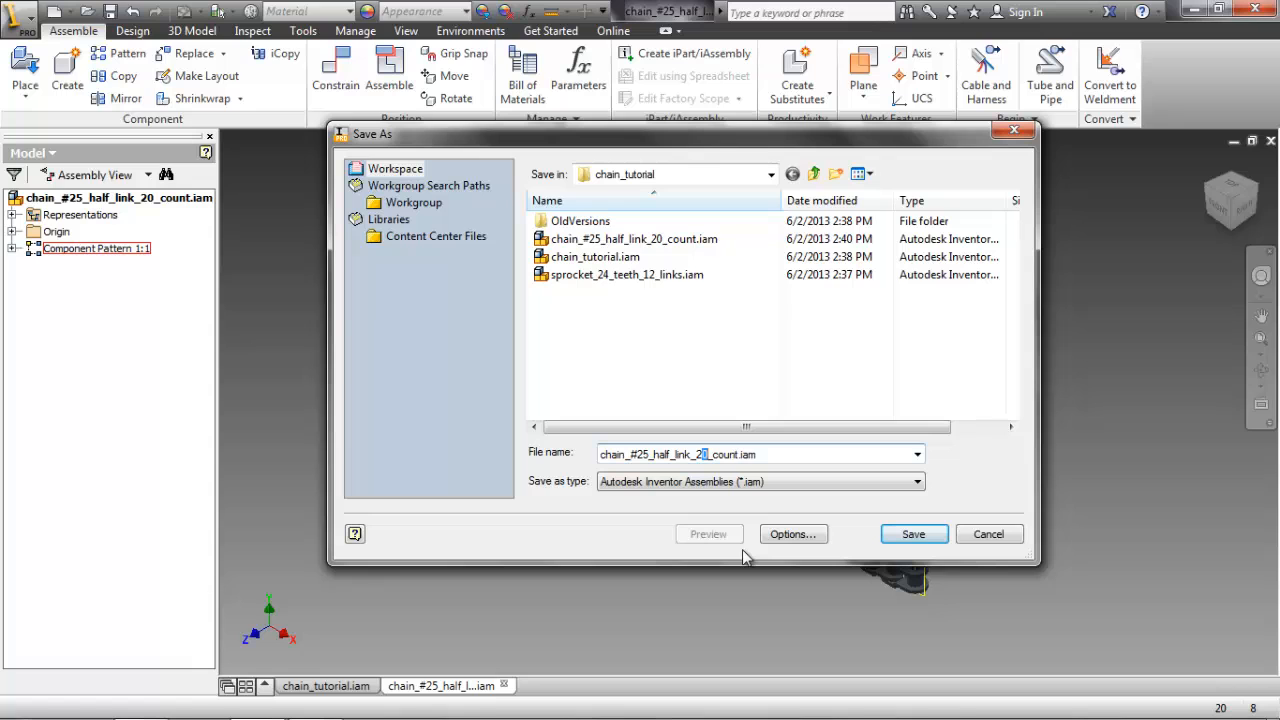
left_click(910, 534)
left_click(737, 303)
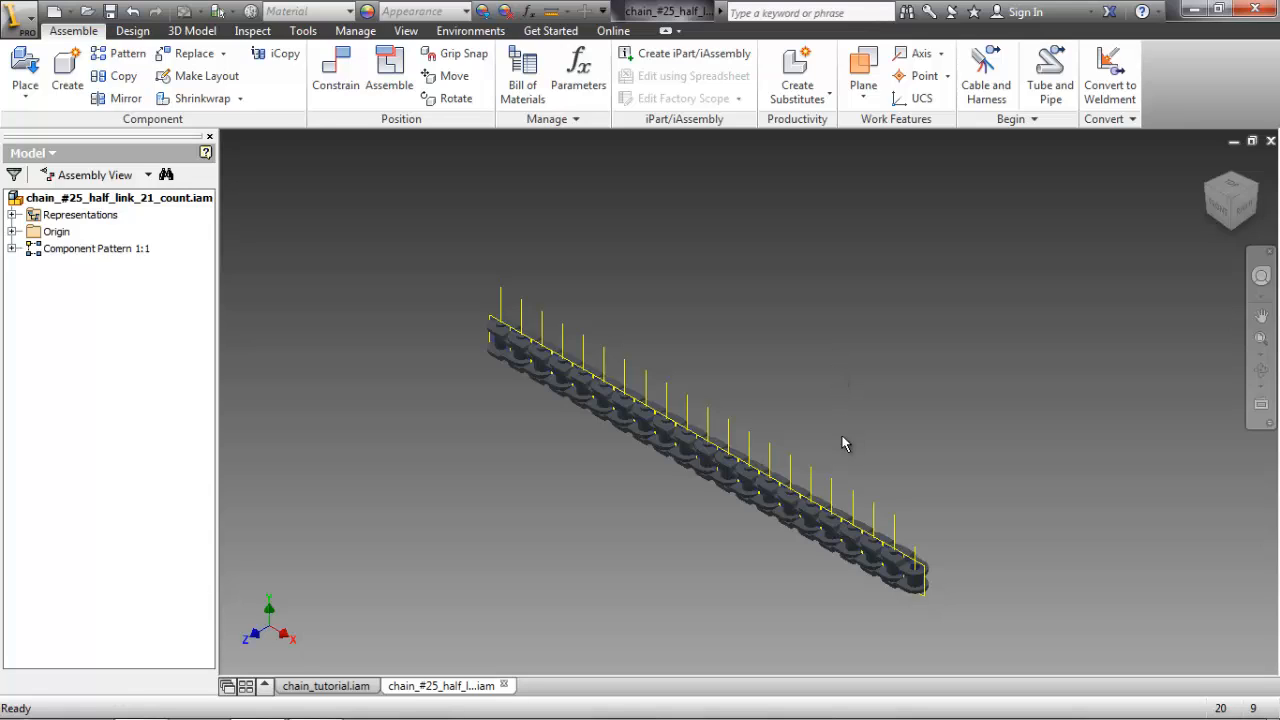
- Change the chain's component pattern to a column count of 21 links
right_click(95, 249)
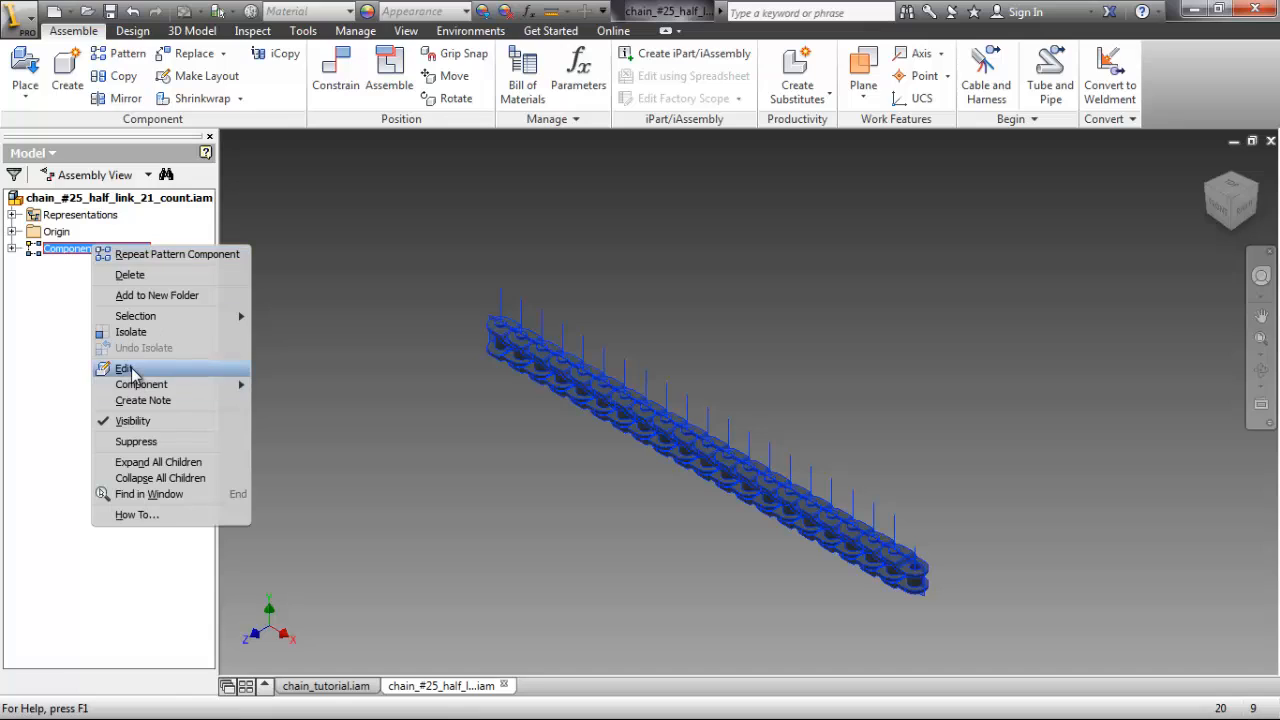
left_click(125, 369)
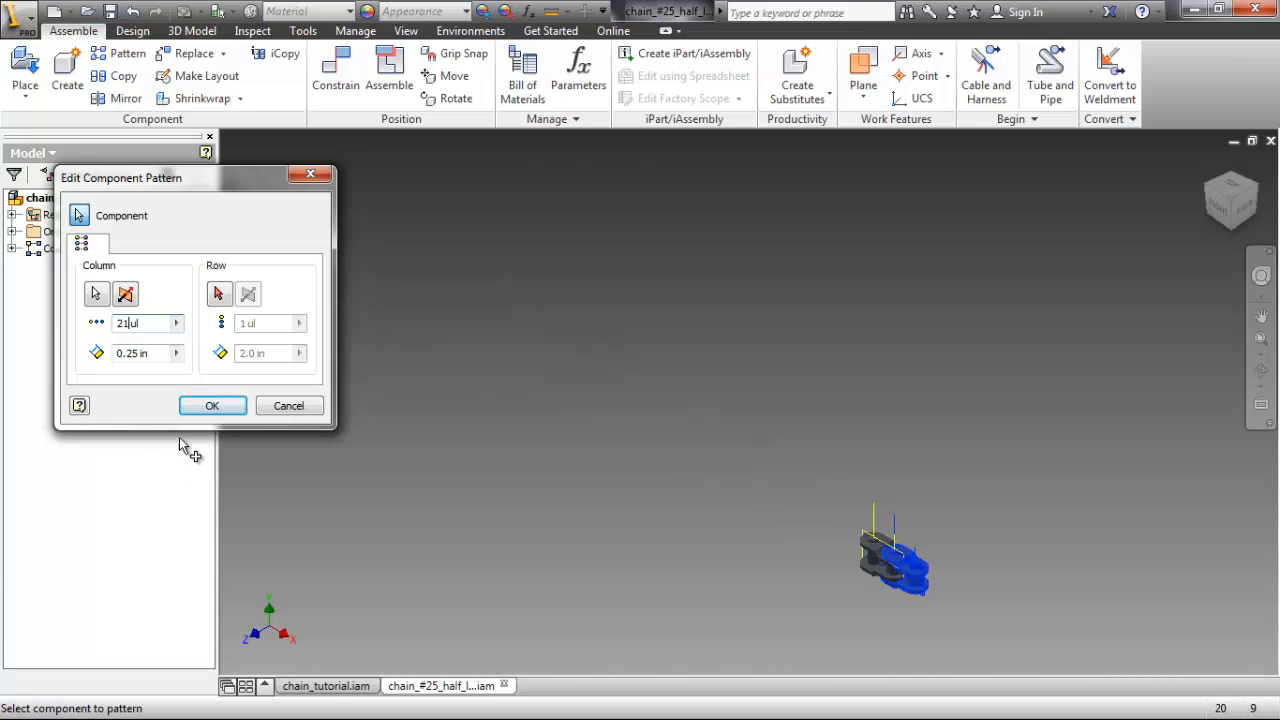
left_click(212, 407)
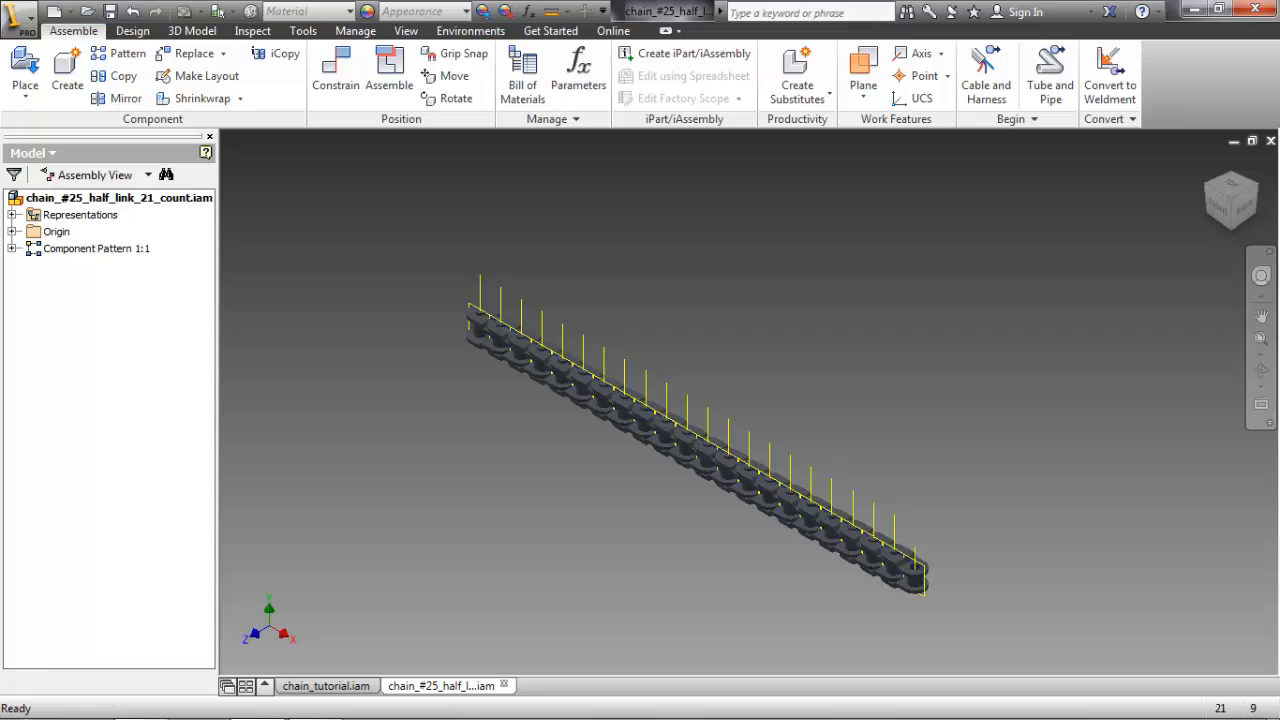
- Save the 21-link chain assembly and close it to return to chain_tutorial.iam
key("ctrl+s")
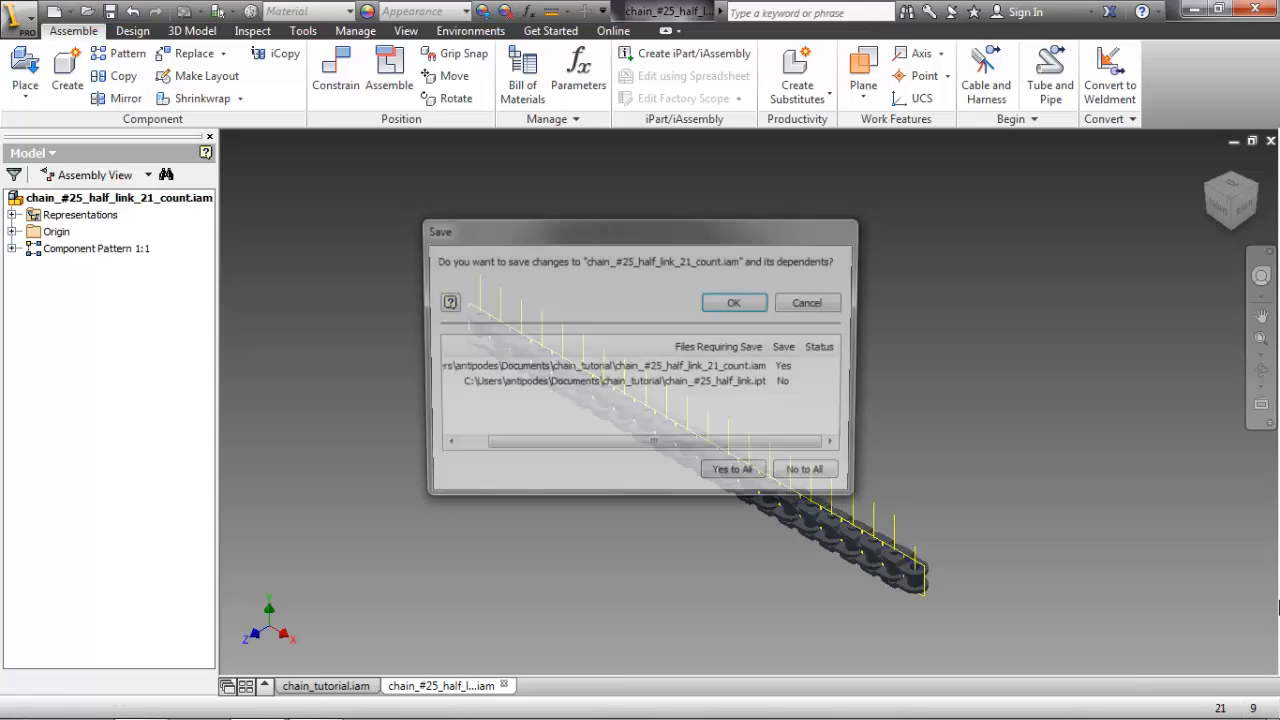
left_click(737, 303)
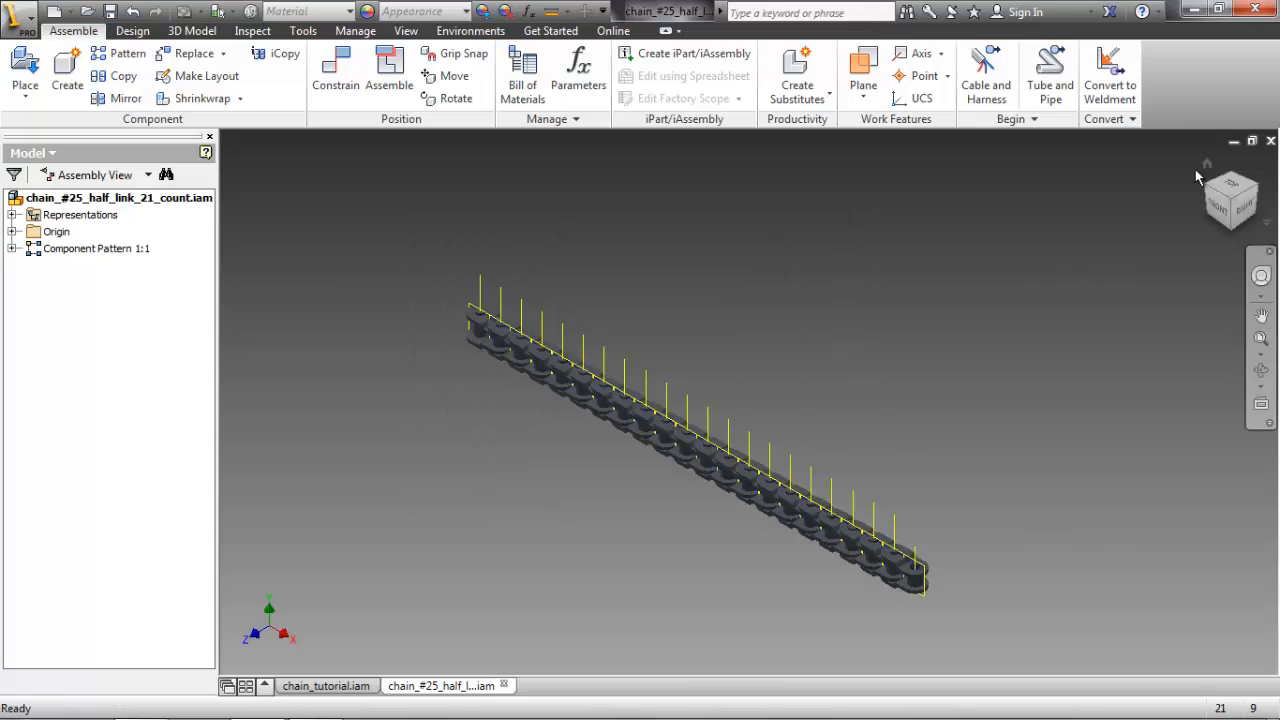
left_click(1269, 142)
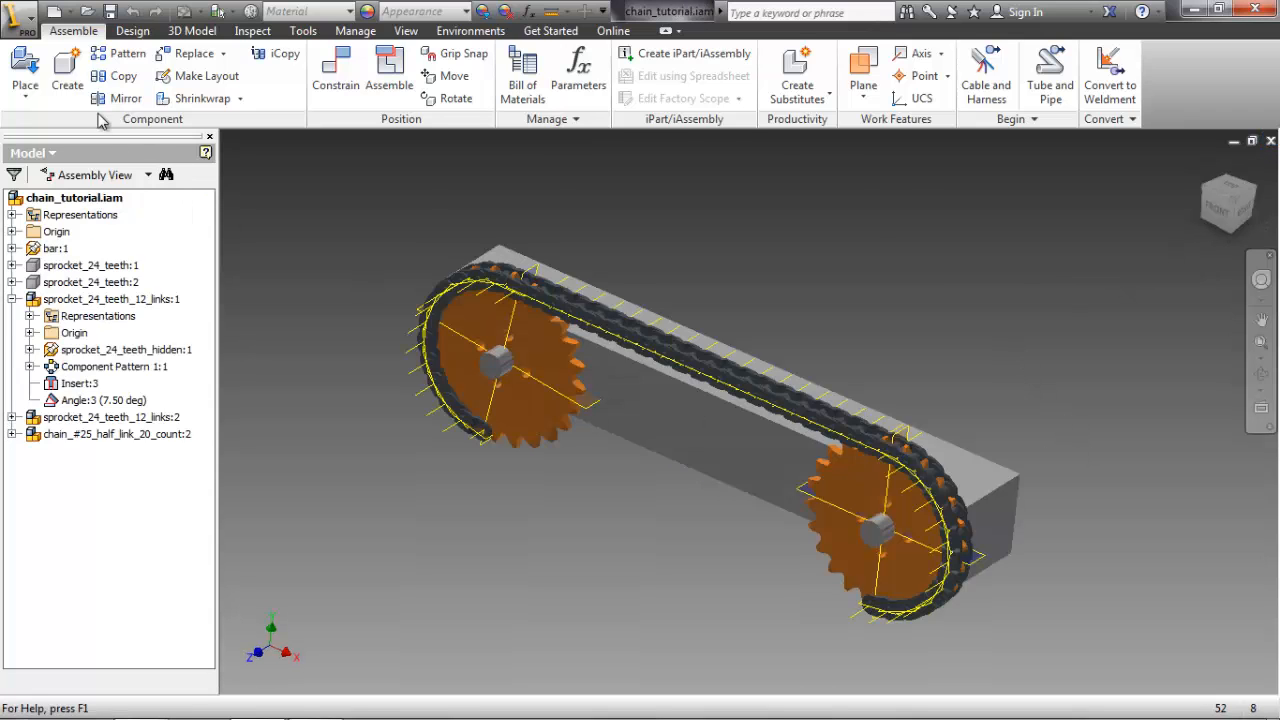
- Place one instance of chain_#25_half_link_21_count.iam in open space in front of the bar, below the sprockets
left_click(25, 68)
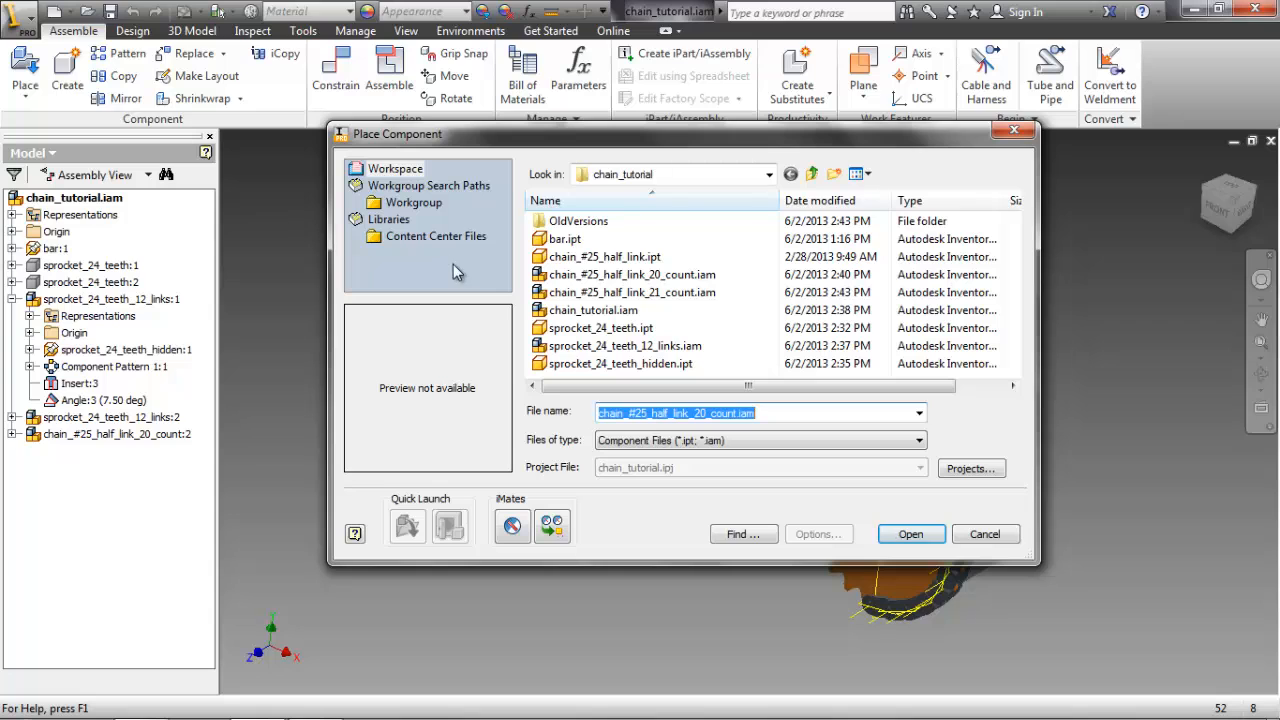
left_click(706, 293)
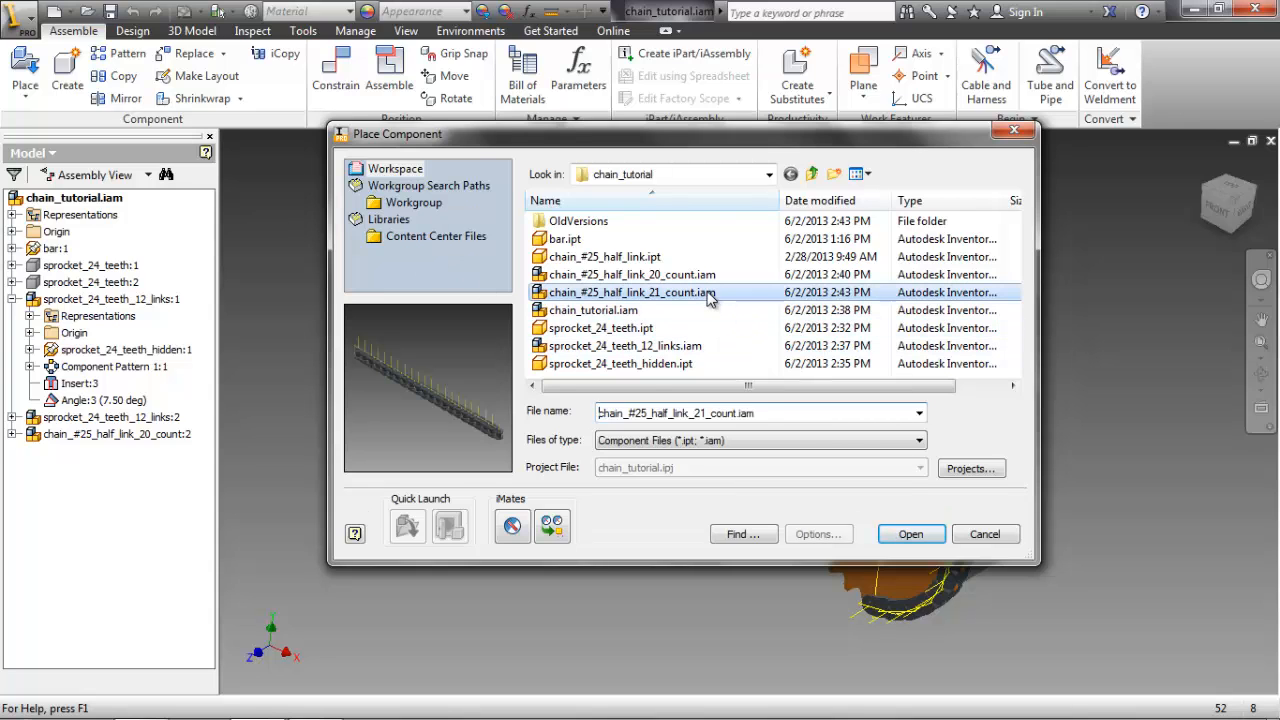
left_click(906, 538)
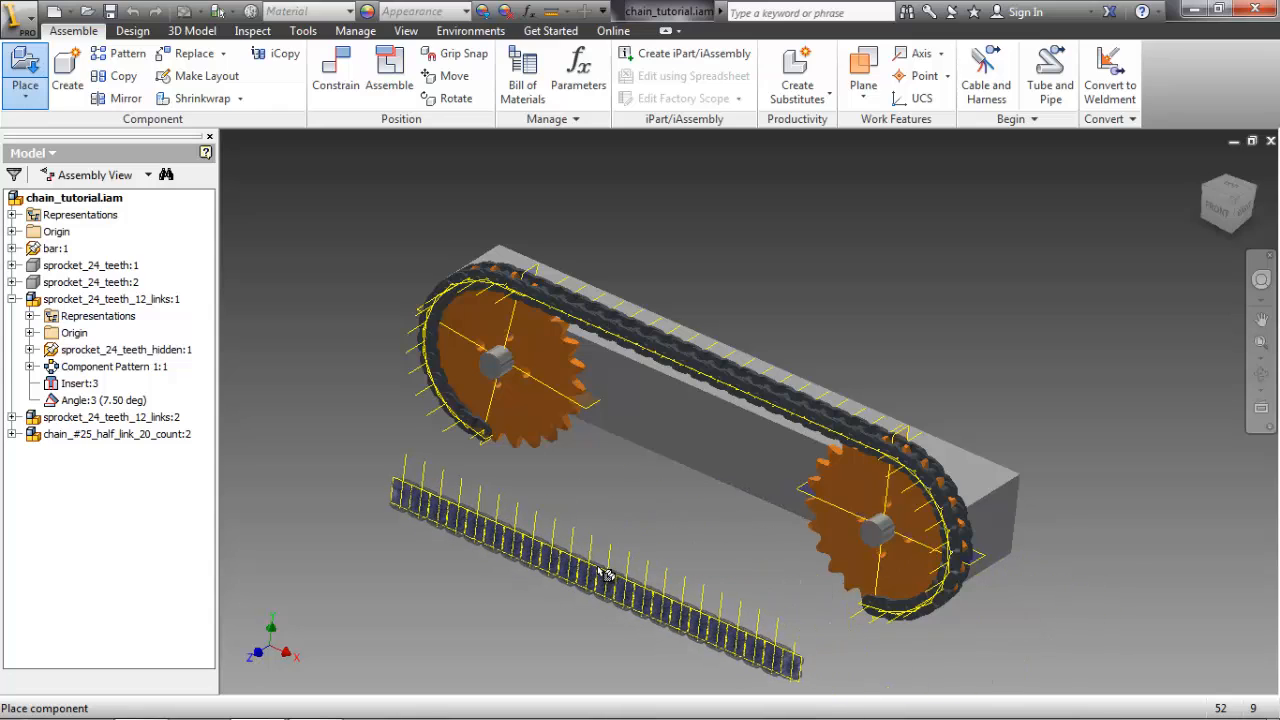
left_click(605, 575)
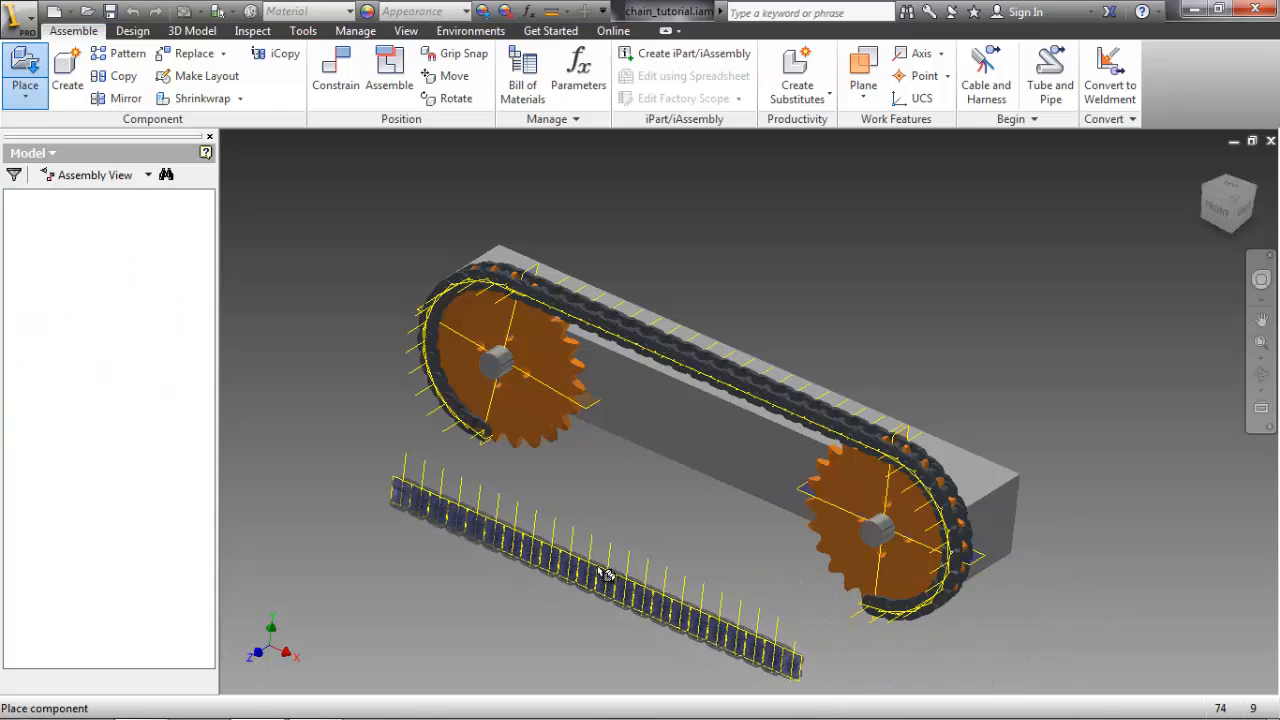
key("Escape")
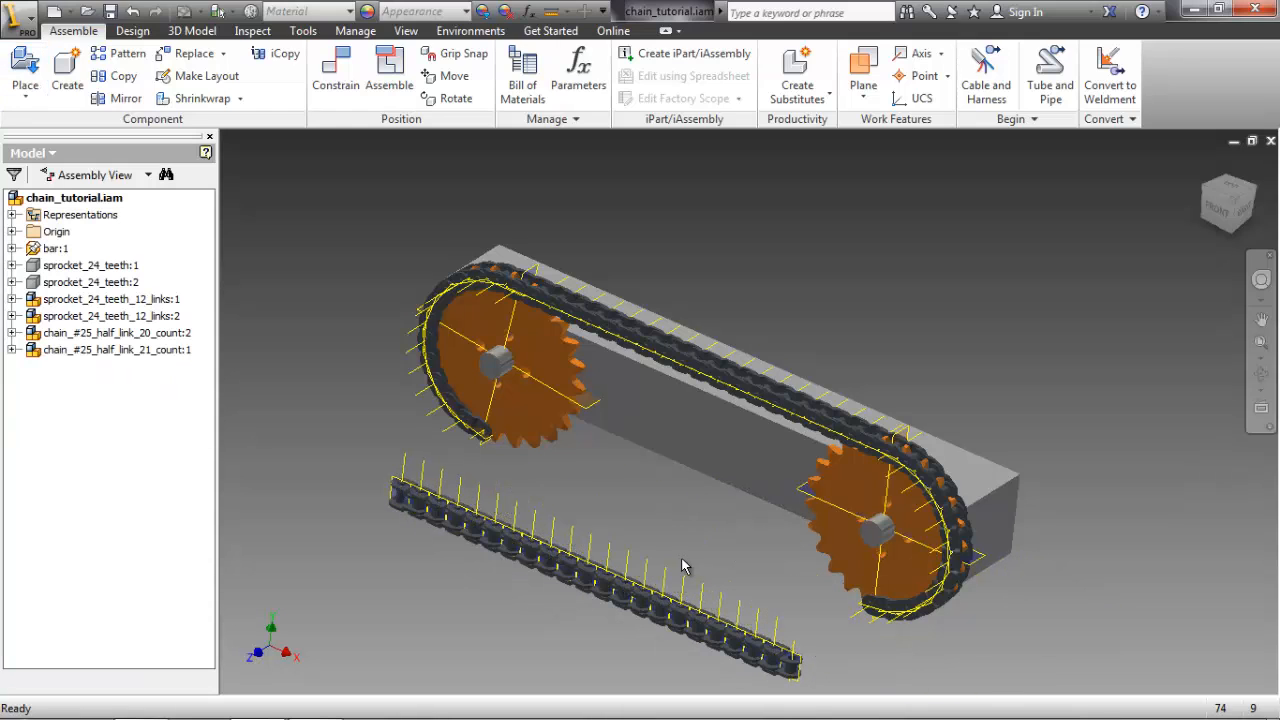
middle_click_drag(1060, 636, 1086, 551)
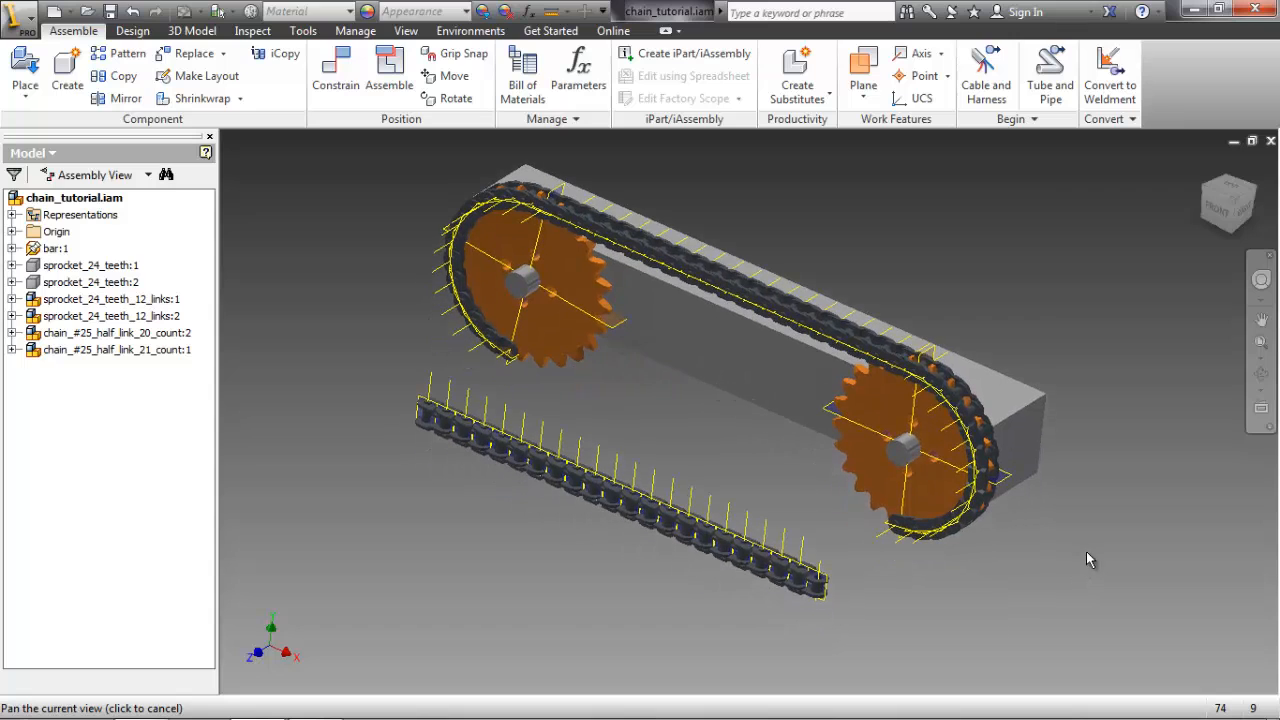
- Attach the loose straight chain to the lower chain end on the right sprocket with an Insert constraint at 0.000 in offset between their end pin holes
right_click(916, 635)
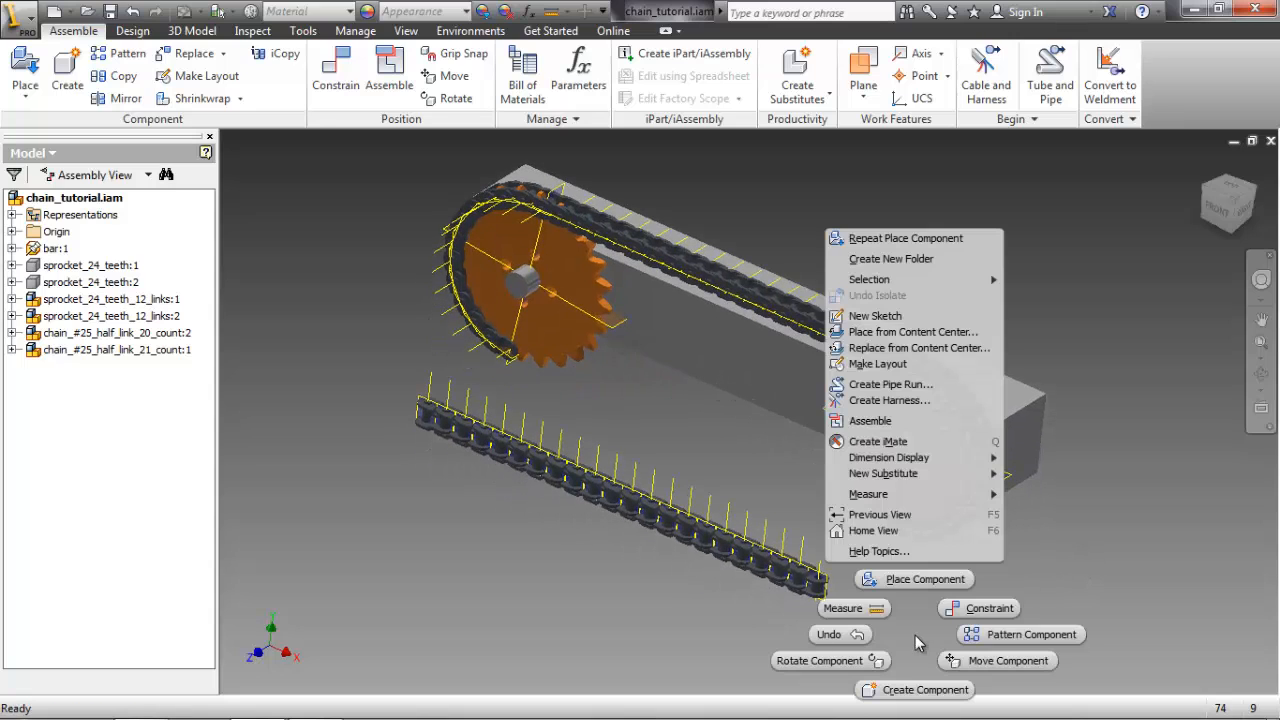
left_click(972, 611)
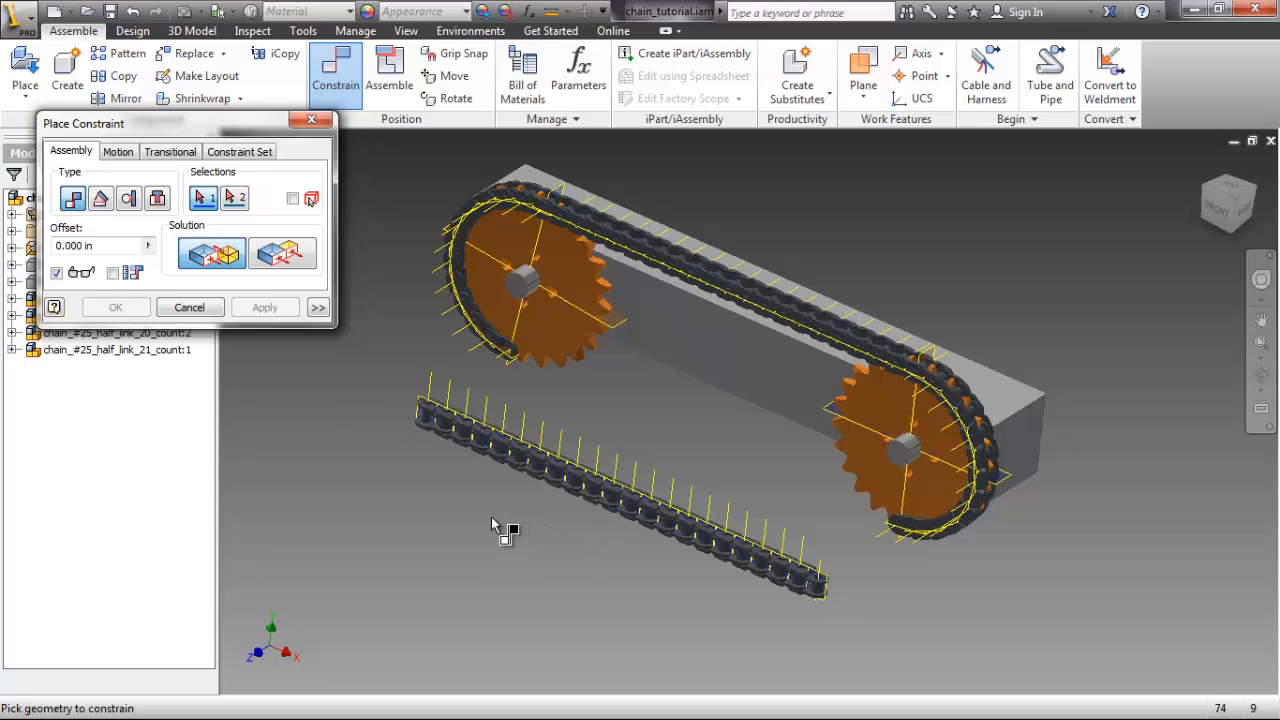
left_click(160, 202)
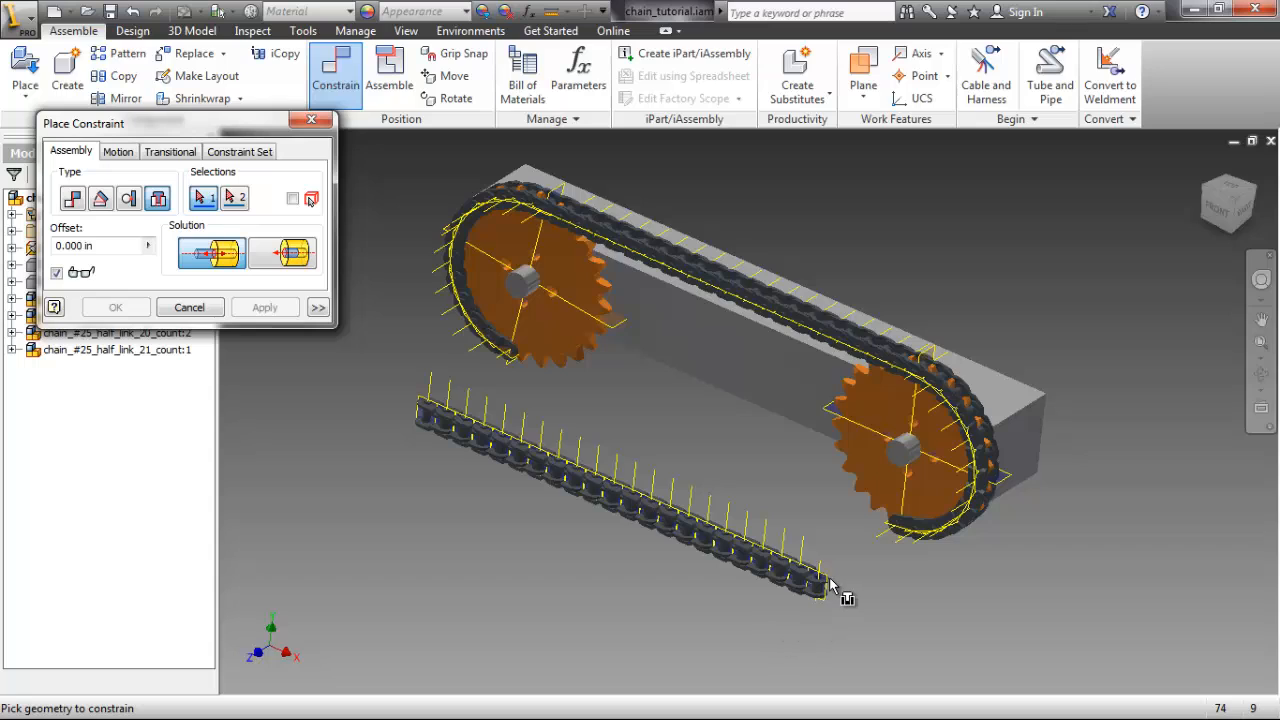
scroll(829, 577, "up", 5)
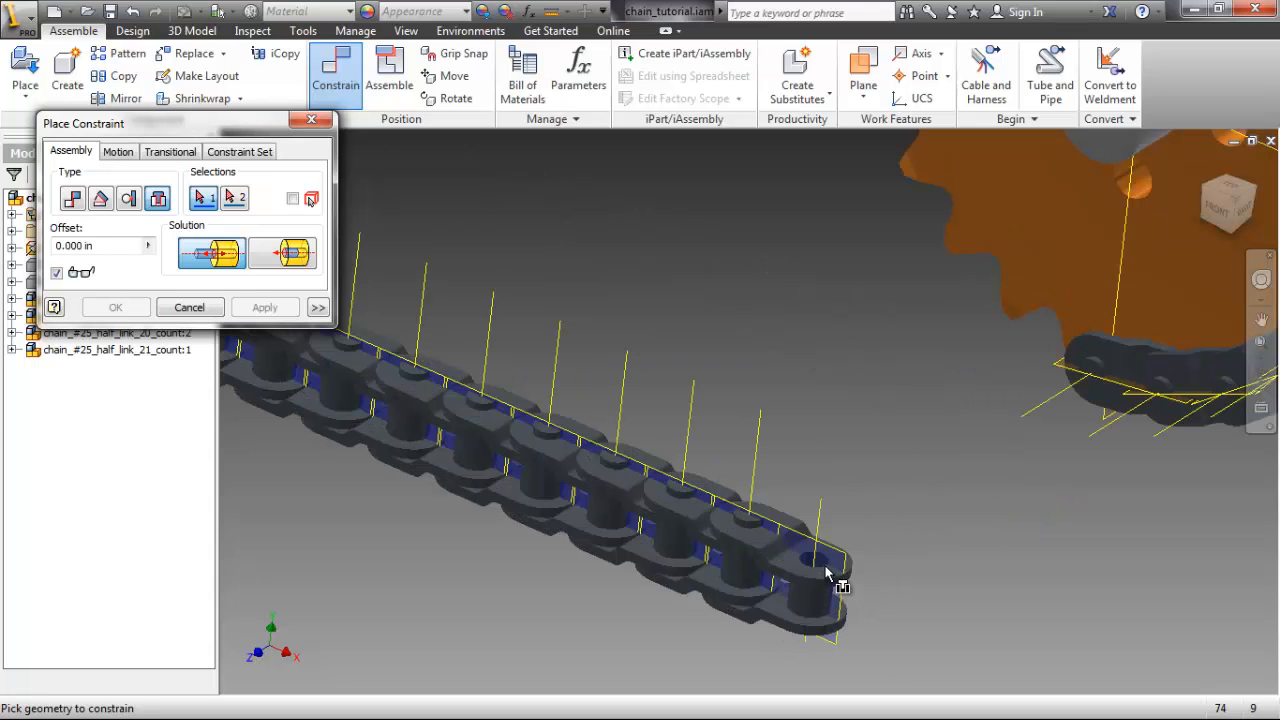
left_click(835, 571)
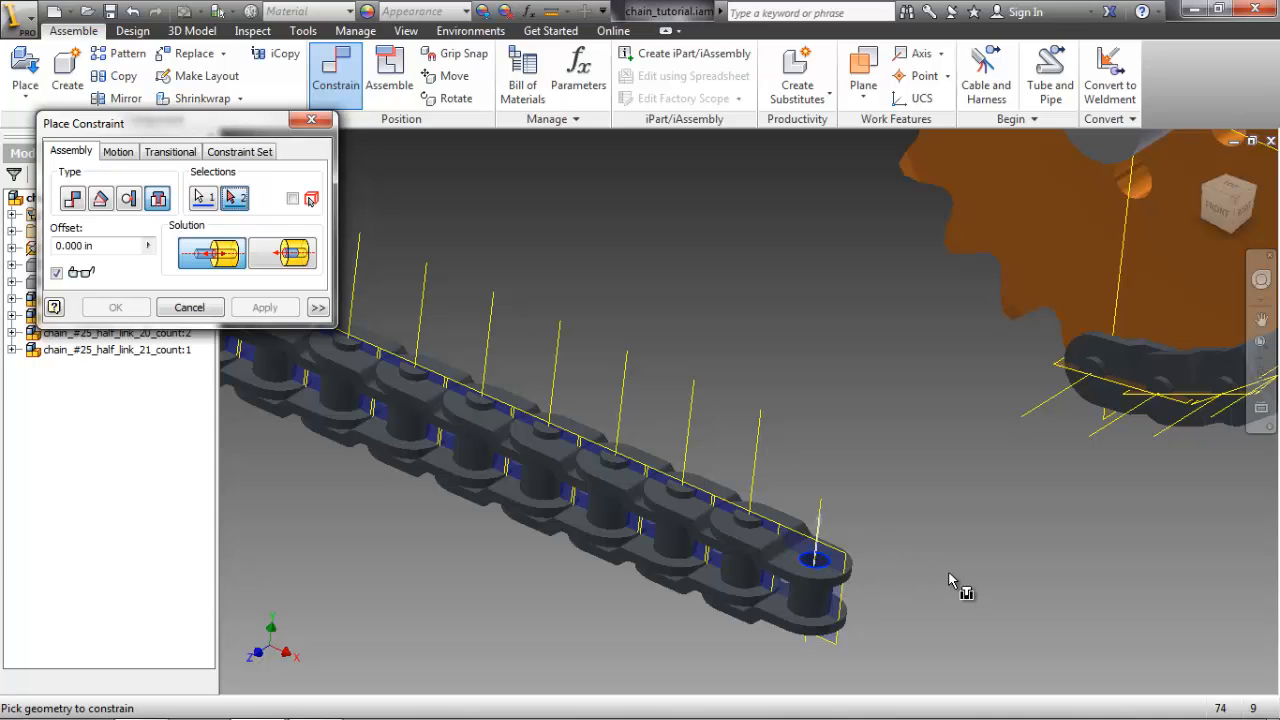
scroll(1141, 522, "up", 3)
middle_click_drag(1160, 521, 967, 612)
scroll(960, 549, "up", 3)
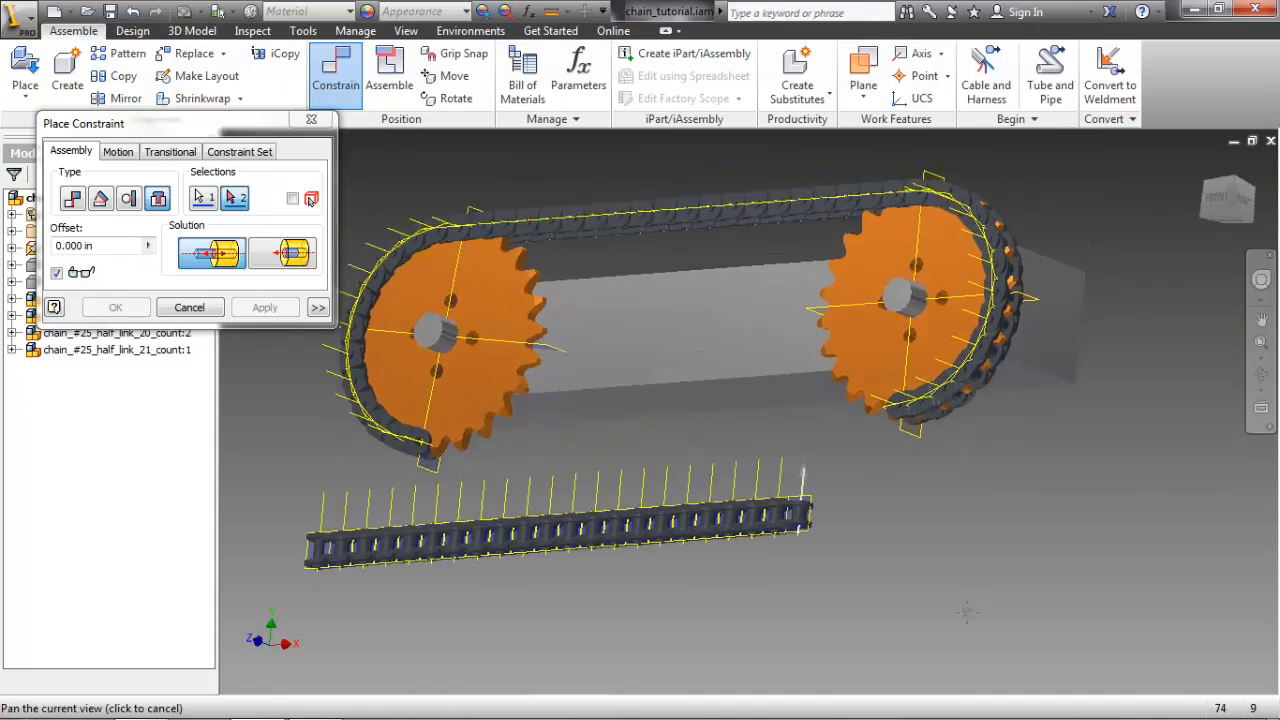
middle_click_drag(980, 480, 977, 624, "shift")
scroll(834, 384, "down", 3)
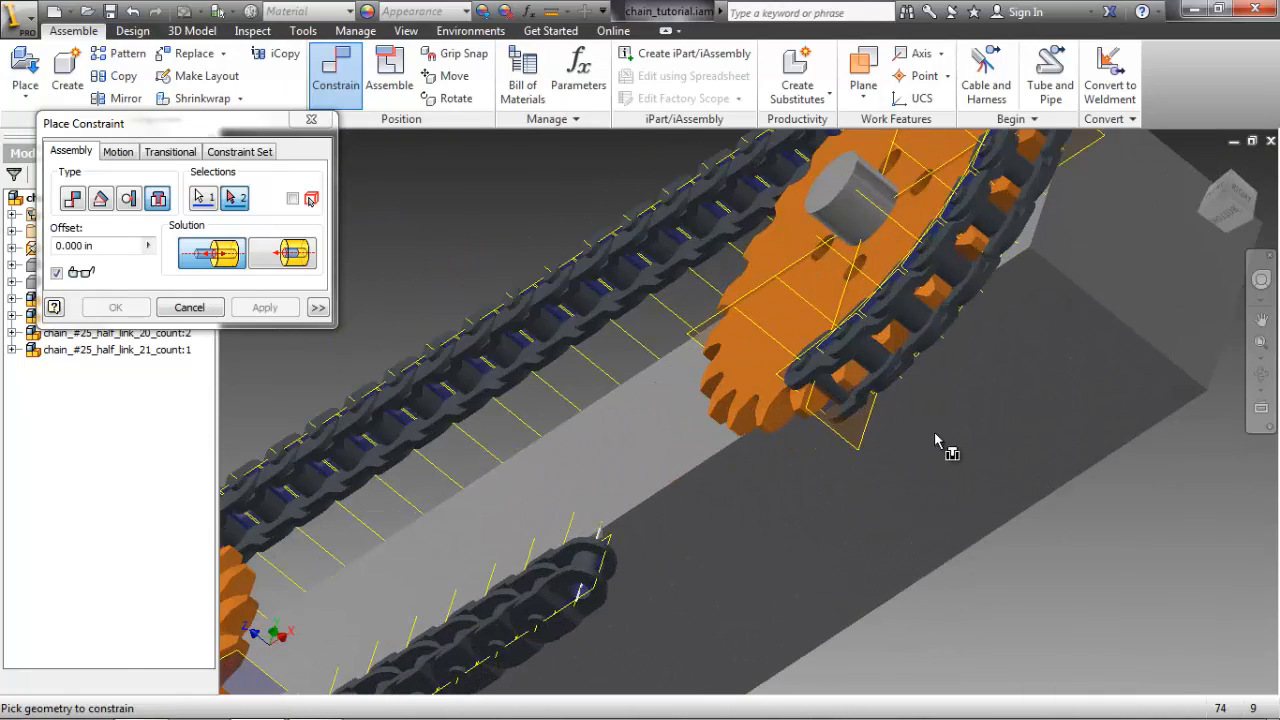
scroll(876, 436, "down", 2)
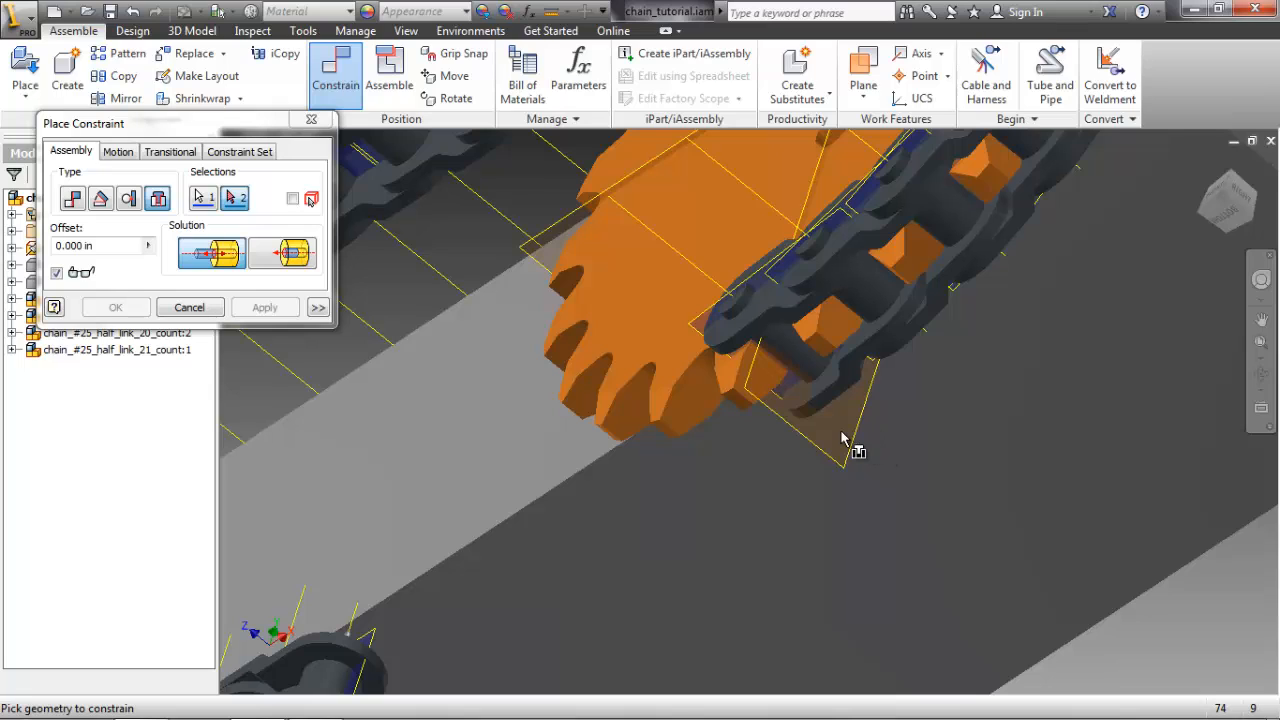
left_click(818, 384)
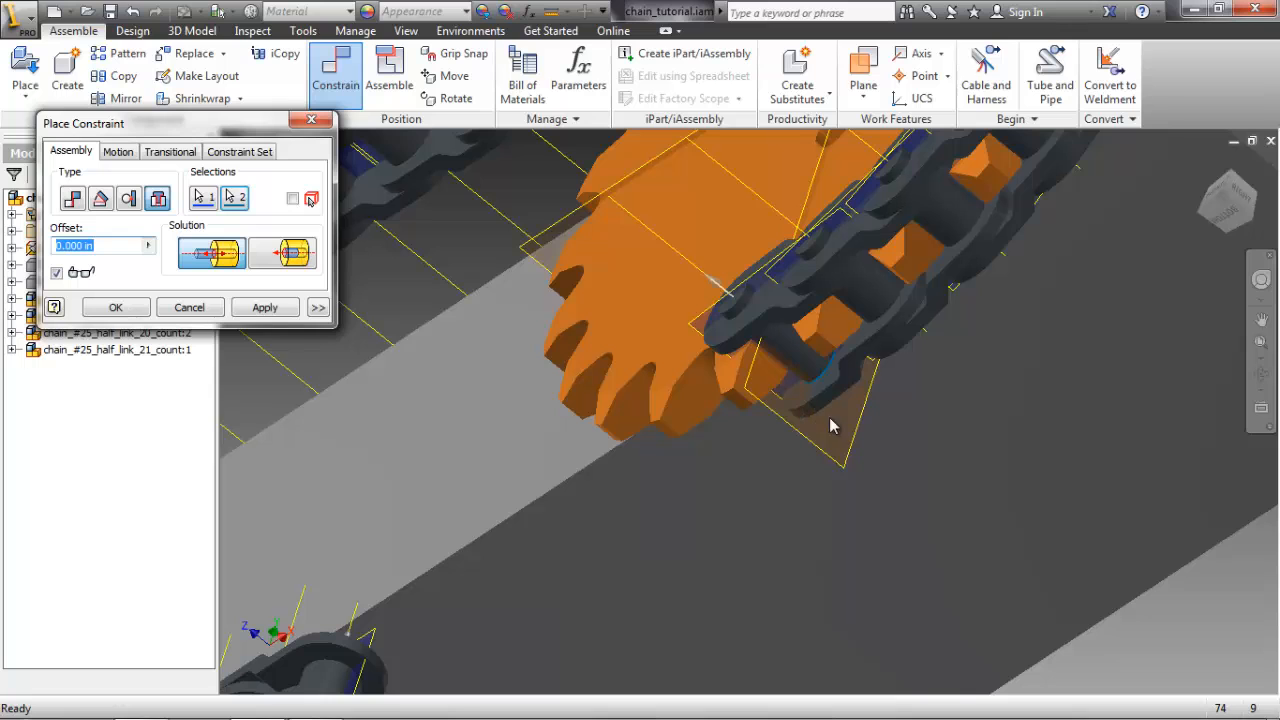
left_click(272, 307)
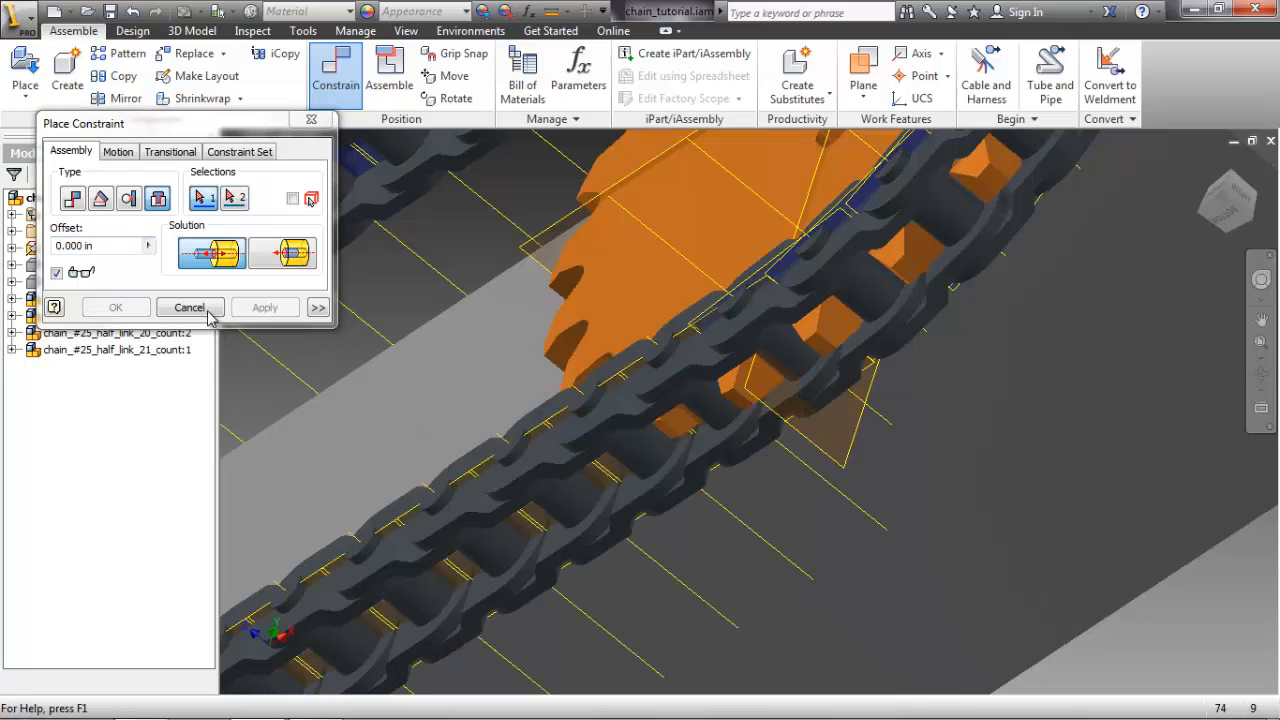
left_click(189, 307)
- Swing the free end of the lower straight chain down, away from the left sprocket, to test its remaining movement
scroll(571, 457, "down", 10)
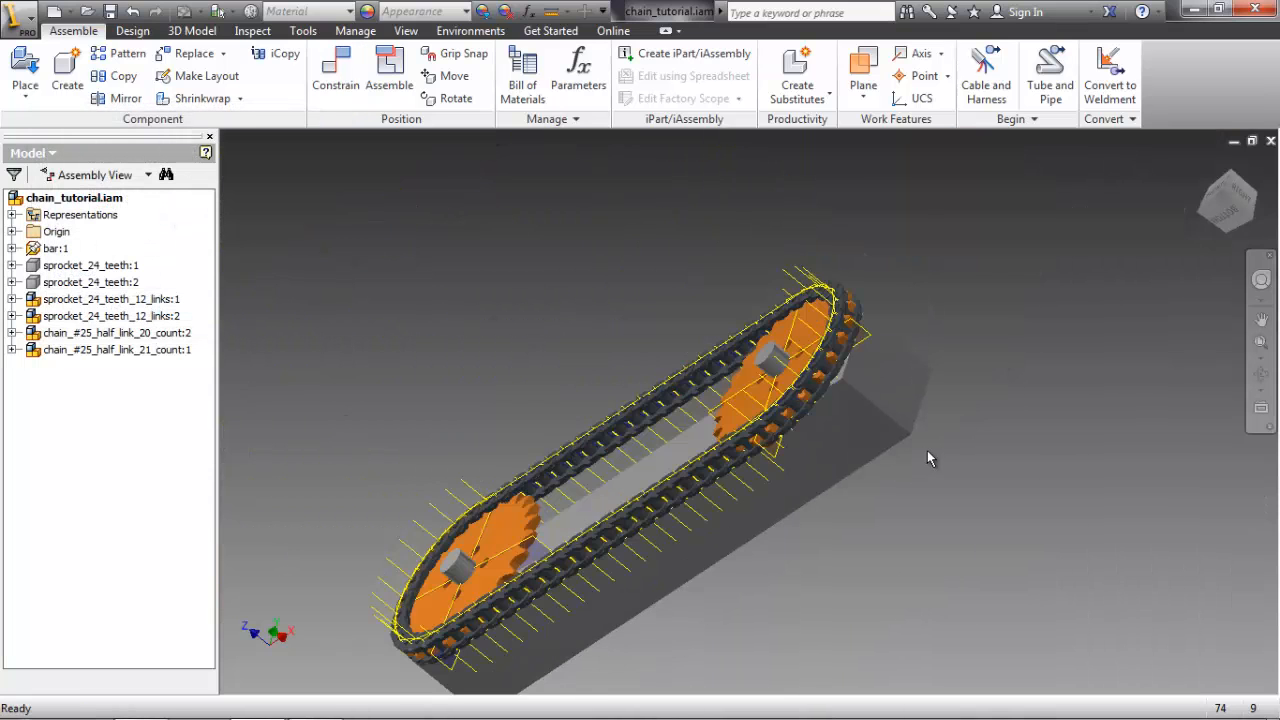
middle_click_drag(1041, 462, 1070, 503)
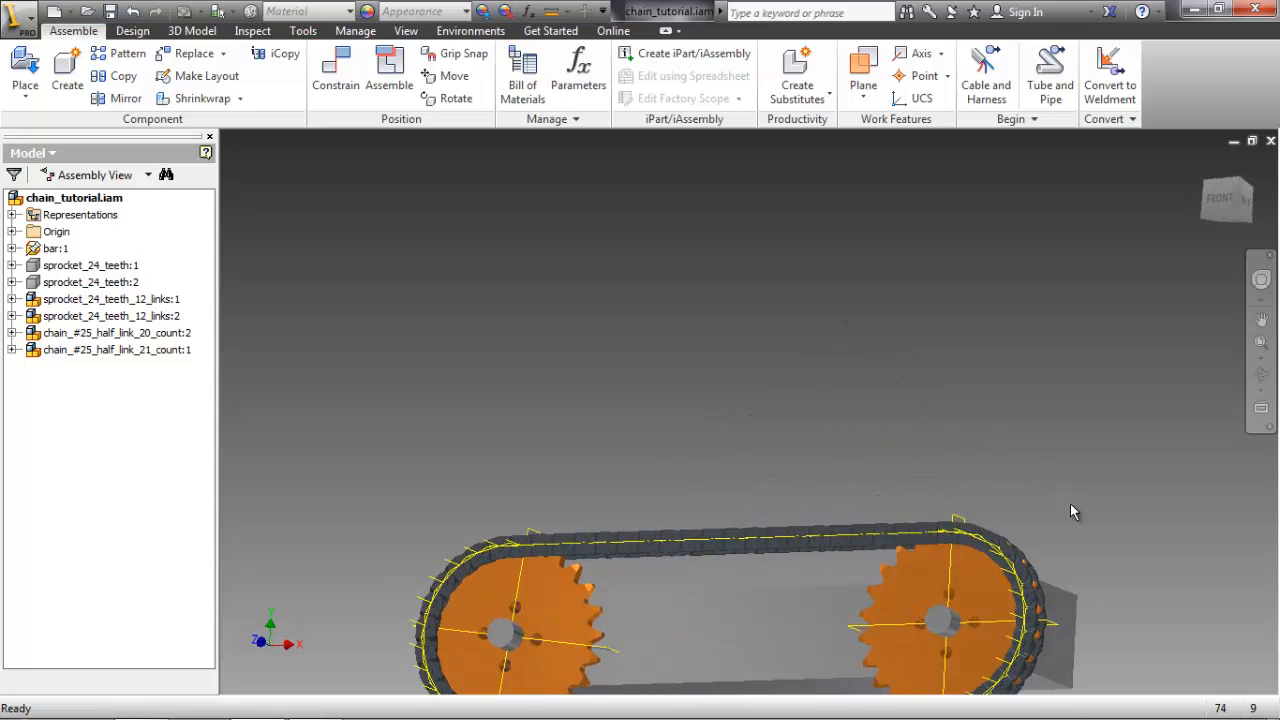
middle_click_drag(864, 372, 839, 293)
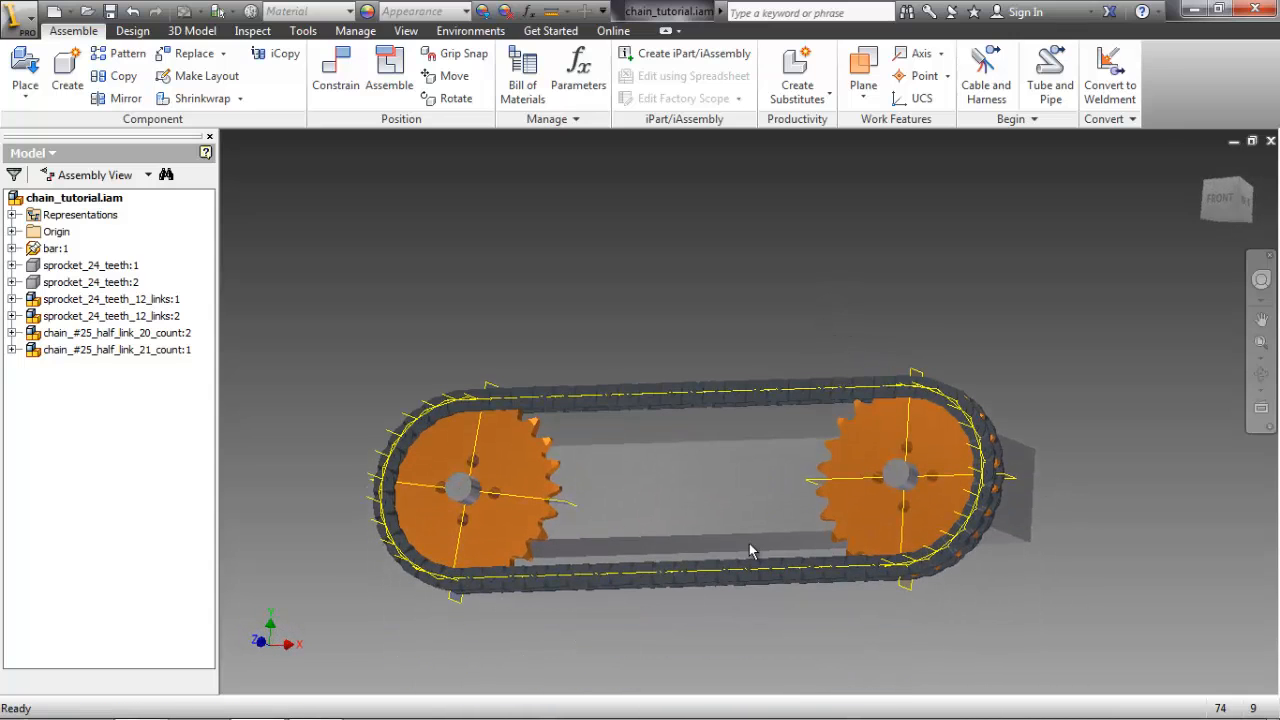
left_click_drag(657, 578, 591, 634)
left_click(575, 647)
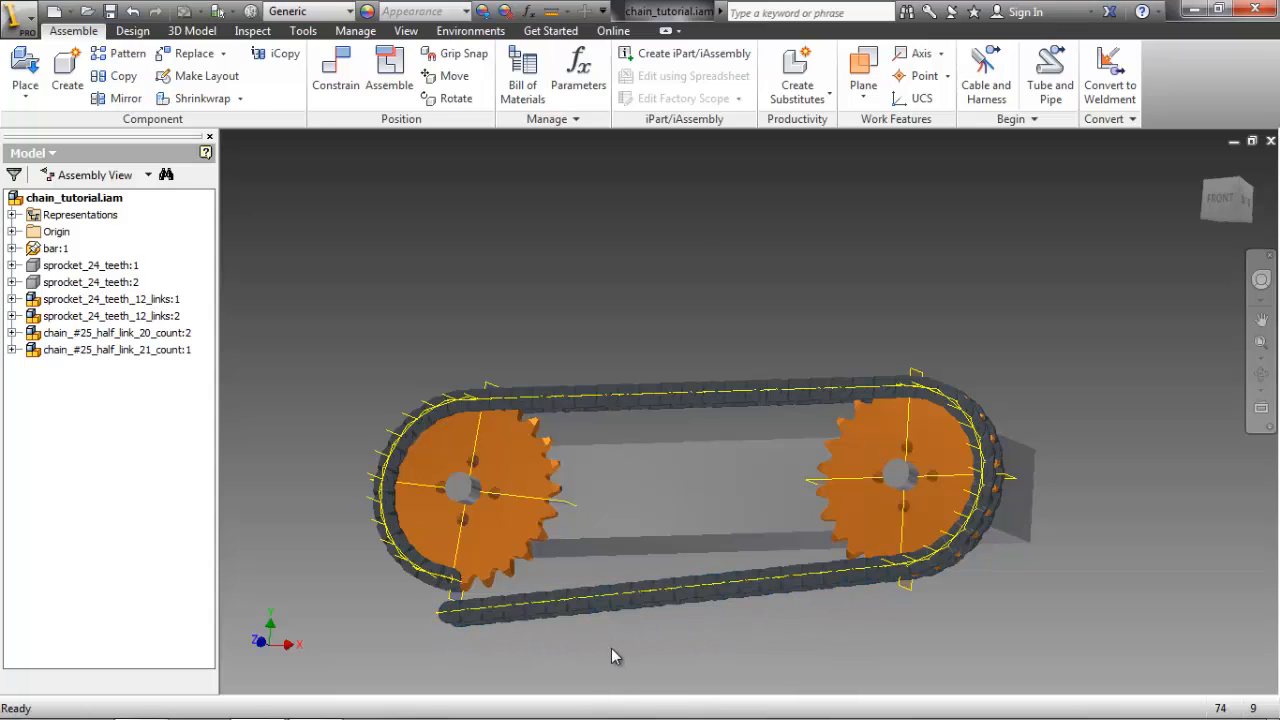
- Align the lower chain with the bar's bottom face using a 0.00 deg explicit-reference-vector Angle constraint, with the pin axis beside the right sprocket as reference vector
right_click(611, 648)
left_click(657, 621)
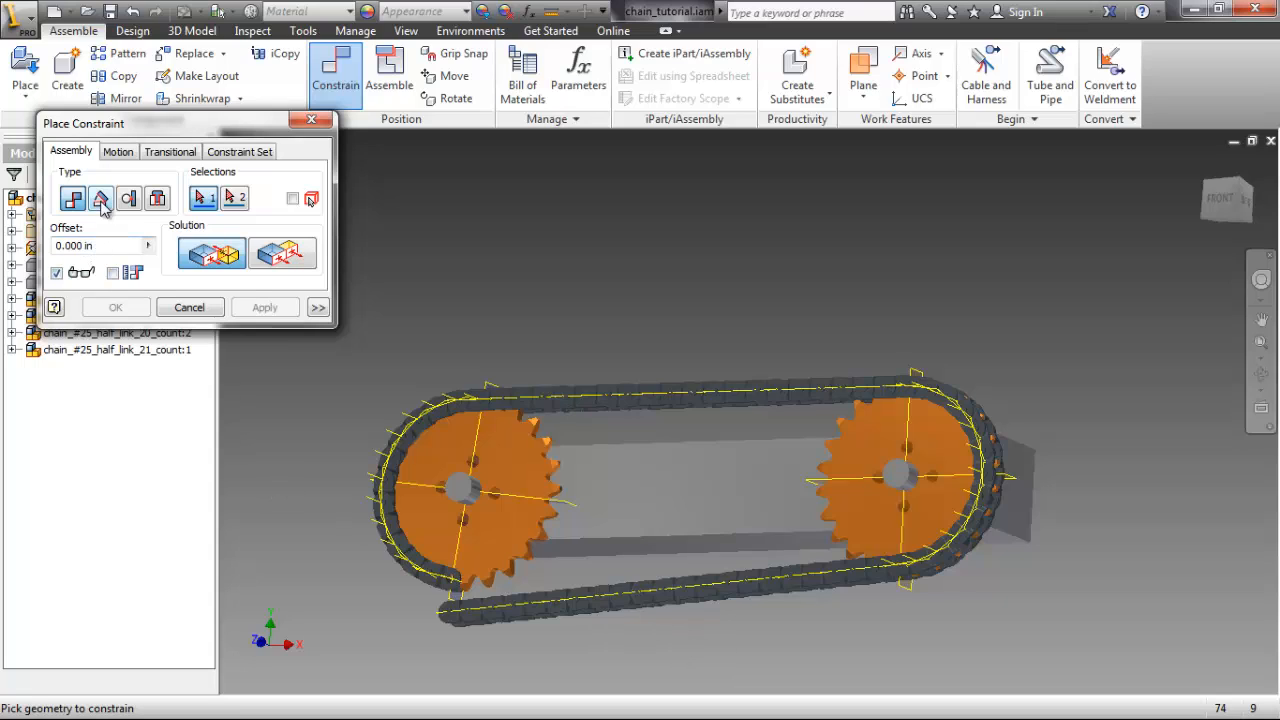
left_click(101, 199)
left_click(265, 199)
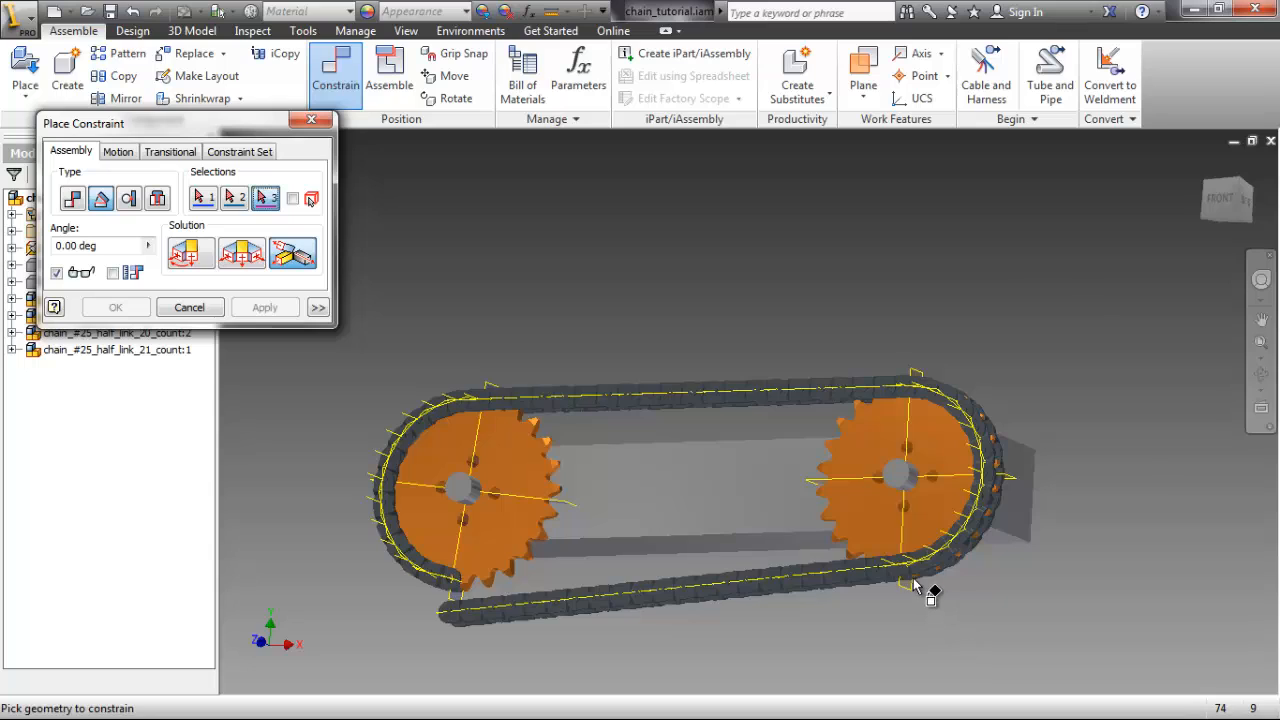
scroll(920, 590, "down", 5)
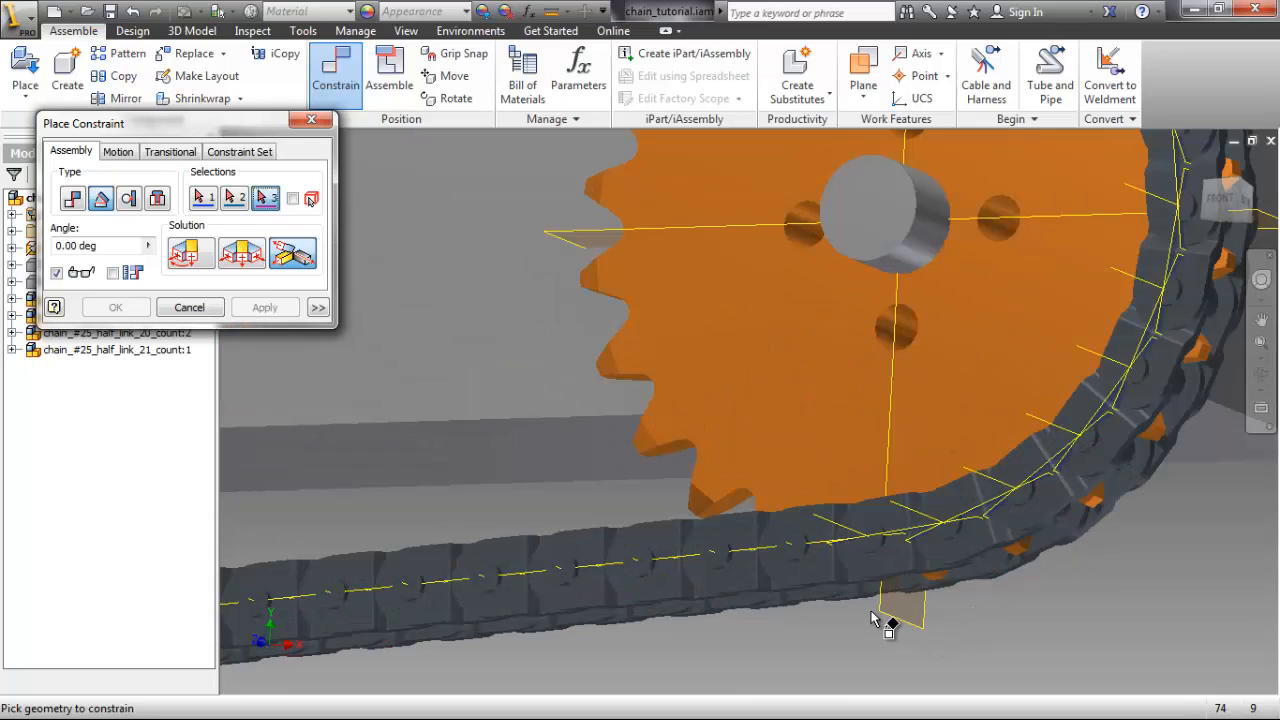
left_click(830, 525)
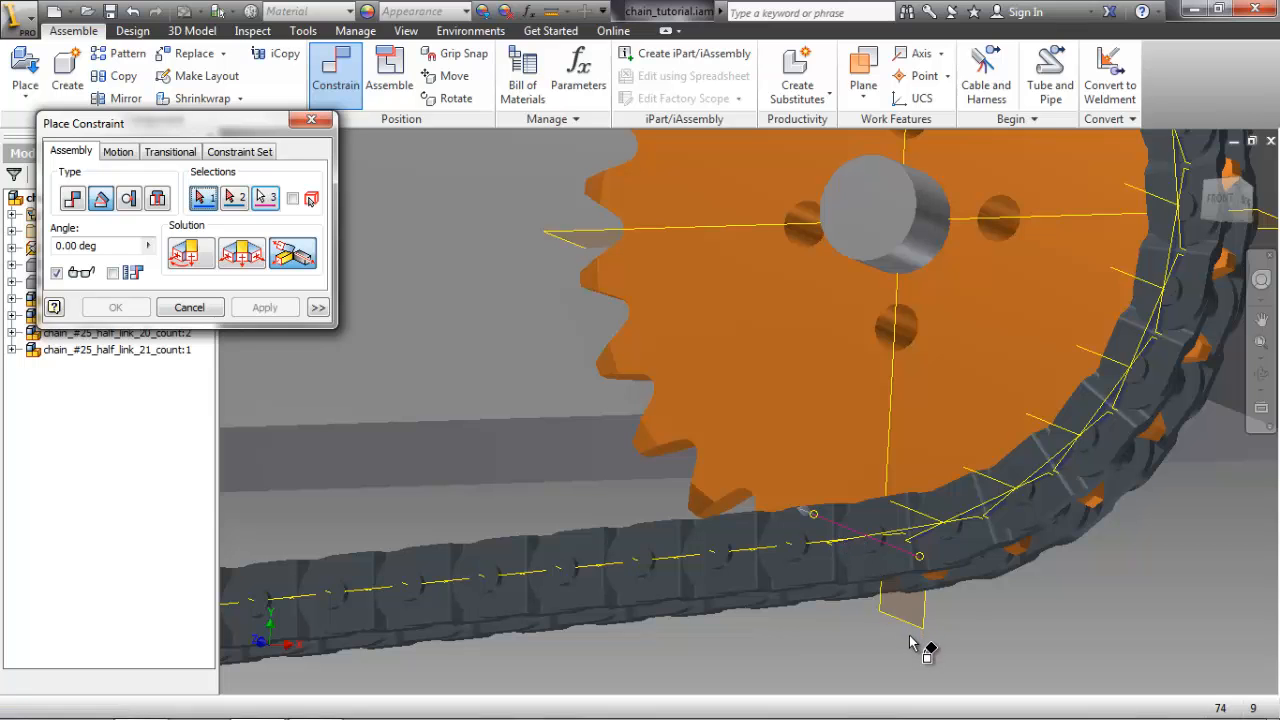
middle_click_drag(850, 623, 879, 466, "shift")
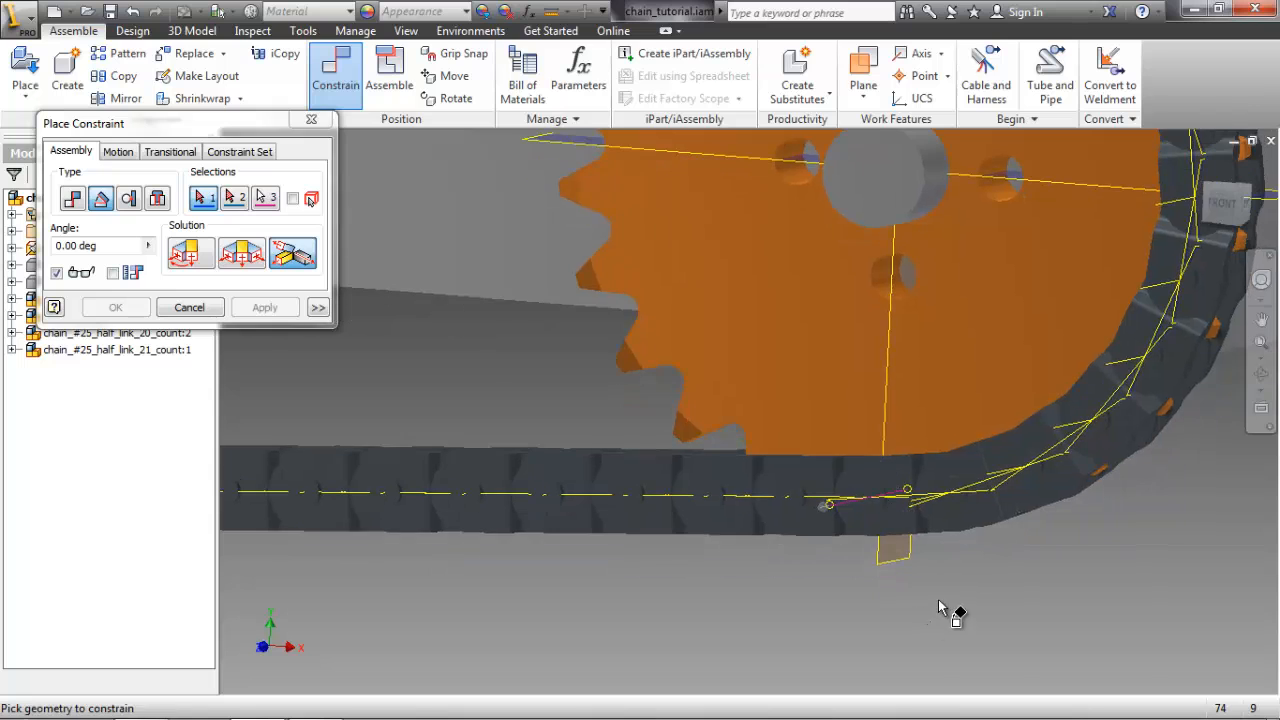
middle_click_drag(940, 604, 943, 632, "shift")
scroll(850, 675, "up", 2)
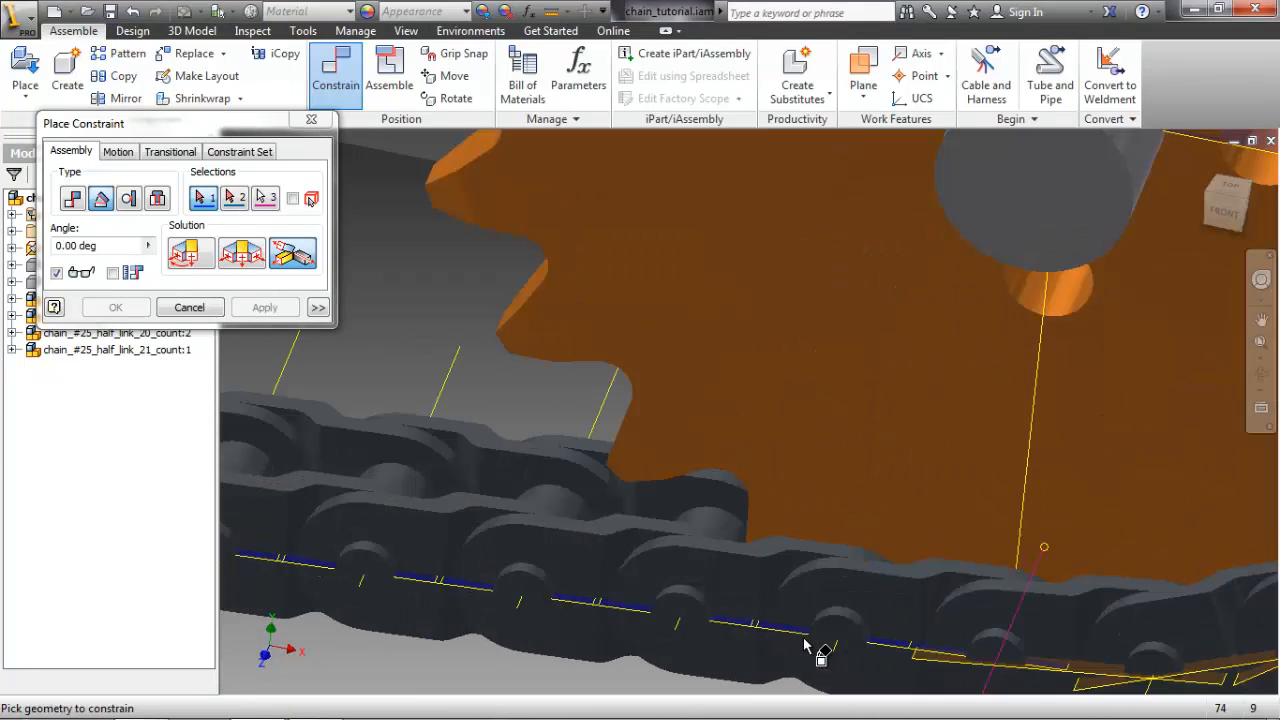
left_click(787, 636)
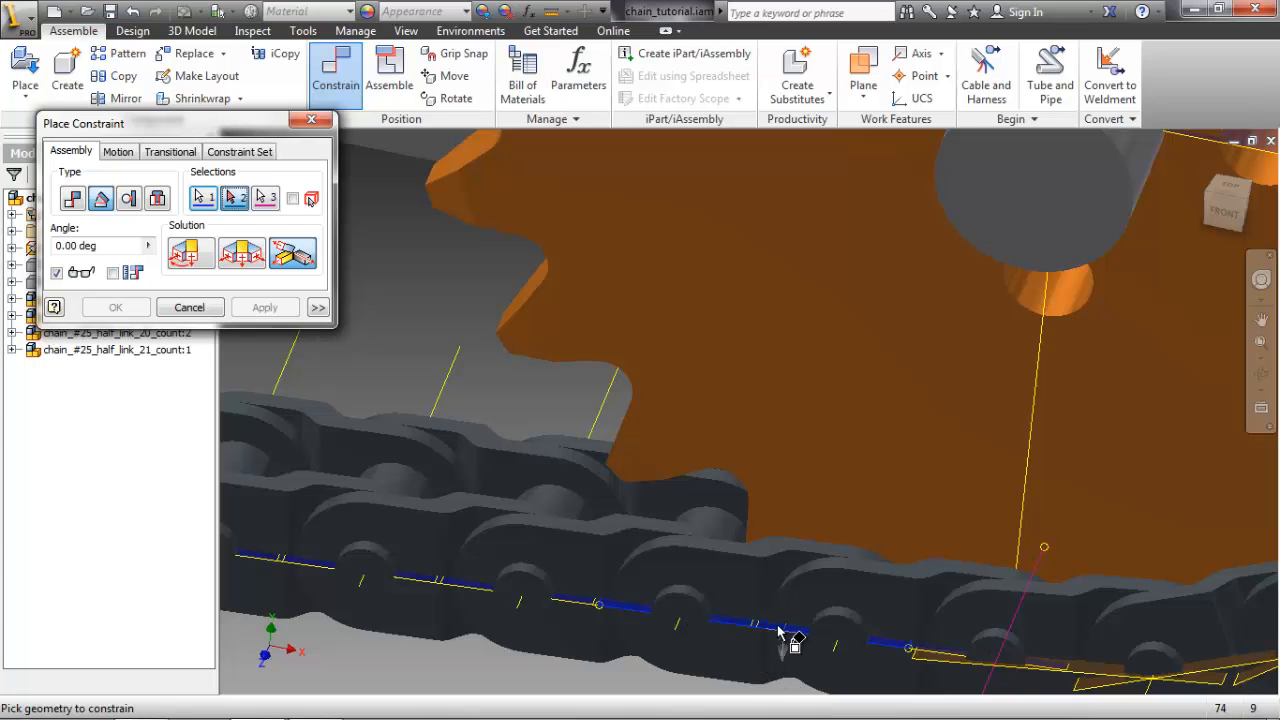
scroll(783, 633, "down", 3)
middle_click_drag(783, 633, 616, 456, "shift")
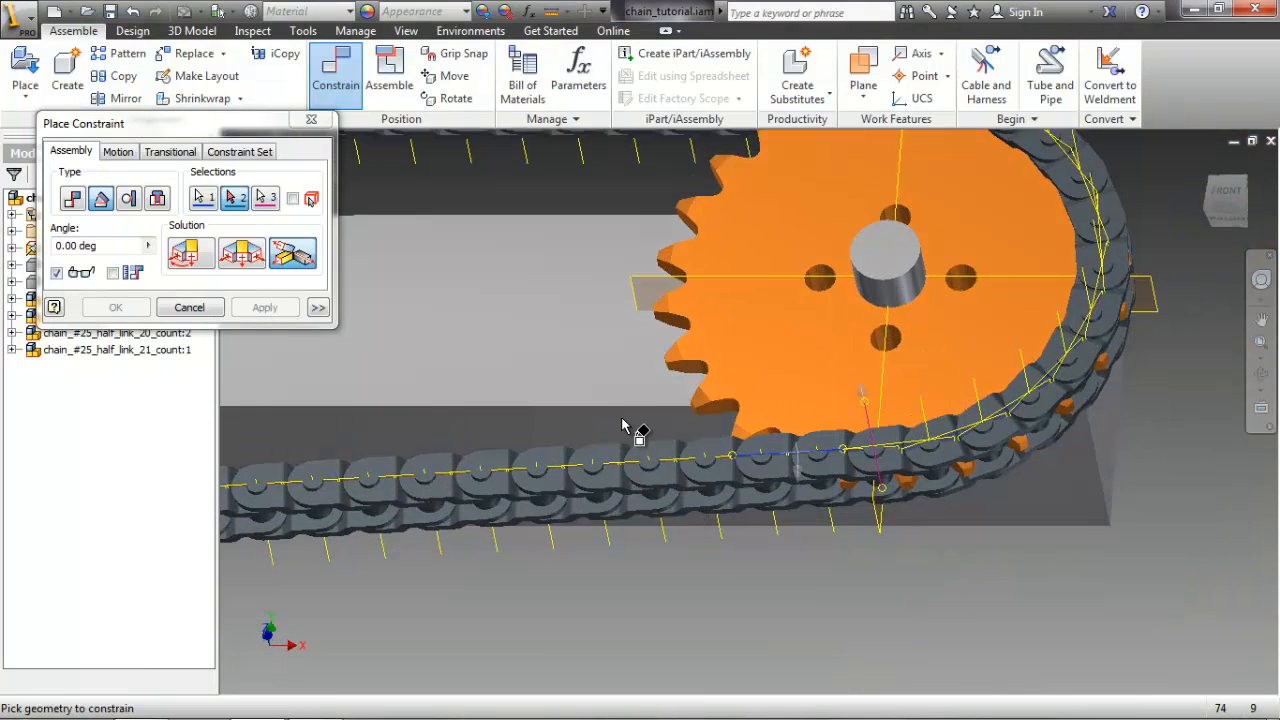
left_click(621, 425)
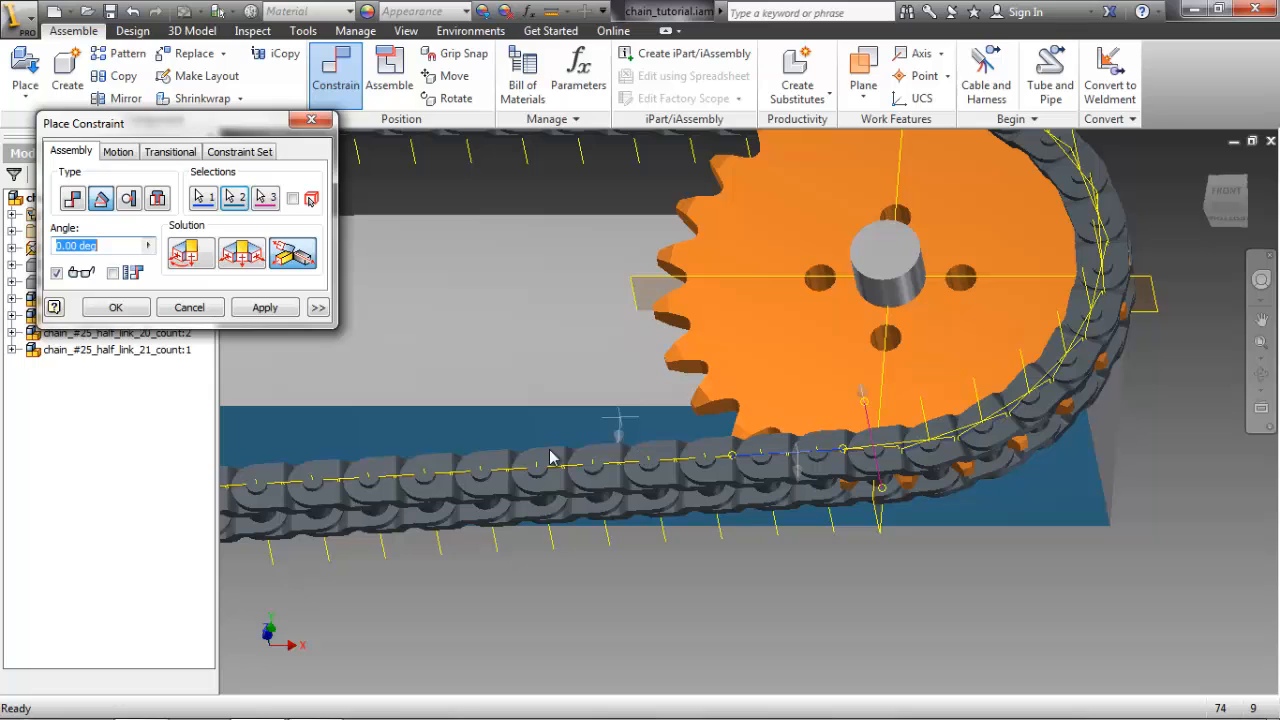
left_click(265, 308)
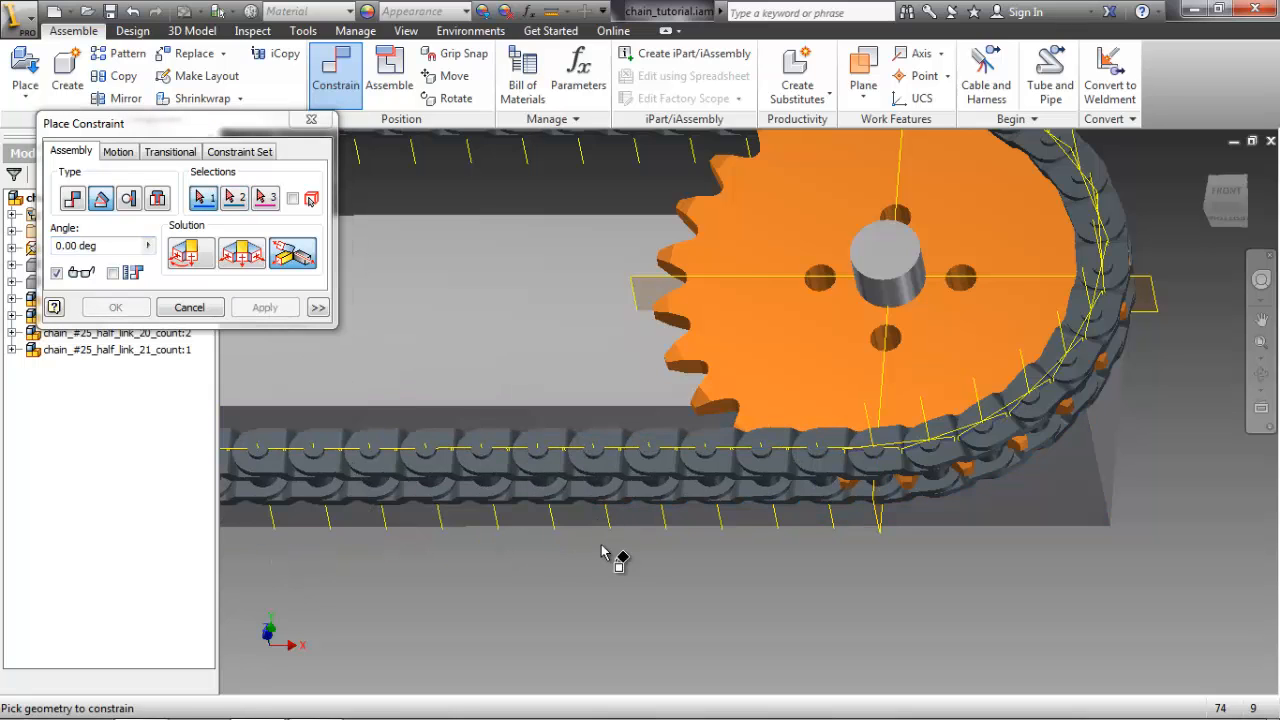
scroll(514, 563, "down", 3)
middle_click_drag(514, 563, 870, 585)
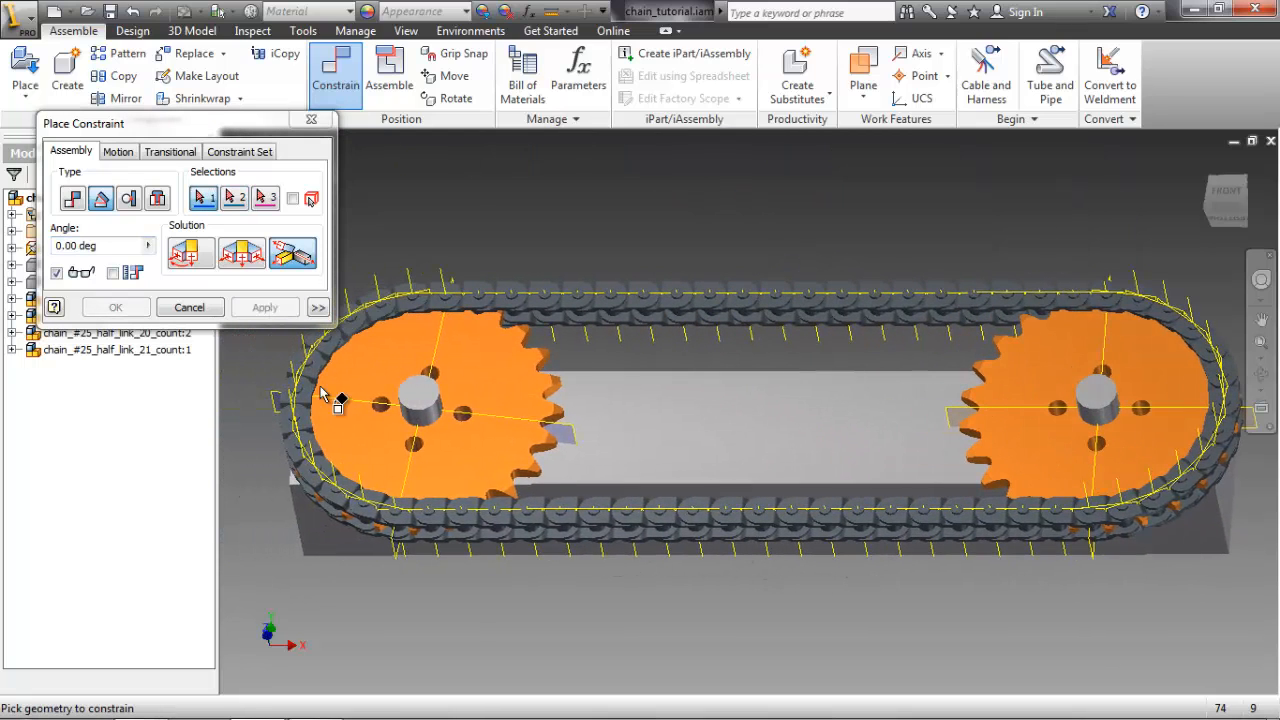
left_click(201, 309)
- Examine how the lower straight chain meets the chain end on the left sprocket
scroll(422, 517, "up", 5)
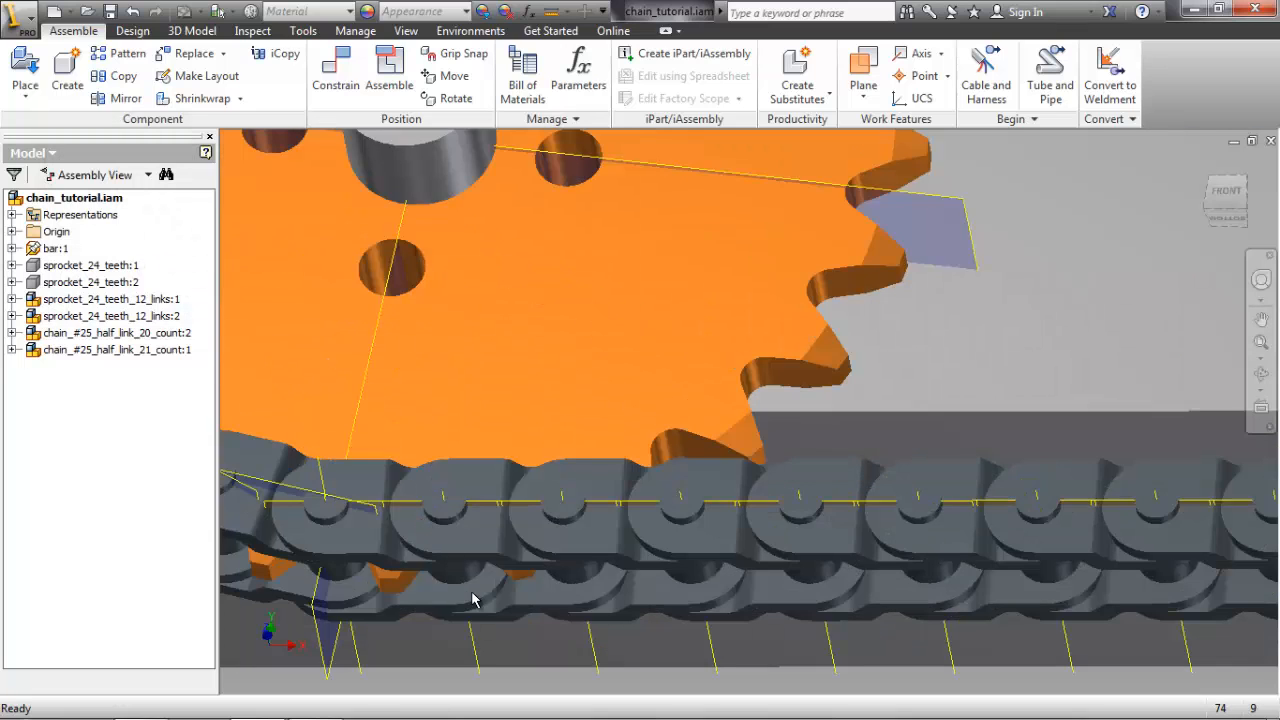
middle_click_drag(473, 574, 640, 553)
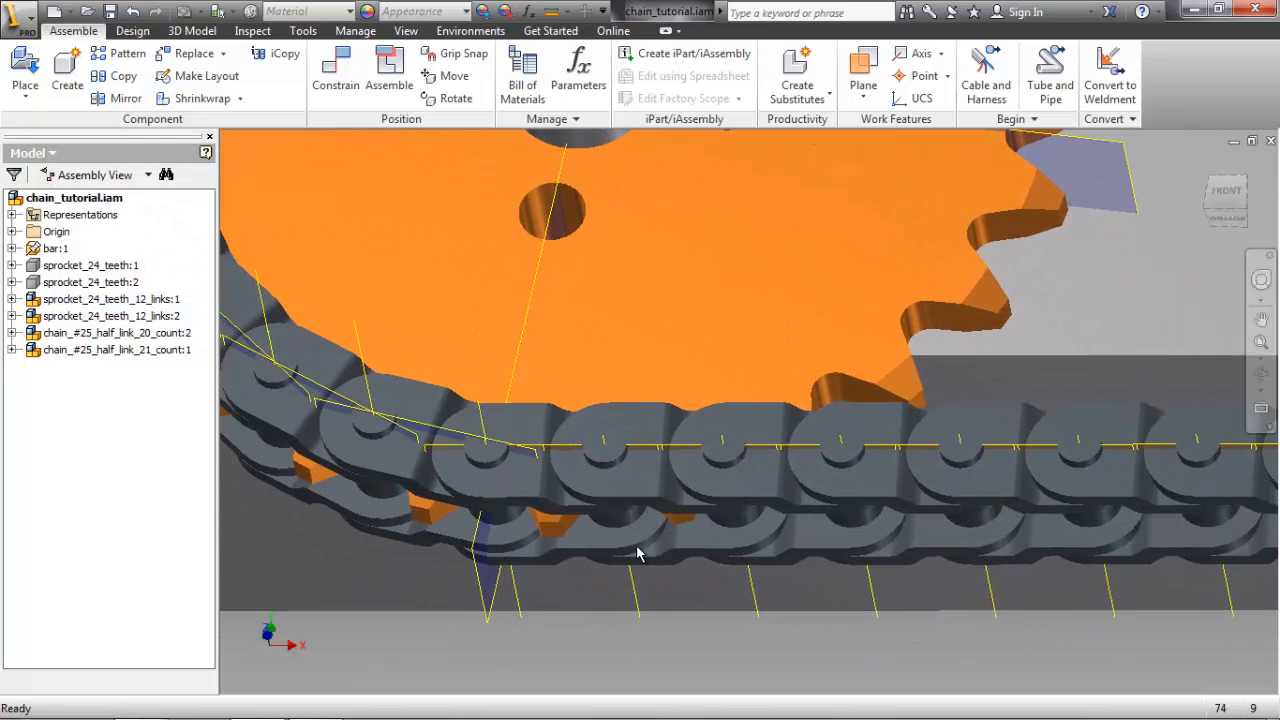
scroll(750, 630, "down", 5)
middle_click_drag(894, 648, 752, 626)
scroll(754, 627, "down", 3)
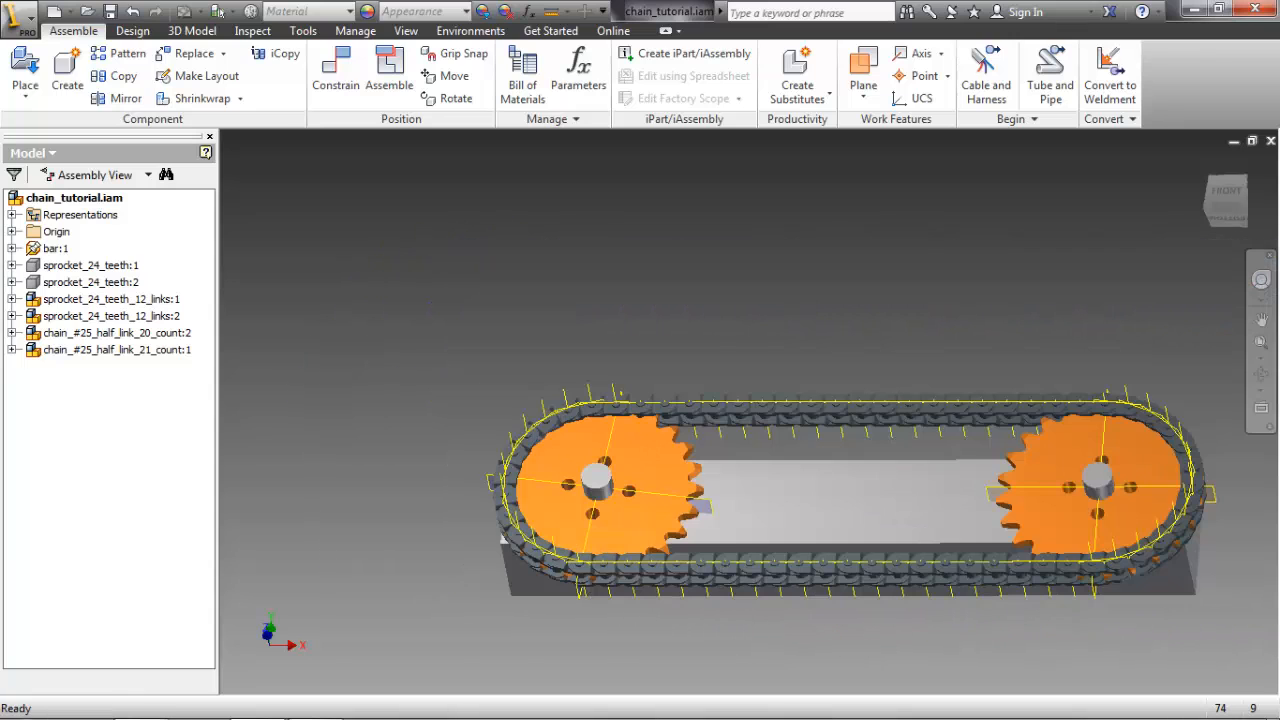
middle_click_drag(1250, 648, 1150, 600)
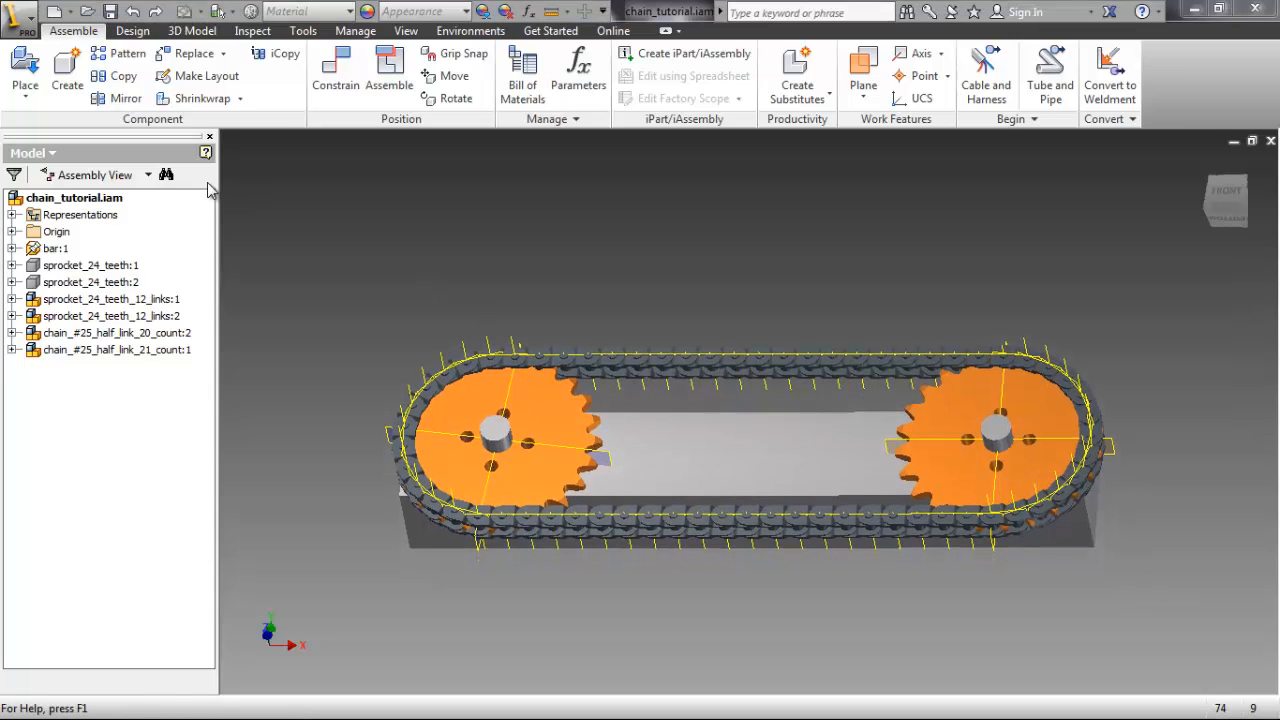
- Open the sprocket_24_teeth_12_links.iam assembly from the chain_tutorial folder
left_click(24, 18)
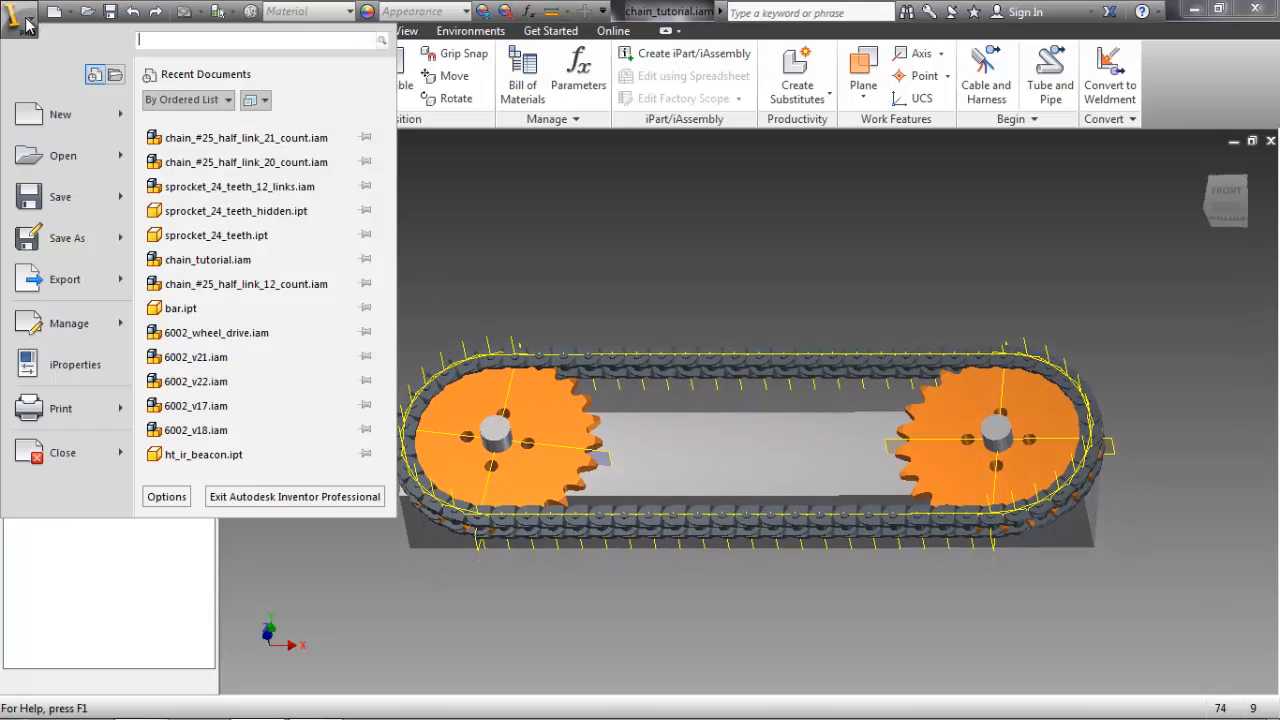
left_click(60, 155)
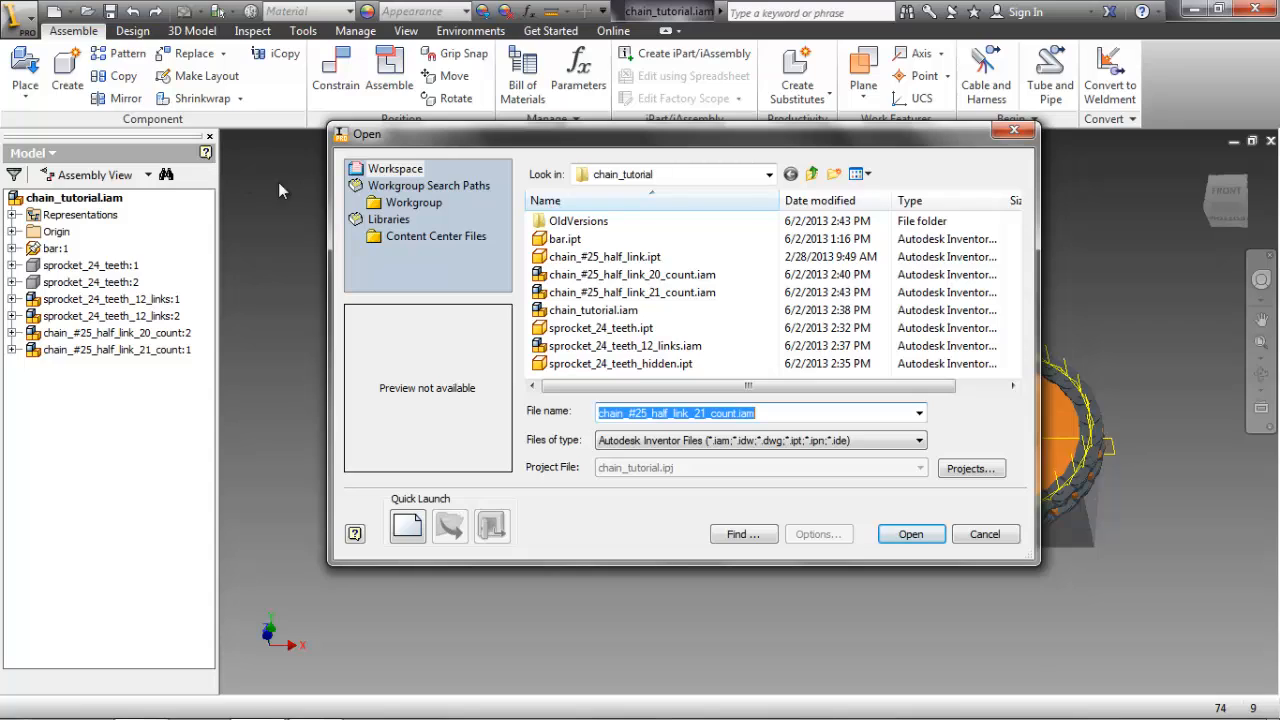
left_click(650, 346)
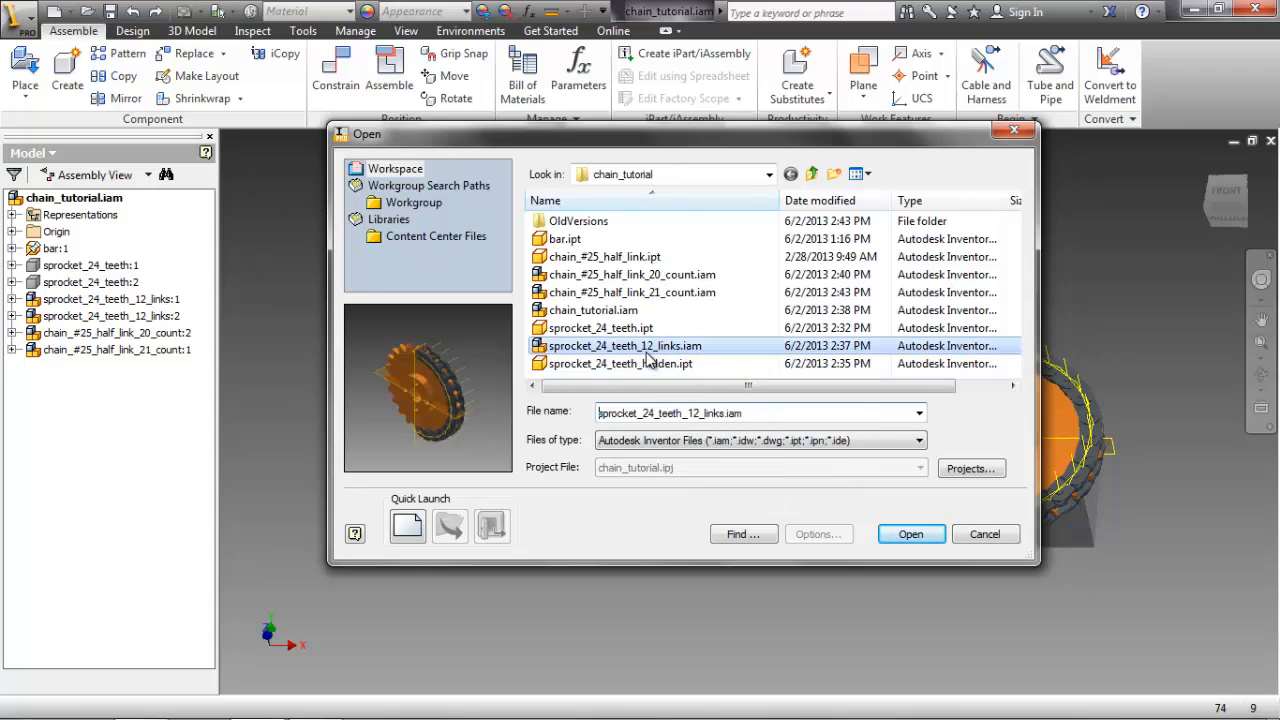
left_click(908, 535)
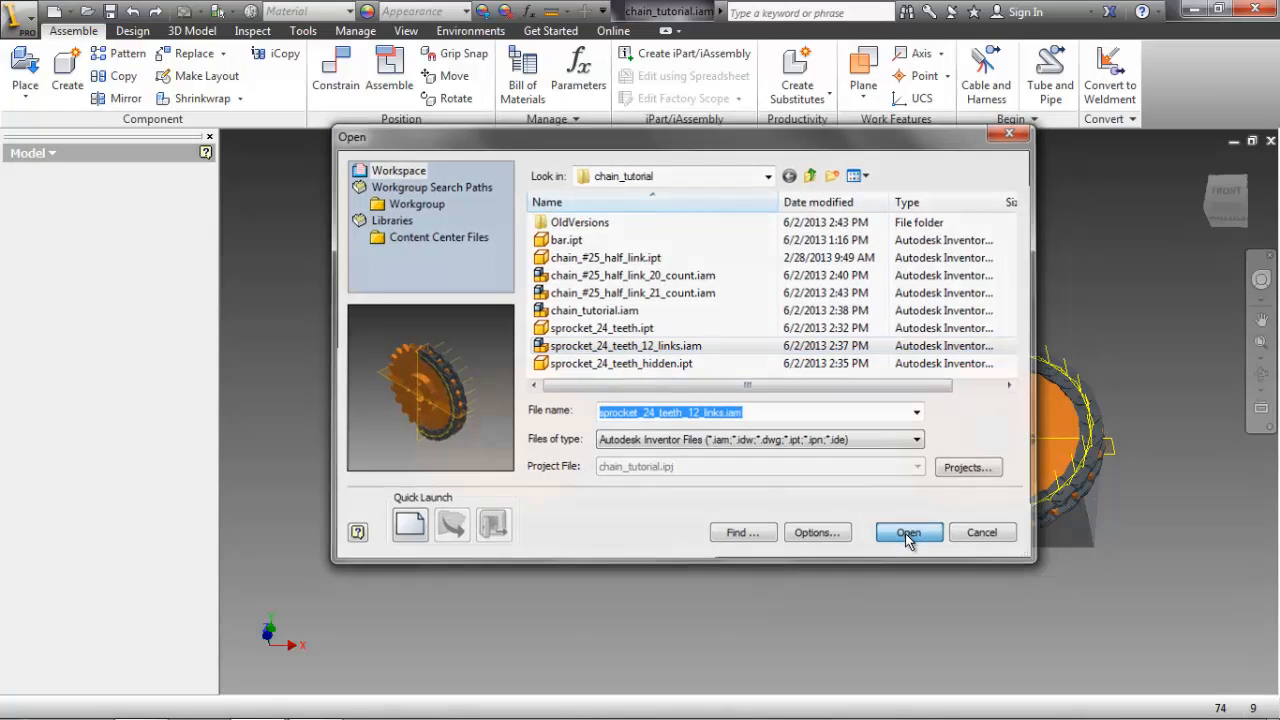
- Turn off the visibility of sprocket_24_teeth_hidden in the 12-link subassembly, and close the file with its changes saved
left_click(526, 486)
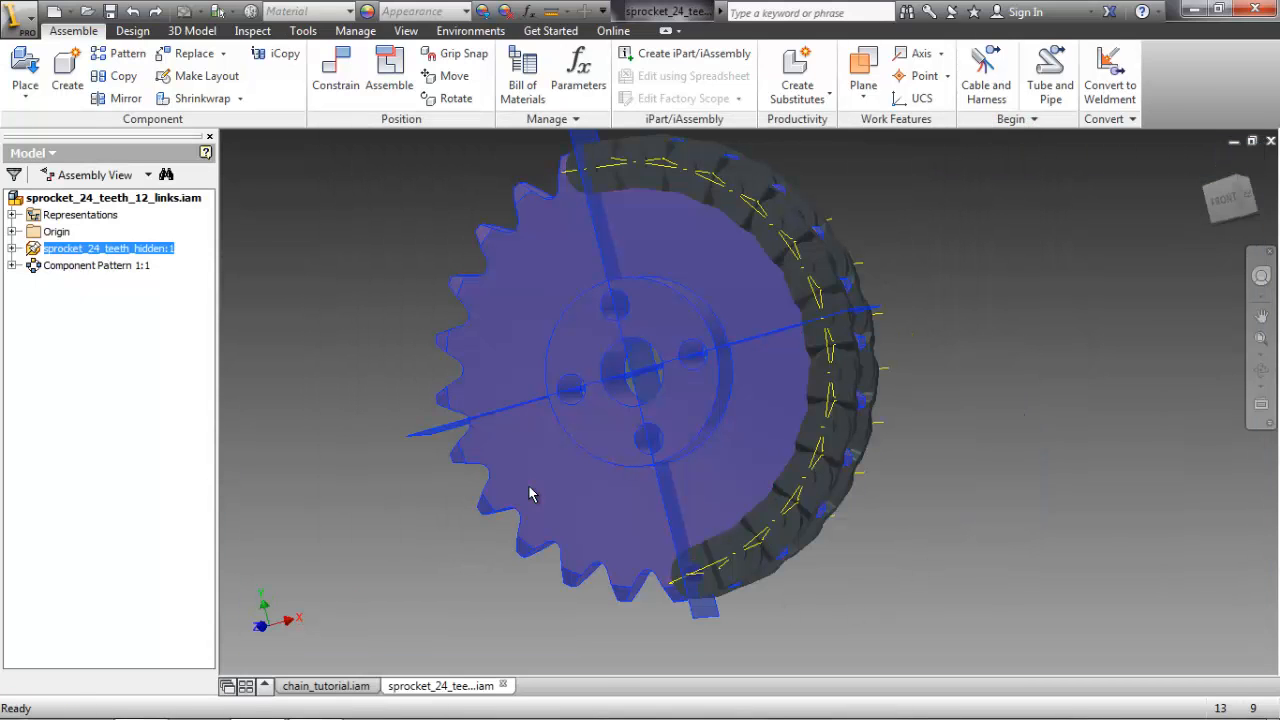
right_click(158, 250)
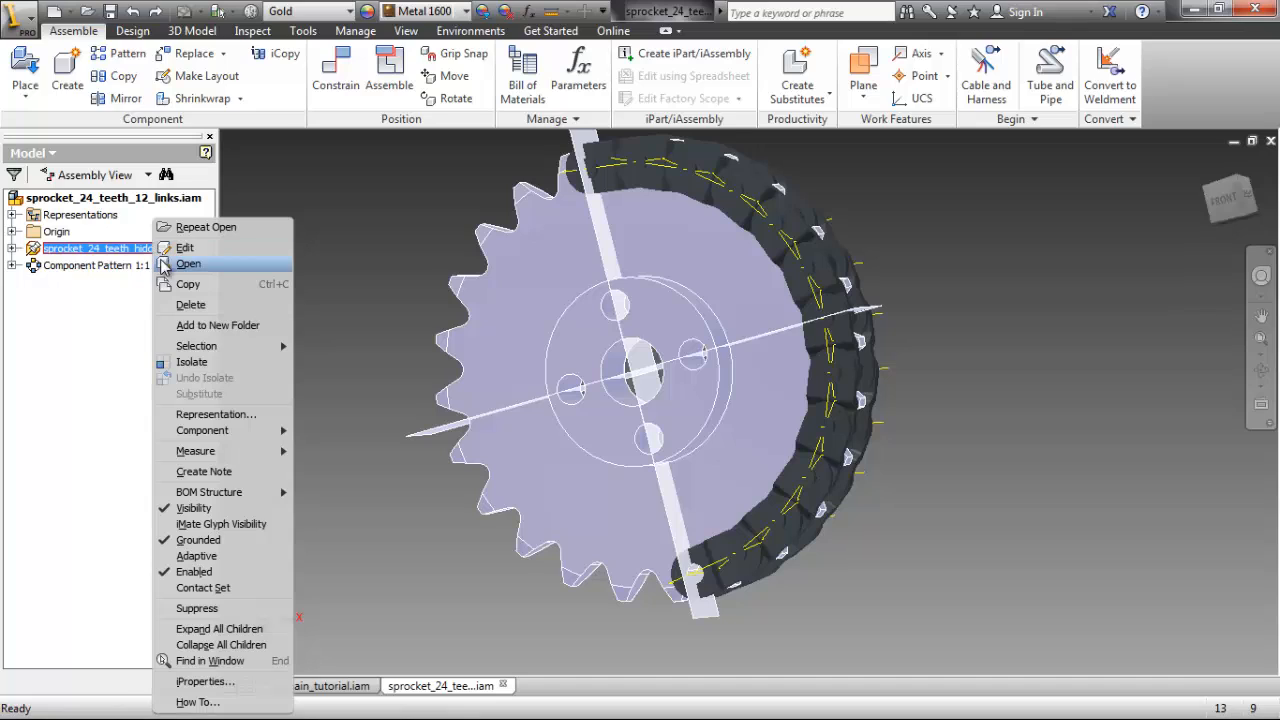
left_click(181, 510)
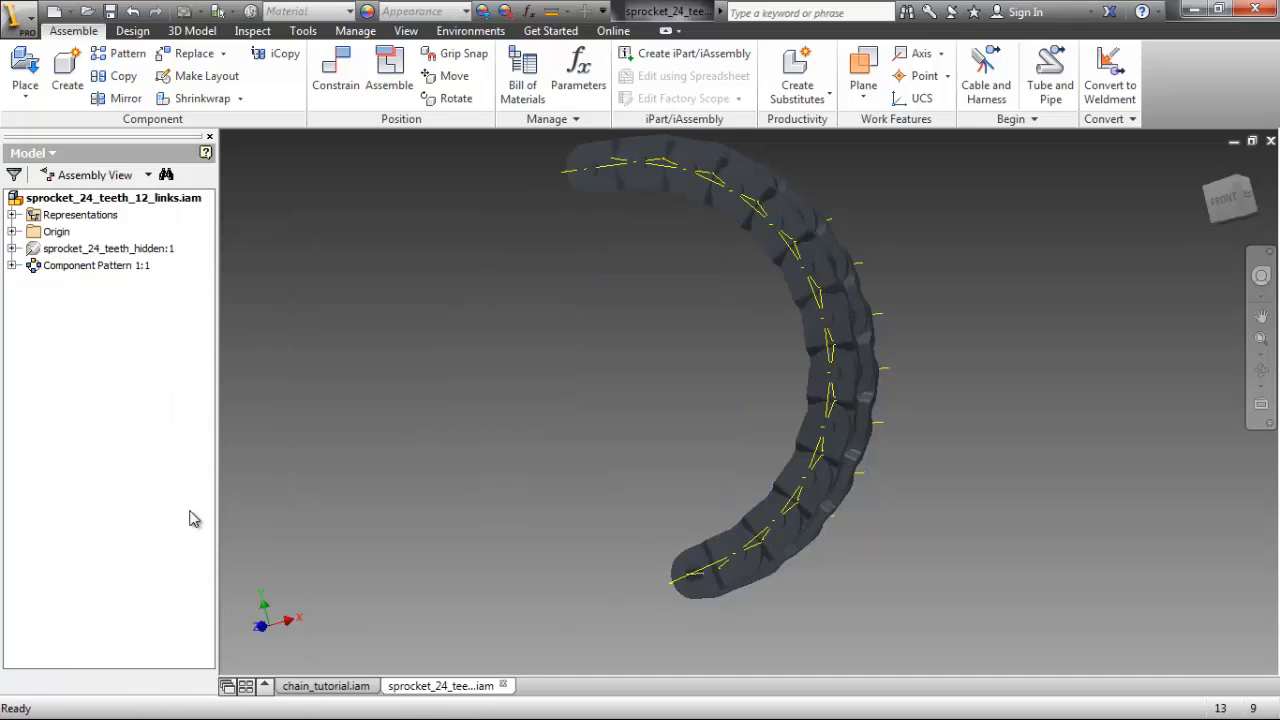
left_click(507, 686)
left_click(510, 409)
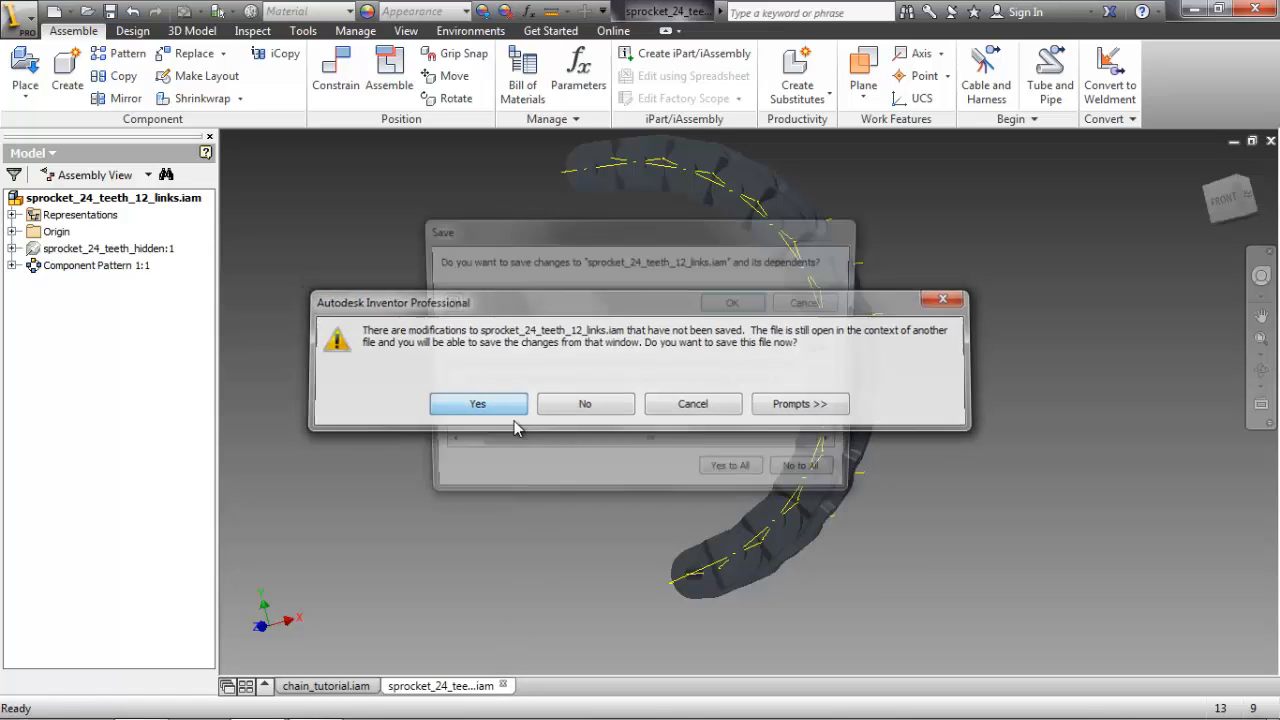
left_click(758, 304)
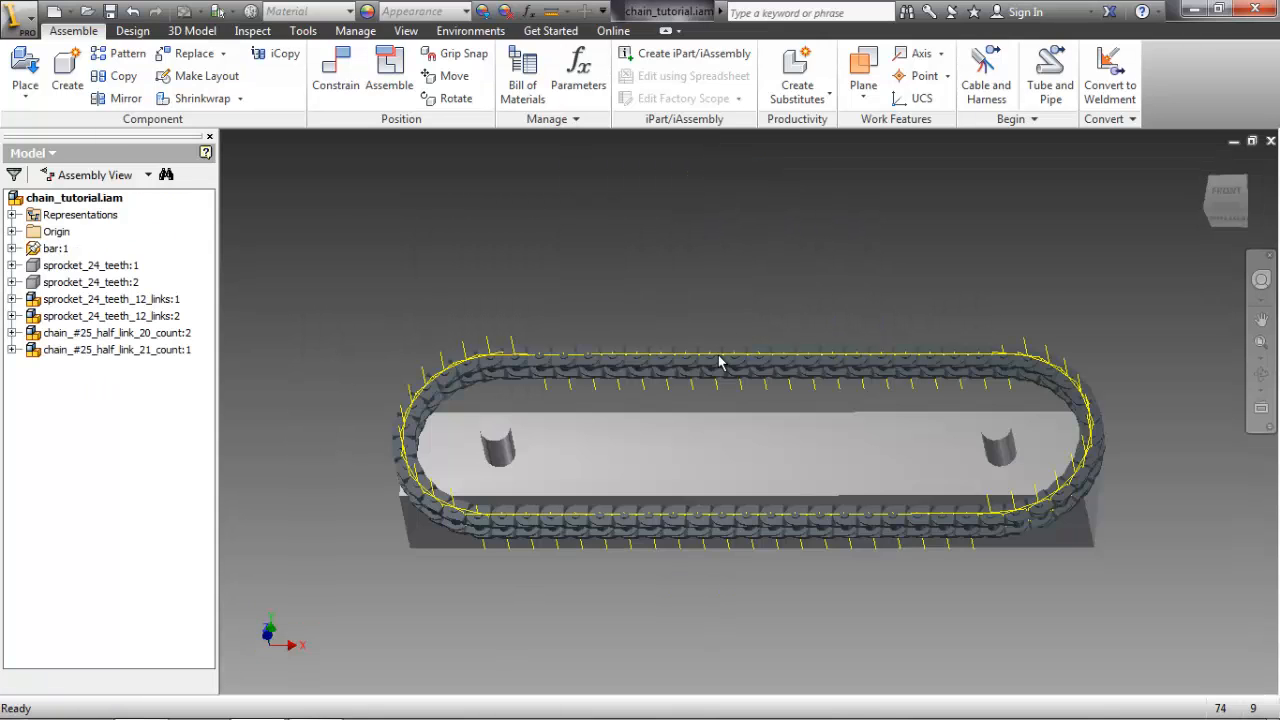
- Make both sprocket_24_teeth components visible in the chain_tutorial assembly
middle_click_drag(823, 259, 823, 274, "shift")
left_click(128, 266)
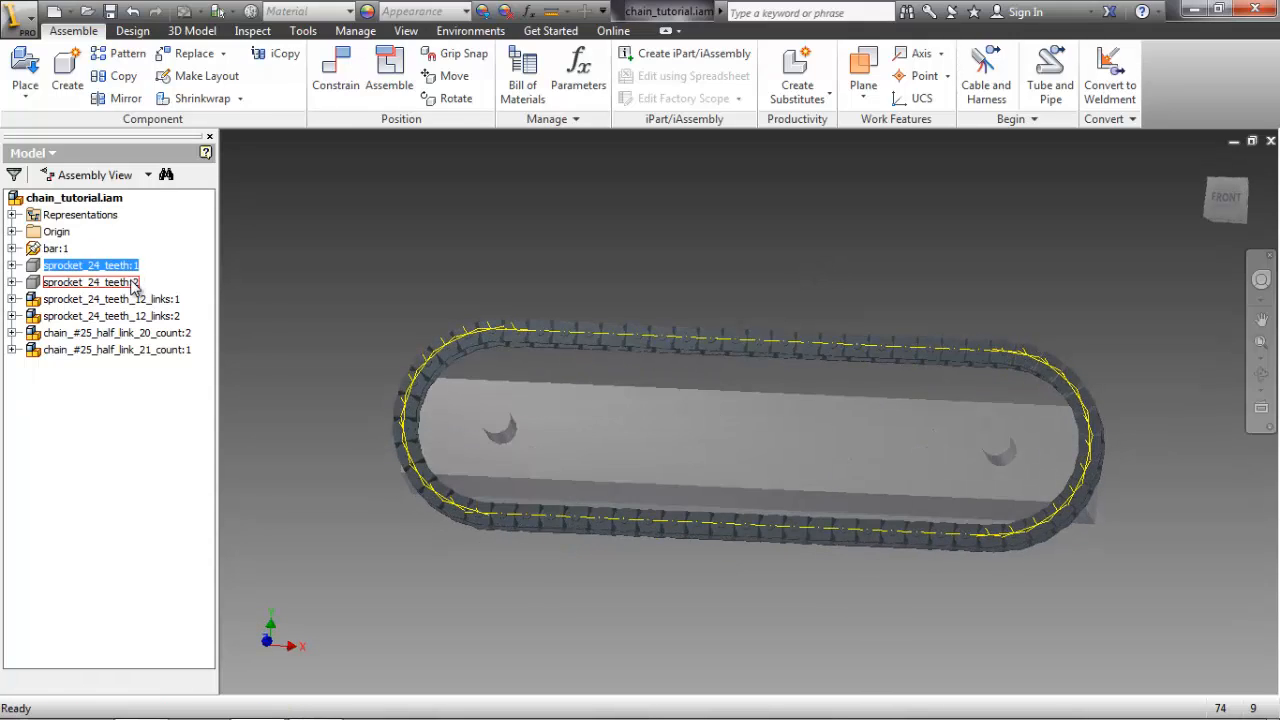
right_click(131, 282)
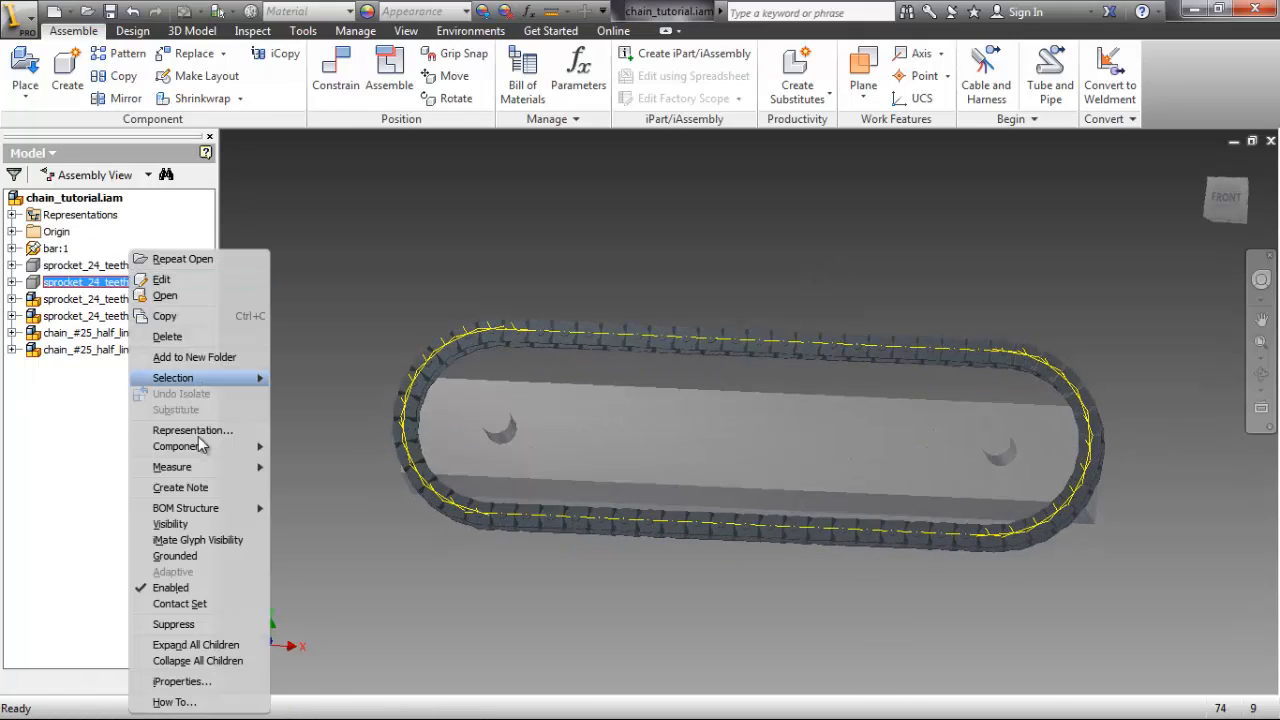
left_click(188, 523)
right_click(130, 267)
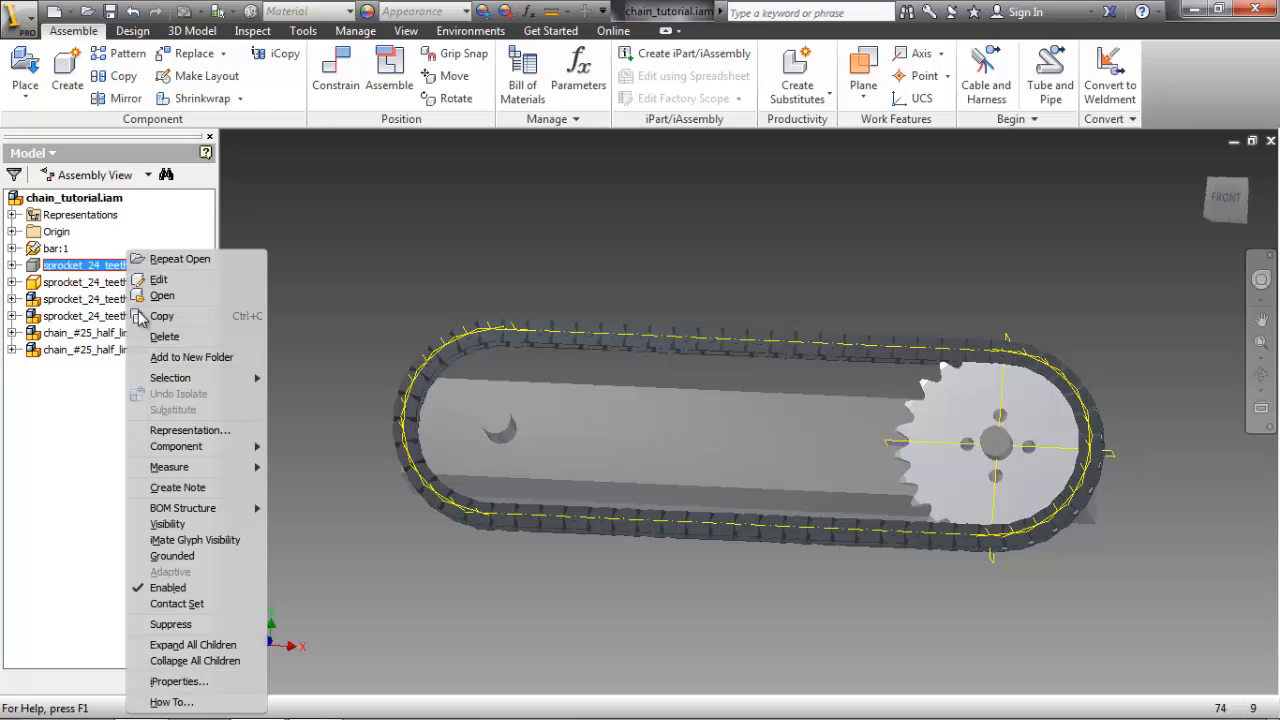
left_click(200, 512)
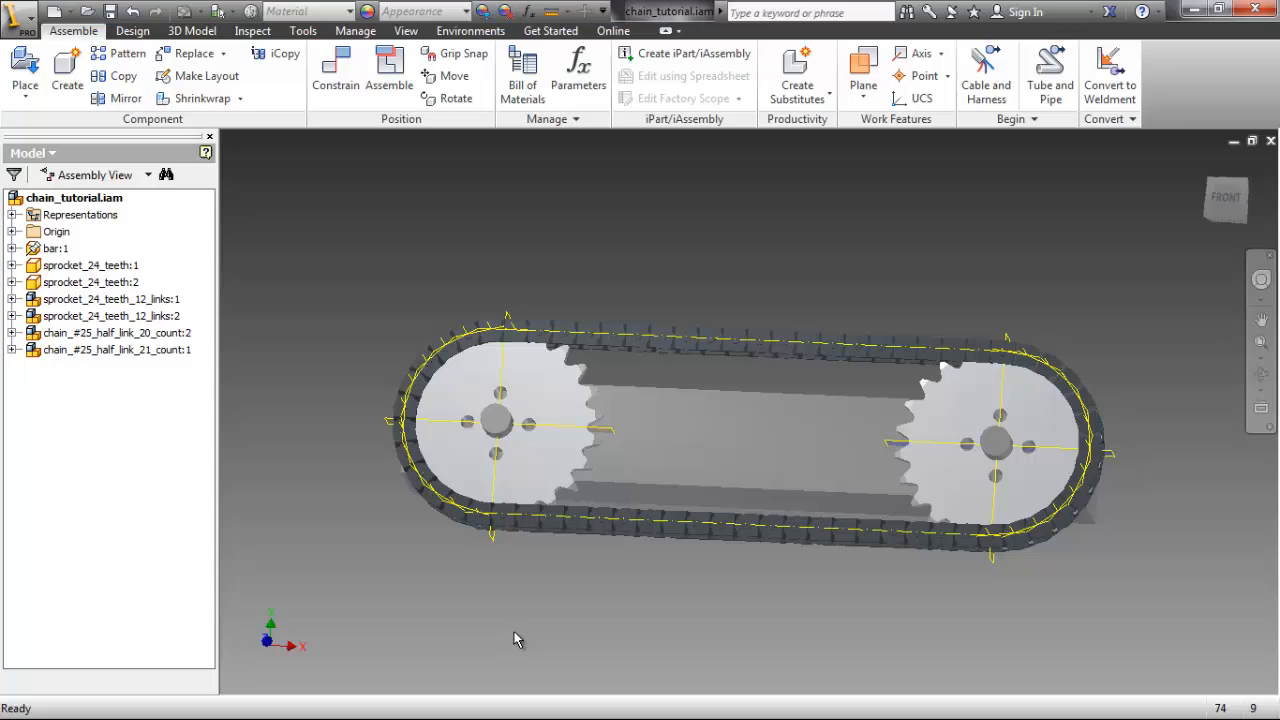
- Set up an explicit-reference-vector Angle constraint for the left sprocket, with the left pin's axis as the reference vector
left_click(535, 482)
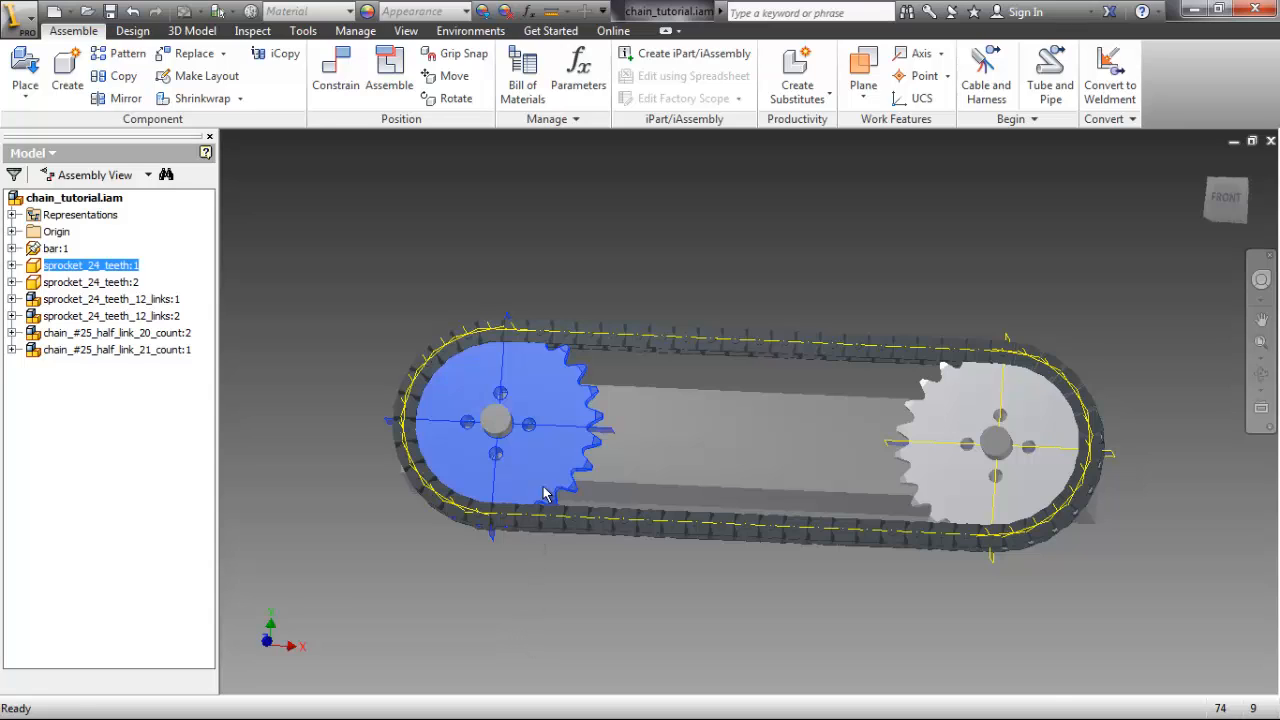
left_click(12, 266)
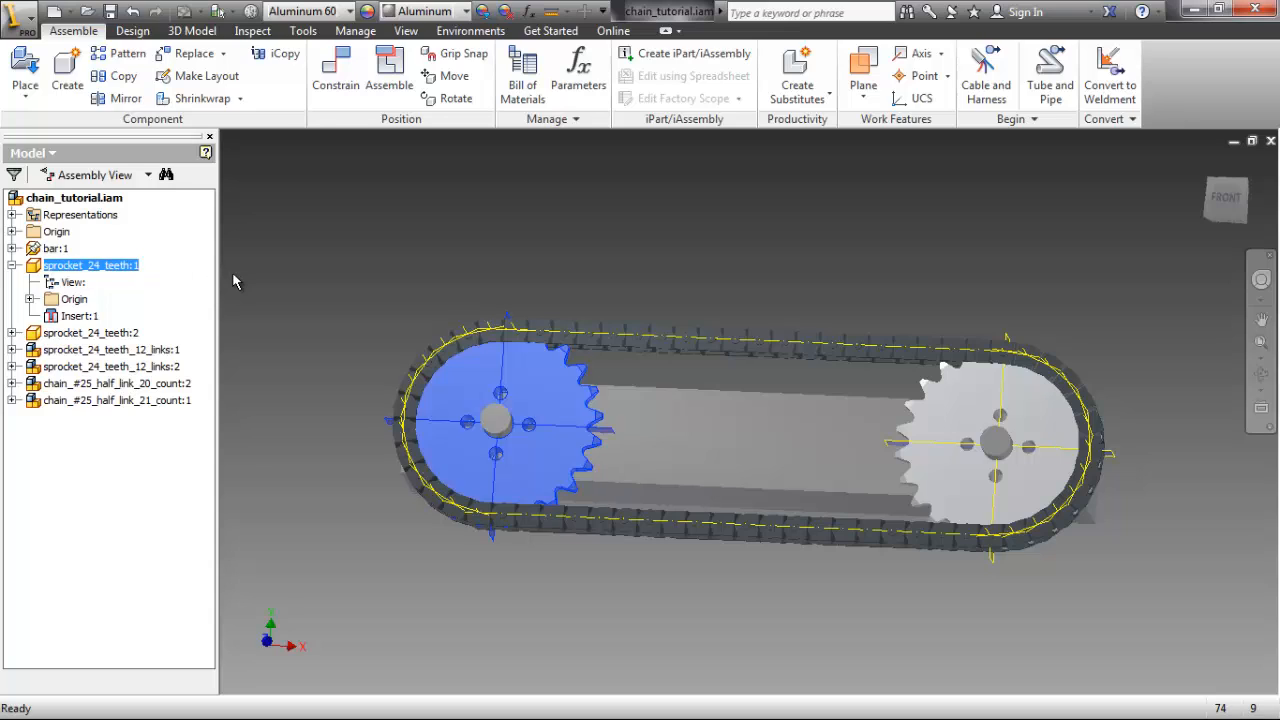
right_click(338, 265)
left_click(409, 223)
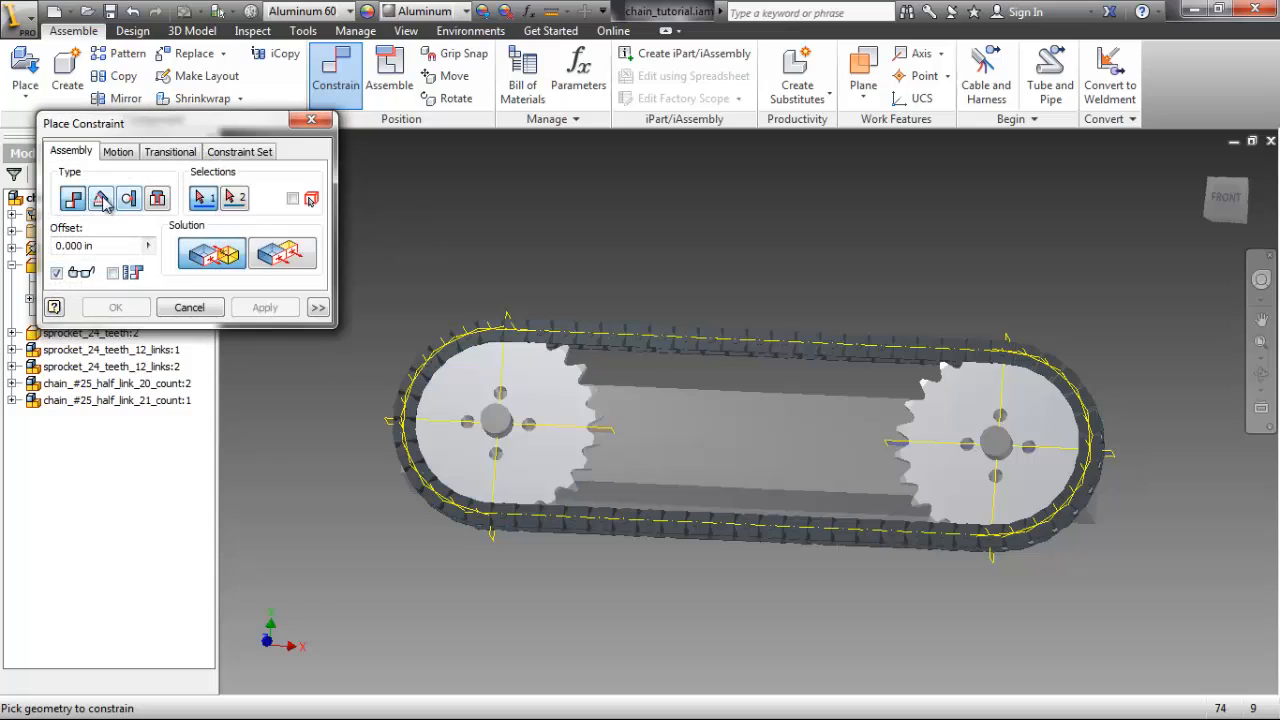
left_click(102, 200)
left_click(265, 200)
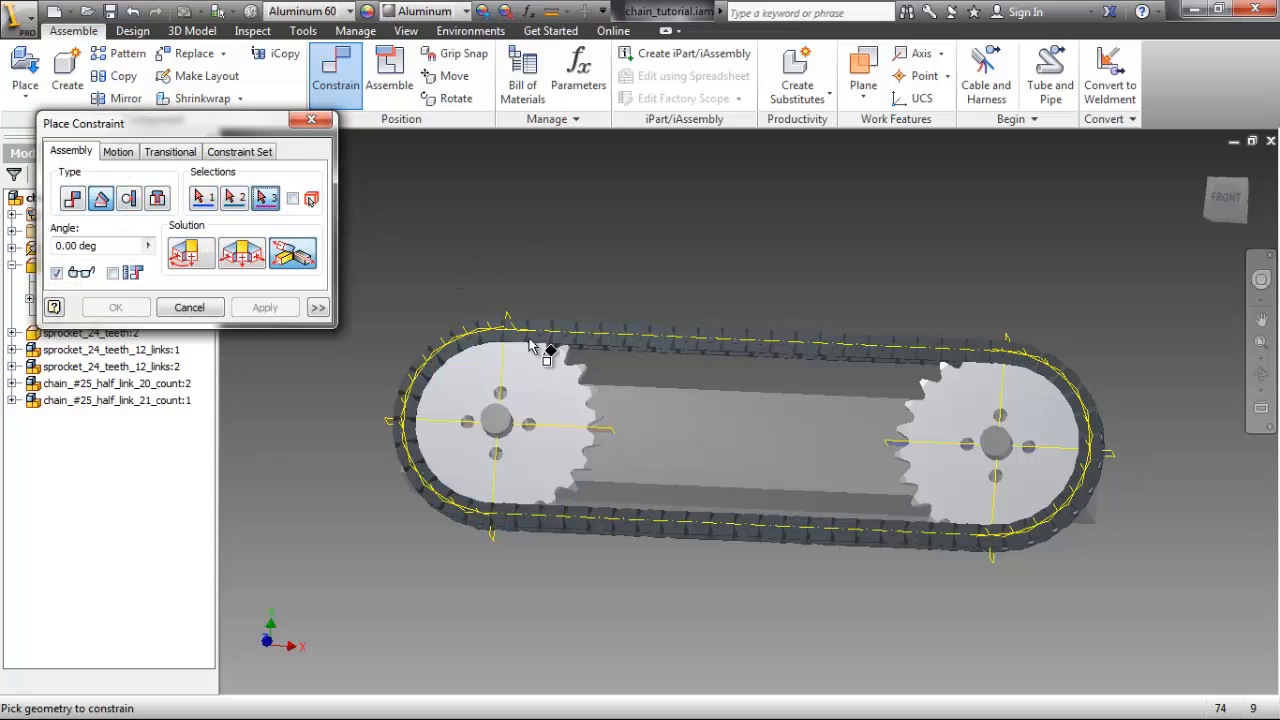
key("F4")
left_click_drag(651, 422, 737, 443)
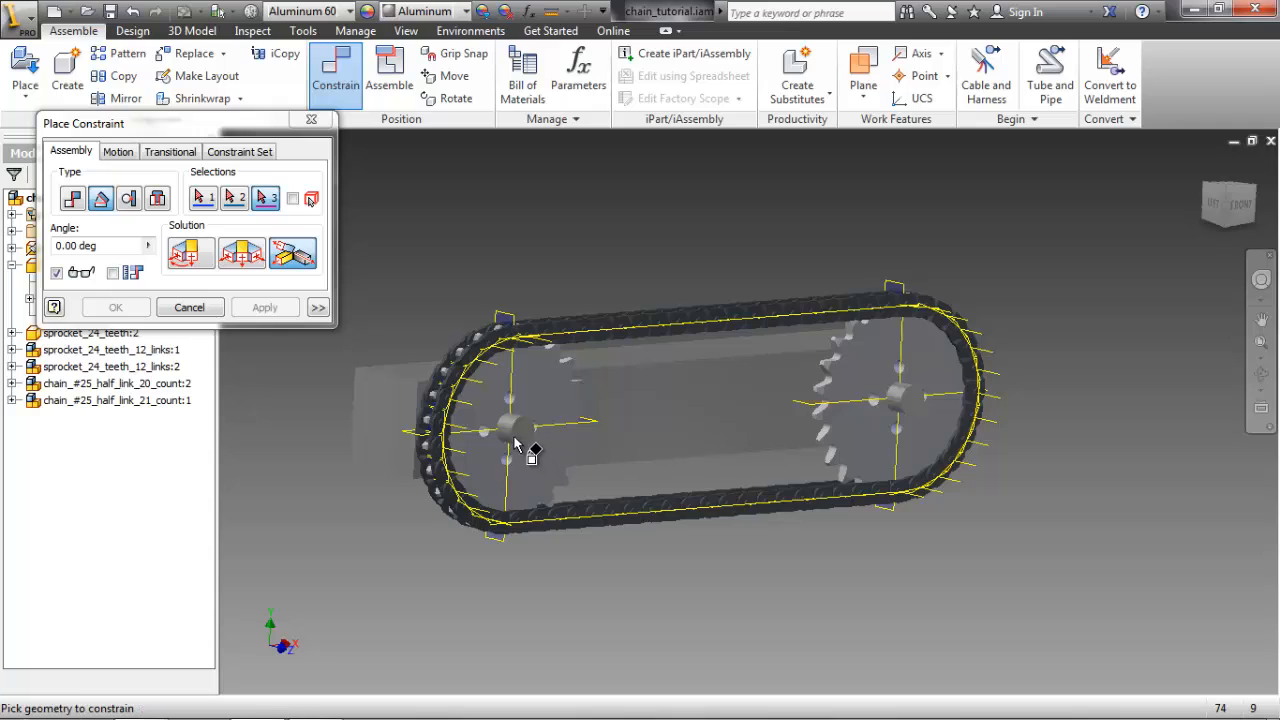
scroll(512, 439, "up", 5)
left_click(506, 392)
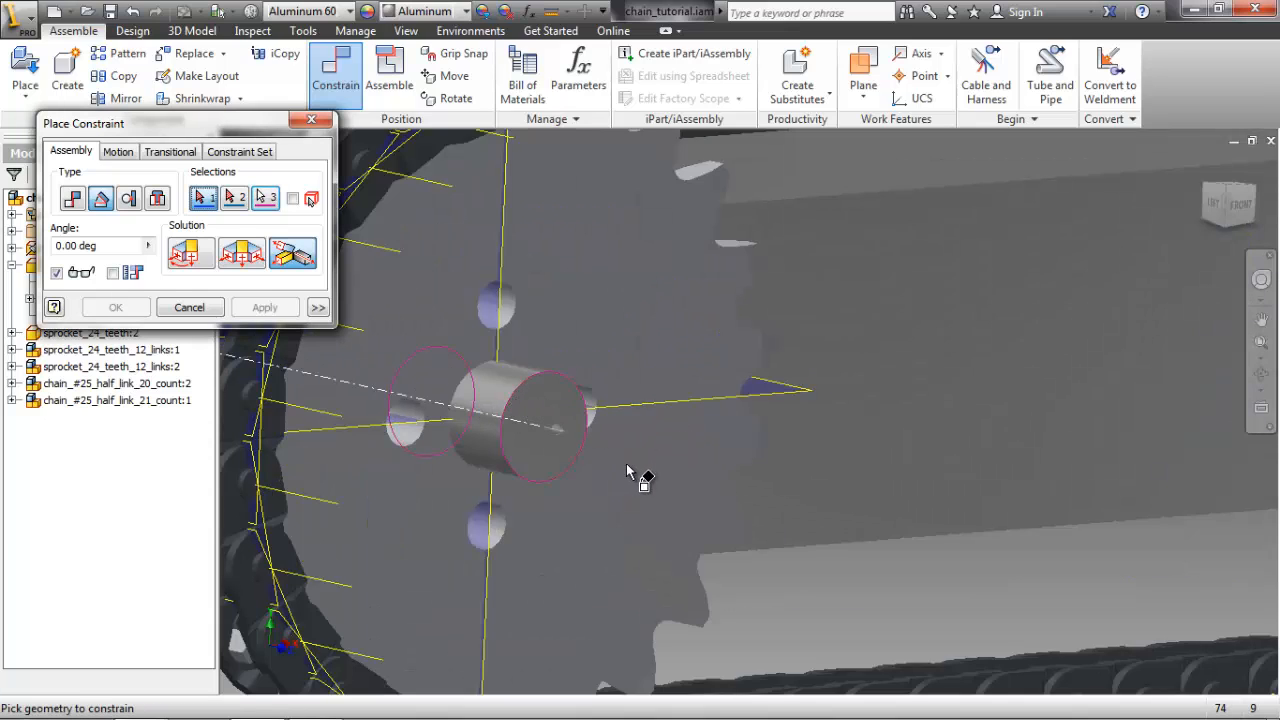
- Apply the Angle constraint at 7.5 deg between the left sprocket's horizontal work plane and the bar's top face
scroll(806, 400, "up", 3)
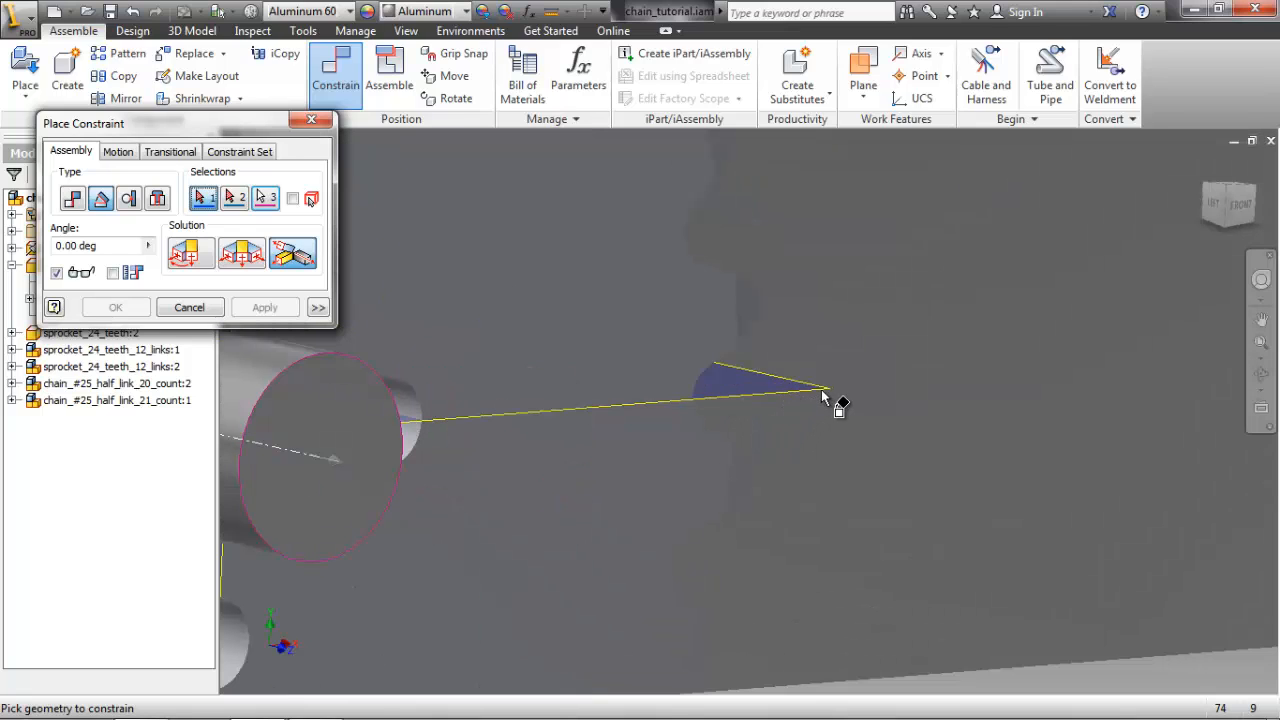
left_click(803, 392)
scroll(763, 517, "down", 4)
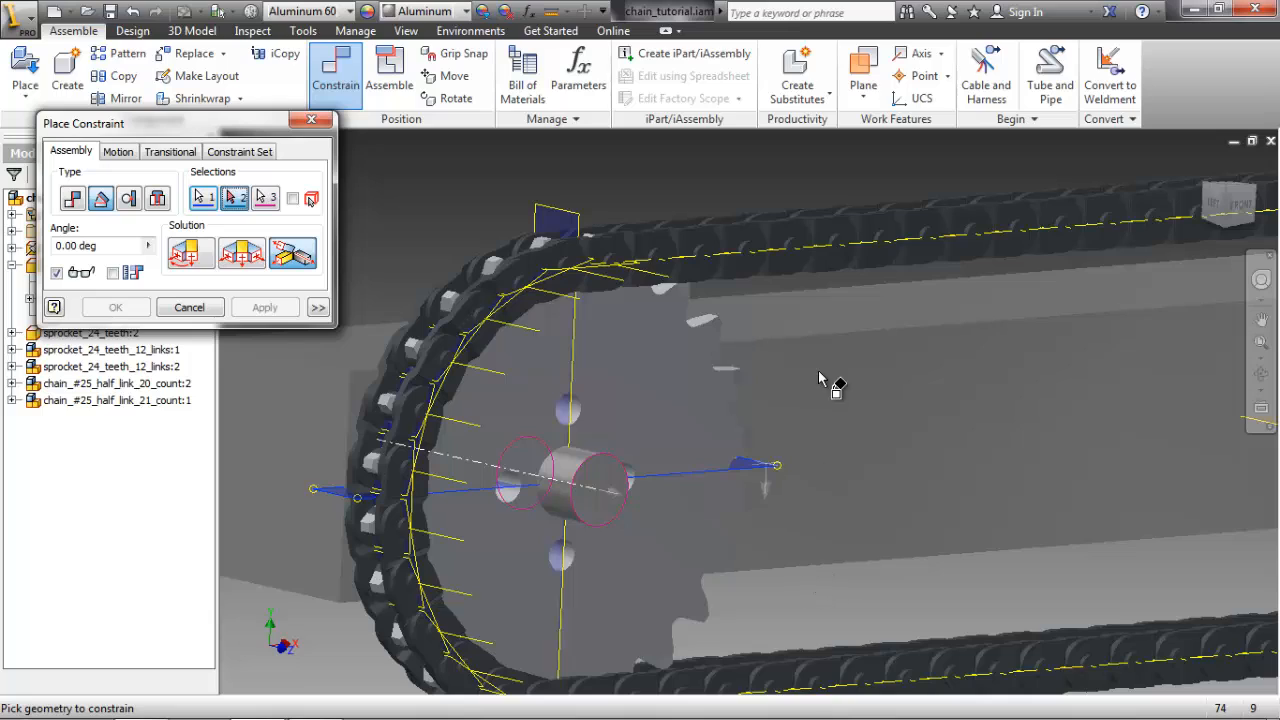
left_click(844, 342)
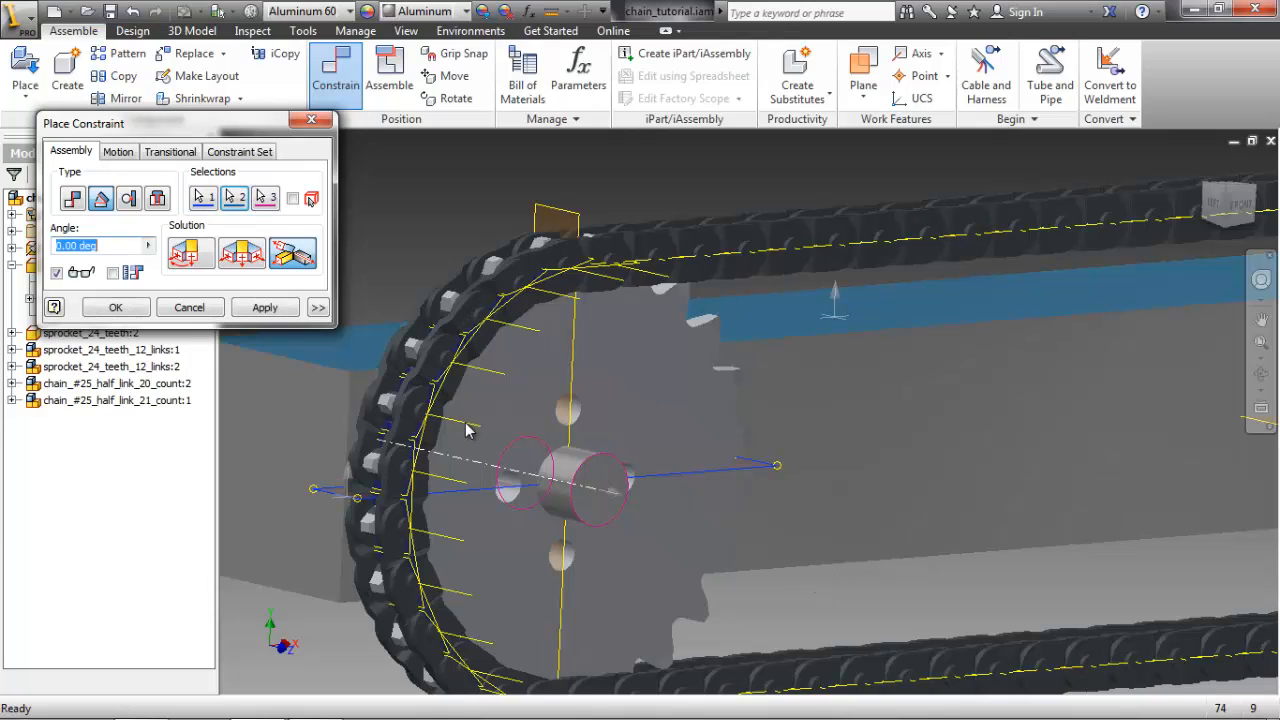
type("7.5")
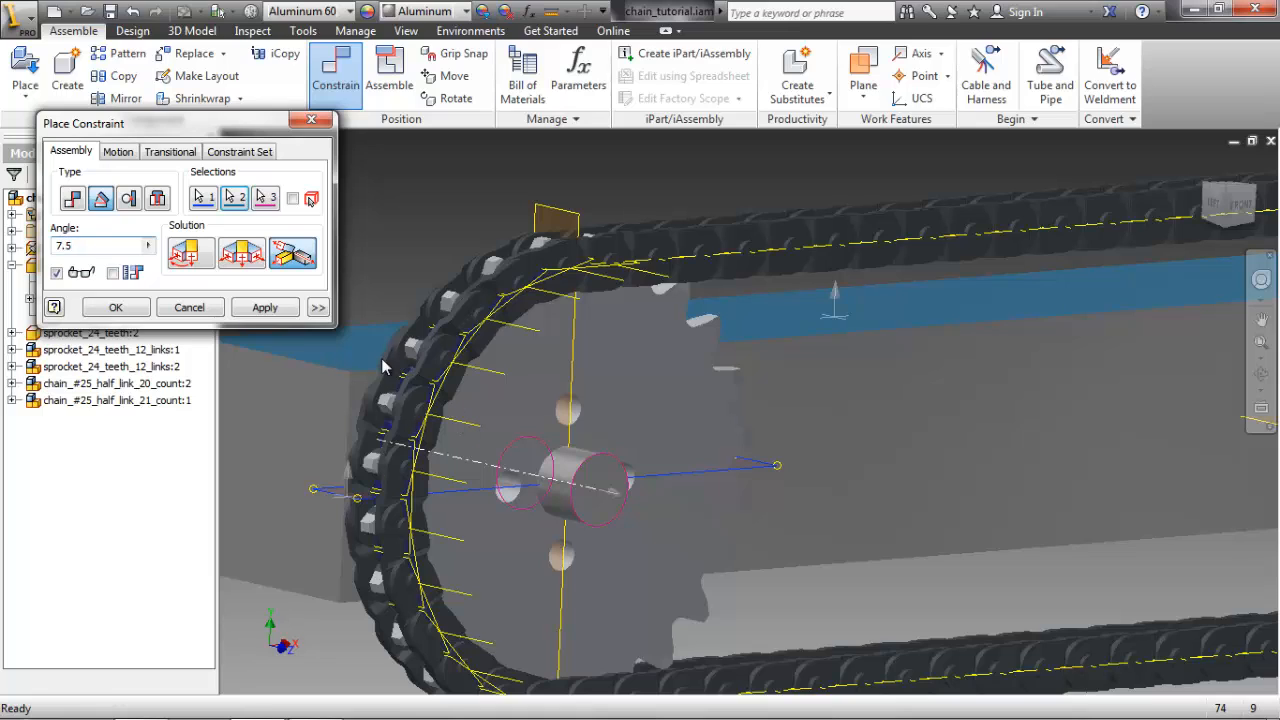
left_click(265, 307)
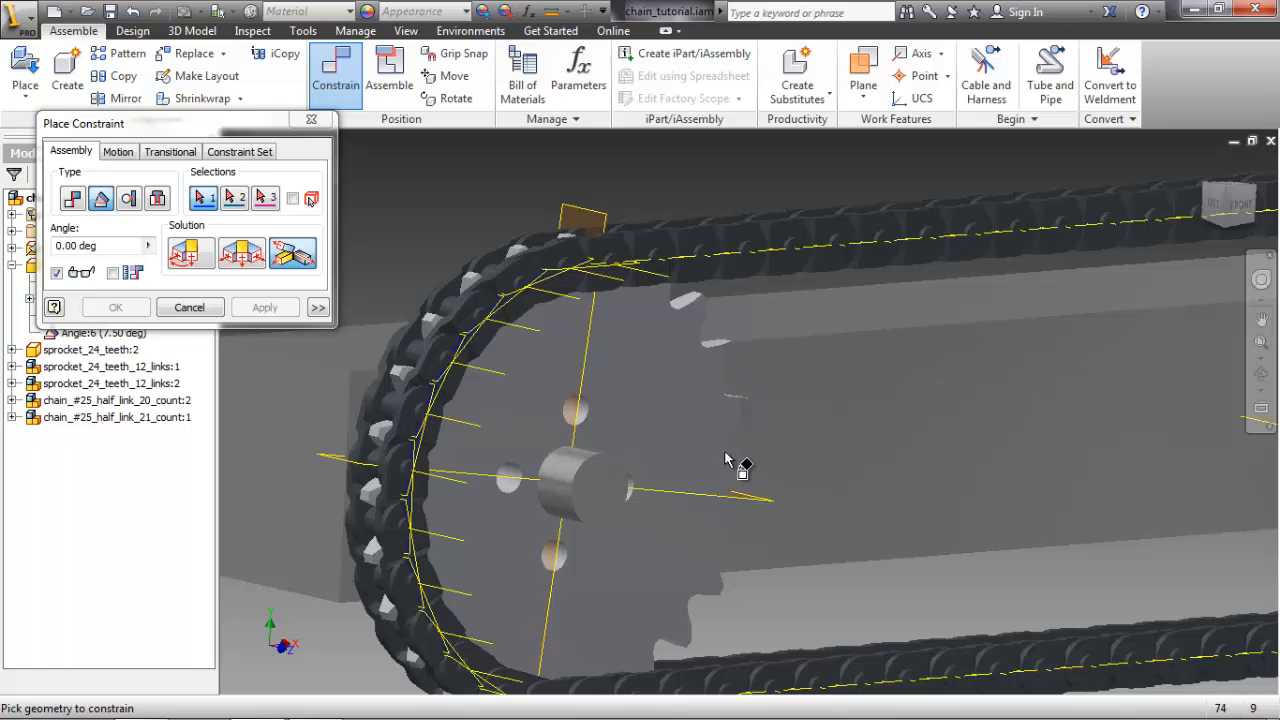
scroll(760, 490, "down", 3)
left_click(189, 307)
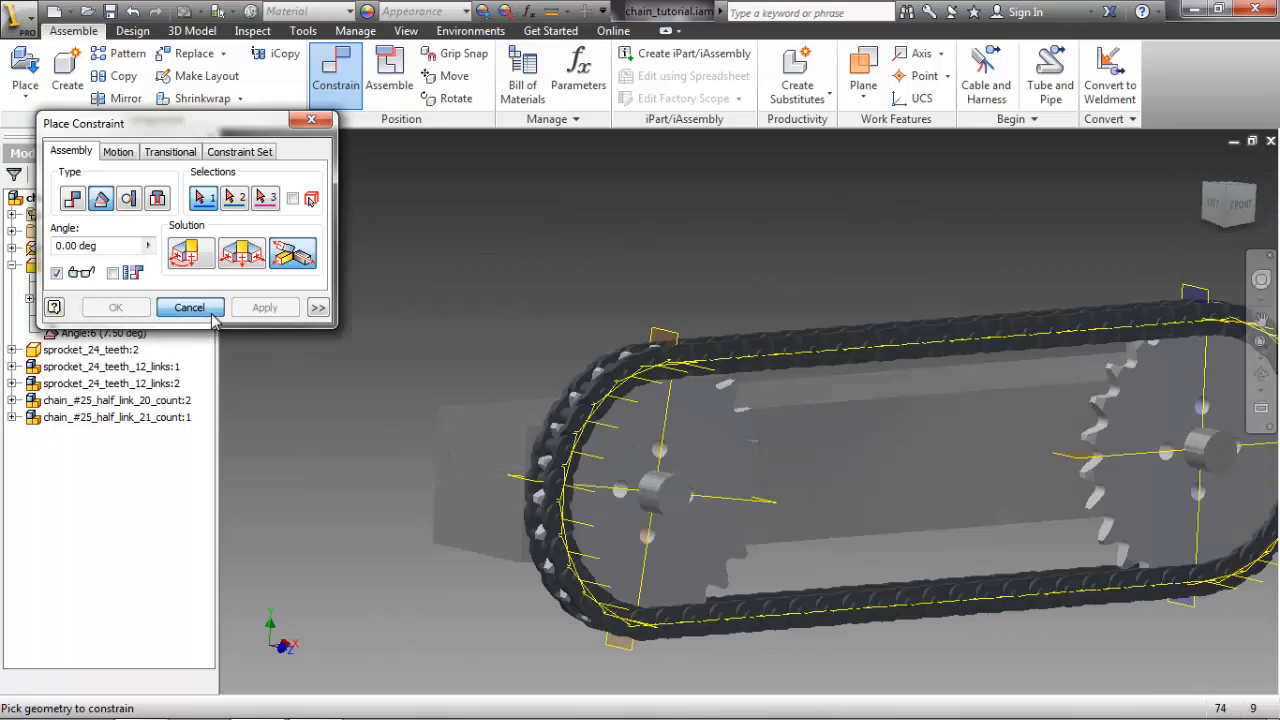
- Suppress the left sprocket's 7.50 deg Angle constraint
middle_click_drag(790, 565, 599, 498, "shift")
scroll(800, 578, "down", 3)
right_click(134, 341)
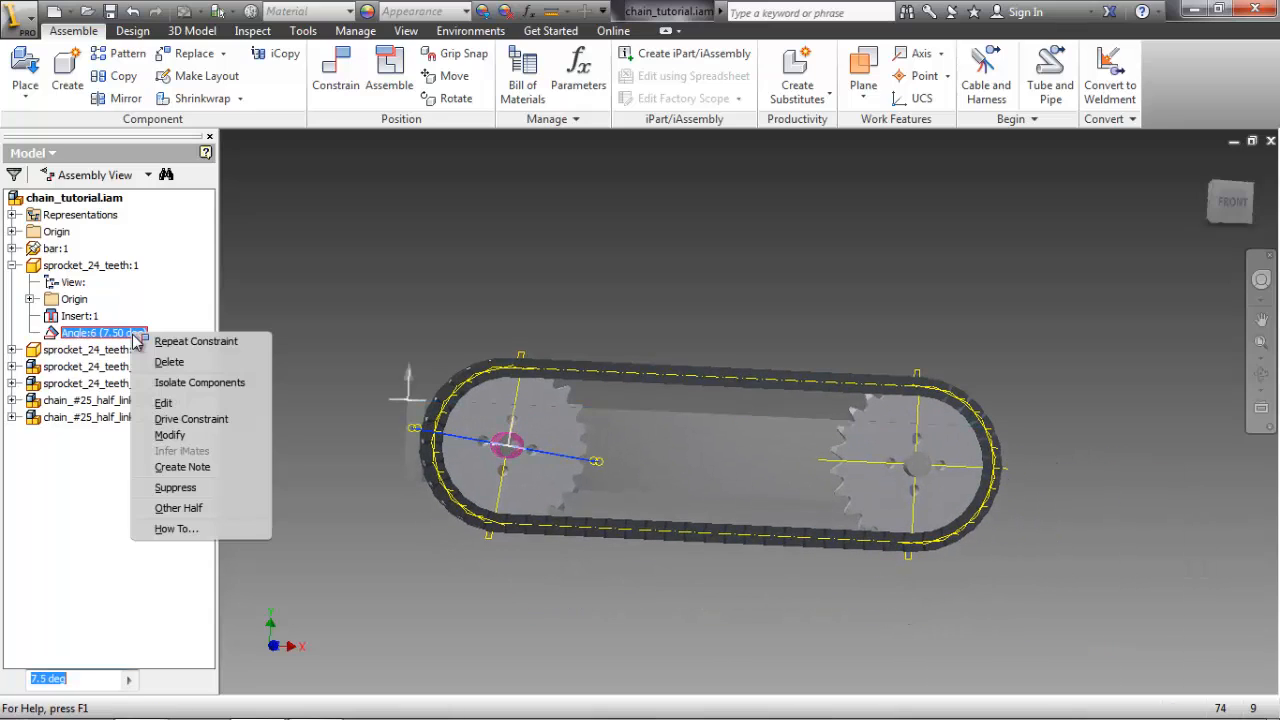
left_click(178, 488)
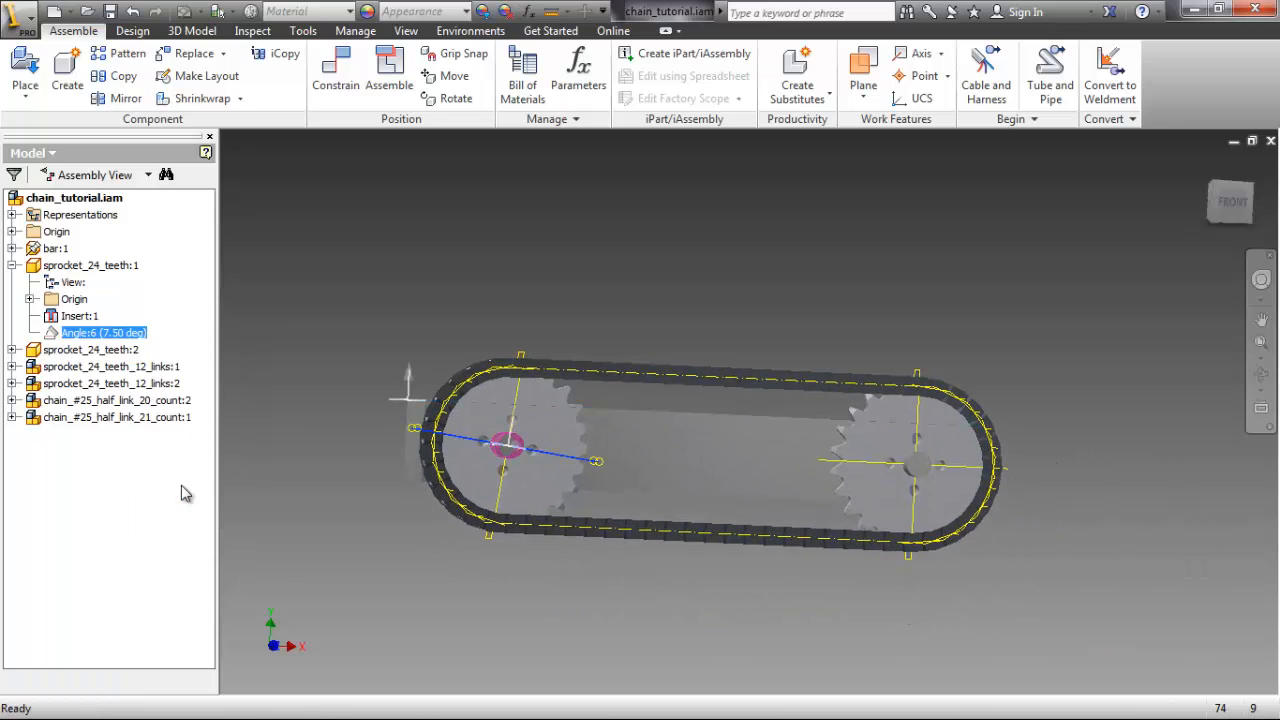
left_click(359, 537)
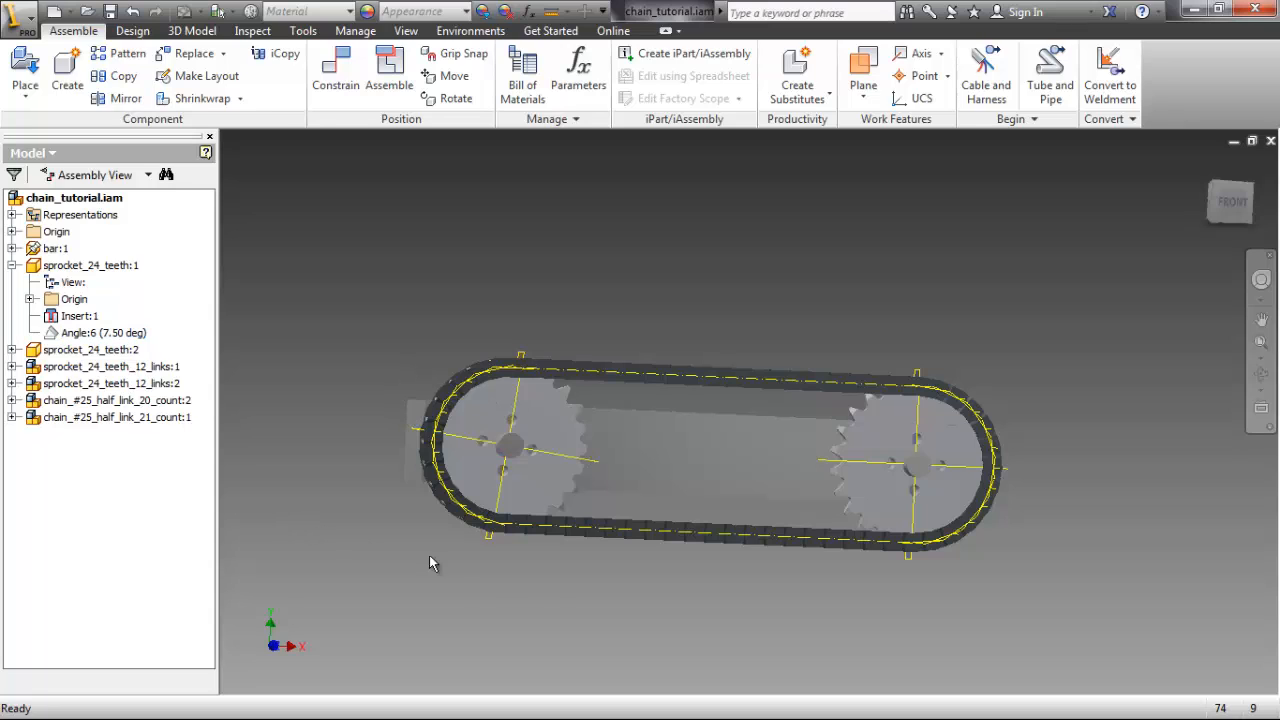
right_click(555, 612)
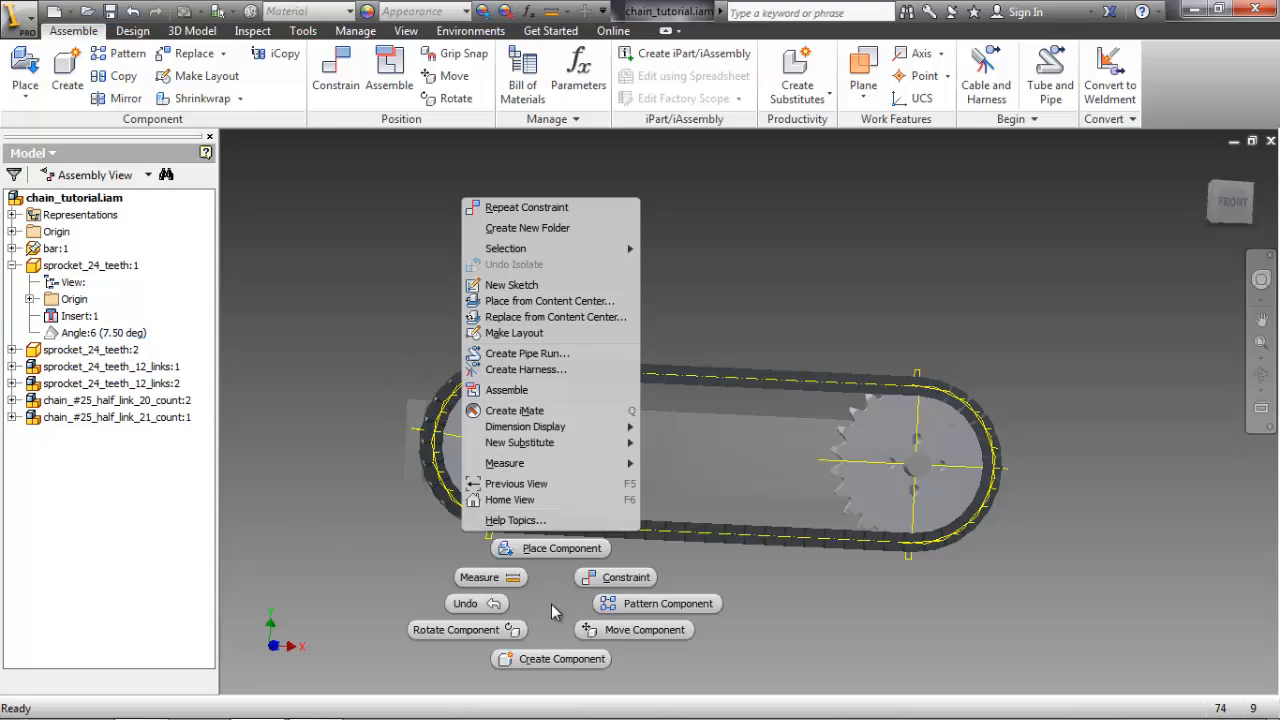
left_click(603, 588)
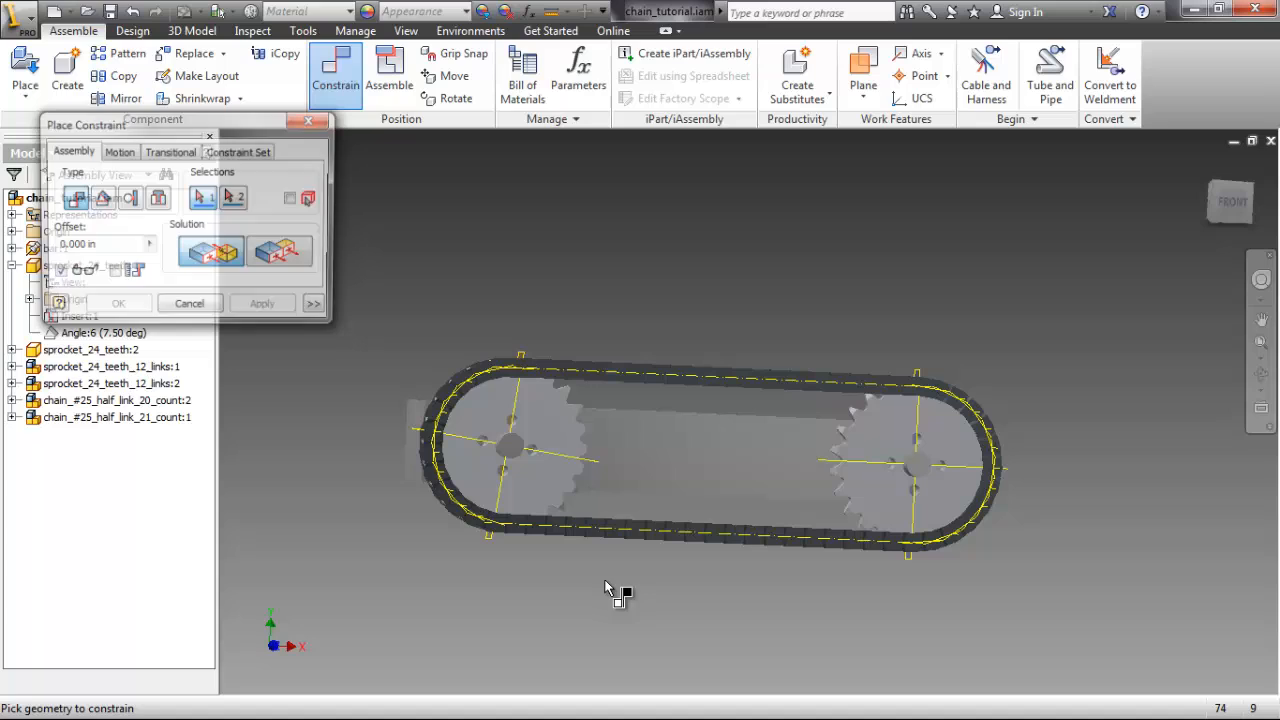
left_click(126, 154)
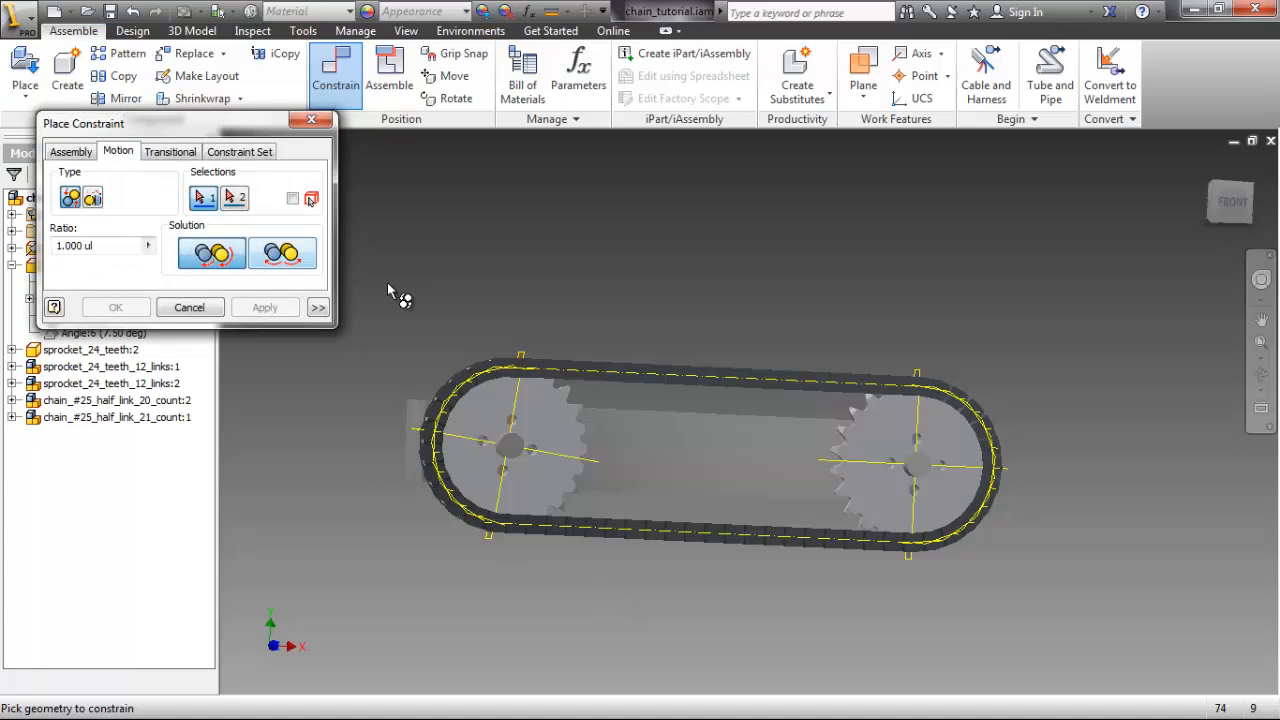
middle_click_drag(613, 456, 700, 470, "shift")
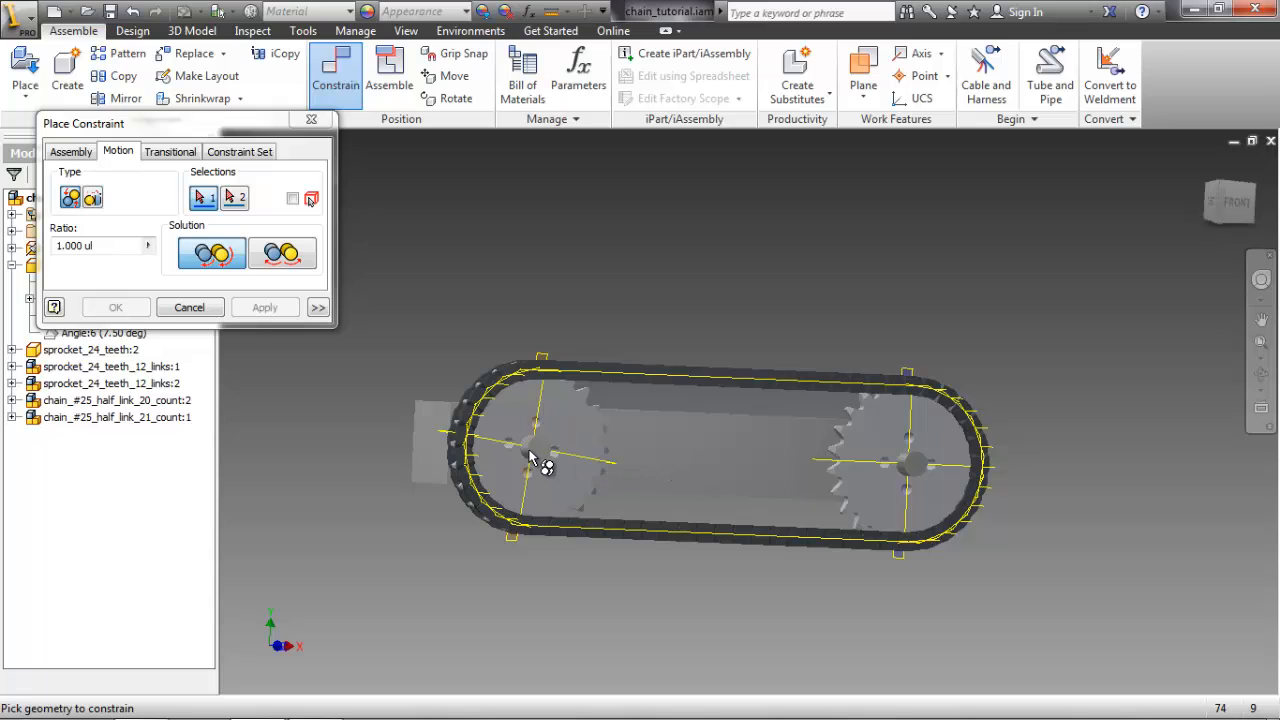
scroll(530, 453, "down", 5)
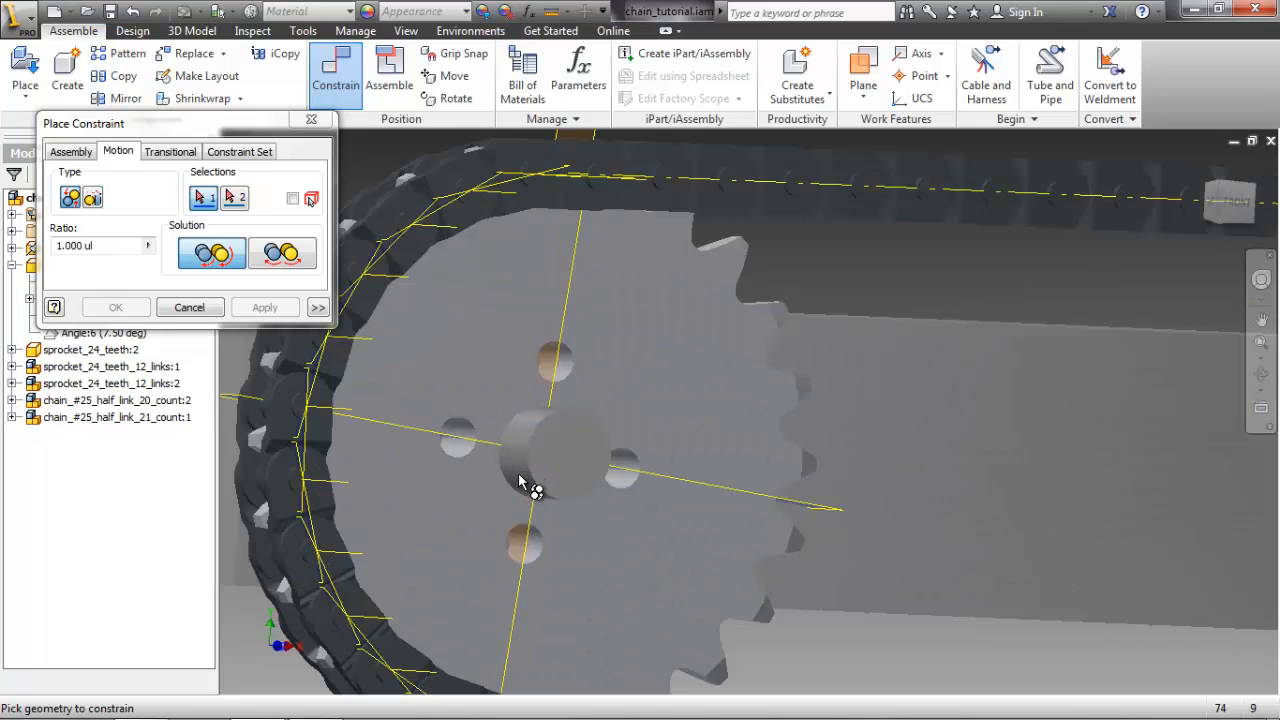
left_click(520, 477)
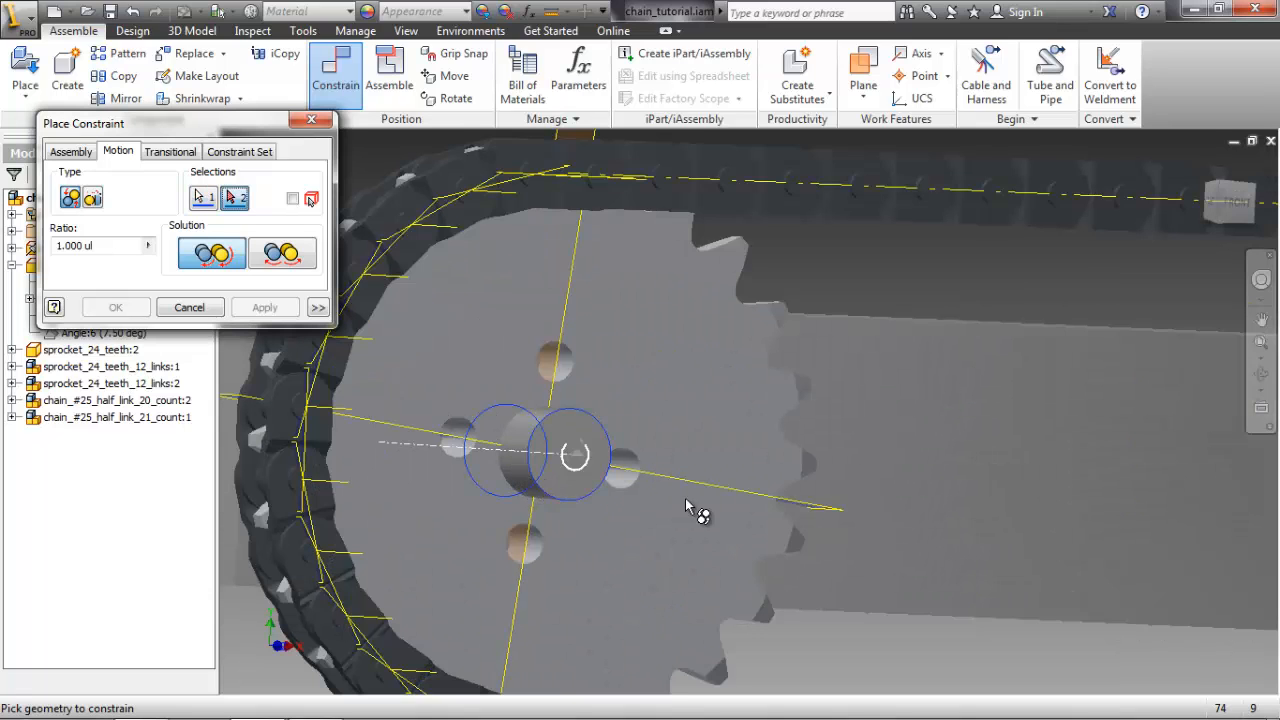
scroll(922, 536, "up", 5)
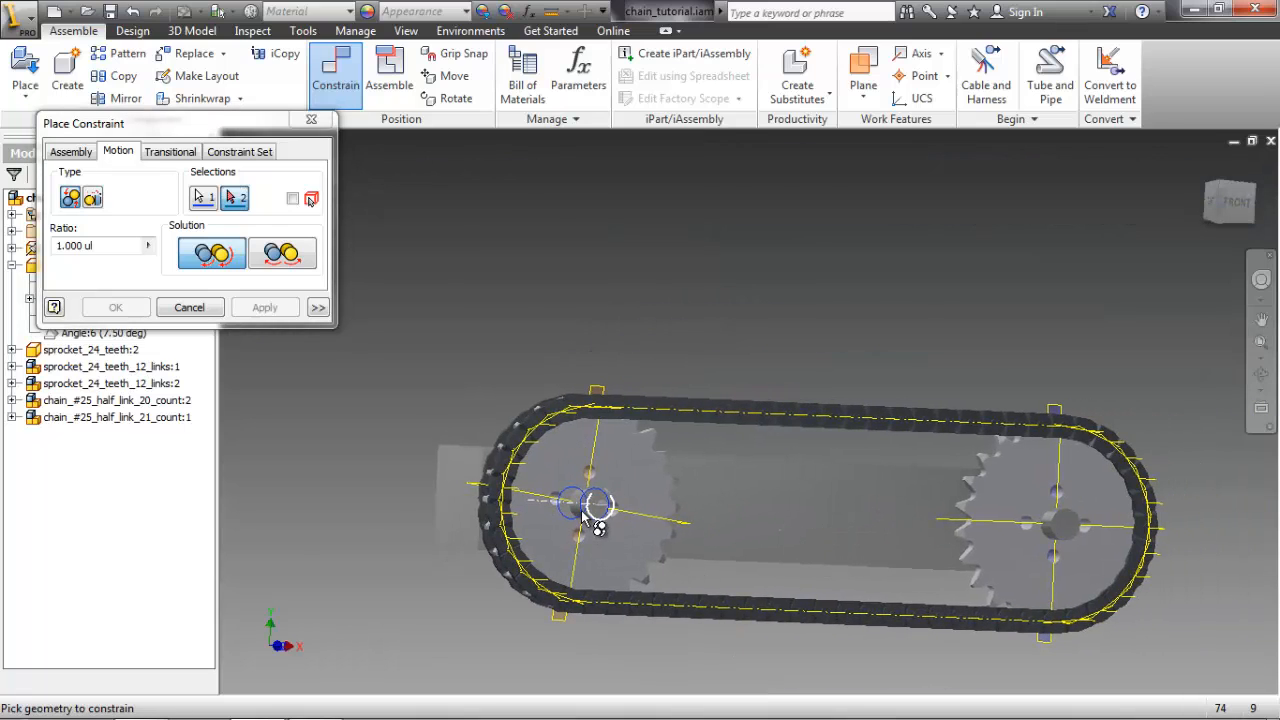
scroll(605, 520, "down", 5)
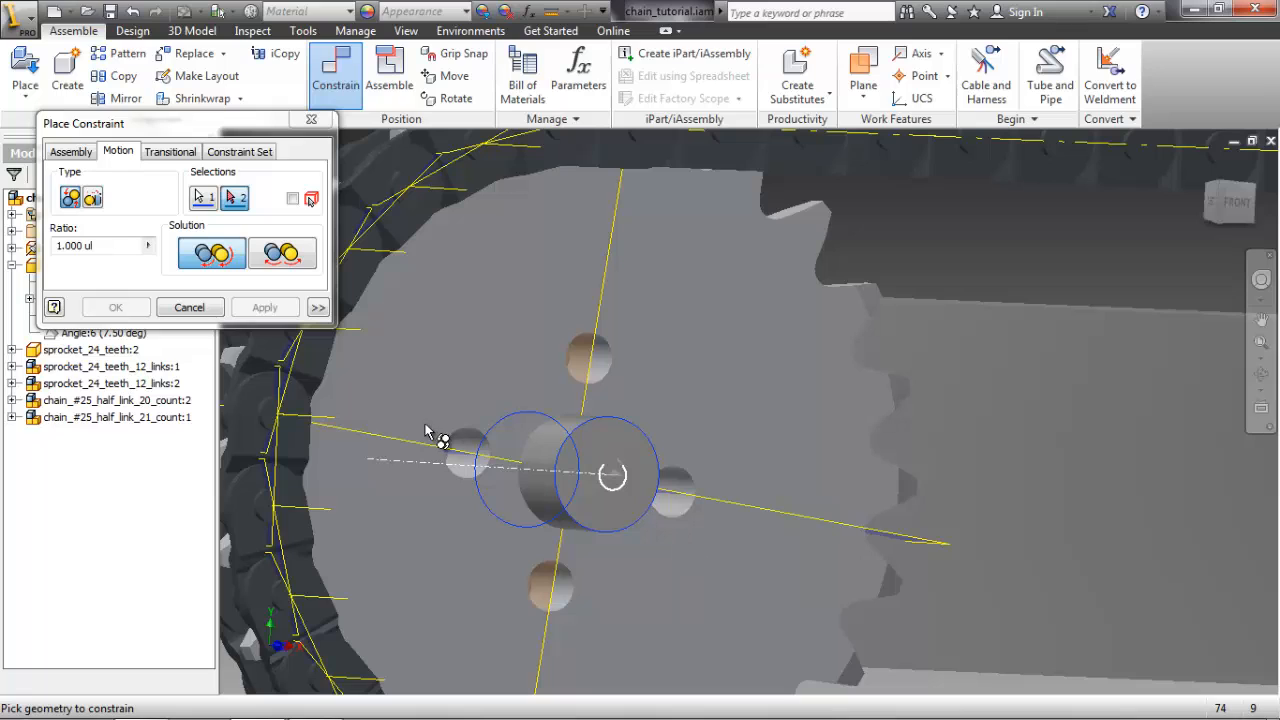
left_click(189, 307)
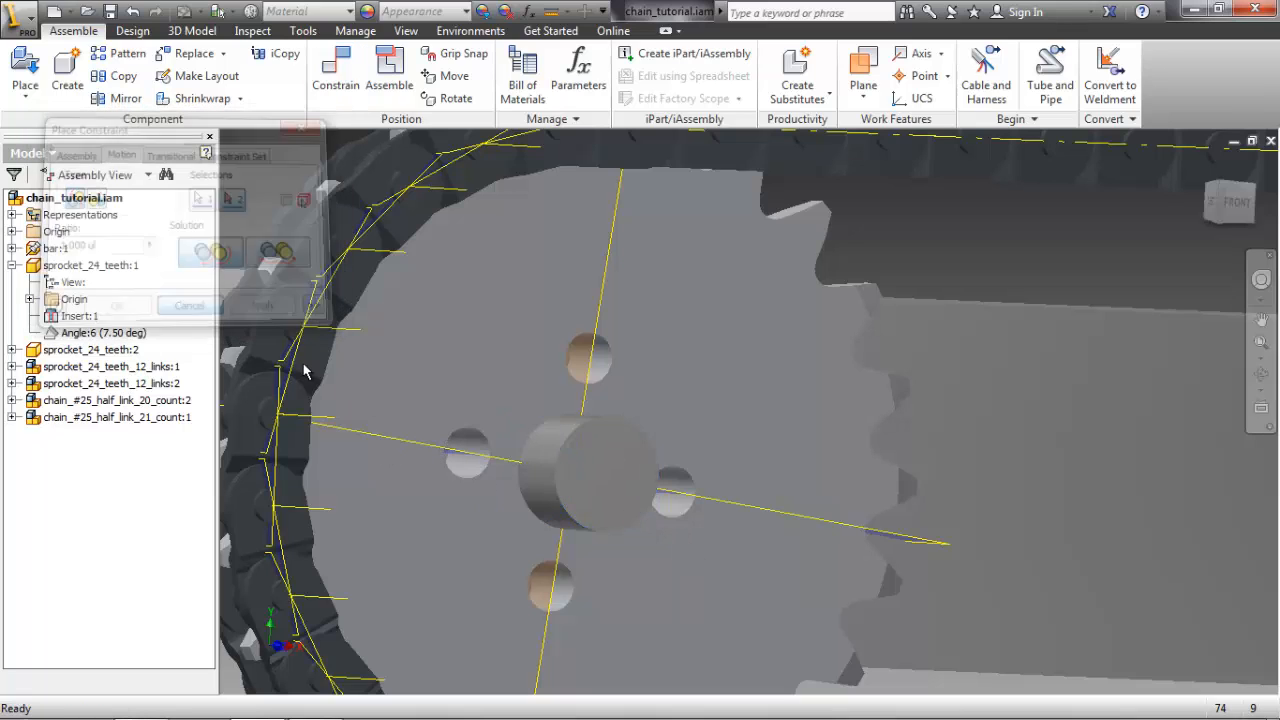
- Hide the bar component in the assembly
scroll(743, 537, "up", 2)
scroll(744, 537, "up", 2)
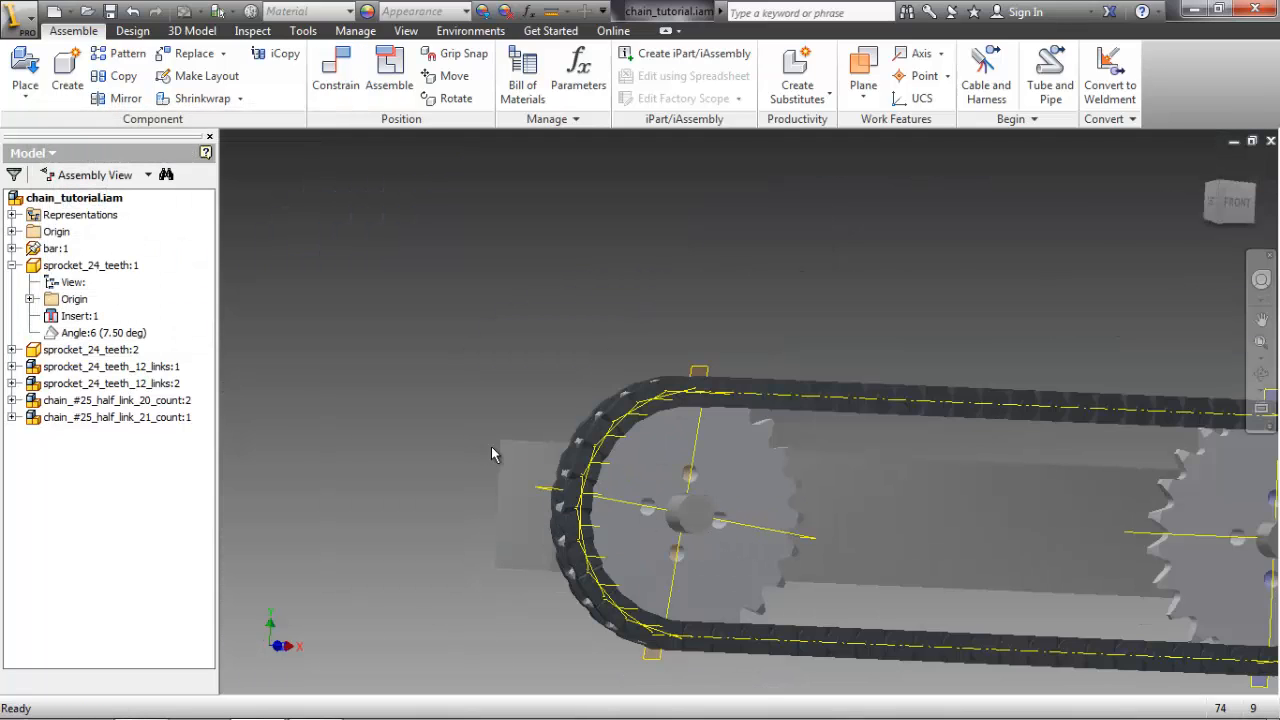
left_click(880, 527)
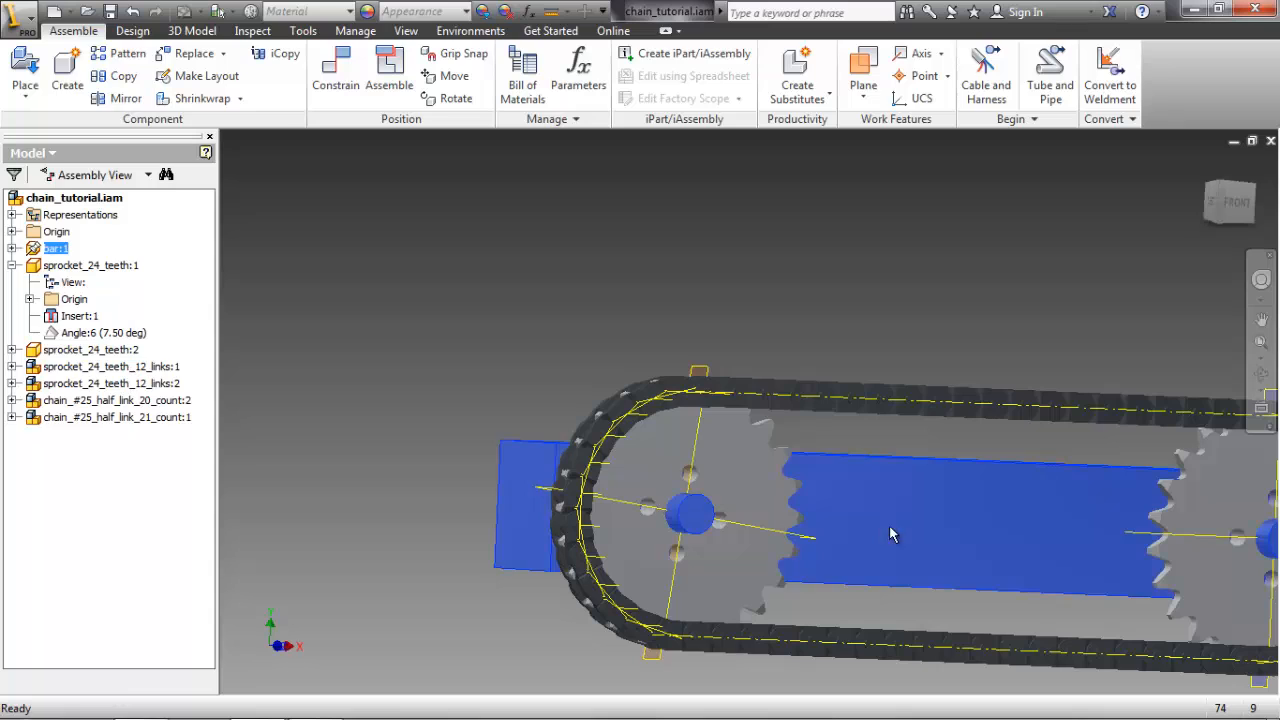
right_click(60, 250)
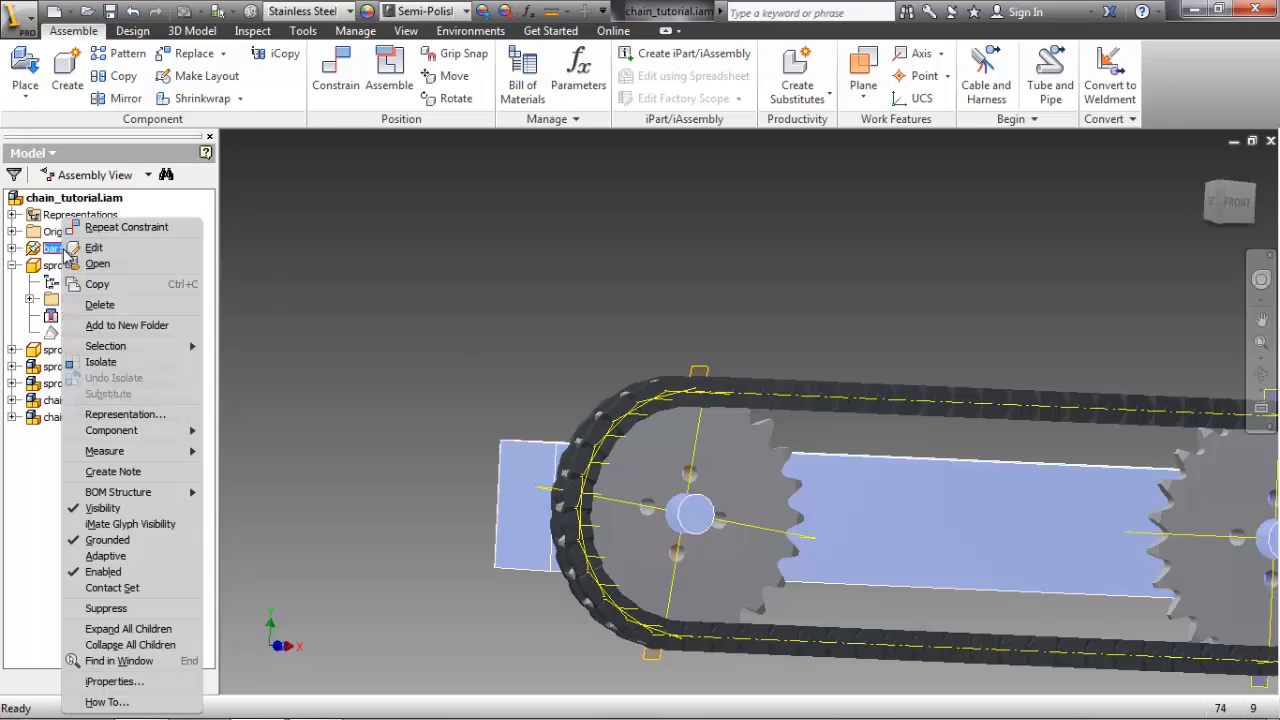
left_click(101, 510)
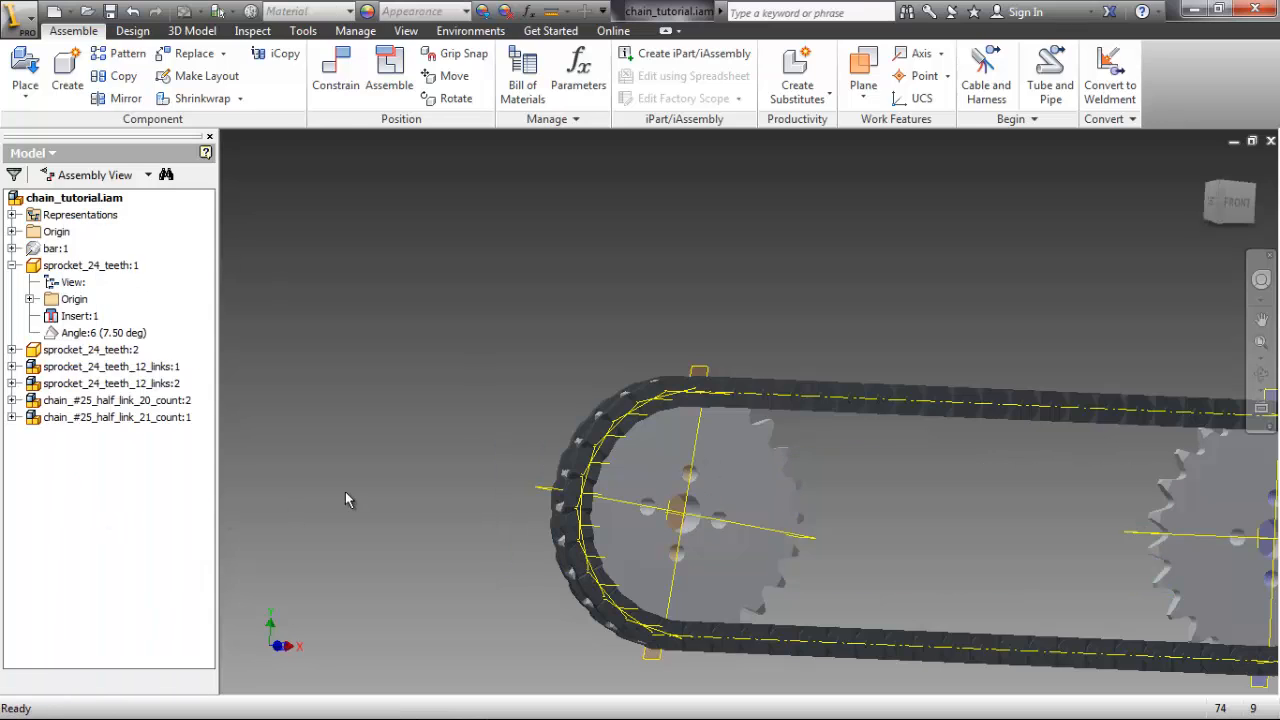
- Apply a forward Rotation motion constraint with a 1.000 ul ratio between the center bores of the left and right sprockets
right_click(418, 476)
left_click(483, 449)
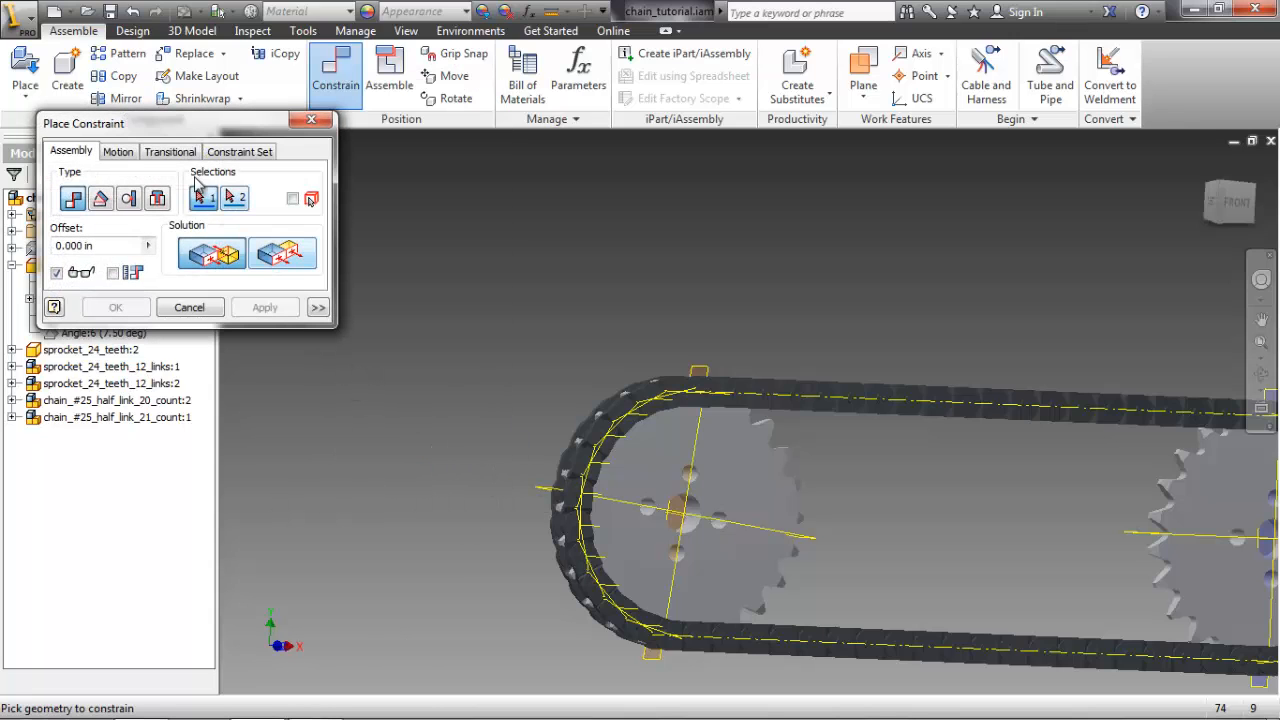
left_click(118, 151)
scroll(700, 540, "up", 5)
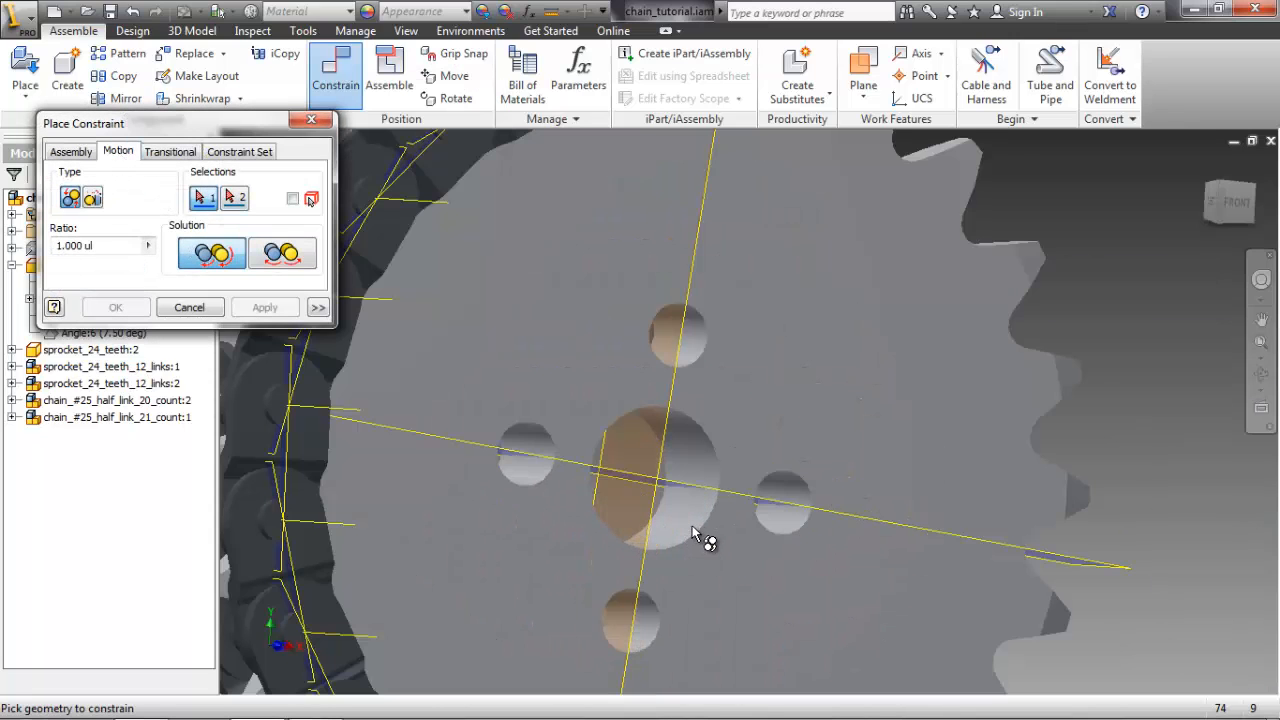
left_click(698, 533)
scroll(780, 564, "down", 3)
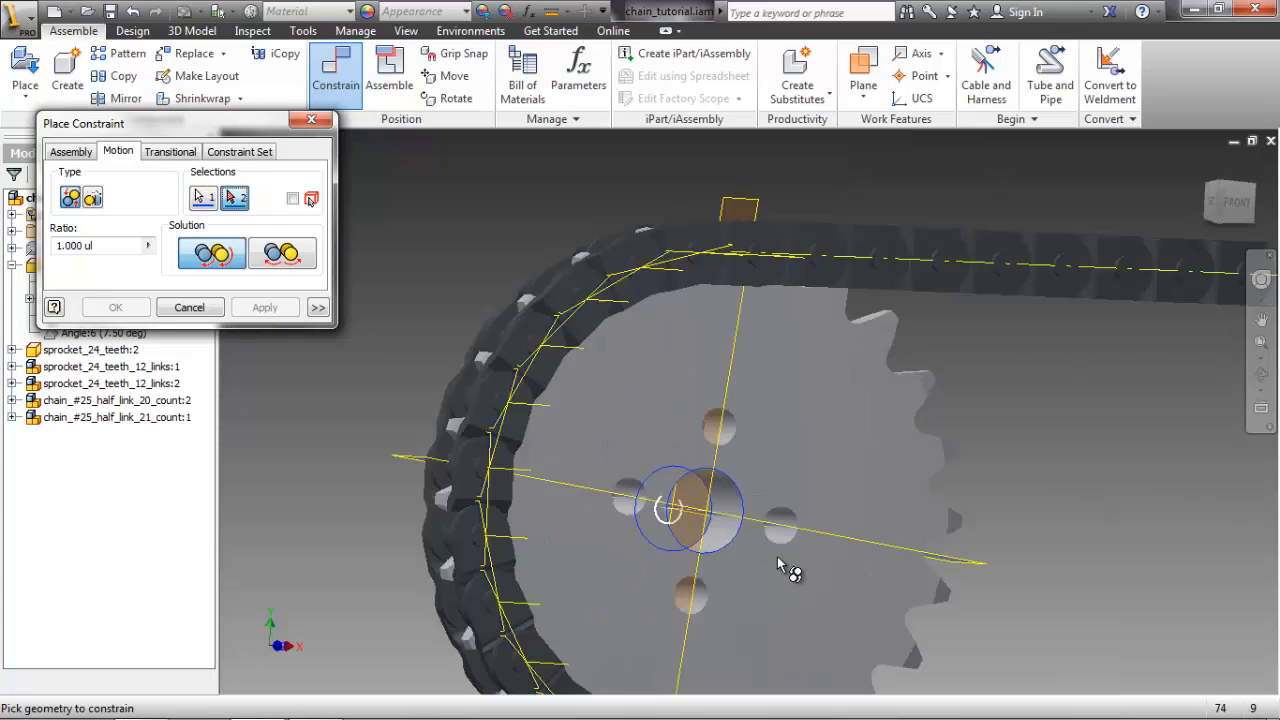
scroll(778, 564, "down", 4)
middle_click_drag(960, 564, 737, 566)
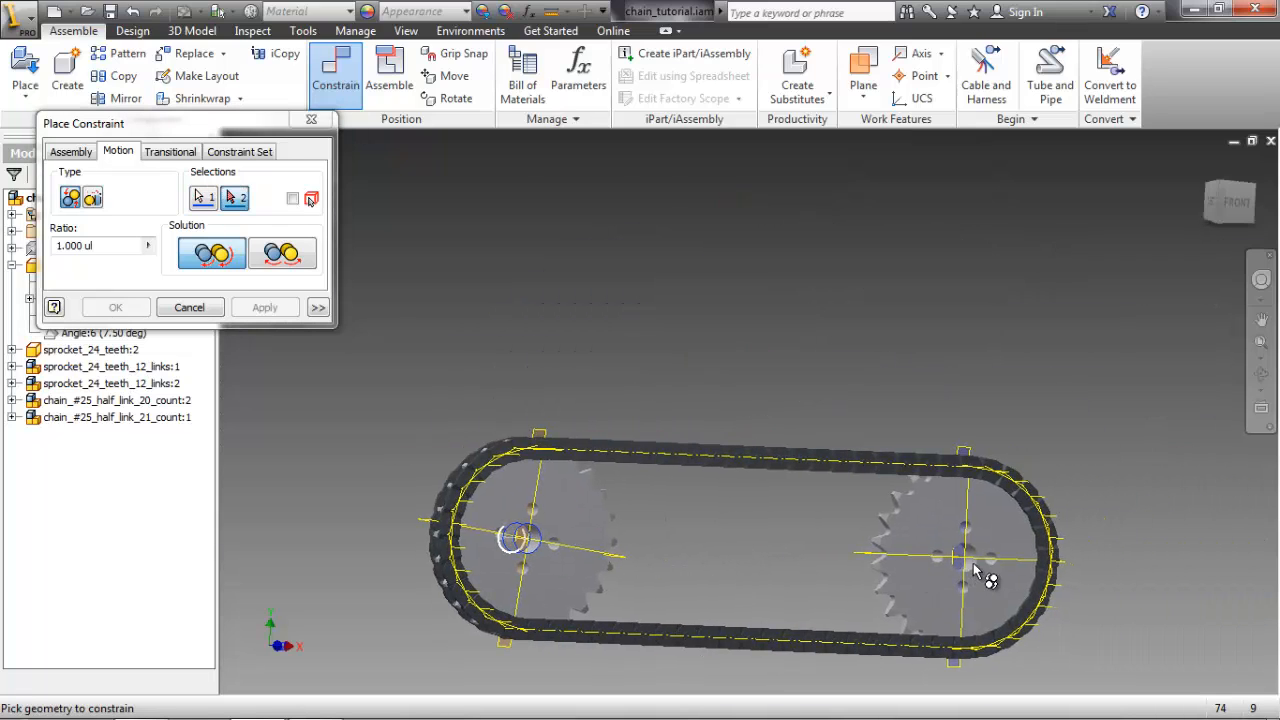
scroll(975, 565, "up", 5)
left_click(971, 563)
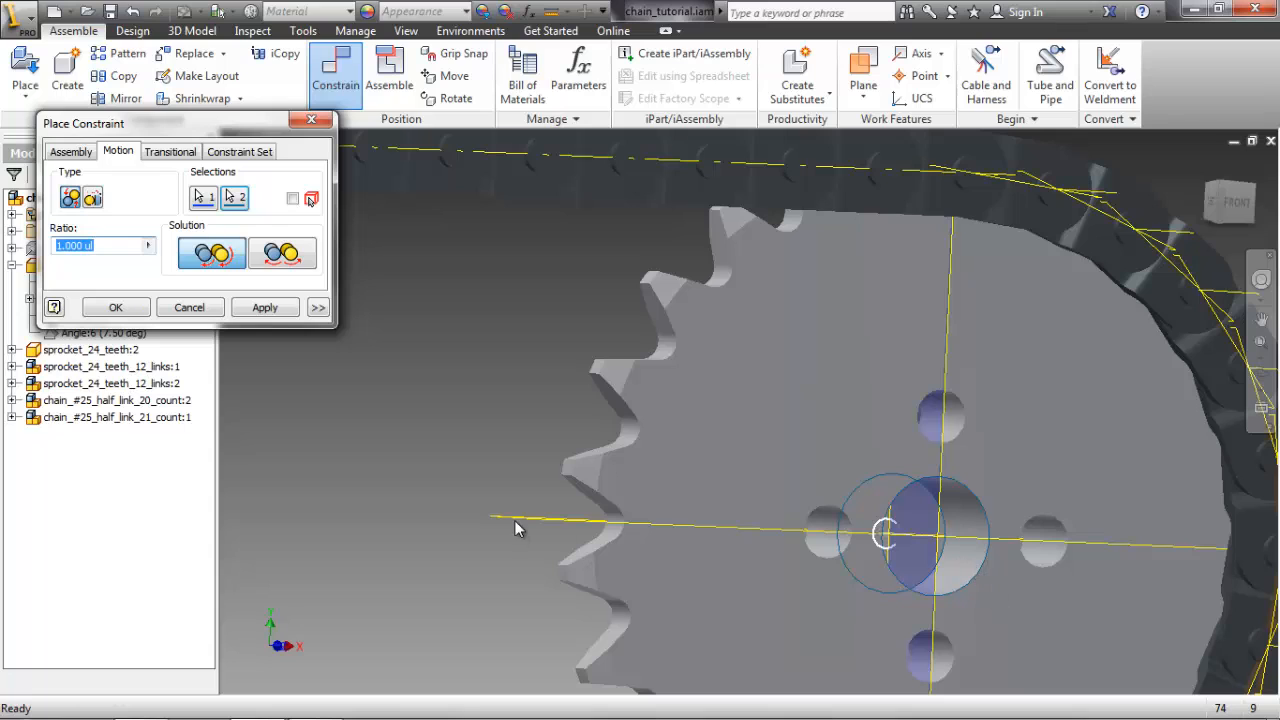
left_click(265, 307)
left_click(216, 309)
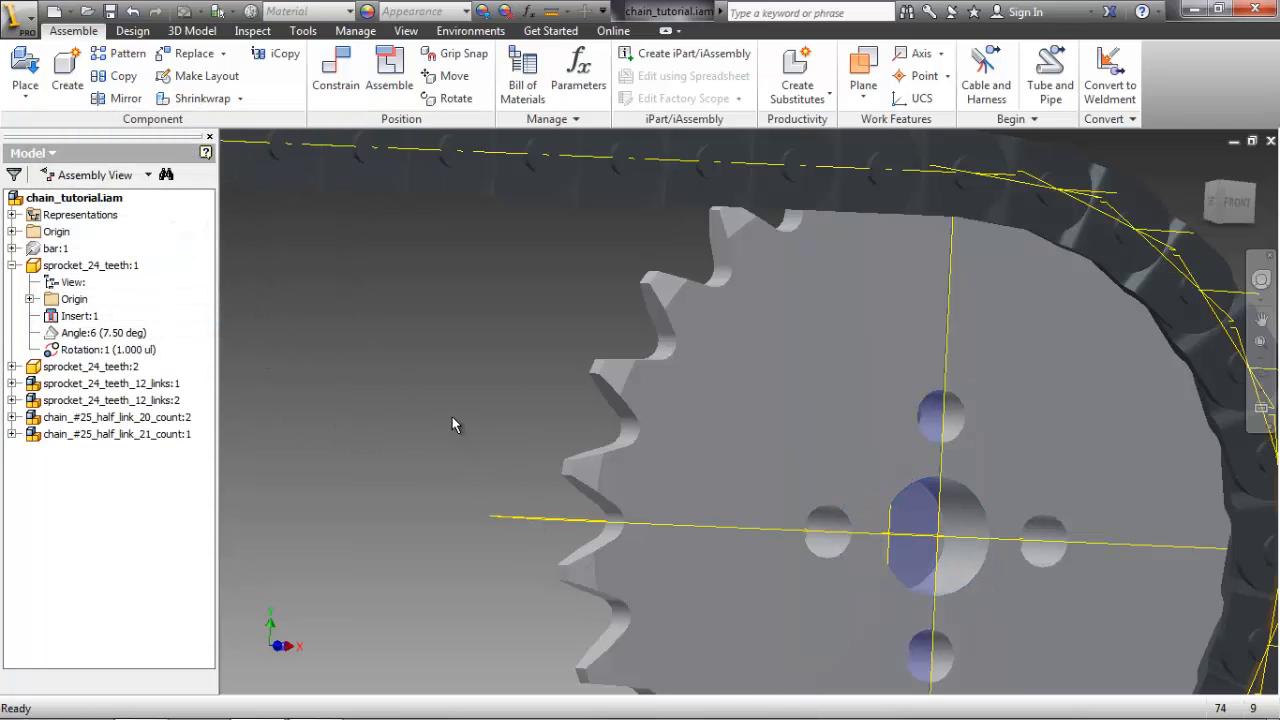
- Check which parameter drives the Angle constraint of sprocket_24_teeth:2, leaving its value as it is
scroll(453, 421, "down", 5)
middle_click_drag(377, 413, 684, 429)
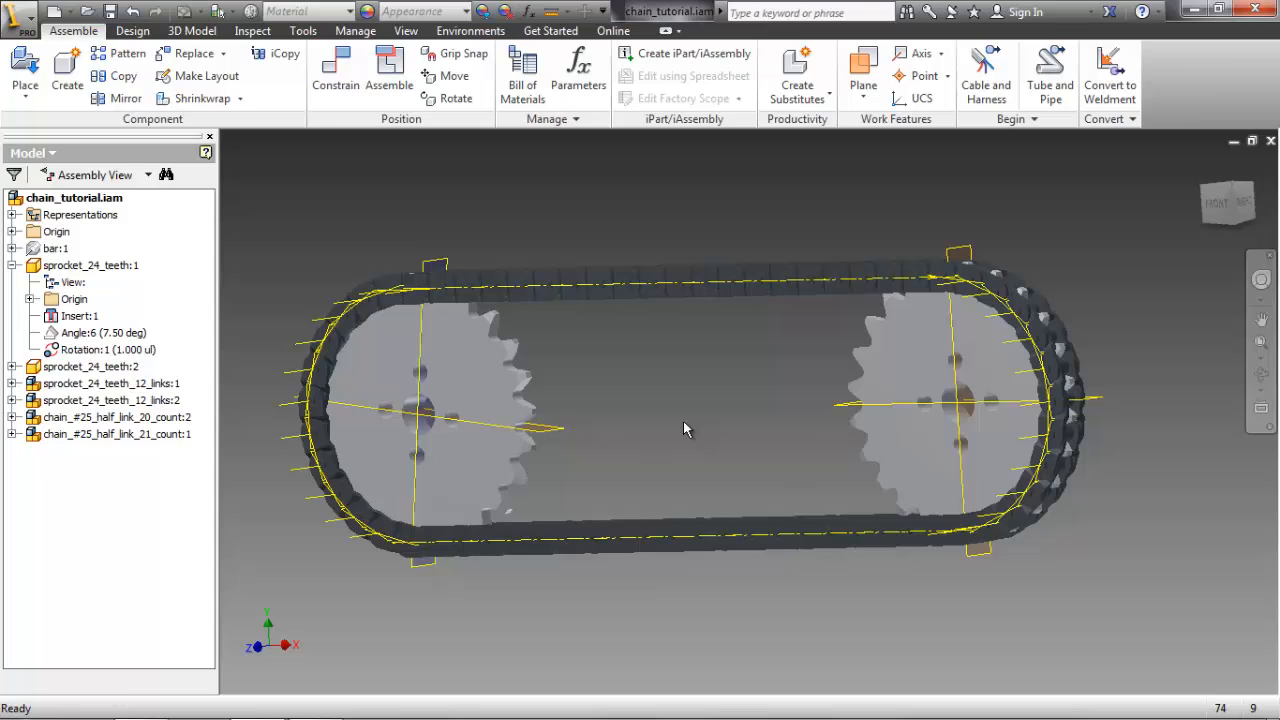
left_click(910, 441)
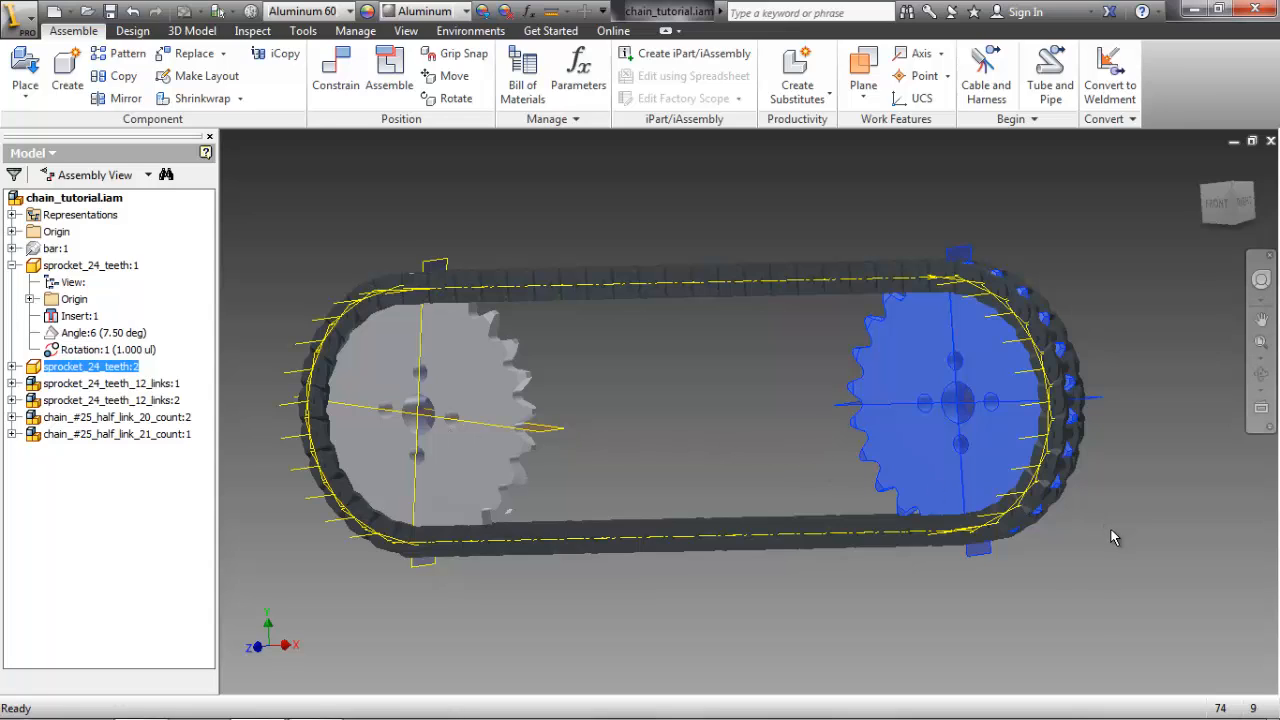
left_click(11, 366)
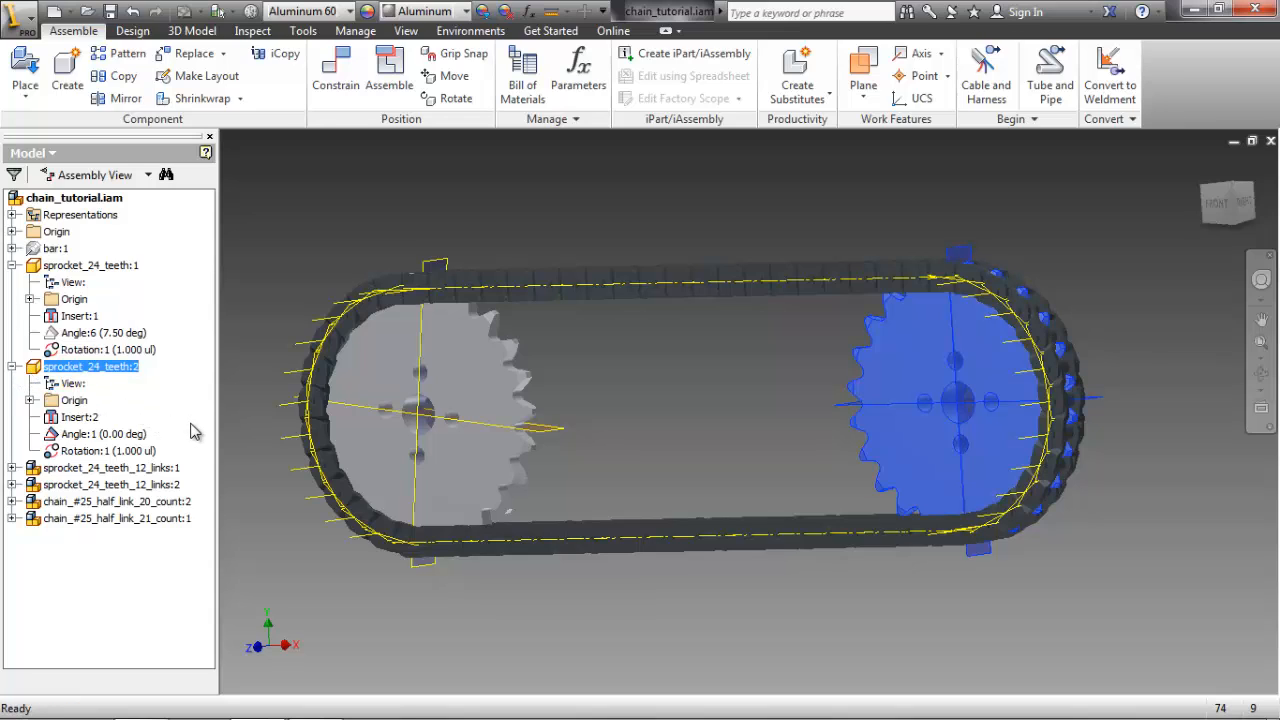
double_click(137, 434)
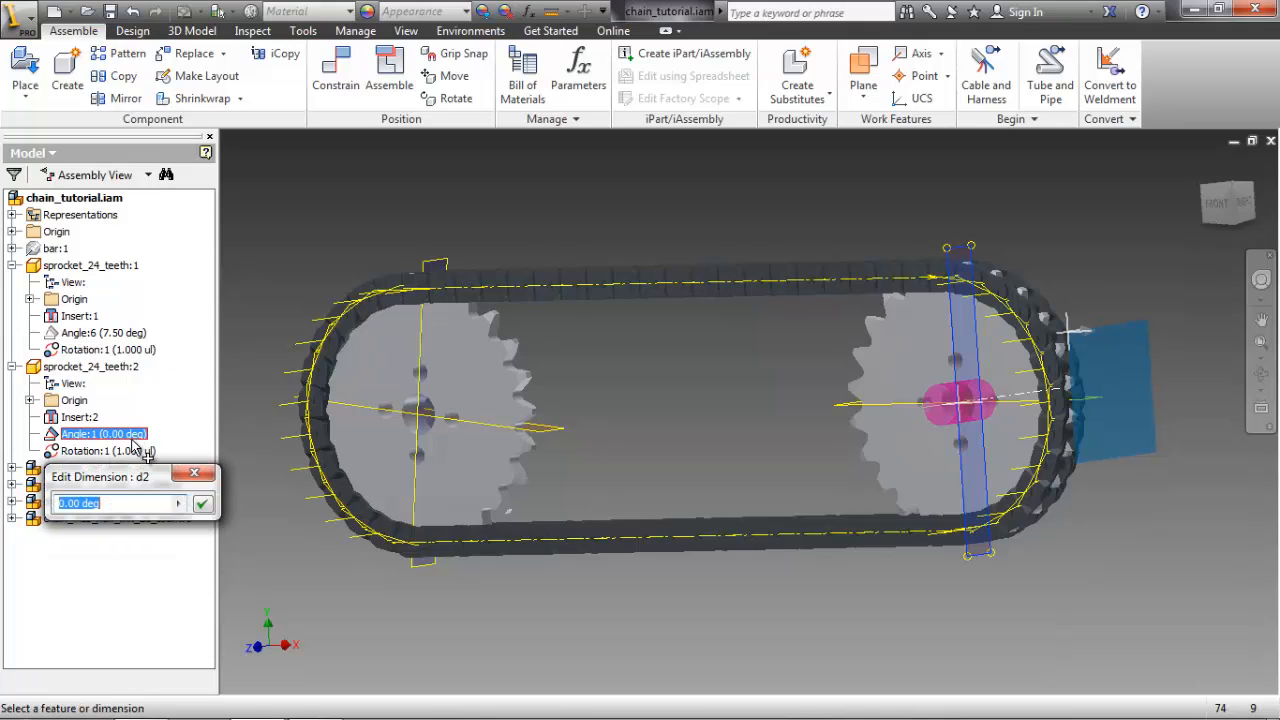
left_click(192, 473)
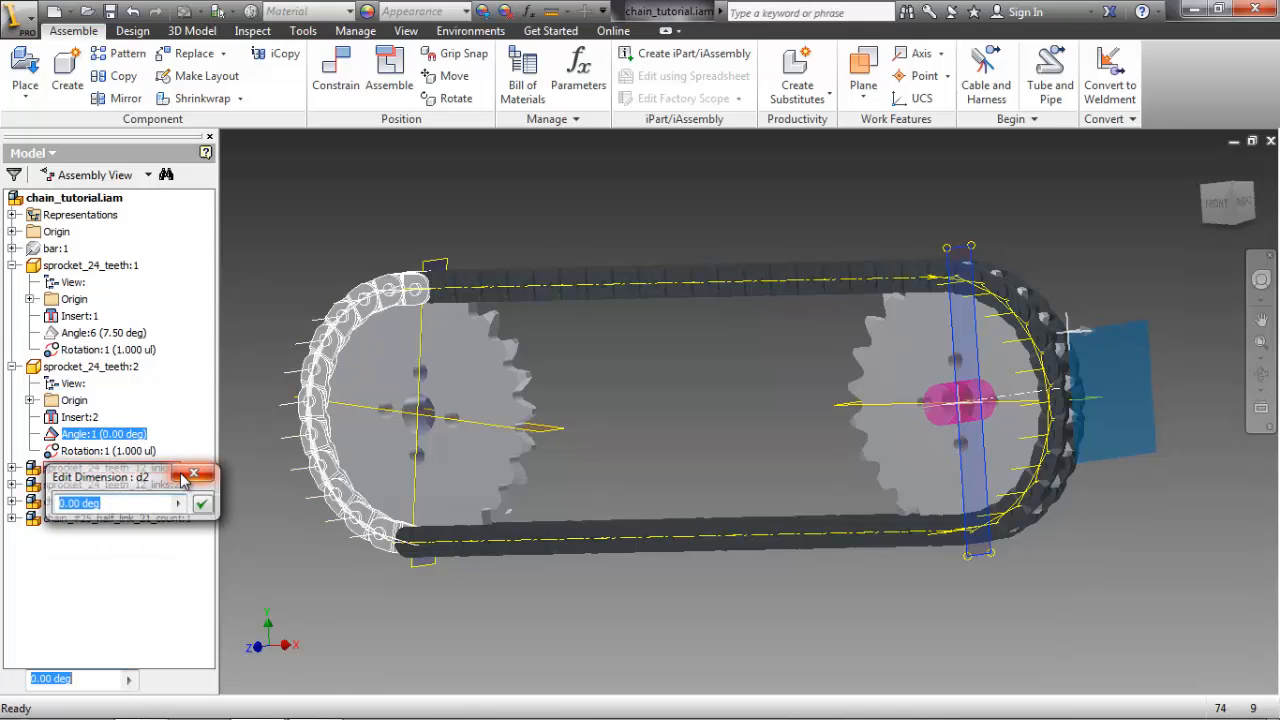
left_click(253, 475)
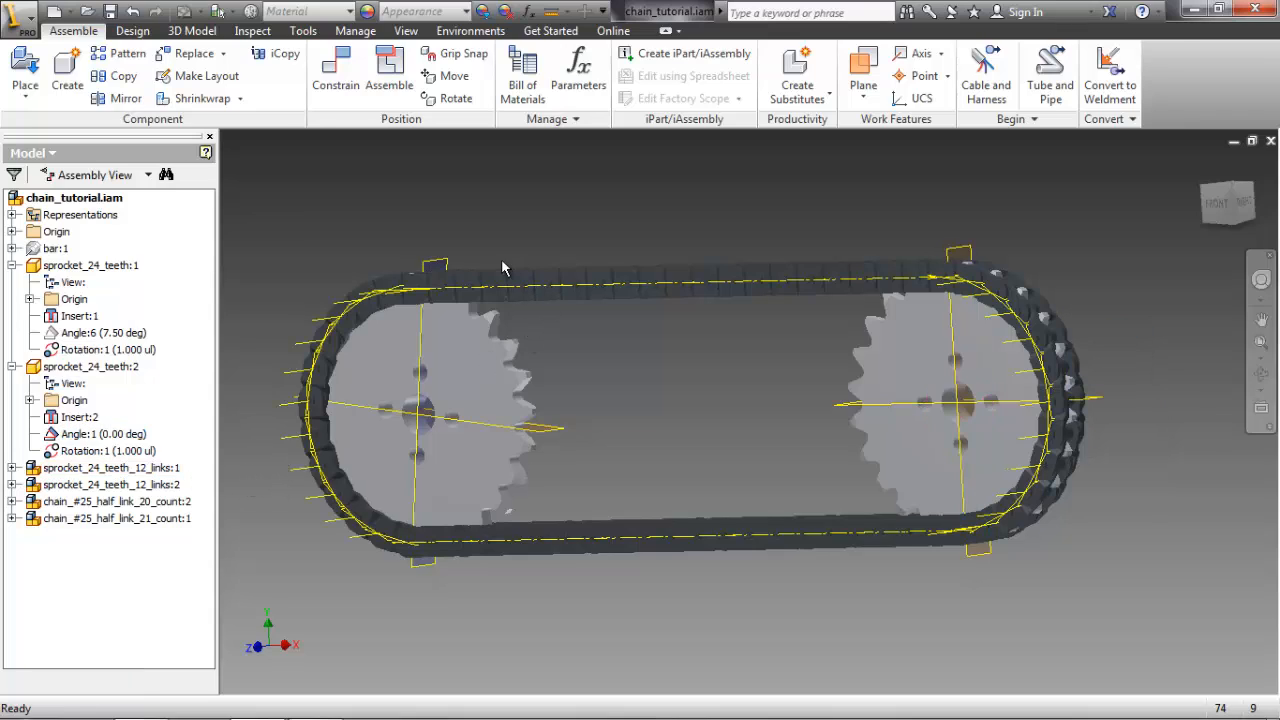
- Rename the model parameter d2 as driveAngle
left_click(360, 33)
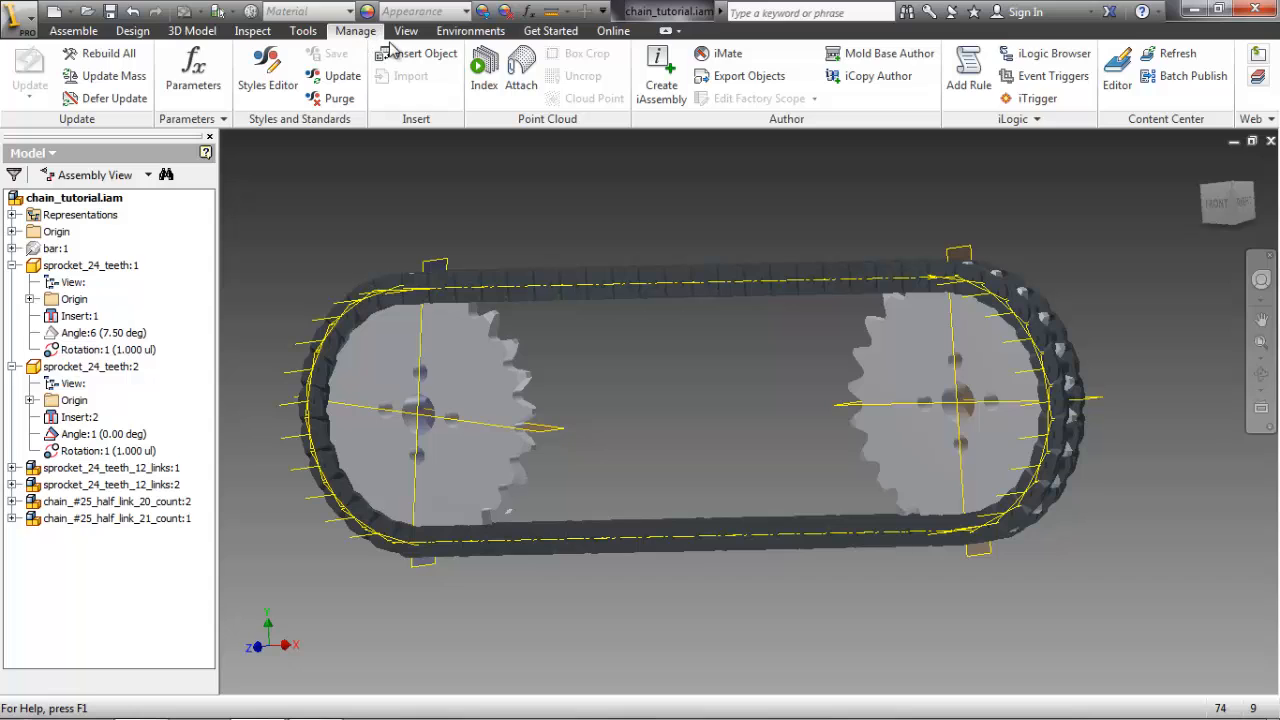
left_click(195, 72)
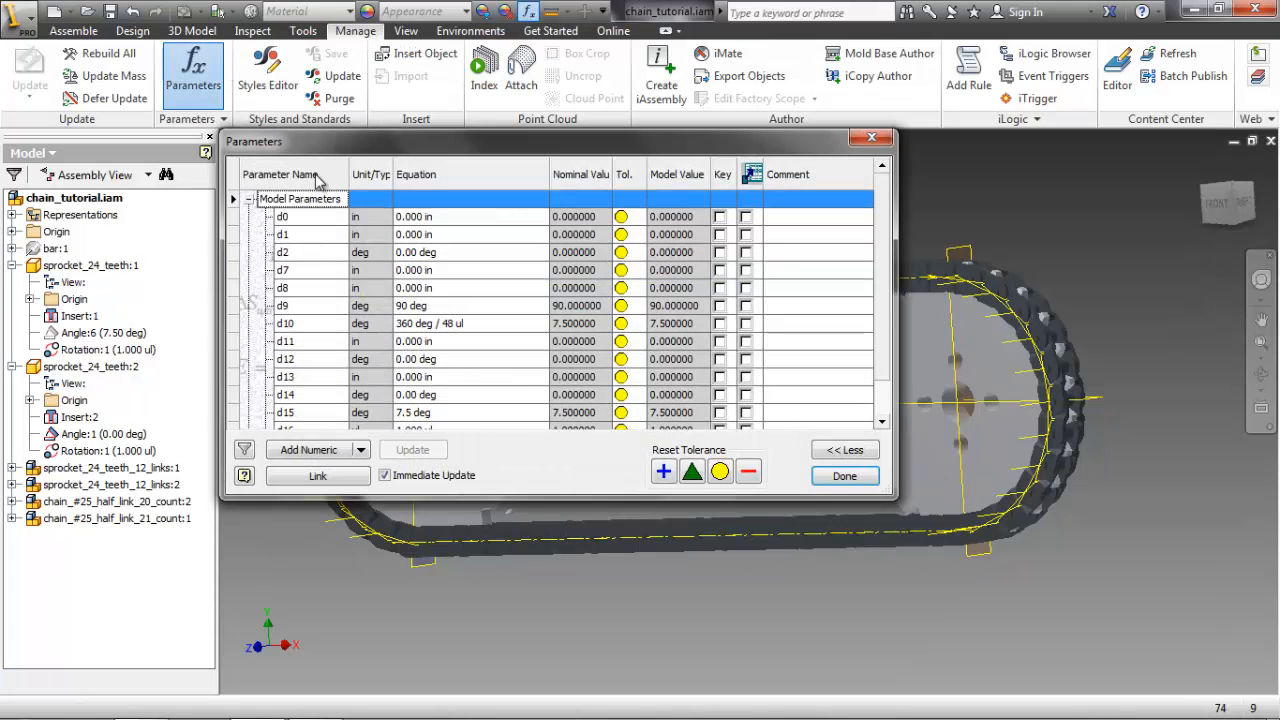
left_click(283, 252)
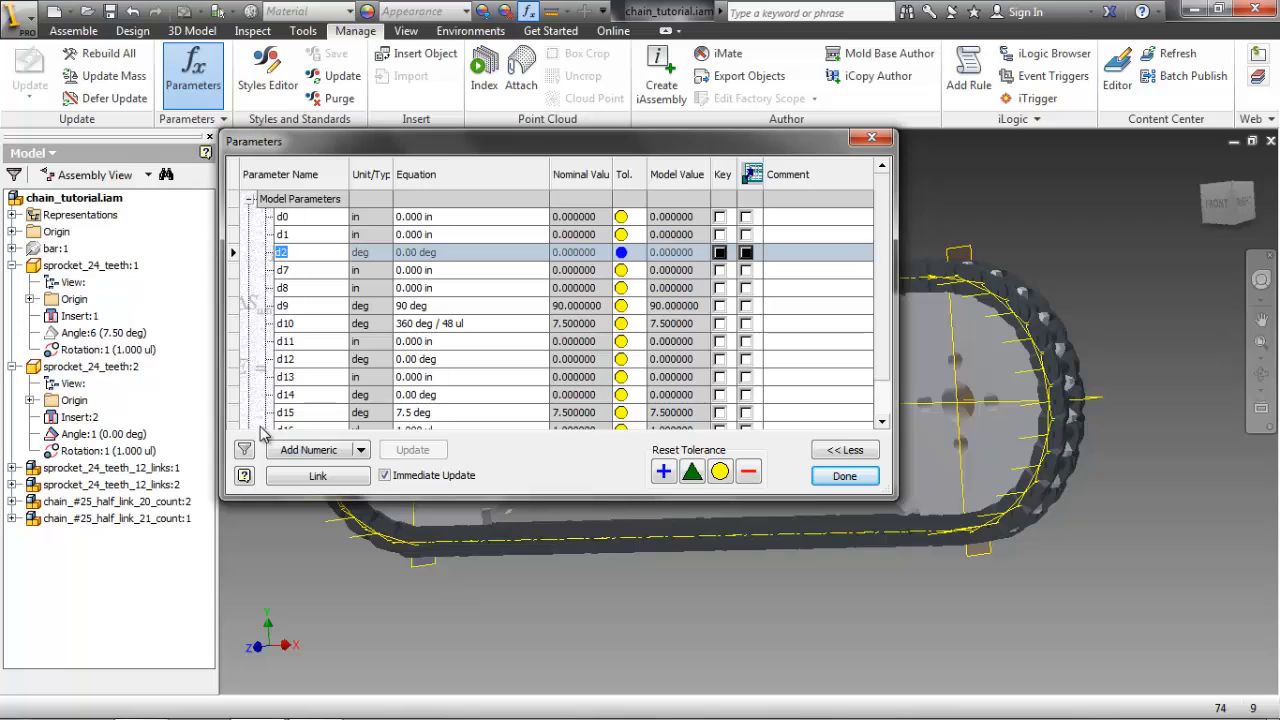
type("driveAngle")
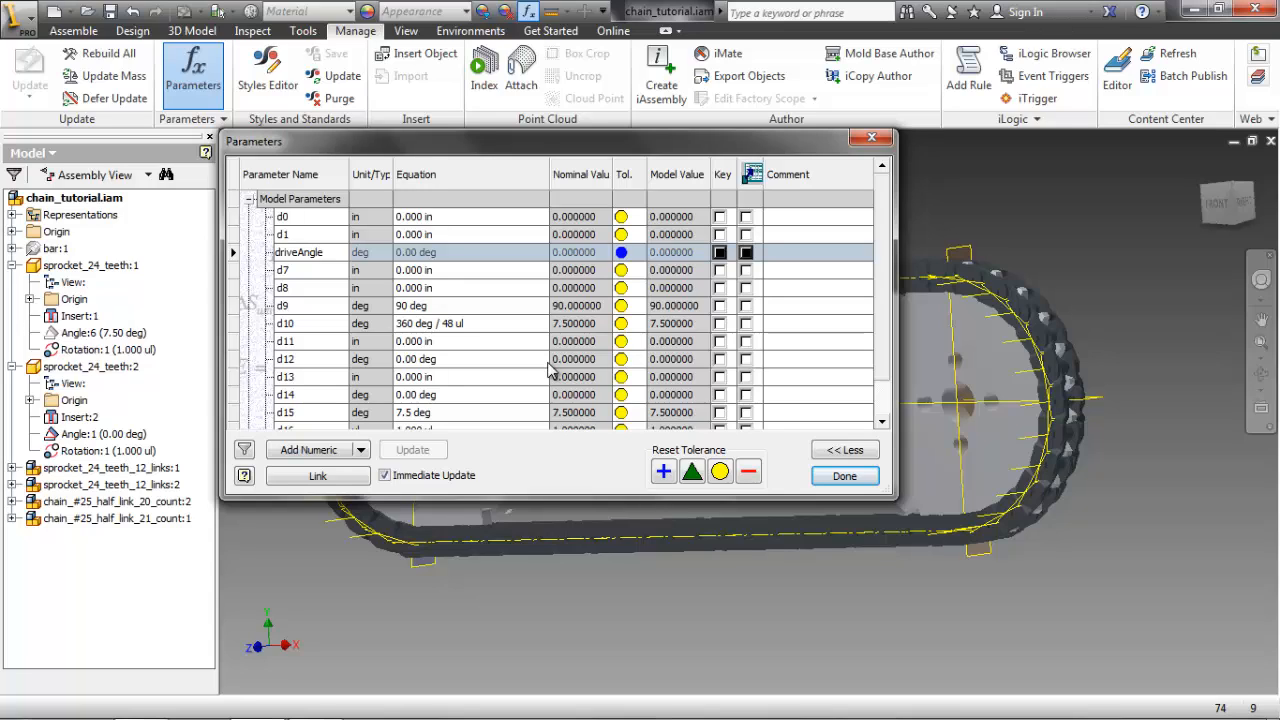
left_click(628, 389)
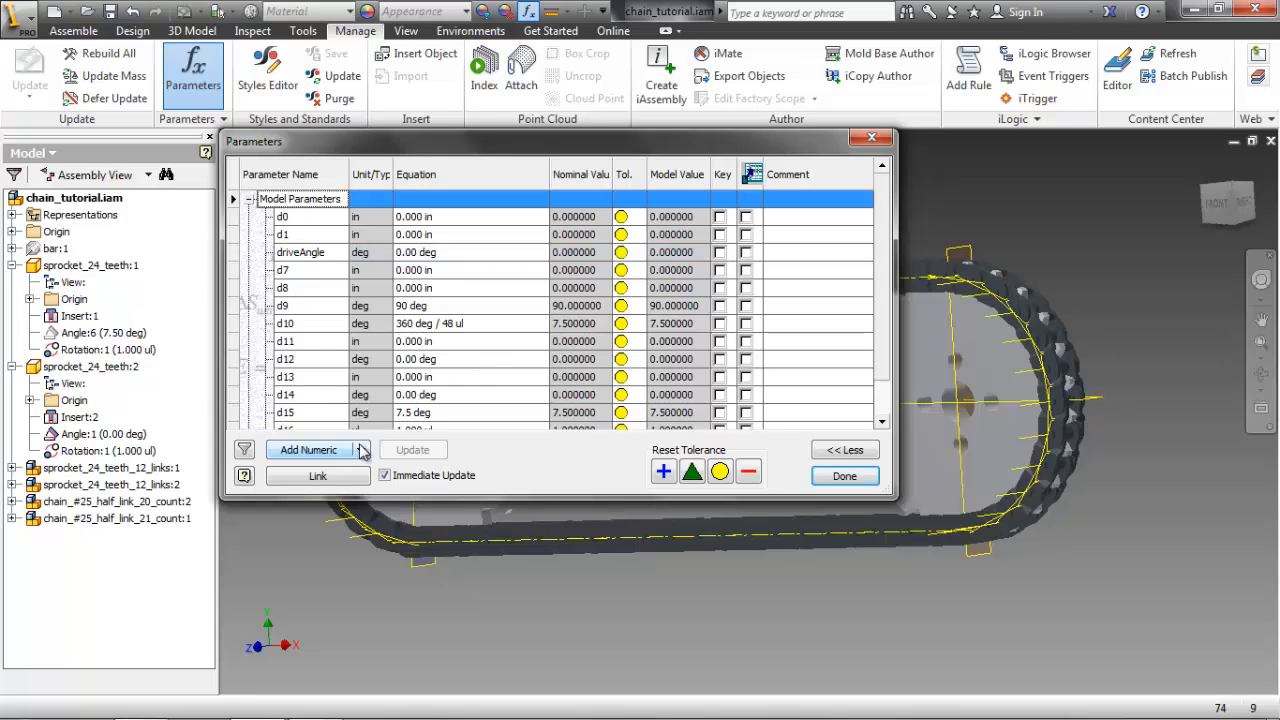
- Add a unitless user parameter driveAngleUl with the equation isolate(driveAngle;deg;ul)
left_click(328, 451)
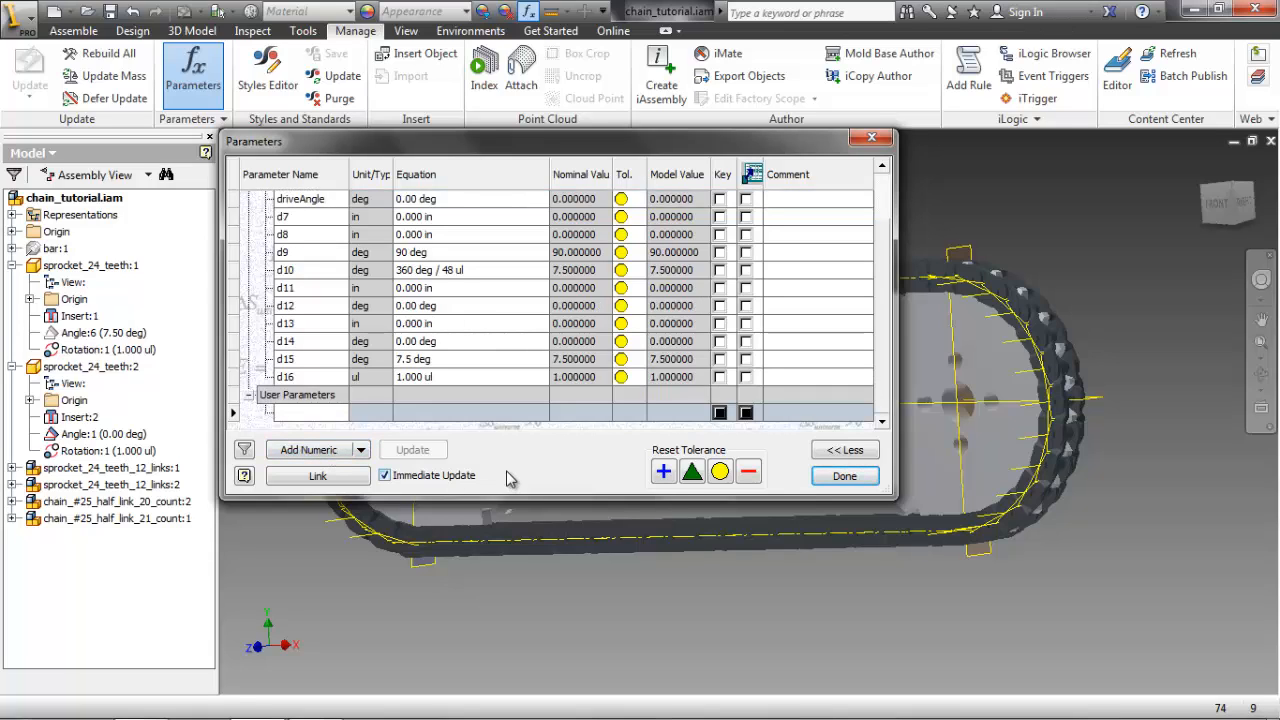
type("driveAngleUl")
left_click(380, 419)
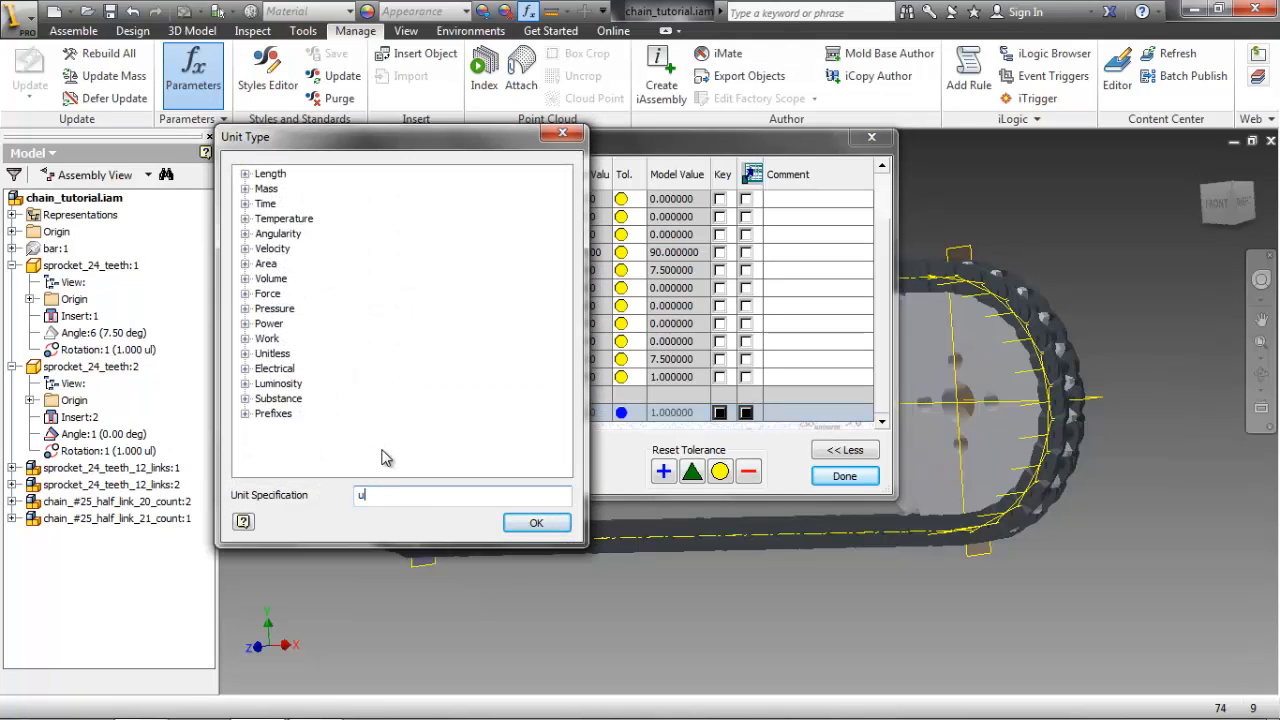
left_click(536, 522)
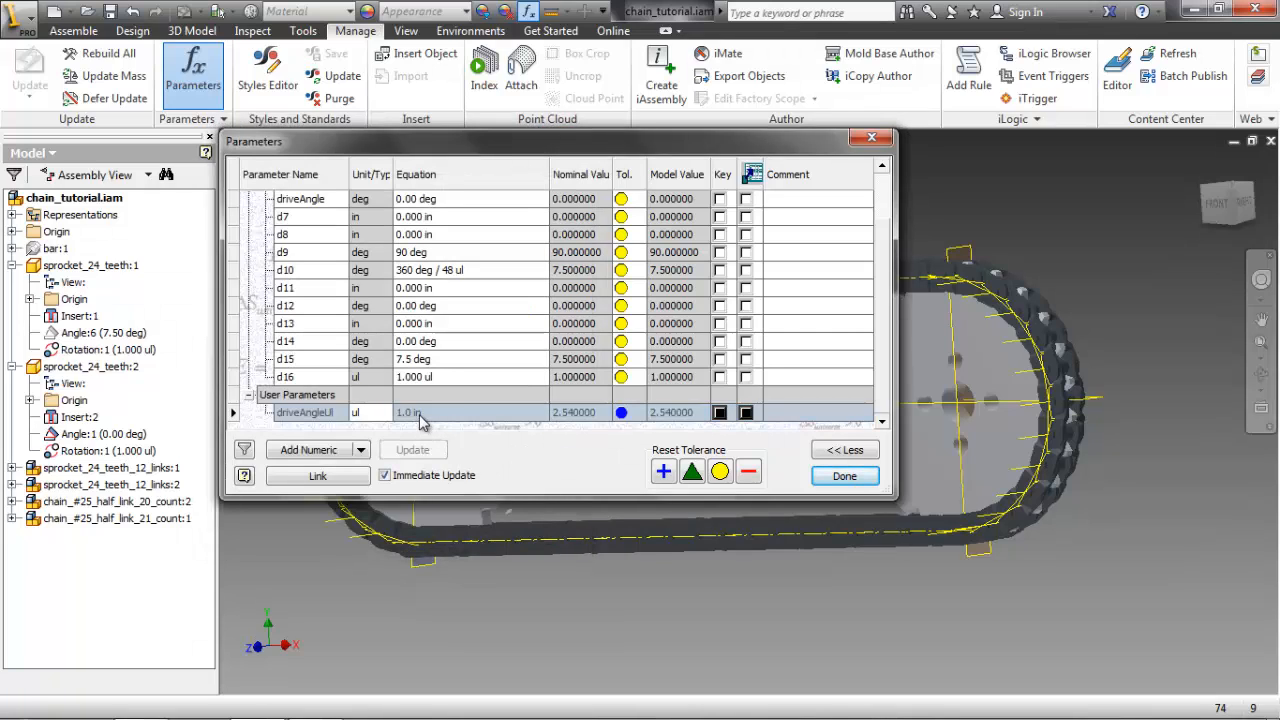
left_click(420, 417)
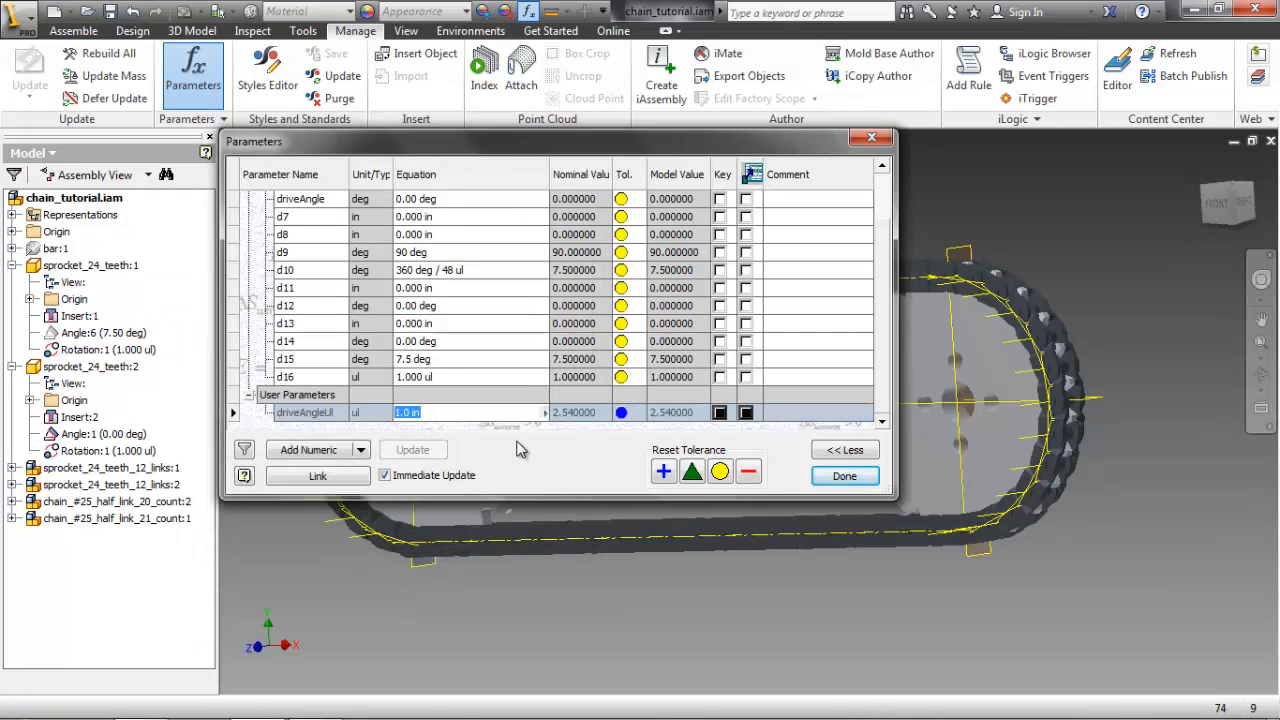
key("BackSpace")
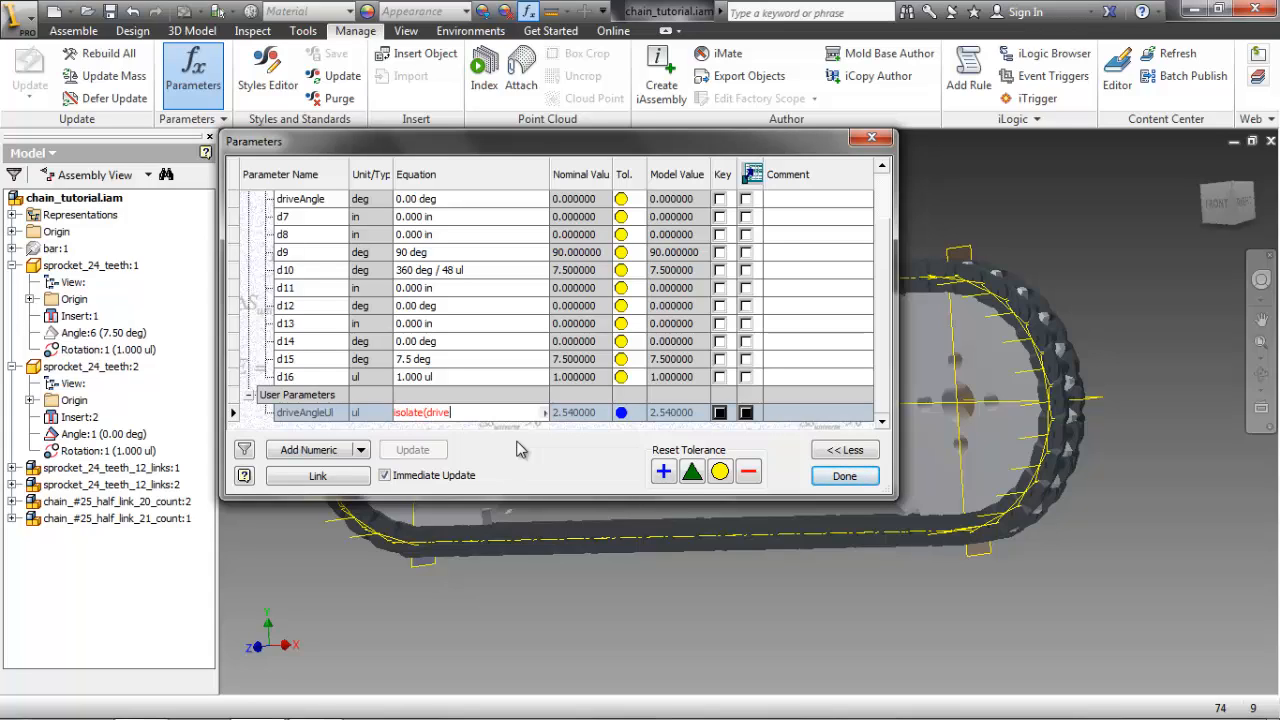
type("isolate(driveAngle;deg;ul)")
key("Return")
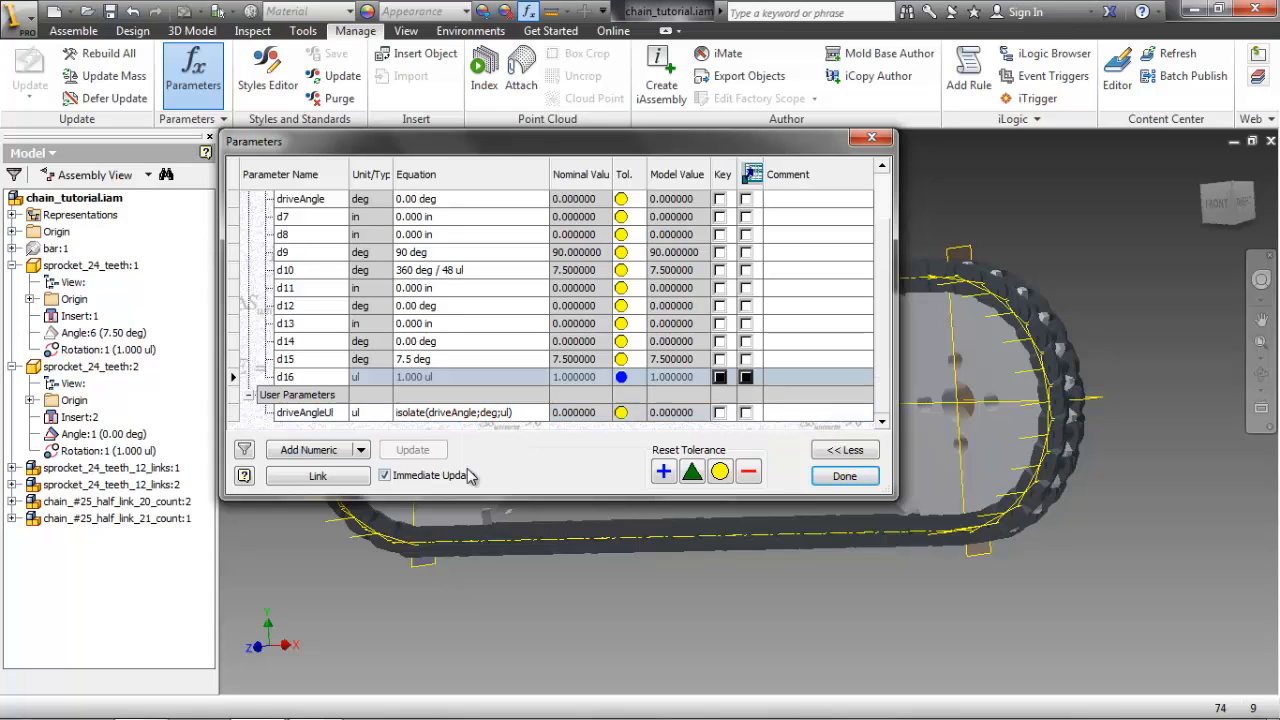
- Add a unitless user parameter sprocketTeeth with a value of 24
left_click(320, 450)
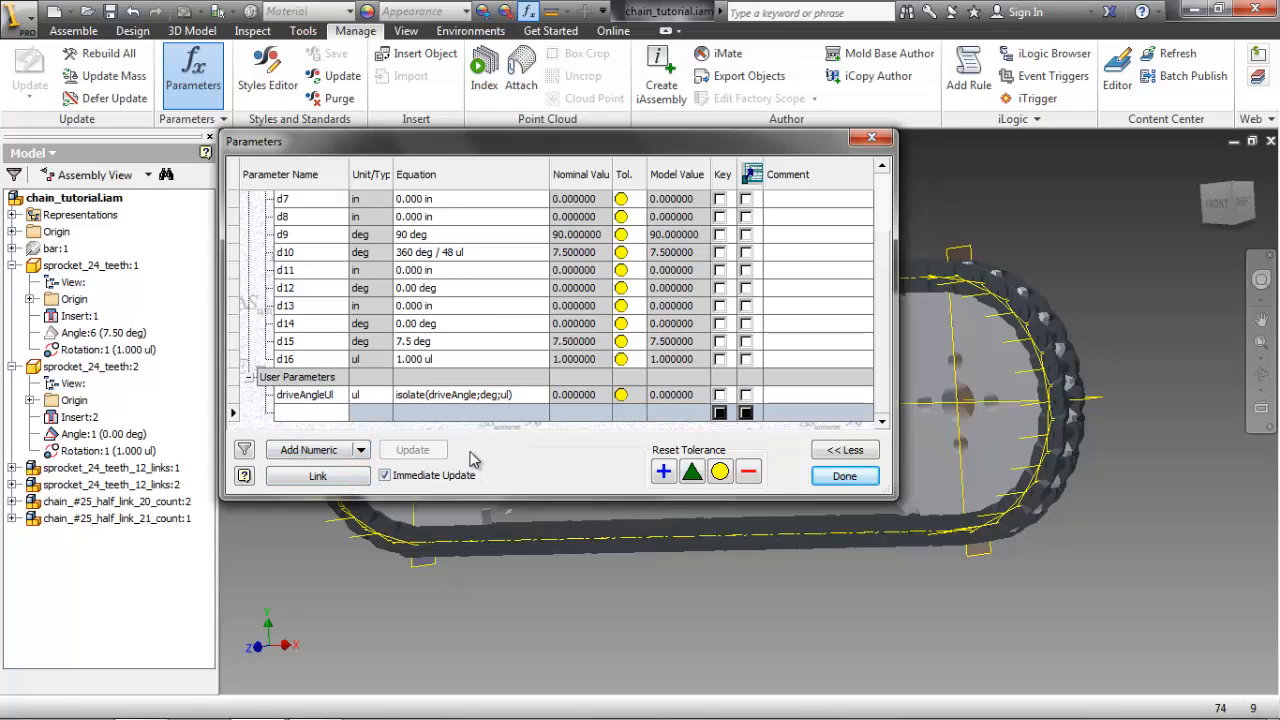
type("sprocketTeeth")
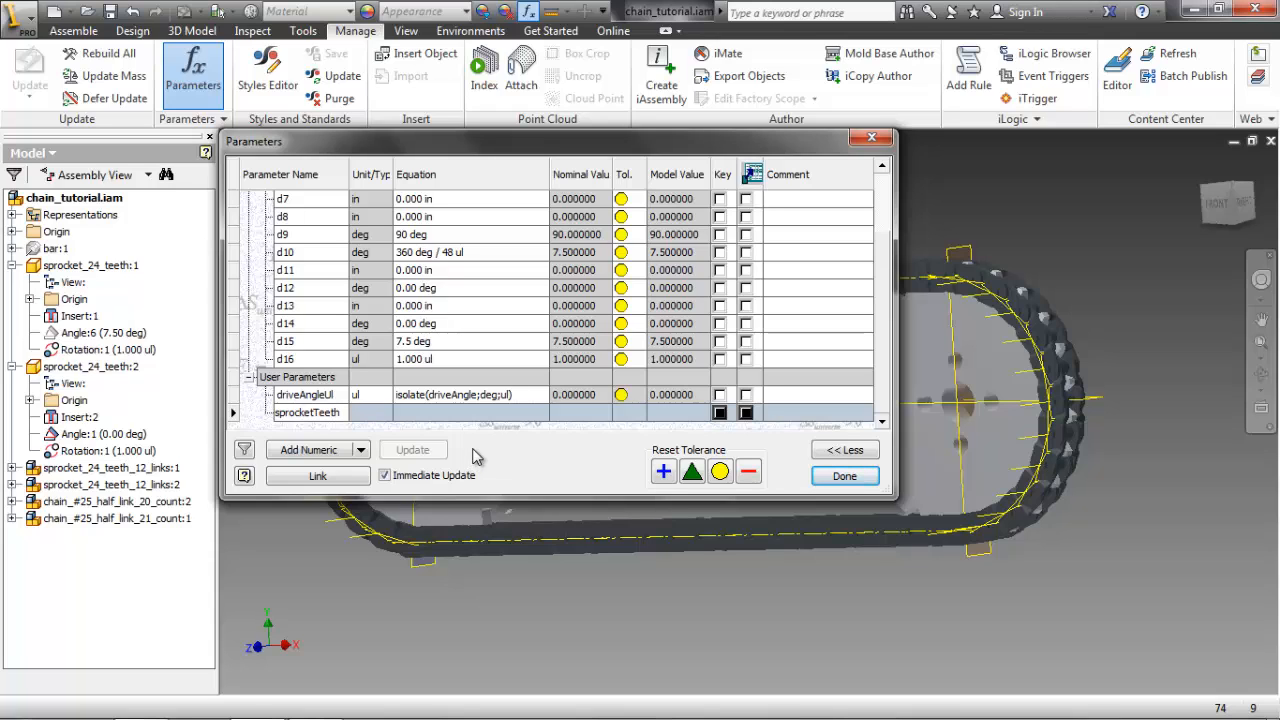
key("Return")
left_click(353, 412)
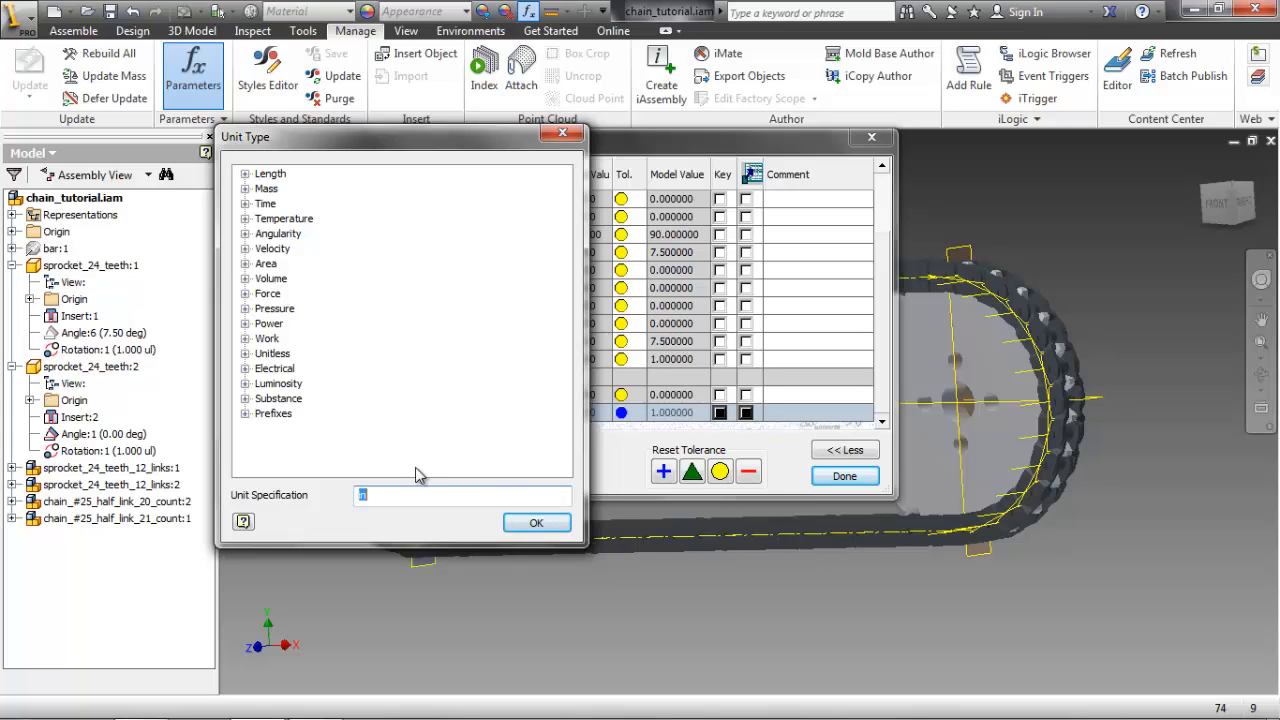
left_click(245, 354)
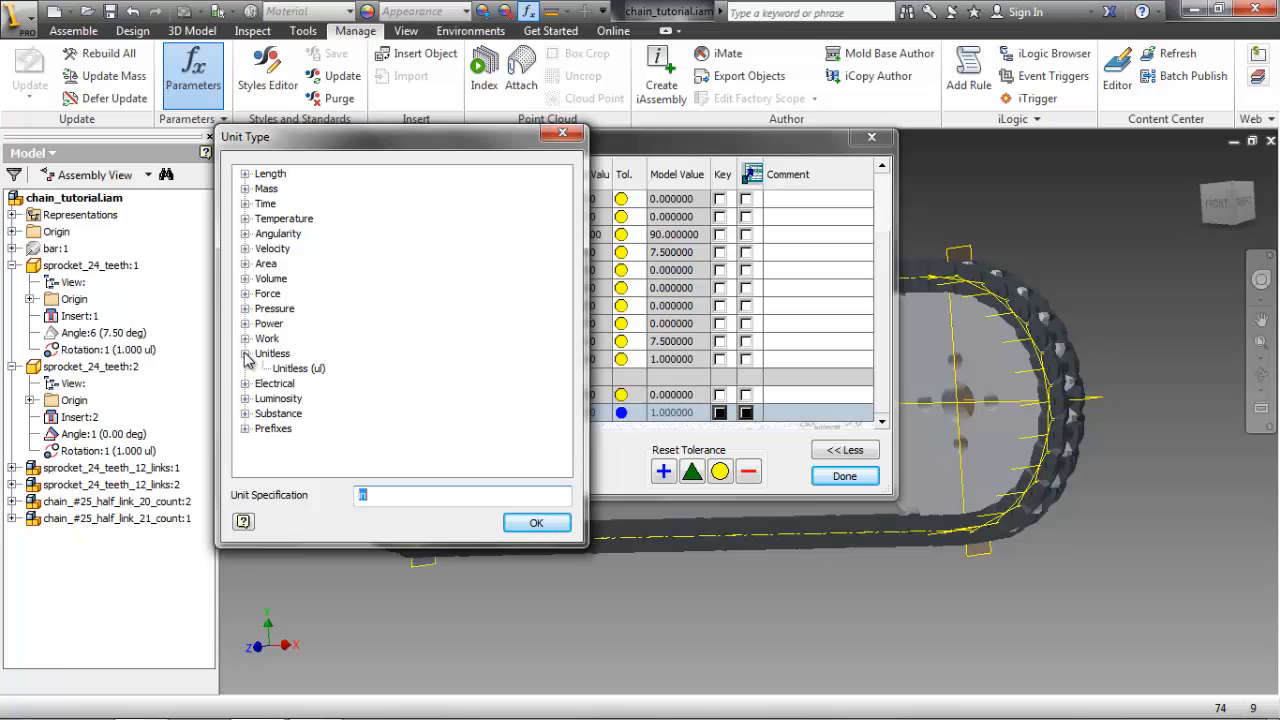
left_click(537, 523)
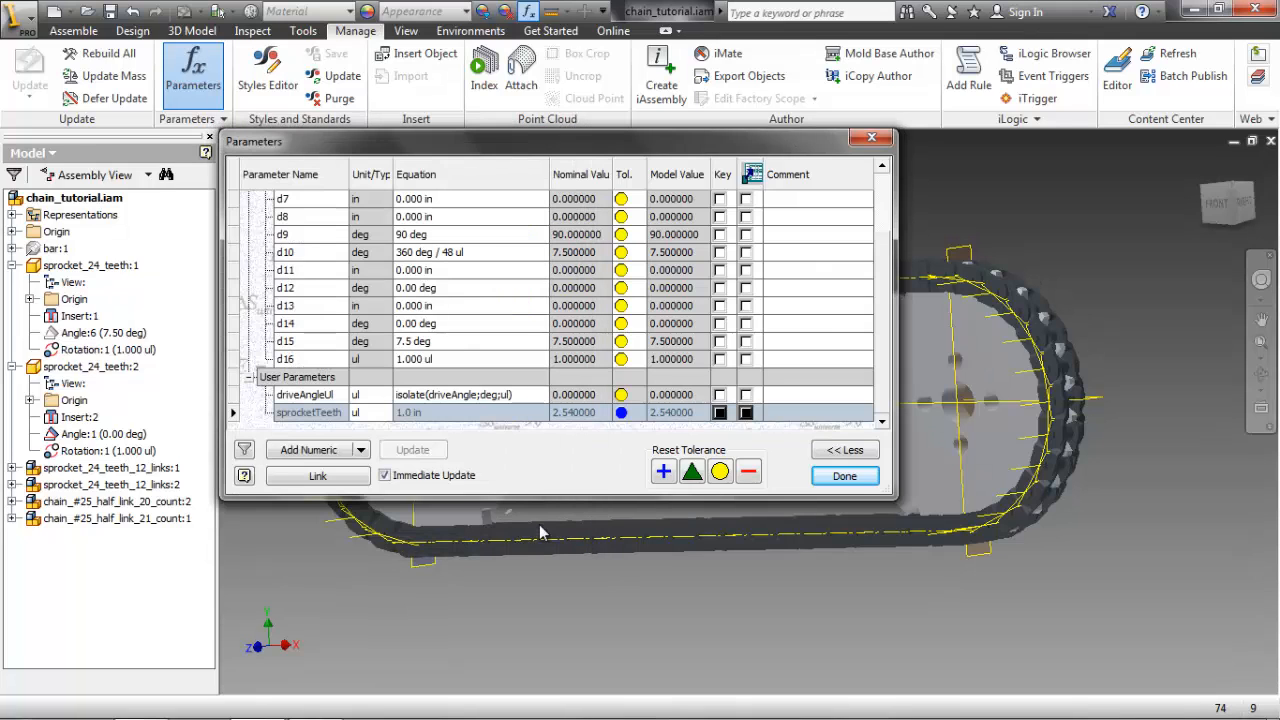
left_click(482, 414)
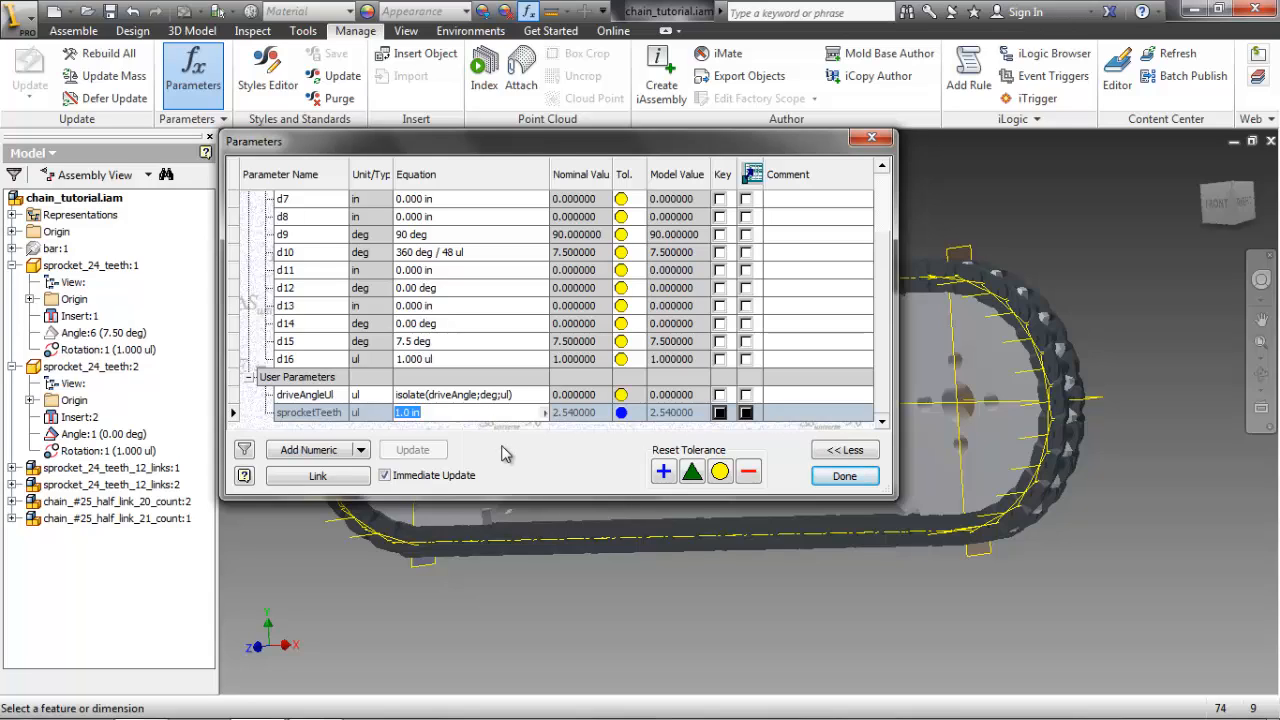
type("24")
left_click(572, 400)
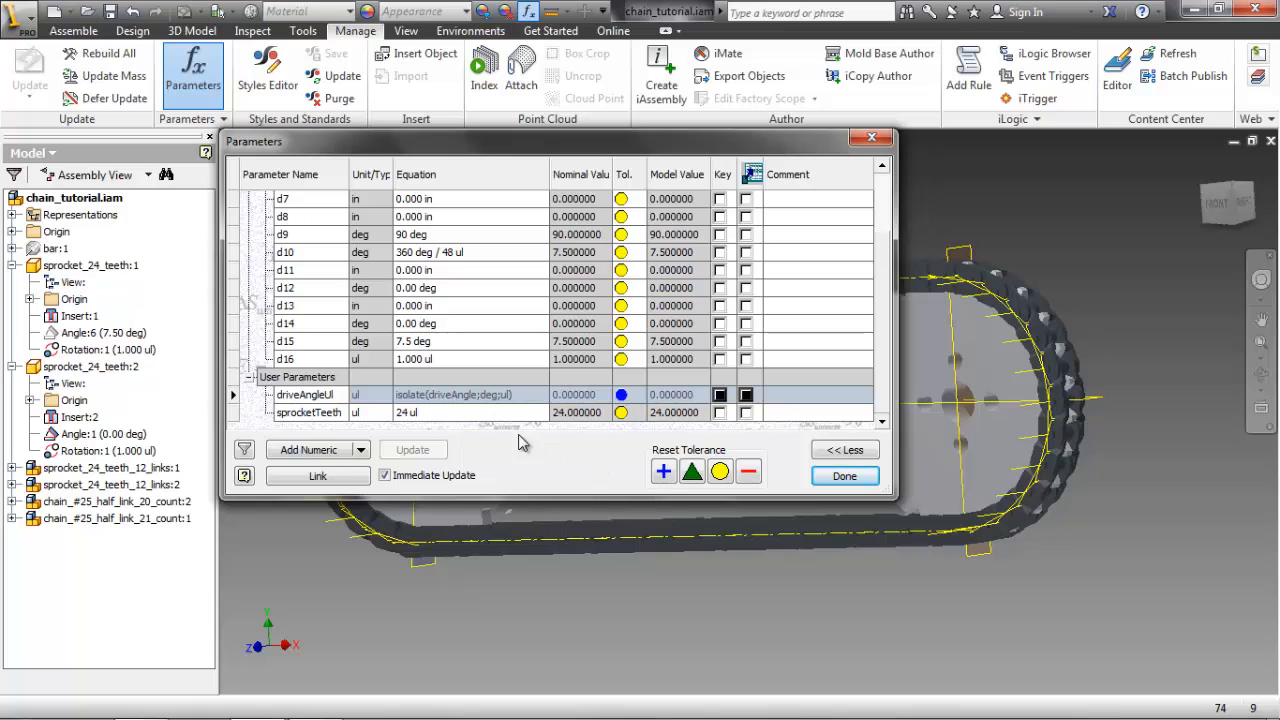
- Add a unitless user parameter pitchAngle with the equation 360 ul / sprocketTeeth
left_click(318, 449)
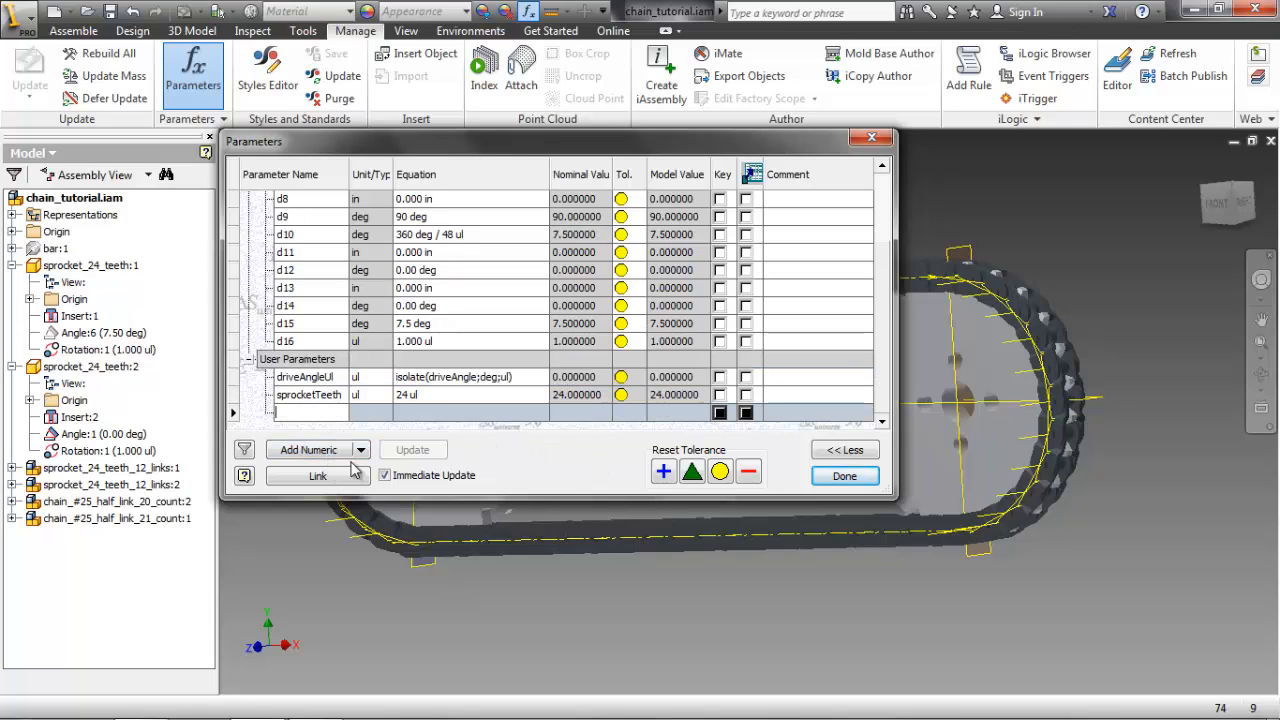
type("pitchAngle")
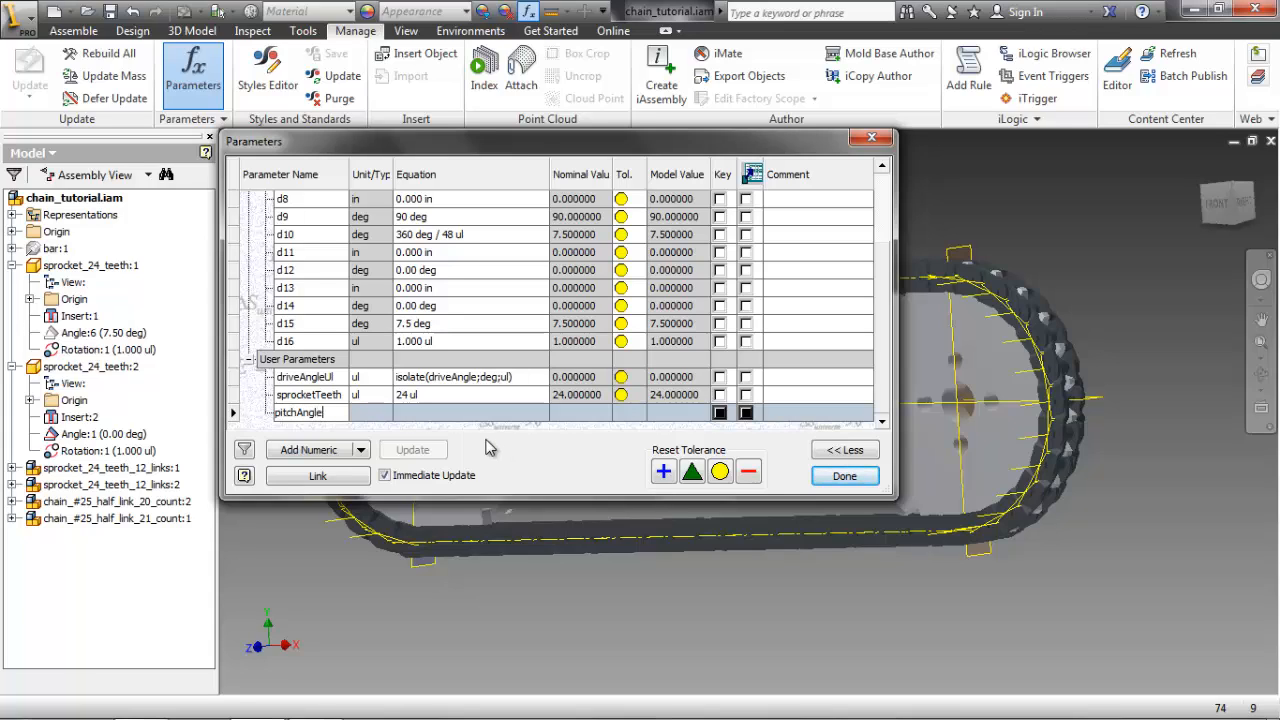
left_click(373, 413)
type("in")
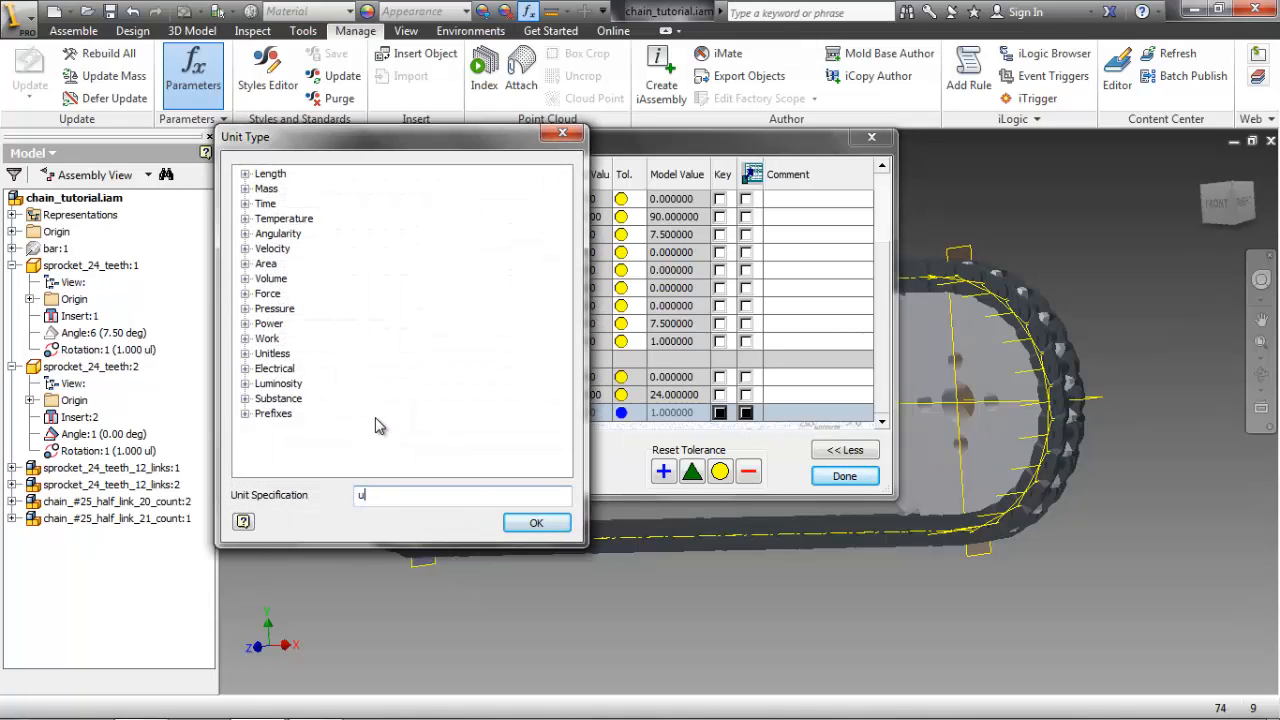
left_click(526, 524)
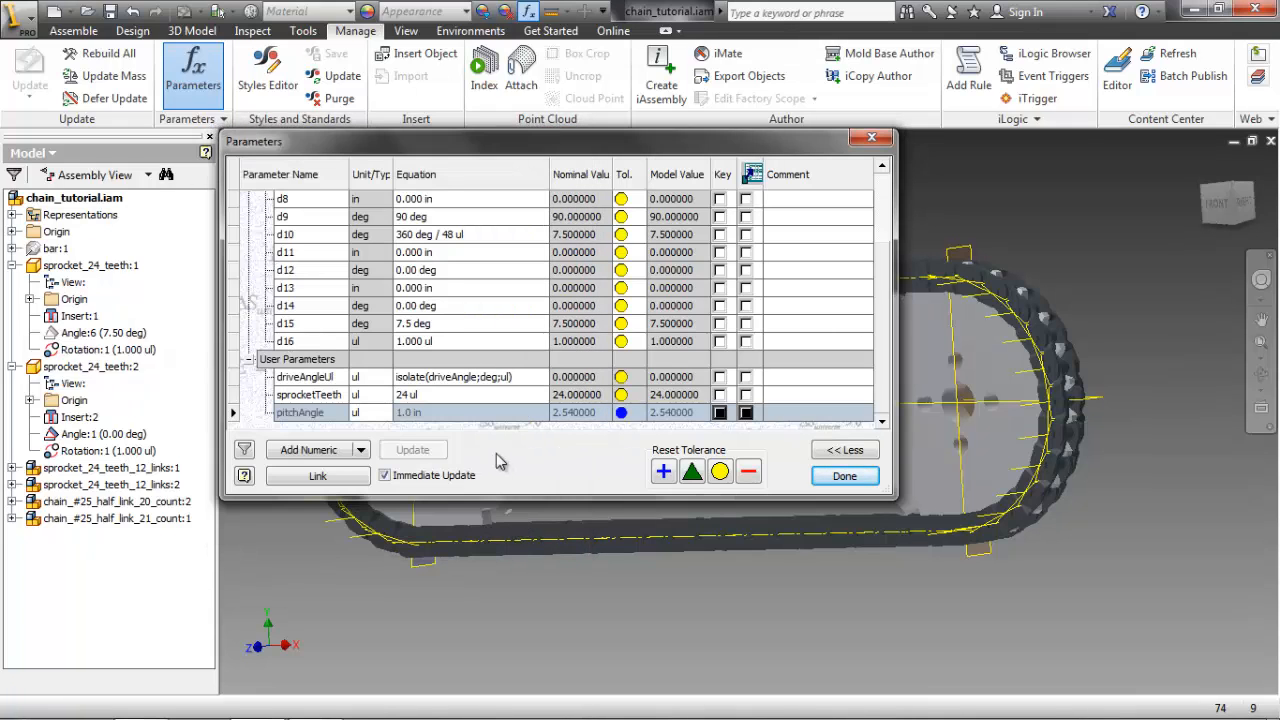
left_click(498, 411)
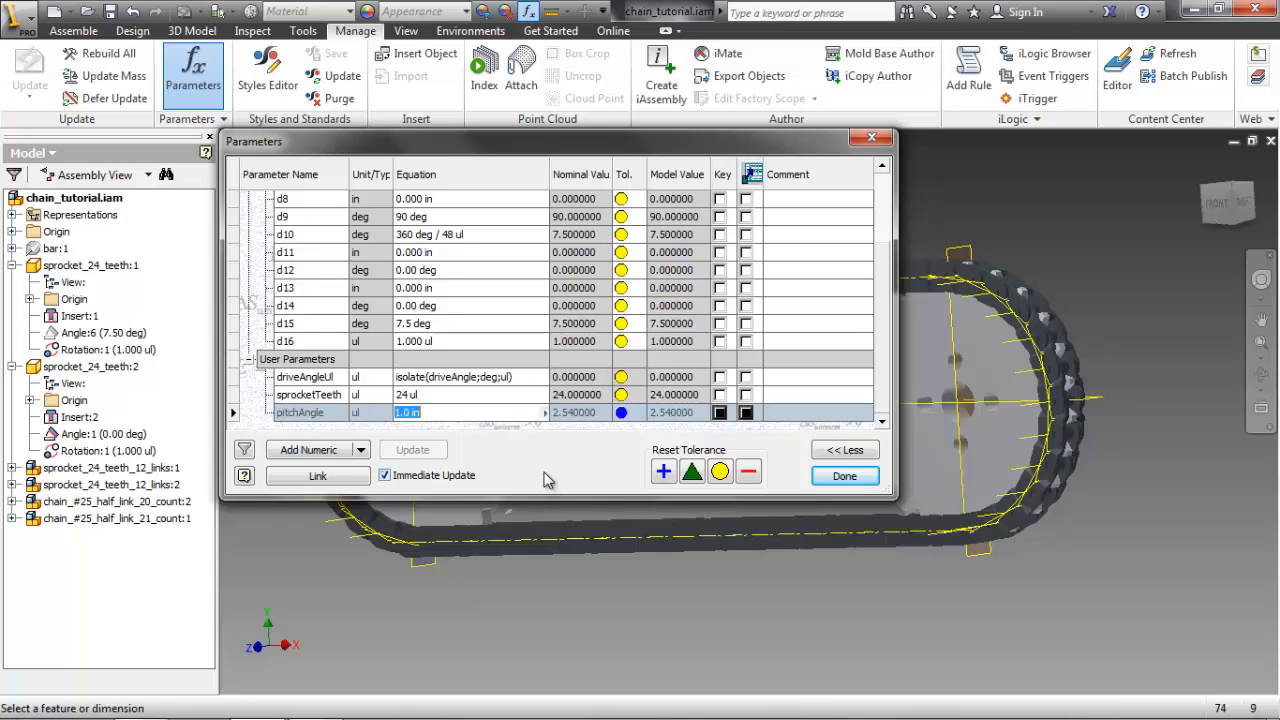
type("360/sprocketTeeth")
left_click(565, 396)
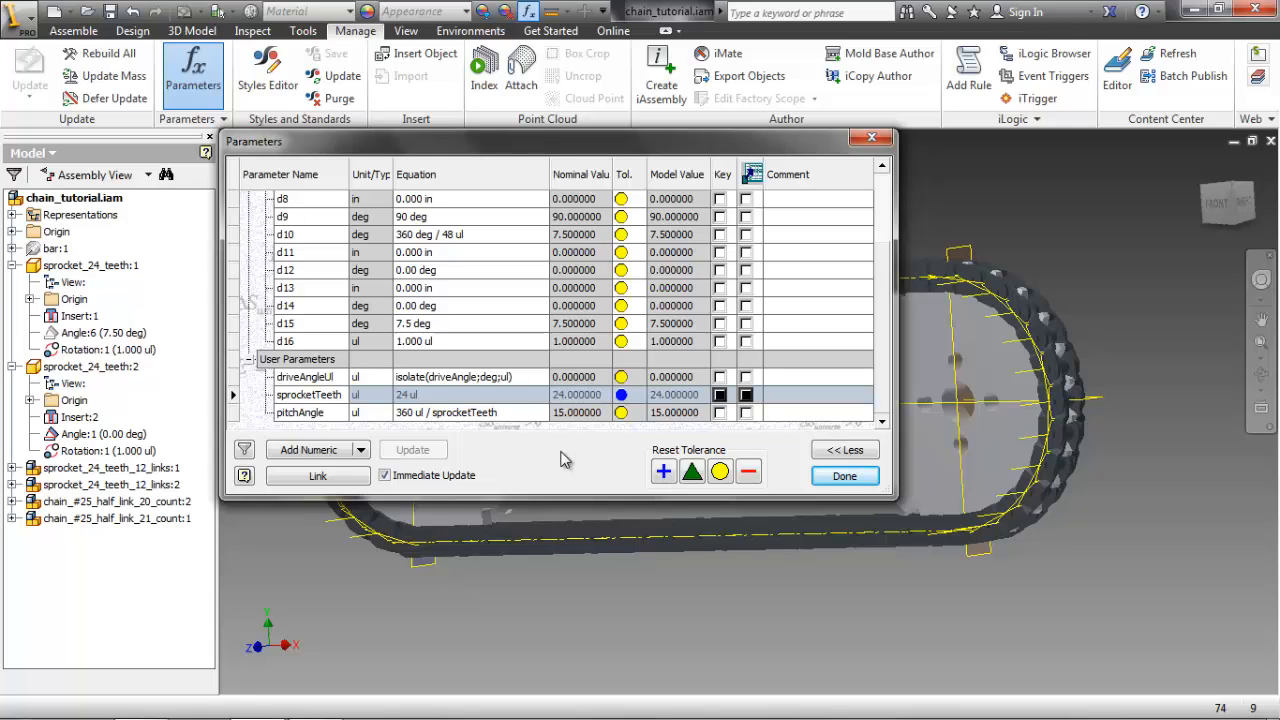
- Add a unitless user parameter chainAngleUl with the equation (driveAngleUl % pitchAngle), and turn off immediate updating of the model
left_click(323, 452)
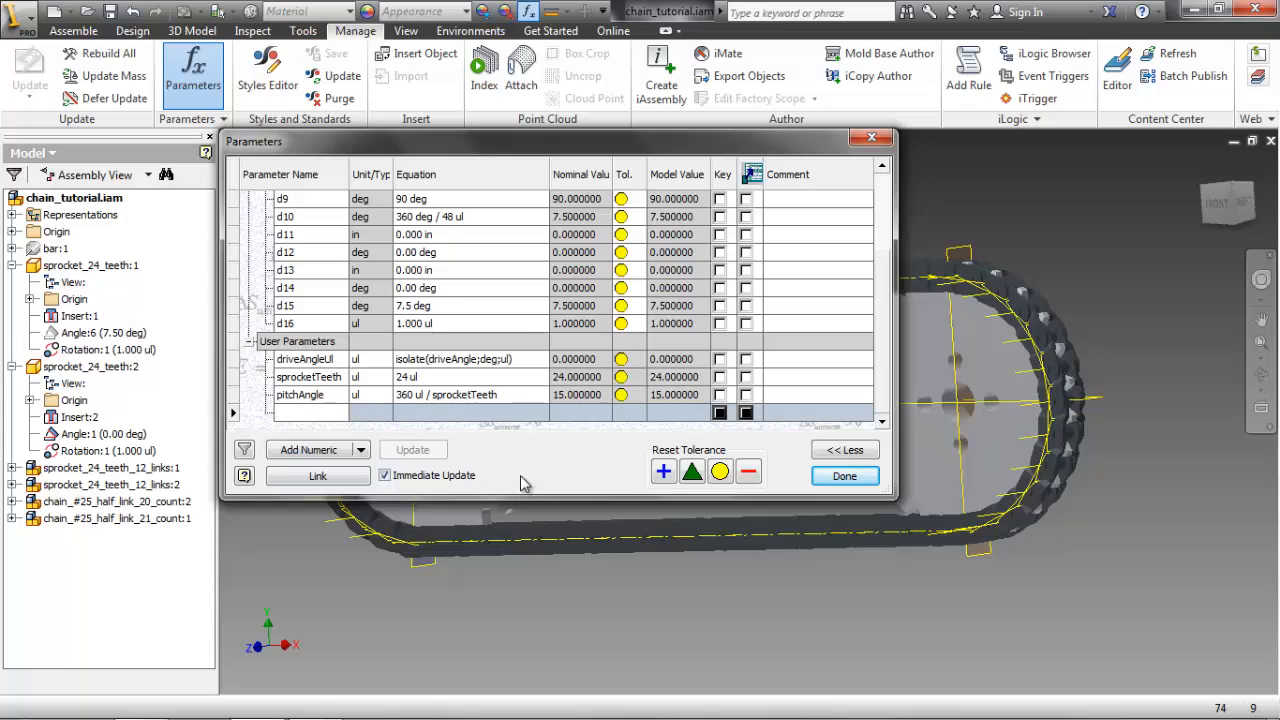
type("chainAngleUl")
left_click(368, 413)
left_click(540, 530)
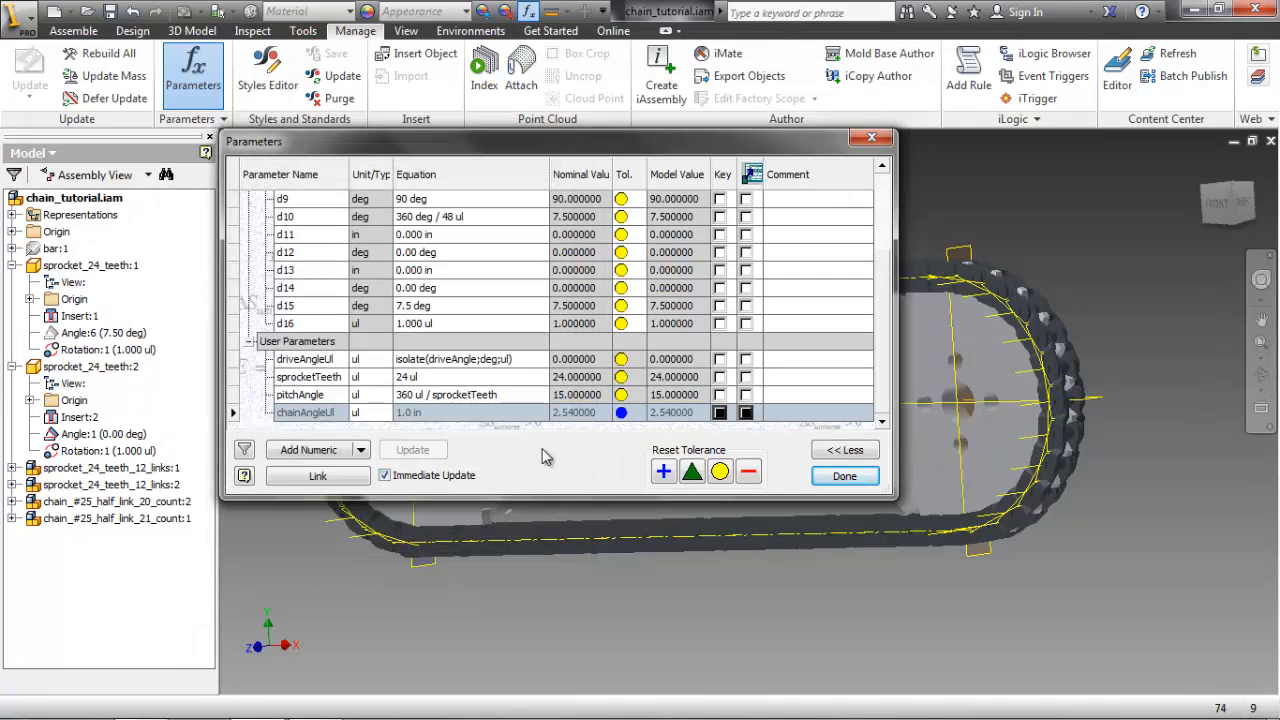
left_click(524, 413)
type("(")
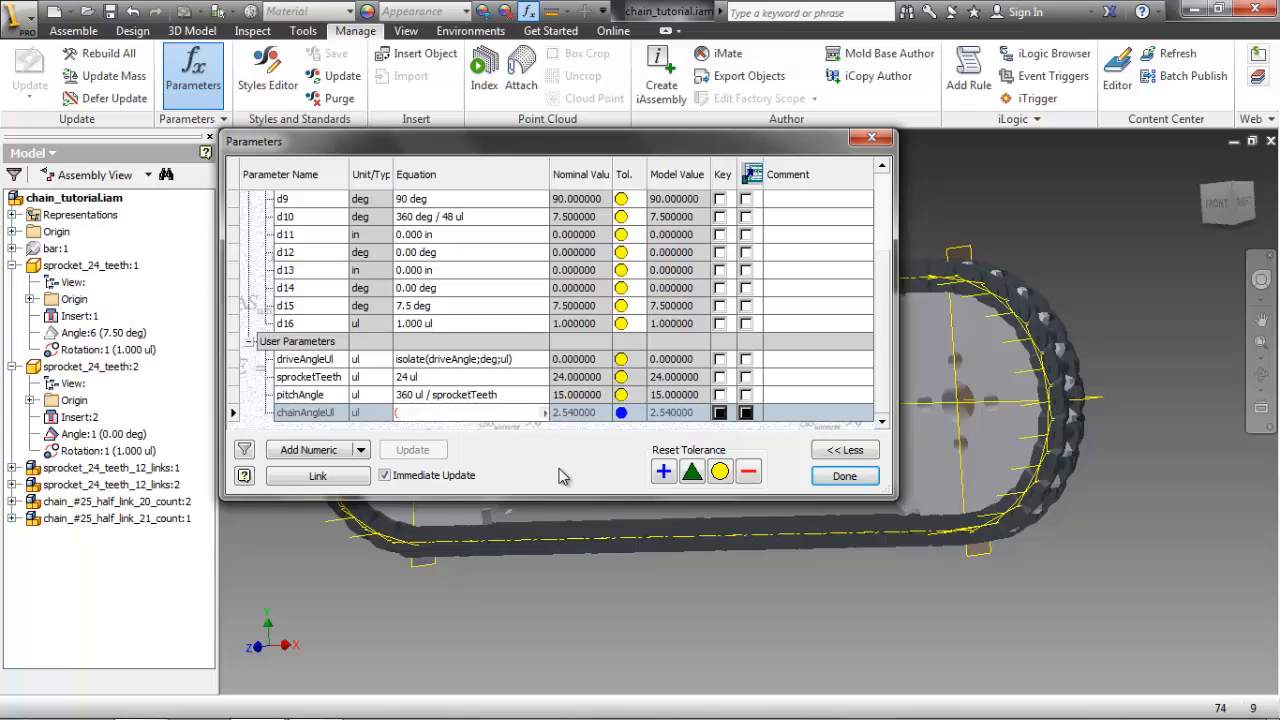
type("driveAngle%pitchAngle)")
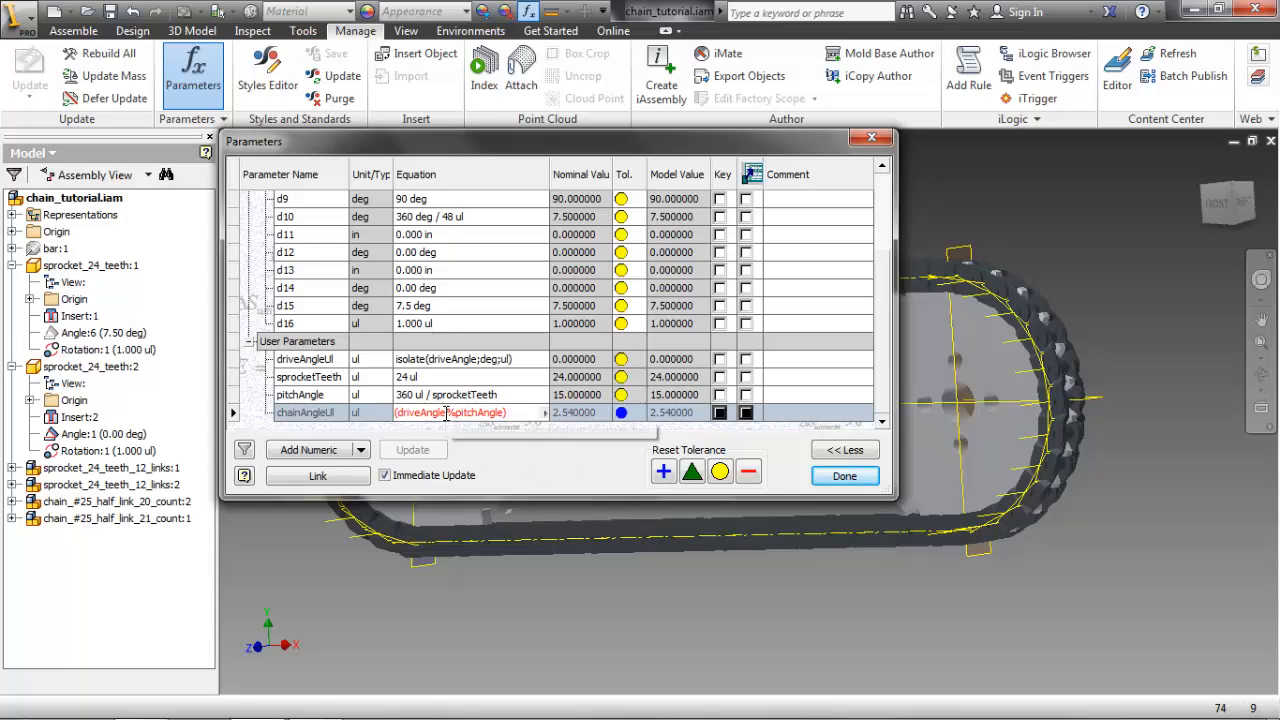
type("Ul")
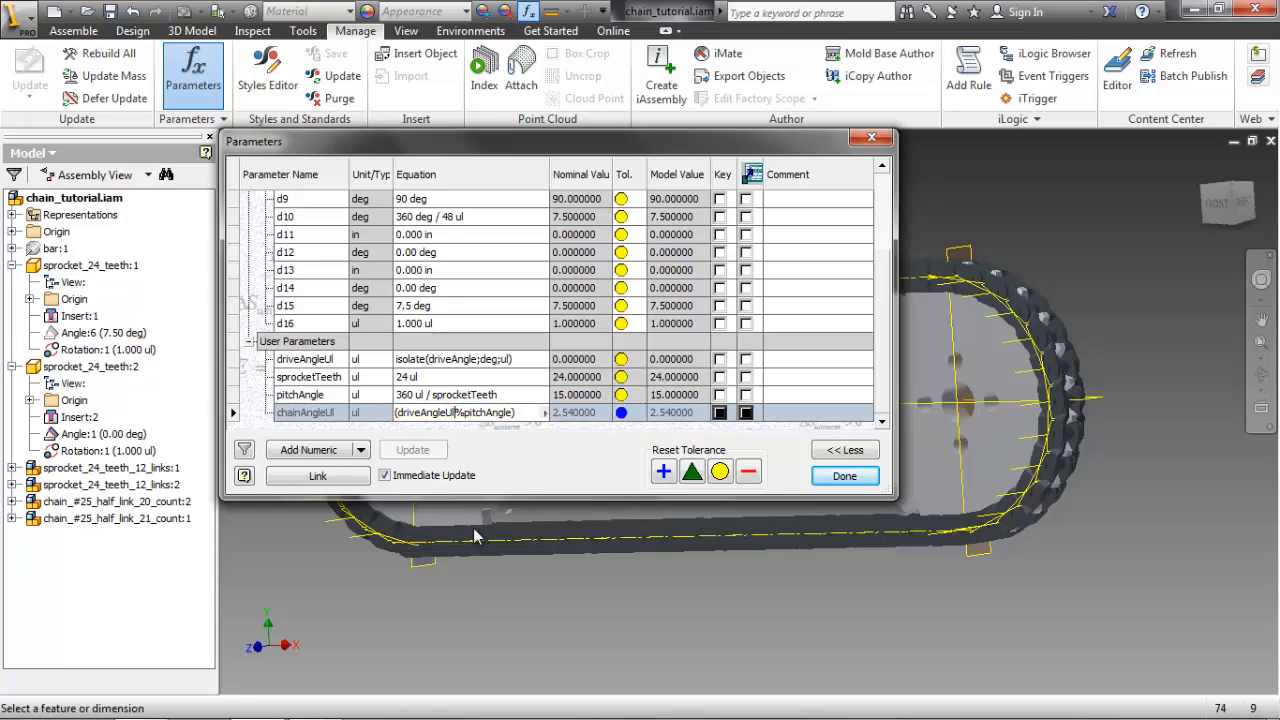
left_click(526, 470)
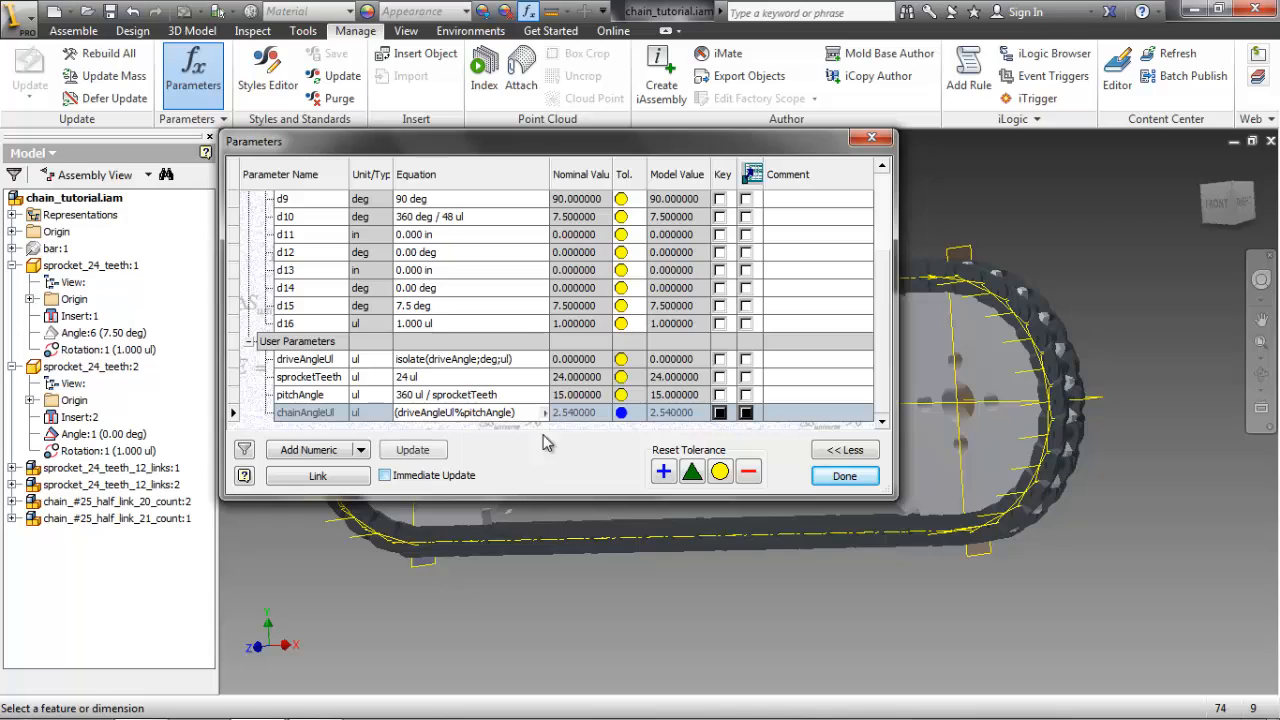
left_click(580, 396)
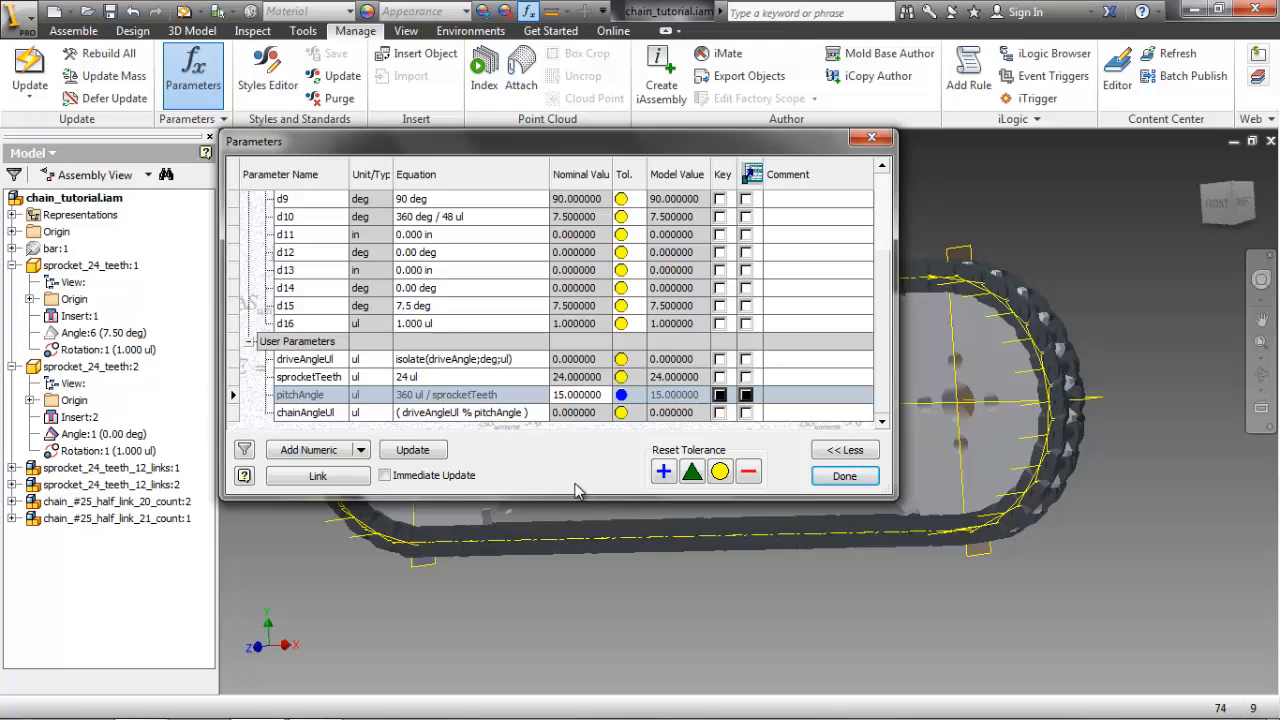
- Add a user parameter chainAngle in degrees with the equation isolate(chainAngleUl;ul;deg)
left_click(334, 450)
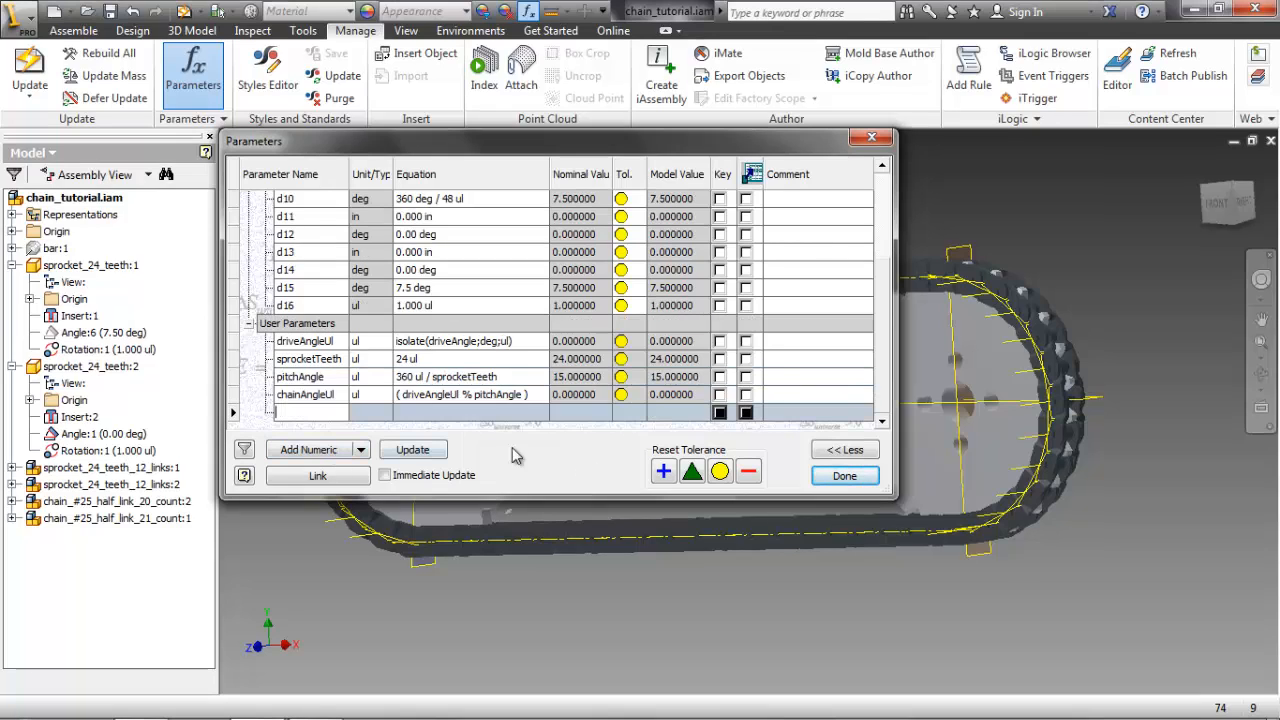
type("chainAngle")
left_click(370, 416)
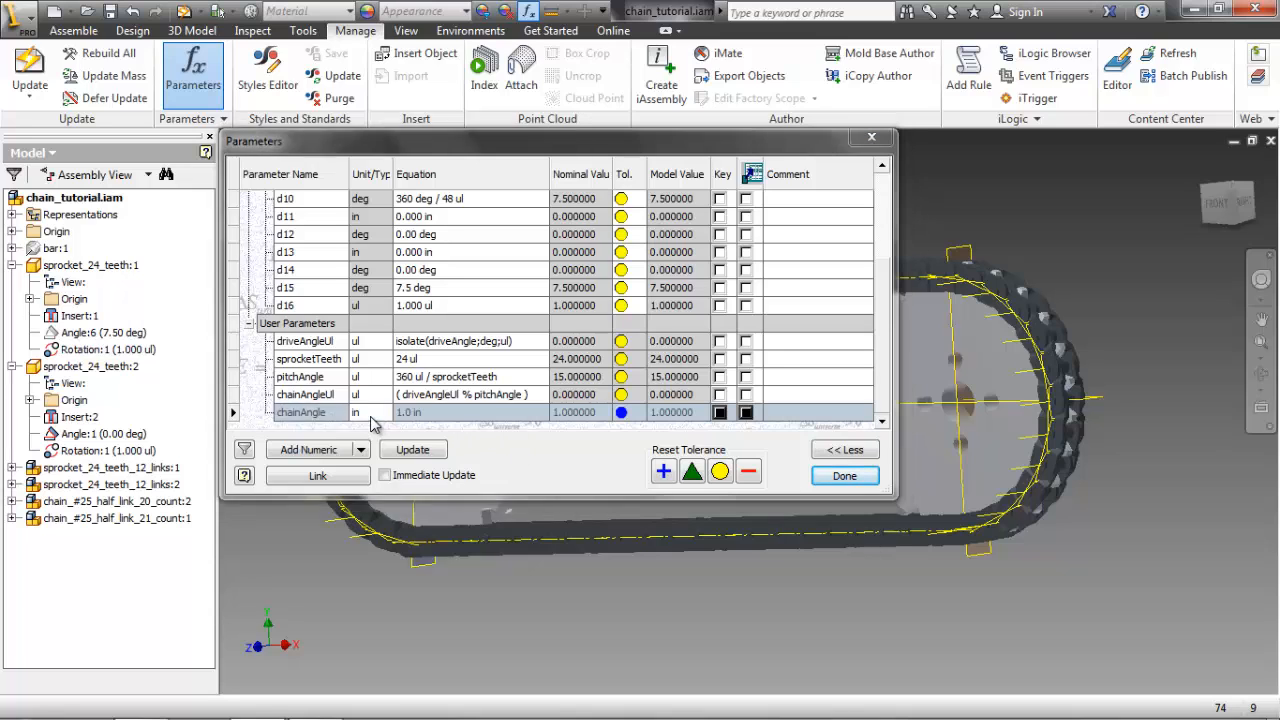
type("deg")
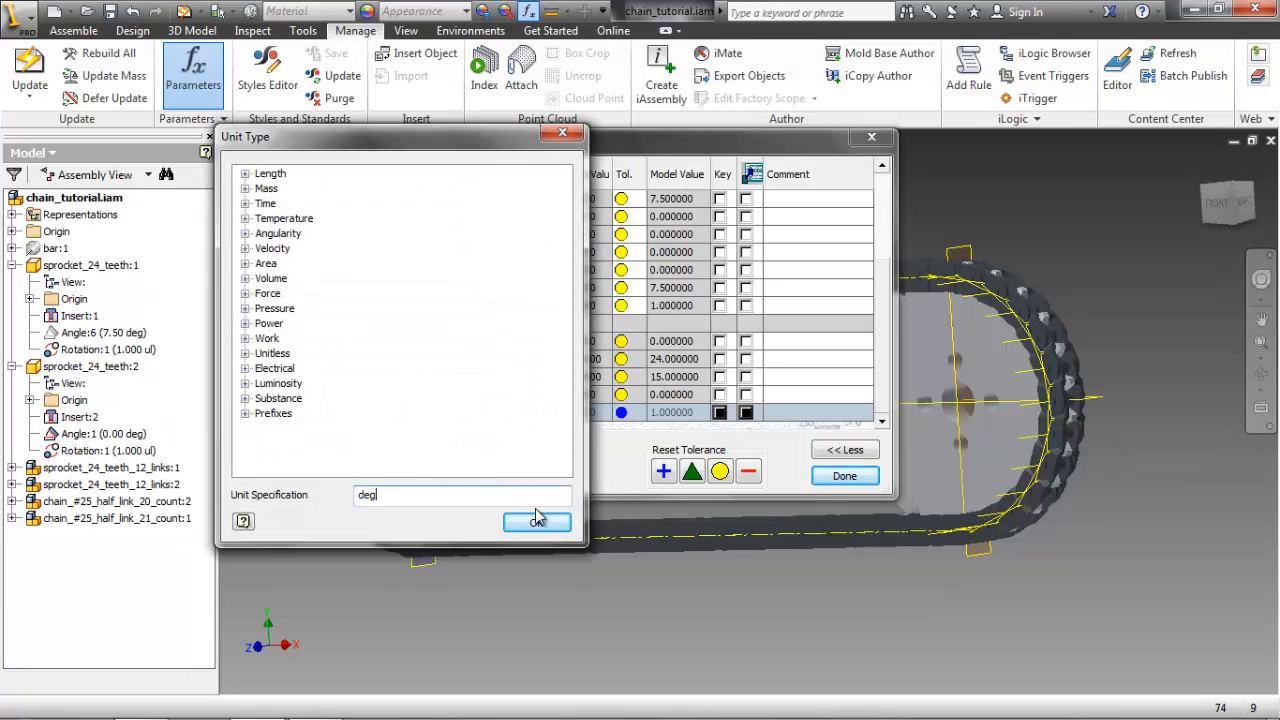
left_click(532, 522)
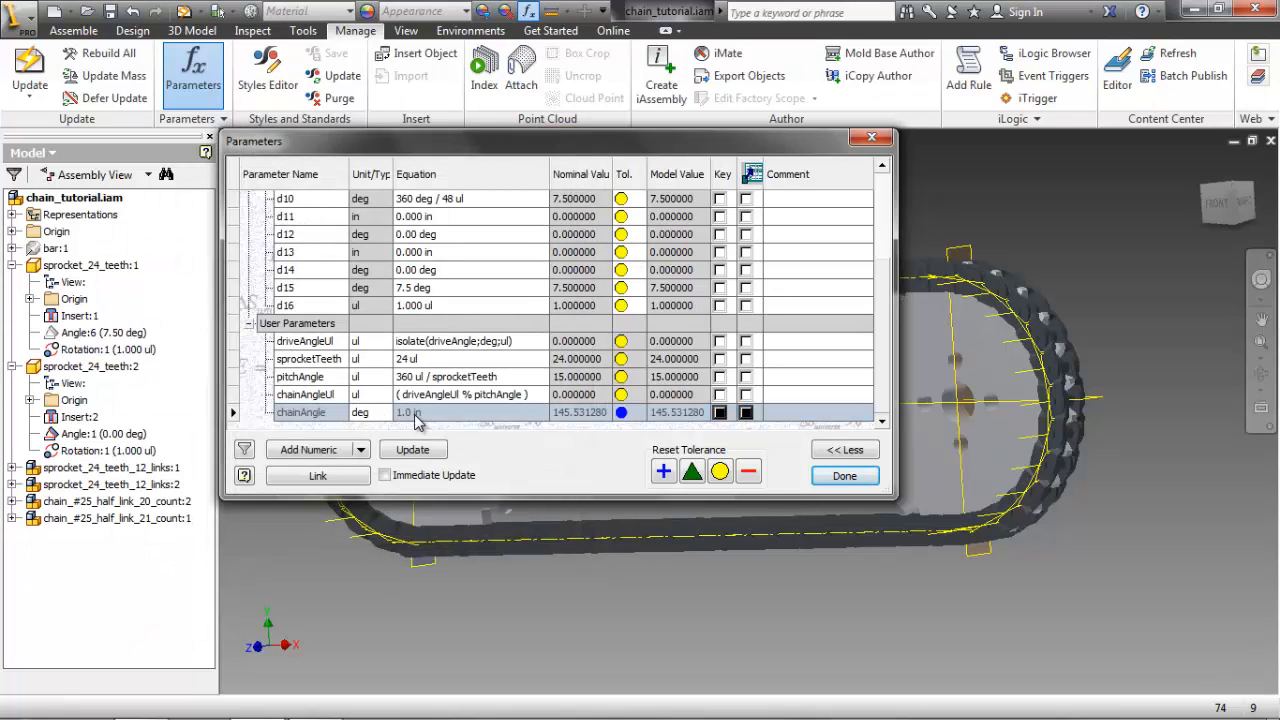
left_click(410, 416)
type("isolate")
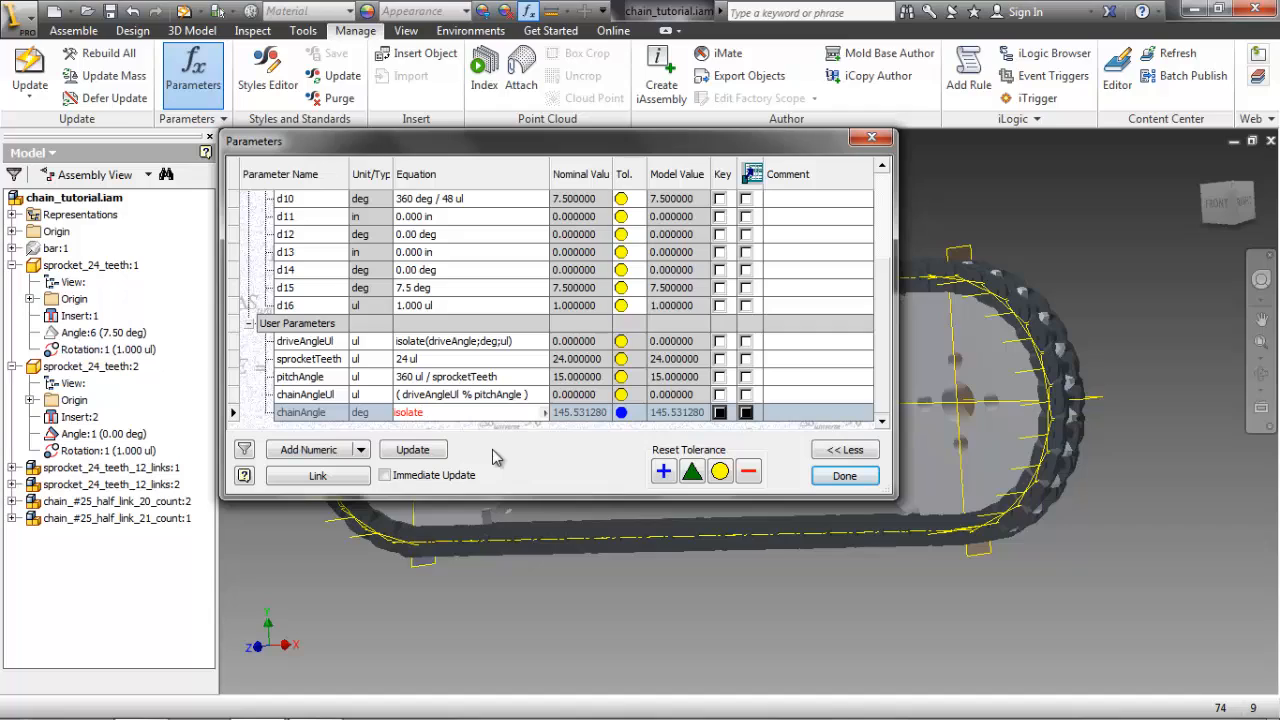
type("(chainAngleUl;ul;deg")
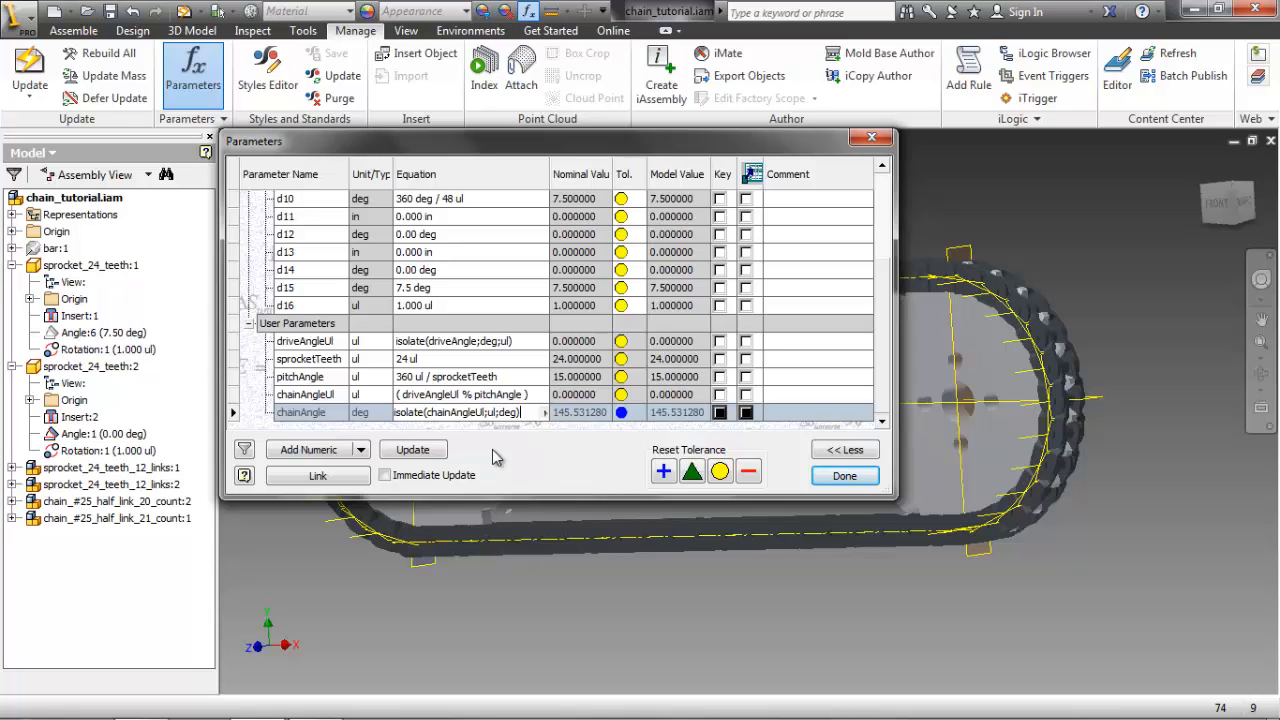
left_click(579, 396)
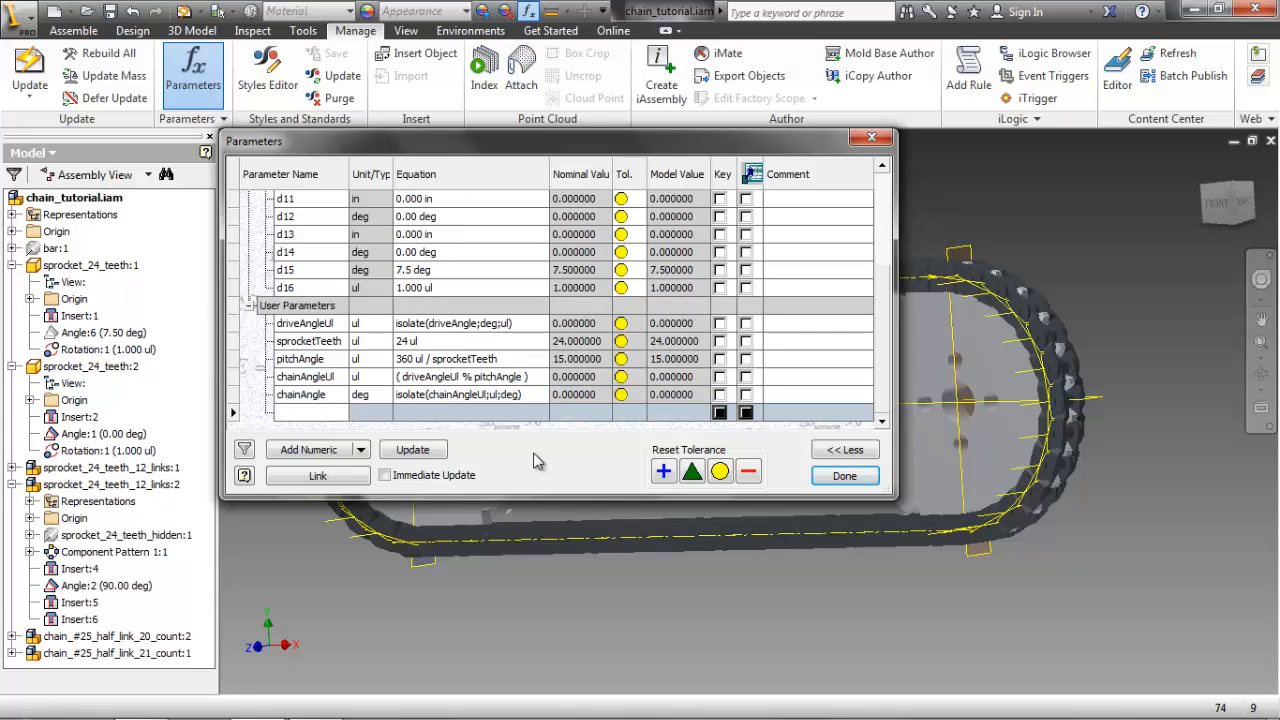
- Add a user parameter sprocketInitial in degrees with a value of 90, and finish editing the parameters
type("sprocketInitial")
left_click(370, 413)
type("deg")
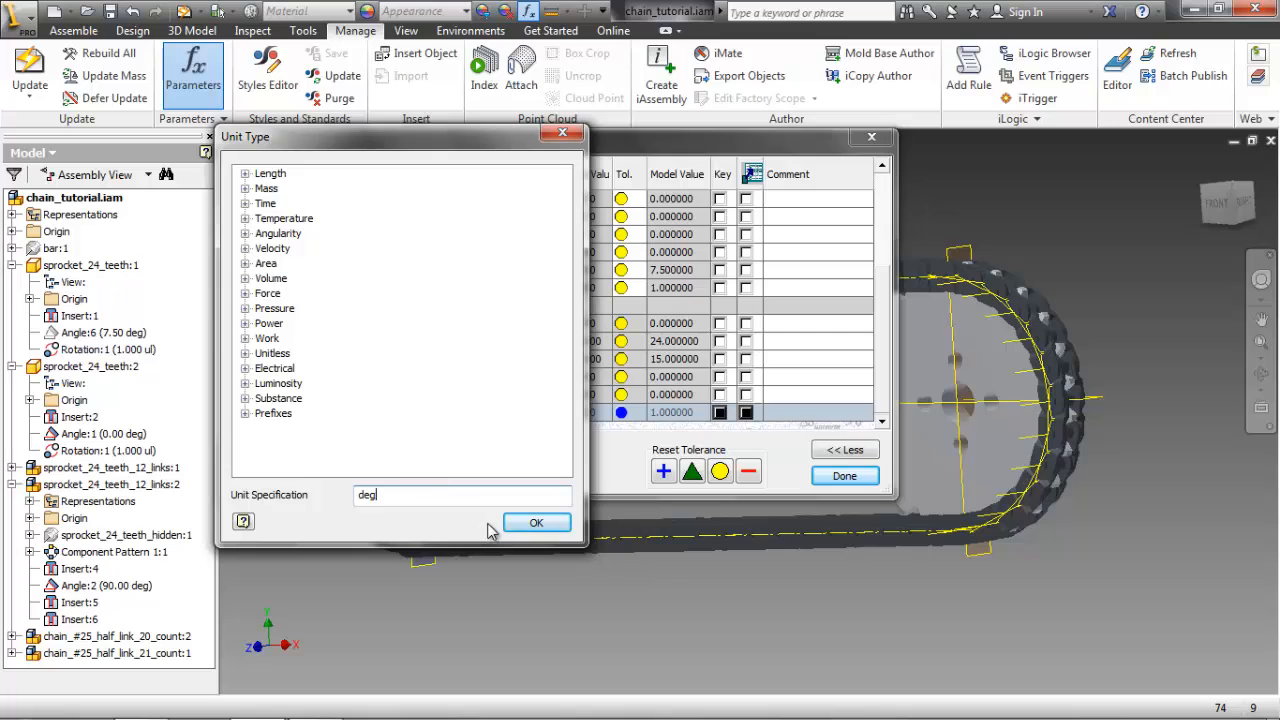
left_click(530, 522)
left_click(470, 412)
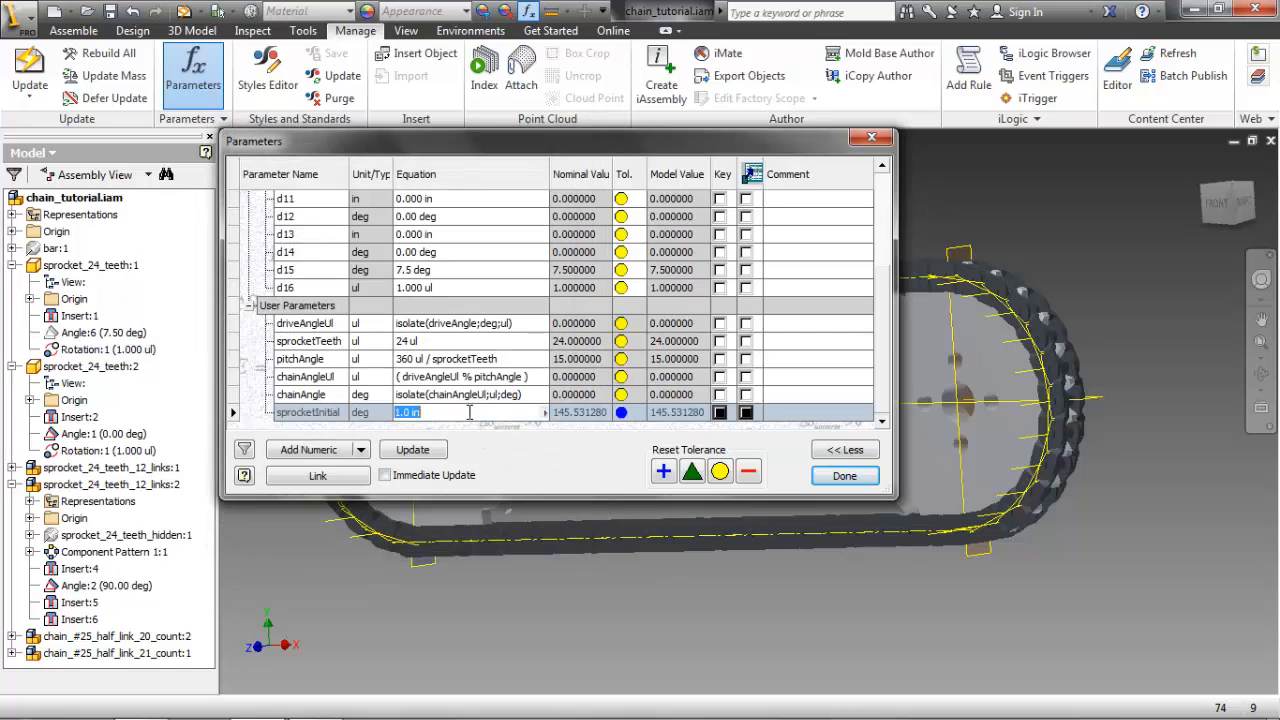
type("90")
key("Return")
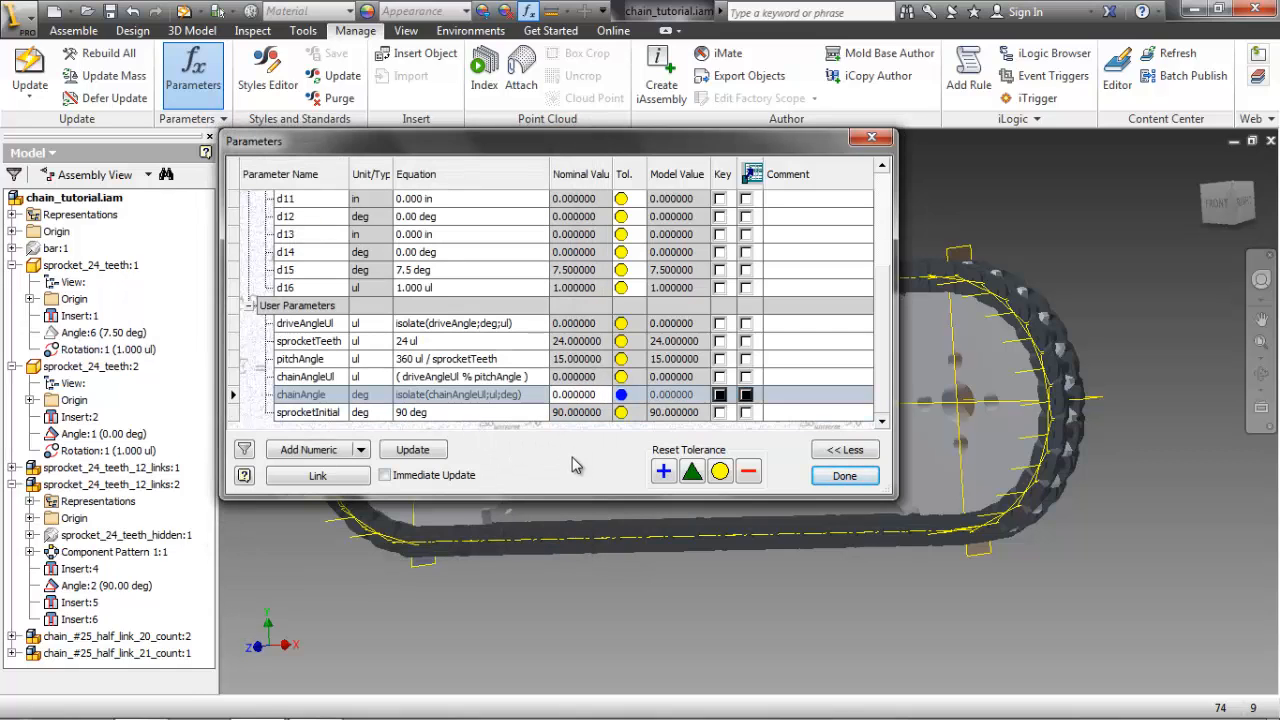
left_click(845, 476)
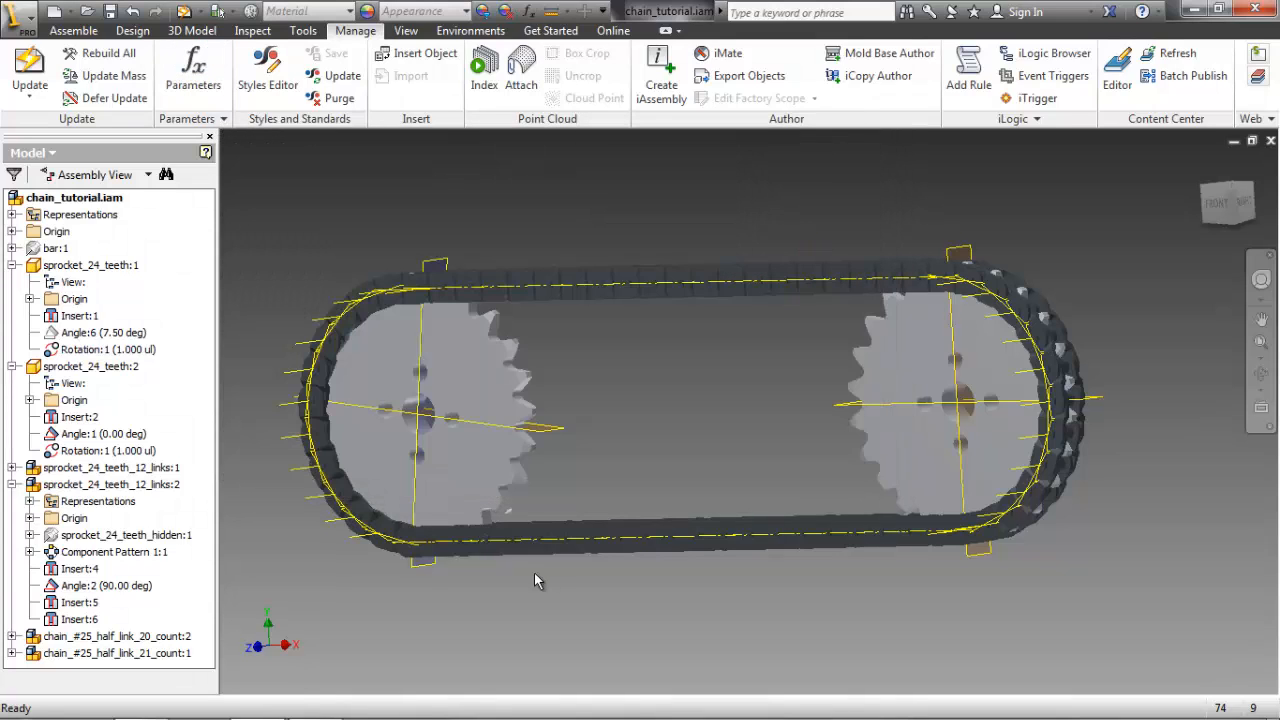
- Set the Angle:2 constraint of sprocket_24_teeth_12_links:2 to the equation sprocketInitial+chainAngle
left_click(150, 588)
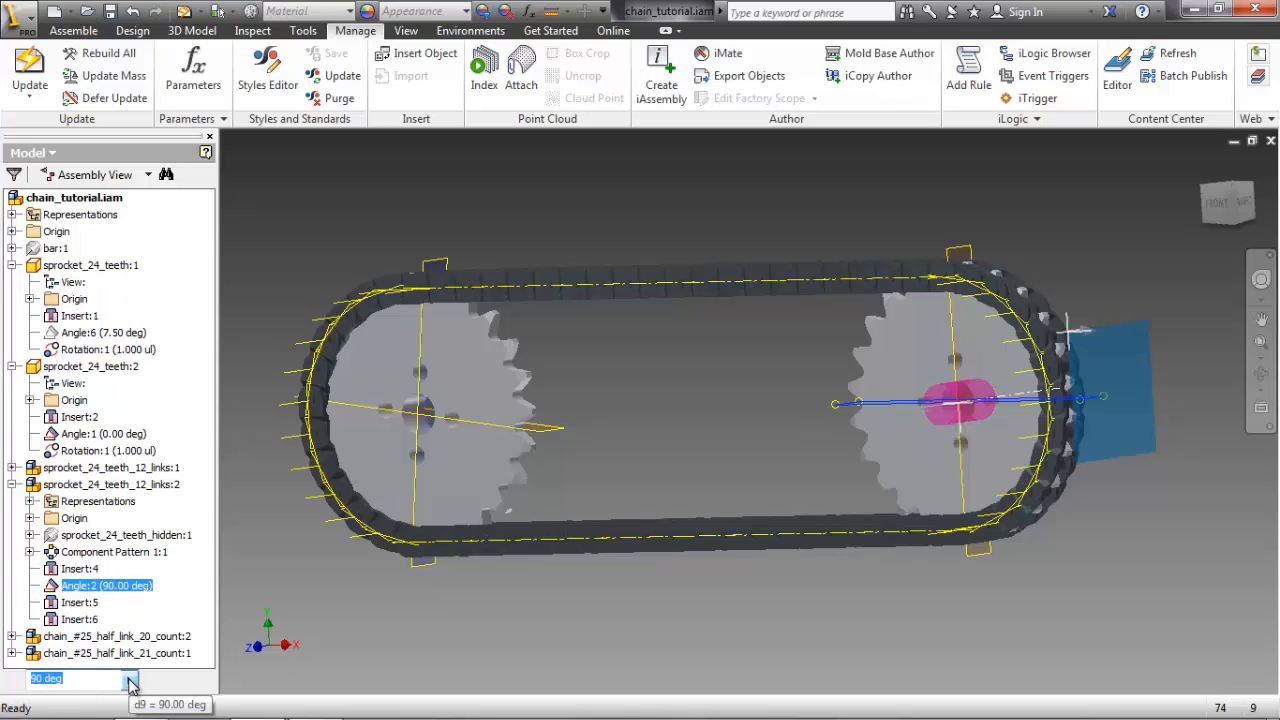
left_click(130, 681)
left_click(197, 592)
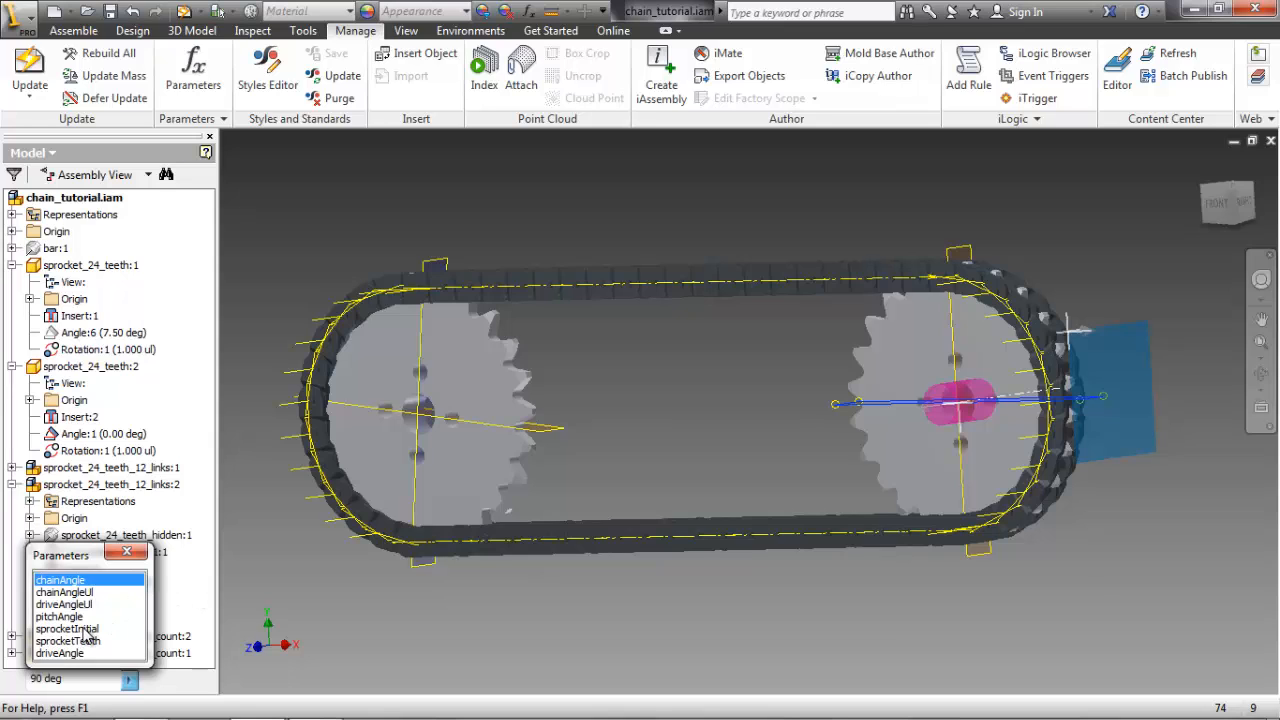
left_click(84, 629)
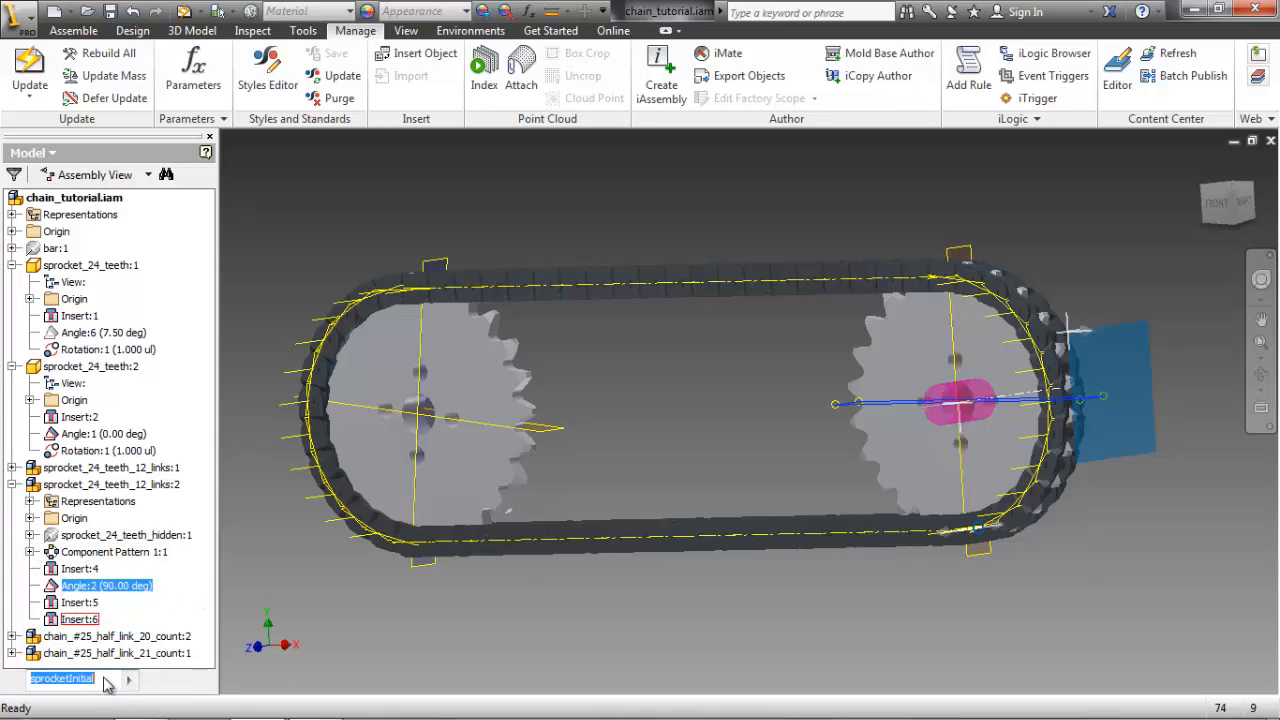
left_click(141, 711)
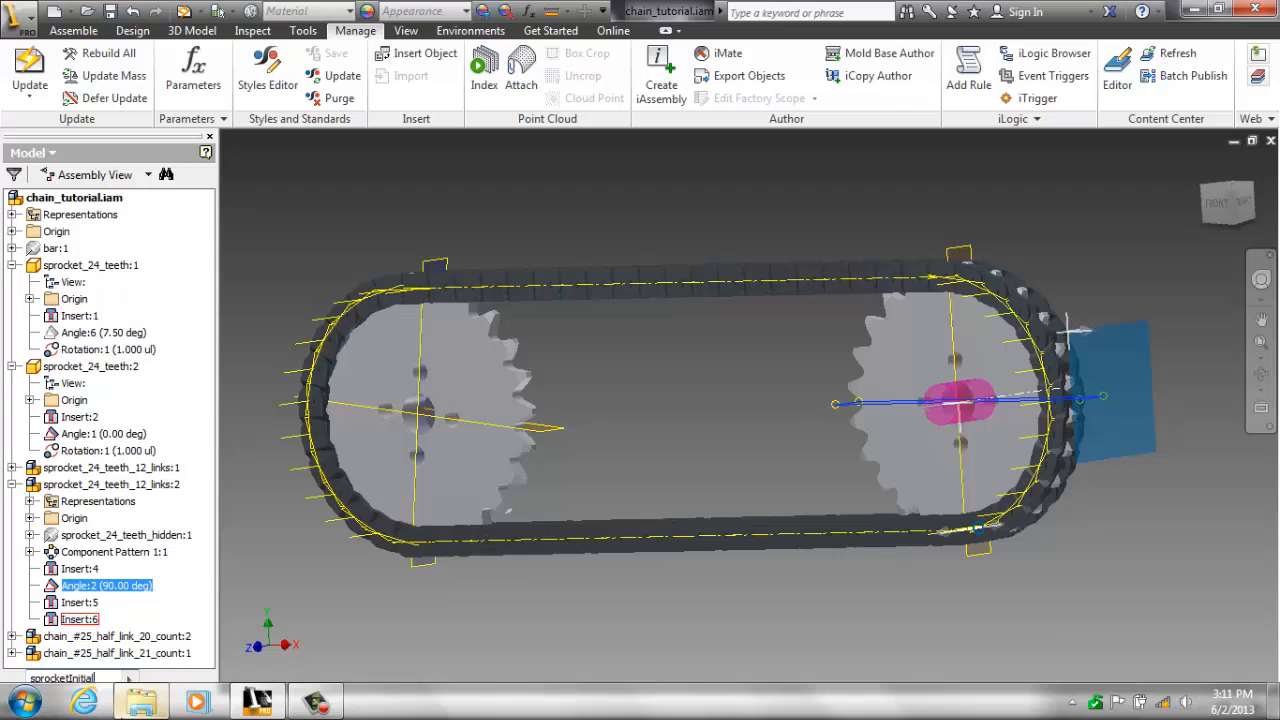
type("+")
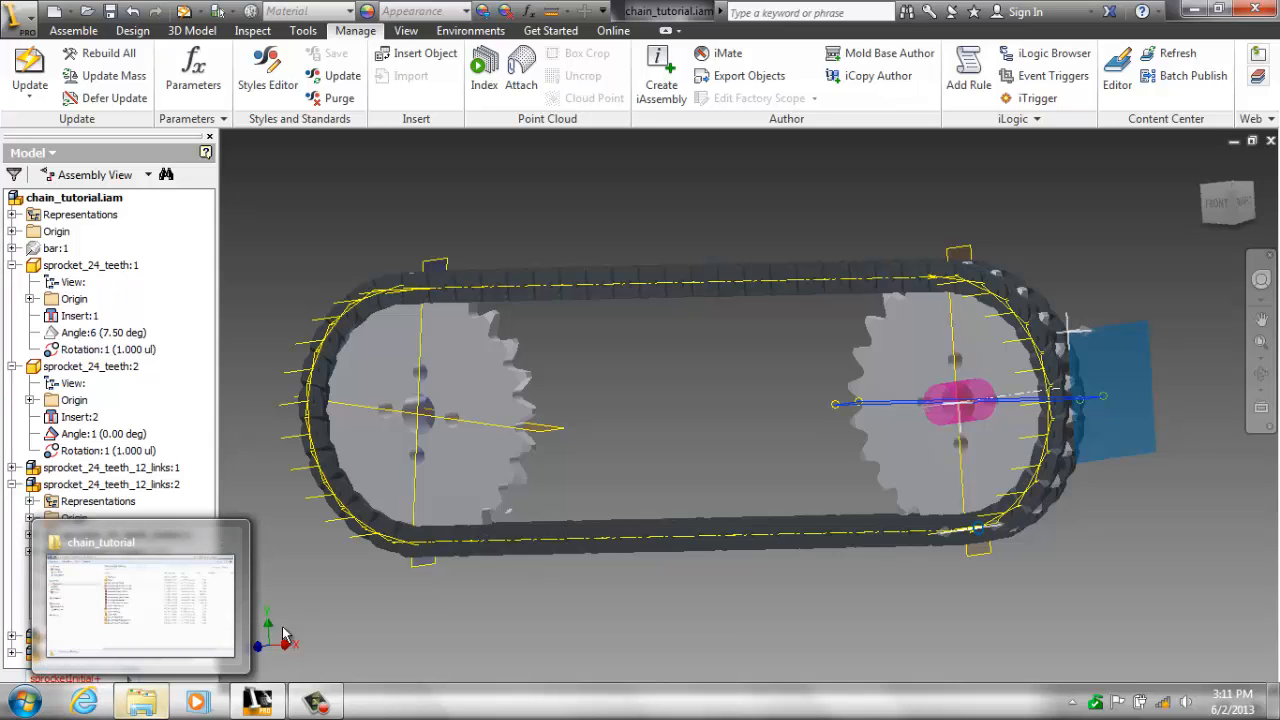
type("chainAngle")
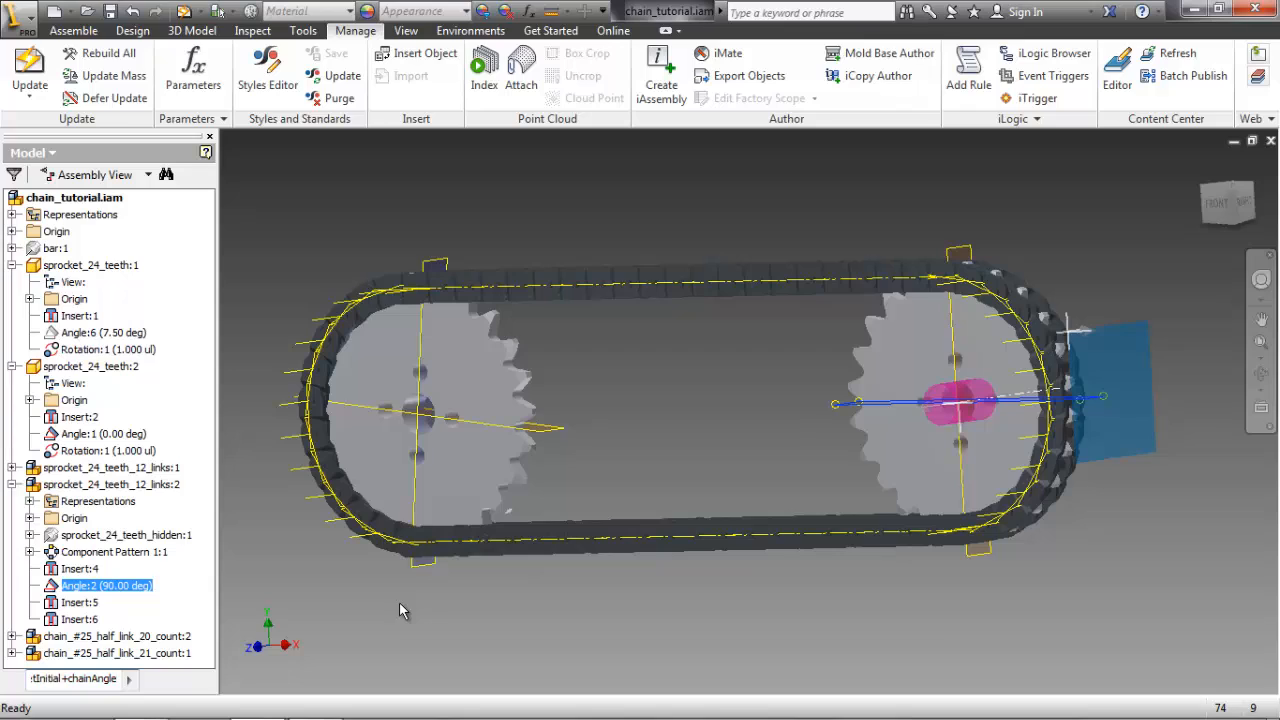
key("Return")
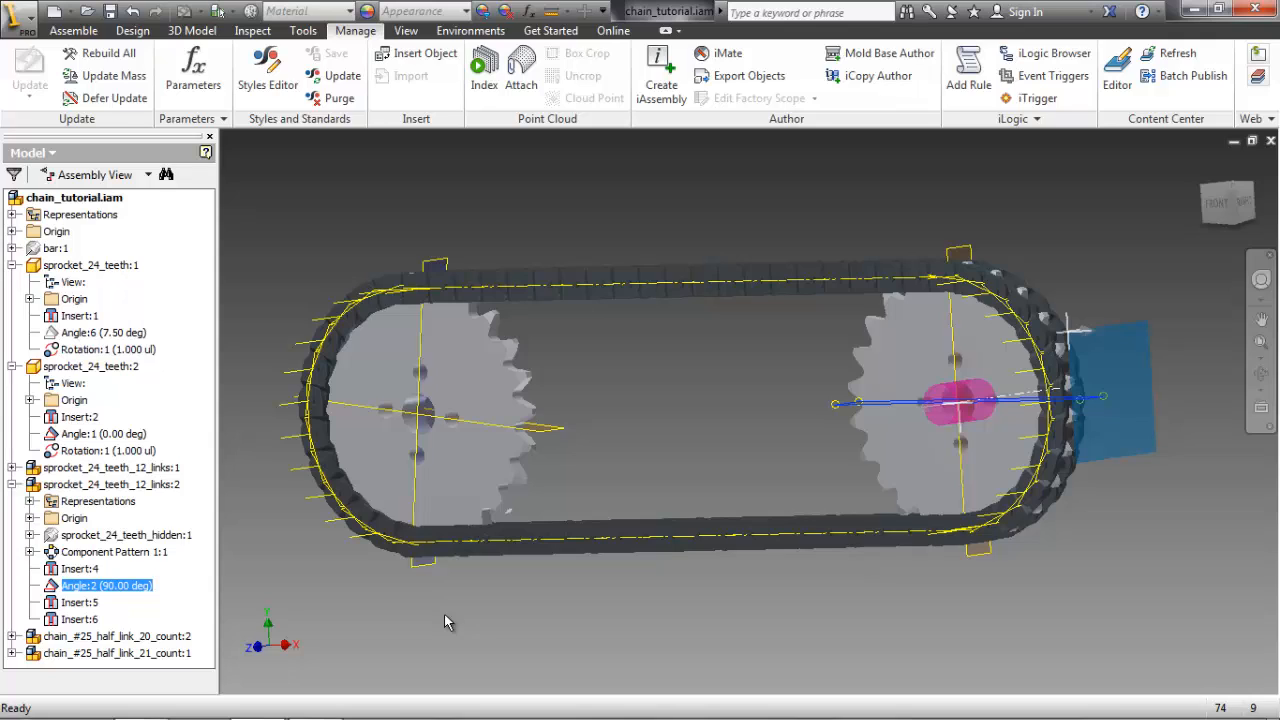
- Rename the Angle:1 constraint of sprocket_24_teeth:2 as drive_angle
left_click(132, 436)
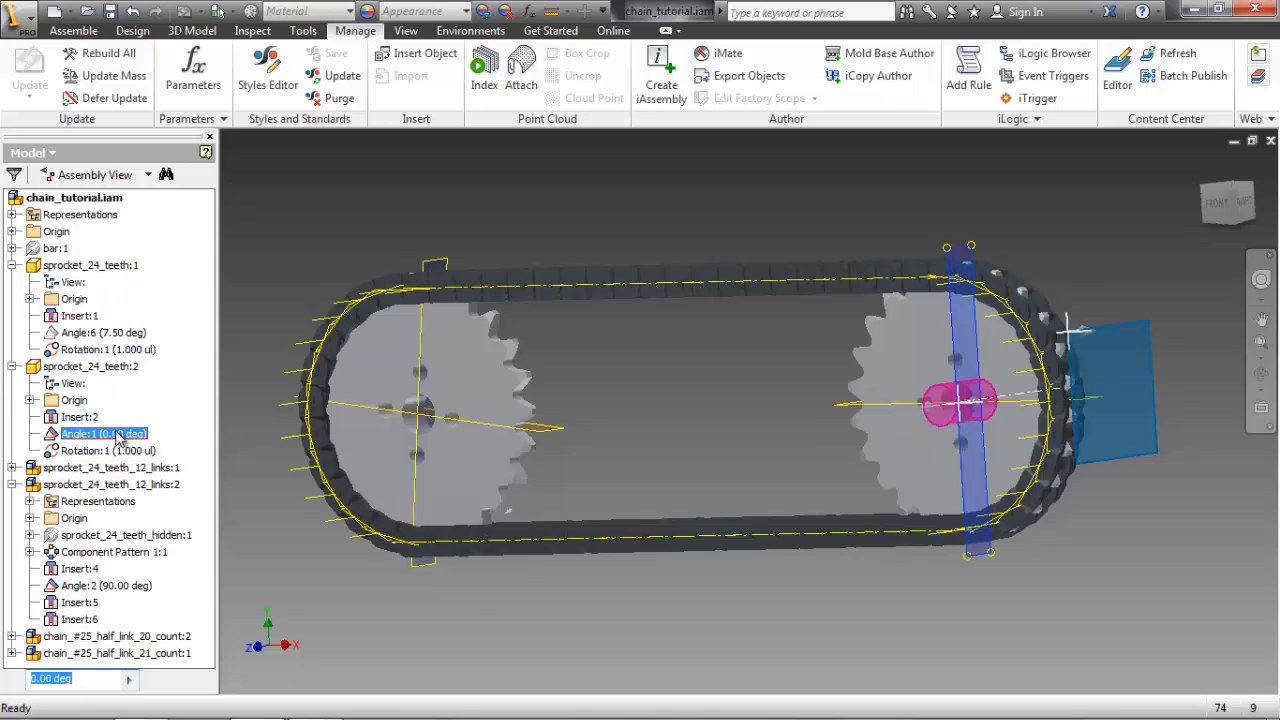
left_click(118, 436)
type("drive_angl")
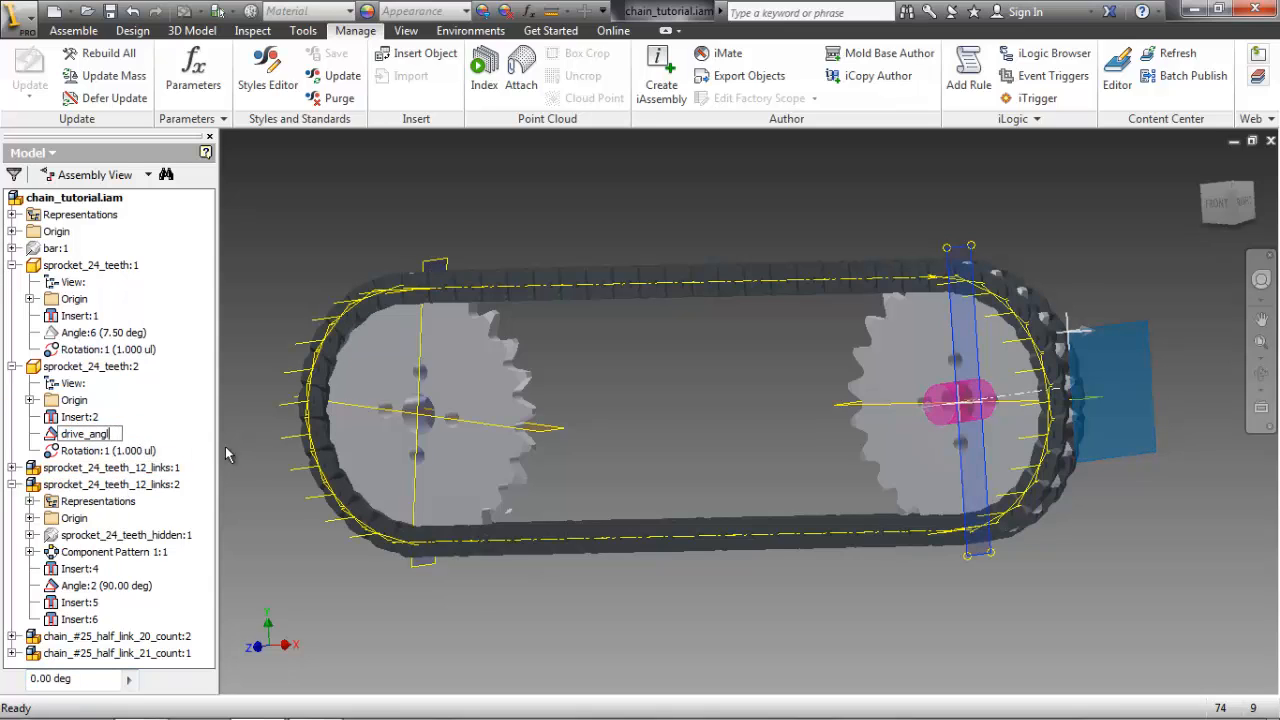
type("e")
- Set the drive_angle constraint of sprocket_24_teeth:2 to 1 deg
left_click(95, 683)
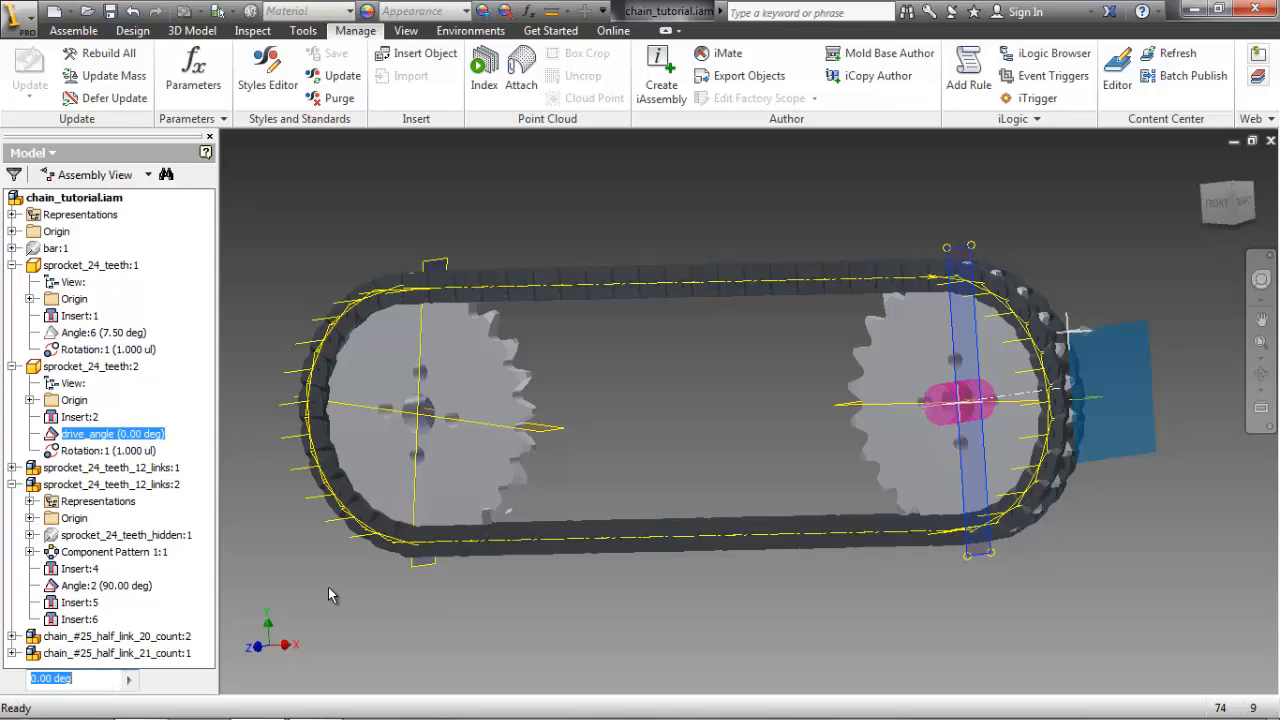
type("1")
key("Return")
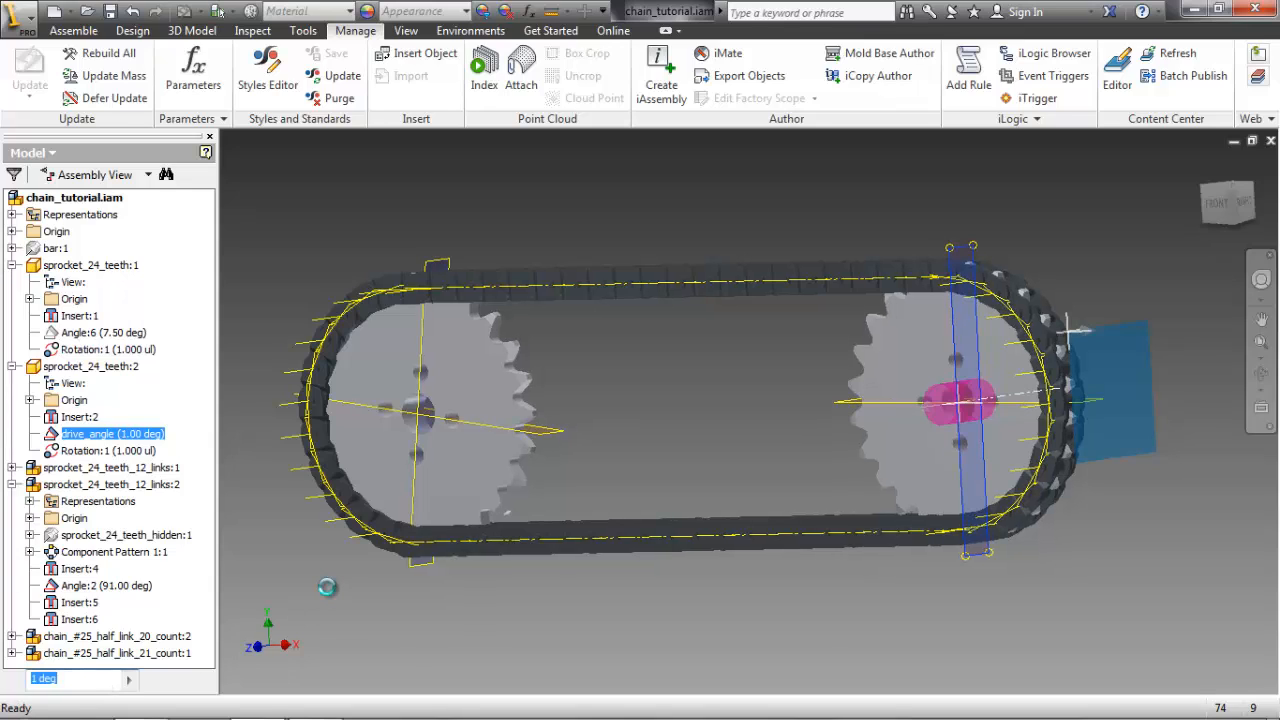
- Step the drive_angle constraint of sprocket_24_teeth:2 from 2 to 16 deg in one-degree increments to test the chain motion
type("2")
key("Return")
type("3")
key("Return")
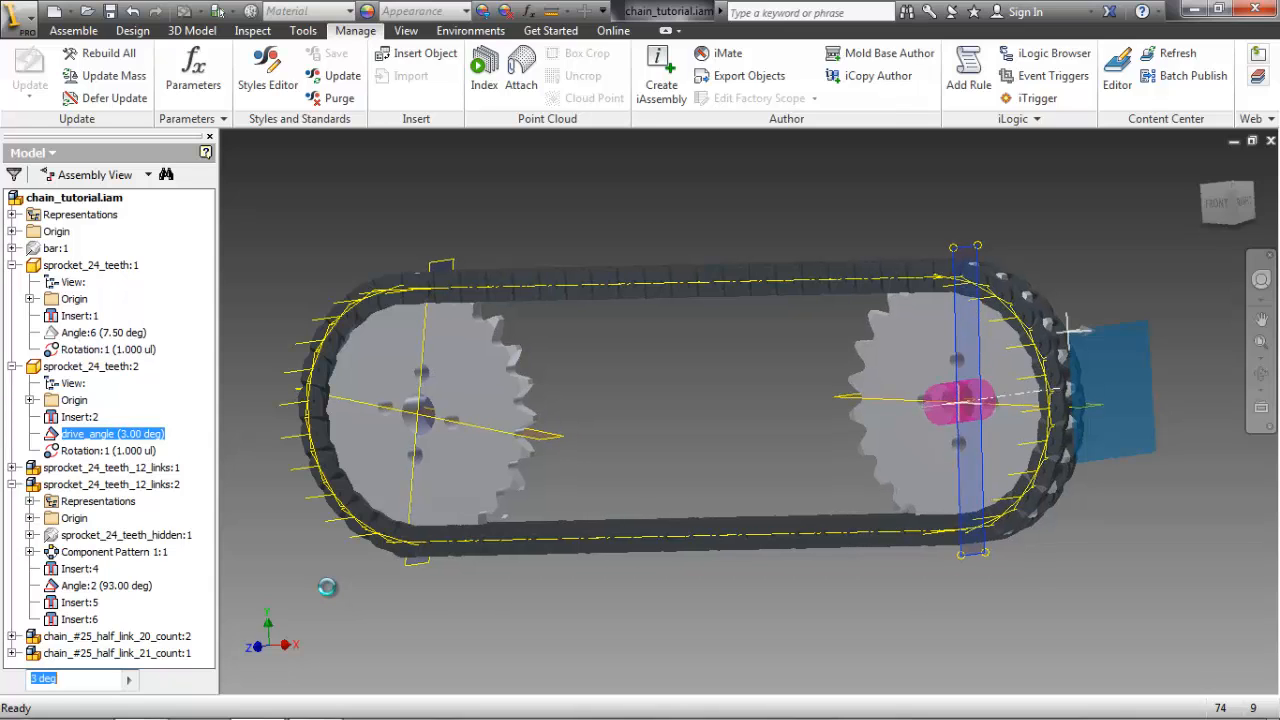
type("4")
key("Return")
type("5")
key("Return")
type("6")
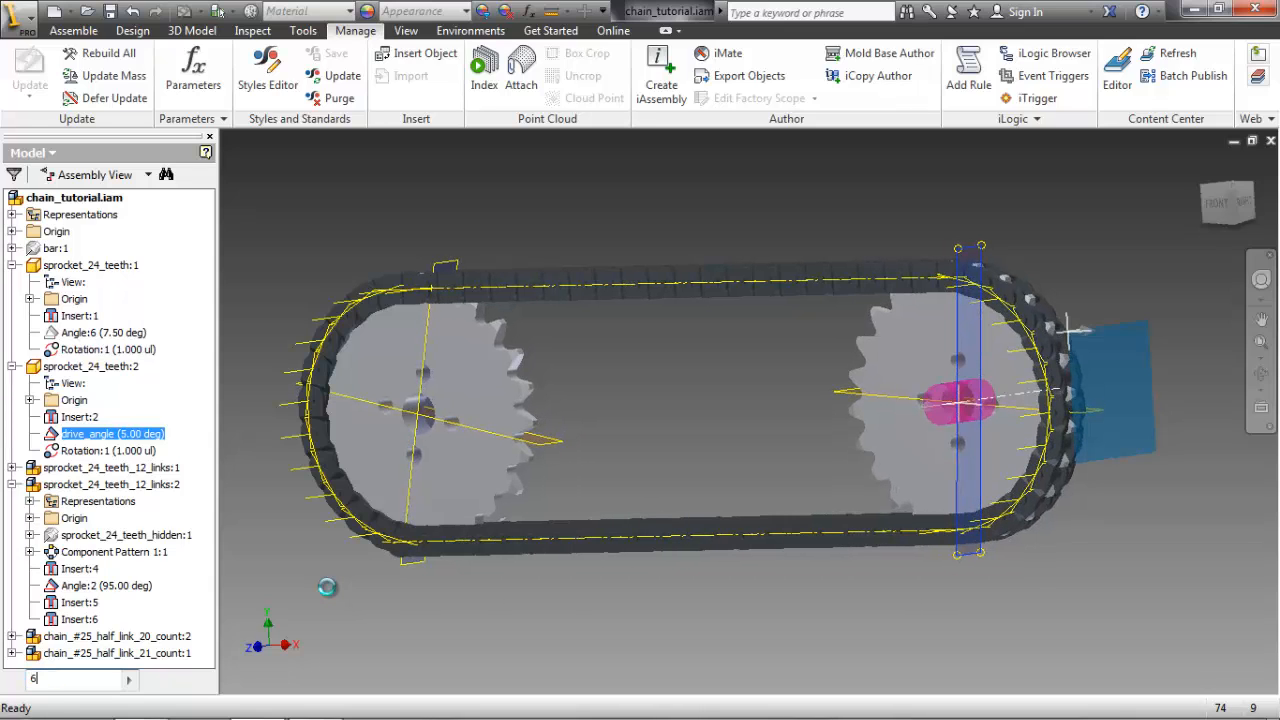
key("Return")
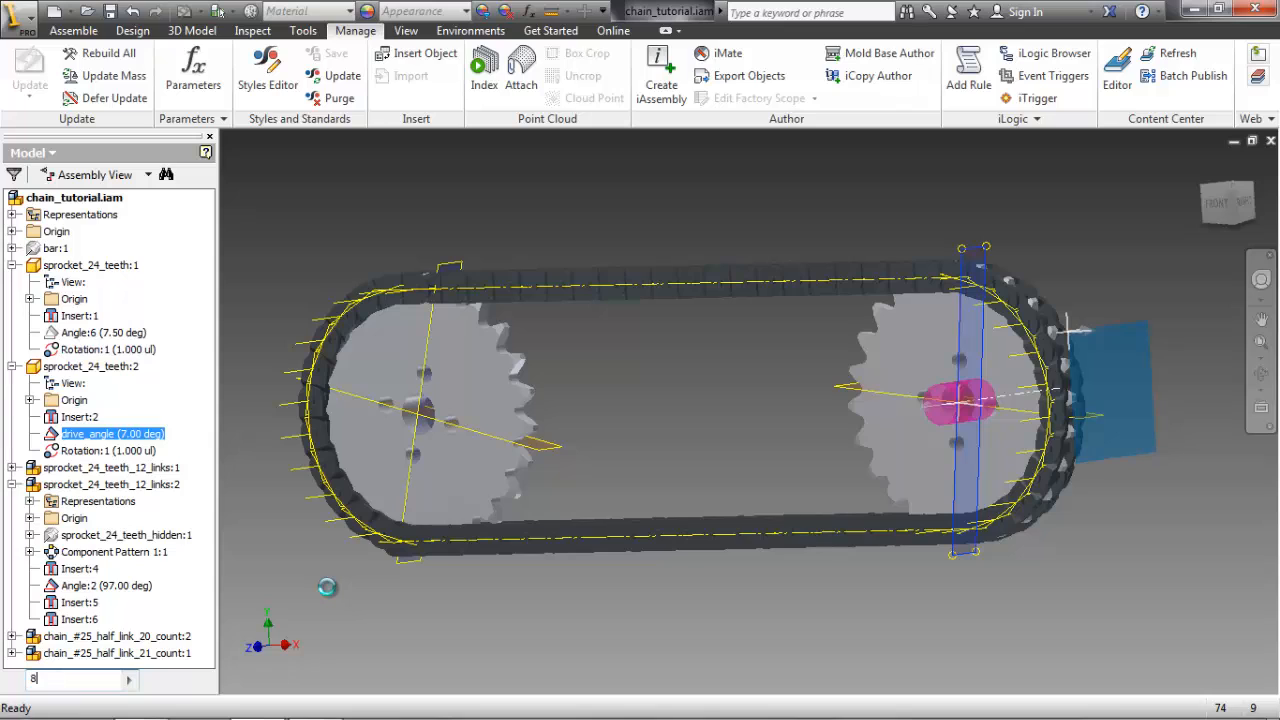
type("1")
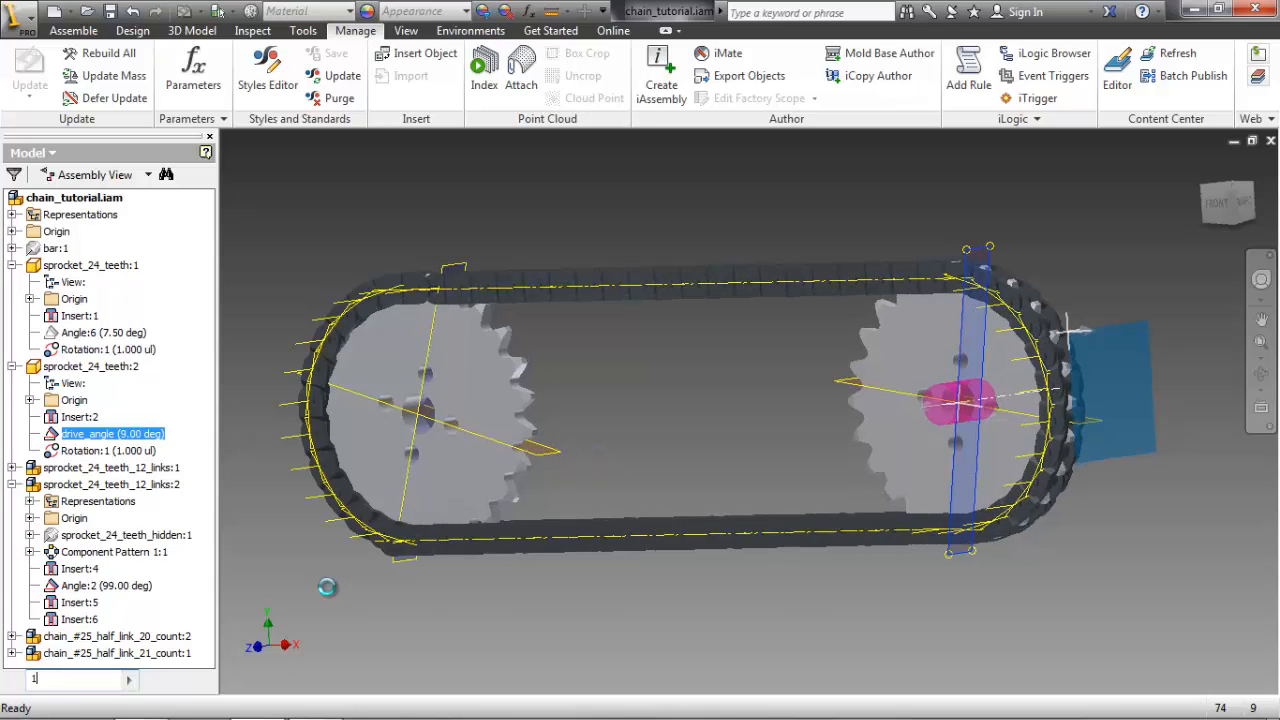
type("0")
key("Return")
type("11")
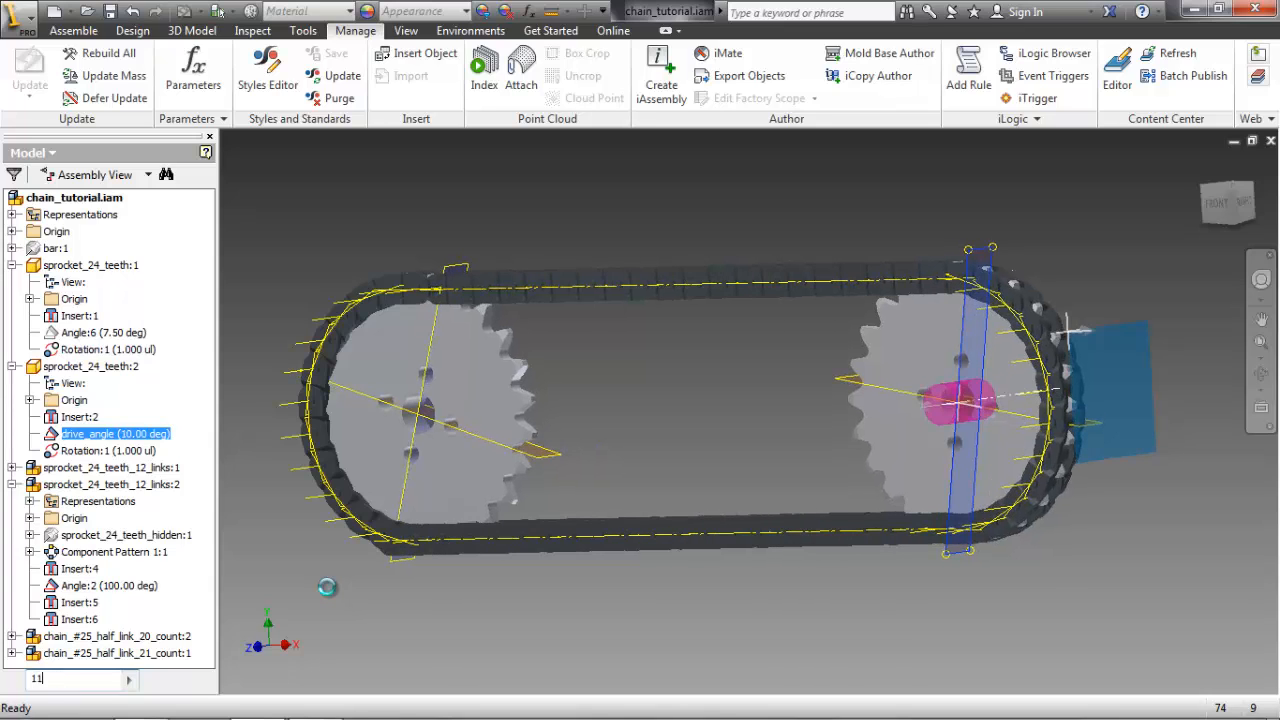
key("Return")
type("12")
key("Return")
type("1")
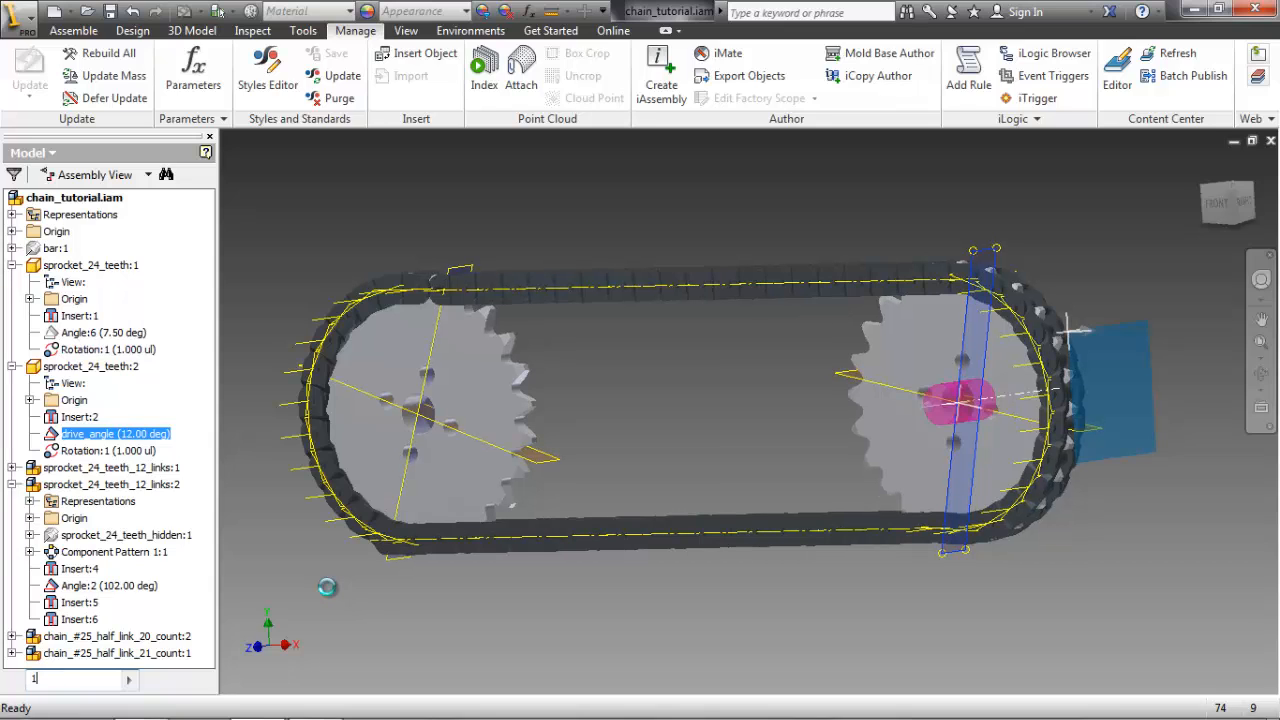
type("3")
key("Return")
type("14")
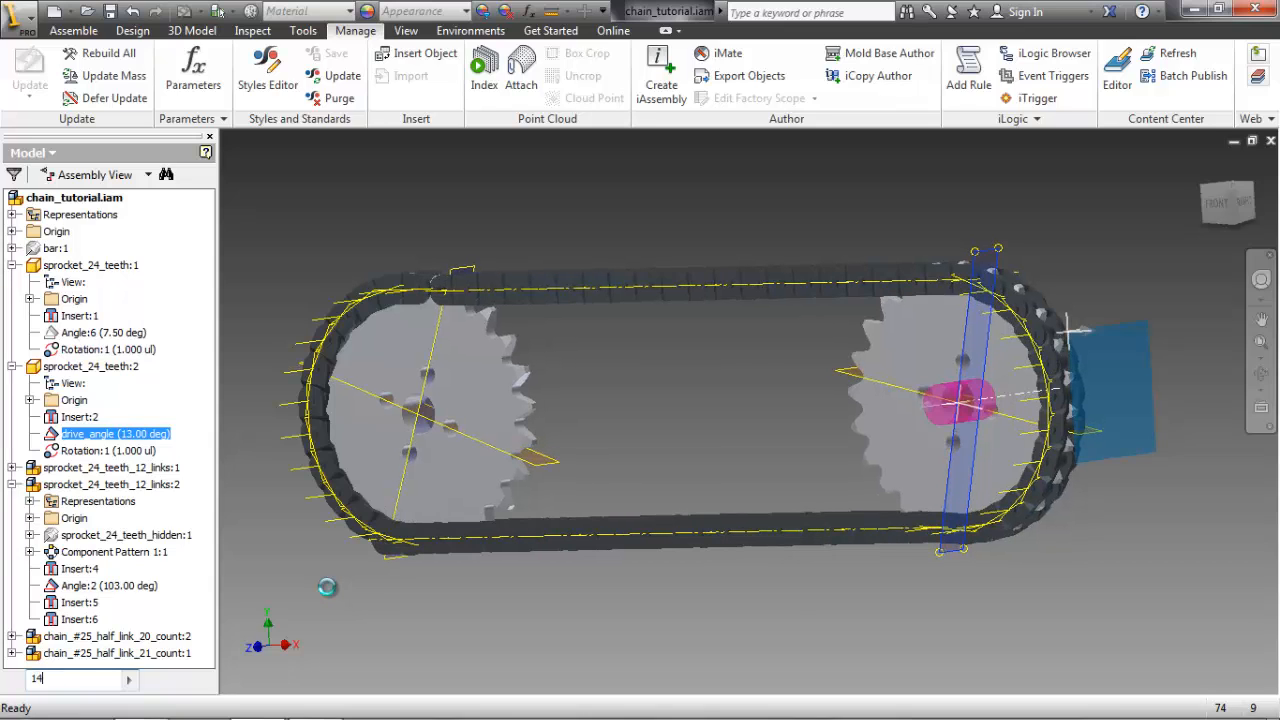
key("Return")
type("15")
key("Return")
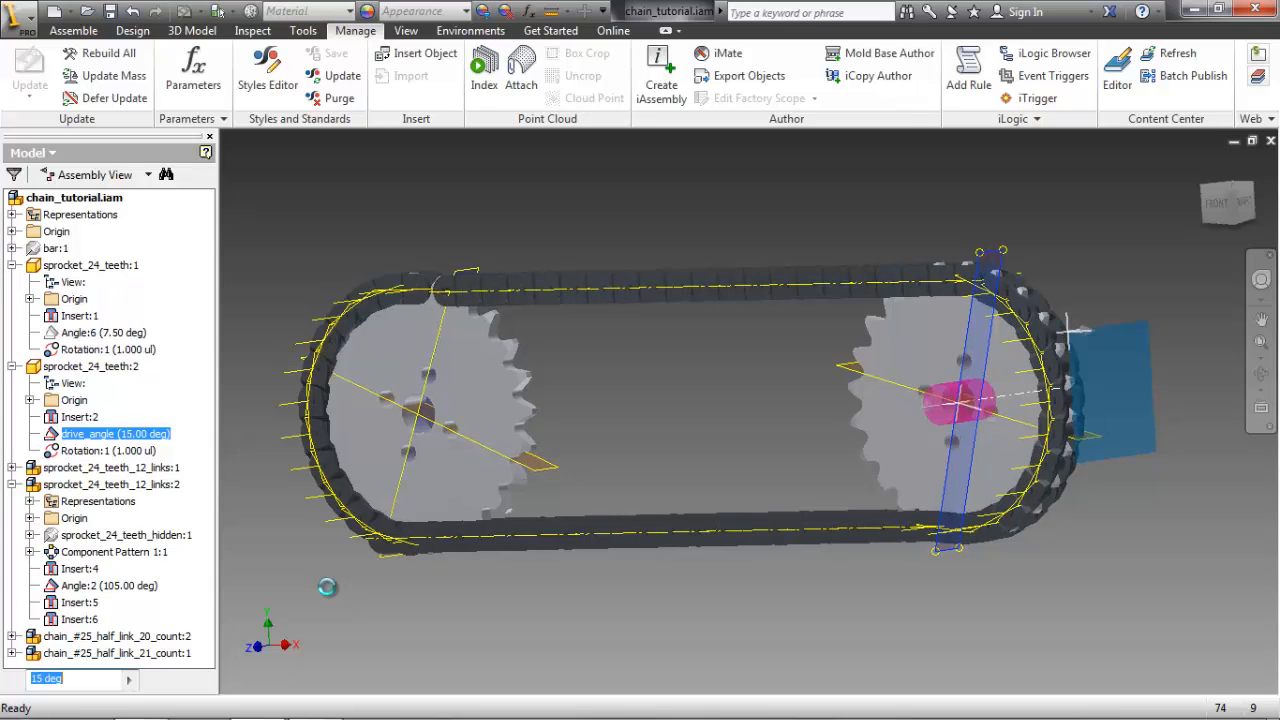
type("16")
key("Return")
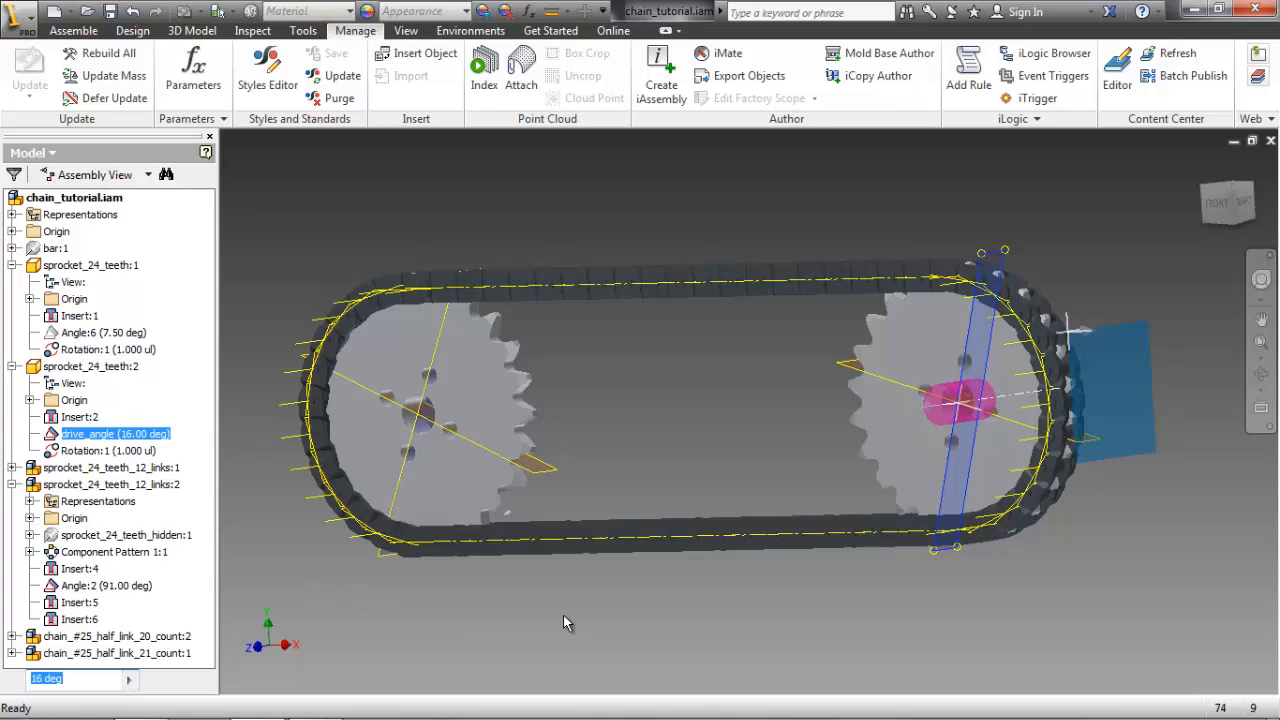
- Suppress the Angle:3 constraint of sprocket_24_teeth_12_links:1
left_click(332, 471)
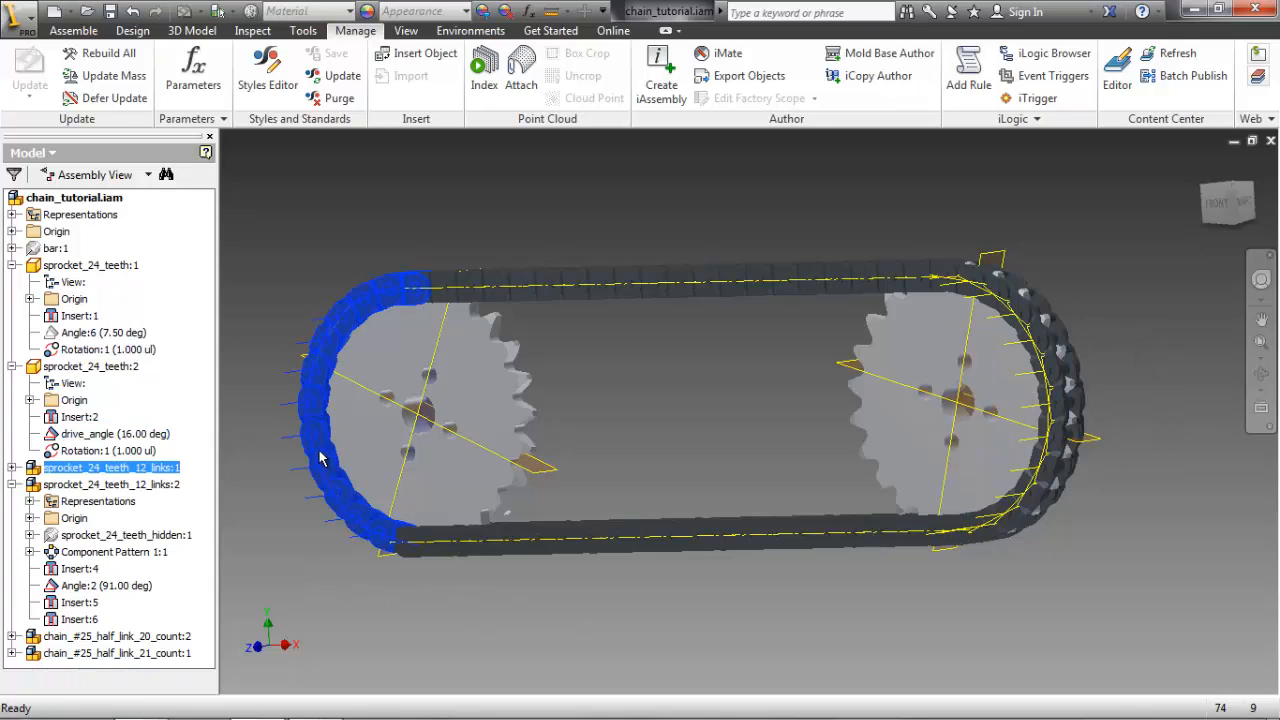
left_click(12, 467)
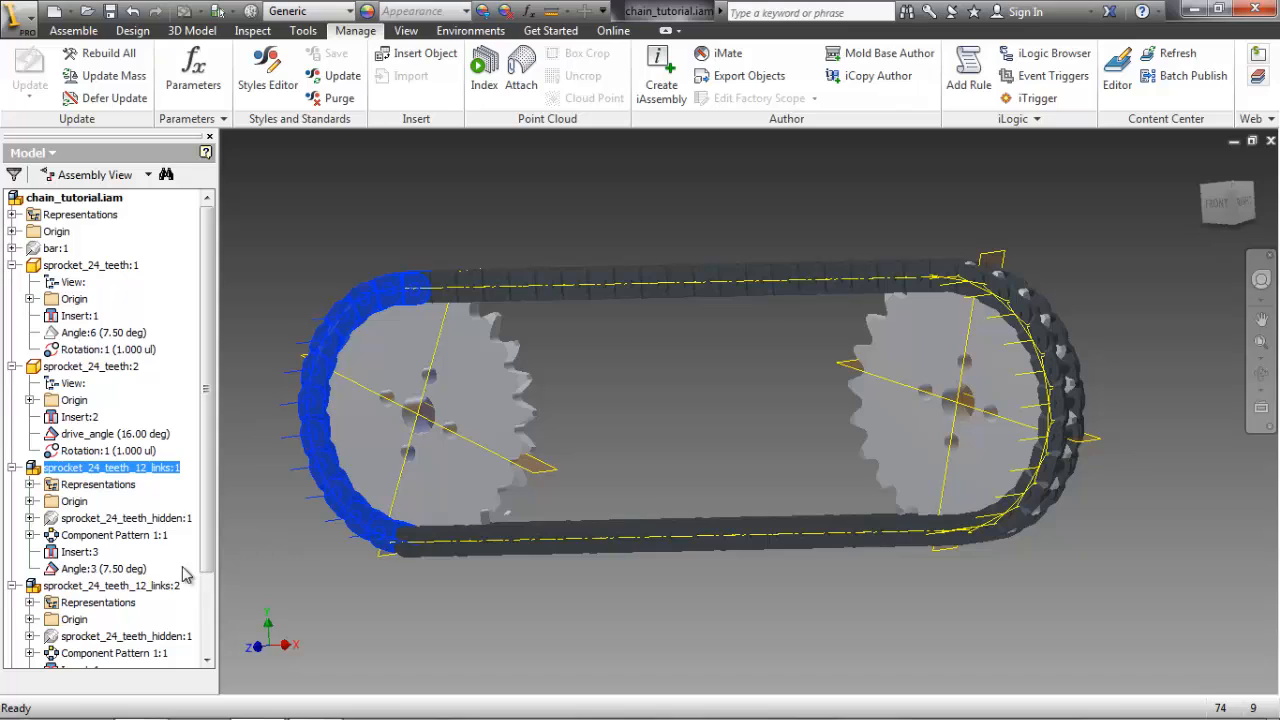
right_click(140, 570)
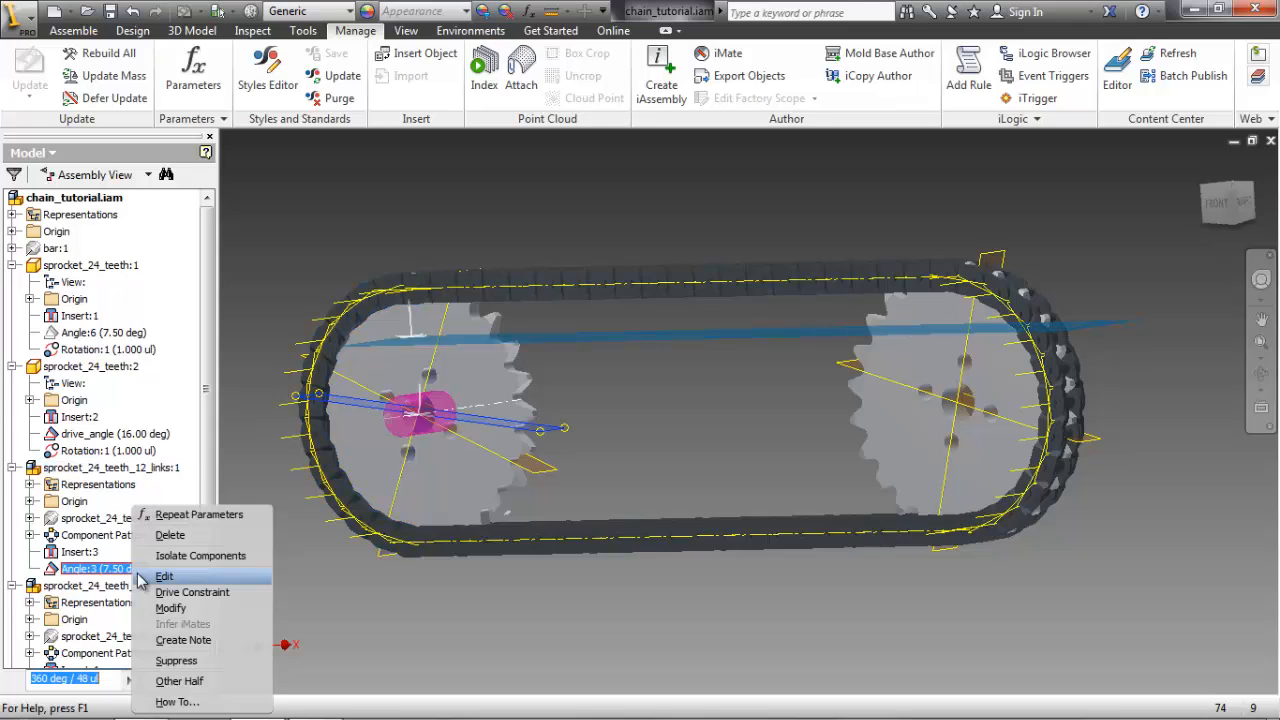
left_click(176, 660)
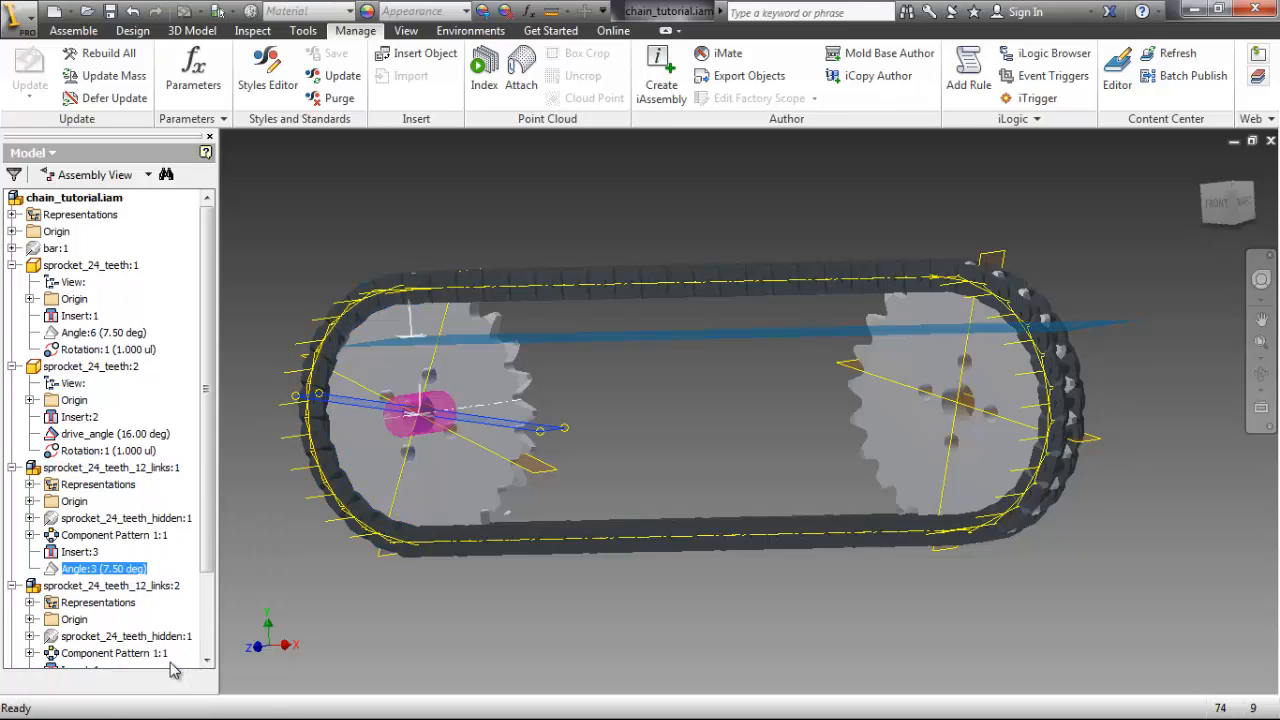
- Hide sprocket_24_teeth:2 and sprocket_24_teeth:1, and save the chain_tutorial assembly
right_click(924, 468)
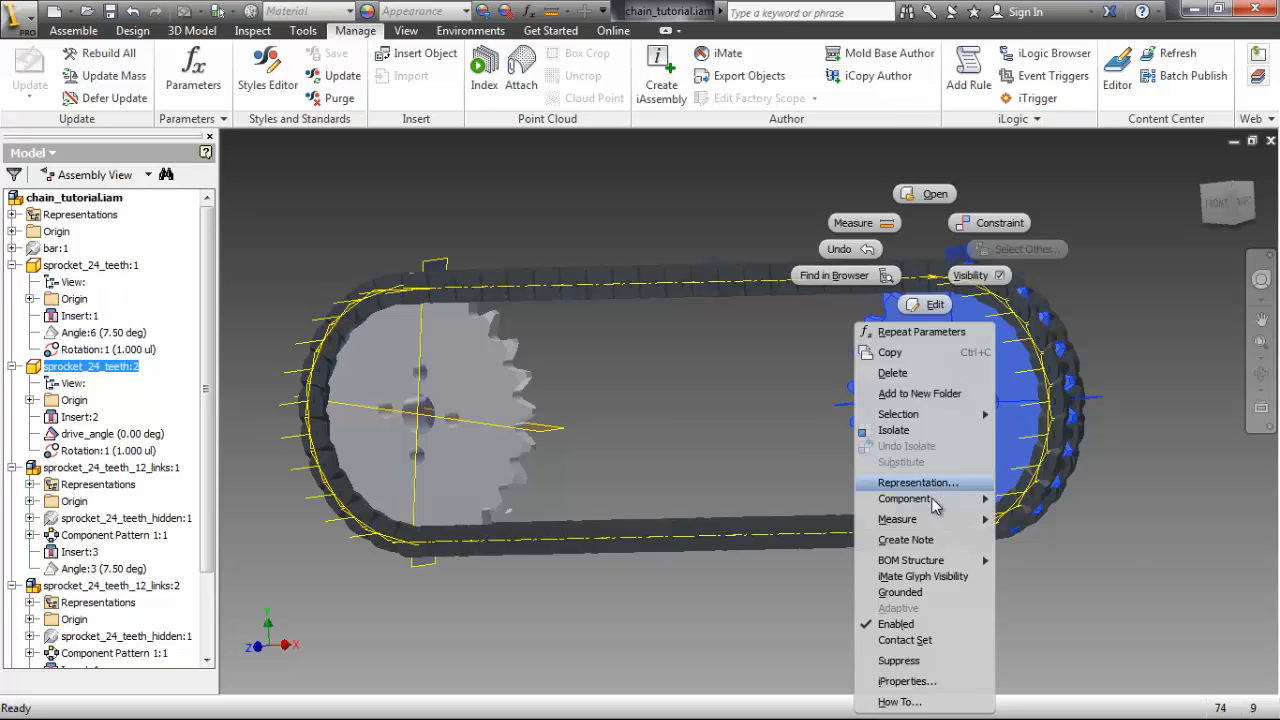
mouse_move(926, 526)
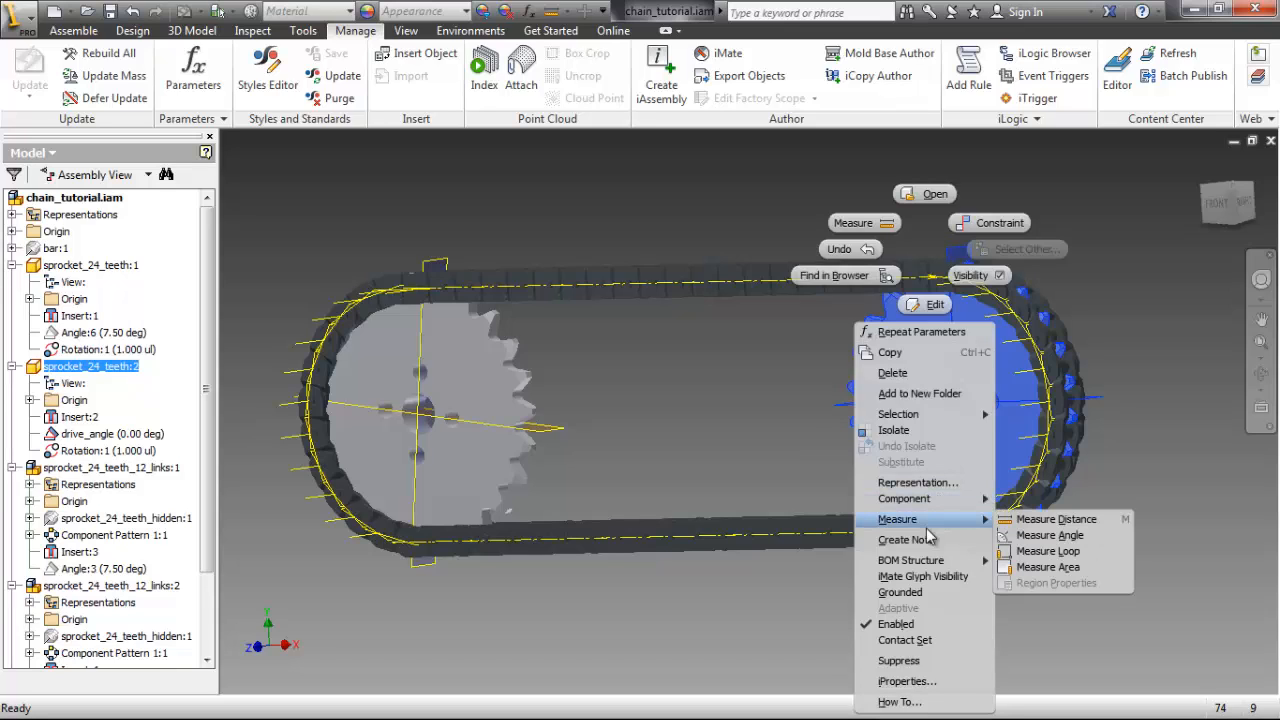
mouse_move(916, 578)
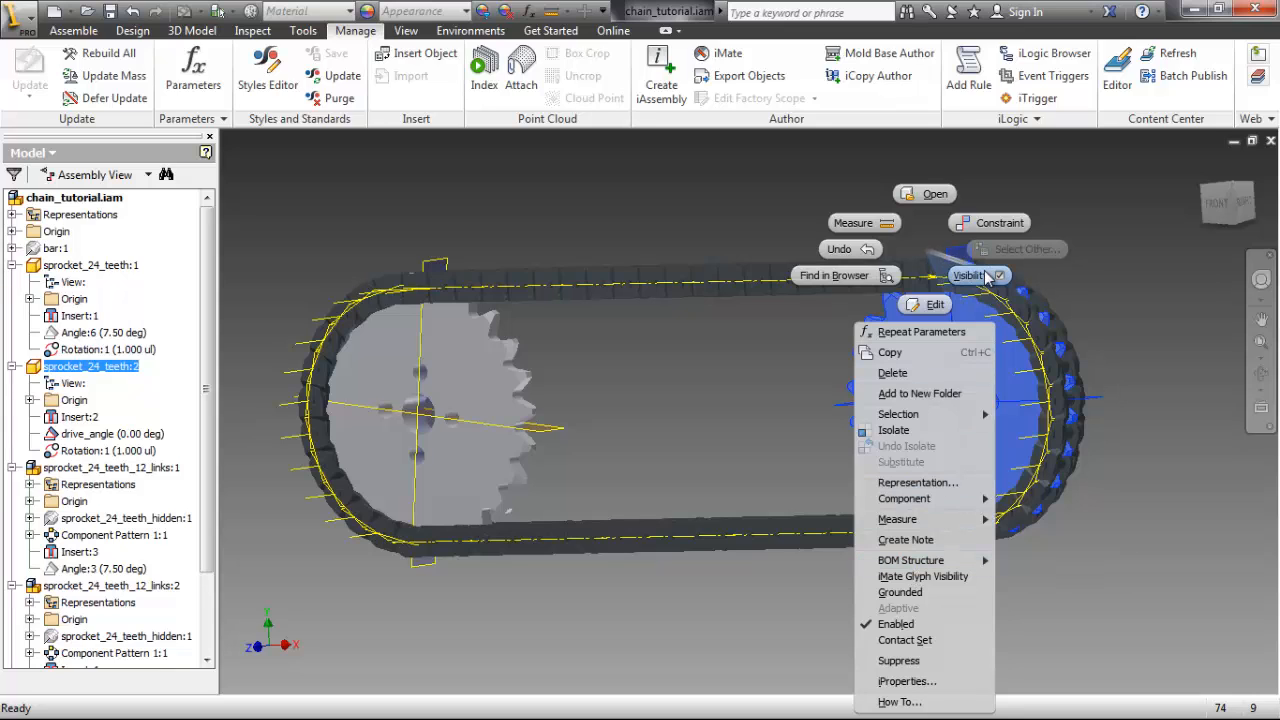
left_click(972, 275)
left_click(477, 391)
right_click(477, 391)
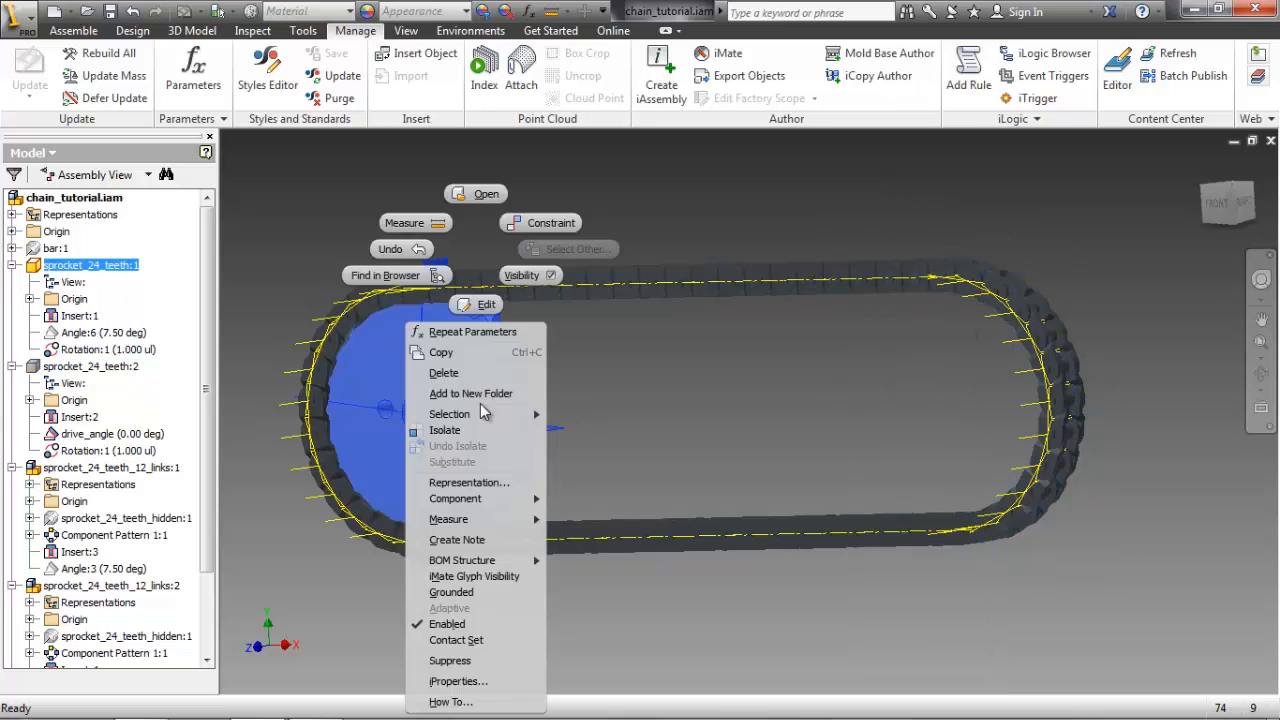
left_click(524, 277)
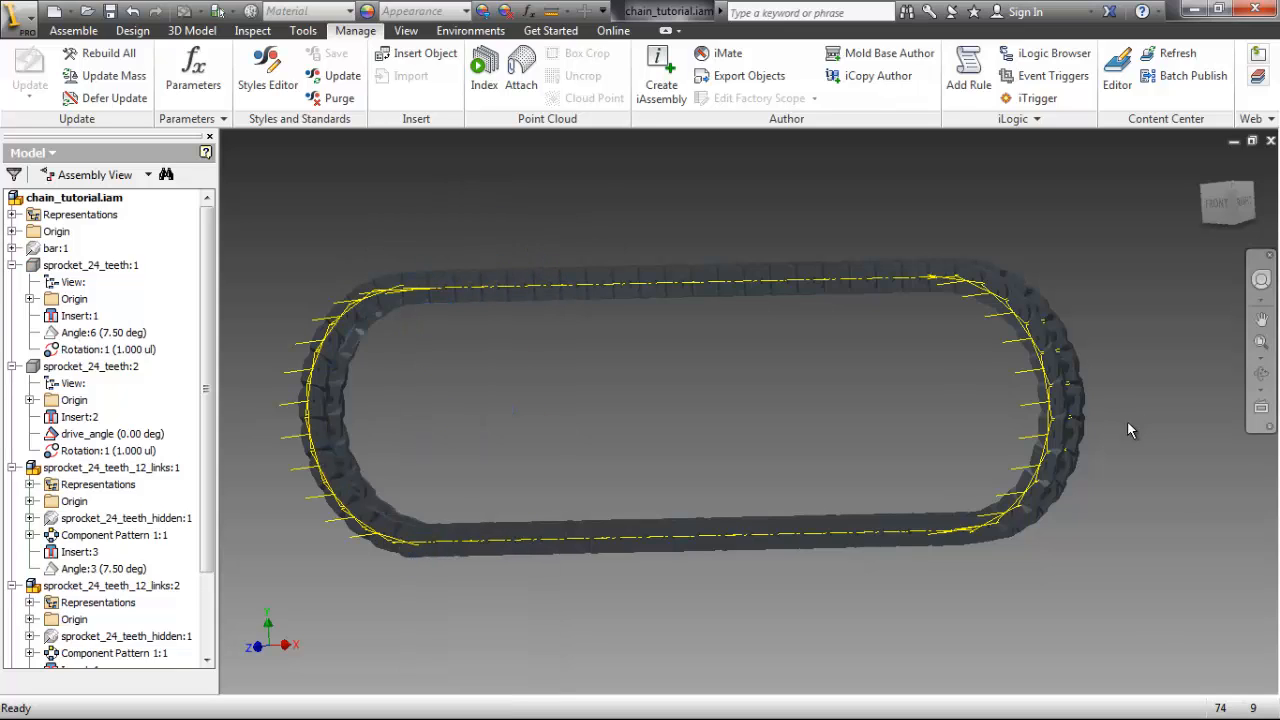
key("ctrl+s")
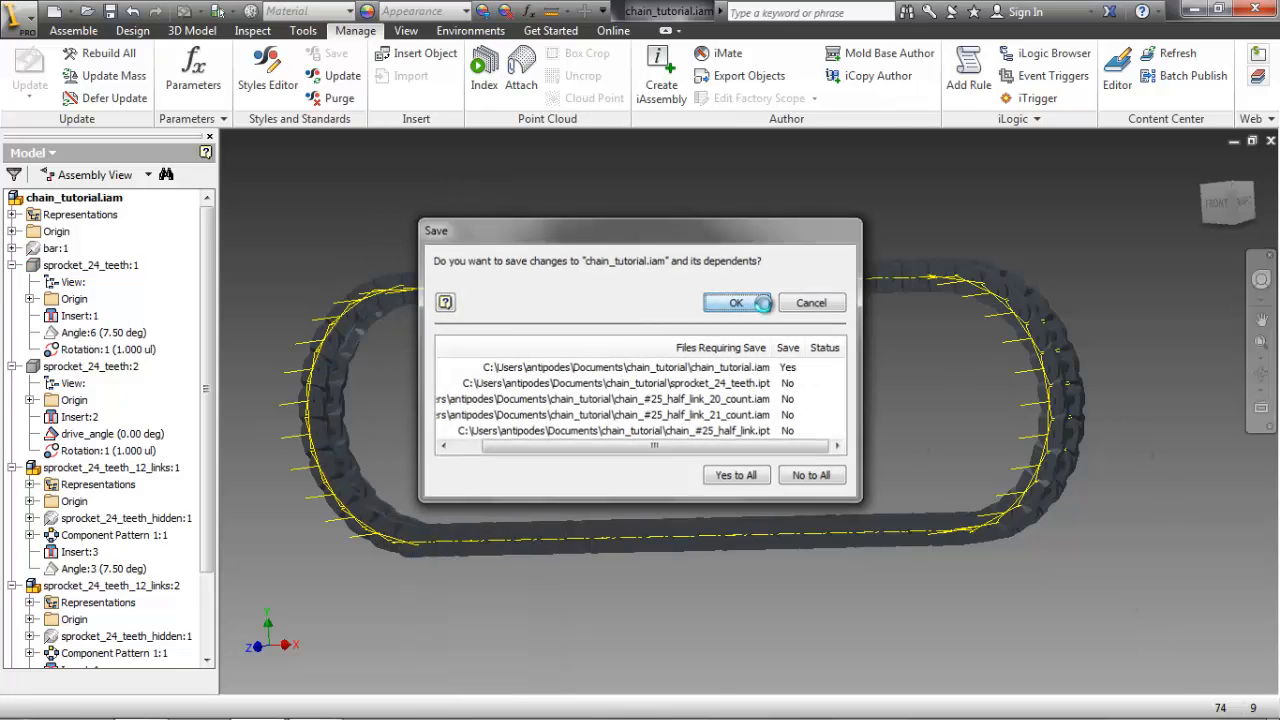
left_click(750, 306)
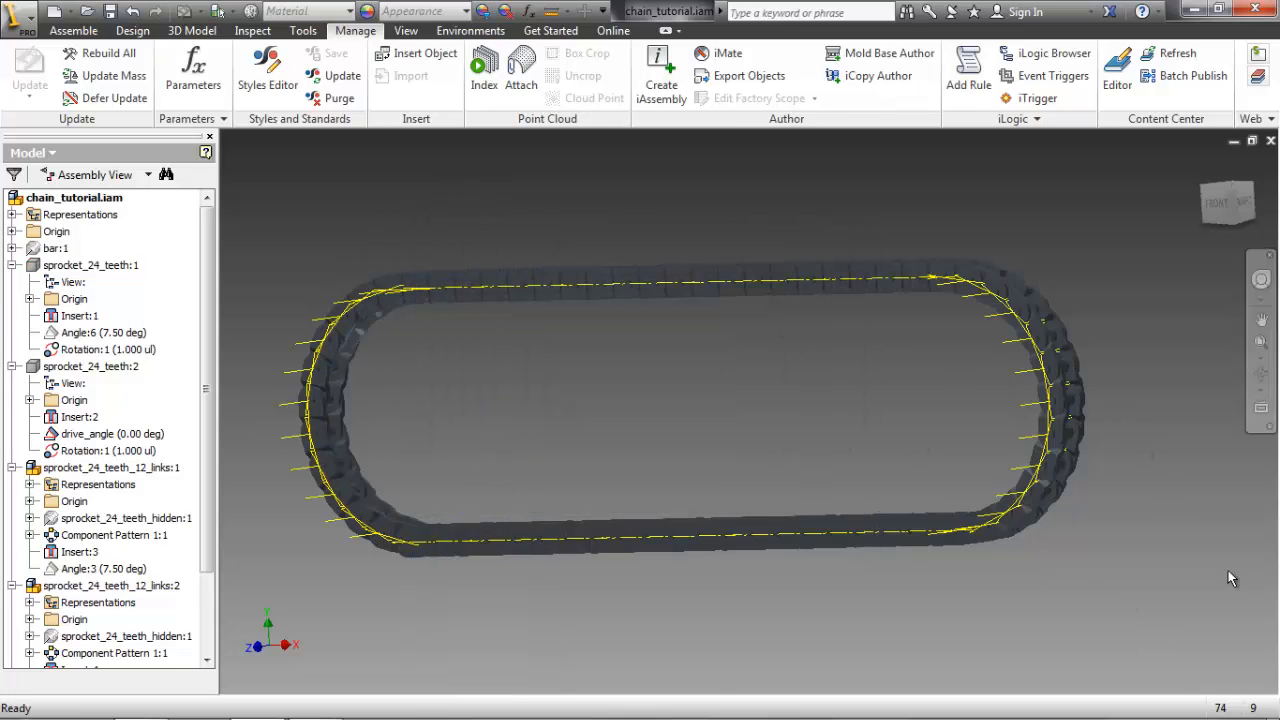
- Open sprocket_24_teeth_12_links.iam and make its sprocket_24_teeth_hidden:1 component visible
left_click(33, 18)
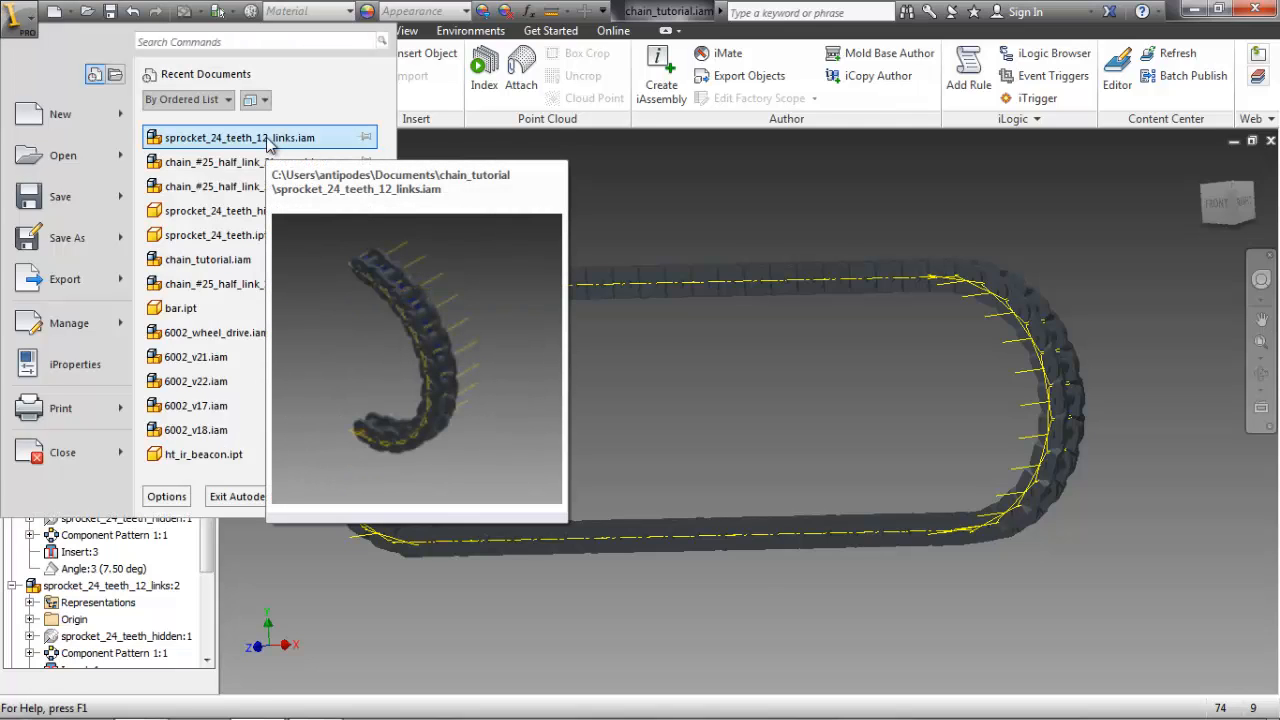
left_click(266, 138)
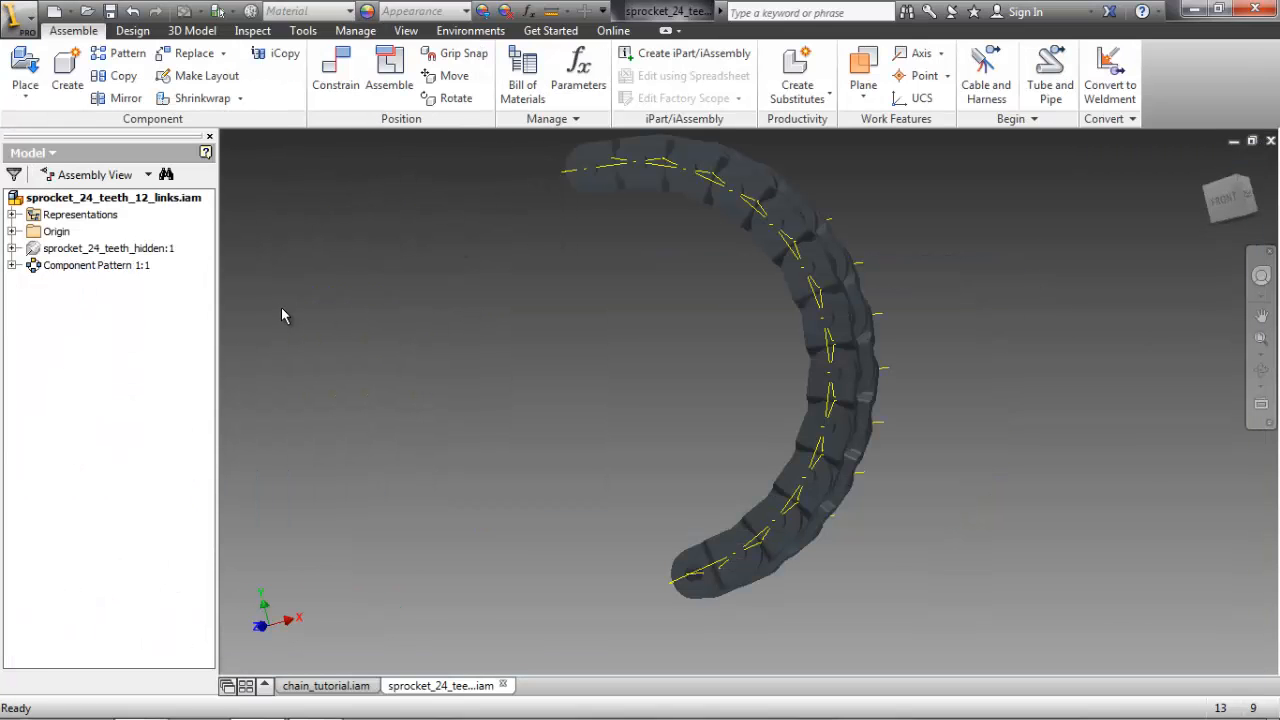
right_click(161, 250)
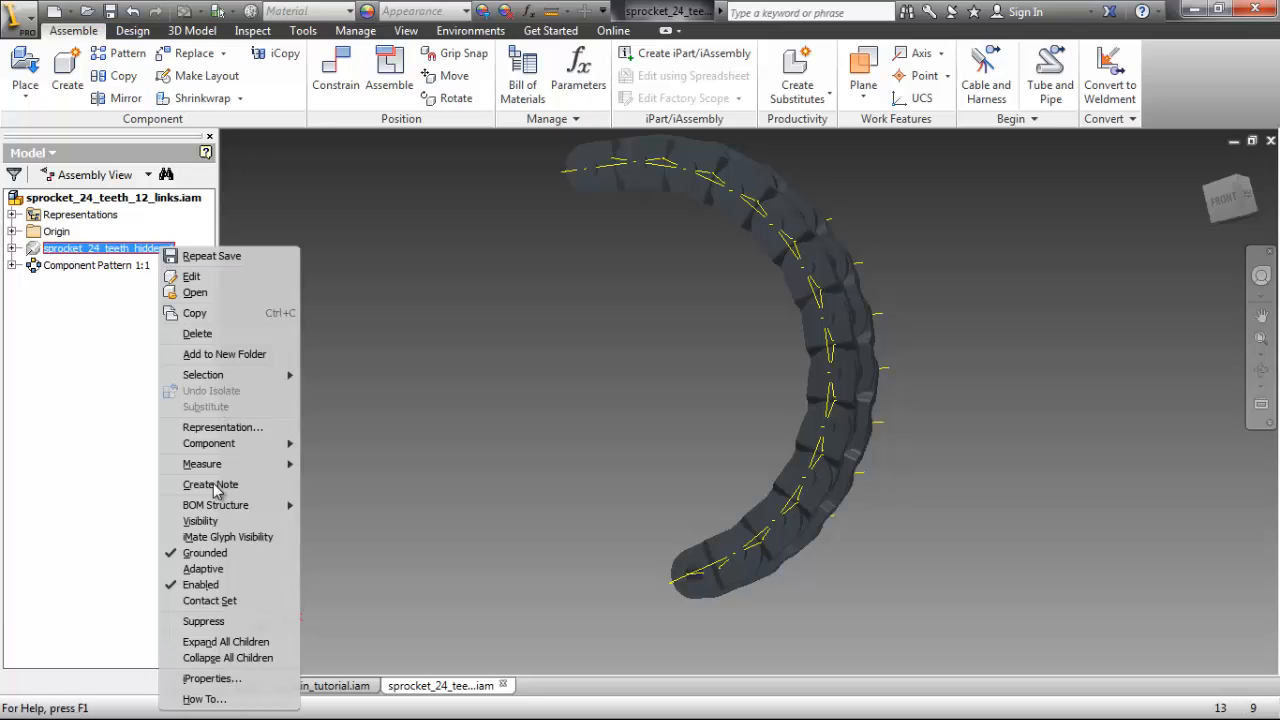
left_click(200, 521)
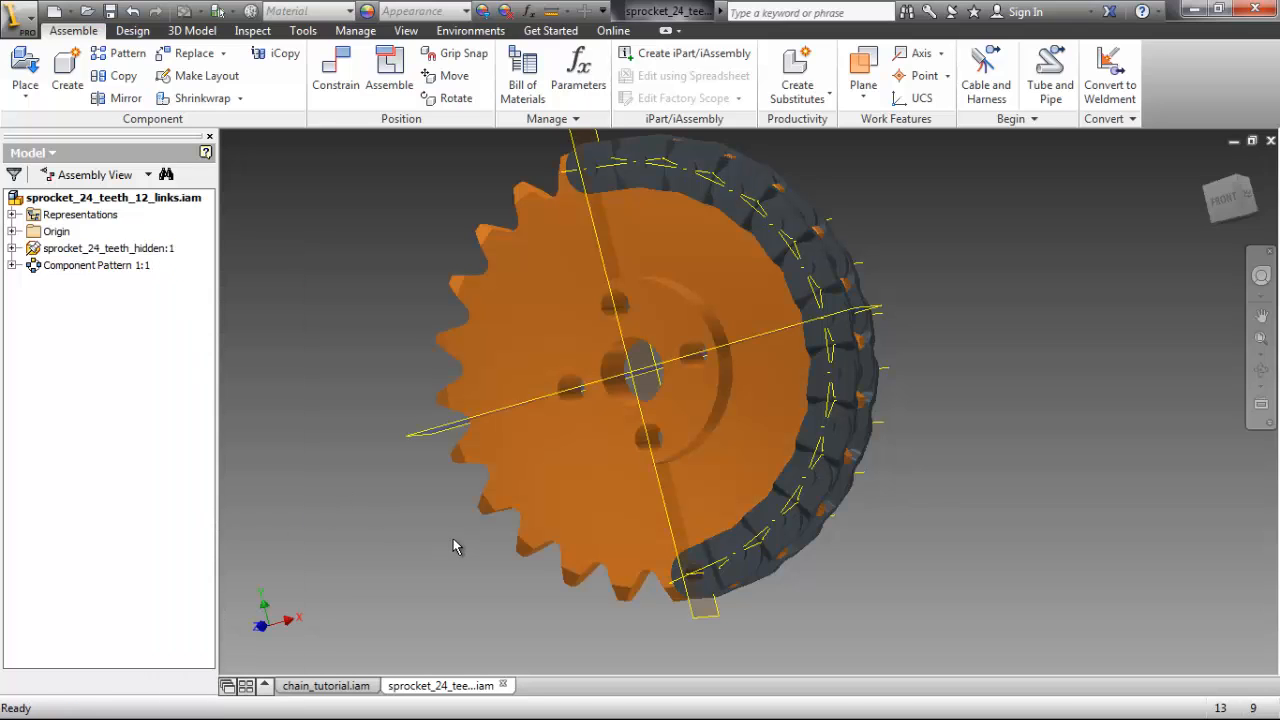
- Close sprocket_24_teeth_12_links.iam, saving its changes, to return to the chain_tutorial assembly
left_click(1270, 141)
left_click(520, 406)
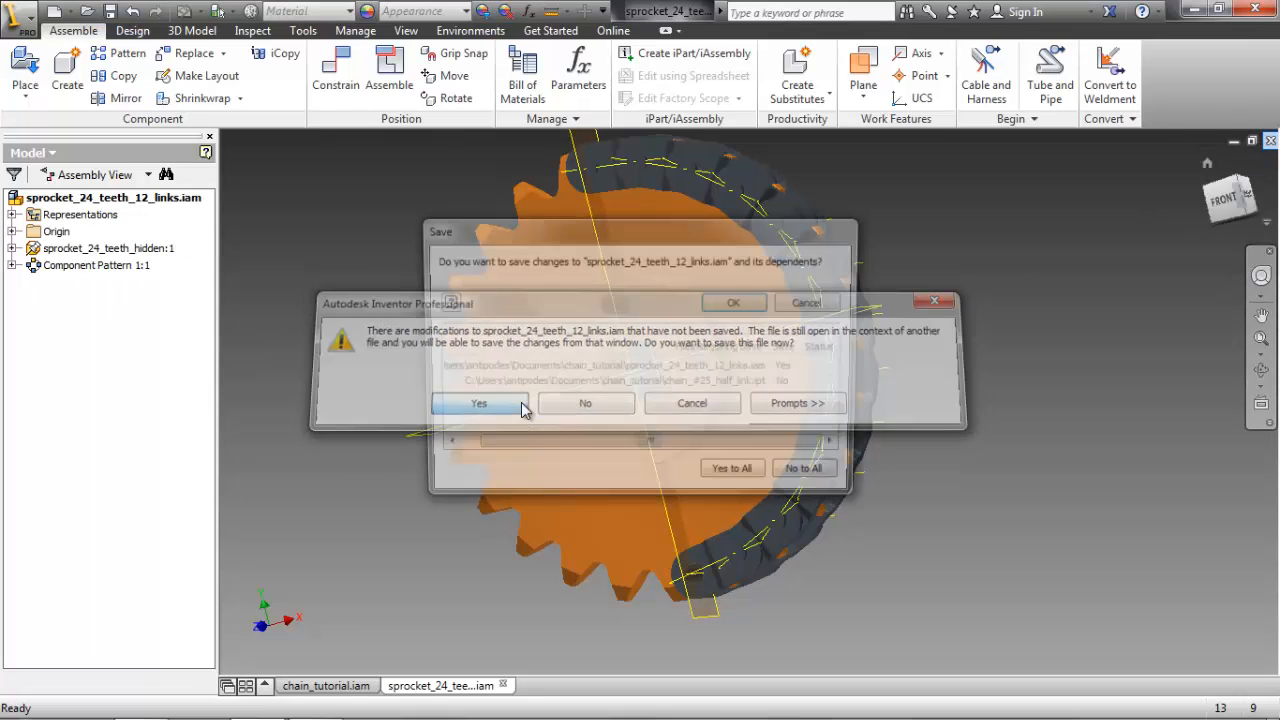
left_click(733, 303)
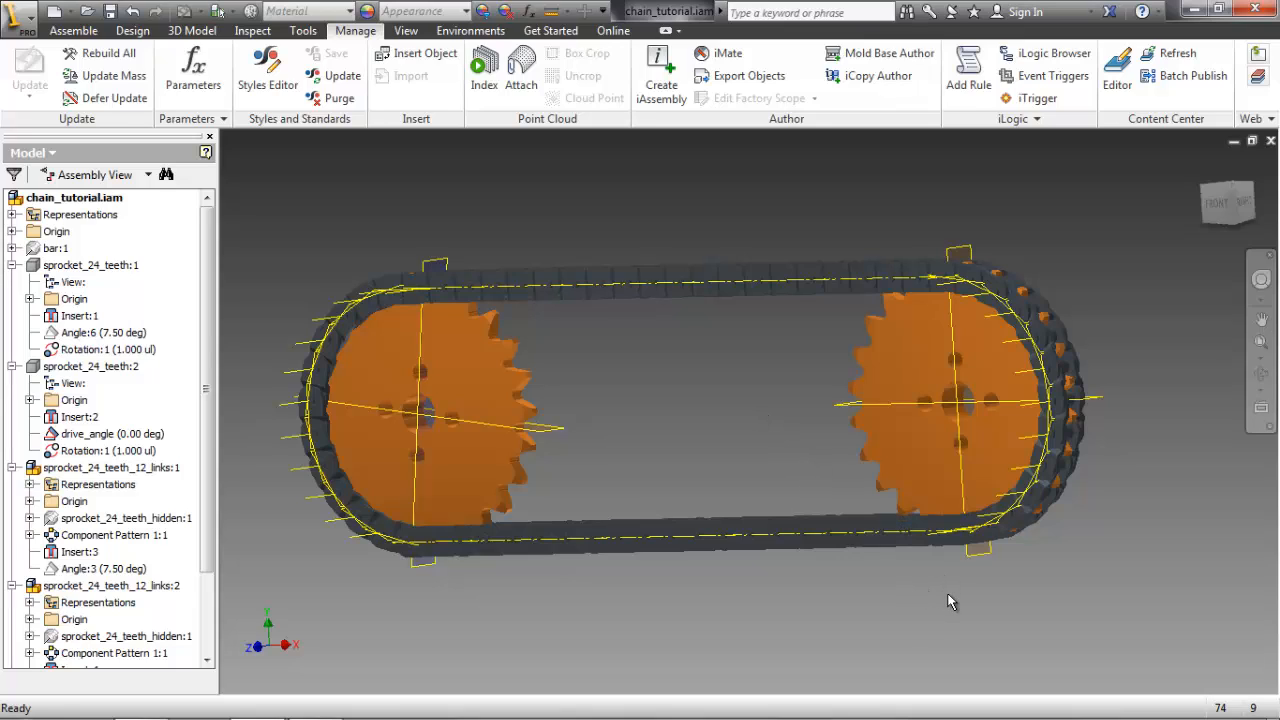
- Add a forward rotation motion constraint with a ratio of 1 between the bores of the two orange hidden sprockets
right_click(890, 627)
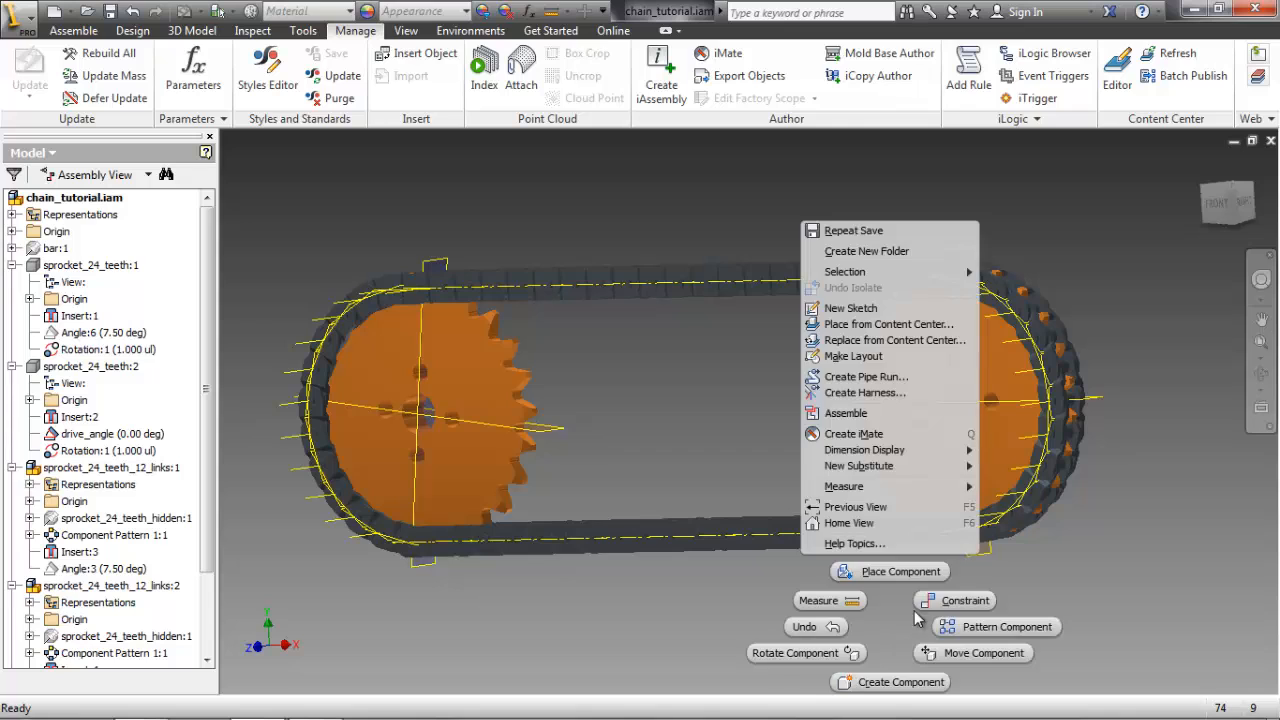
left_click(903, 578)
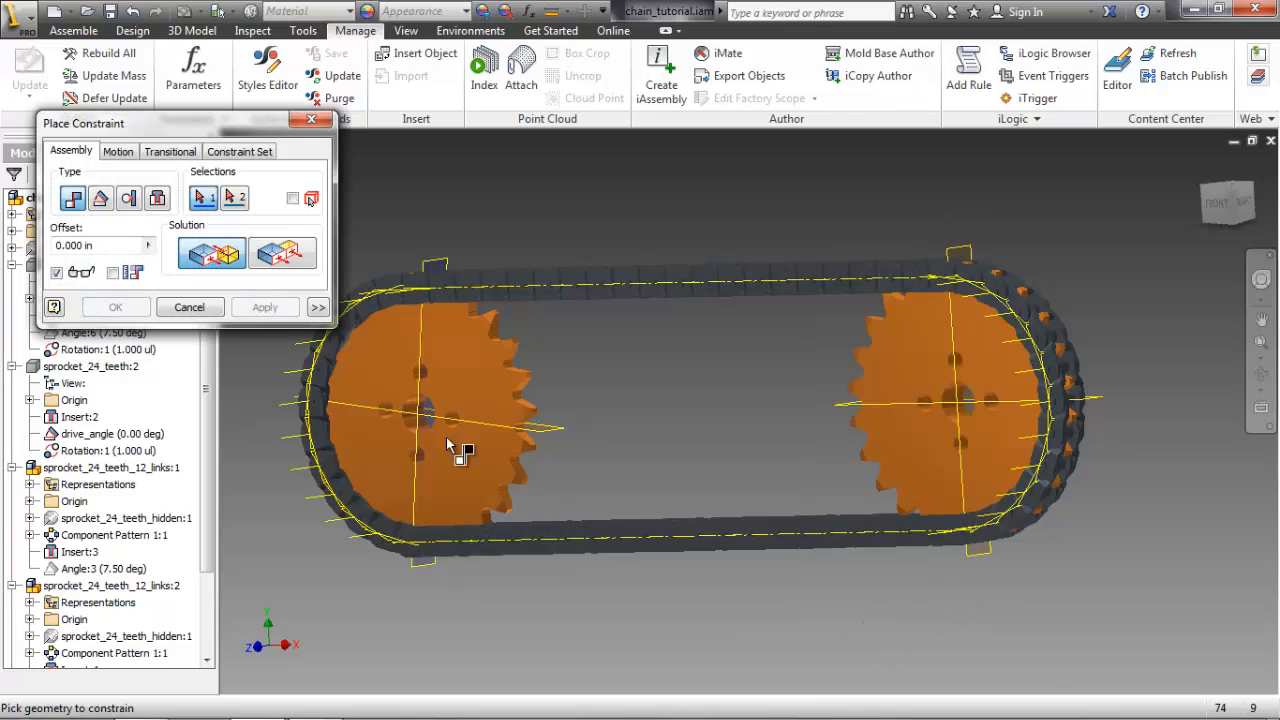
left_click(118, 151)
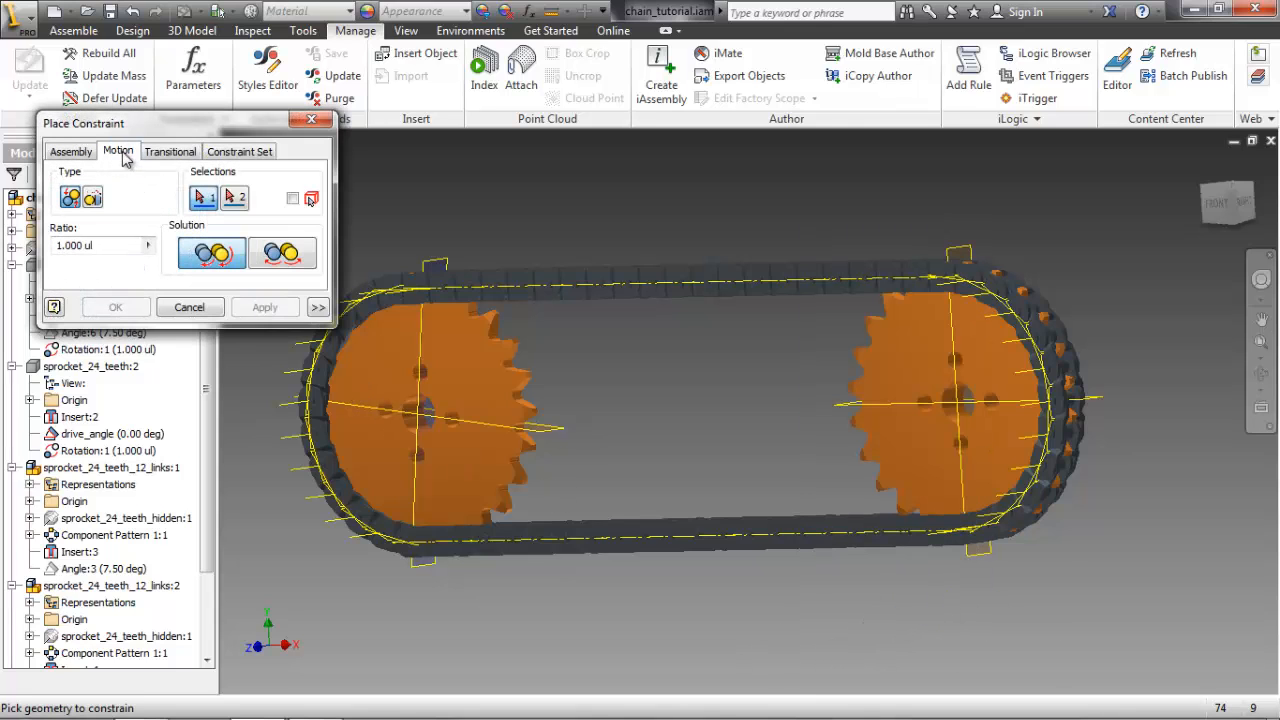
scroll(413, 425, "up", 5)
left_click(413, 430)
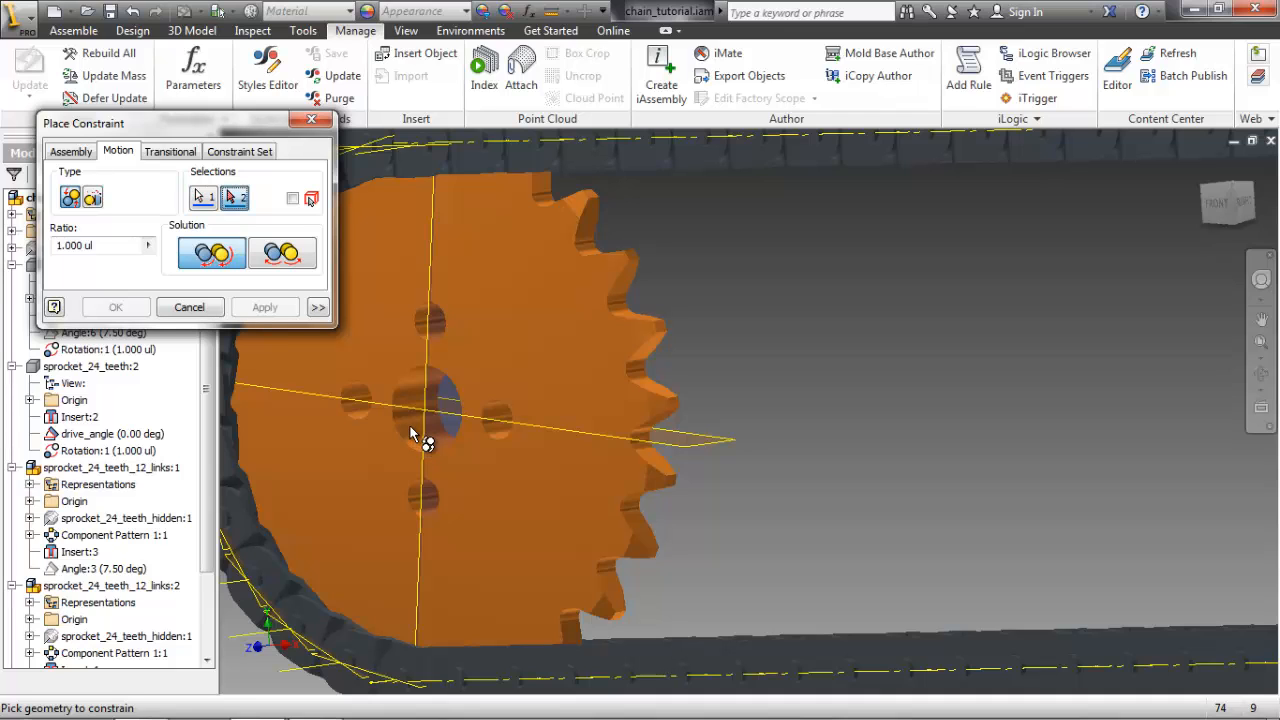
scroll(468, 480, "down", 5)
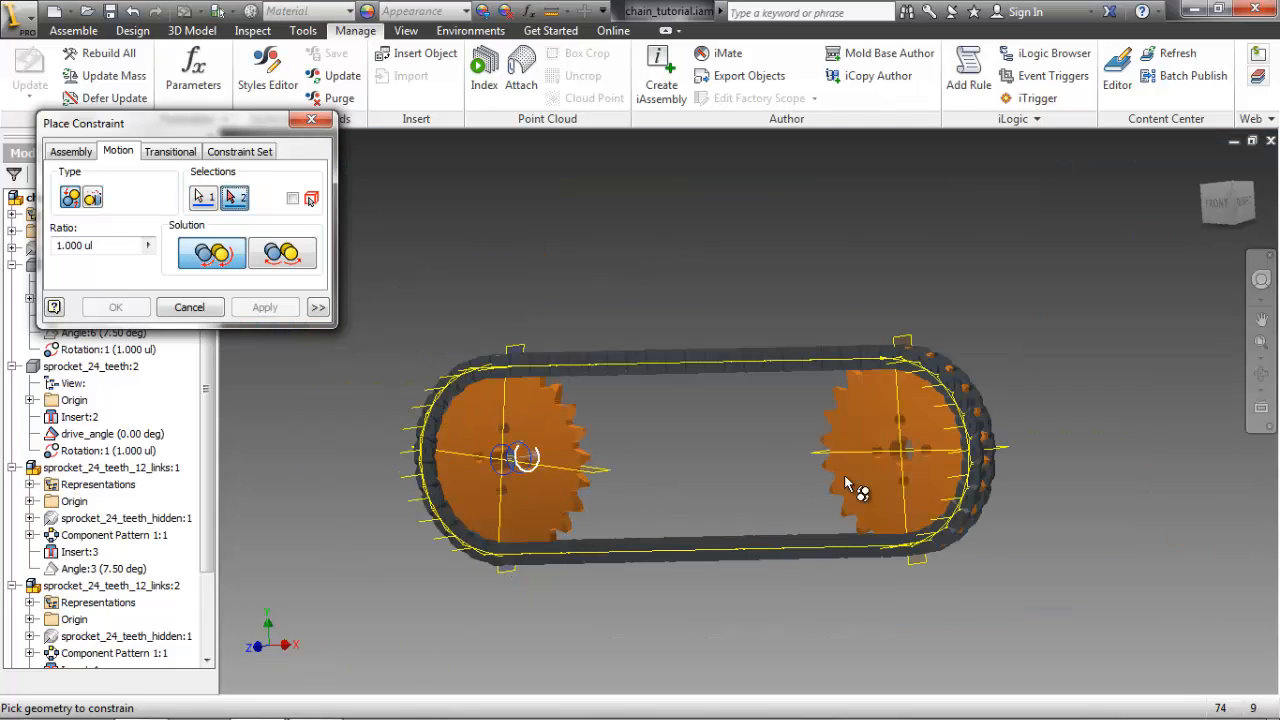
scroll(898, 455, "up", 5)
left_click(905, 480)
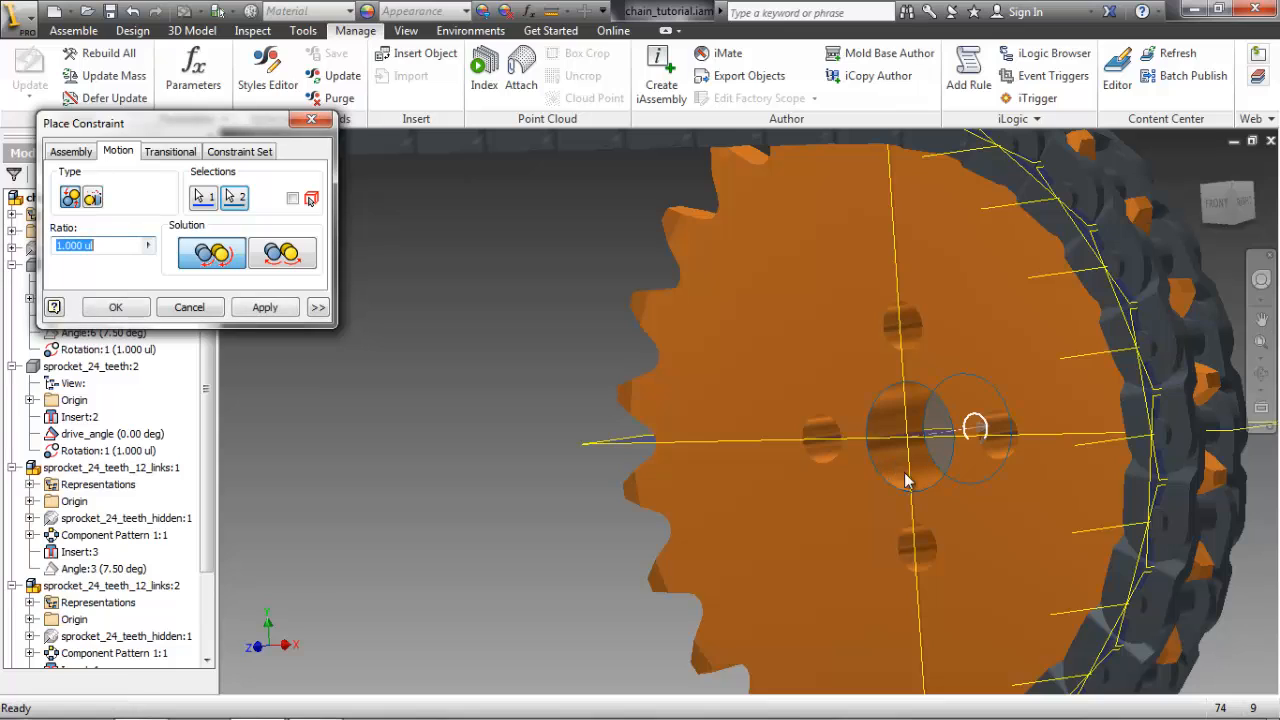
left_click(268, 309)
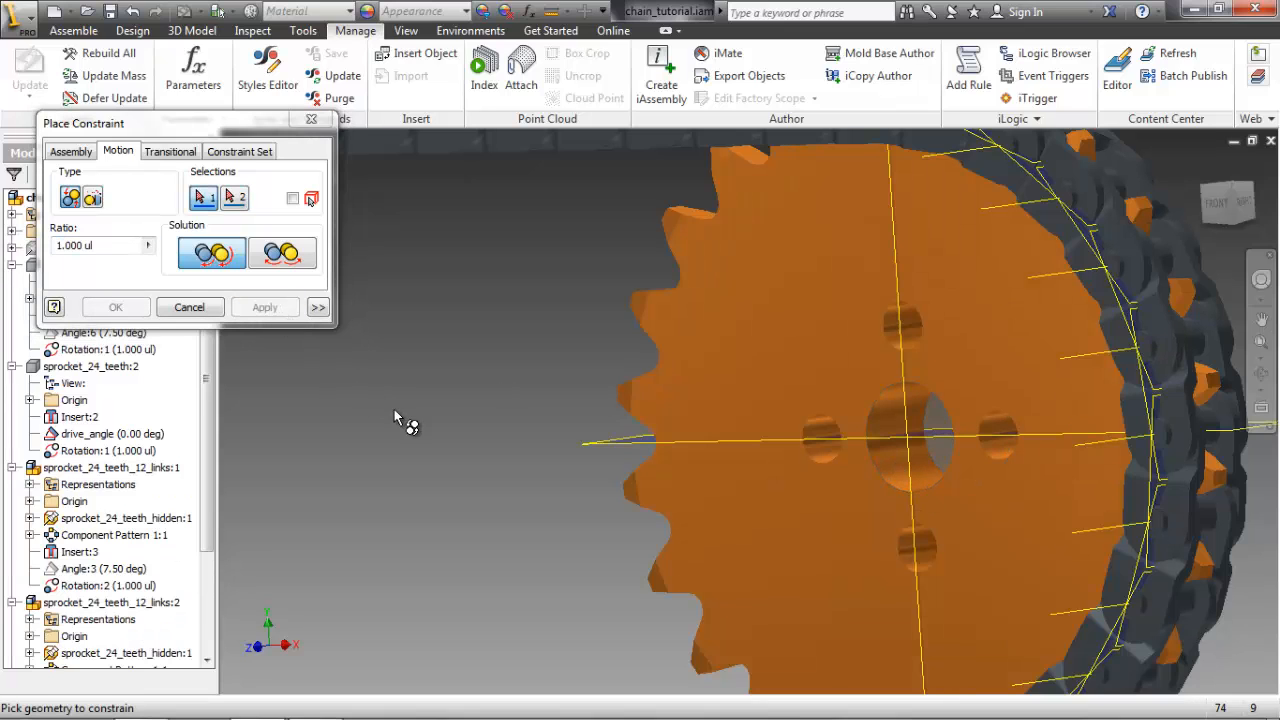
left_click(189, 307)
scroll(507, 426, "down", 5)
middle_click_drag(507, 426, 637, 392)
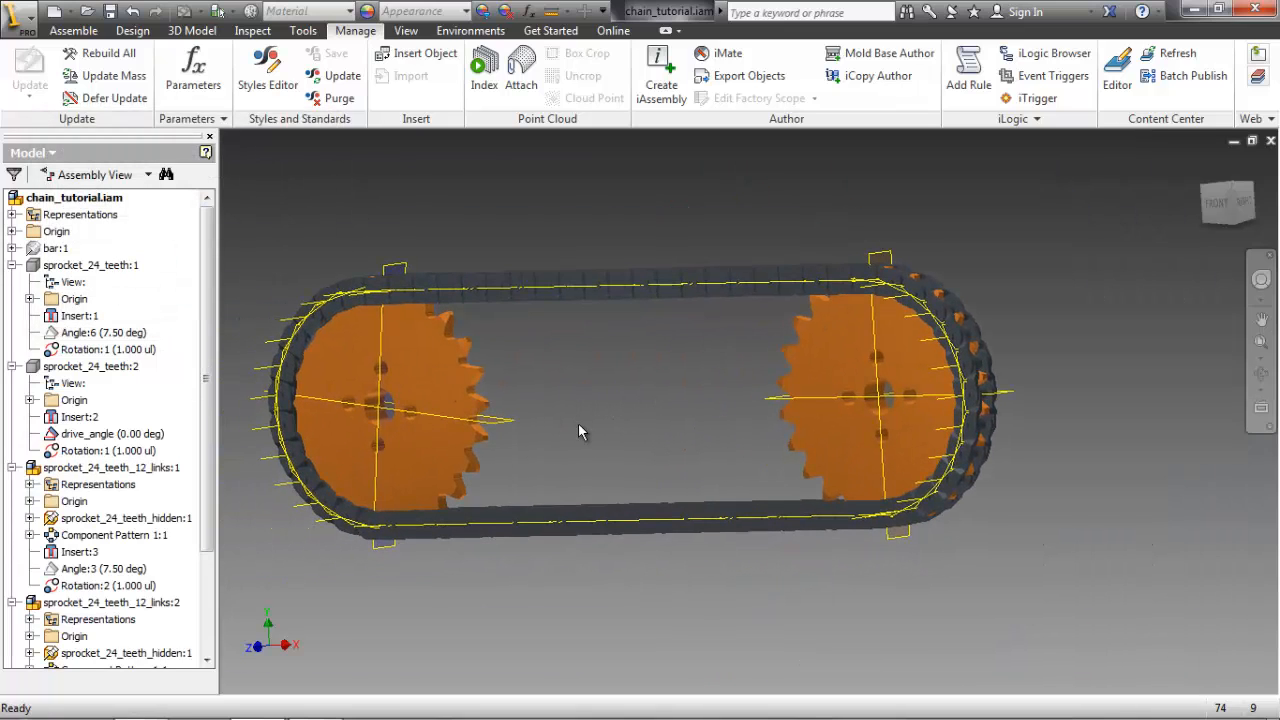
- Open sprocket_24_teeth_12_links.iam and hide its sprocket_24_teeth_hidden:1 component
left_click(32, 16)
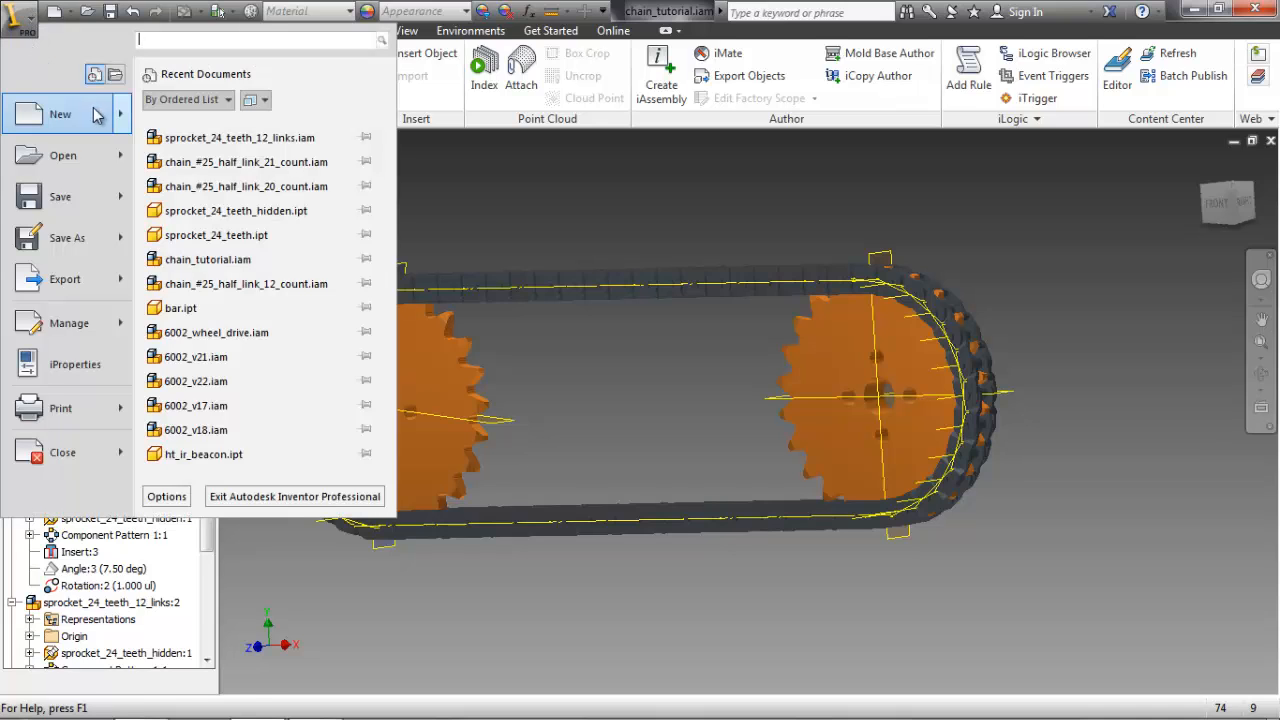
left_click(178, 143)
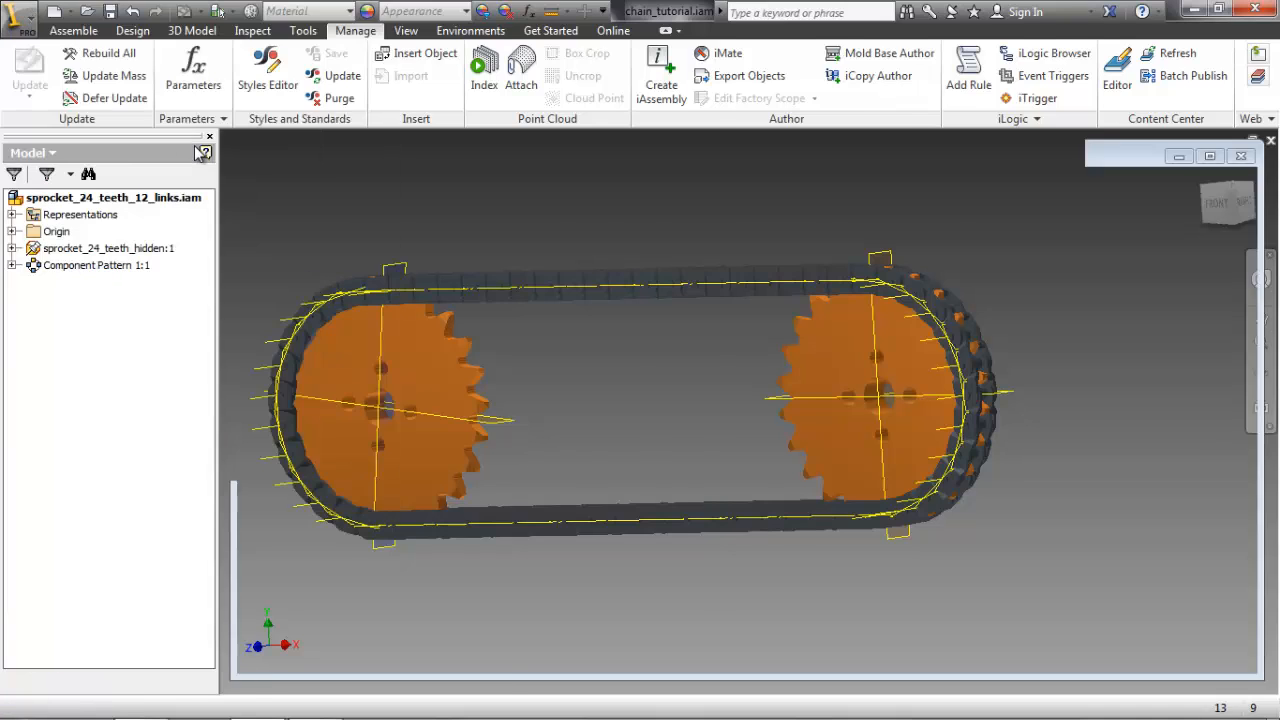
left_click(535, 355)
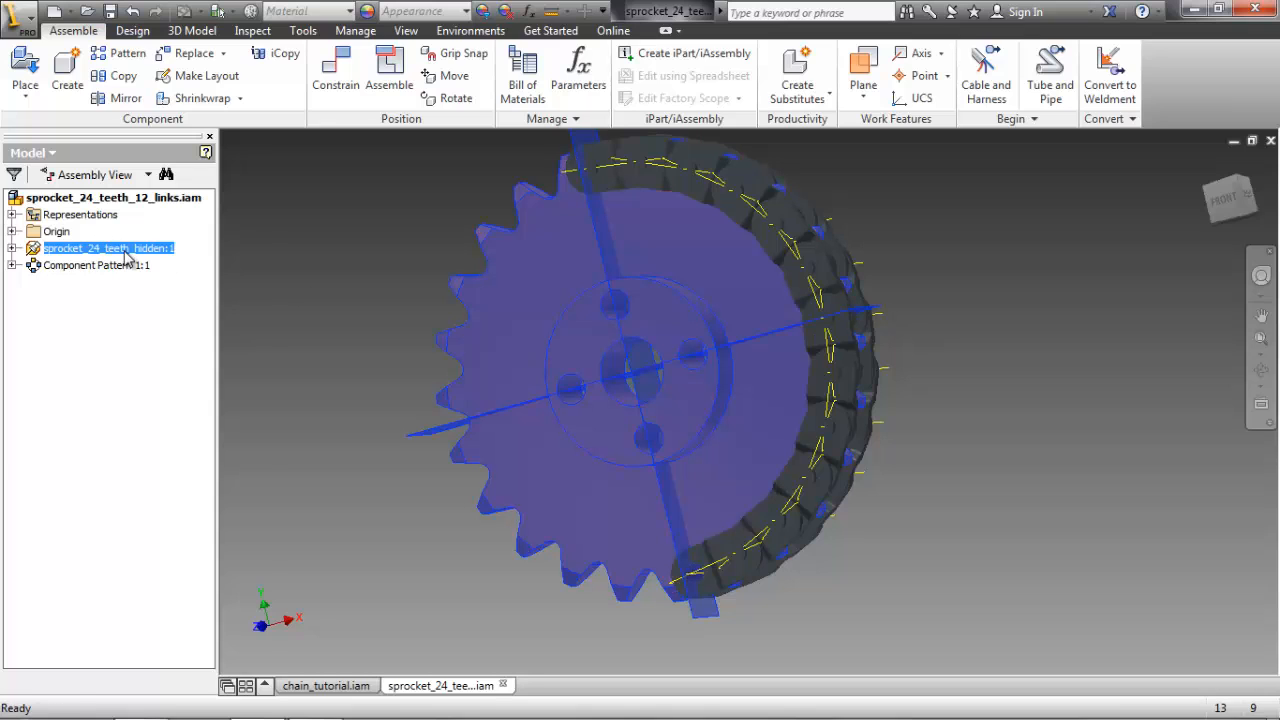
right_click(122, 250)
left_click(174, 509)
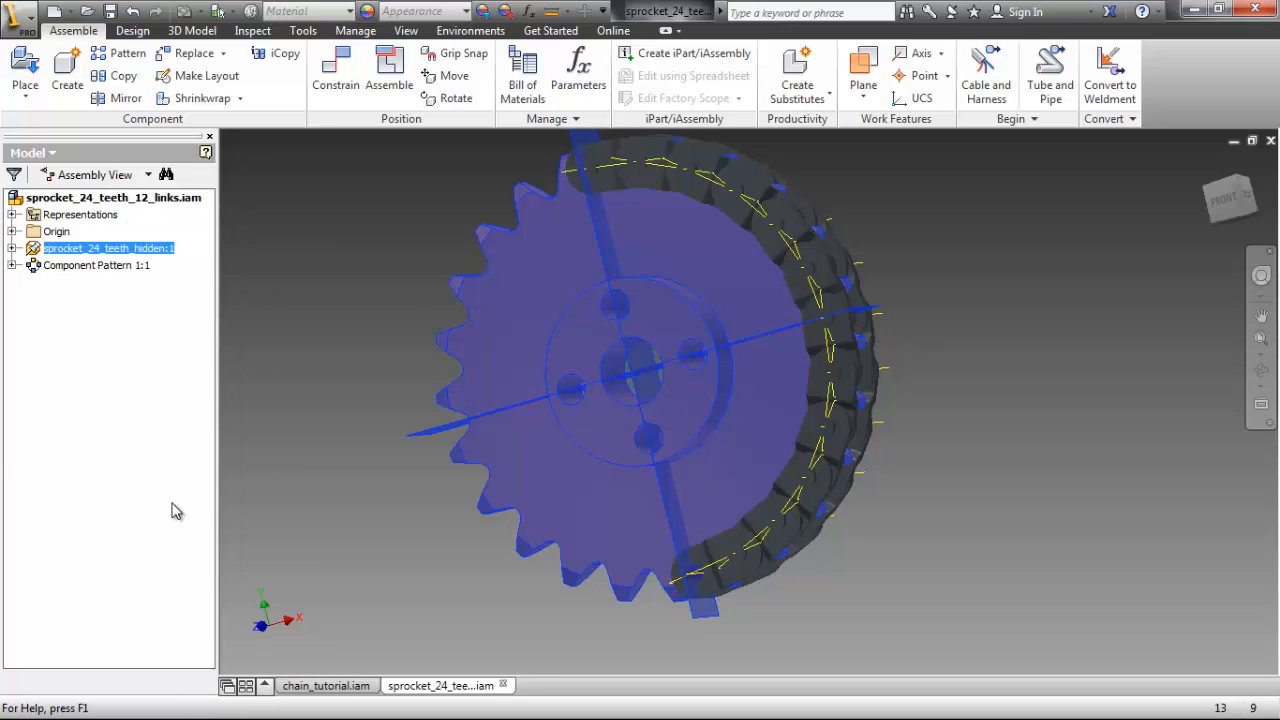
- Close sprocket_24_teeth_12_links.iam, saving its changes, and return to the chain_tutorial assembly
left_click(1271, 143)
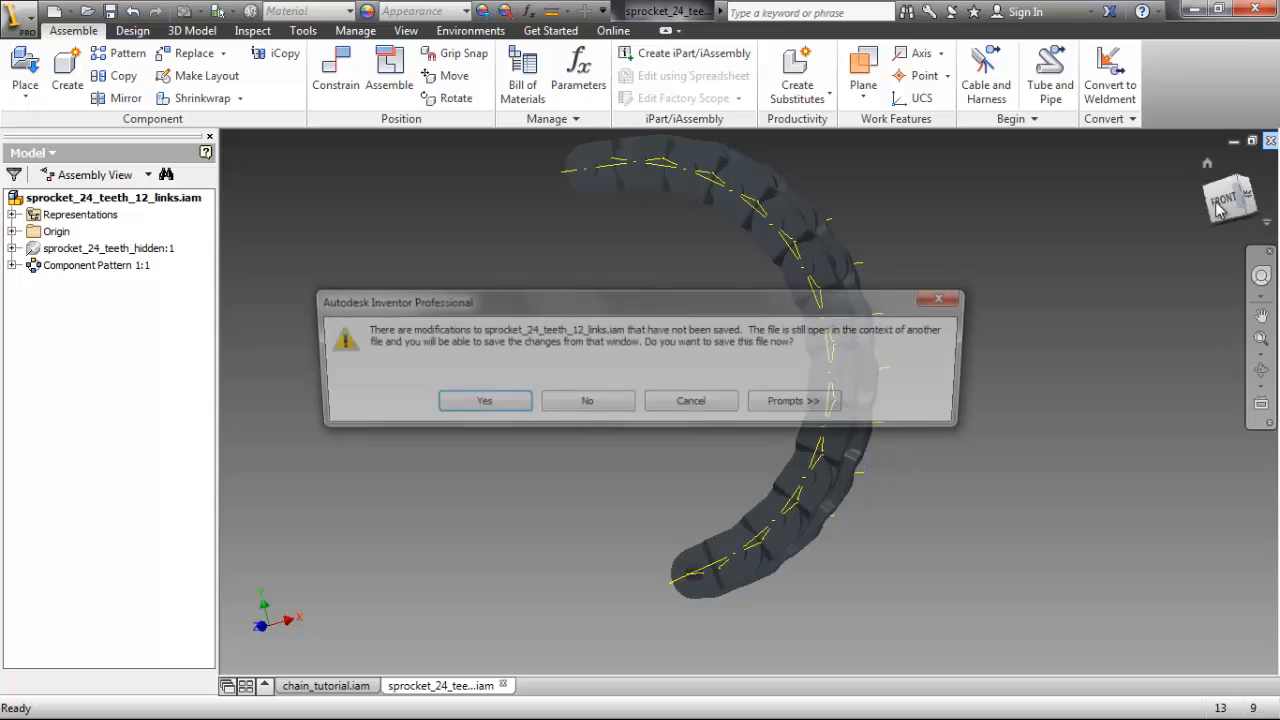
left_click(515, 408)
left_click(764, 306)
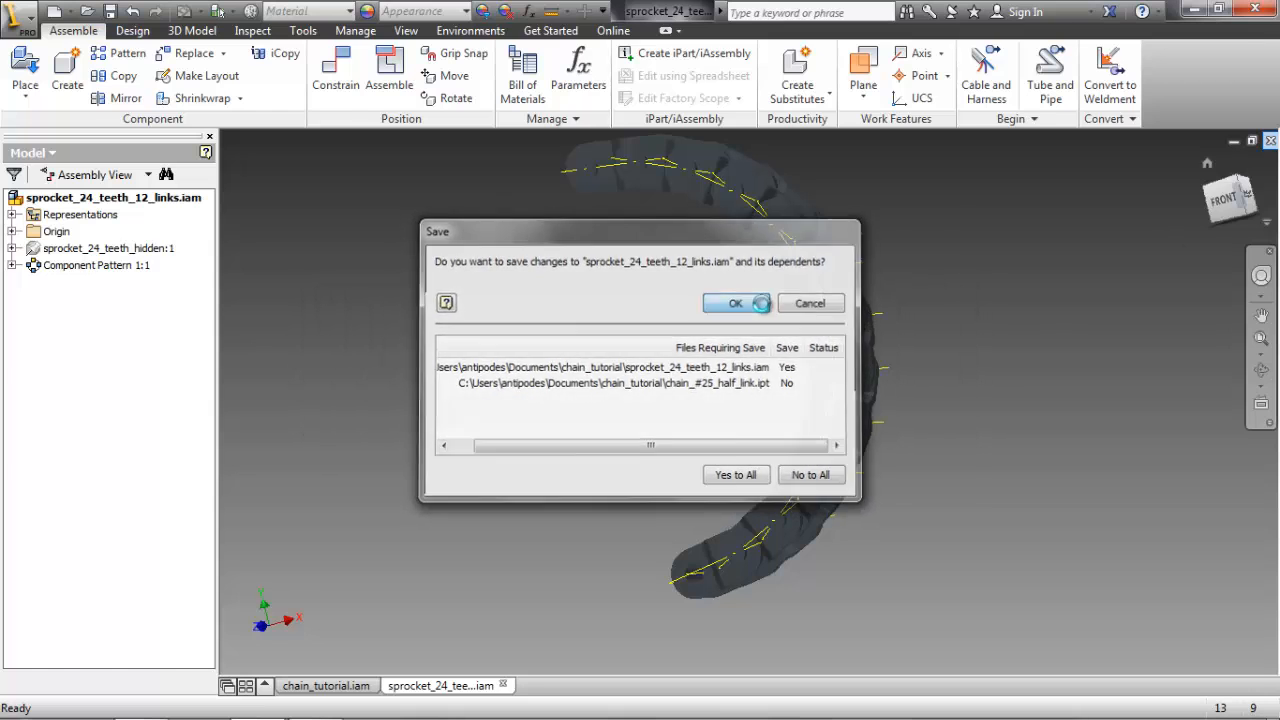
- Make the sprocket_24_teeth:1 and sprocket_24_teeth:2 components visible in the chain_tutorial assembly
middle_click_drag(444, 244, 482, 238)
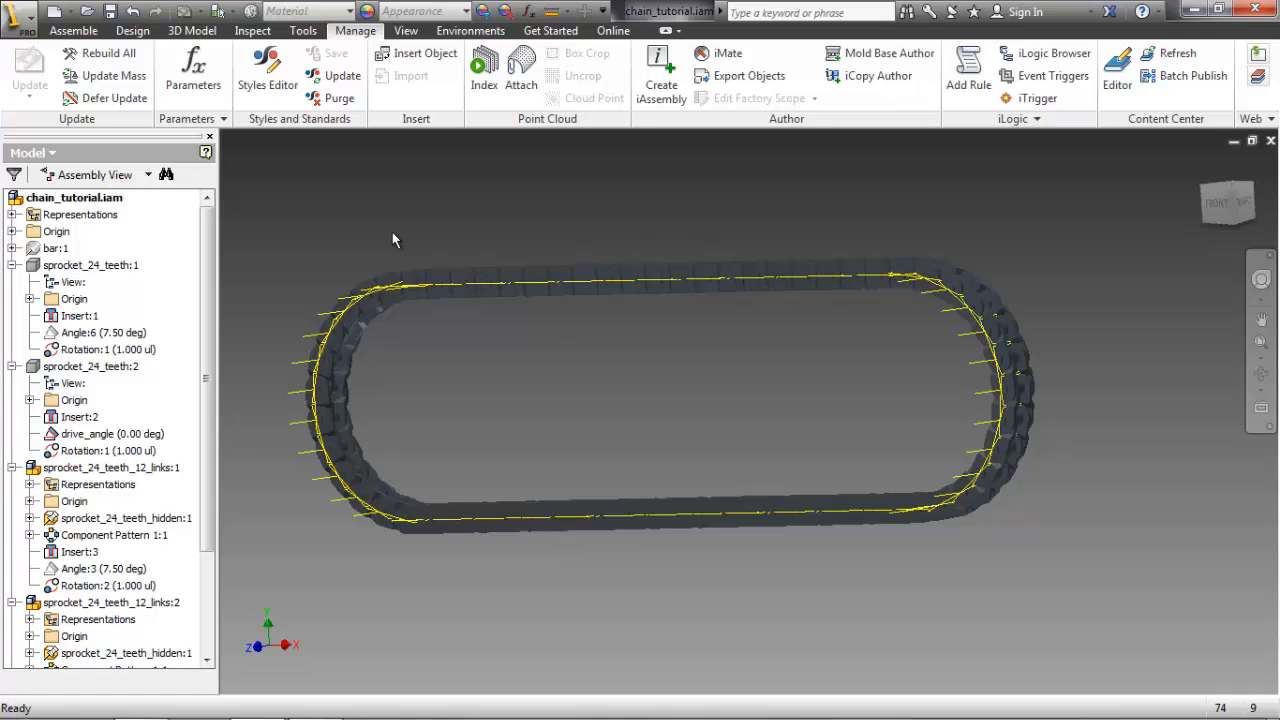
right_click(120, 265)
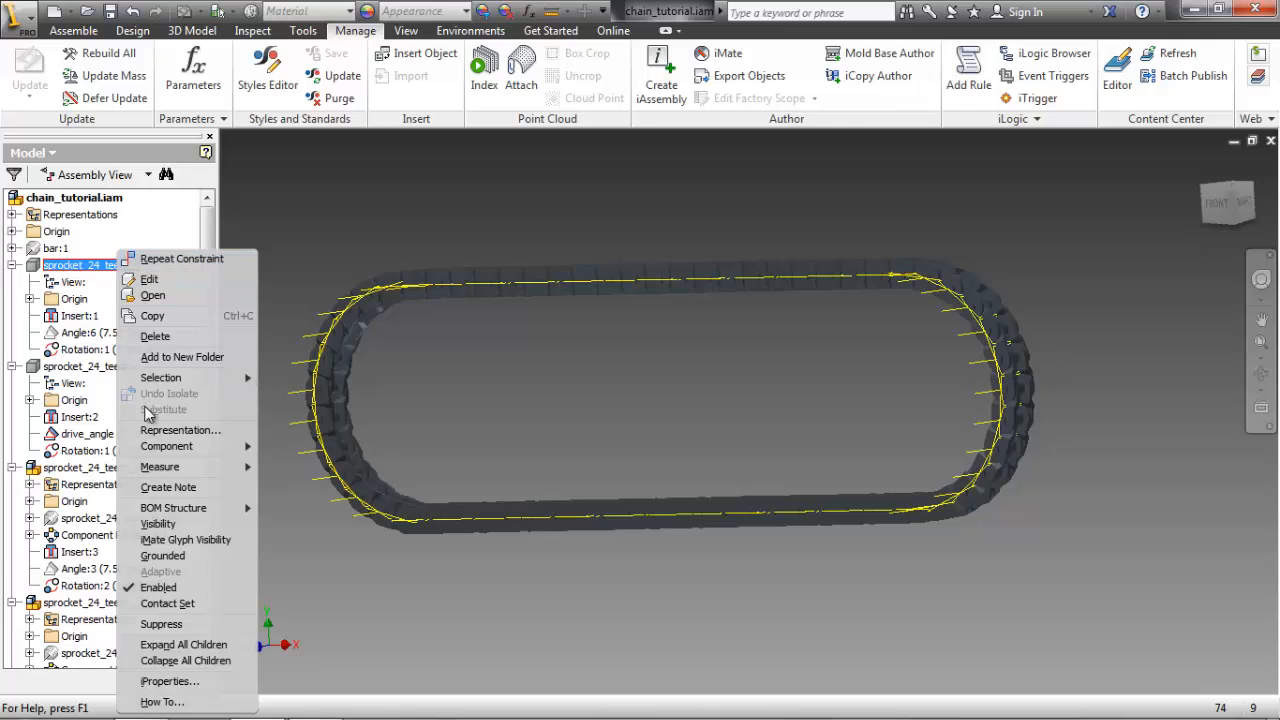
left_click(160, 523)
right_click(124, 366)
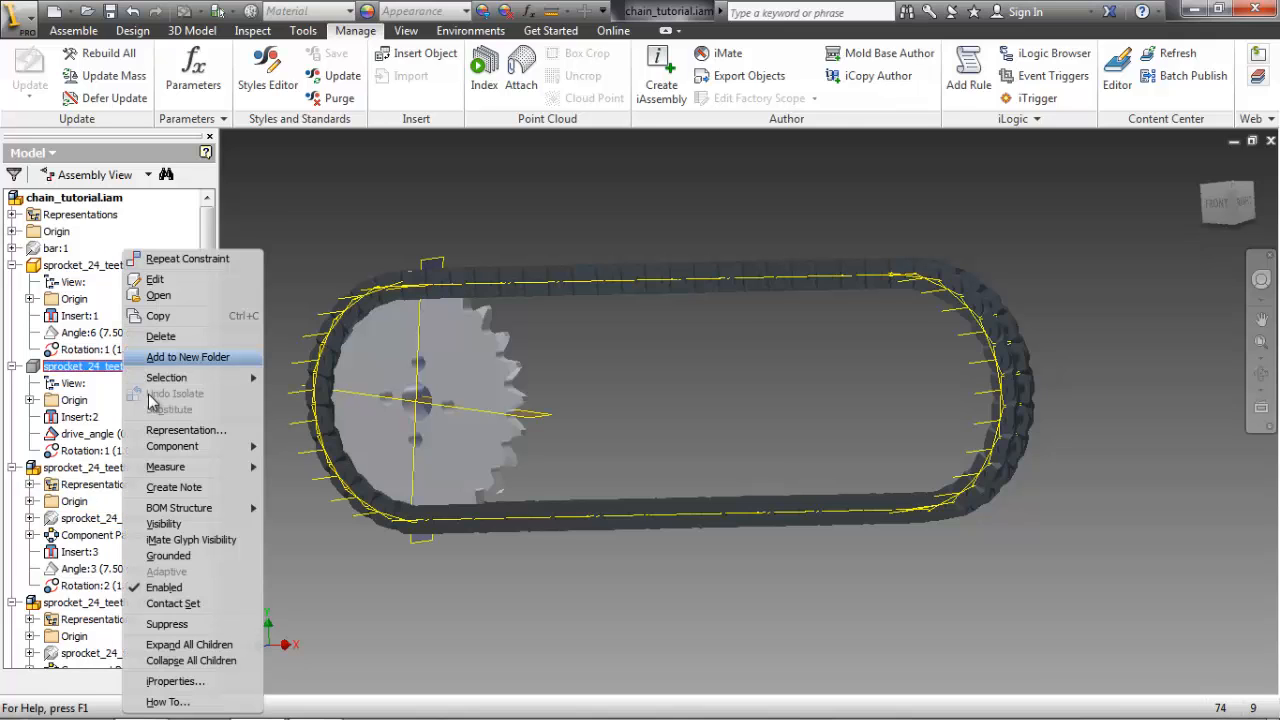
left_click(163, 523)
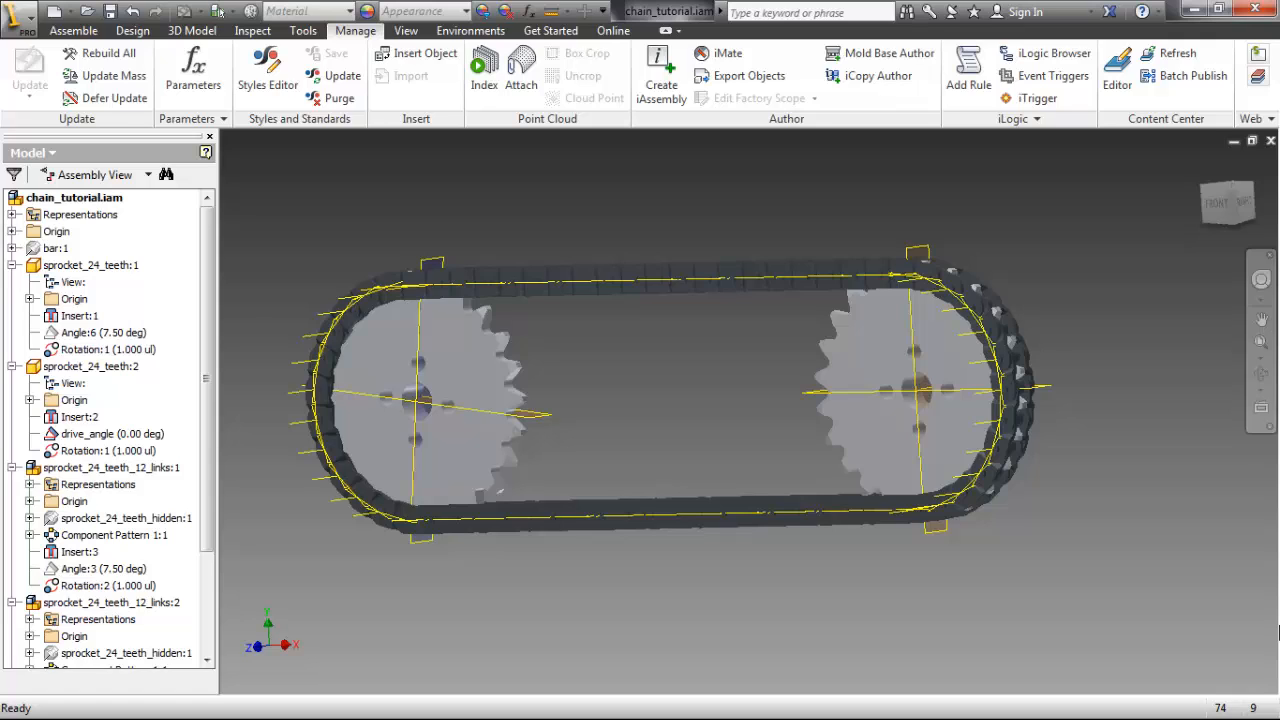
- Advance the drive_angle constraint of sprocket_24_teeth:2 from 1 to 16 degrees in one-degree increments to test the chain motion
left_click(158, 434)
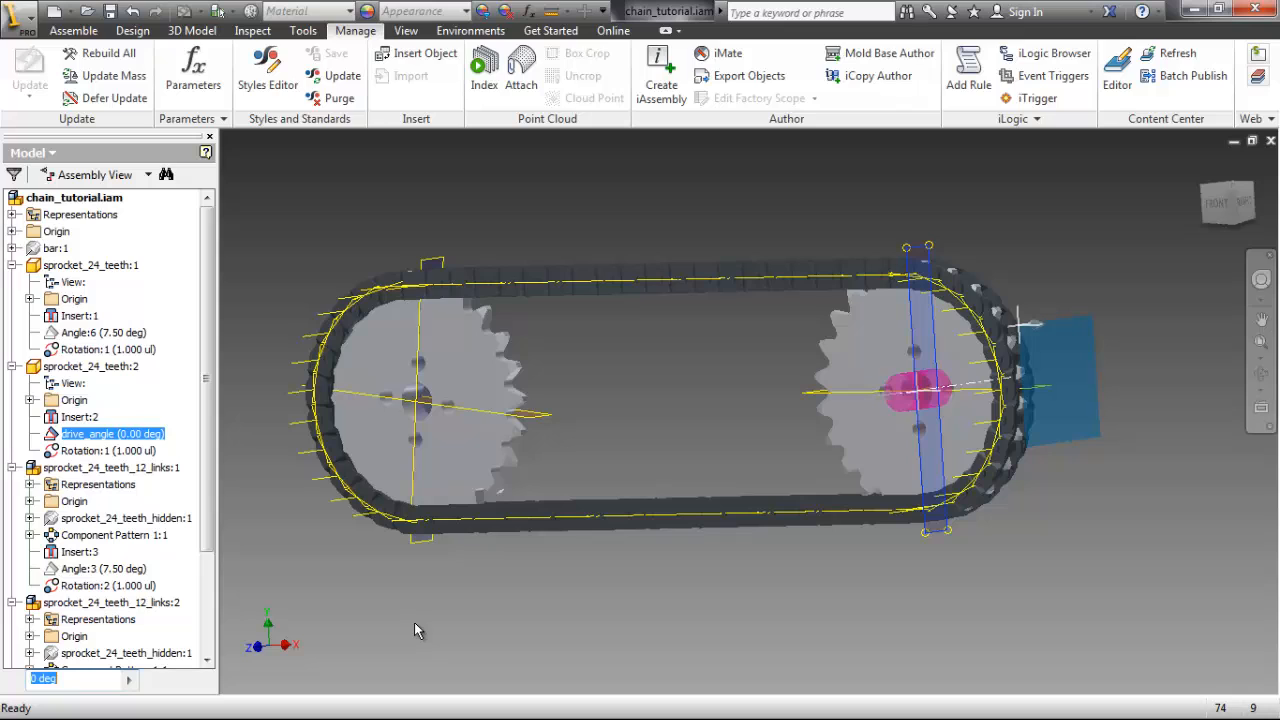
type("1")
key("Return")
type("2")
key("Return")
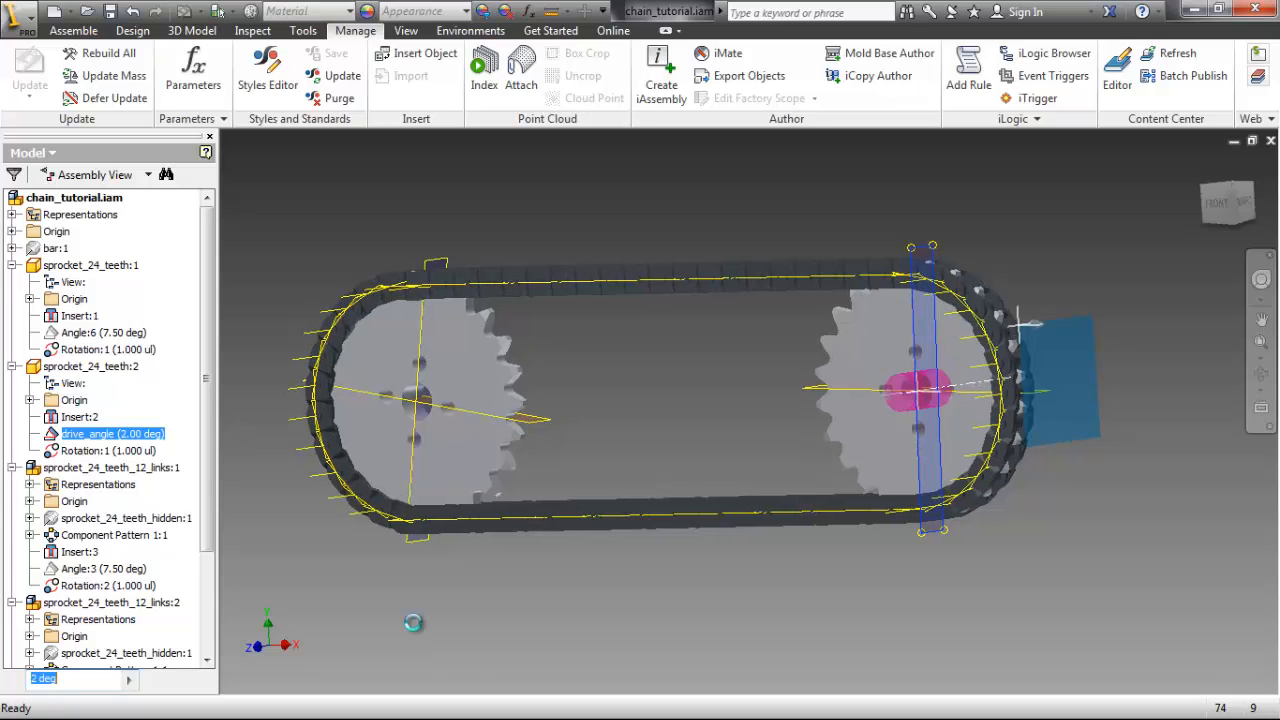
type("3")
key("Return")
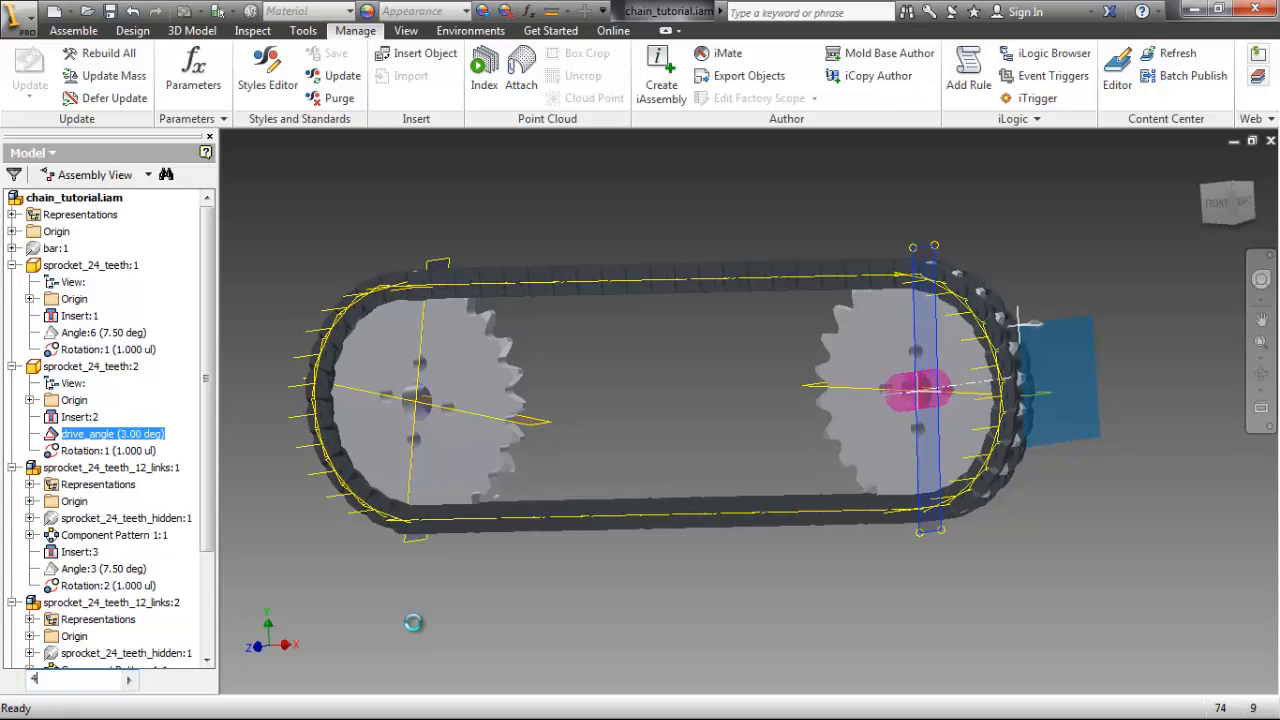
type("4")
key("Return")
type("5")
key("Return")
type("6")
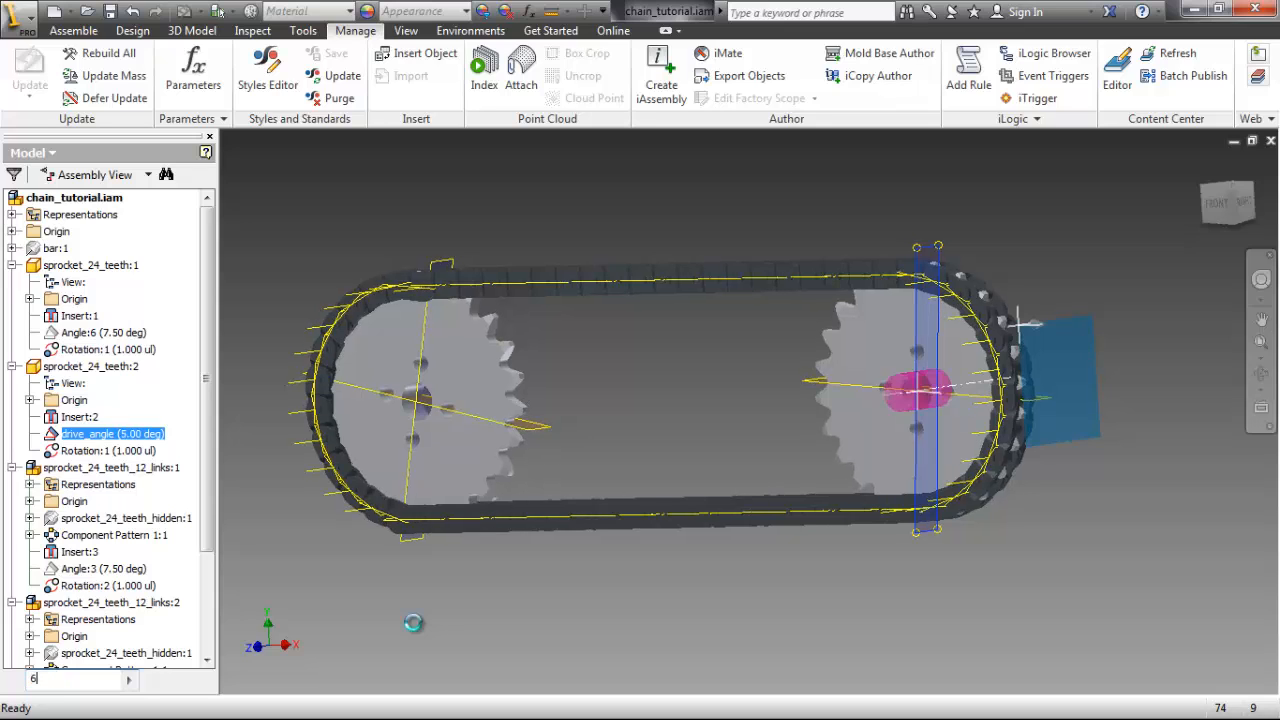
key("Return")
type("7")
key("Return")
type("8")
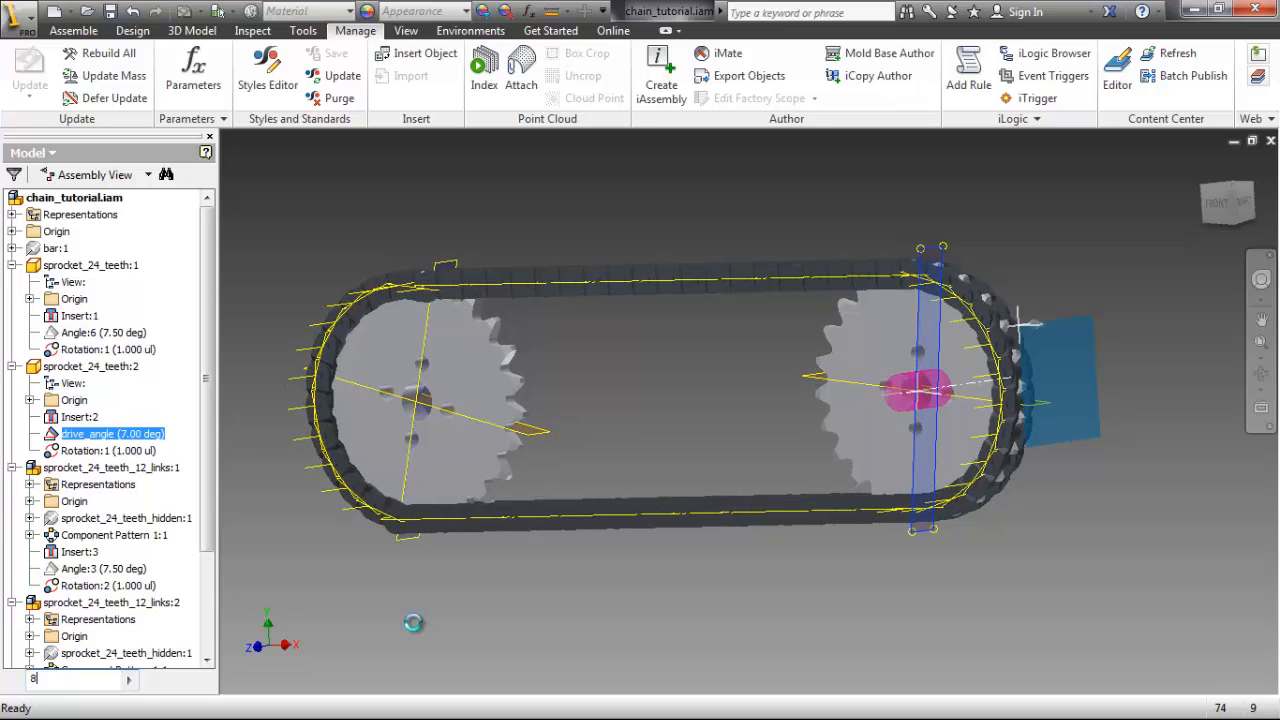
key("Return")
type("9")
key("Return")
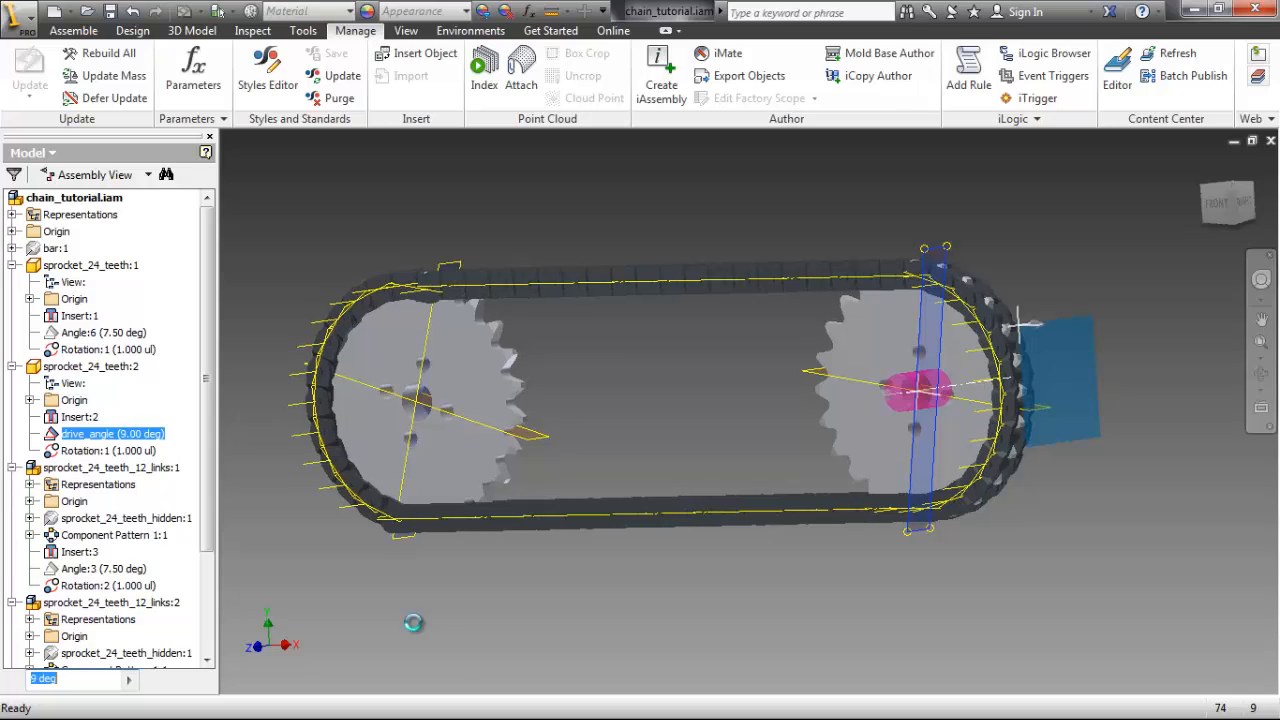
type("10")
key("Return")
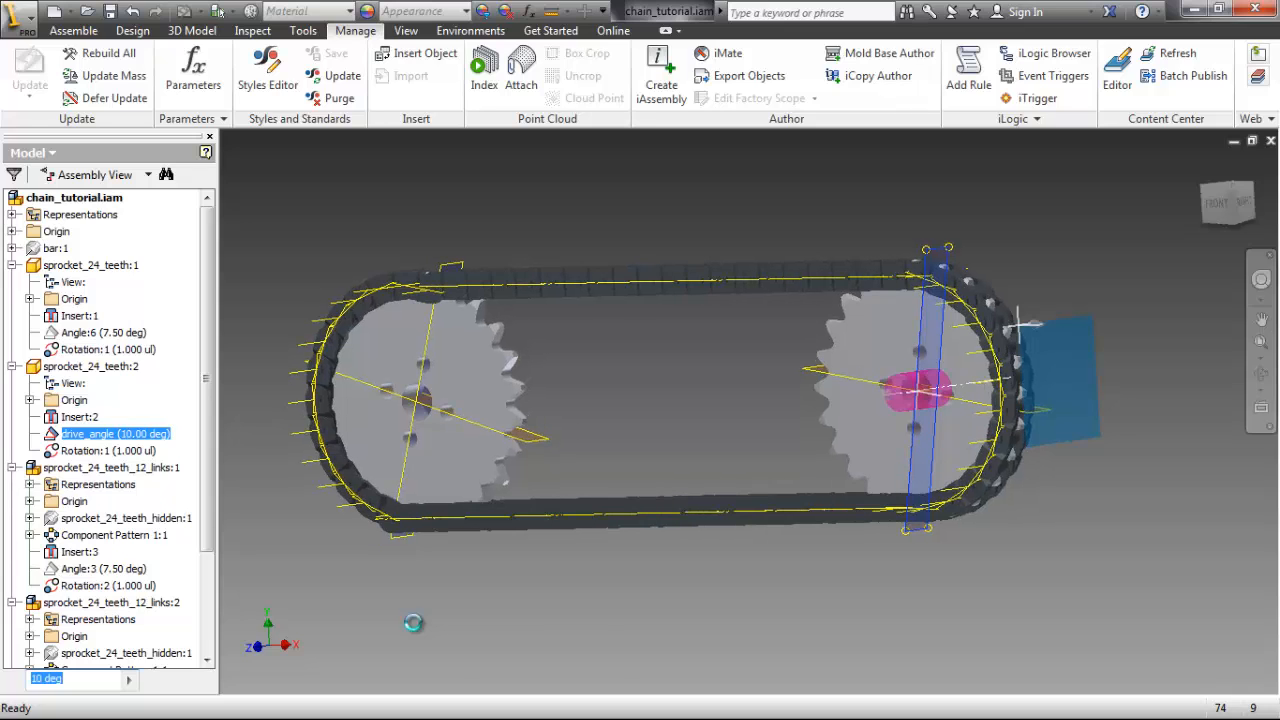
type("11")
key("Return")
type("12")
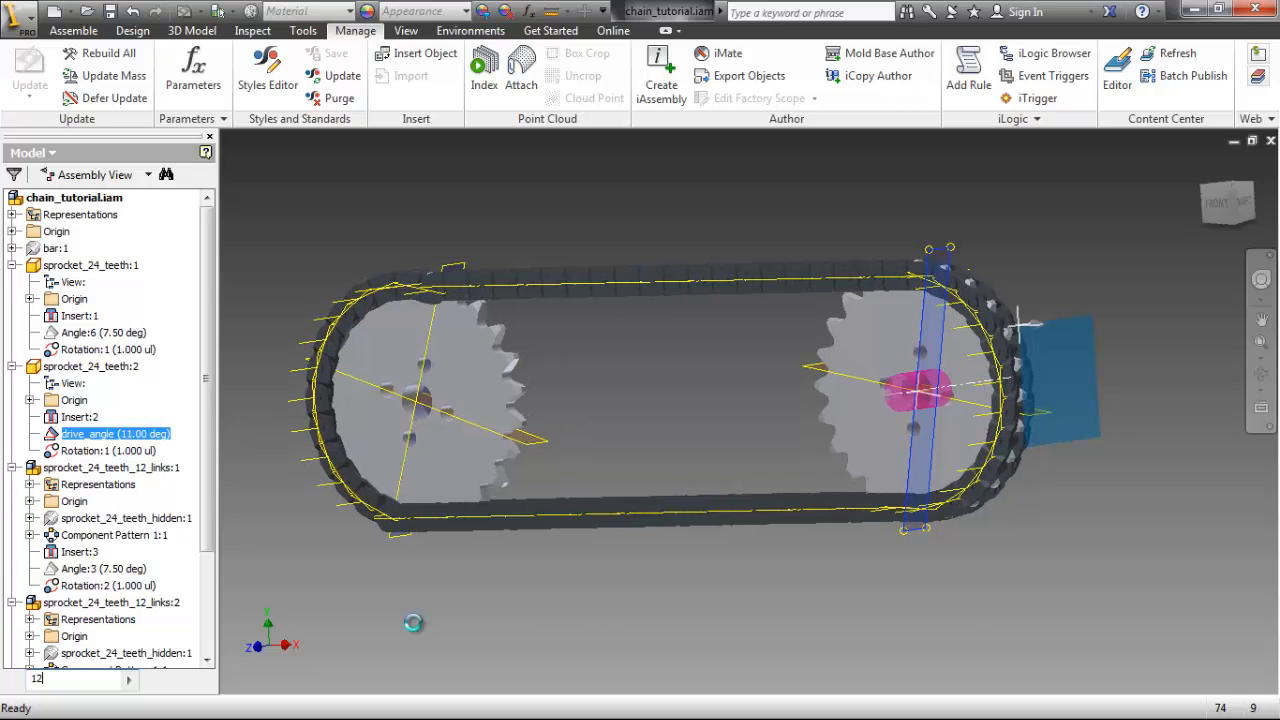
key("Return")
type("1")
type("4")
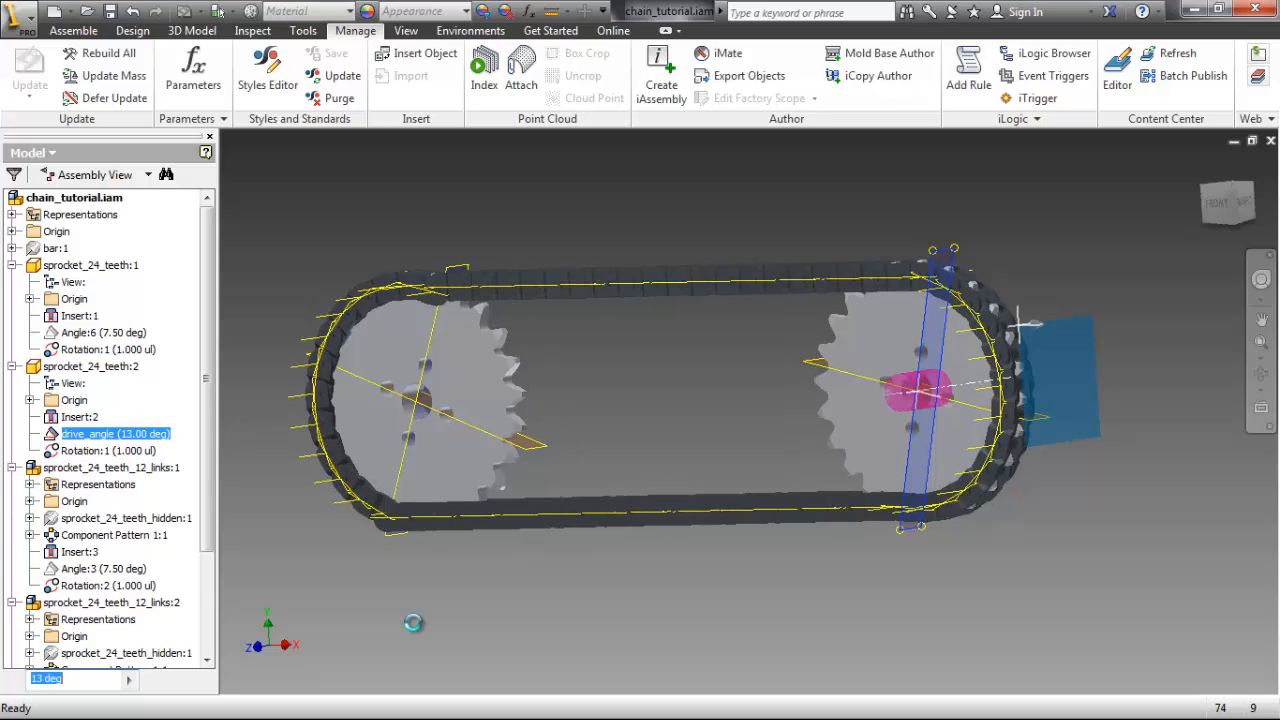
key("Return")
type("15")
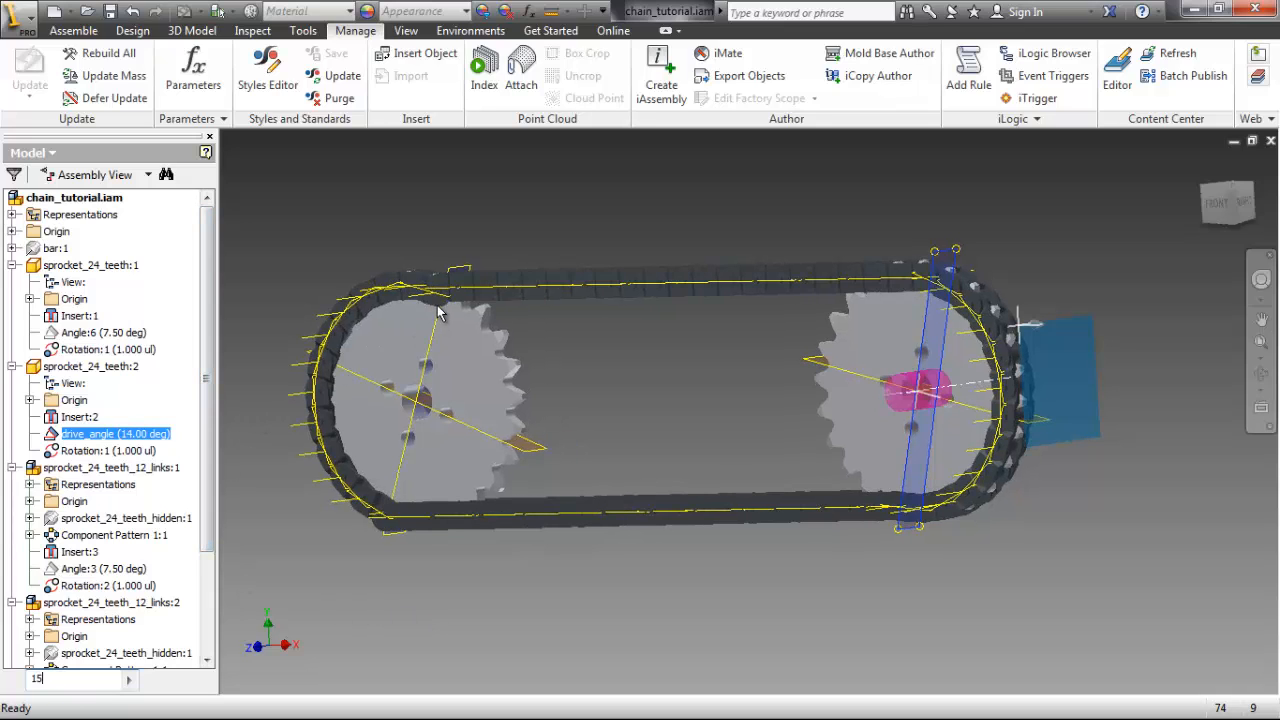
key("Return")
type("16")
key("Return")
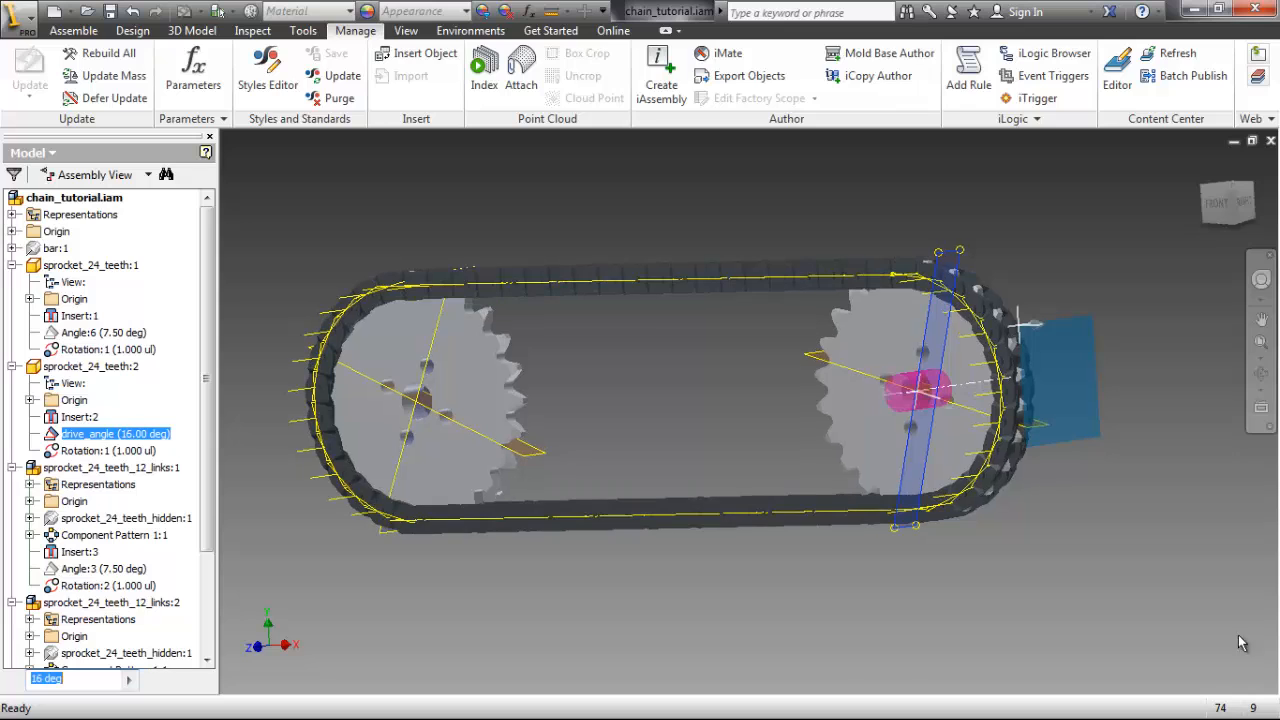
- Turn off the visibility of all work features in the assembly and deselect the drive_angle constraint
left_click(414, 32)
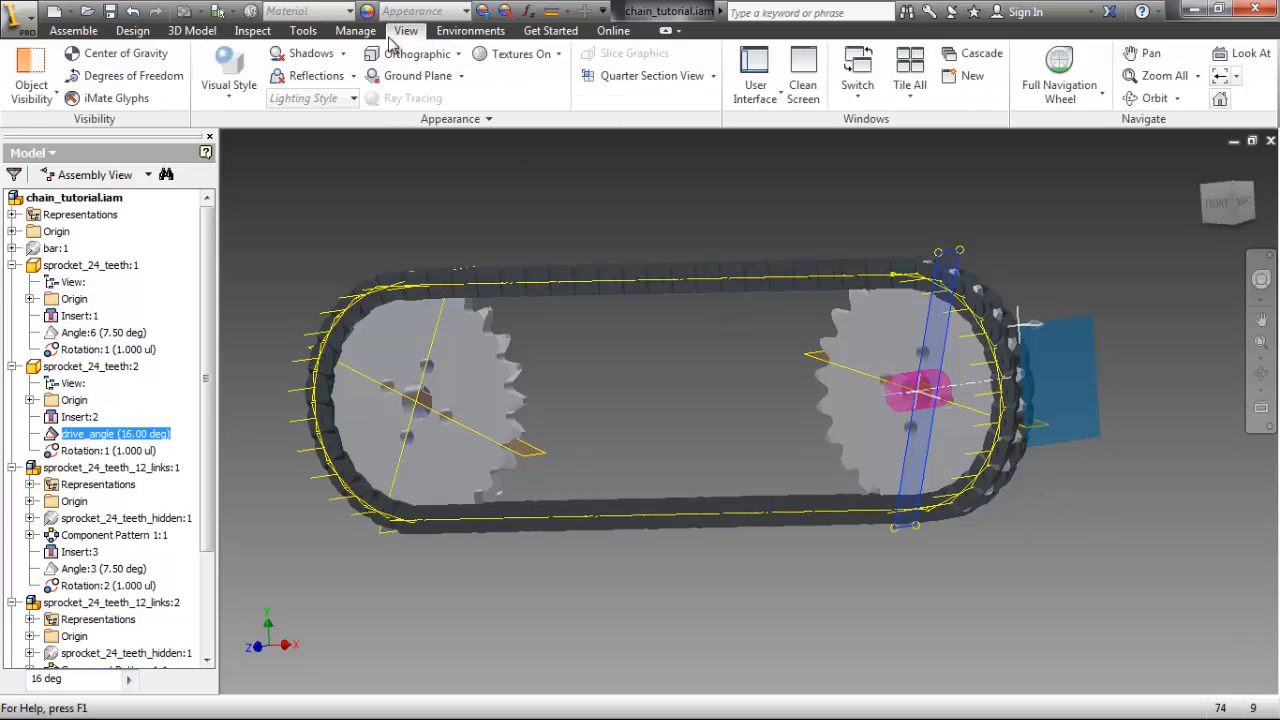
left_click(47, 95)
left_click(17, 123)
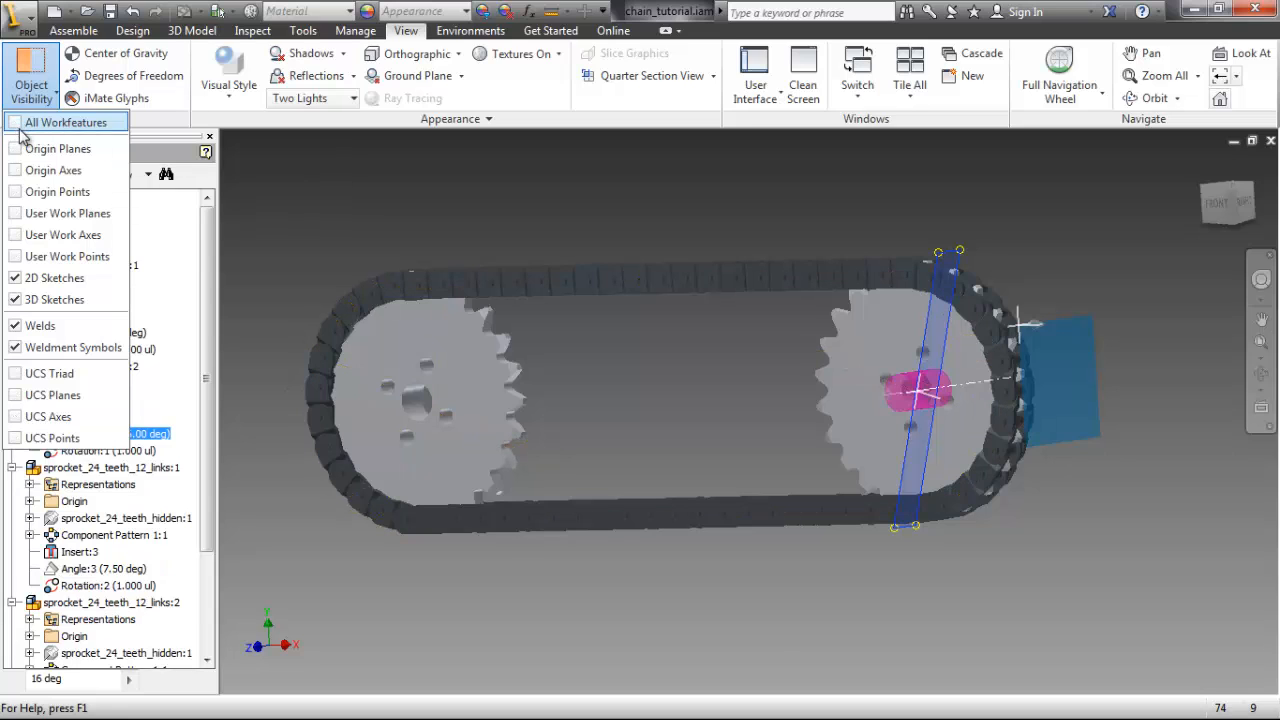
left_click(1201, 528)
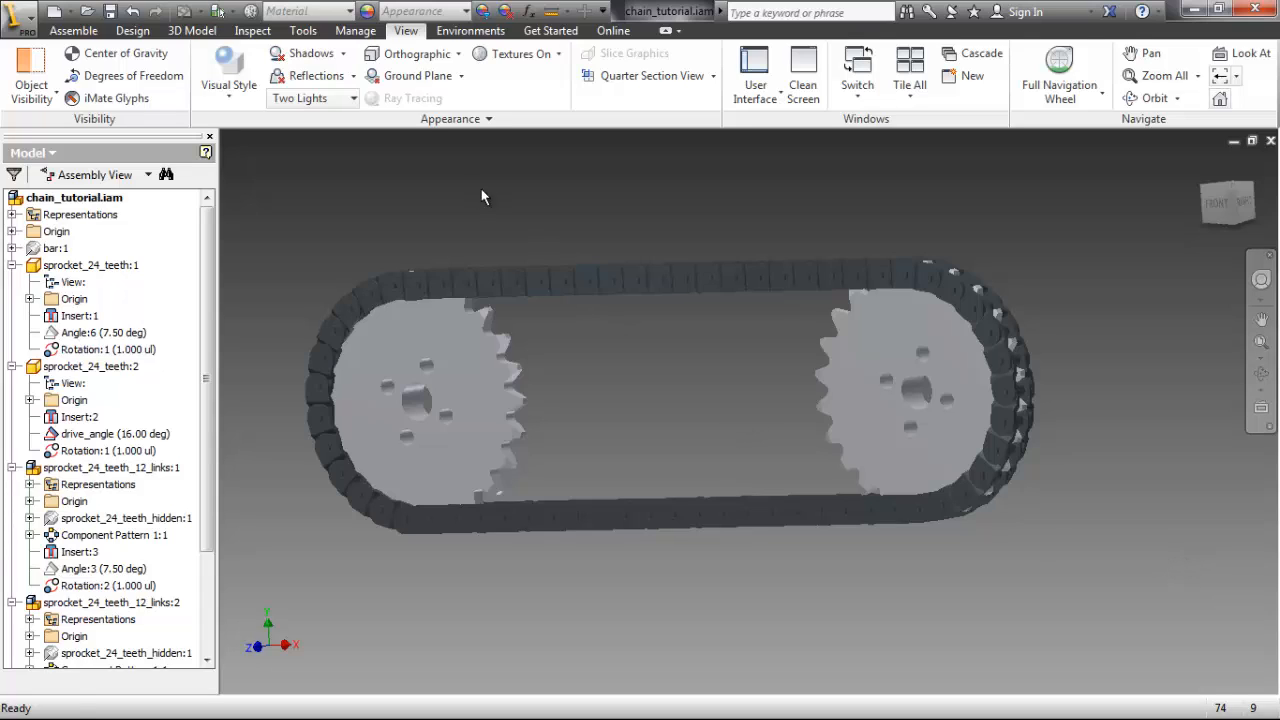
- Add a user parameter named pitchAngleHalf with unit ul and the equation pitchAngle/2
left_click(360, 31)
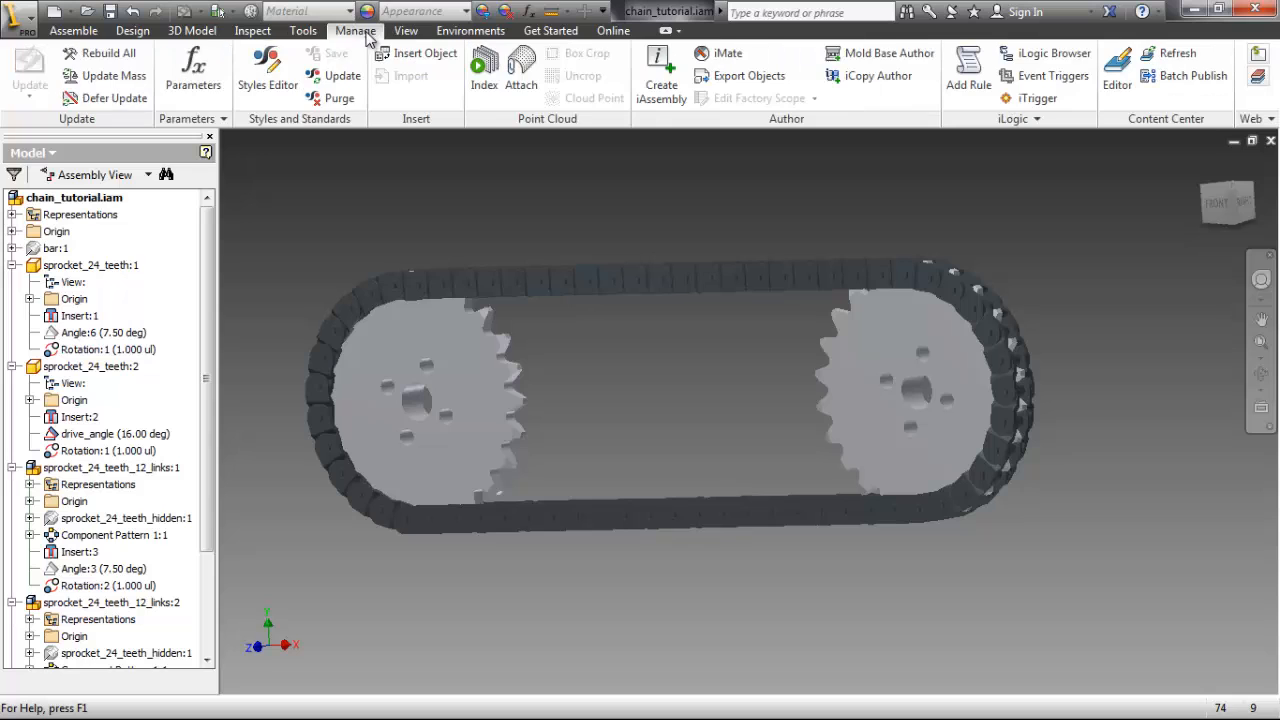
left_click(197, 72)
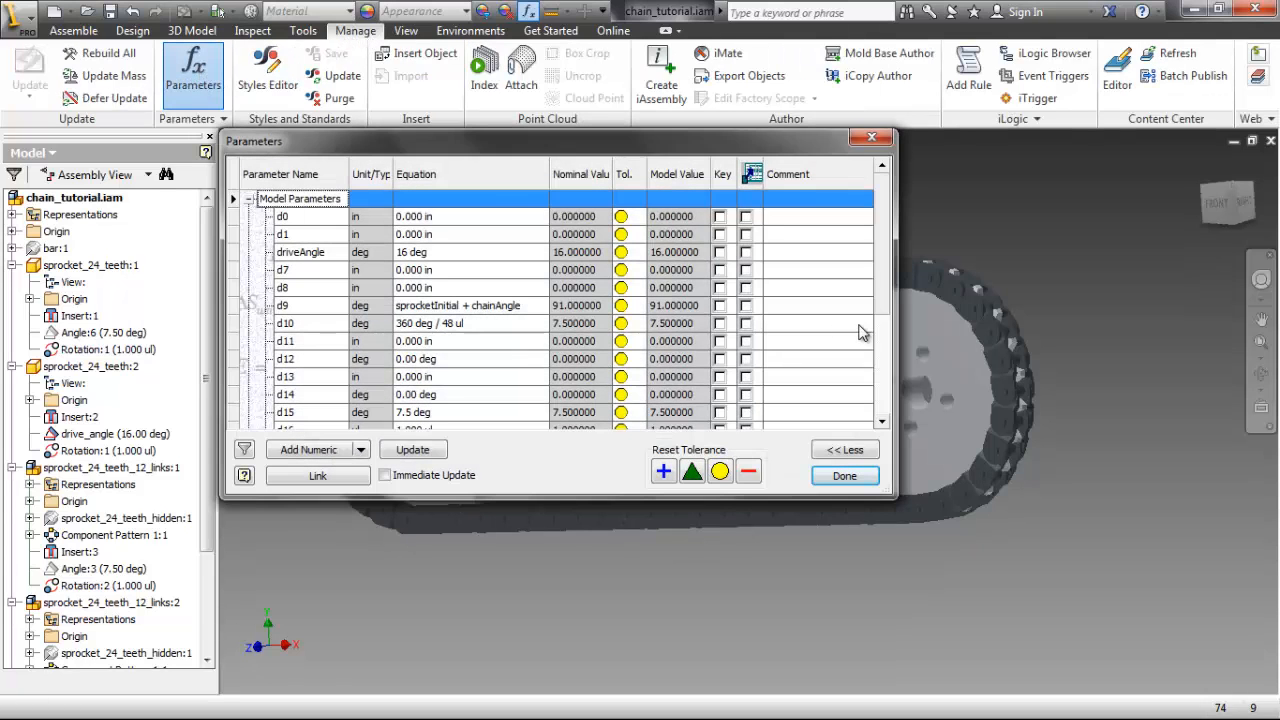
left_click_drag(889, 306, 877, 418)
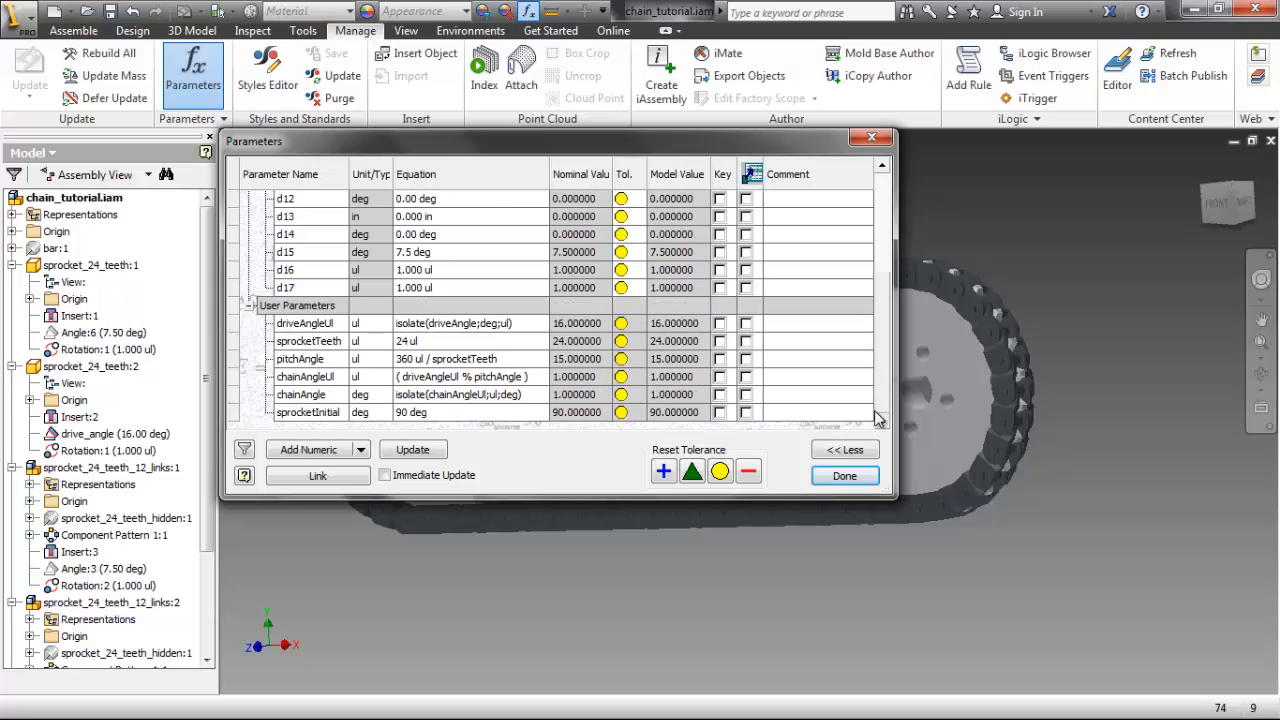
left_click(310, 450)
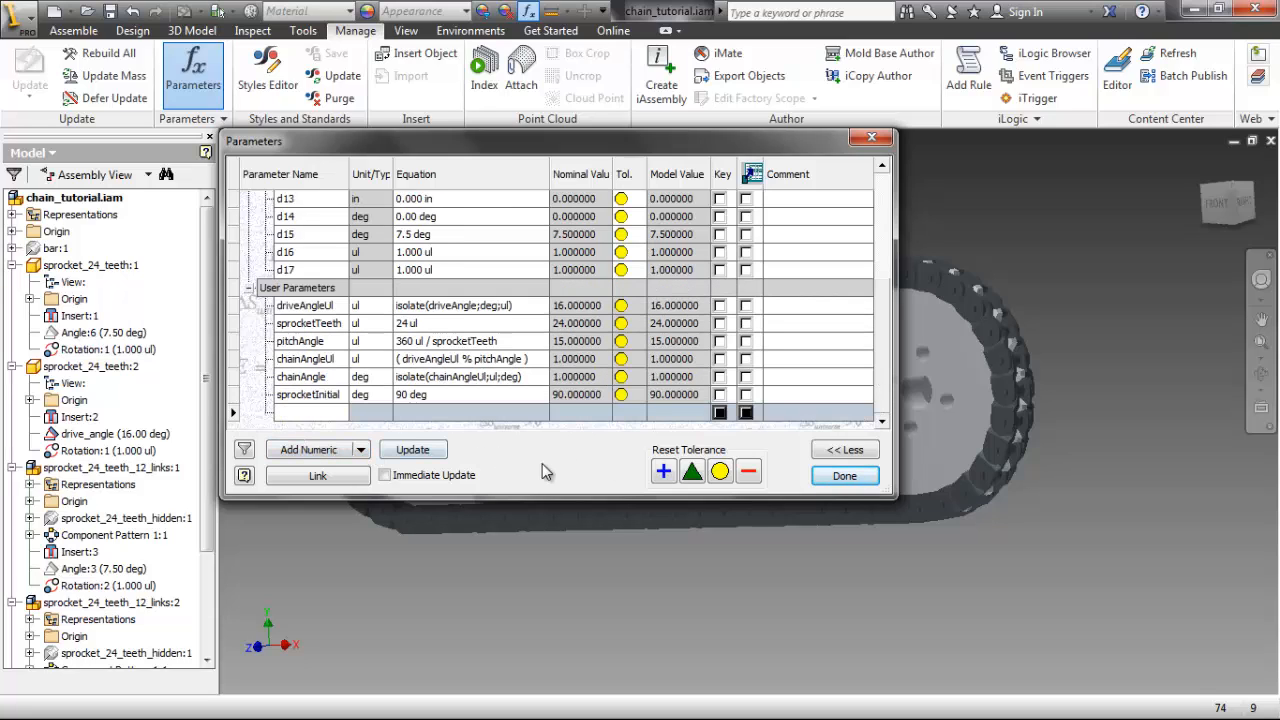
type("pitchAngleHalf")
left_click(372, 413)
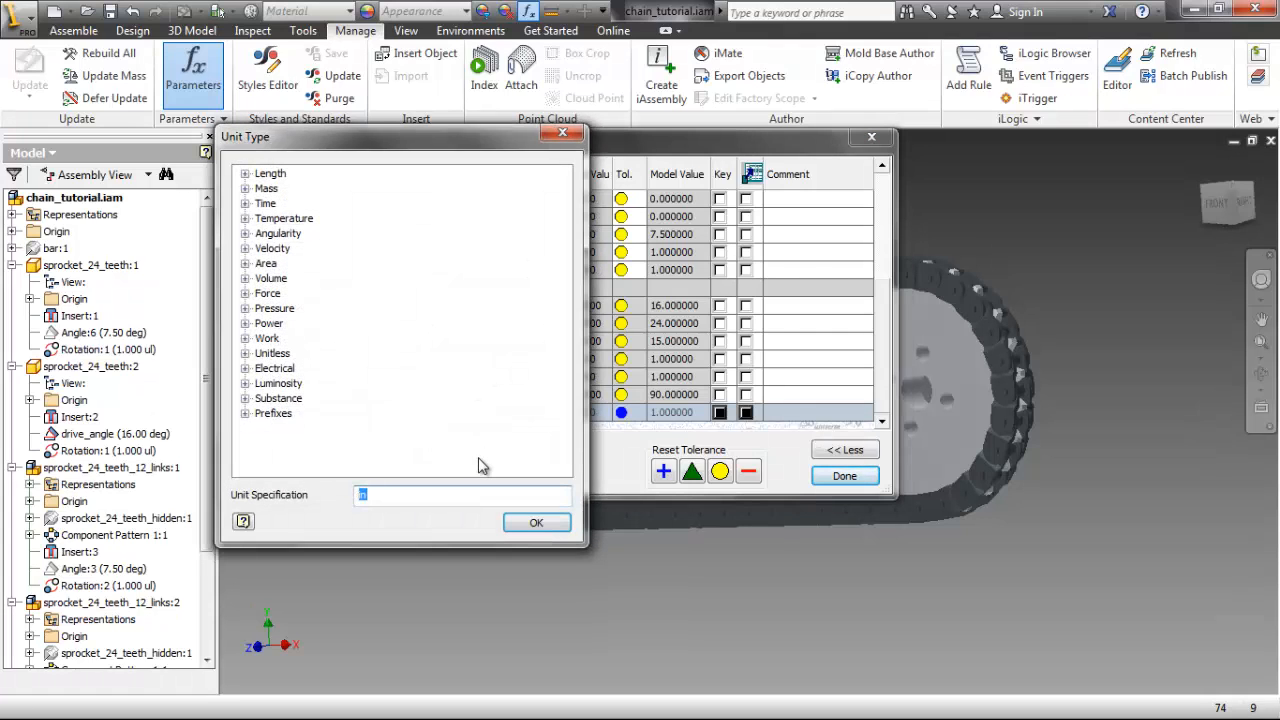
type("ul")
left_click(531, 521)
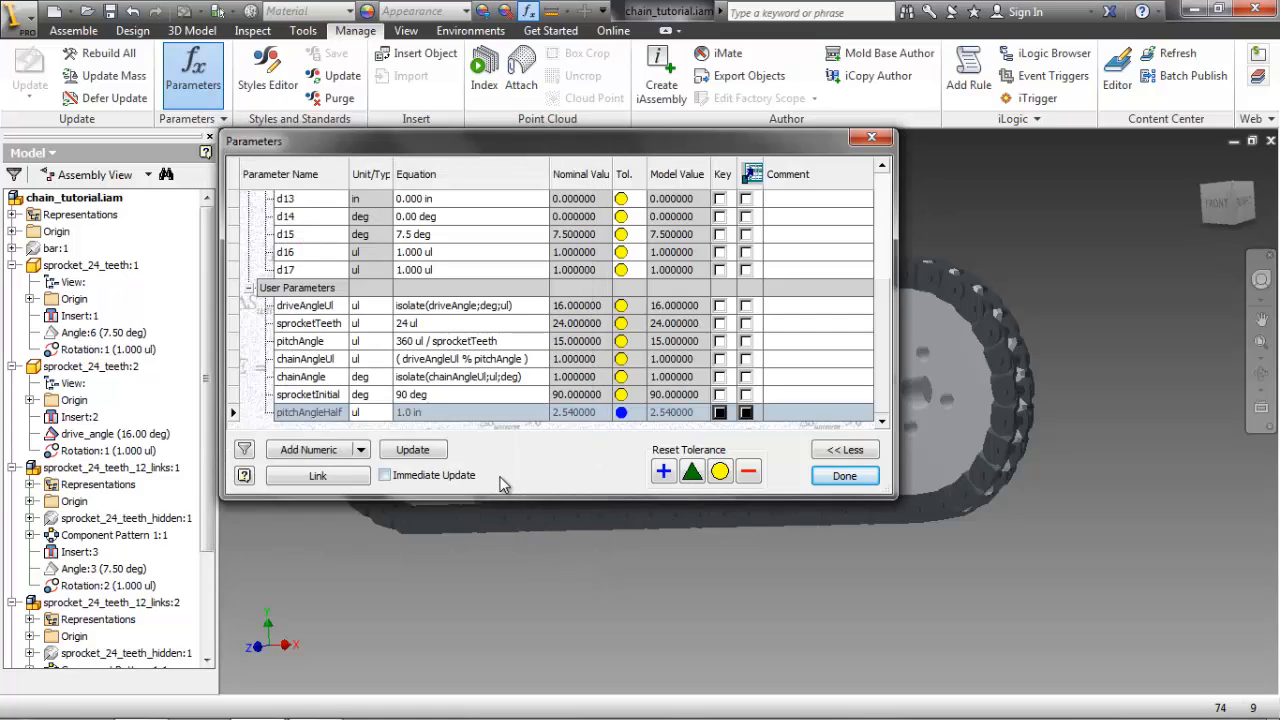
left_click(456, 413)
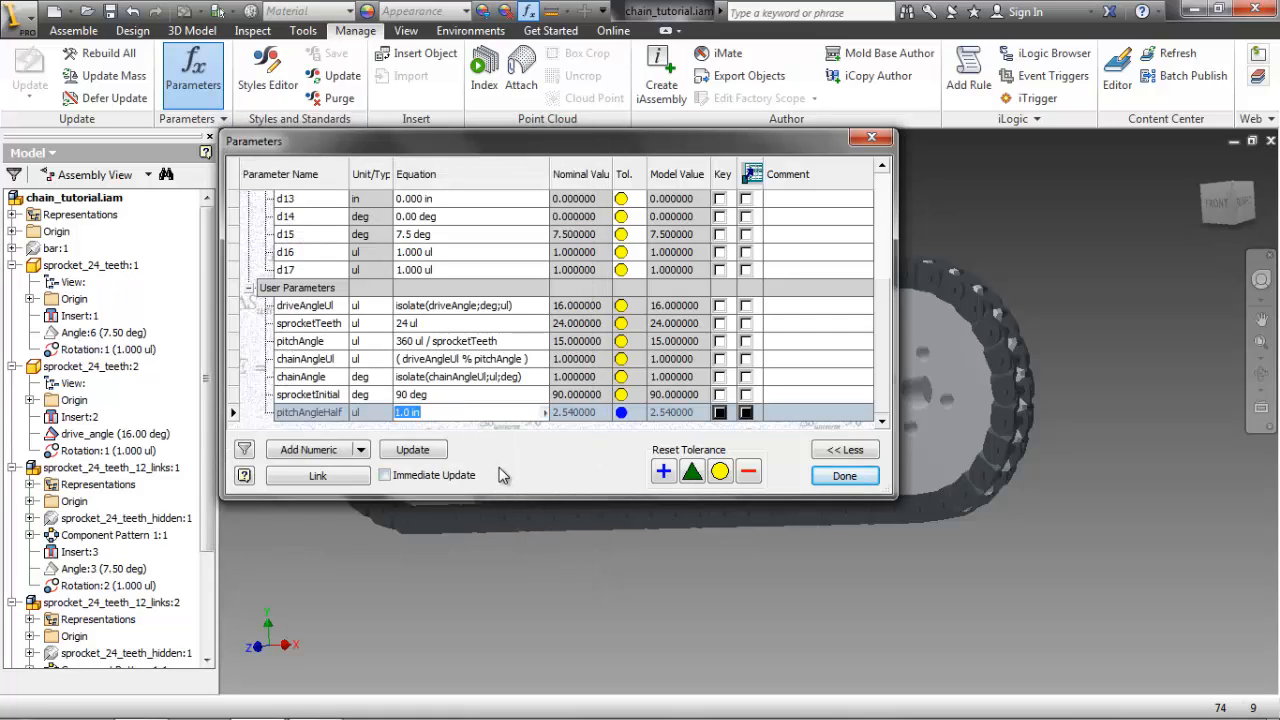
type("pitchAngle/2")
left_click(588, 398)
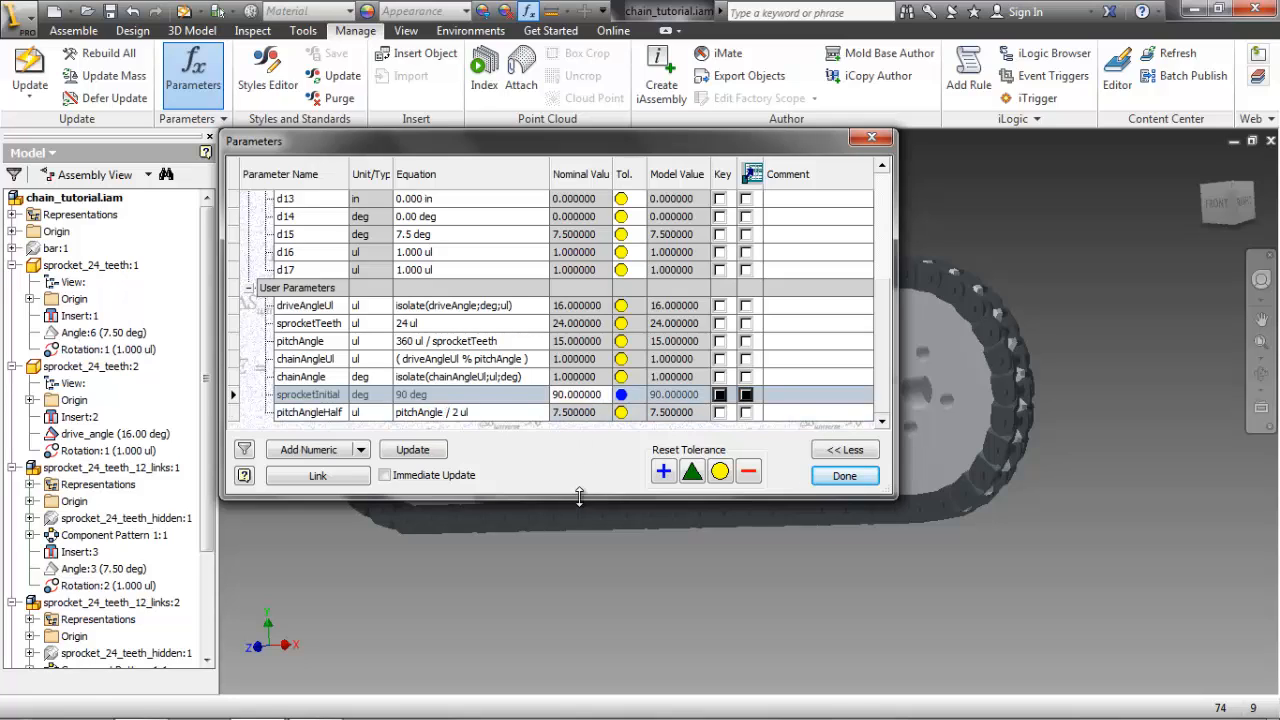
- Subtract pitchAngleHalf in the chainAngleUl parameter equation so it reads ( driveAngleUl % pitchAngle ) - pitchAngleHalf
left_click(536, 360)
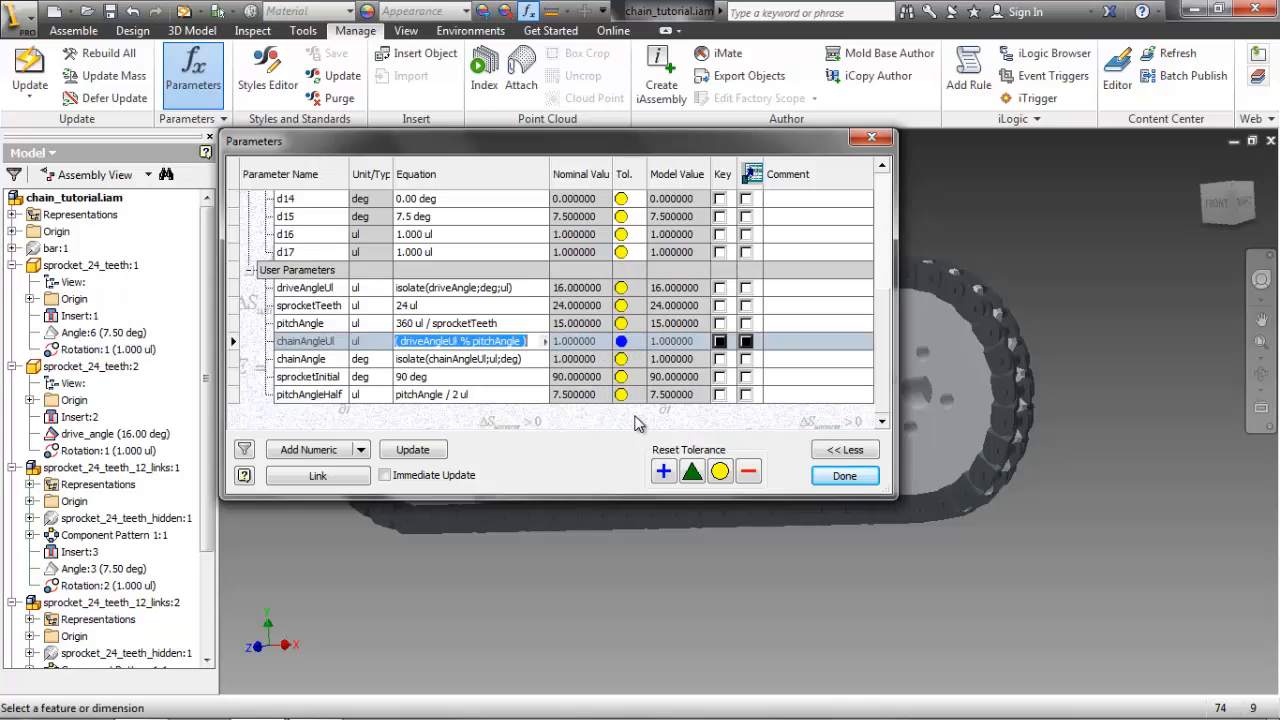
left_click(532, 341)
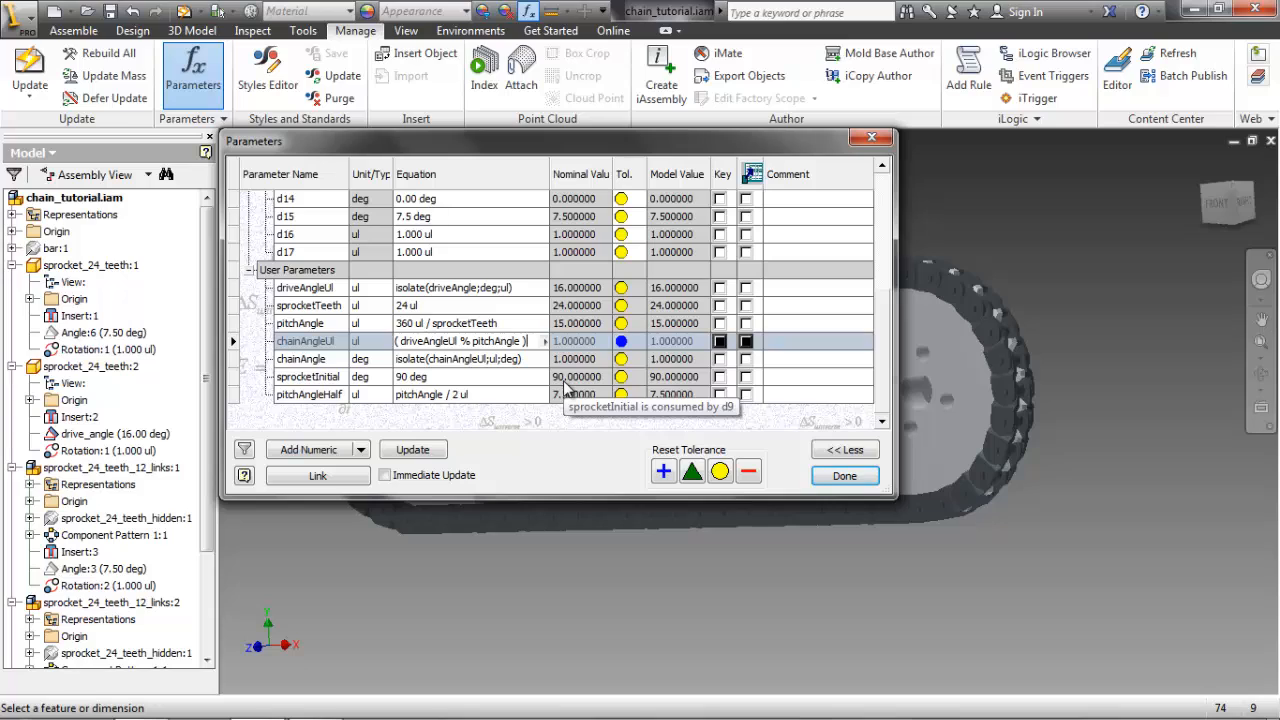
type("-")
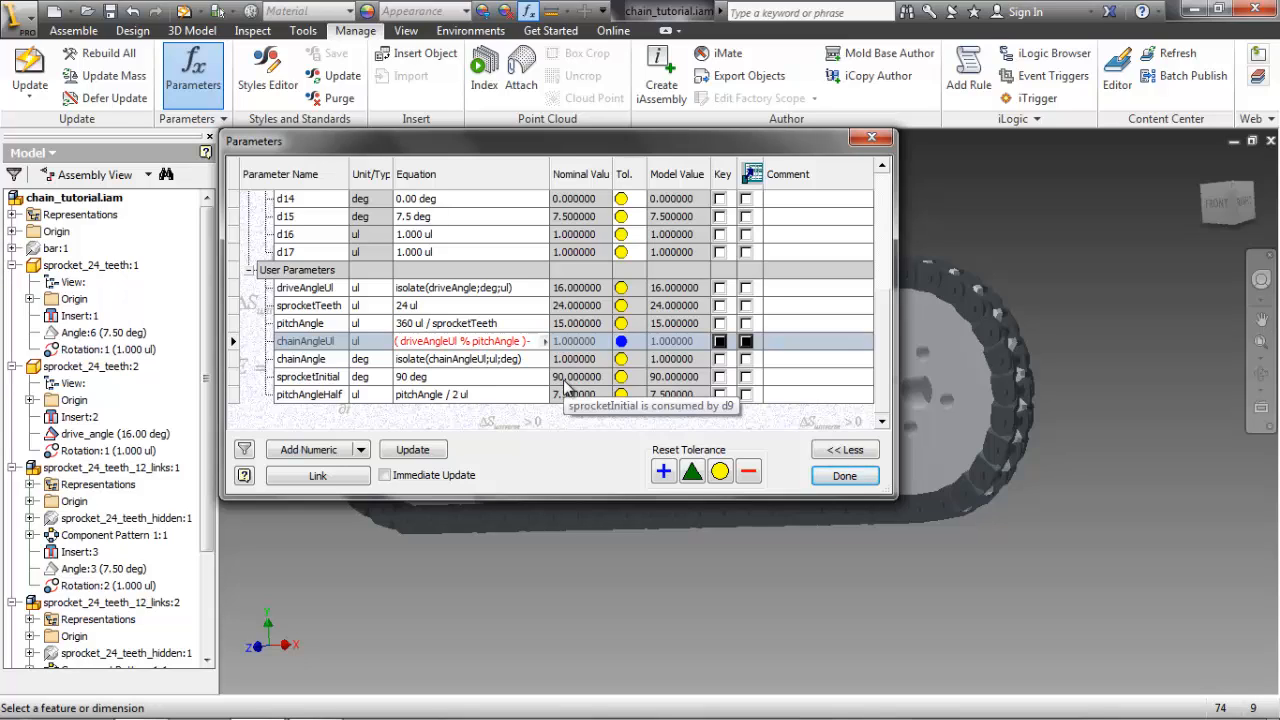
type("pitchAng")
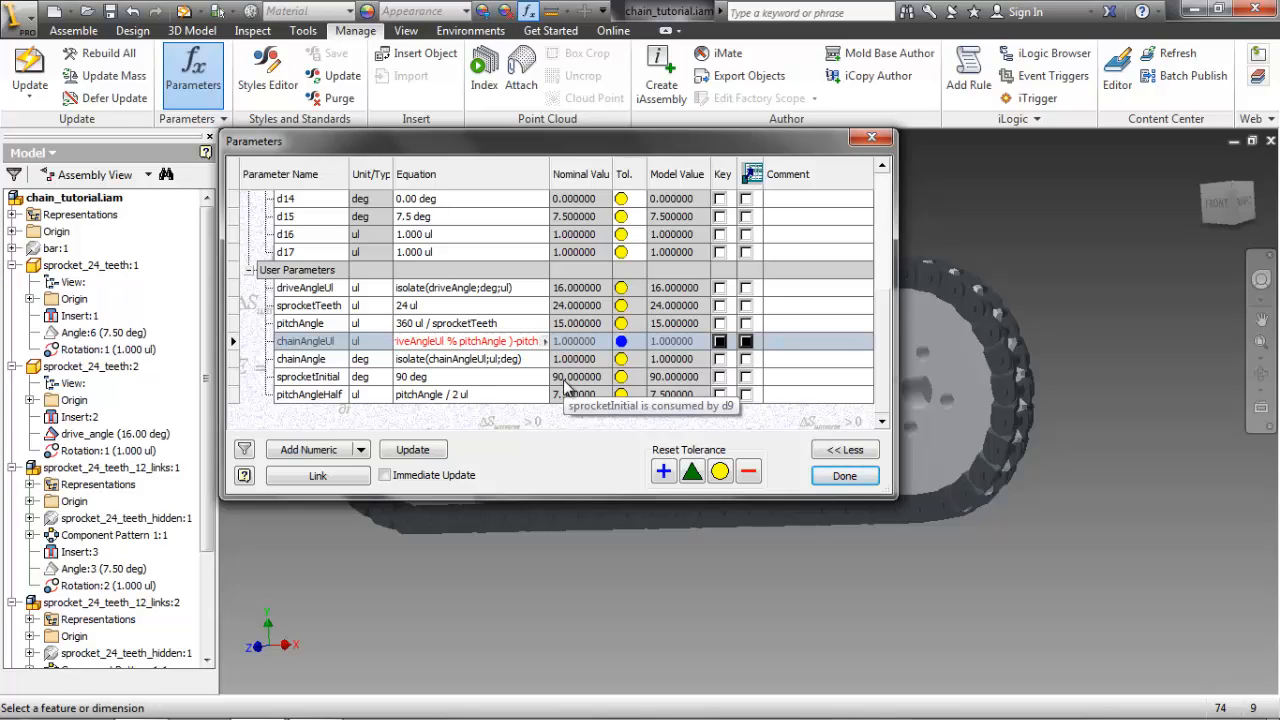
type("le")
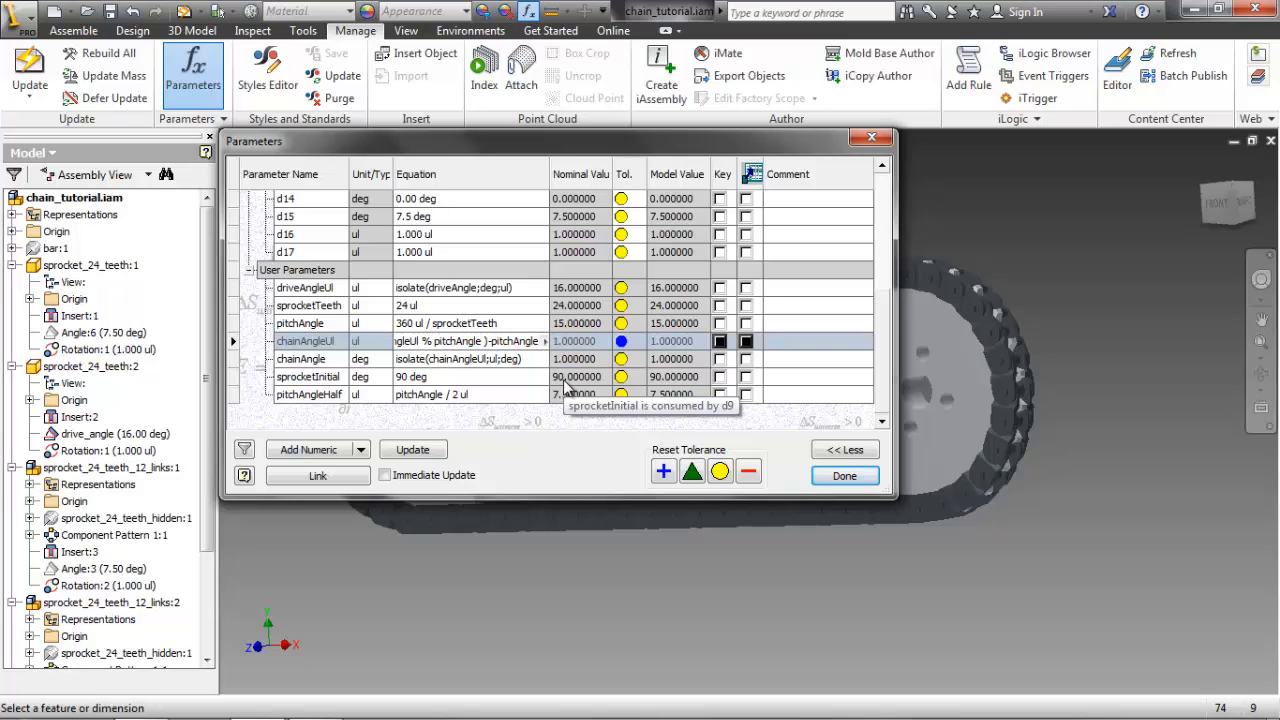
type("Half")
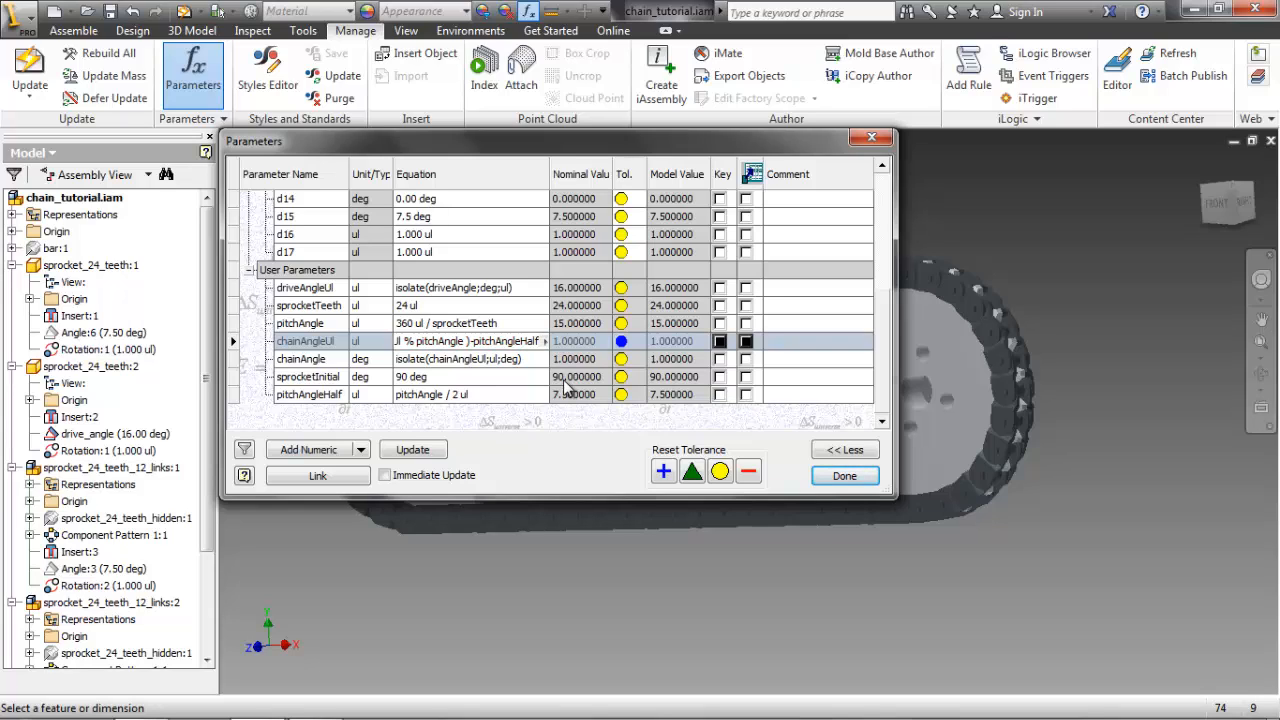
left_click(843, 477)
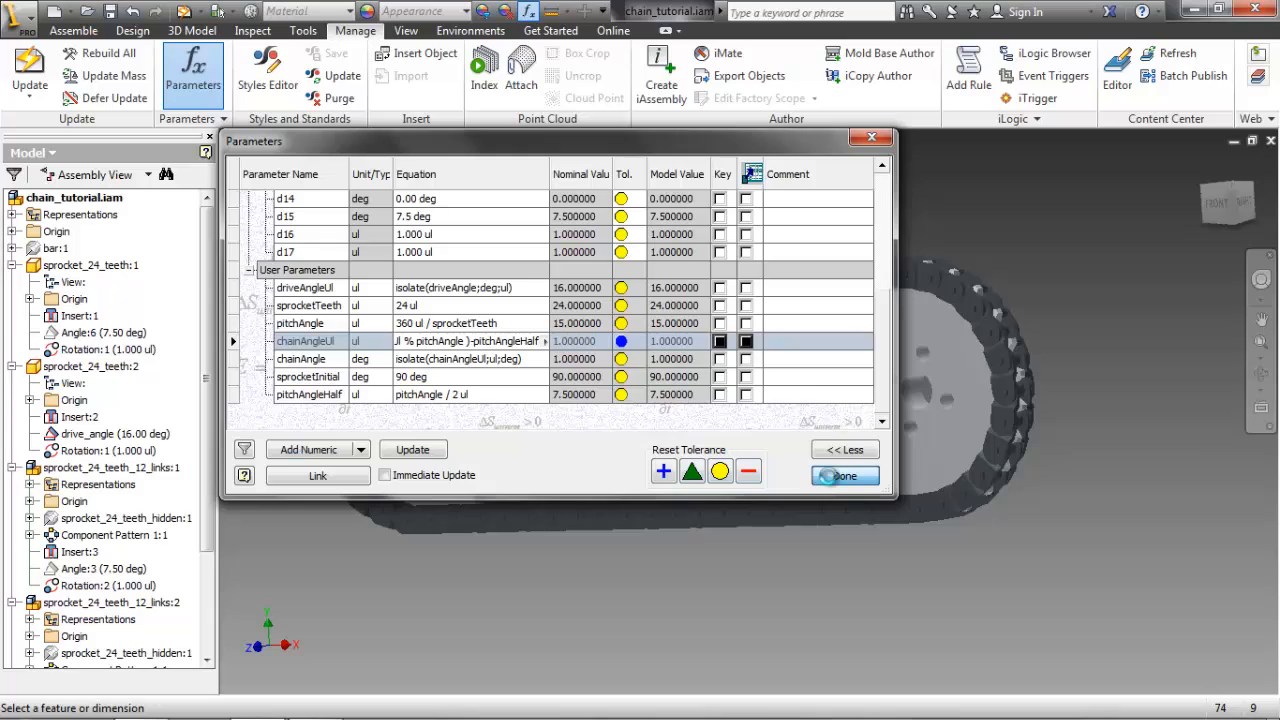
- Step the drive_angle constraint of sprocket_24_teeth:2 from 0 to 16 degrees in one-degree increments to test the chain motion
left_click(165, 438)
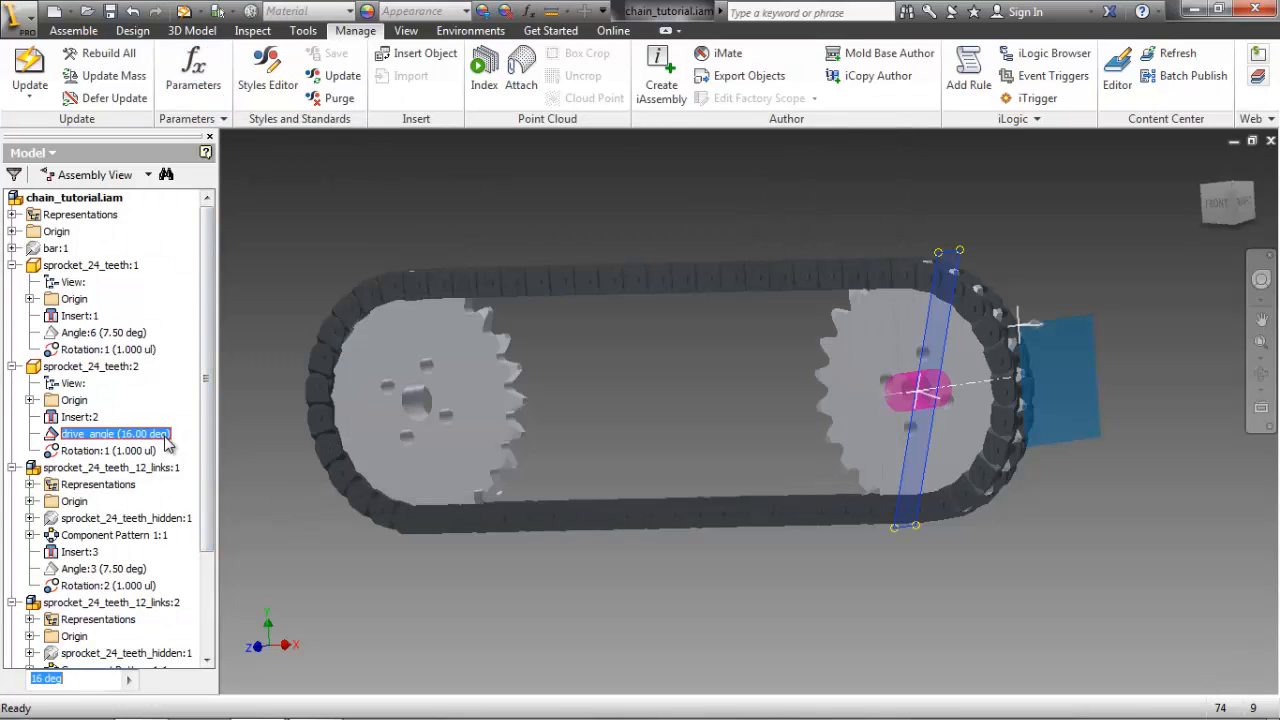
type("0")
key("Return")
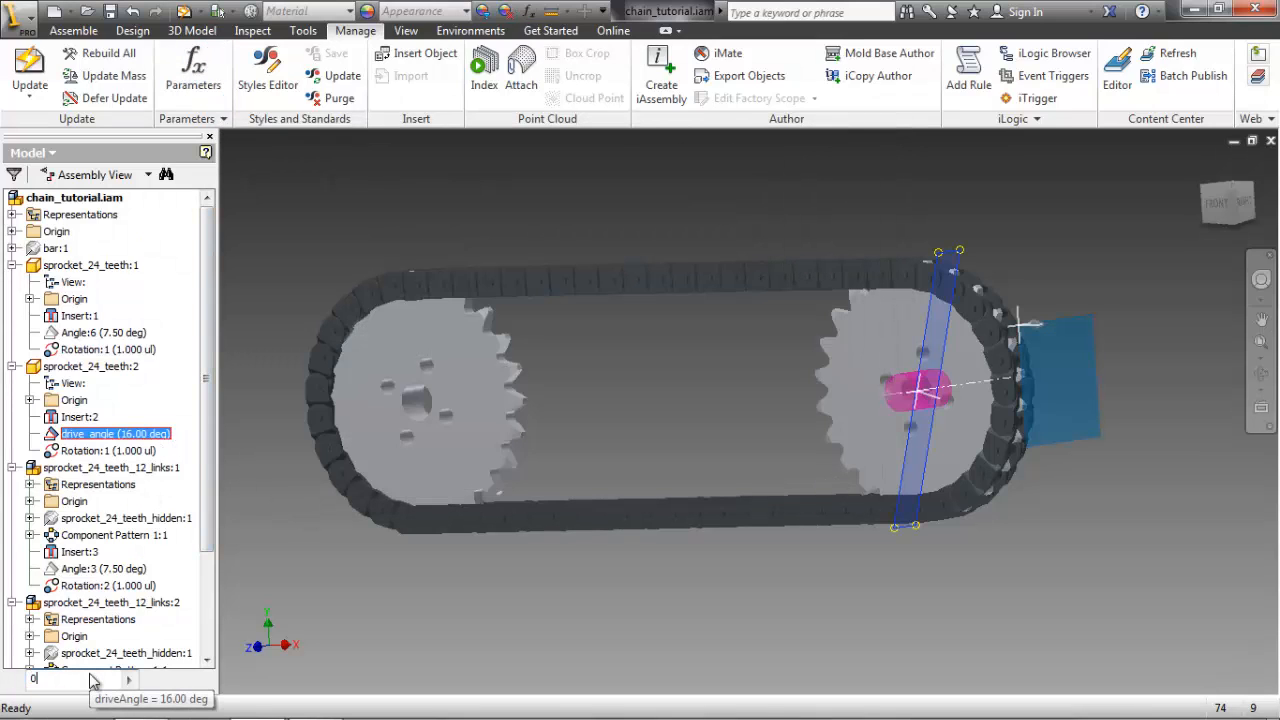
type("1")
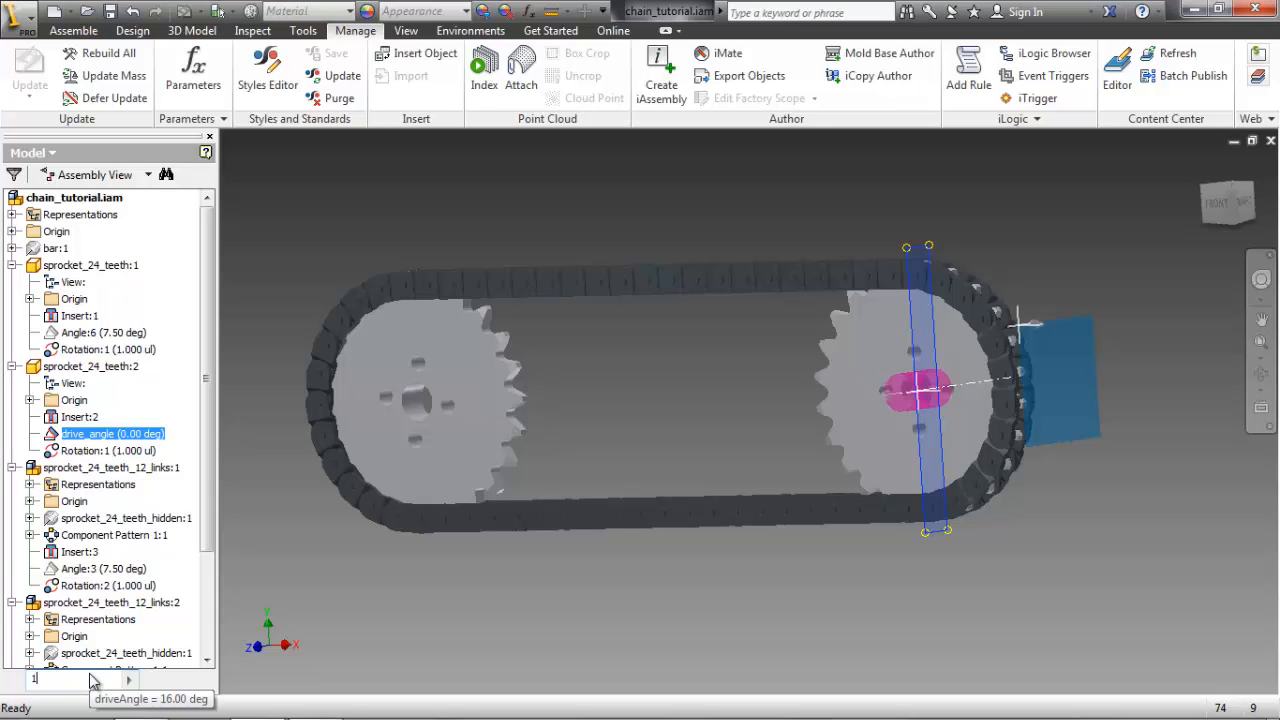
key("Return")
type("2")
key("Return")
type("3")
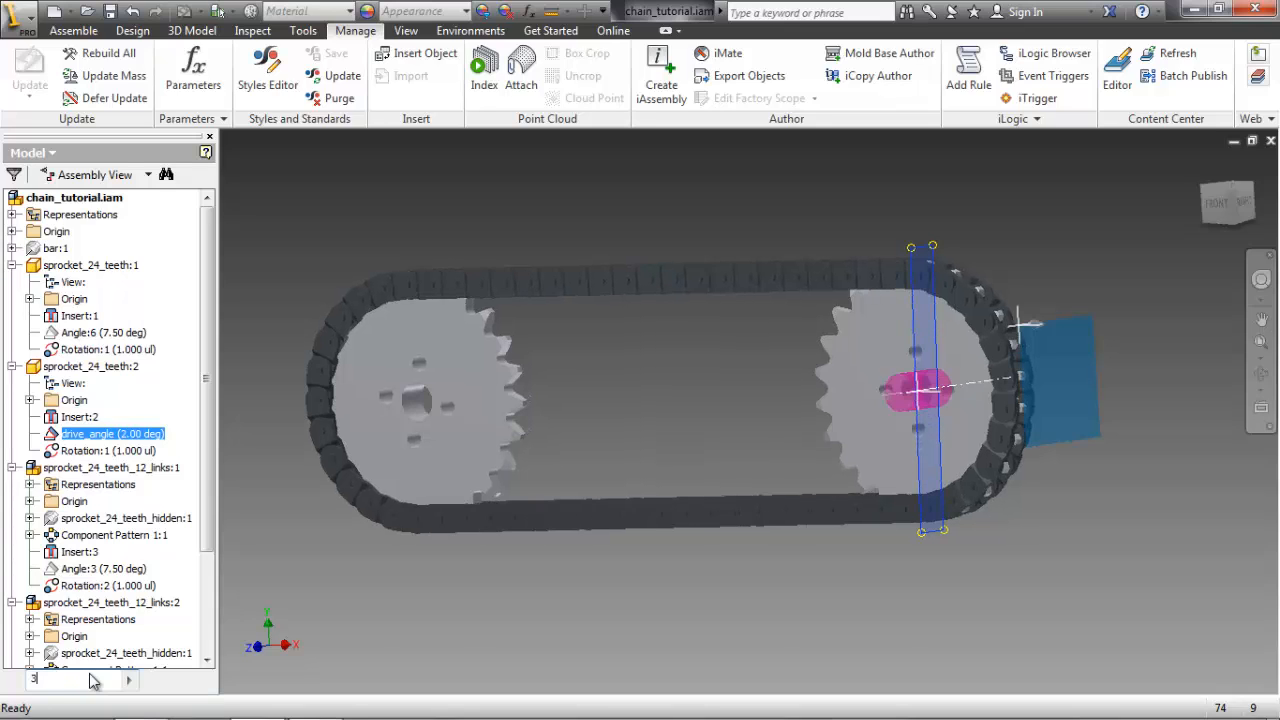
key("Return")
type("4")
key("Return")
type("5")
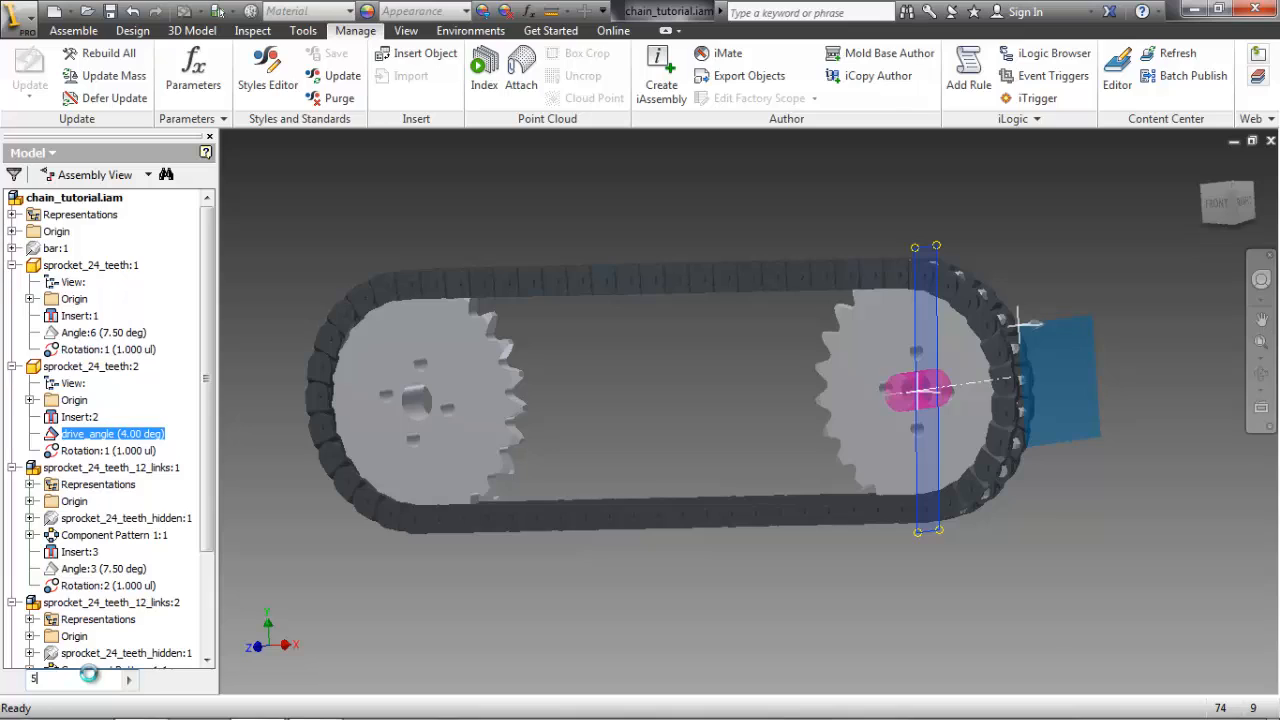
key("Return")
type("6")
key("Return")
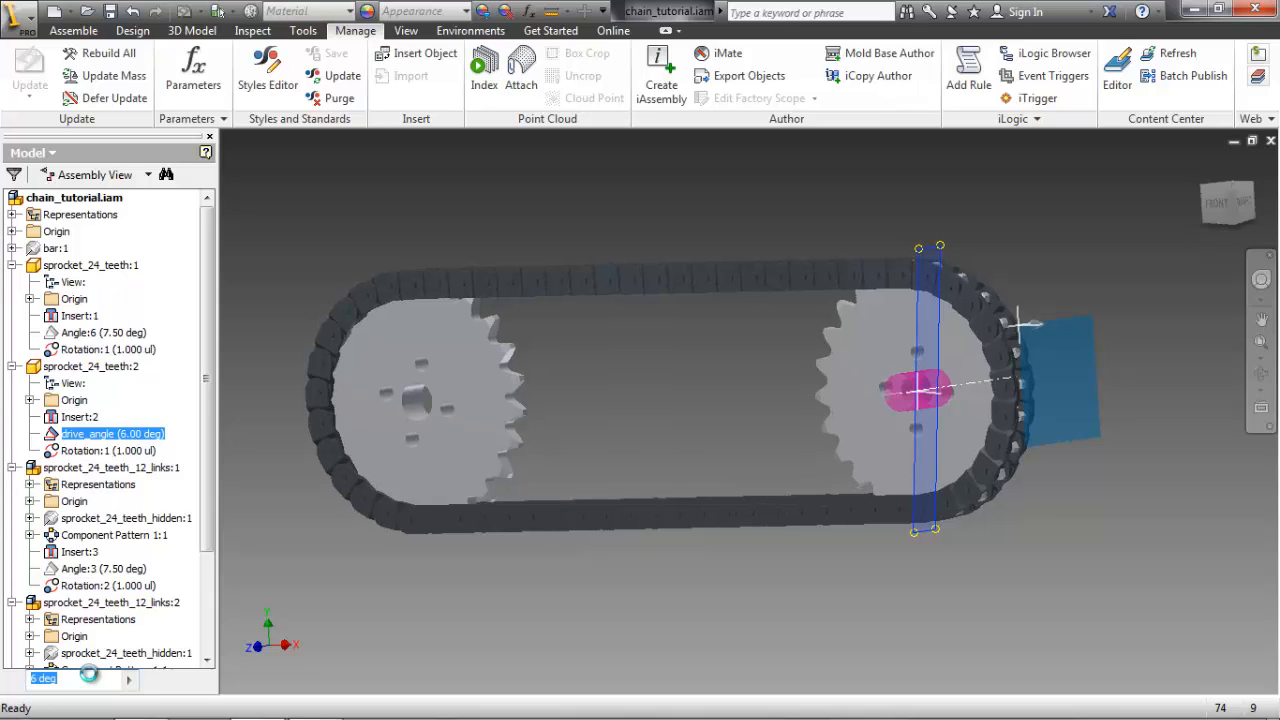
type("7")
key("Return")
type("8")
key("Return")
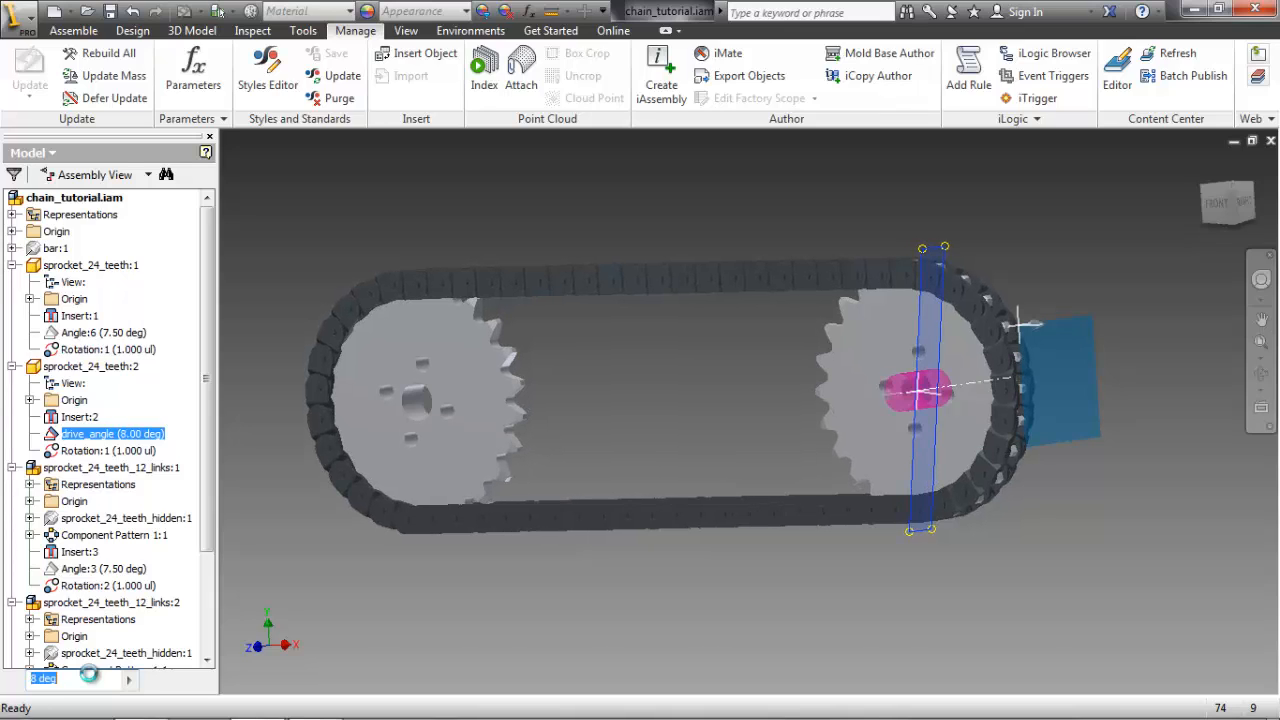
type("9")
key("Return")
type("1")
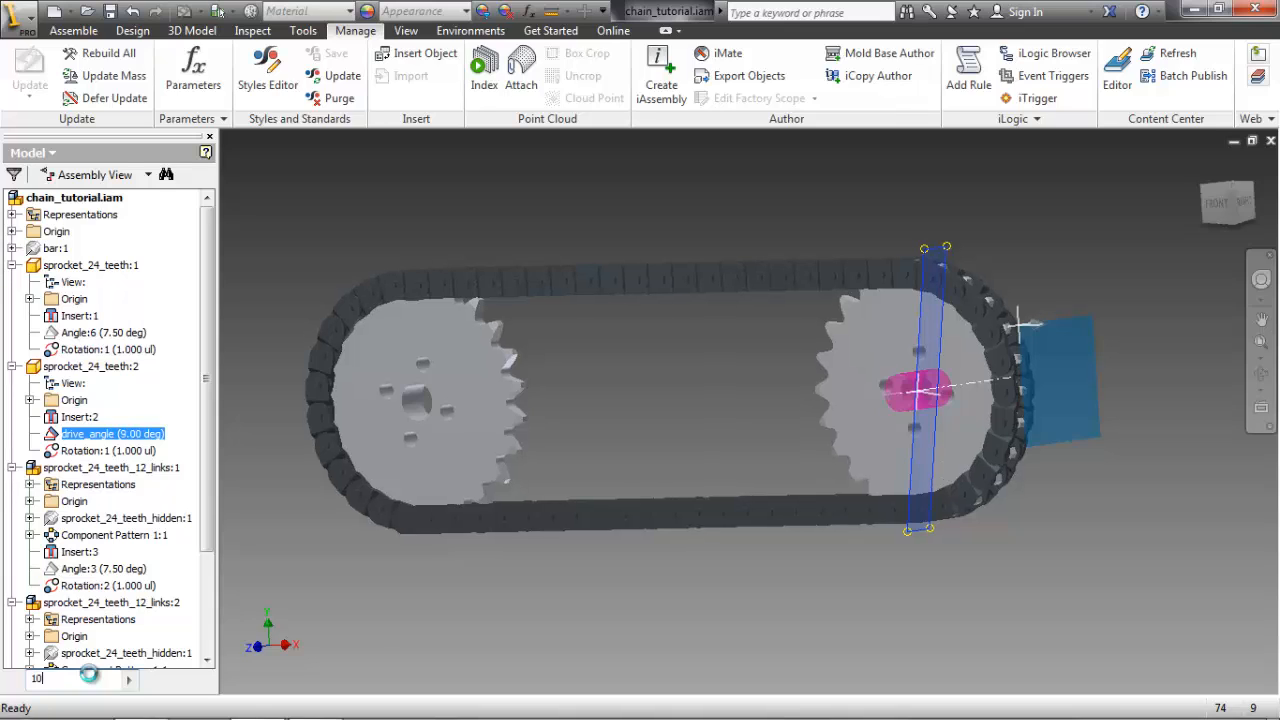
type("0")
key("Return")
type("11")
key("Return")
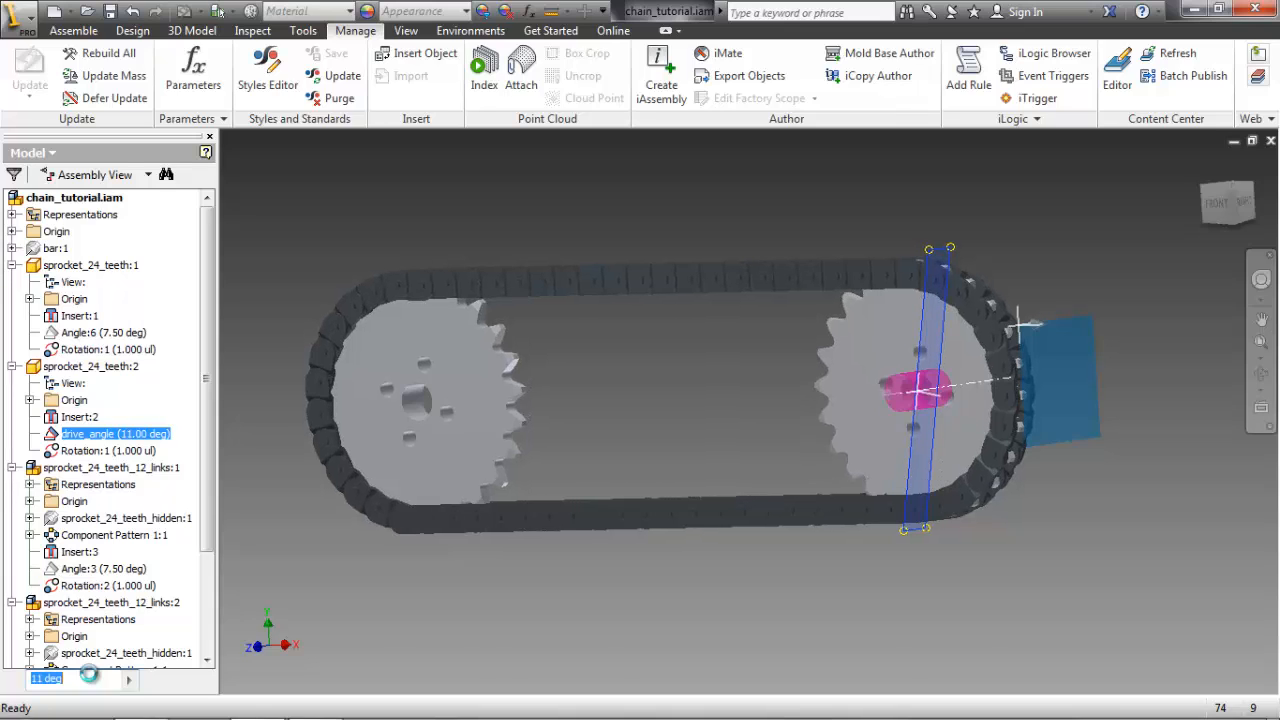
type("12")
key("Return")
type("13")
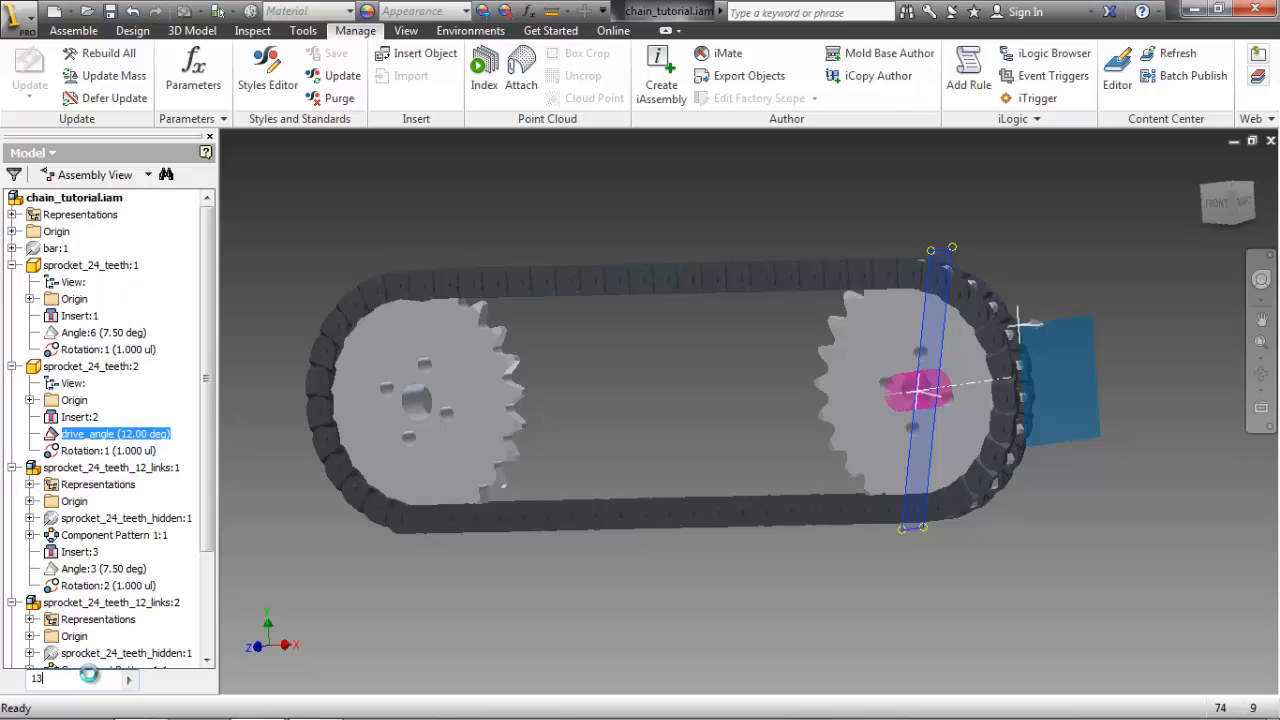
key("Return")
type("14")
key("Return")
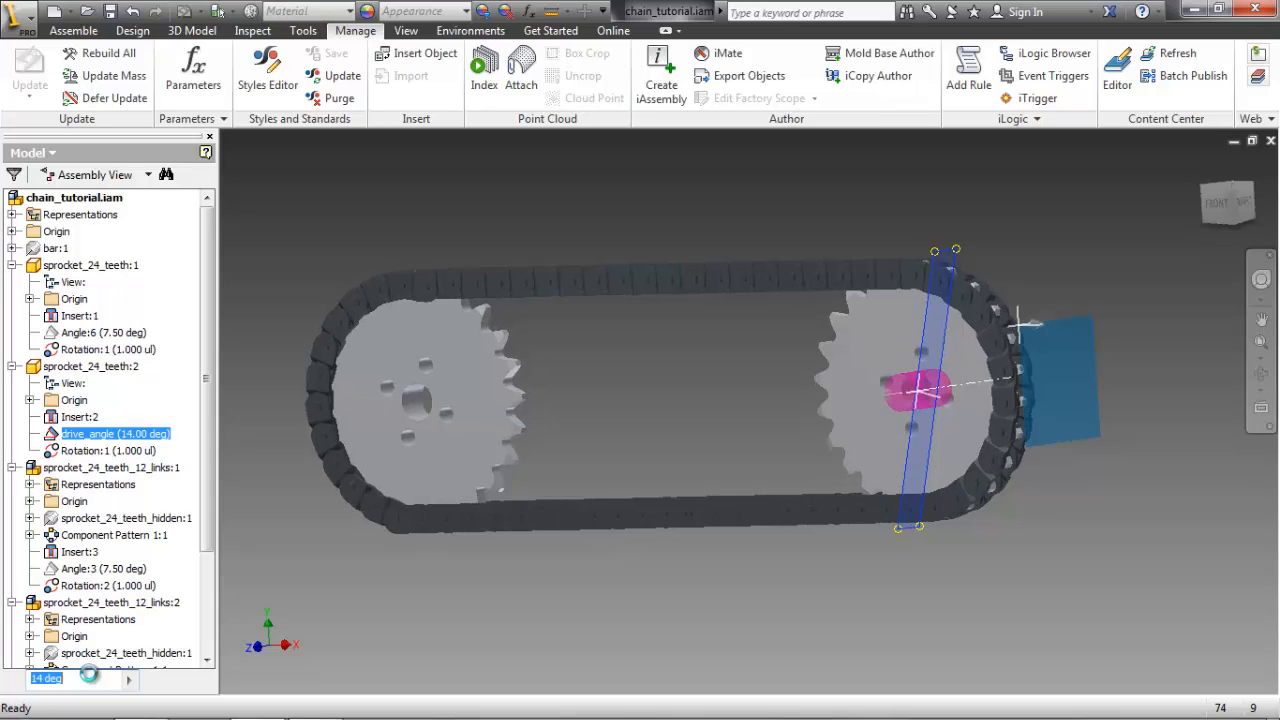
type("15")
key("Return")
type("1")
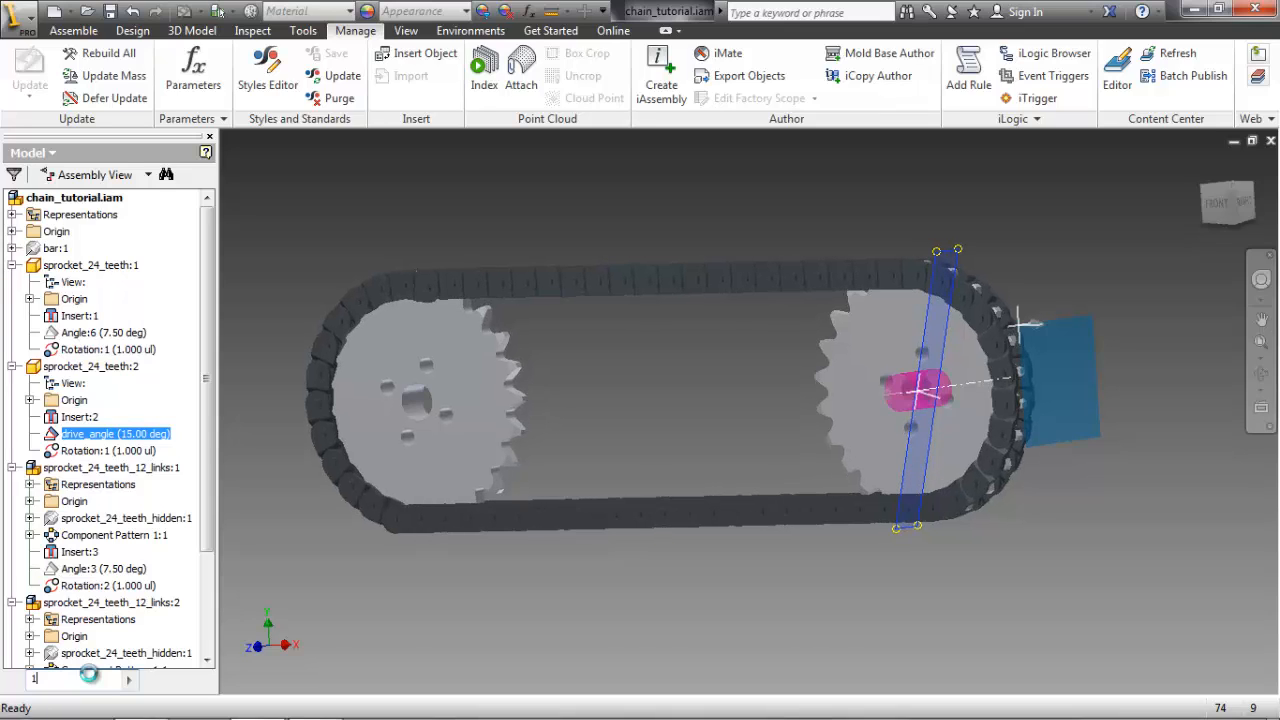
type("6")
key("Return")
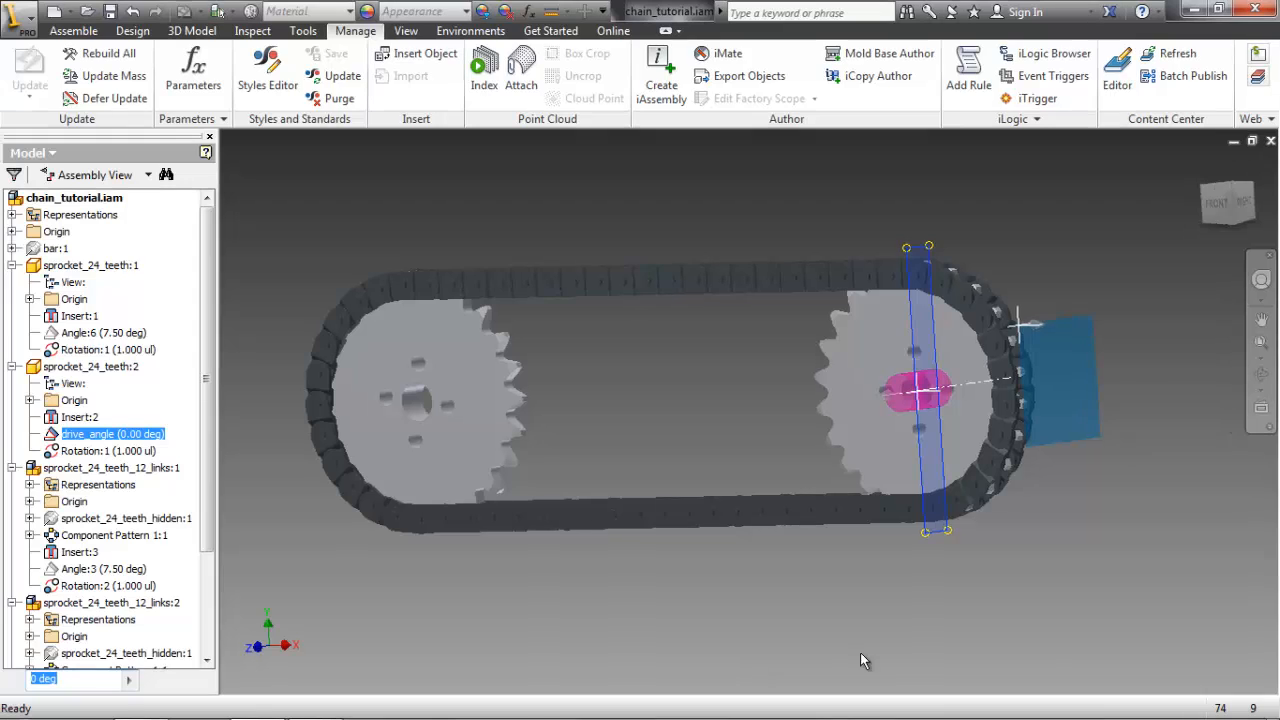
- Add a user parameter named driveAngleShifted with unit ul and the equation driveAngleUl + pitchAngleHalf
left_click(191, 72)
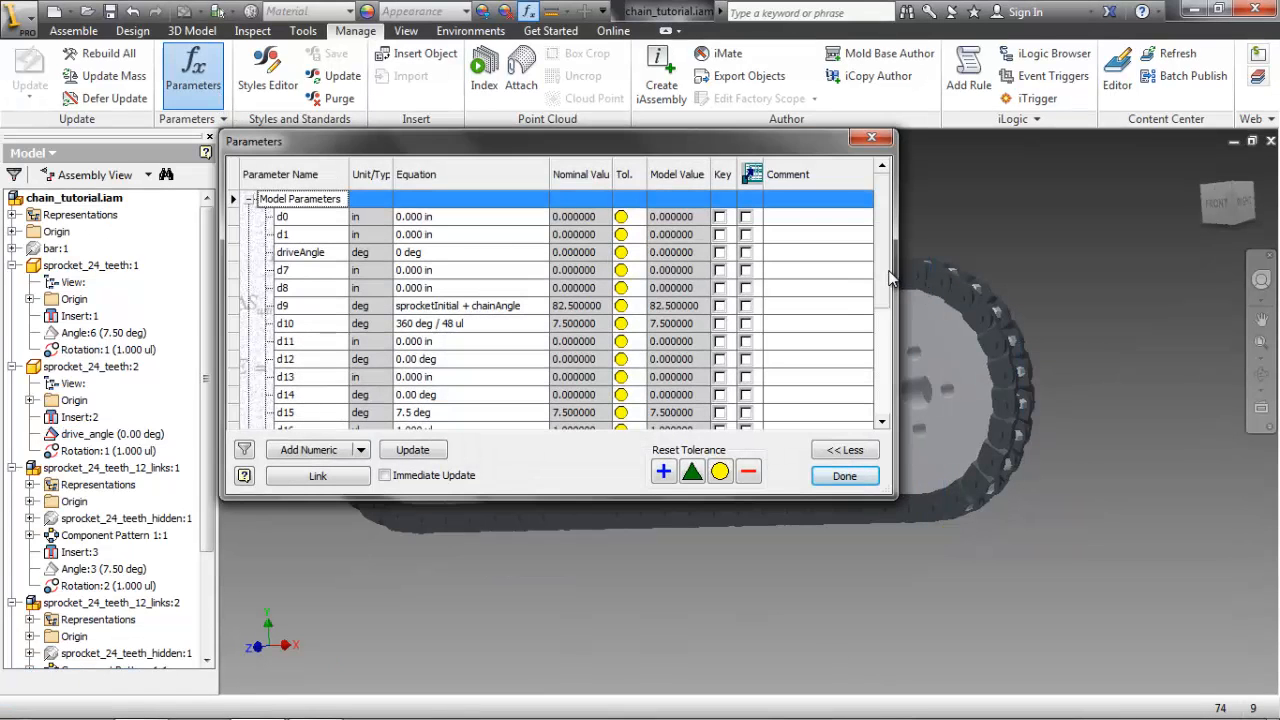
left_click_drag(892, 280, 874, 400)
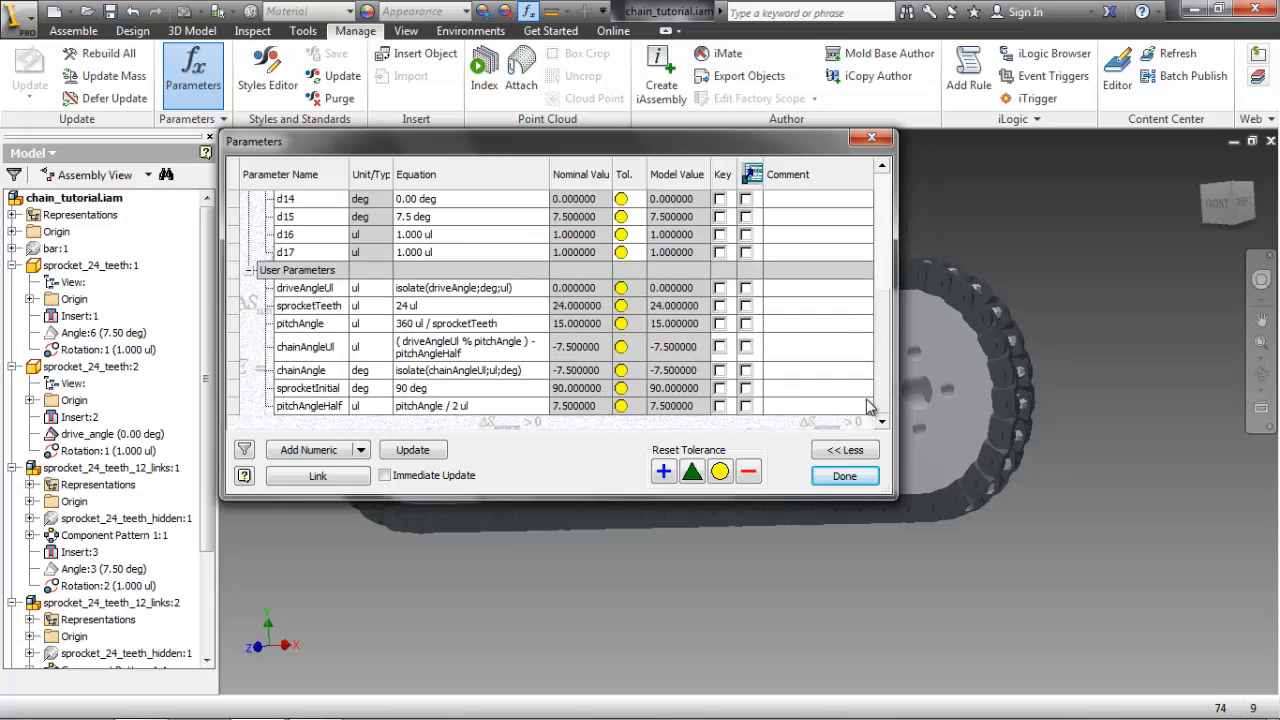
left_click(310, 450)
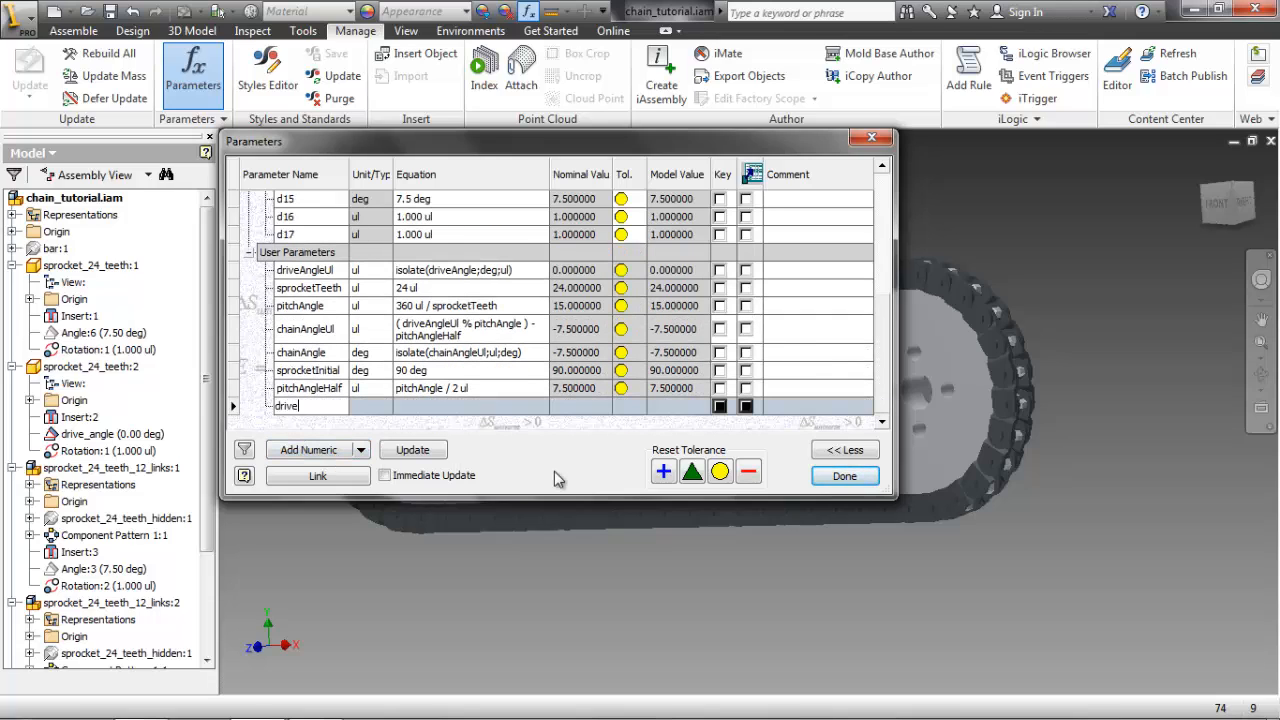
type("driveAngleShifted")
left_click(372, 407)
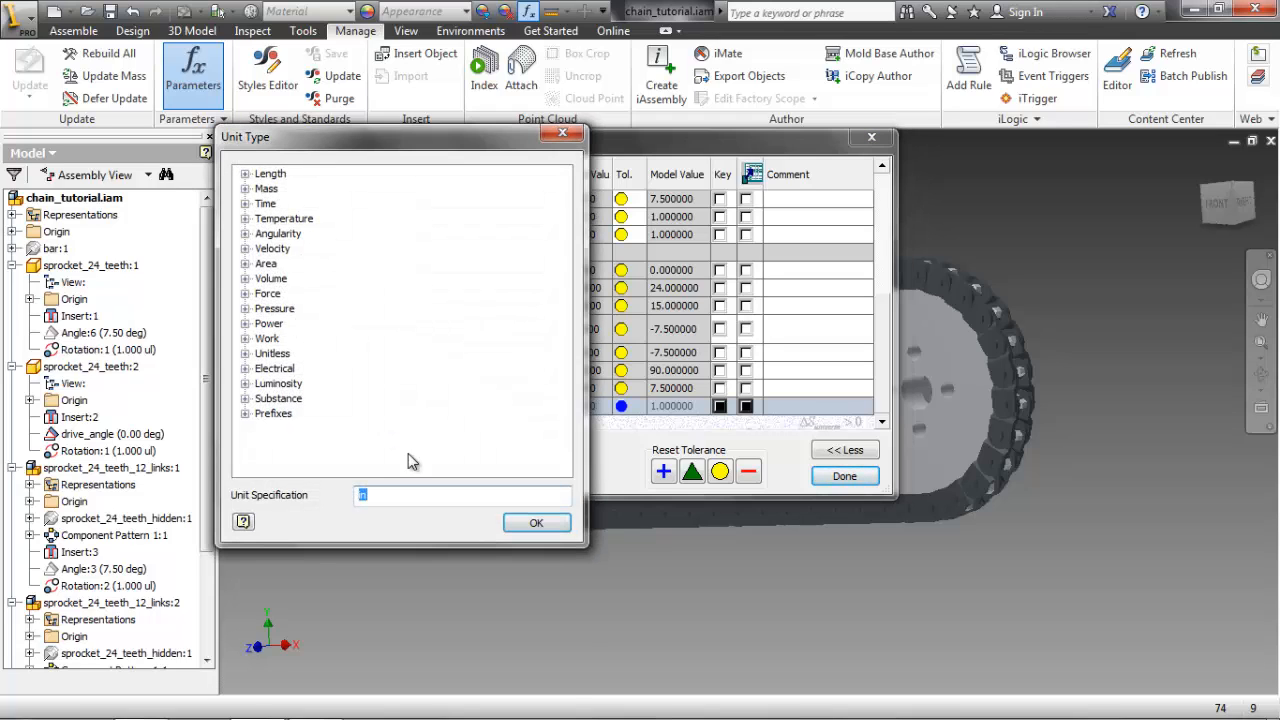
type("ul")
left_click(536, 522)
type("driv")
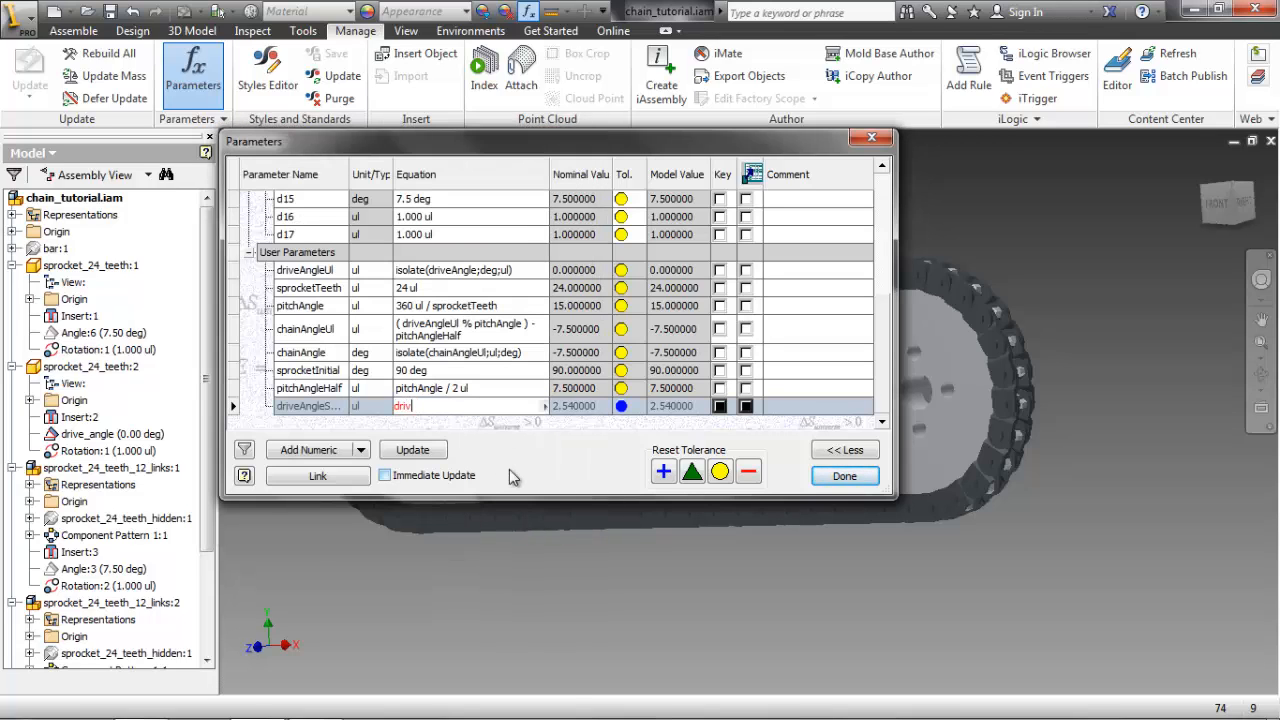
type("eAngleUl + pitchAngleHalf")
key("Return")
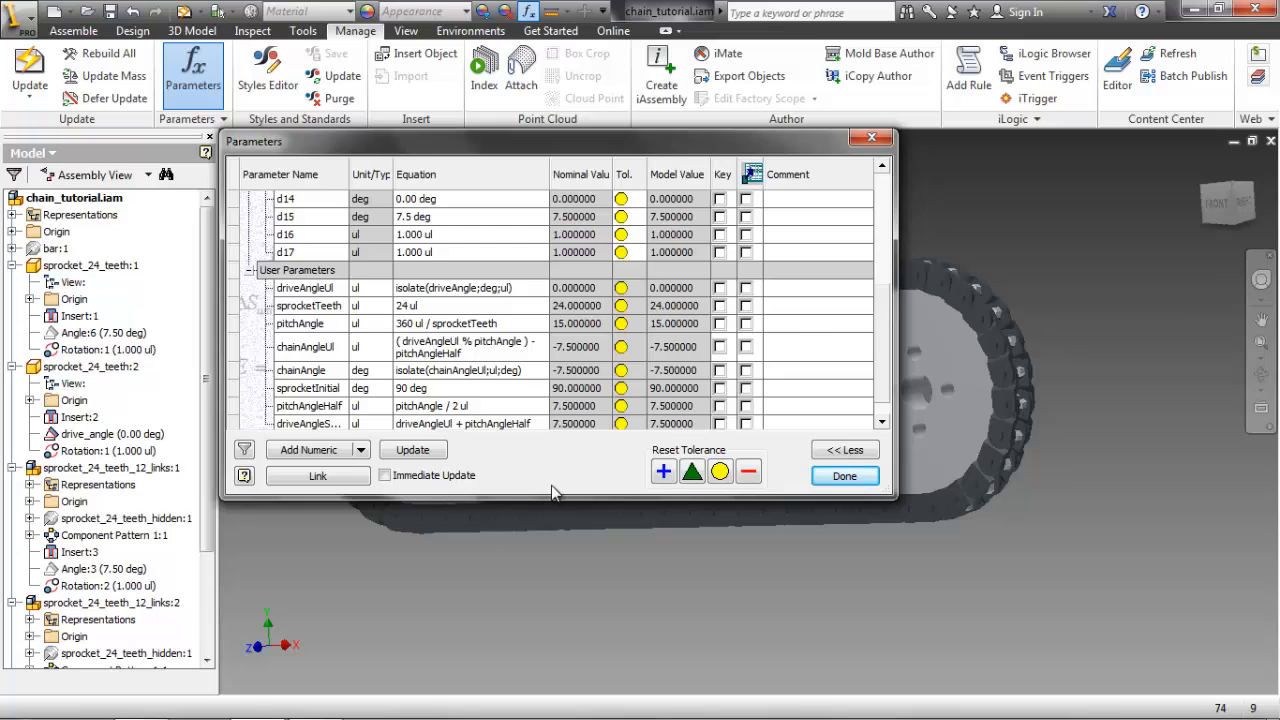
- Replace driveAngleUl with driveAngleShifted in the chainAngleUl equation, giving ( driveAngleShifted % pitchAngle ) - pitchAngleHalf
left_click(460, 352)
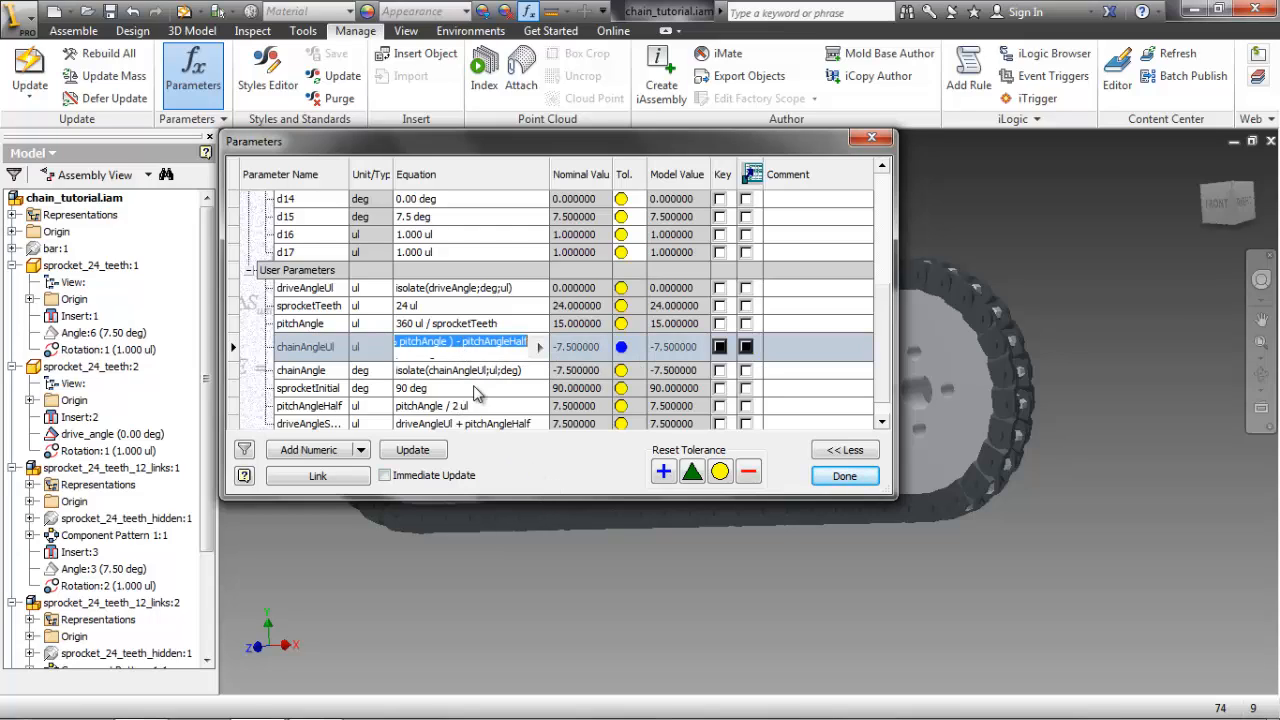
key("BackSpace")
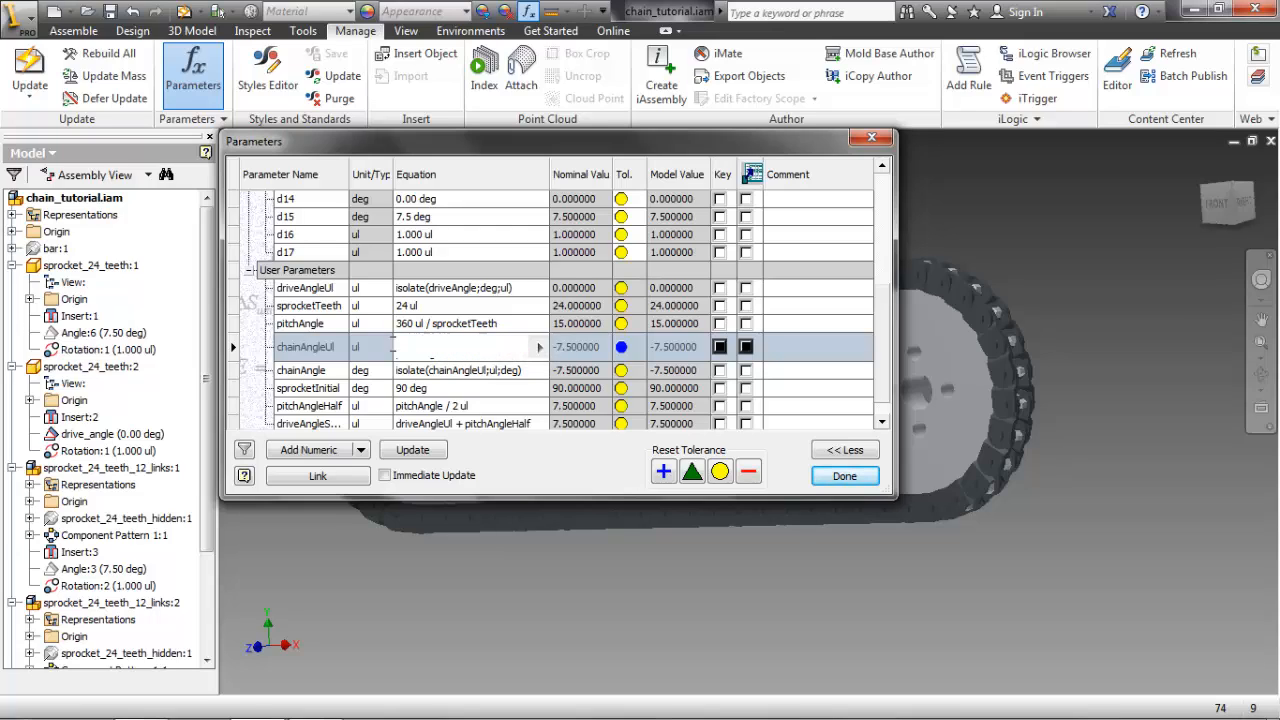
left_click_drag(393, 347, 376, 344)
left_click(457, 345)
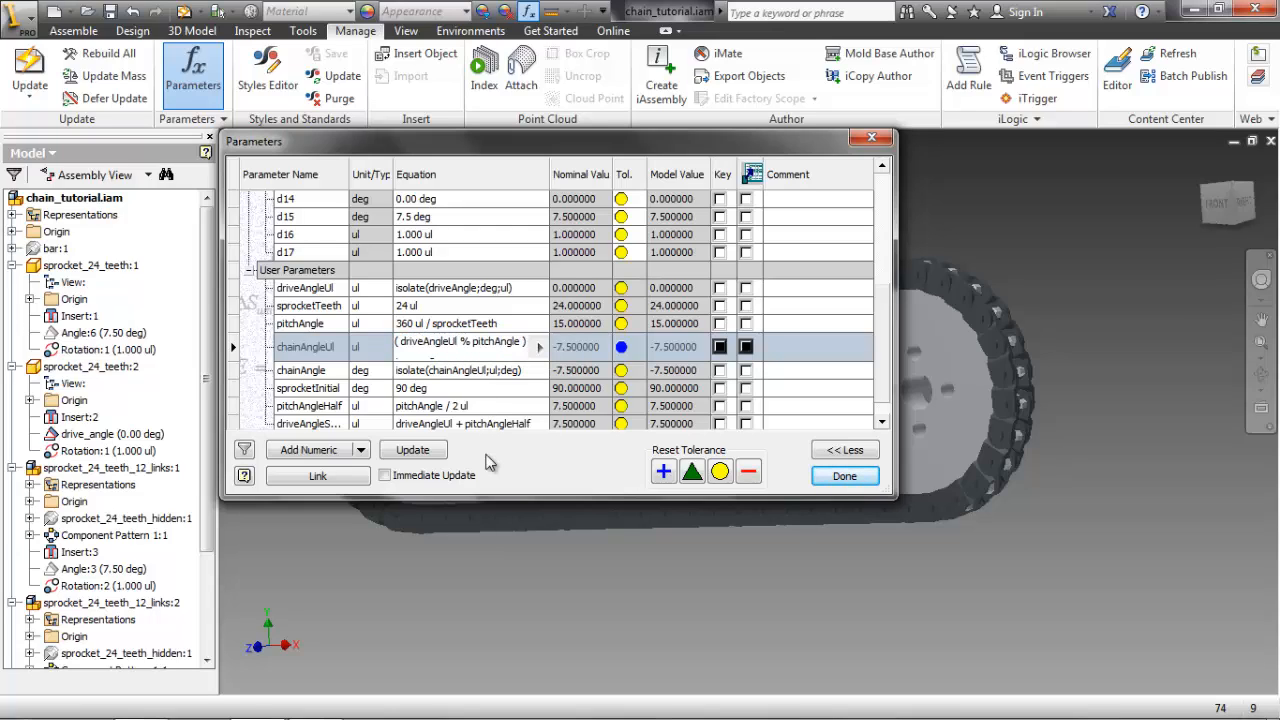
key("BackSpace")
key("BackSpace")
type("Shift")
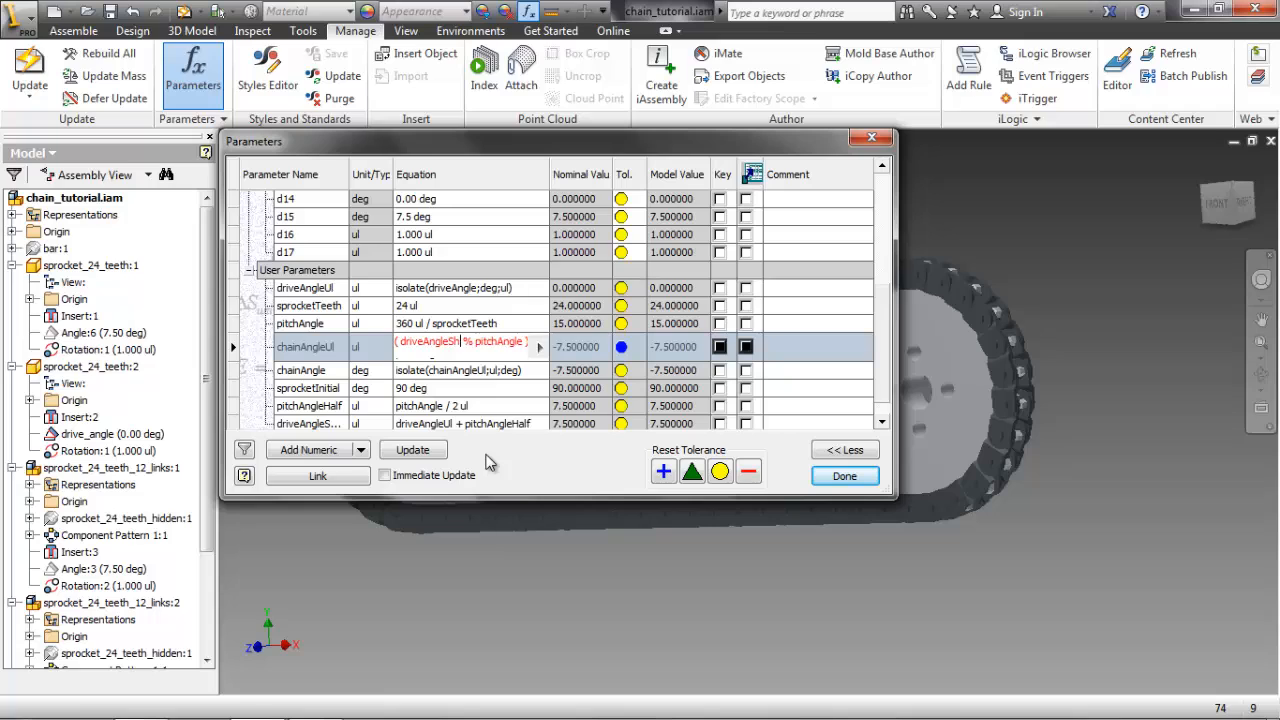
type("ted")
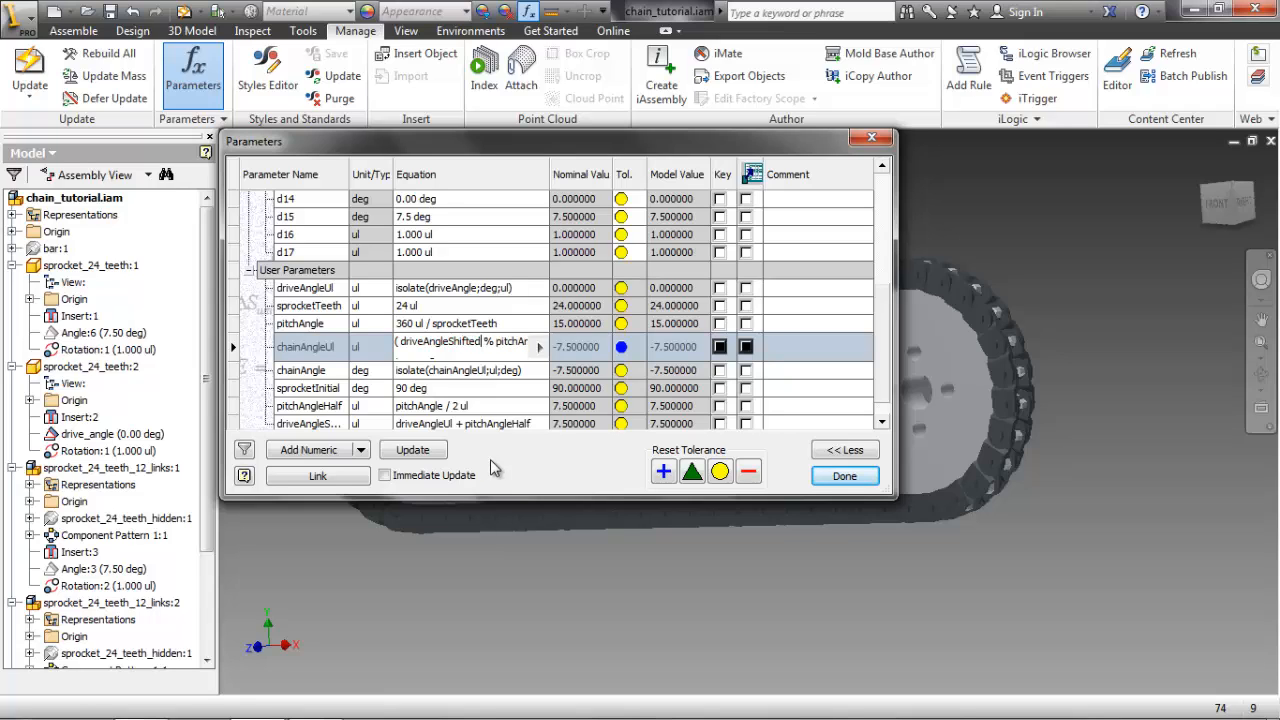
left_click(843, 477)
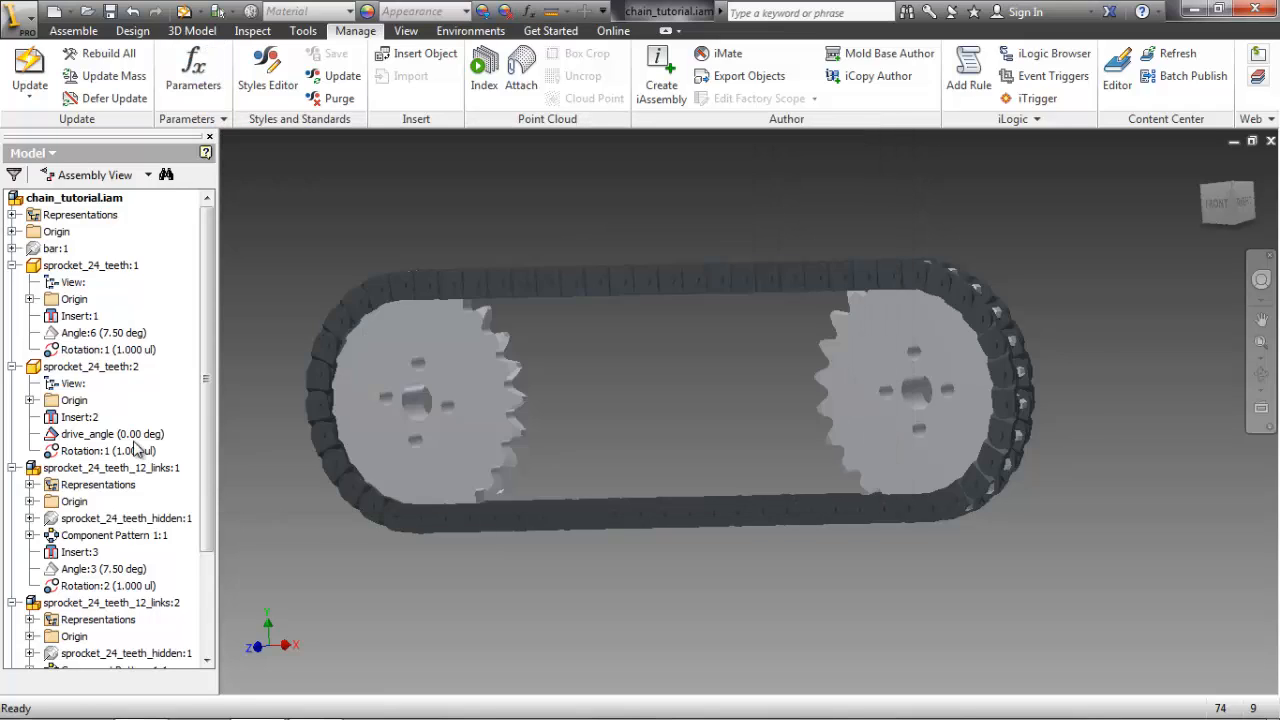
- Step the drive_angle constraint from 1 to 16 degrees in one-degree increments to test the shifted equation, and reset it to 0
double_click(112, 434)
type("5")
key("Return")
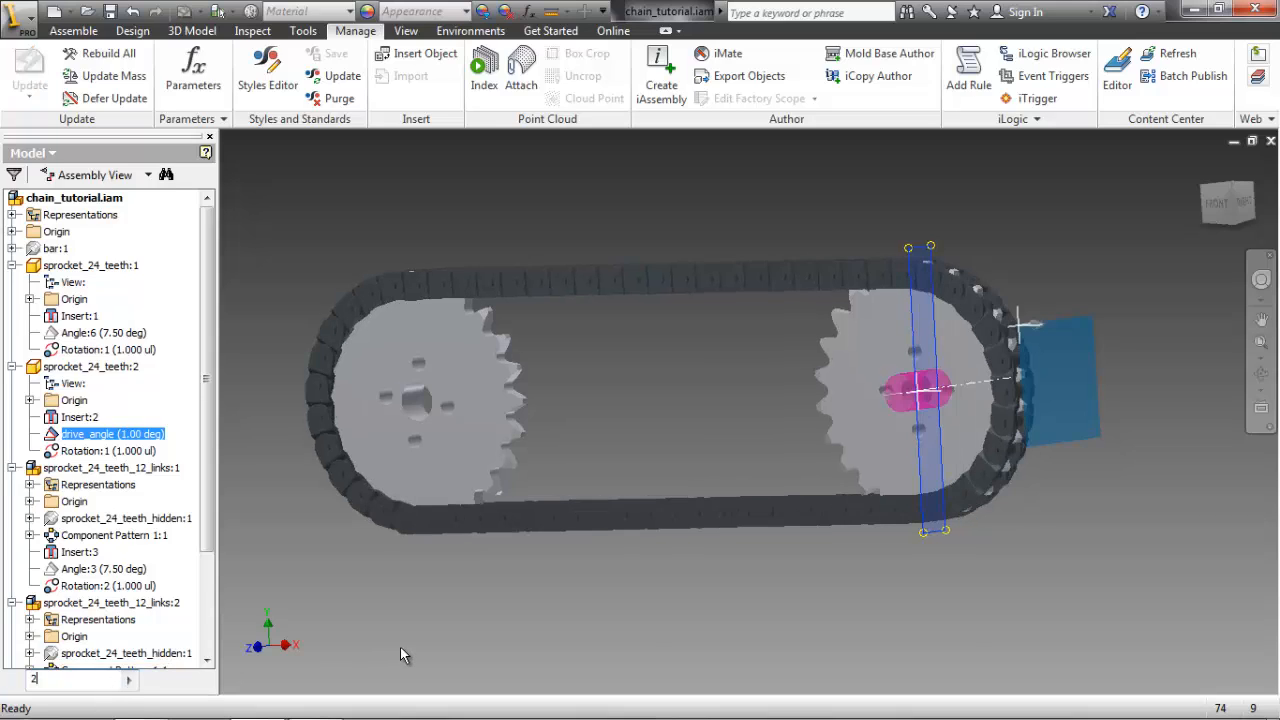
type("6")
key("Return")
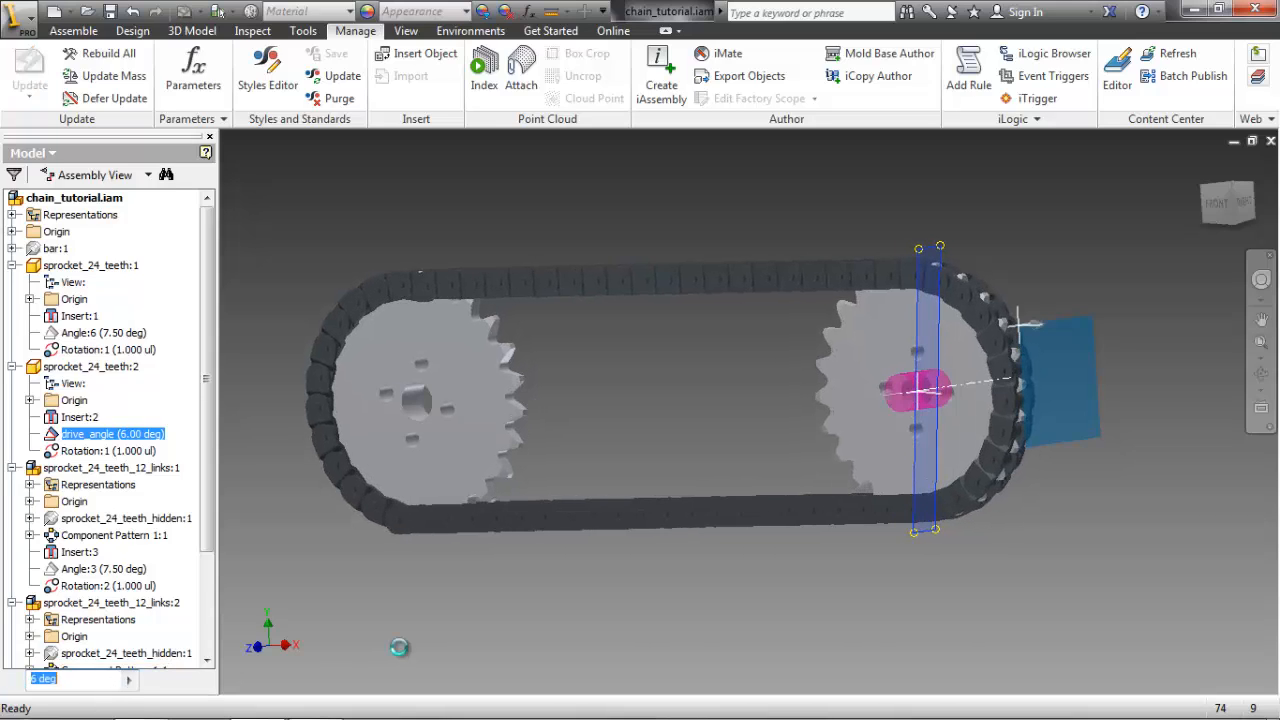
type("7")
key("Return")
type("8")
key("Return")
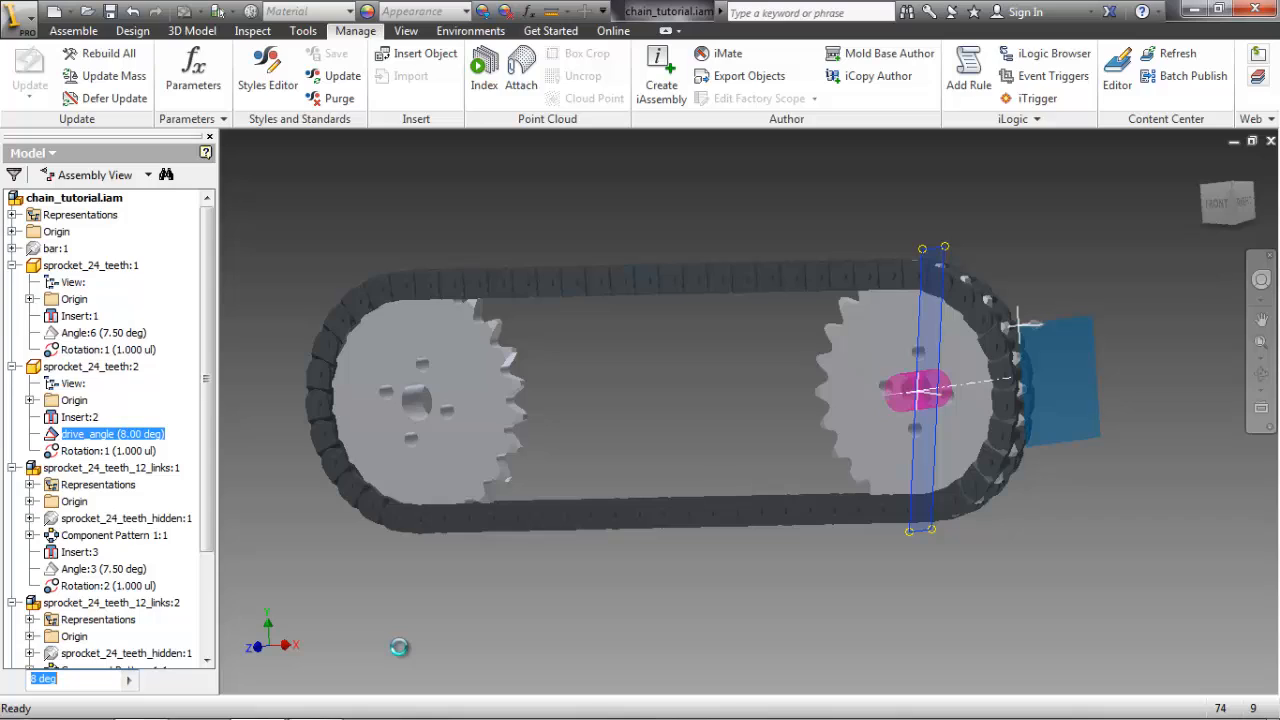
type("9")
key("Return")
type("10")
key("Return")
type("11")
key("Return")
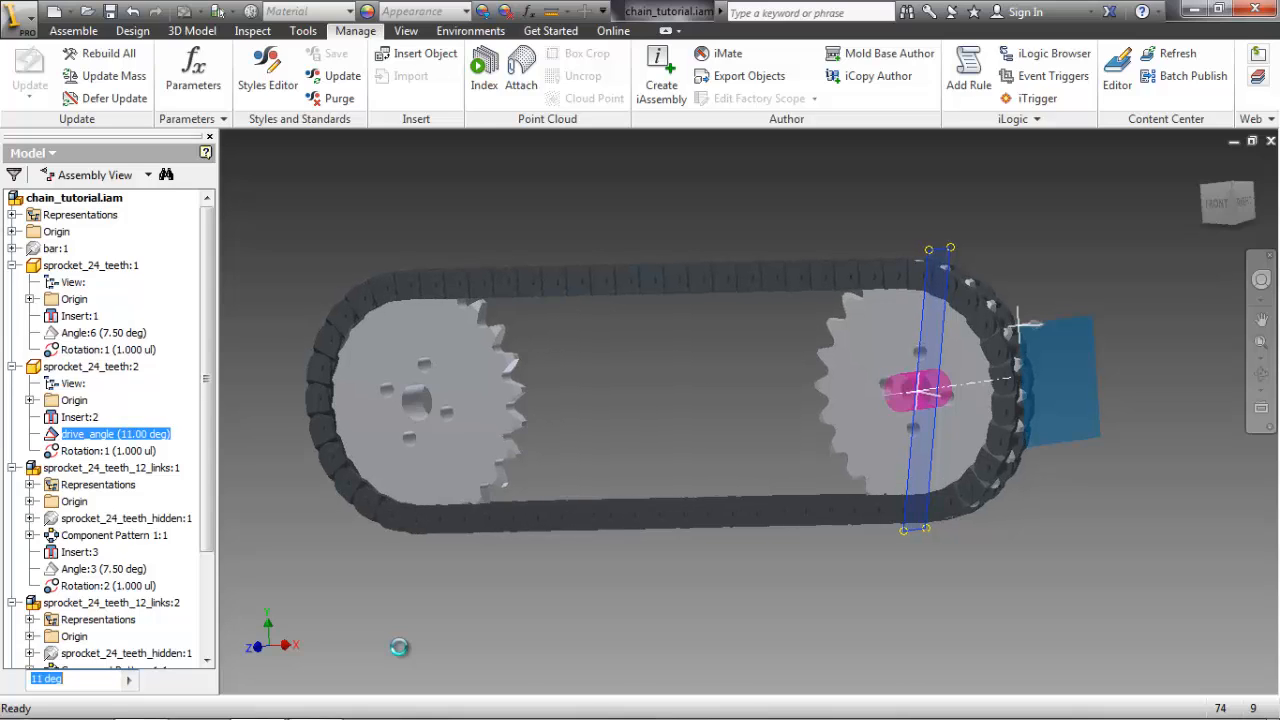
type("12")
key("Return")
type("13")
key("Return")
type("14")
key("Return")
type("15")
key("Return")
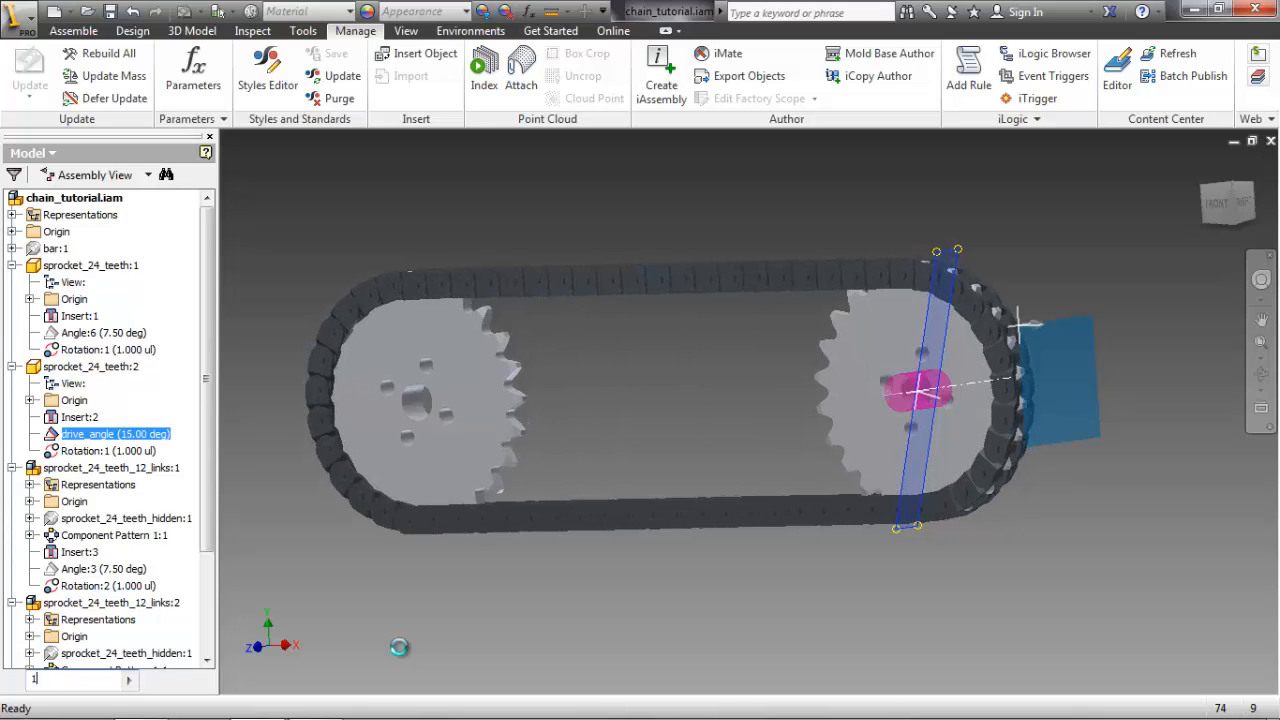
type("16")
key("Return")
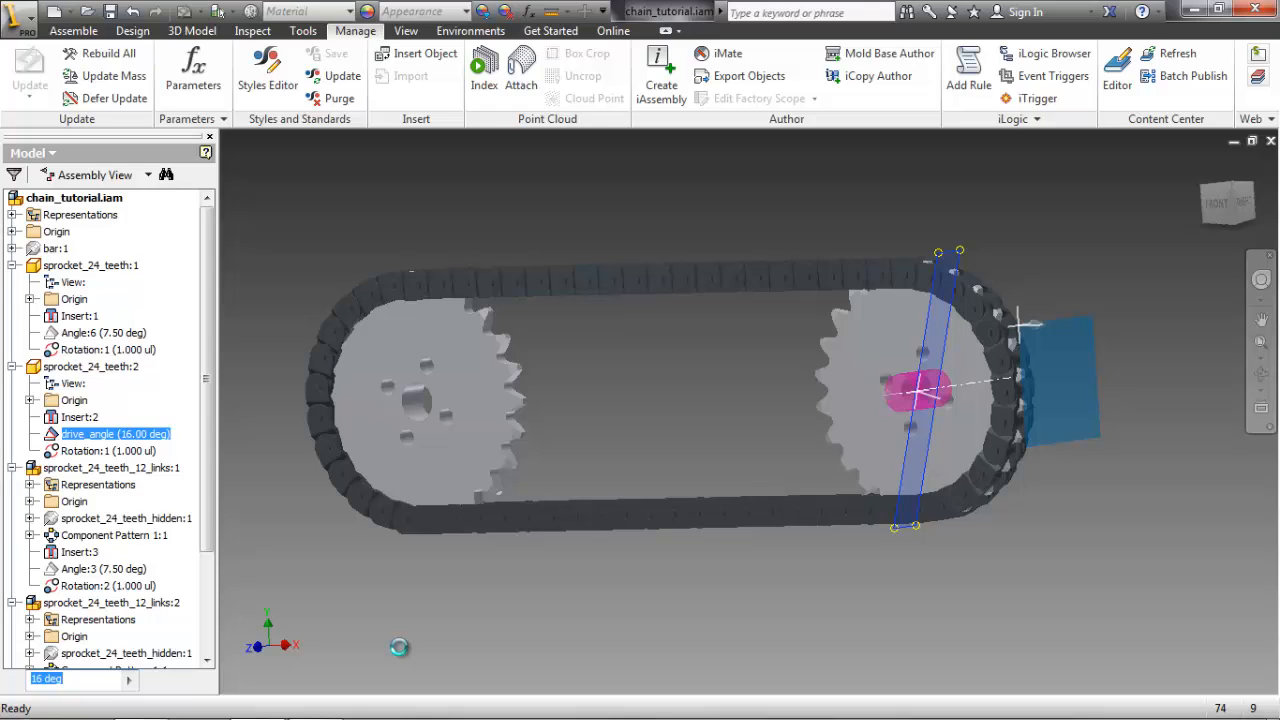
type("0")
key("Return")
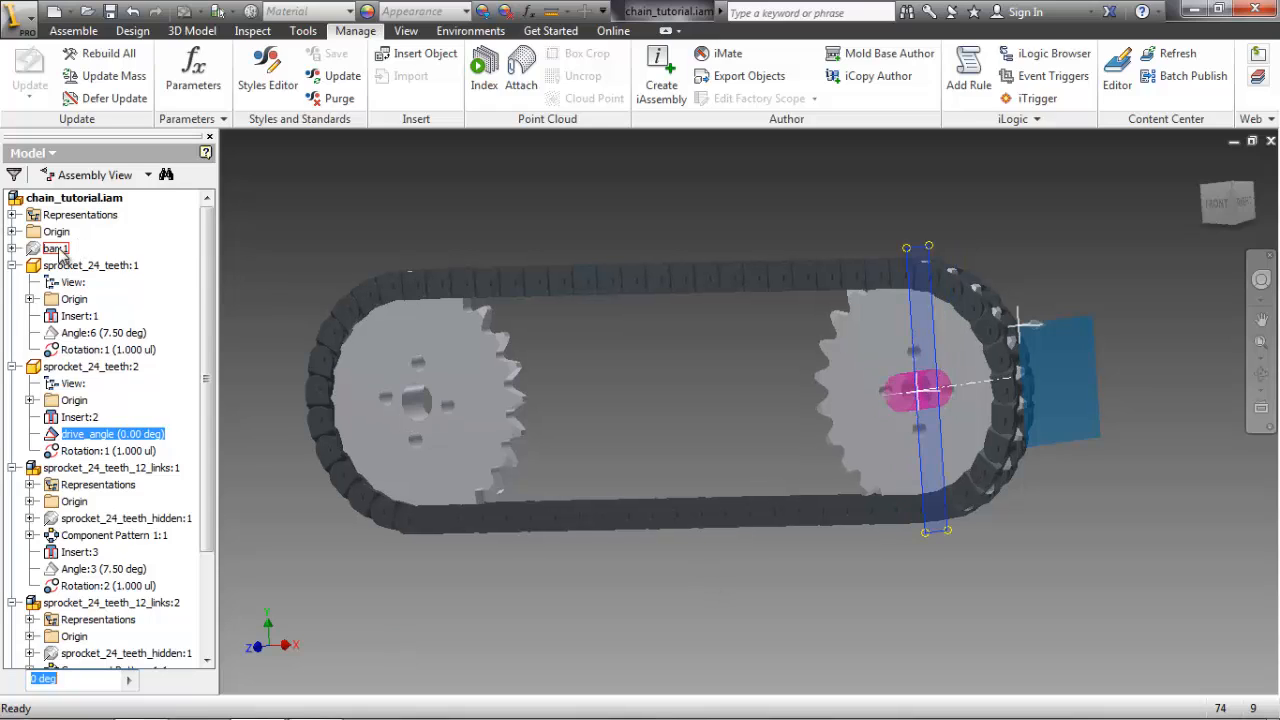
- Turn on the visibility of bar:1 and save chain_tutorial.iam
right_click(60, 249)
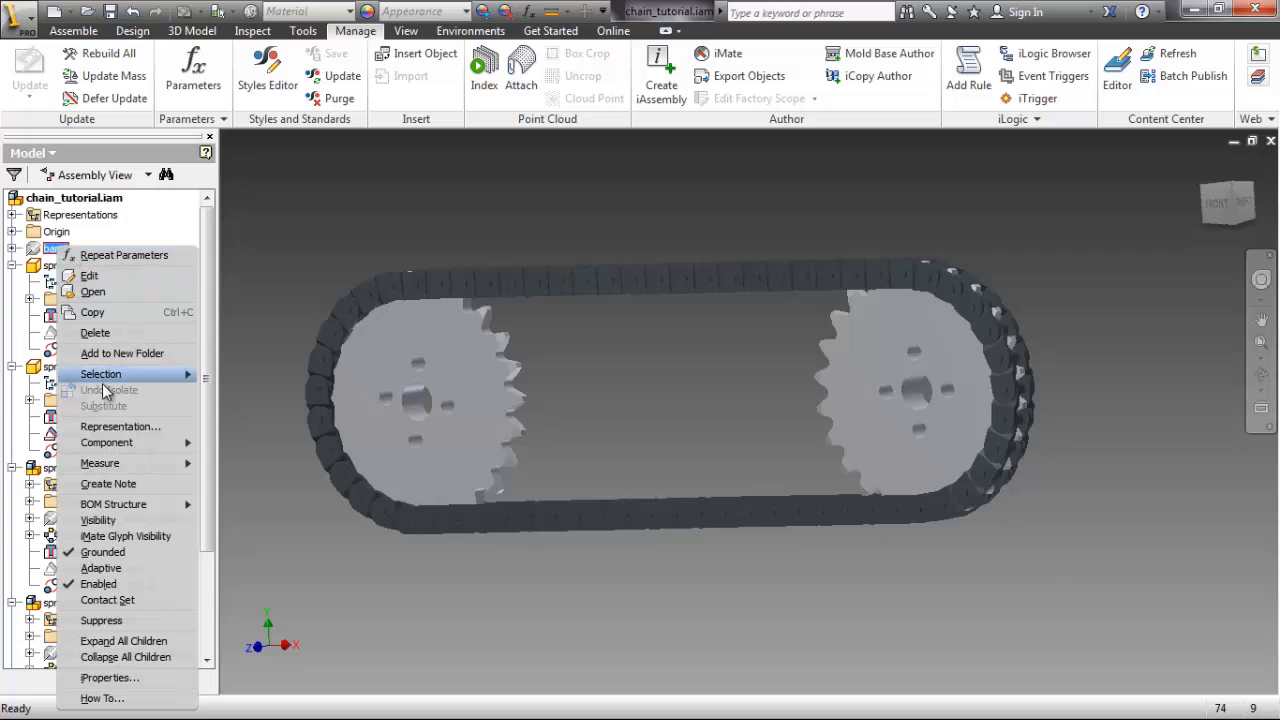
left_click(98, 520)
key("ctrl+s")
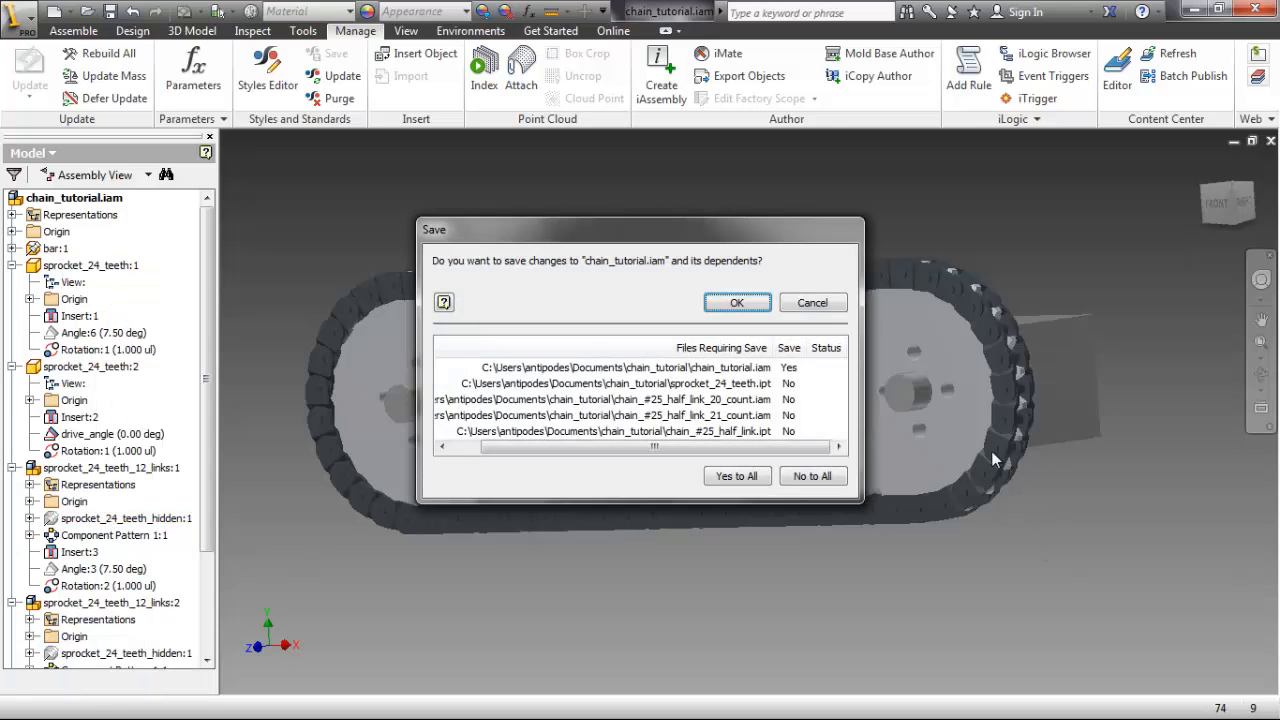
left_click(750, 304)
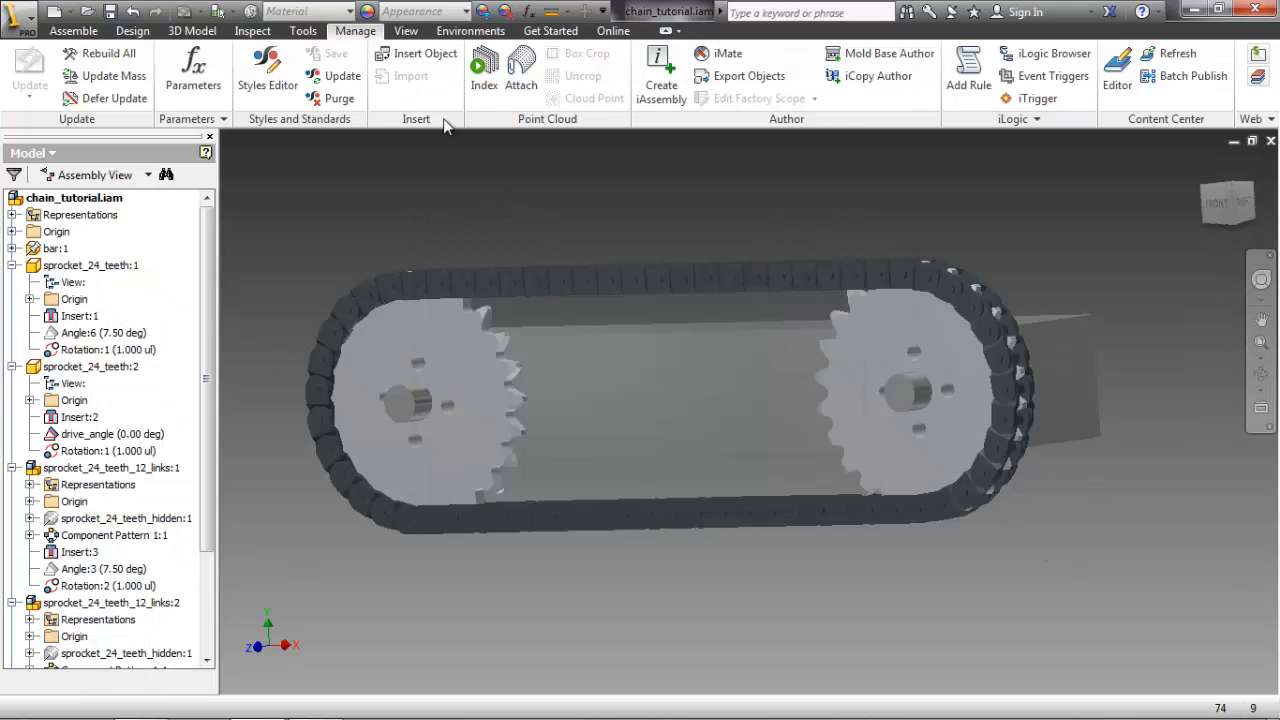
- Enter the Inventor Studio environment and switch the view from orthographic to perspective projection
left_click(316, 36)
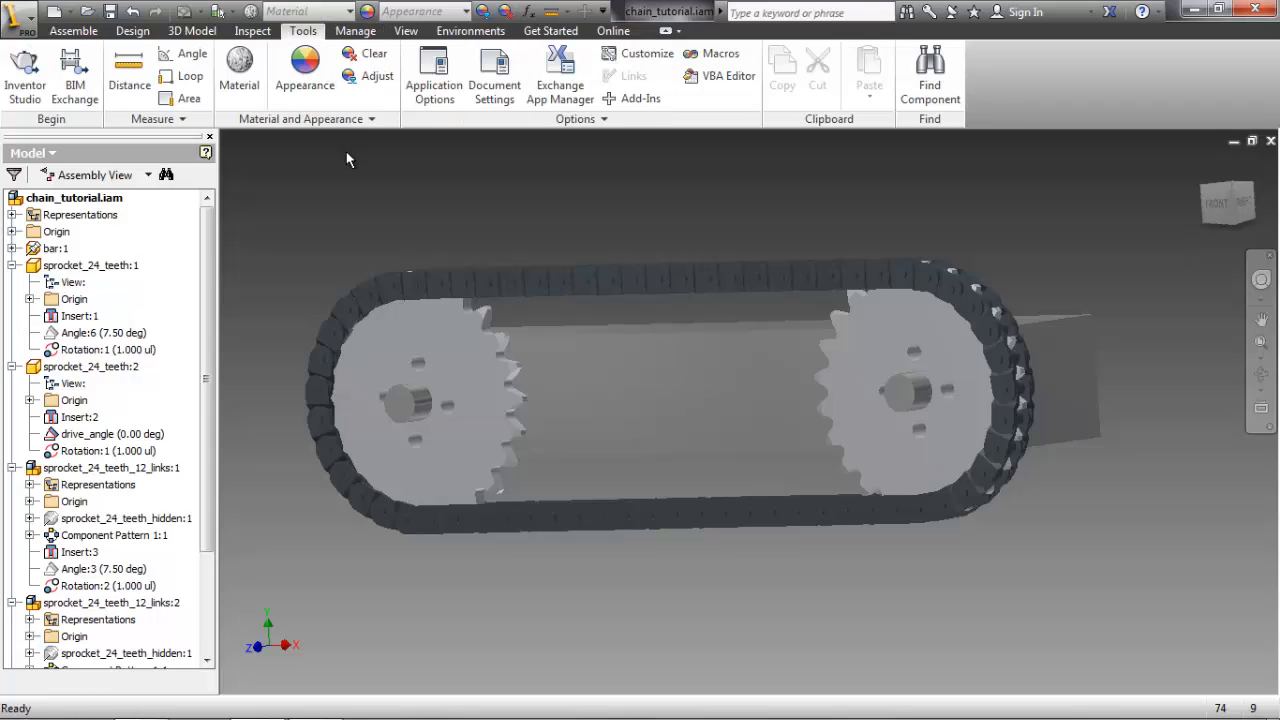
left_click(24, 86)
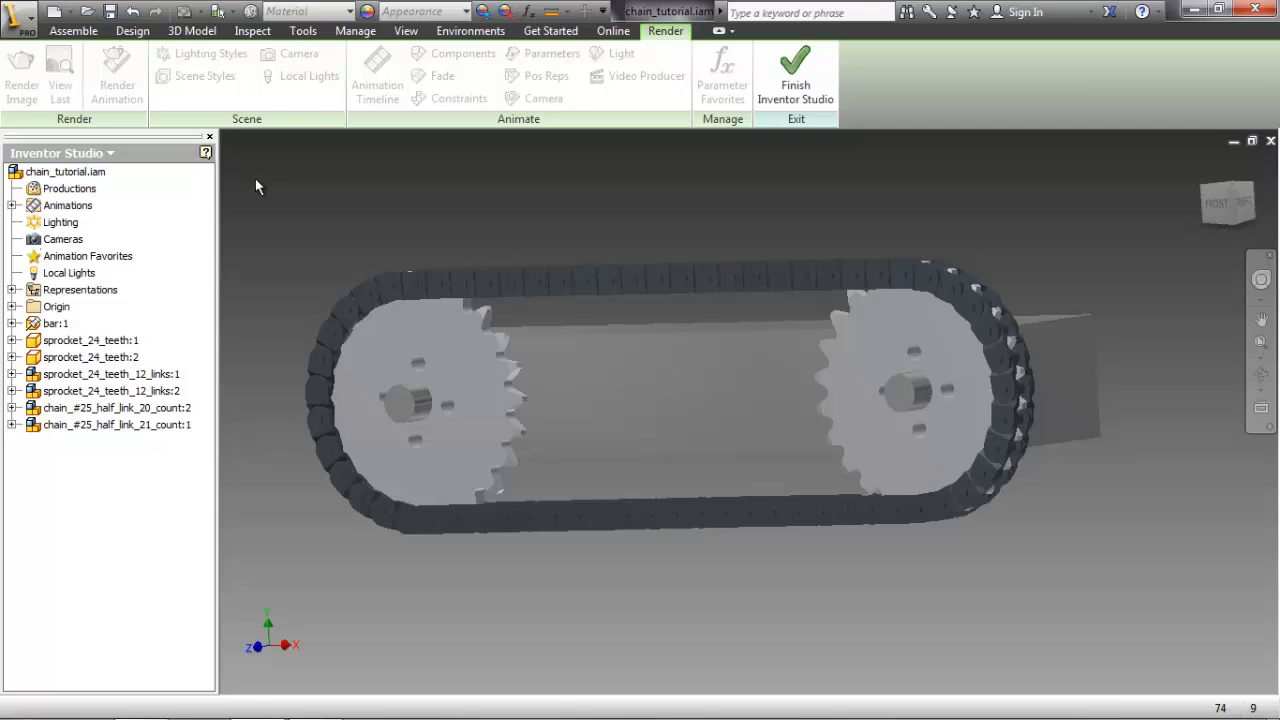
left_click(405, 31)
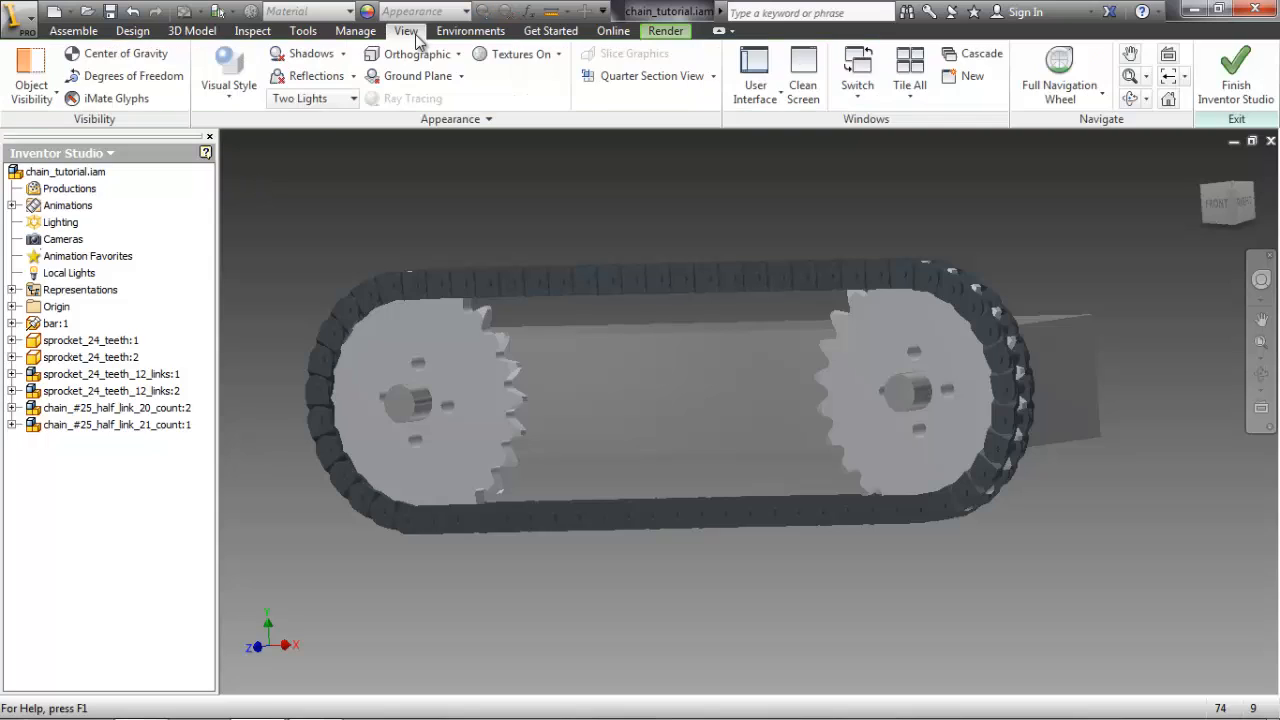
left_click(412, 54)
left_click(425, 126)
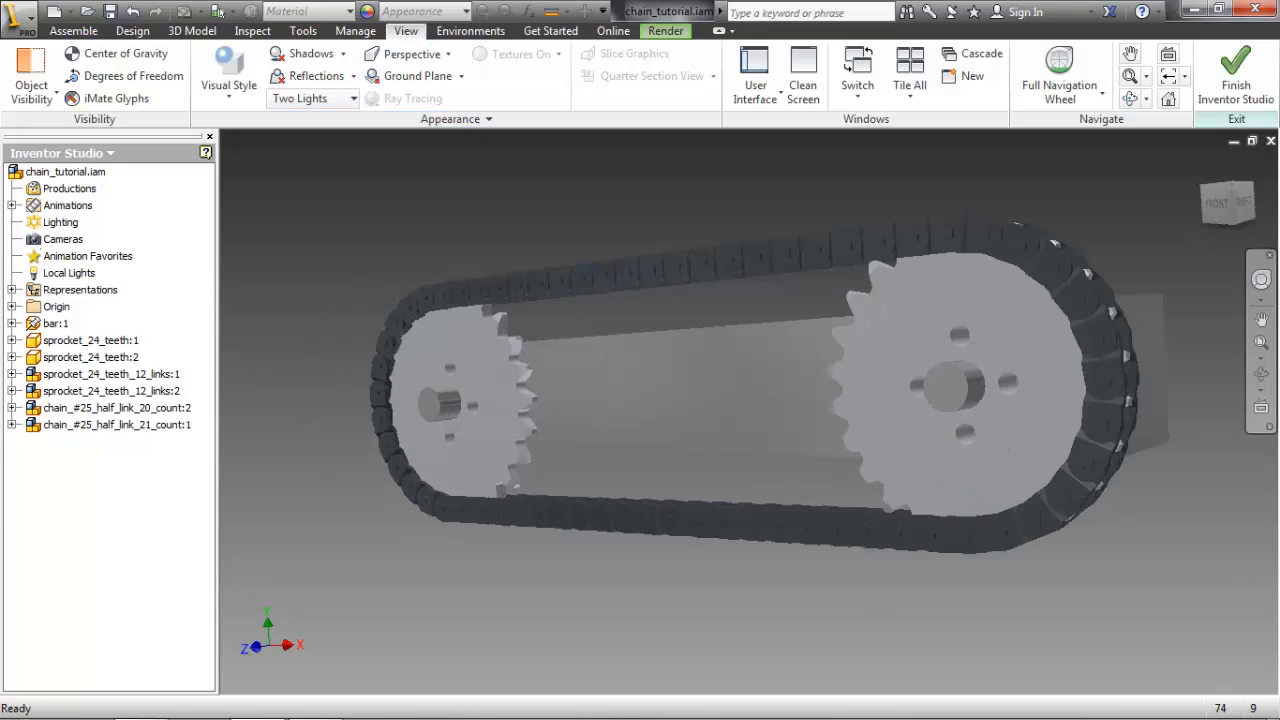
- Frame the whole chain drive at an angle from the front right and create a camera from that view
scroll(1215, 590, "down", 3)
middle_click_drag(1215, 590, 1046, 523)
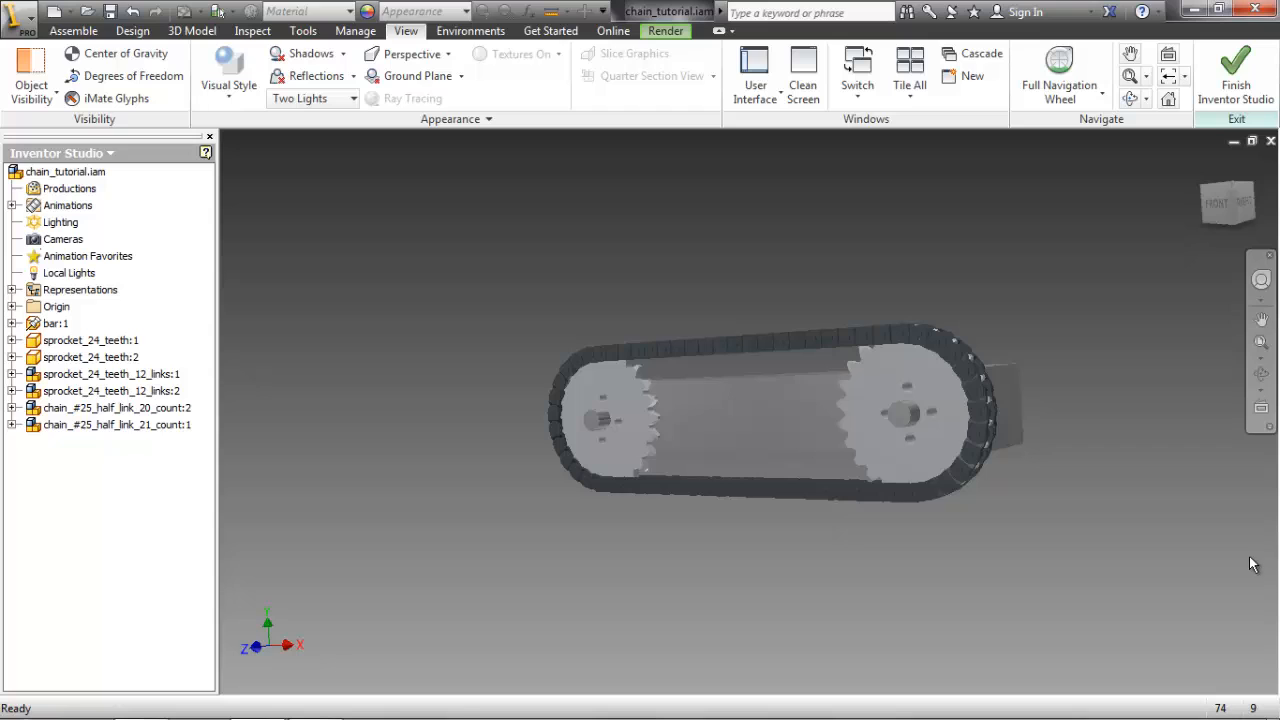
middle_click_drag(1118, 508, 1072, 568, "shift")
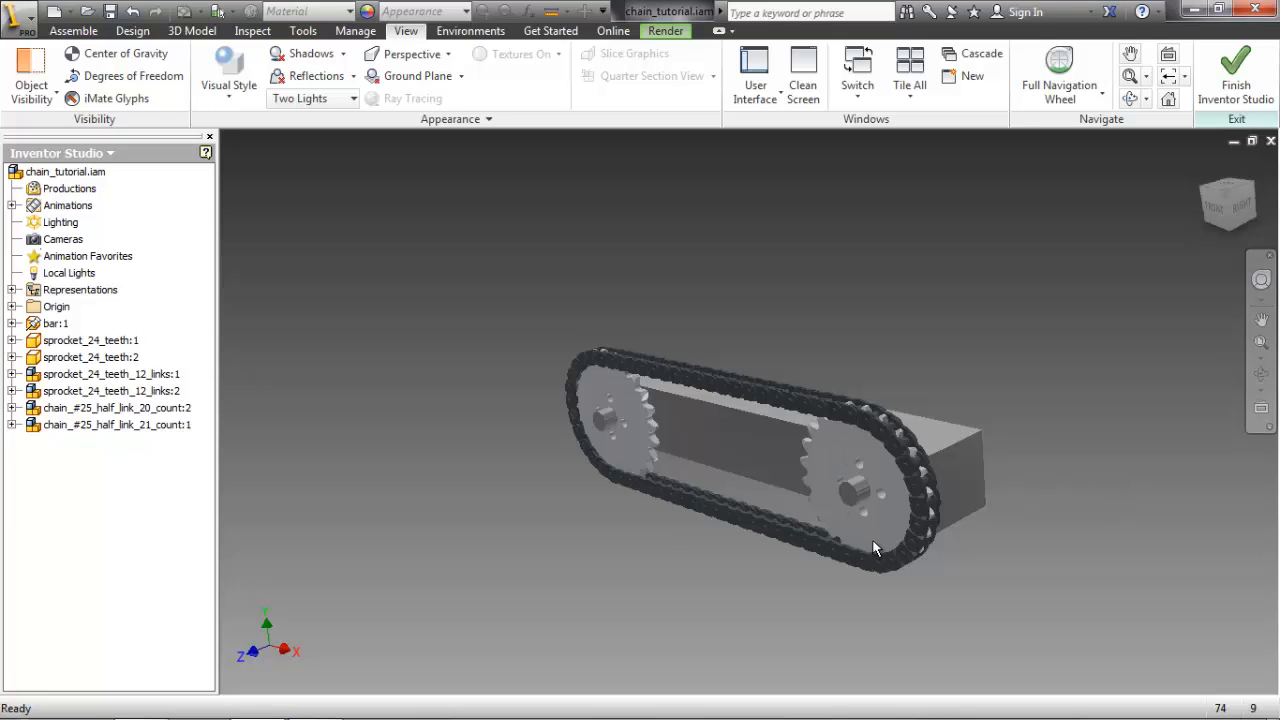
scroll(872, 541, "down", 2)
middle_click_drag(901, 541, 961, 464)
middle_click_drag(1048, 412, 1032, 445)
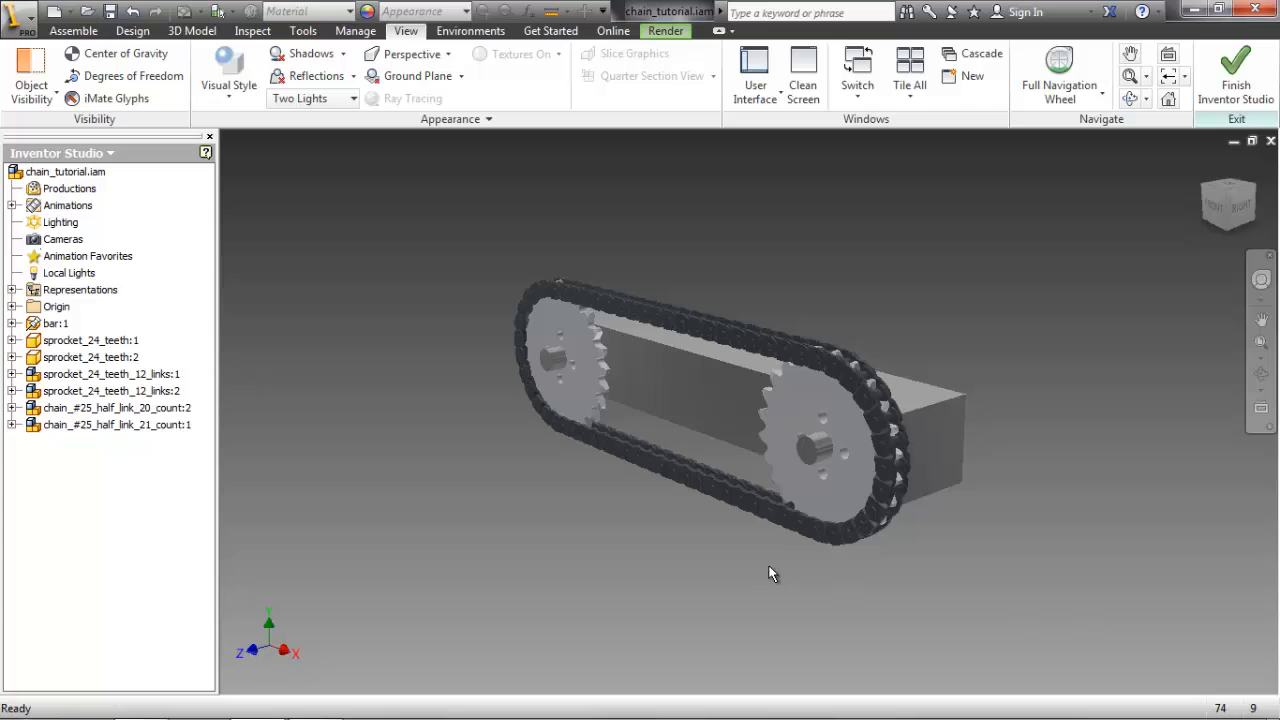
right_click(70, 240)
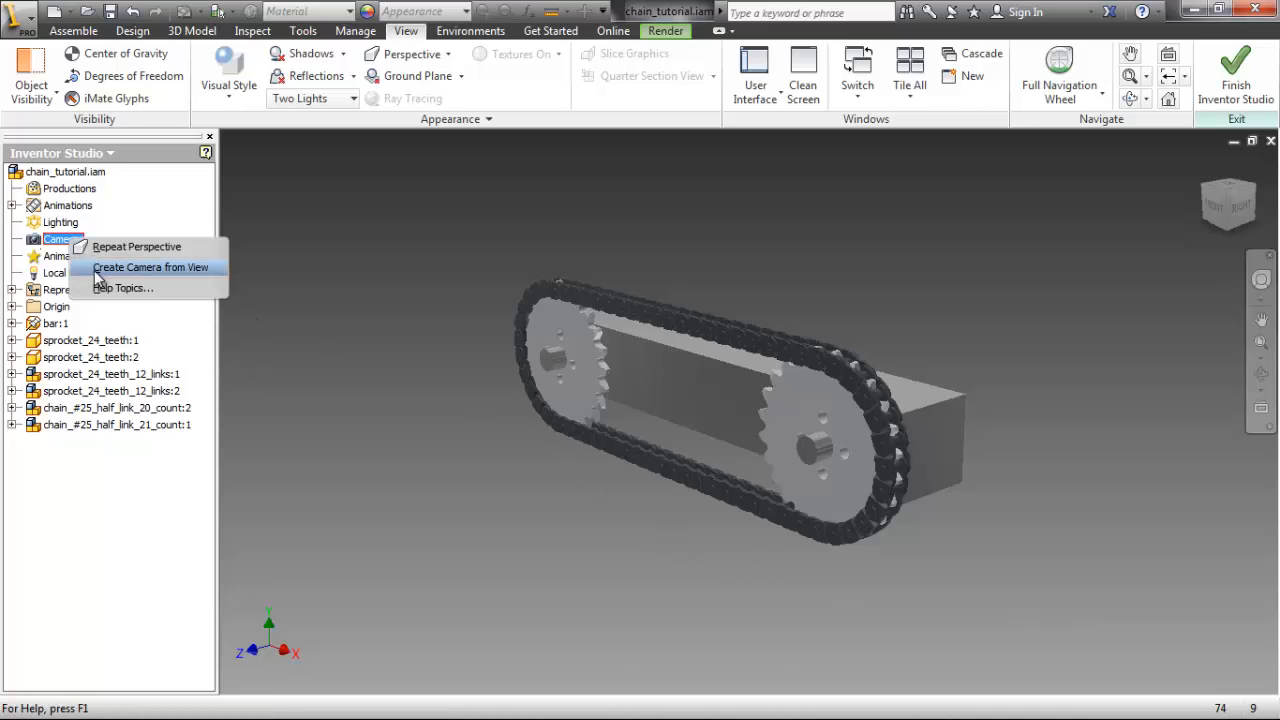
left_click(95, 268)
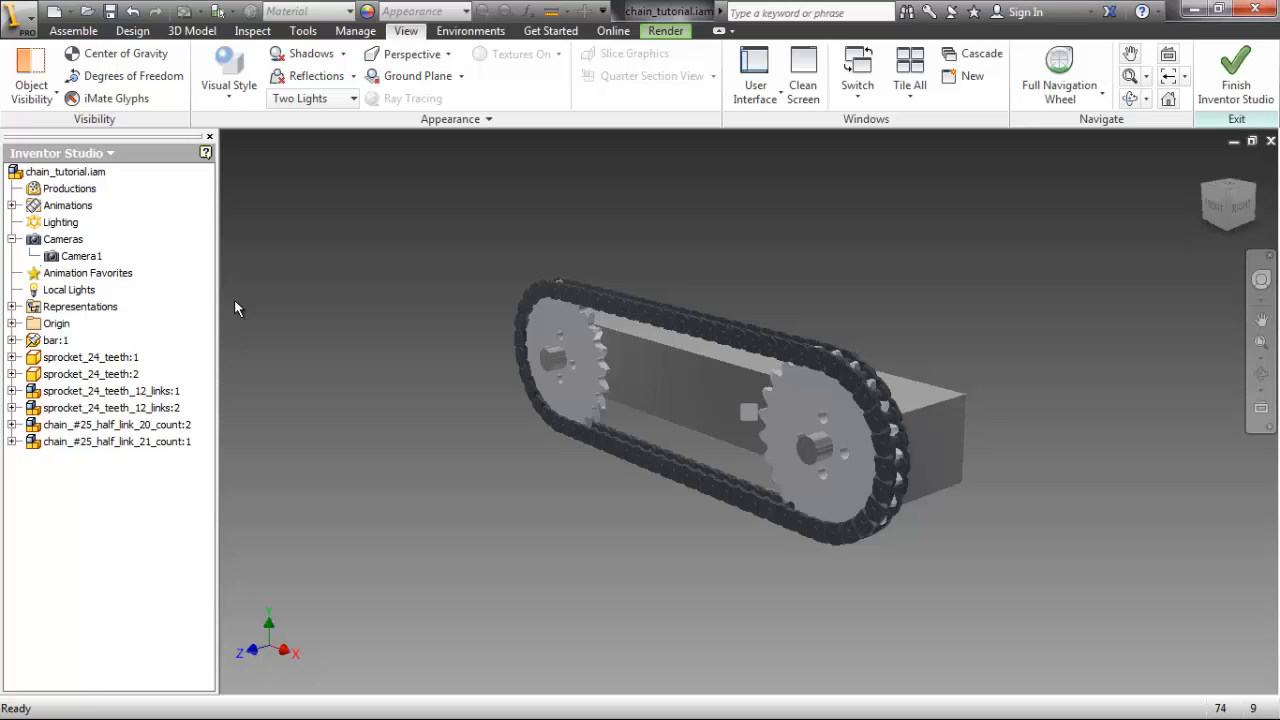
- Set the XZ Reflective GP scene style's ground plane offset to -1.5 in, turn its shadows off, and save the style
left_click(664, 31)
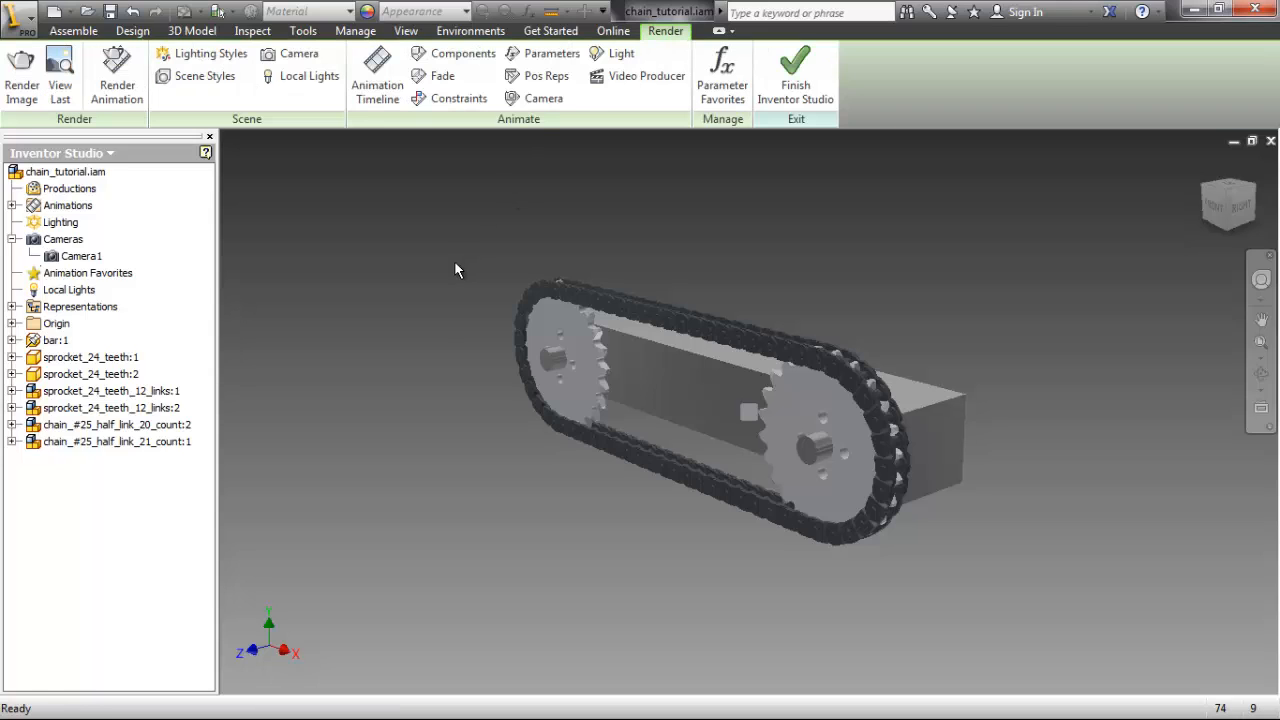
left_click(217, 86)
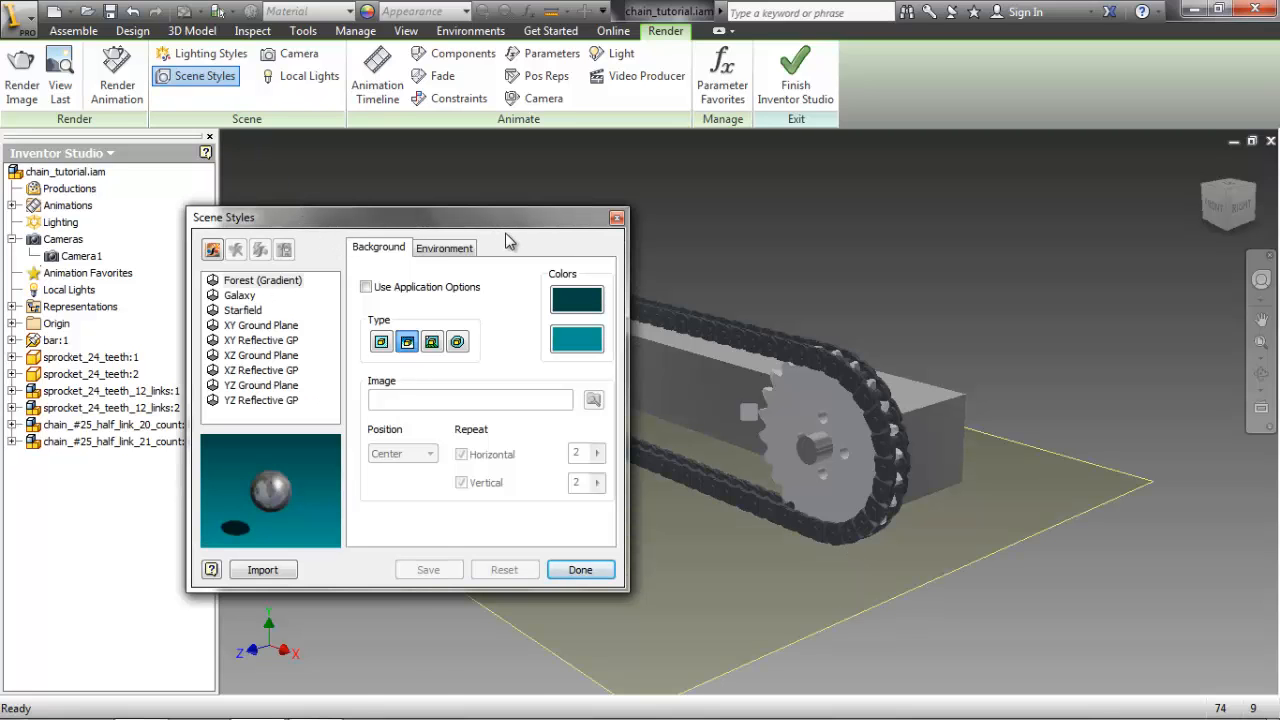
left_click(277, 371)
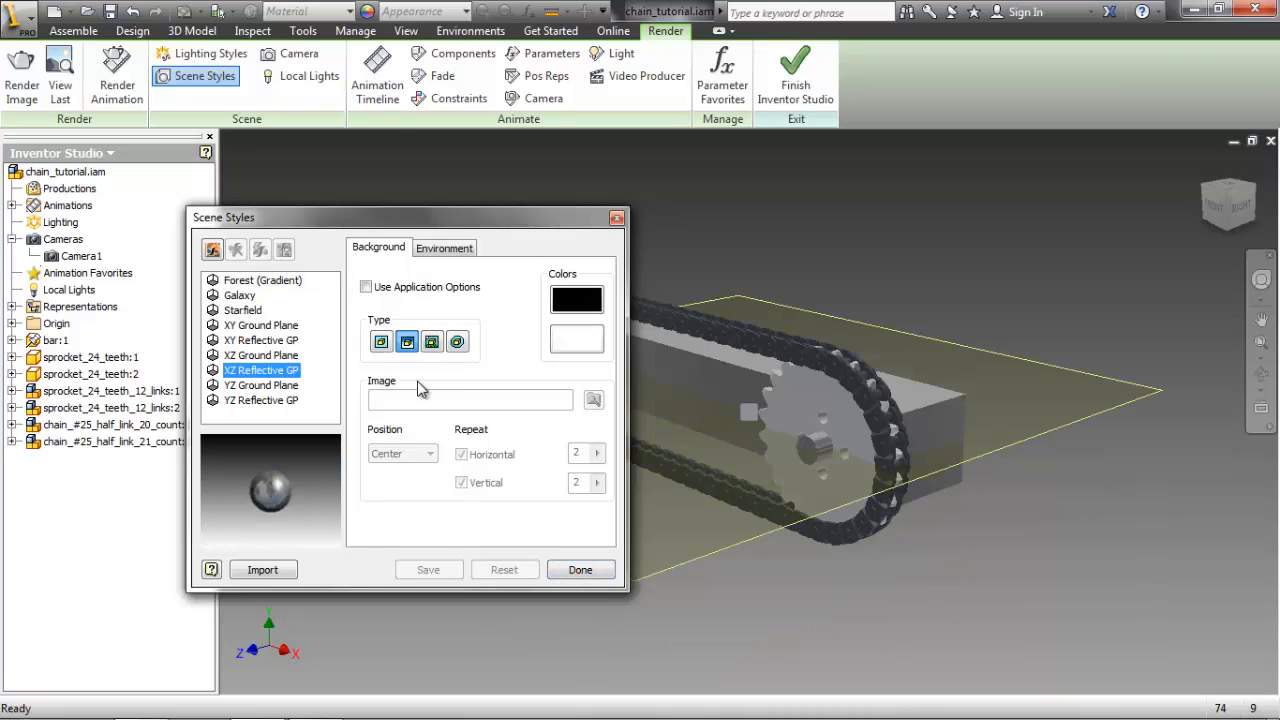
left_click(460, 253)
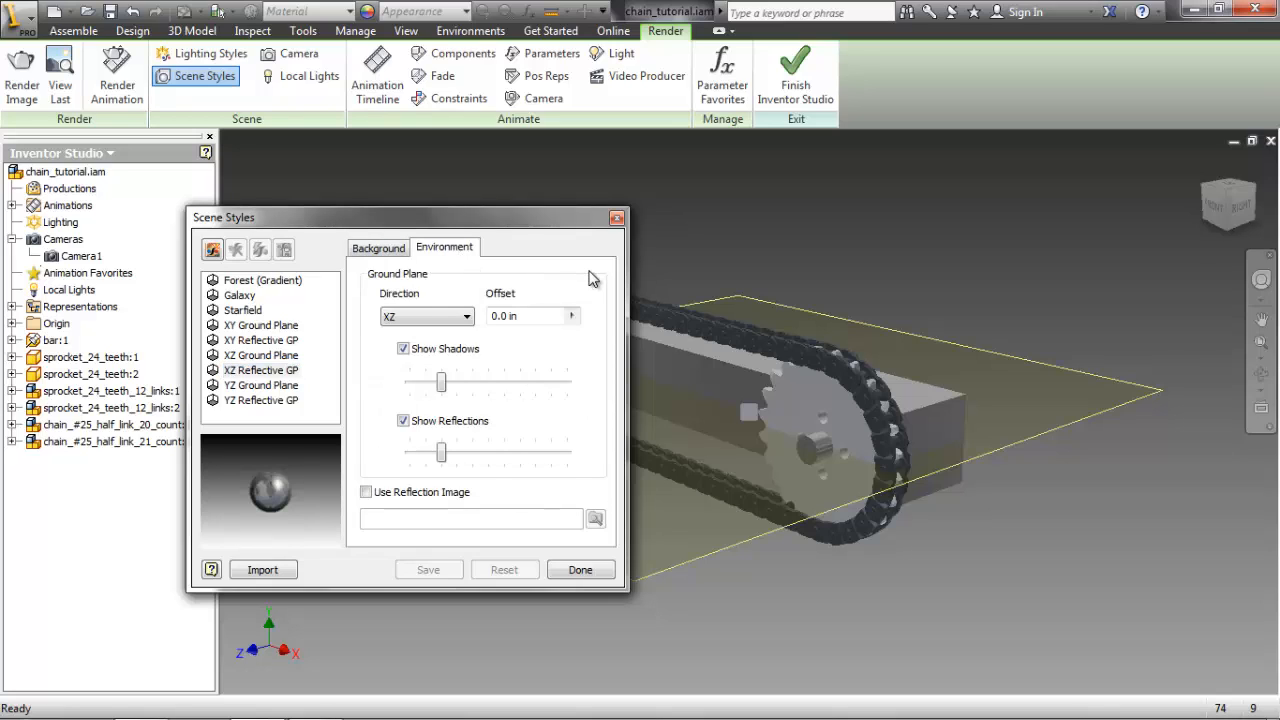
double_click(492, 316)
type("-1.")
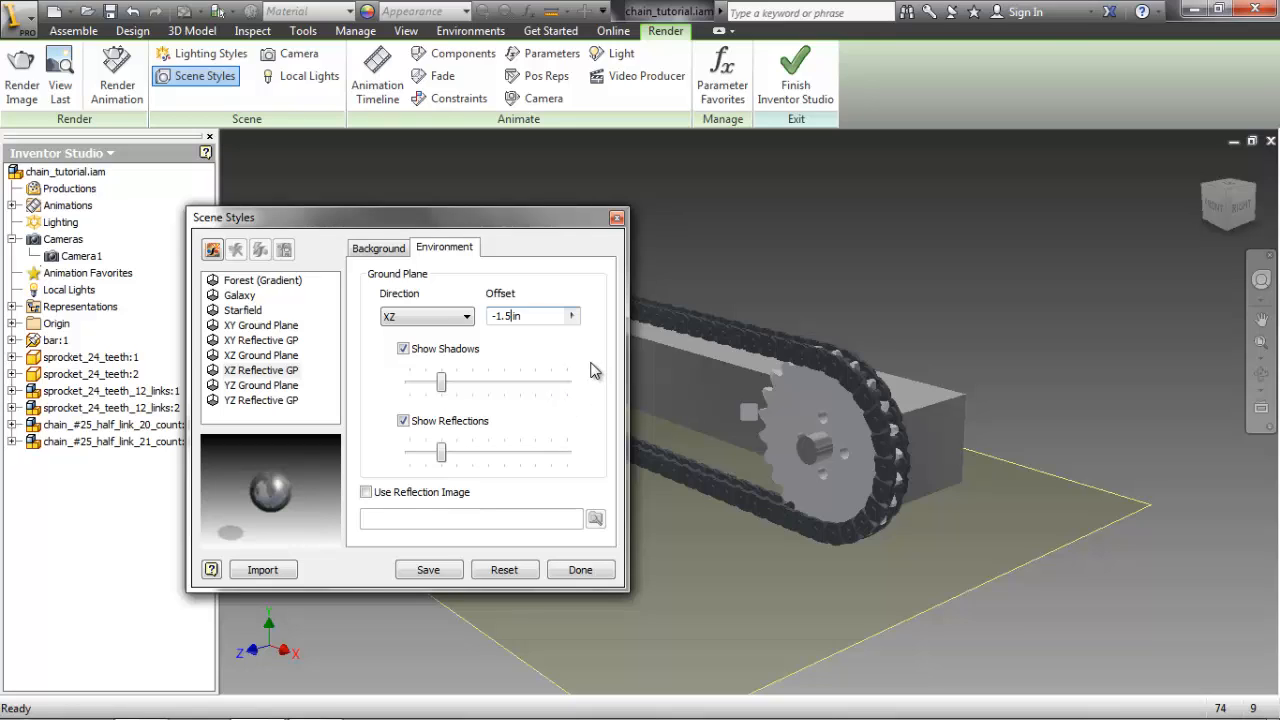
left_click(403, 349)
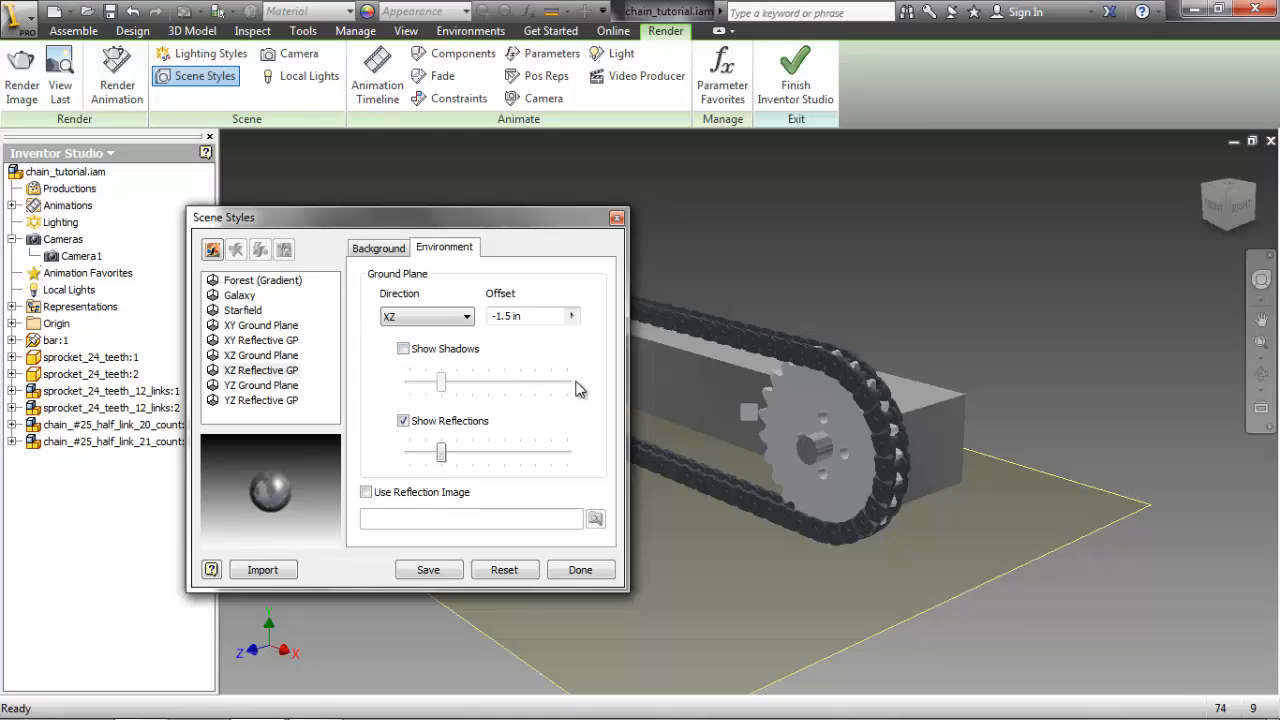
left_click(446, 570)
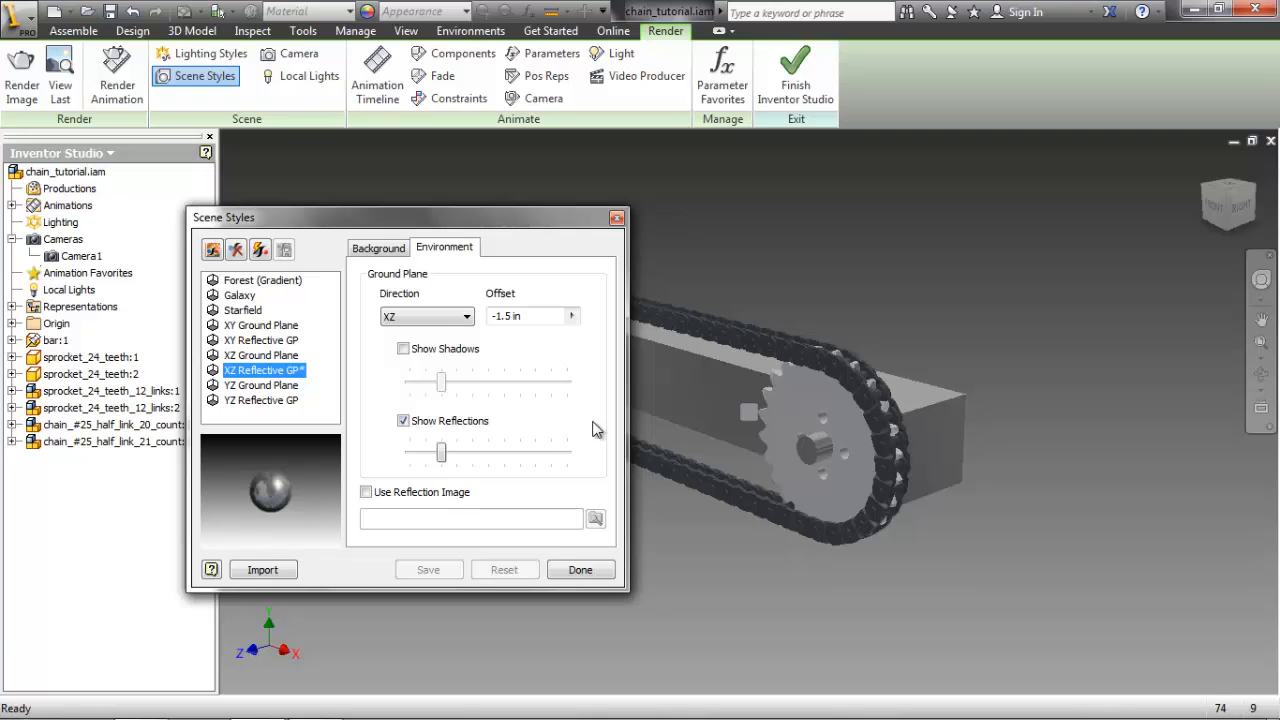
left_click(569, 570)
- Open the animation timeline and animate the drive_angle constraint of sprocket_24_teeth:2 from 0 to 90 degrees over 2 s at constant speed
left_click(390, 88)
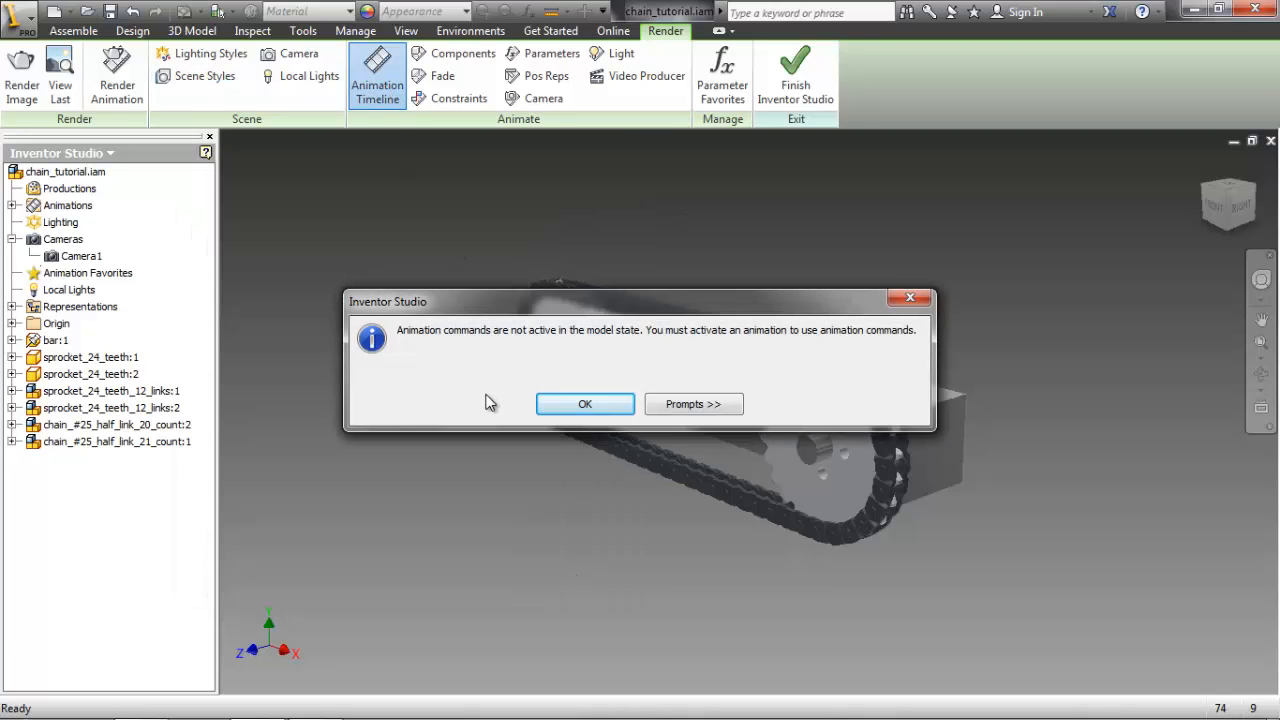
left_click(552, 406)
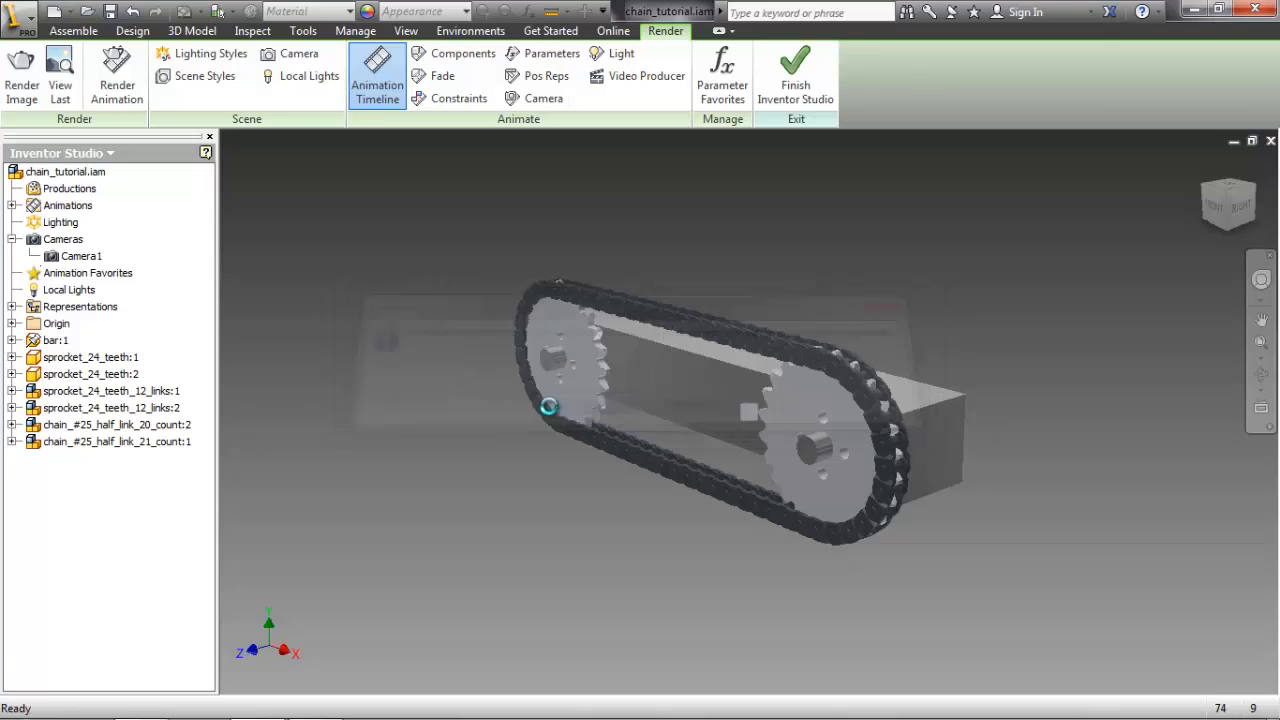
left_click(24, 373)
left_click(12, 374)
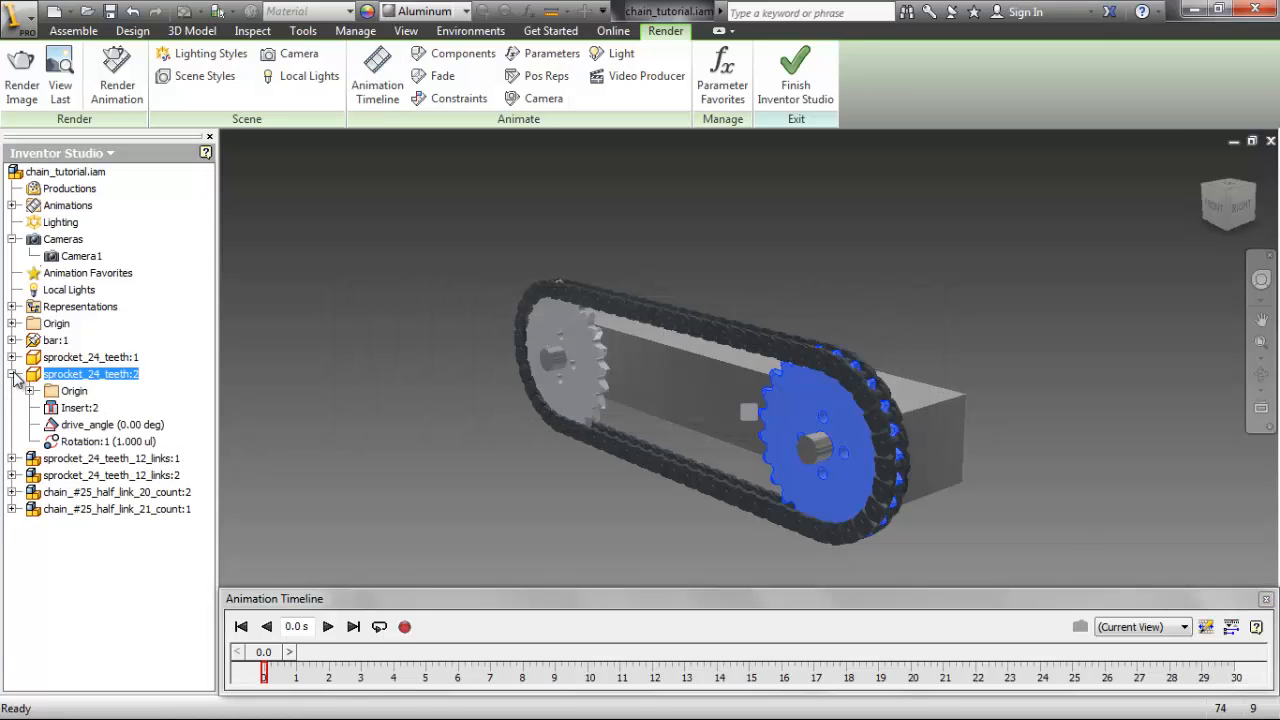
right_click(122, 430)
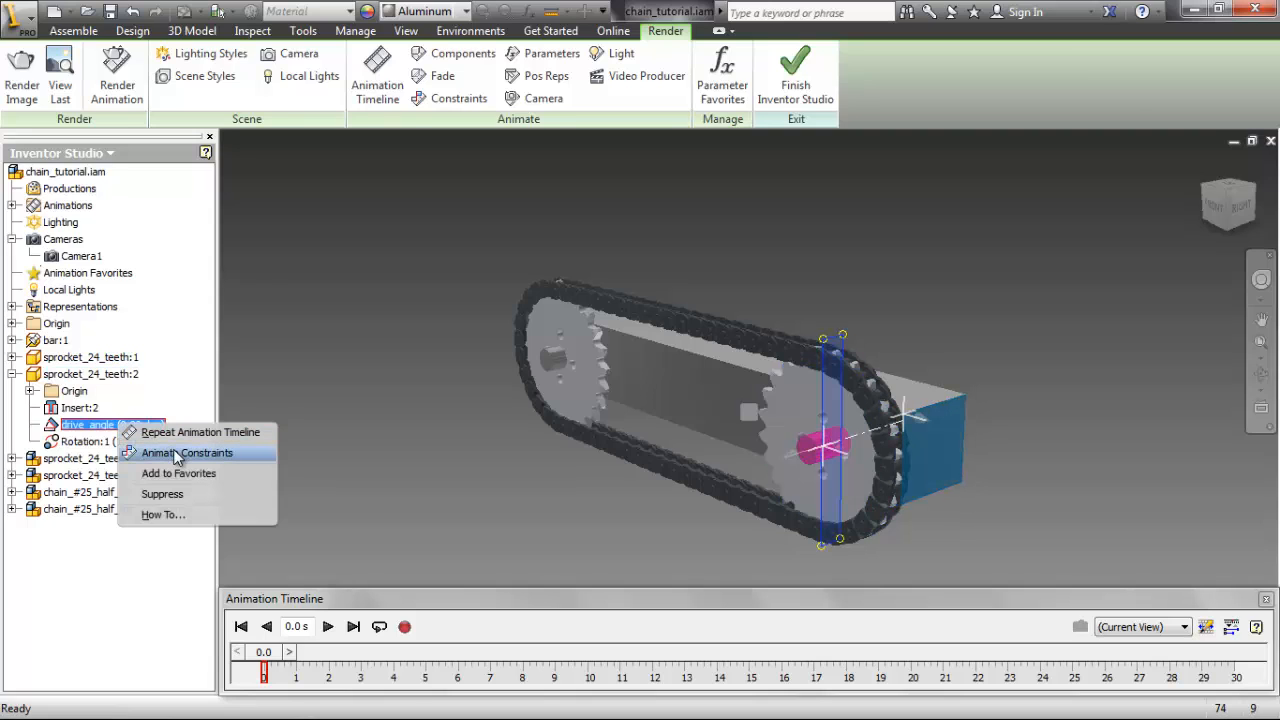
left_click(178, 452)
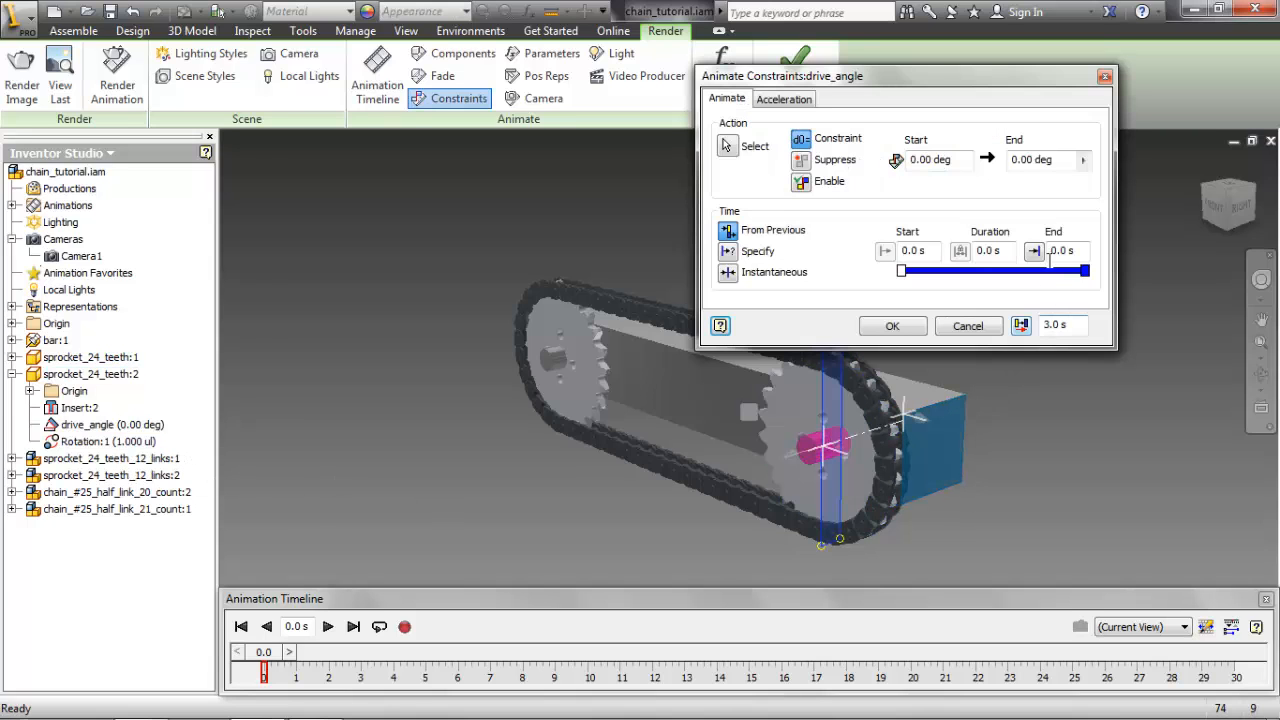
double_click(1058, 250)
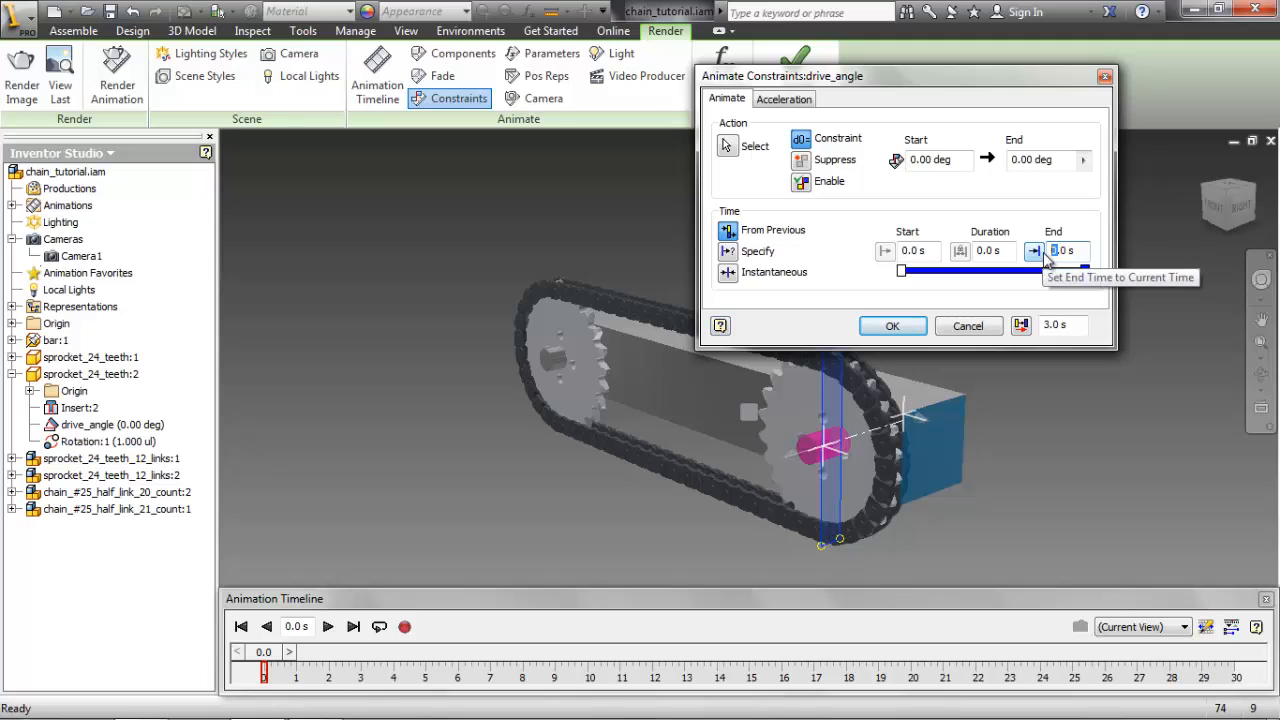
type("2")
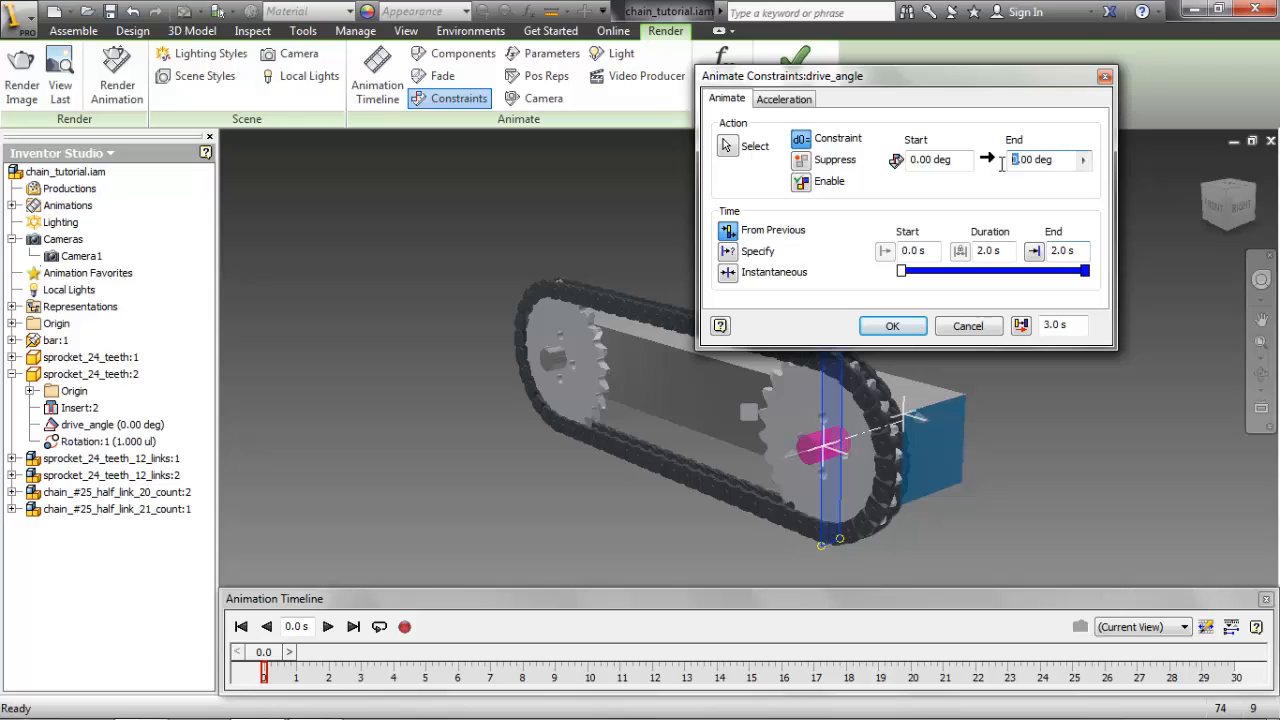
type("0")
left_click(799, 104)
left_click(728, 286)
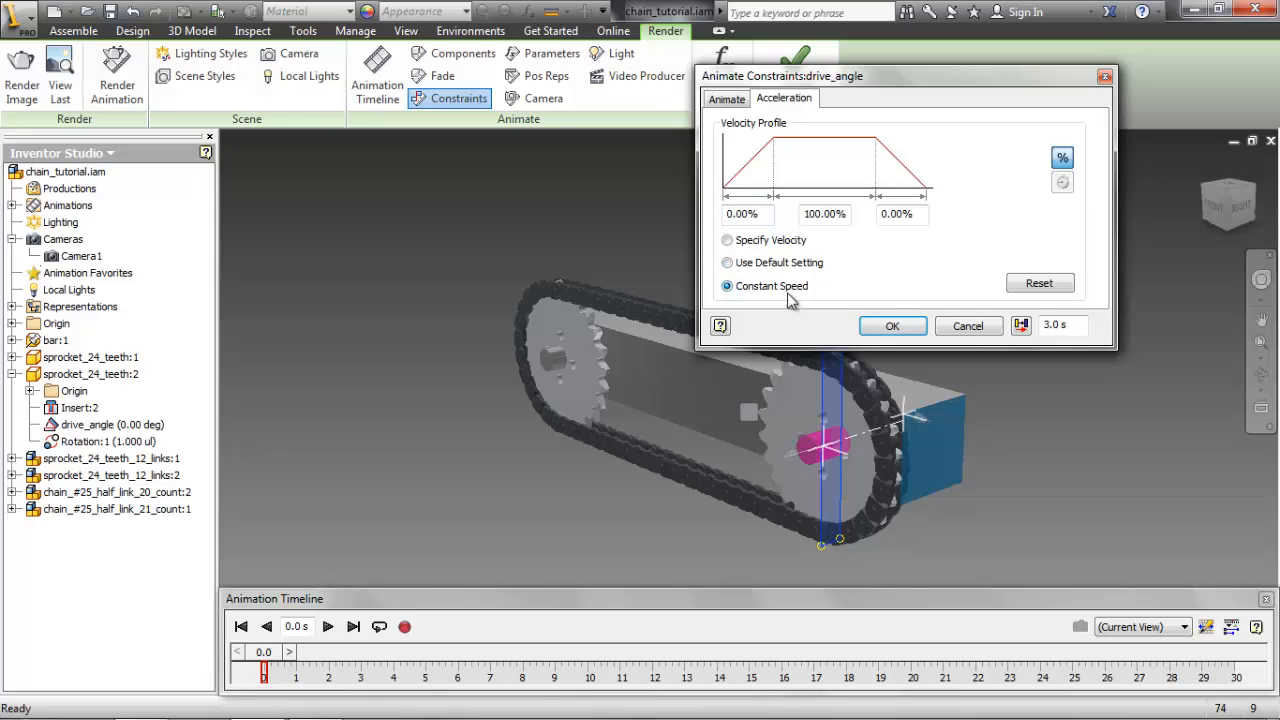
left_click(896, 326)
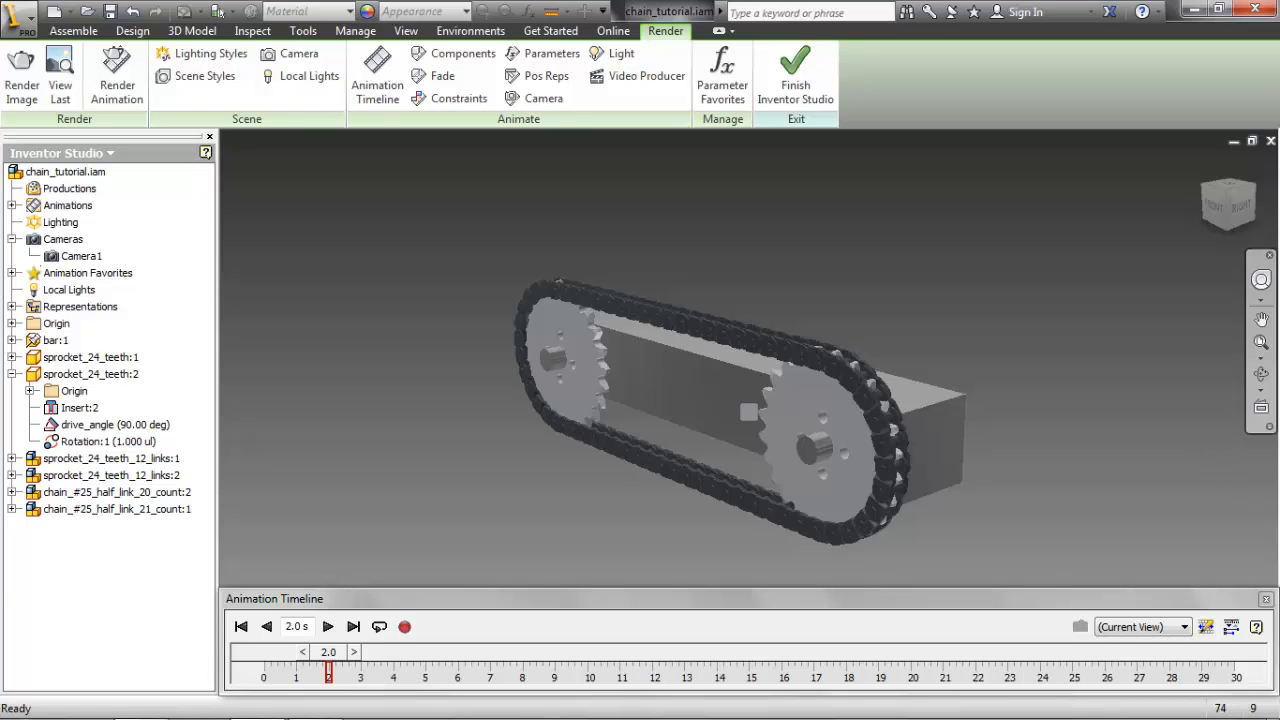
- Set up an image render from Camera1 at 1280 x 720 with the aspect ratio locked
left_click(22, 85)
left_click(385, 353)
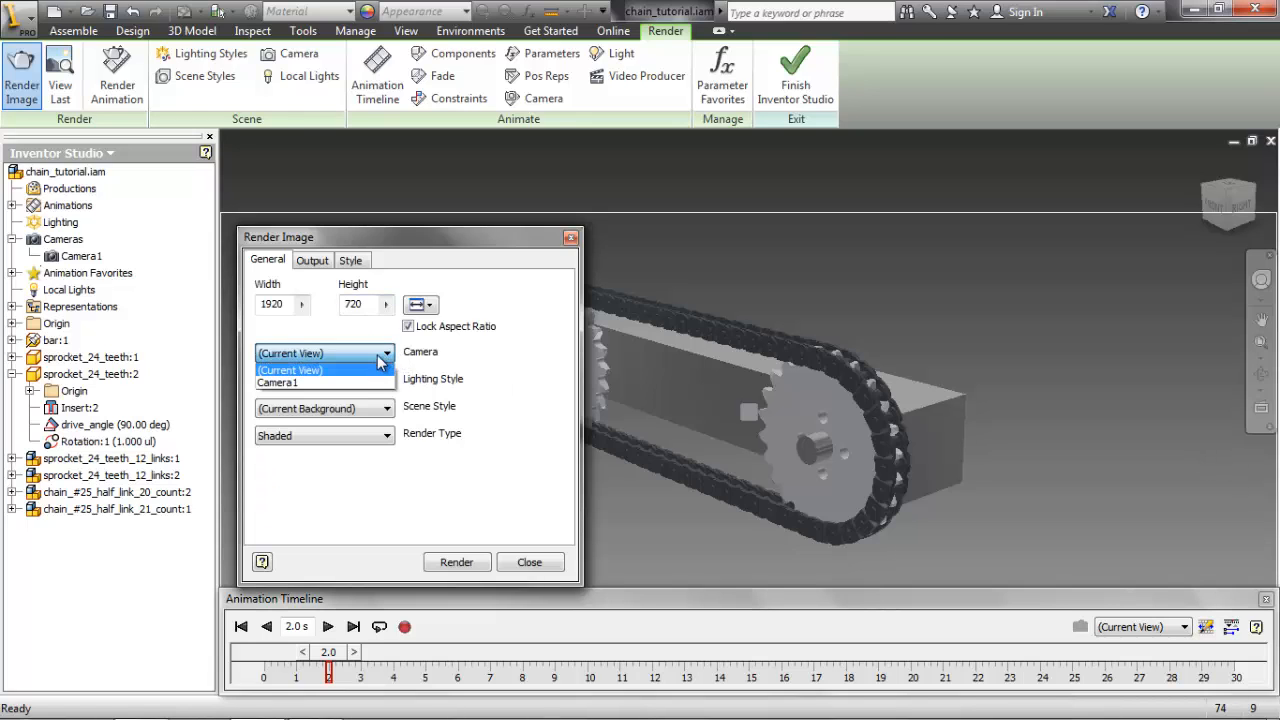
left_click(362, 383)
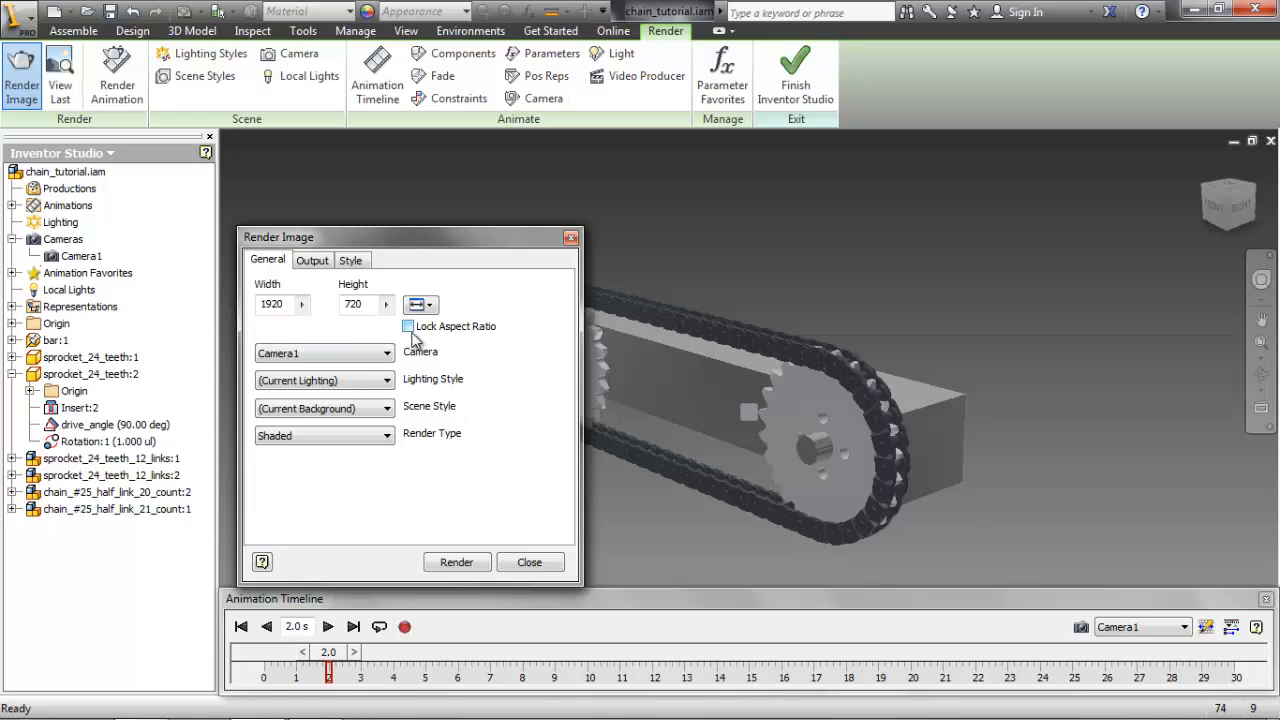
left_click(301, 304)
left_click(352, 308)
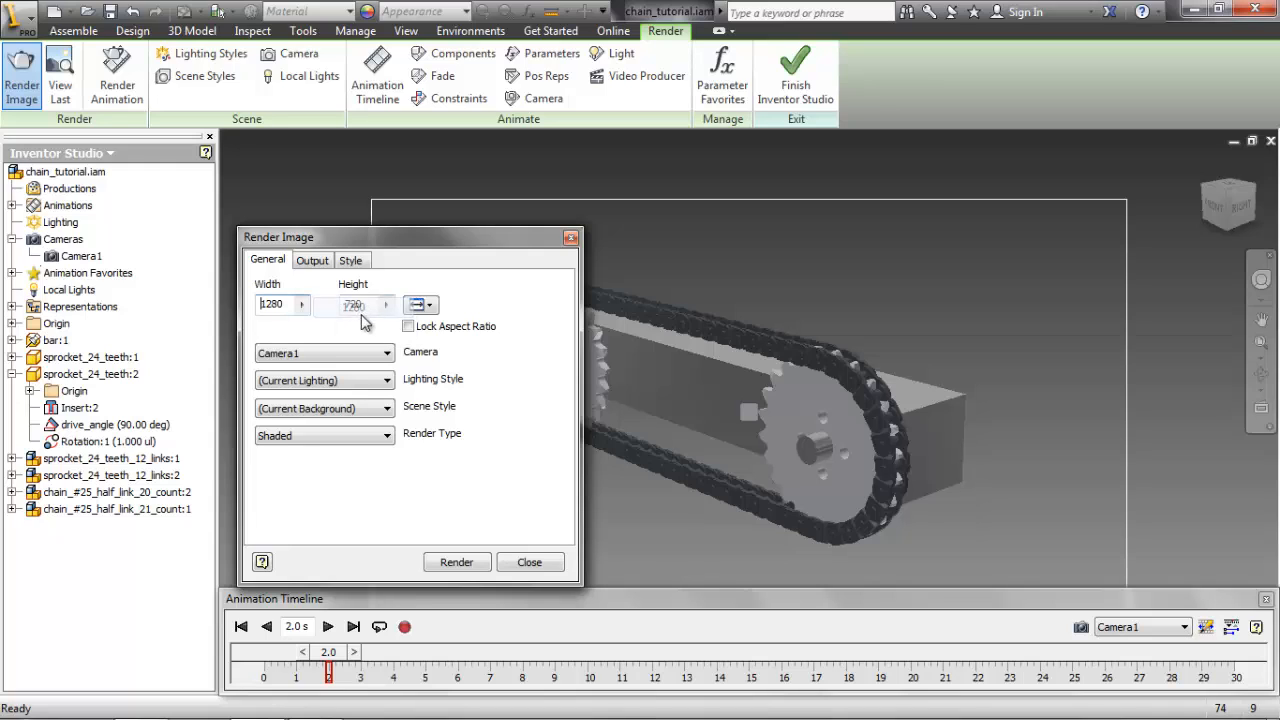
left_click(408, 327)
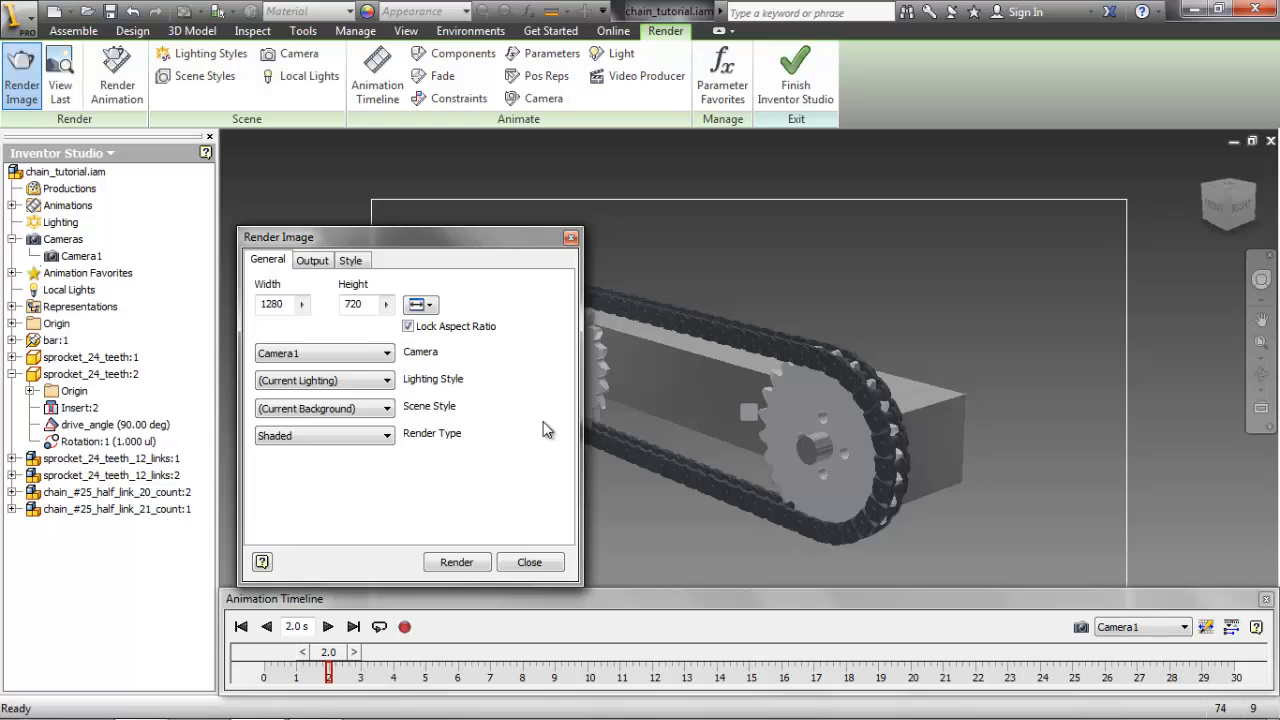
- Set the image render's lighting style to Pleasant and its scene style to XZ Reflective GP
left_click(380, 384)
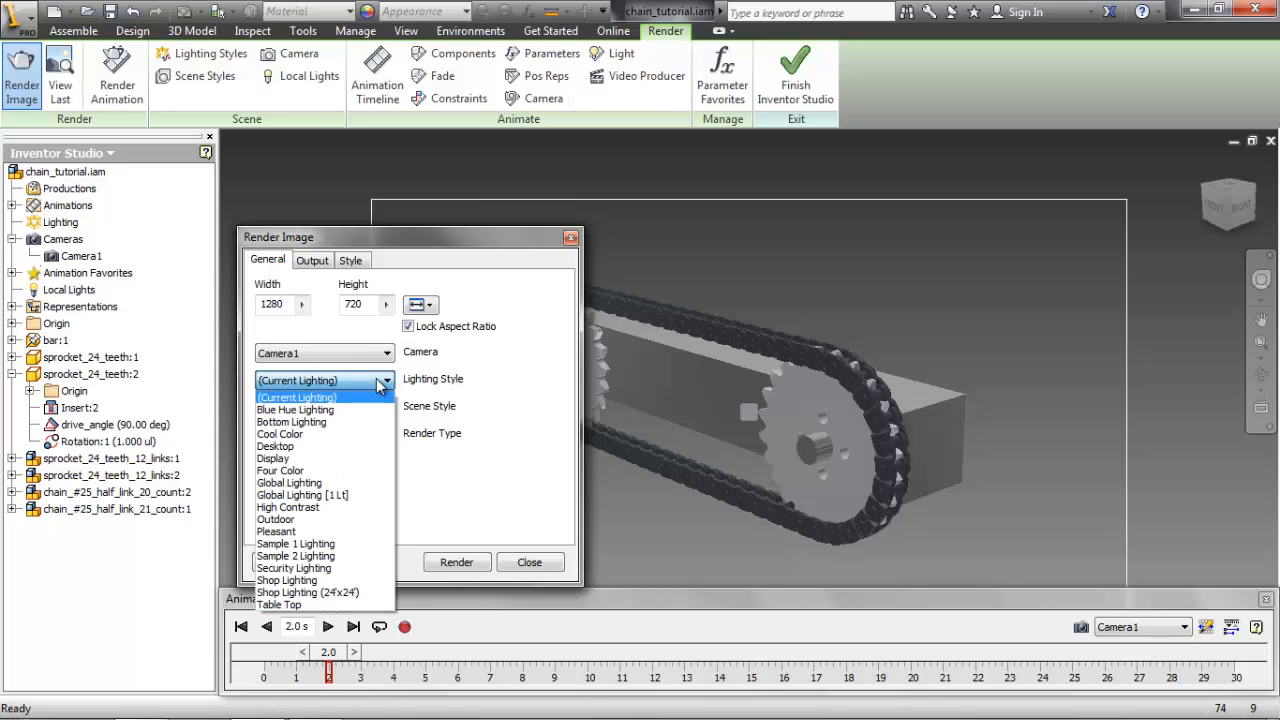
left_click(302, 531)
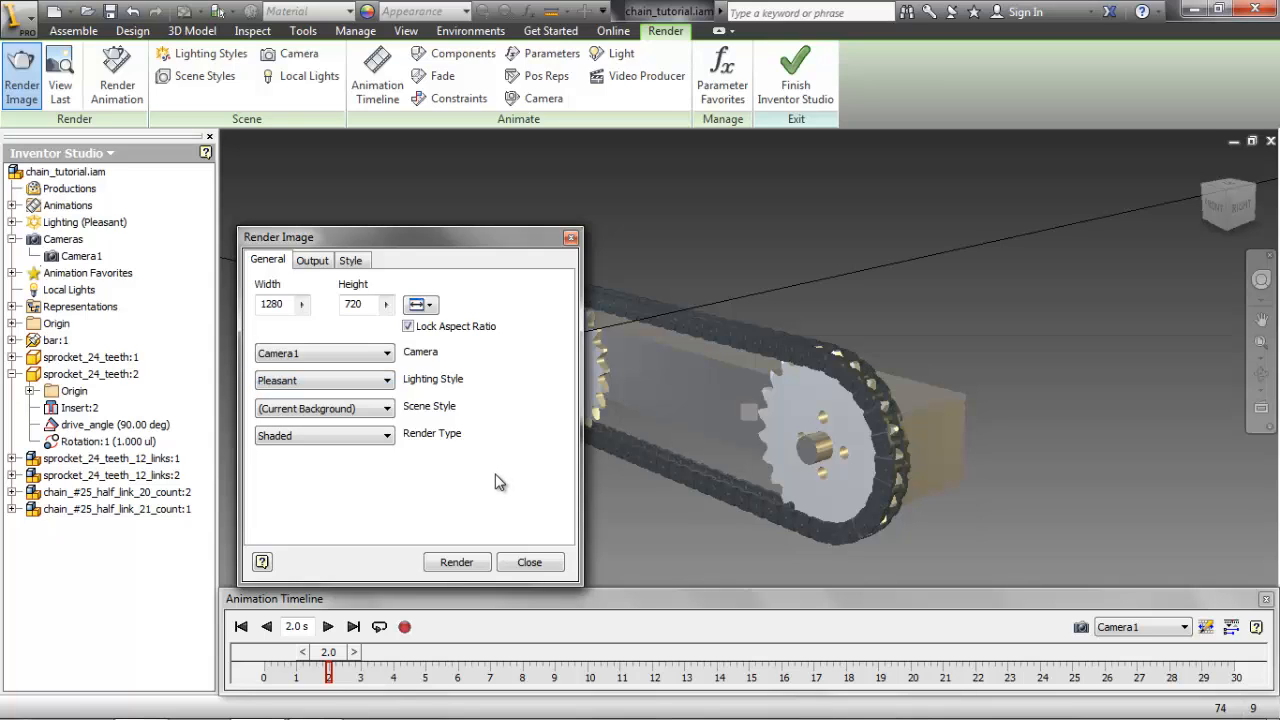
left_click(387, 409)
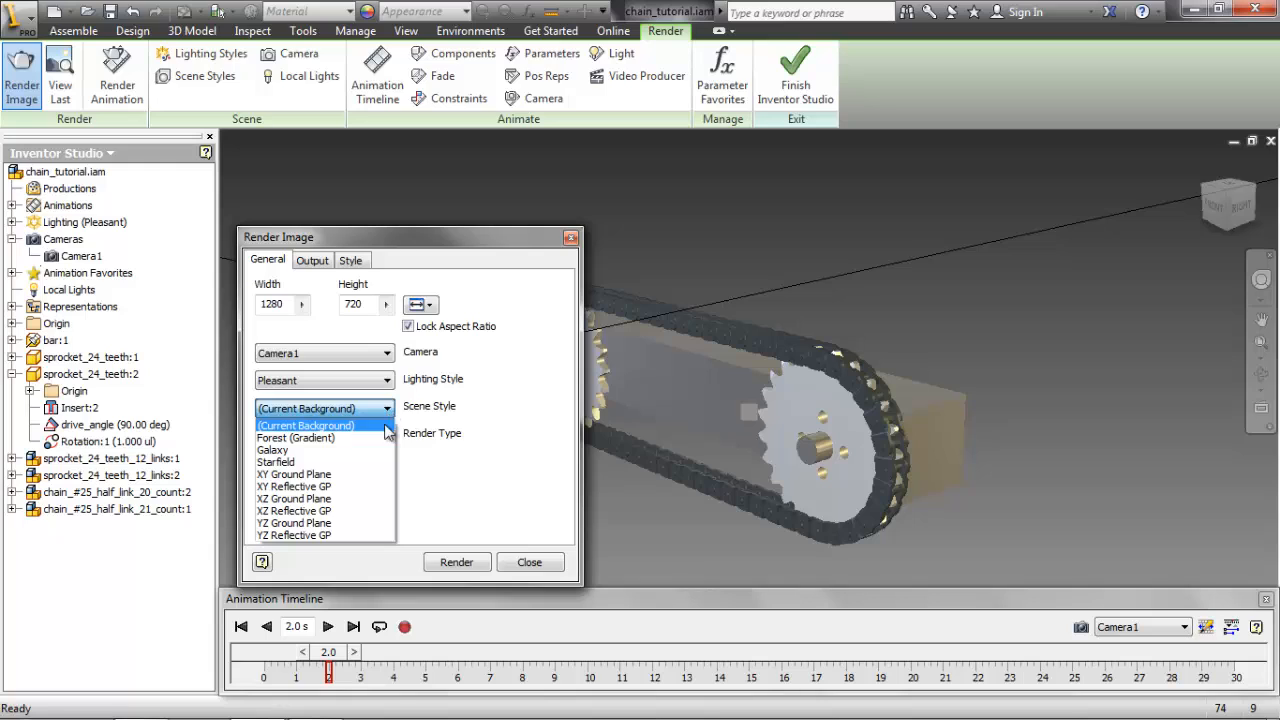
left_click(345, 511)
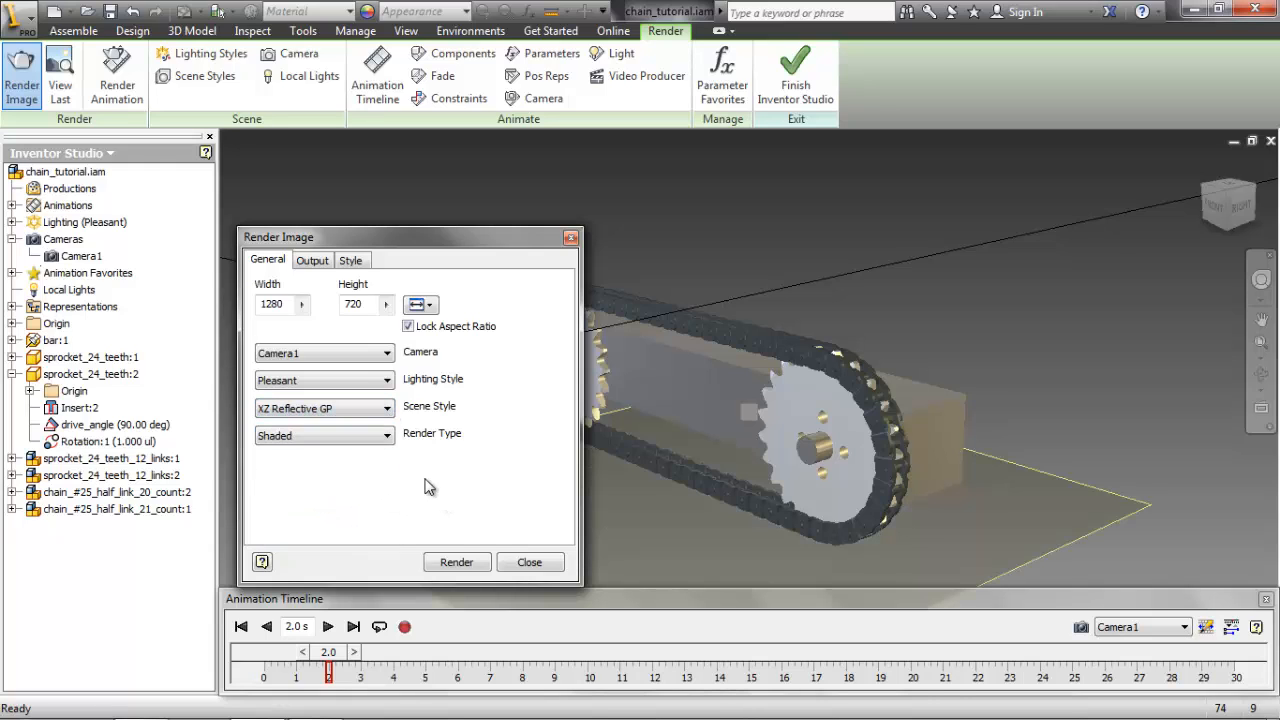
- Render the still image, inspect the whole chain drive and its reflection, and close the render output and settings
left_click(312, 260)
left_click(456, 562)
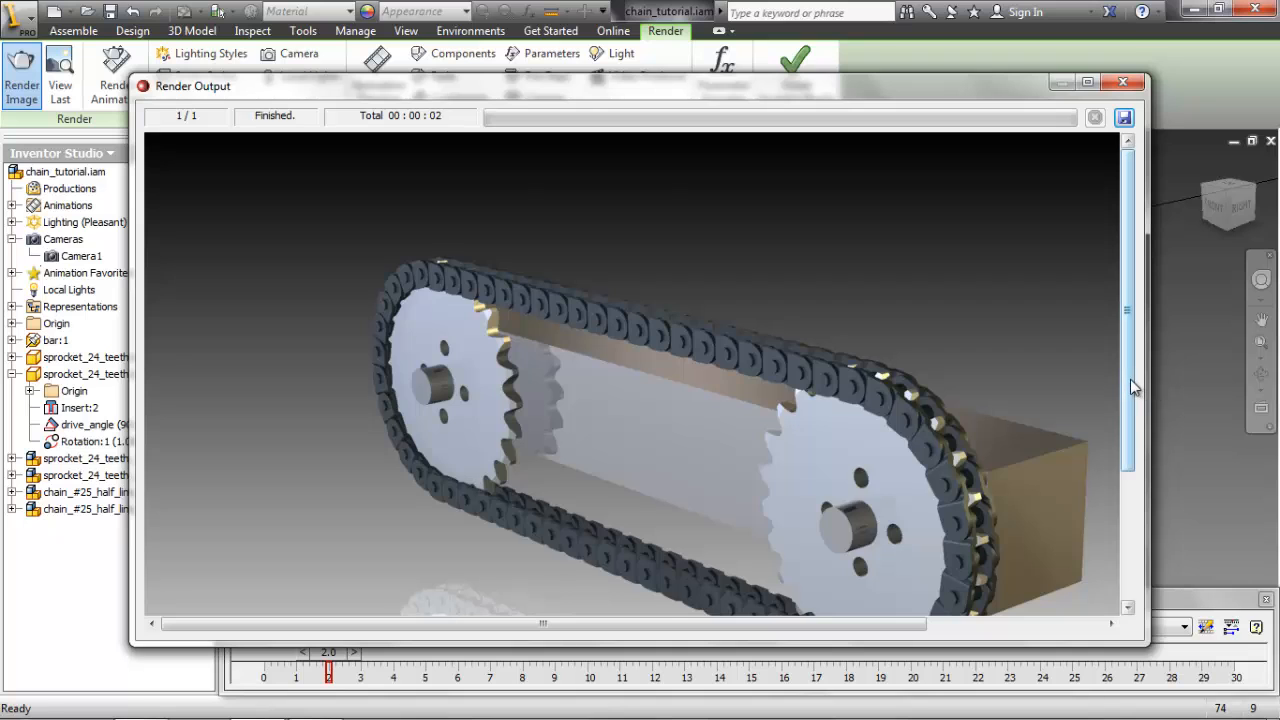
left_click_drag(1130, 379, 1135, 452)
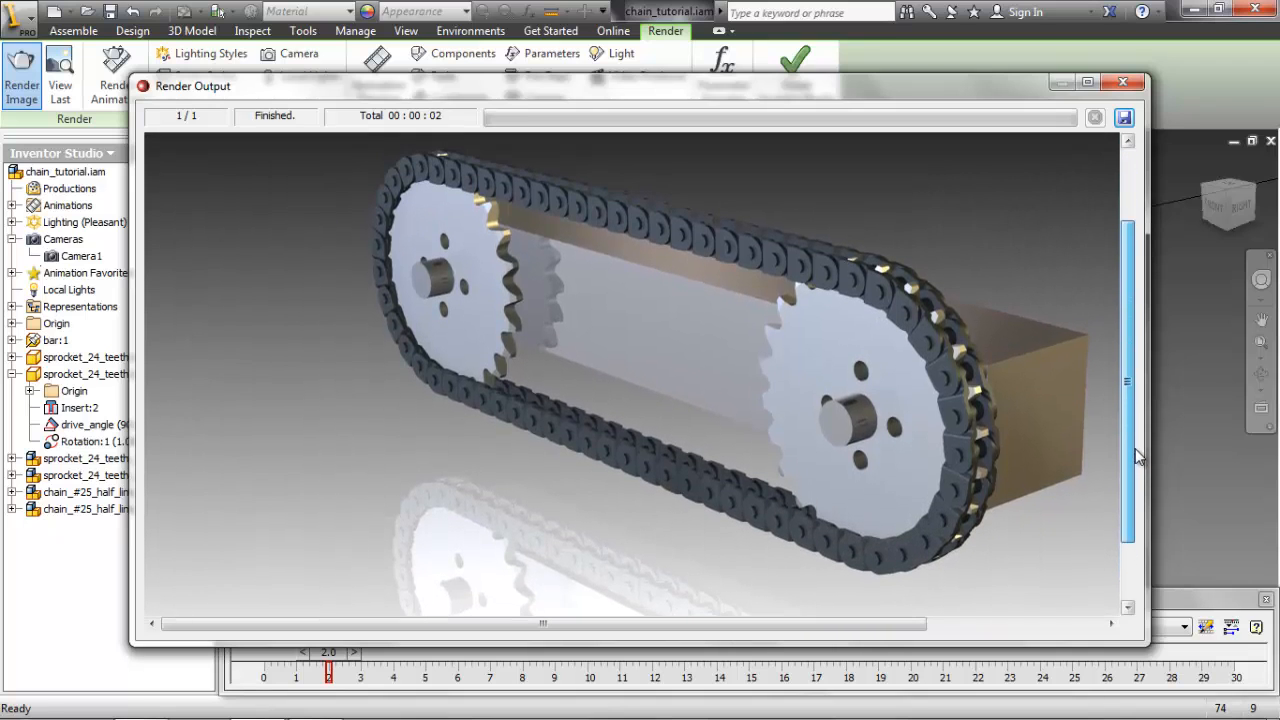
left_click(1088, 81)
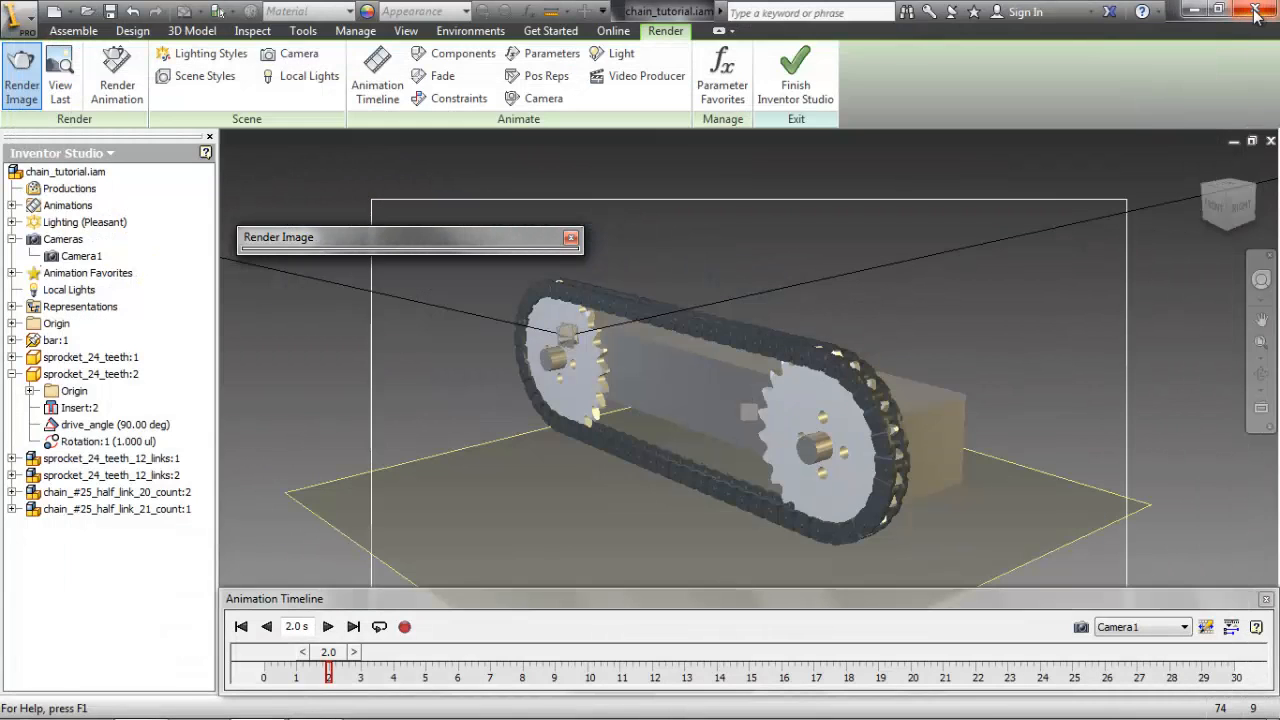
left_click(570, 239)
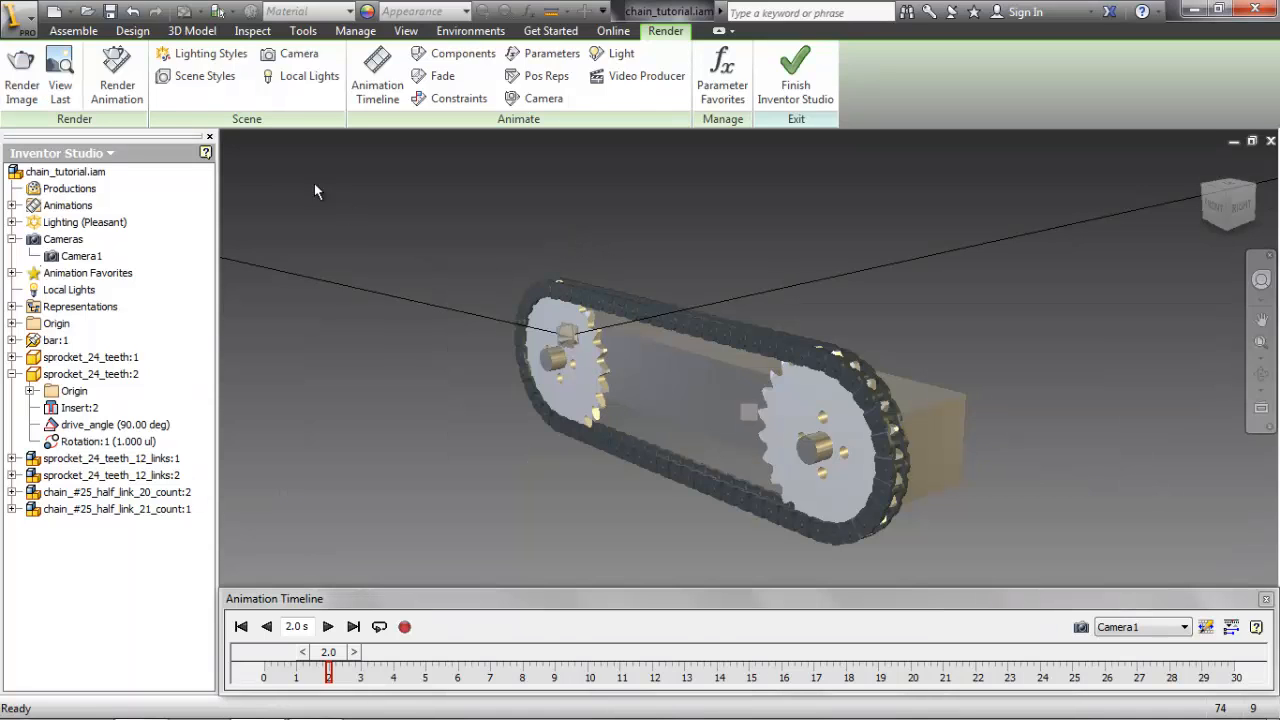
- Set up an animation render from 0 to 2 s at 30 frames per second, as an unrendered preview that launches the player
left_click(134, 93)
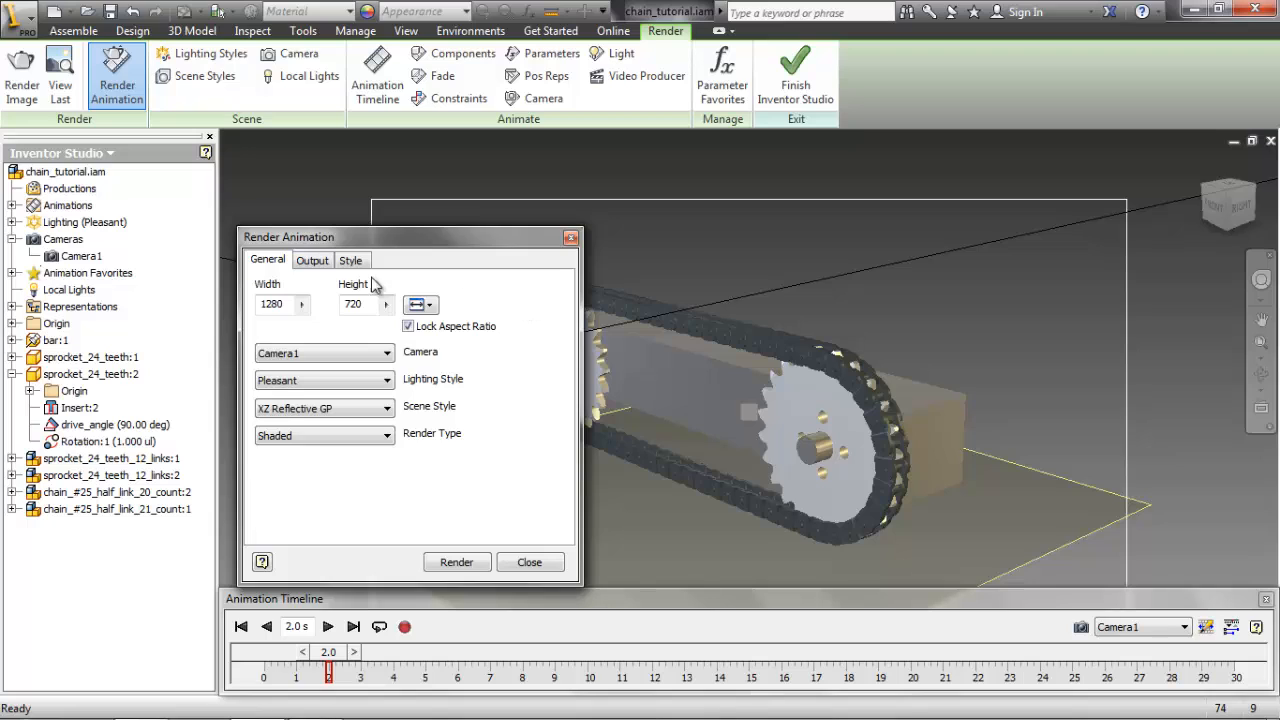
left_click(318, 263)
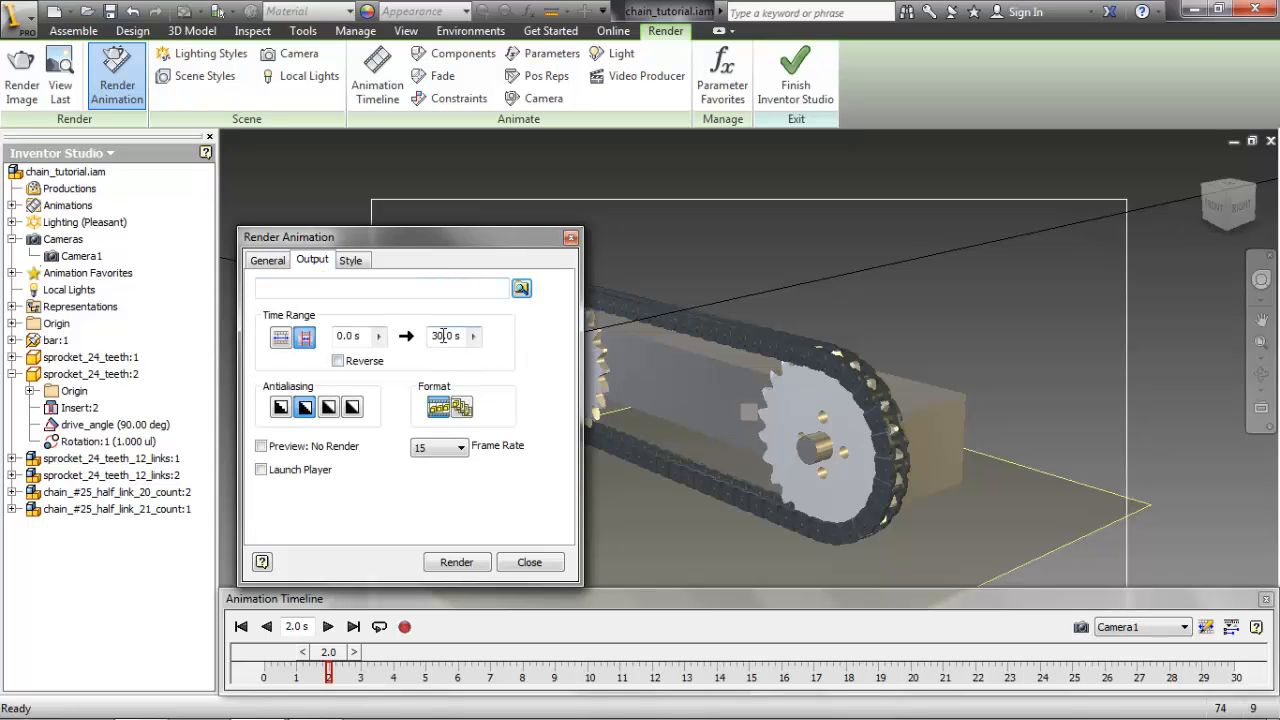
left_click_drag(443, 336, 421, 336)
type("2")
left_click(262, 446)
left_click(461, 448)
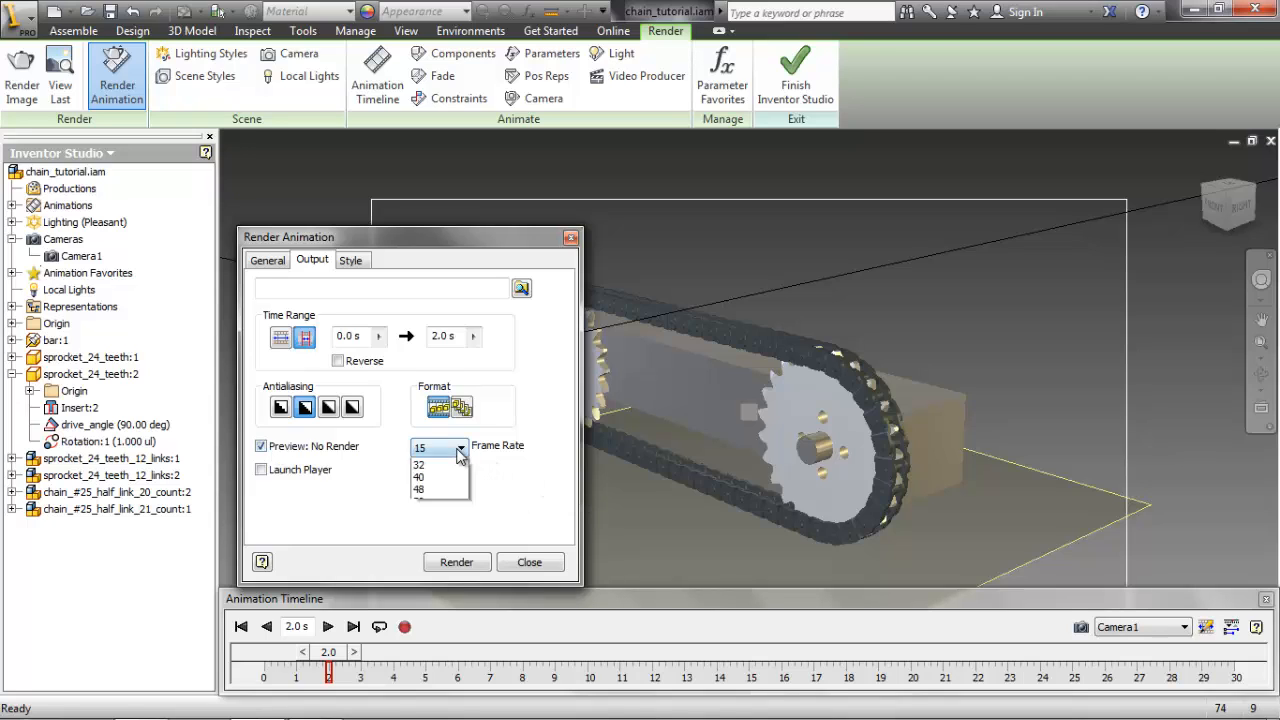
left_click(440, 610)
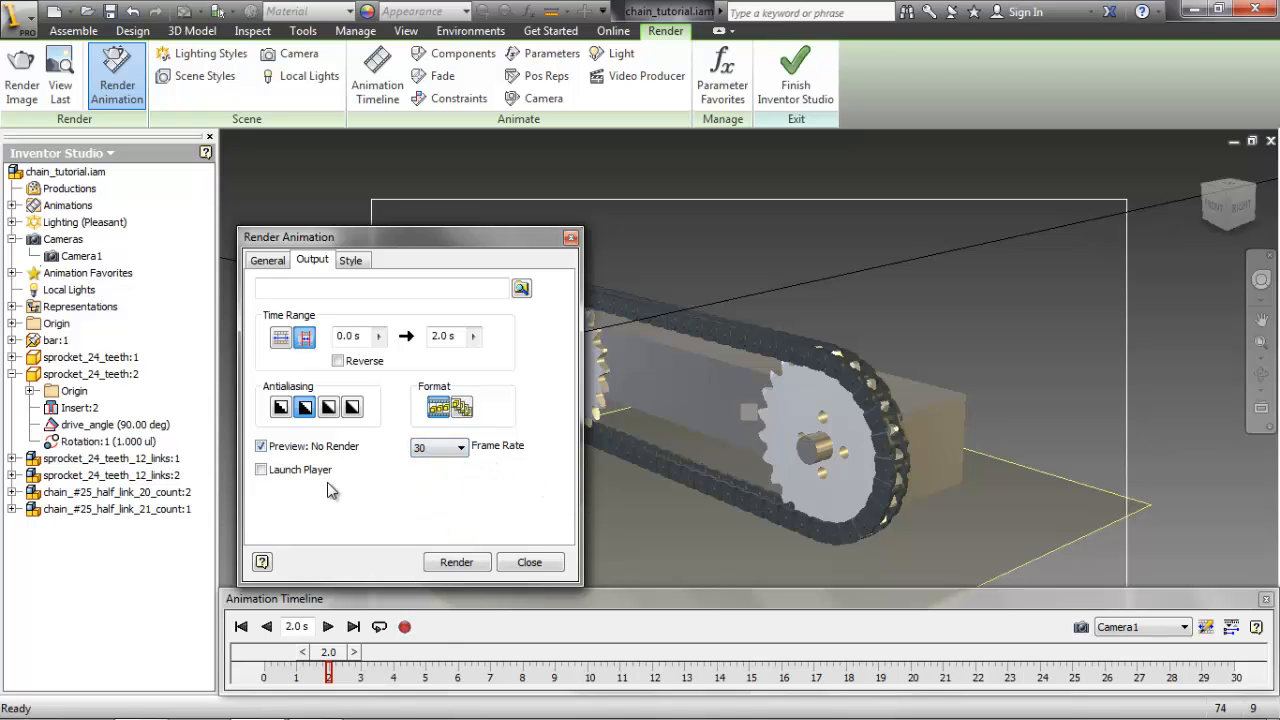
left_click(261, 469)
- Output the animation preview as a WMV file in the chain_tutorial folder at 640 x 480, and replay it in Windows Media Player
left_click(456, 562)
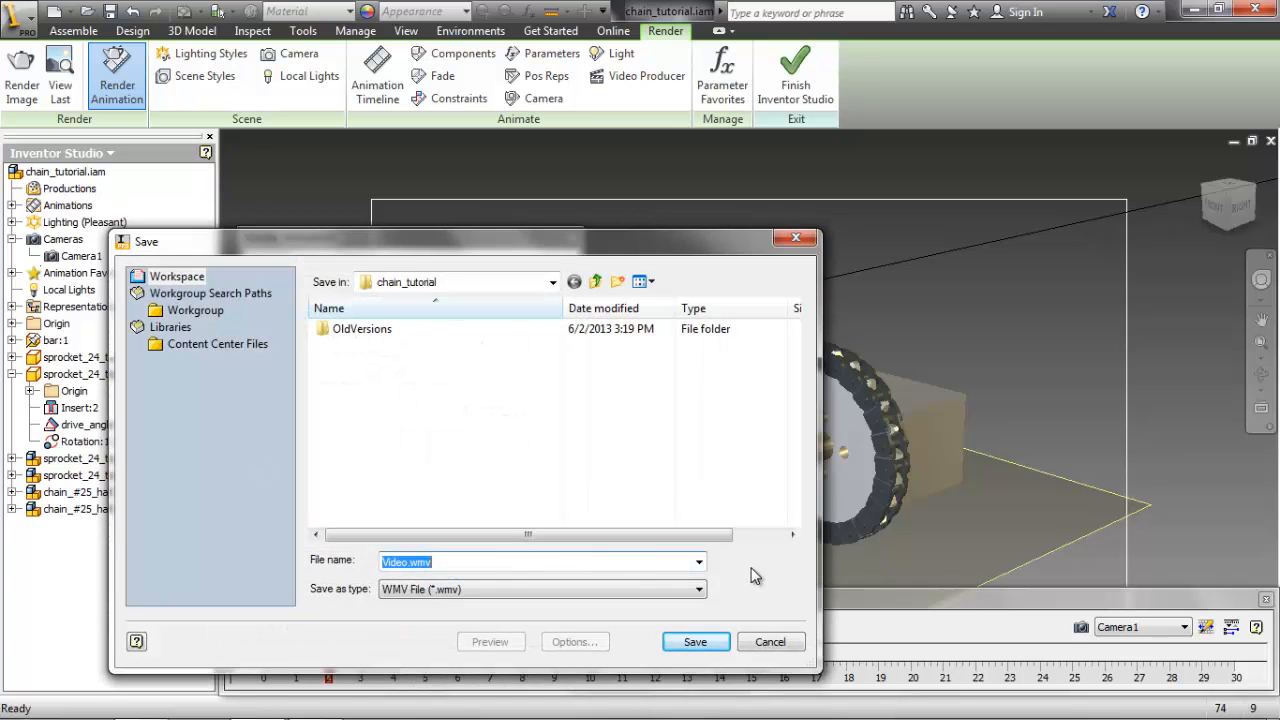
left_click(695, 642)
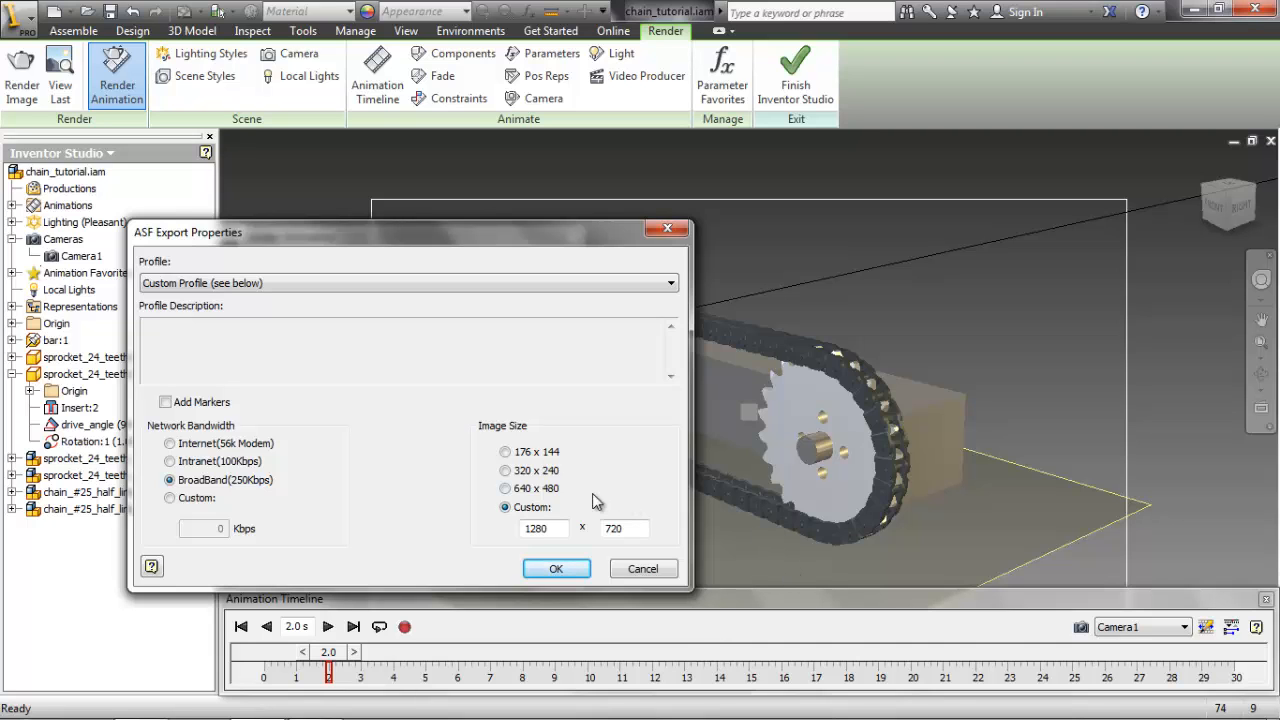
left_click(506, 489)
left_click(560, 569)
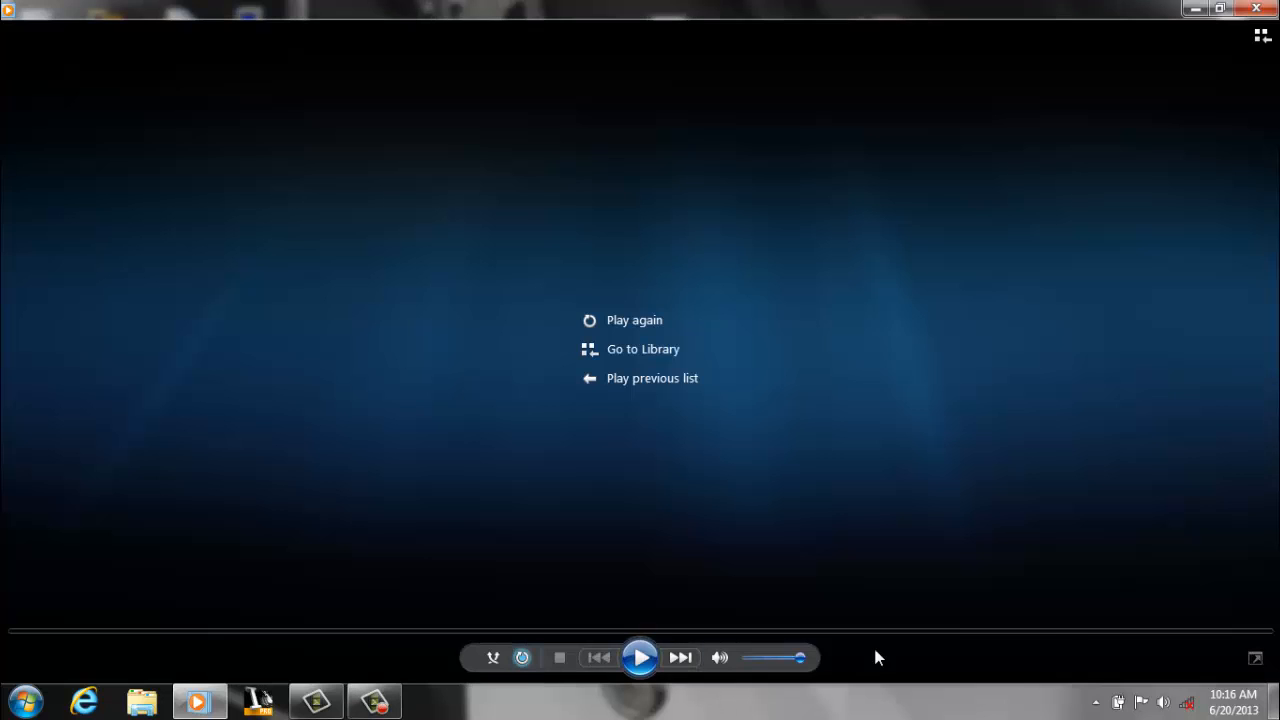
left_click(640, 657)
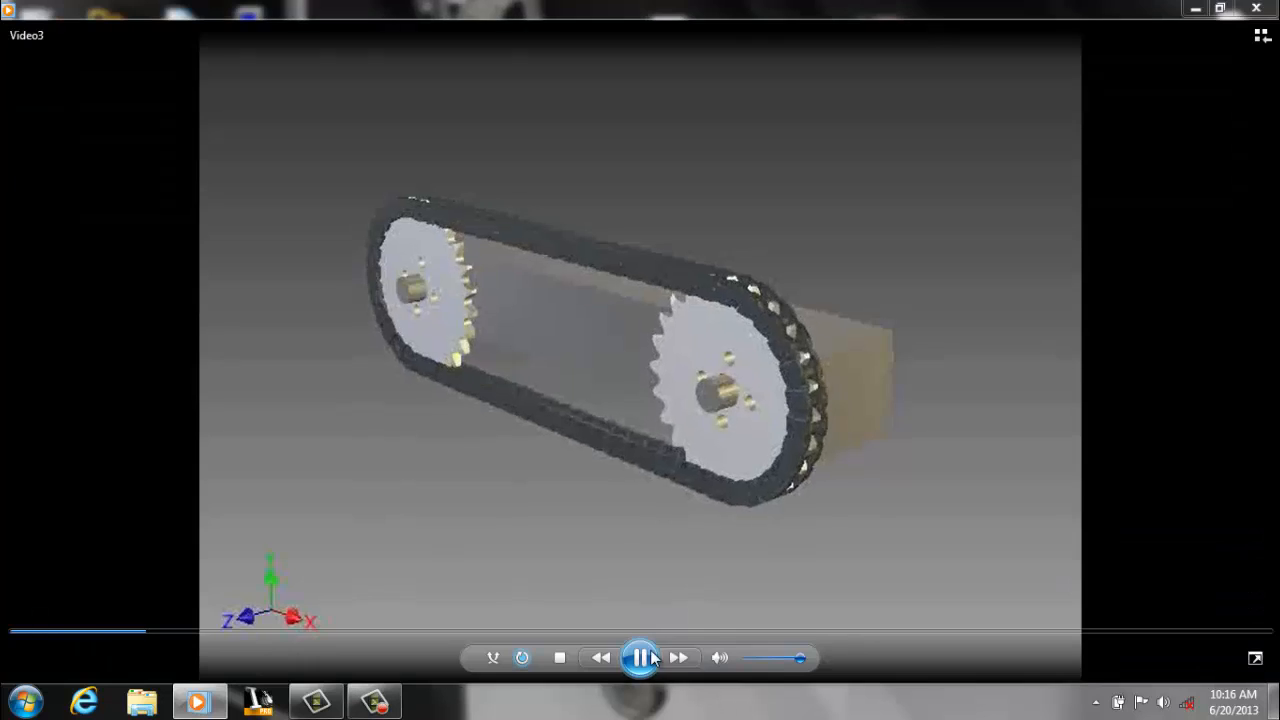